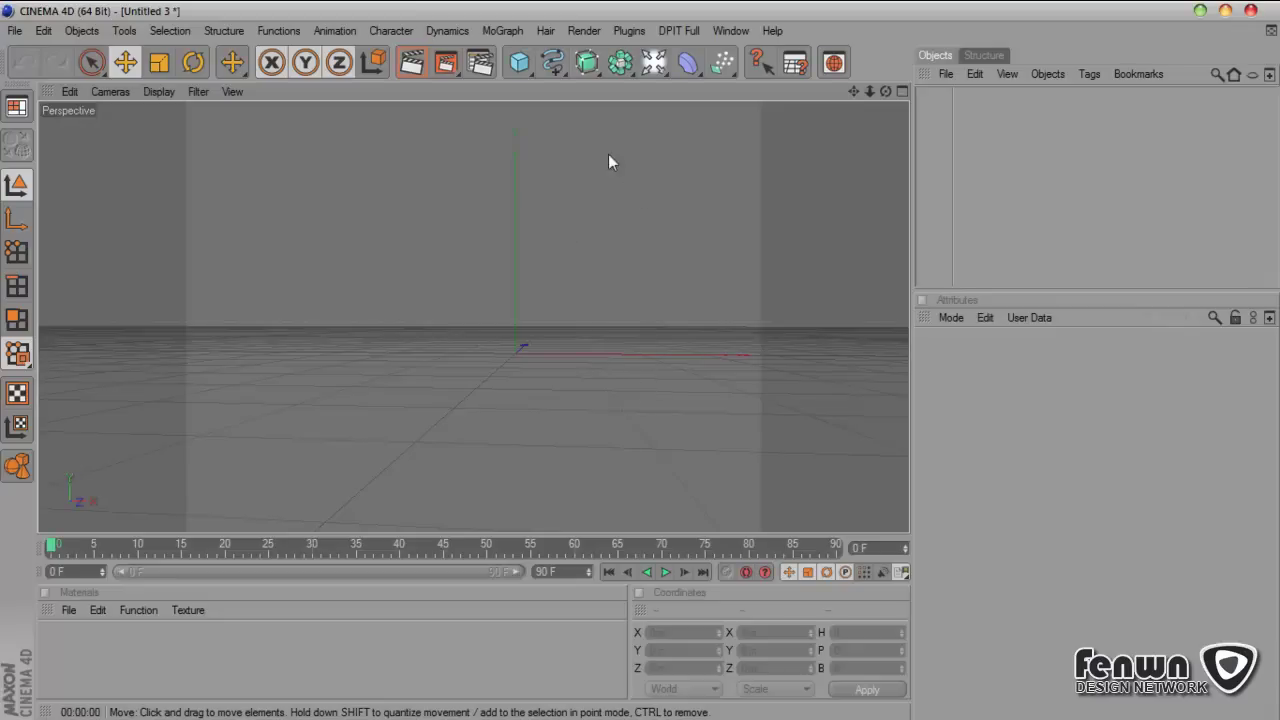
Step: Add a Floor object to the scene and create a new material
{"action": "left_click", "coordinate": [656, 75]}
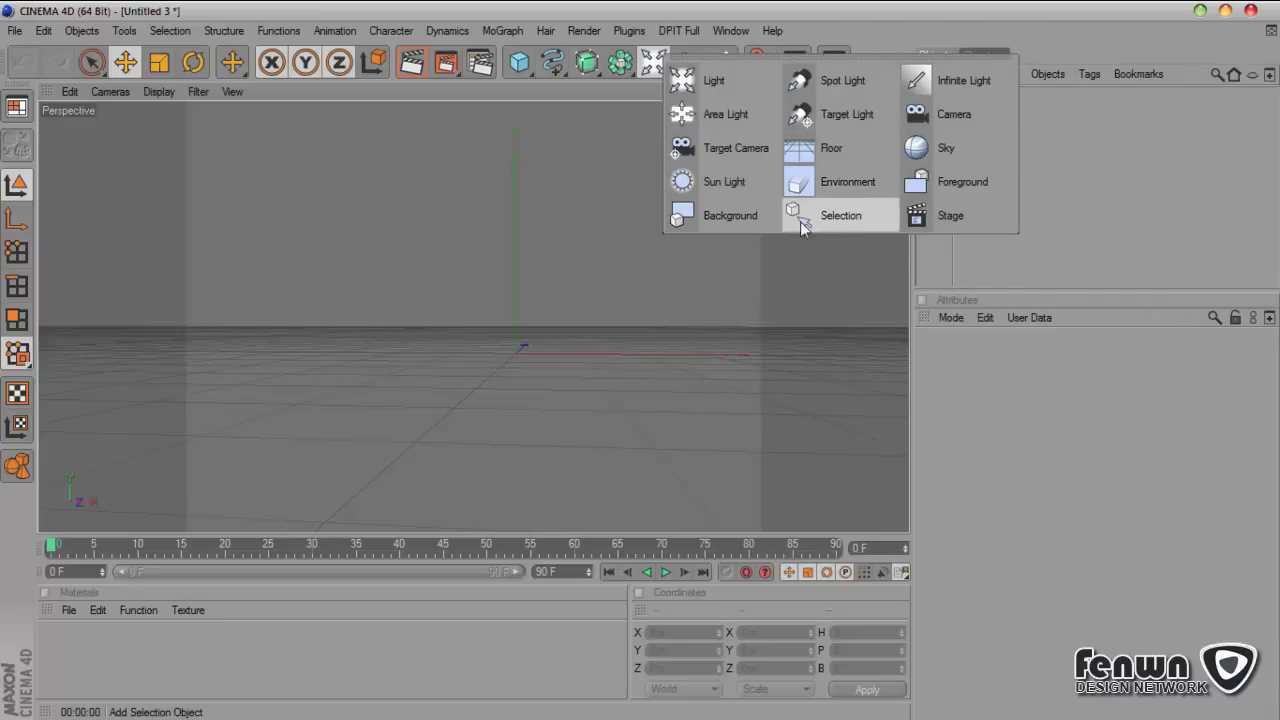
{"action": "left_click", "coordinate": [835, 150]}
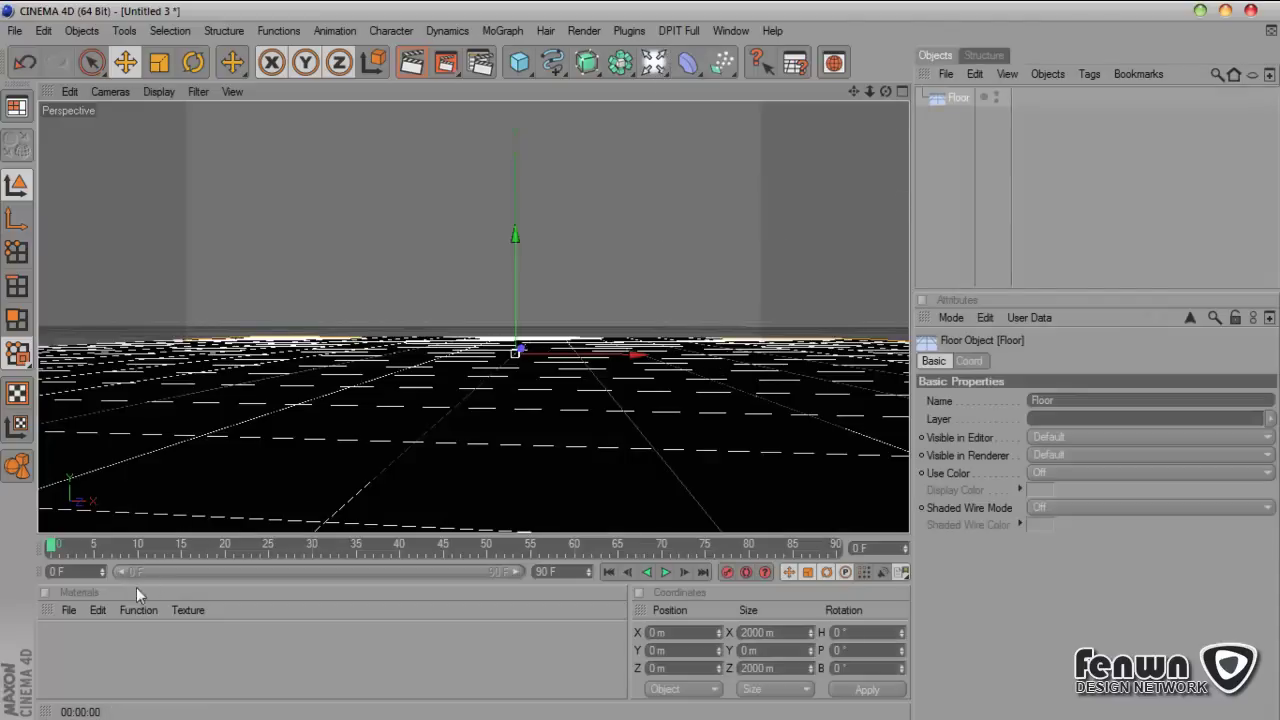
{"action": "left_click", "coordinate": [72, 609]}
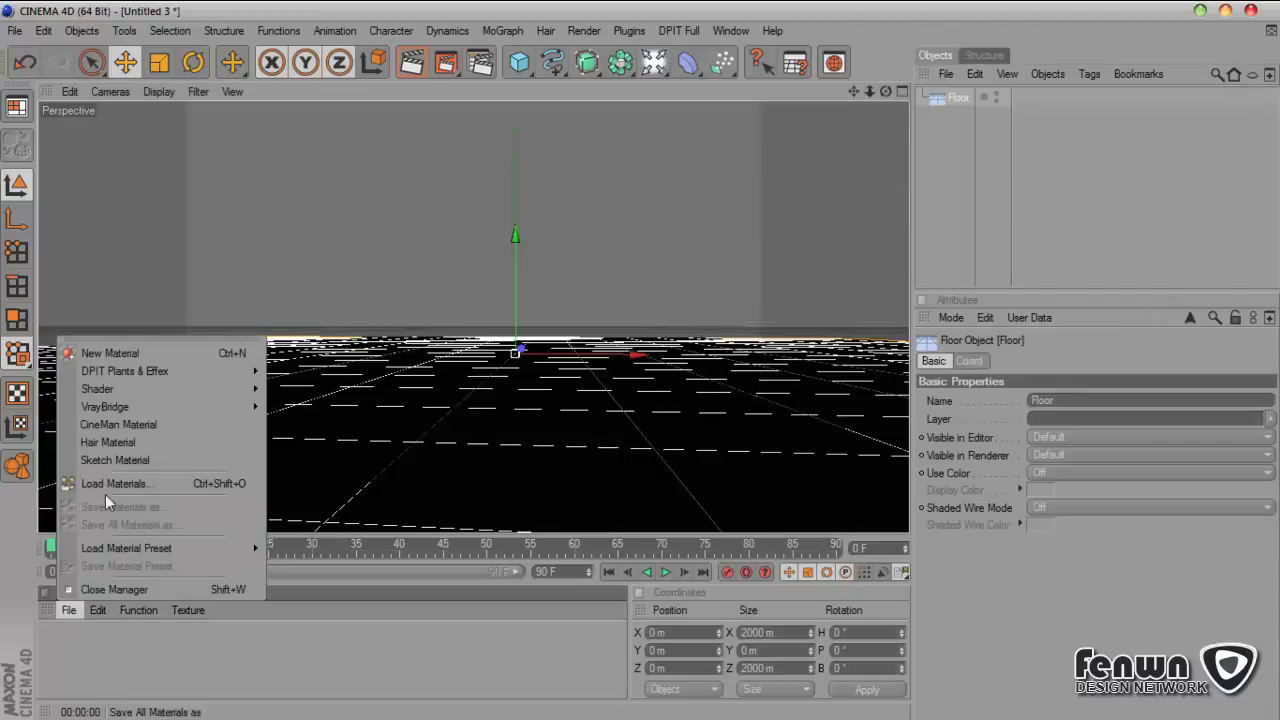
{"action": "left_click", "coordinate": [117, 351]}
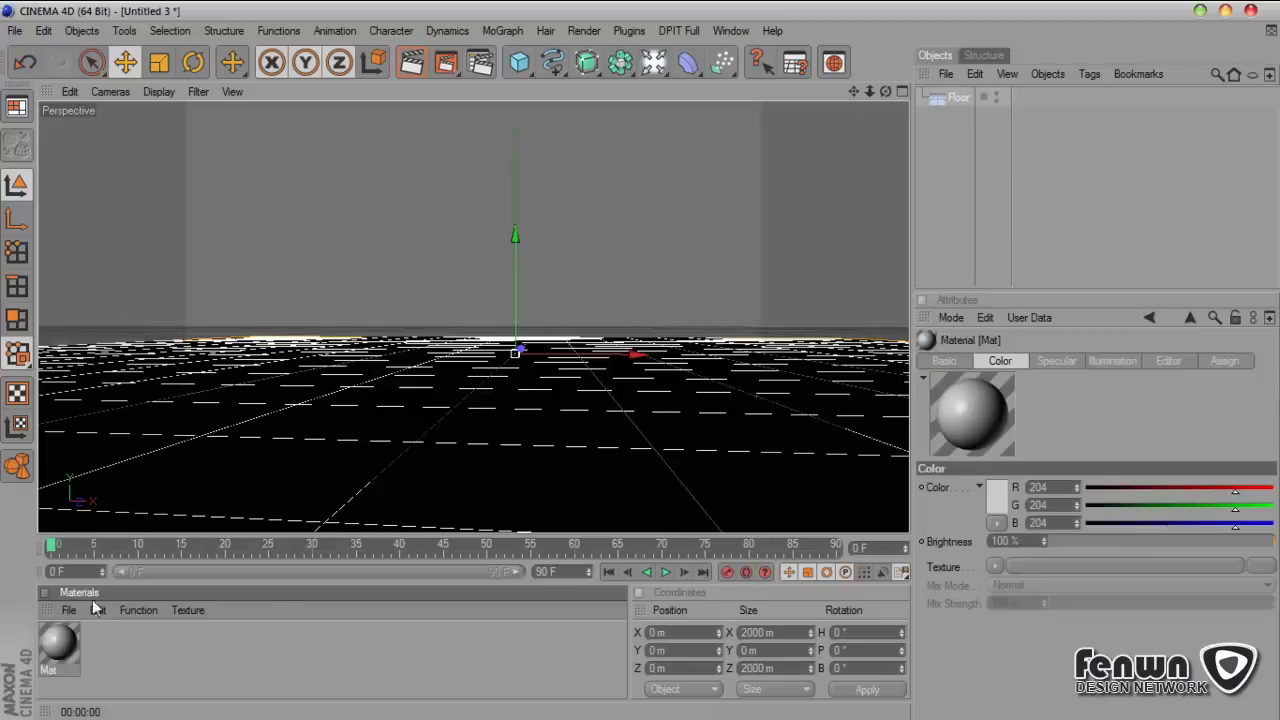
Step: Open the new material for editing and start loading an image as its Color texture
{"action": "double_click", "coordinate": [58, 642]}
{"action": "left_click", "coordinate": [481, 272]}
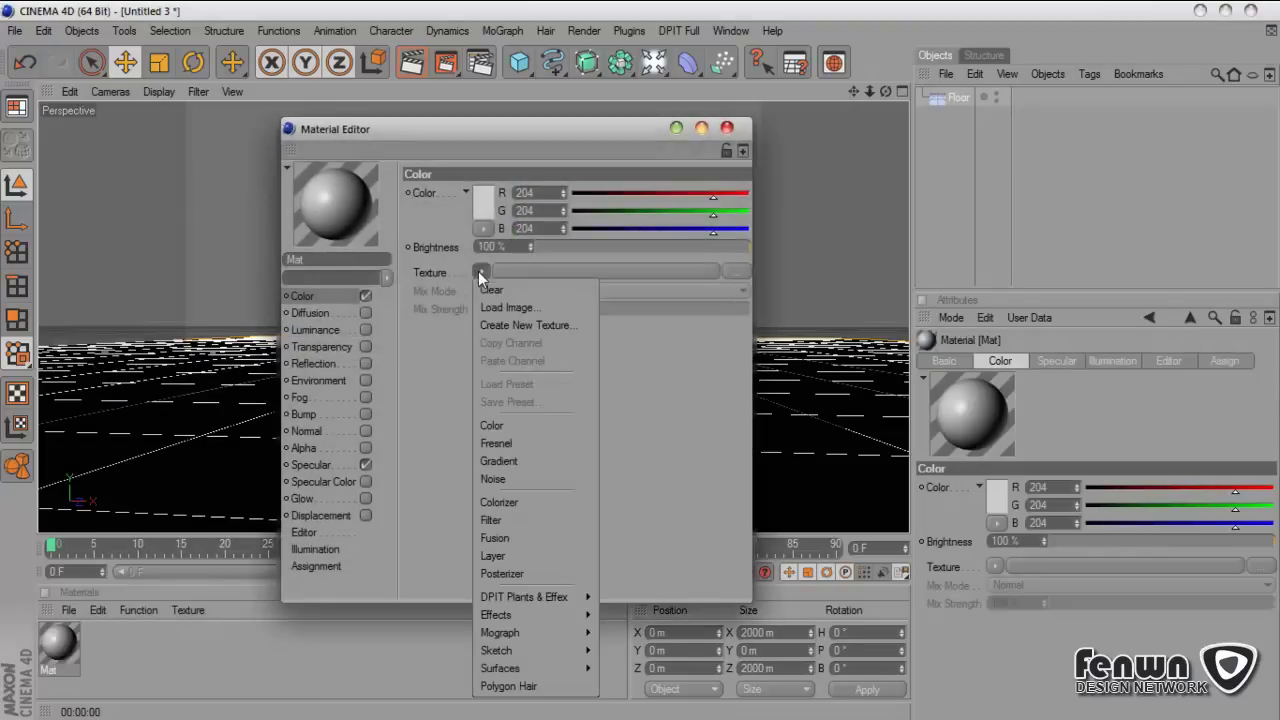
{"action": "left_click", "coordinate": [530, 307]}
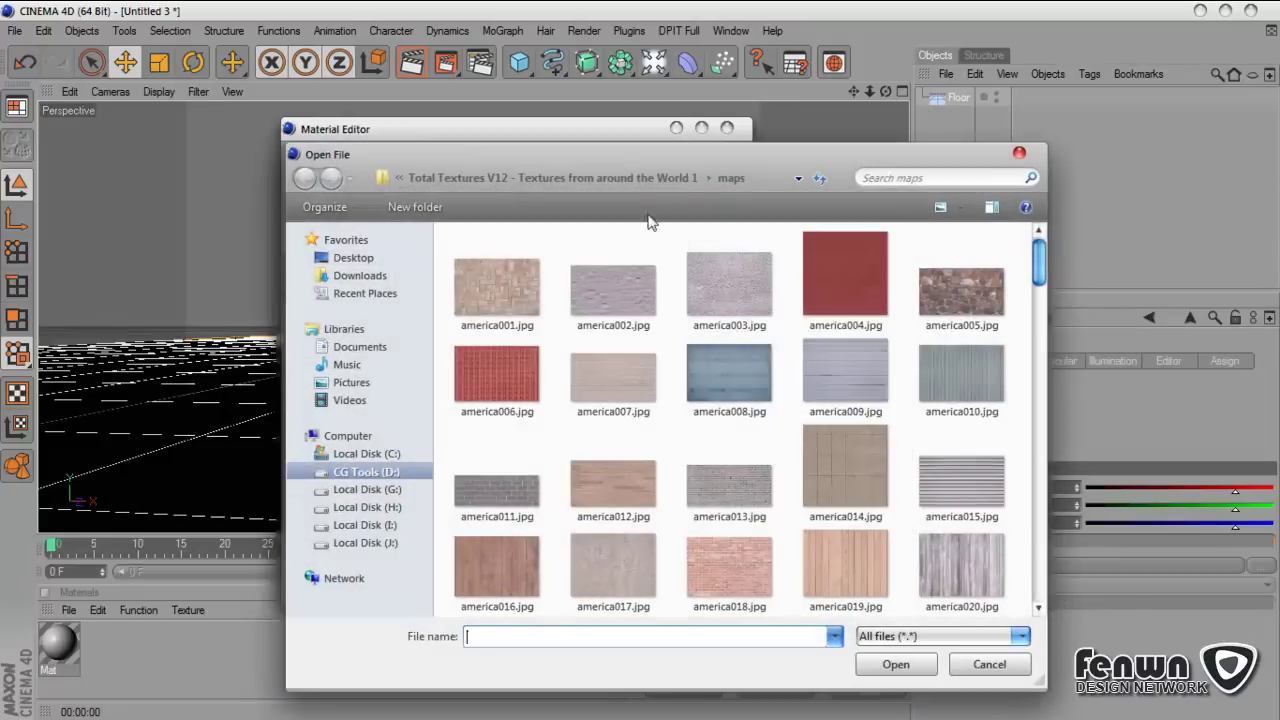
Step: Look through the maps in Total Textures V09 - Ancient Tribes & Civilisations and return to the main Textures folder
{"action": "left_click", "coordinate": [644, 177]}
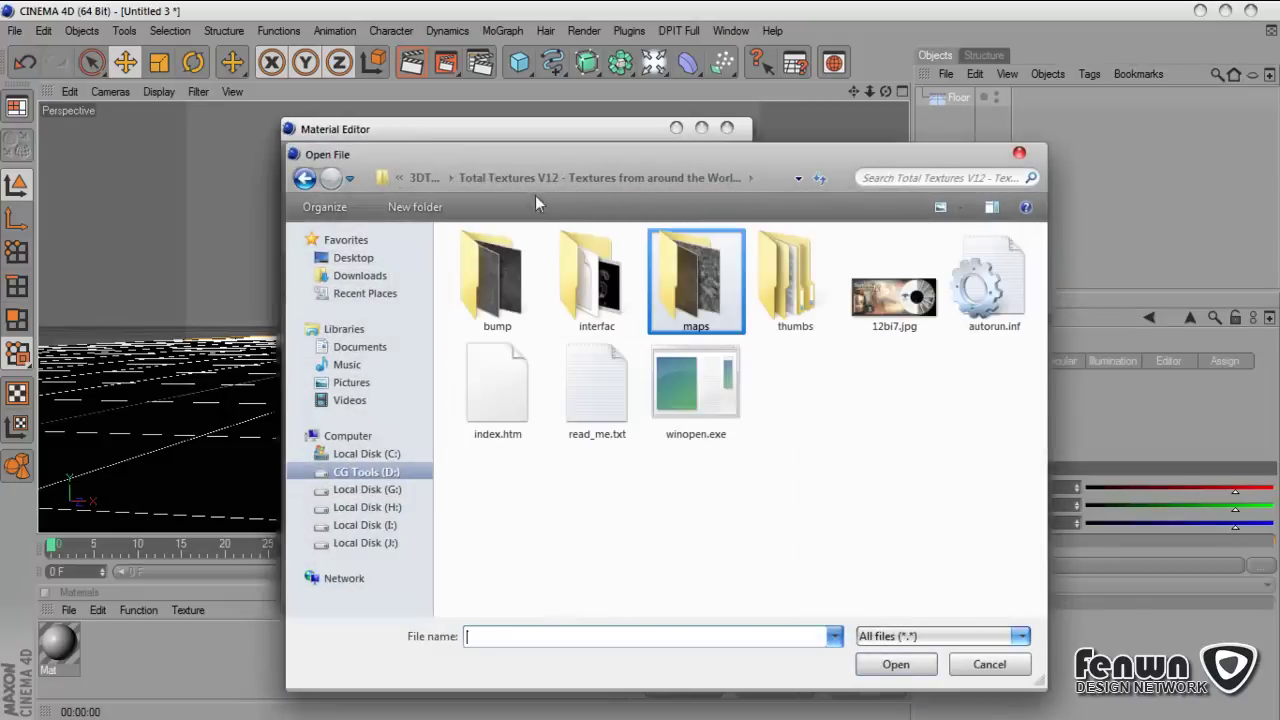
{"action": "left_click", "coordinate": [427, 177]}
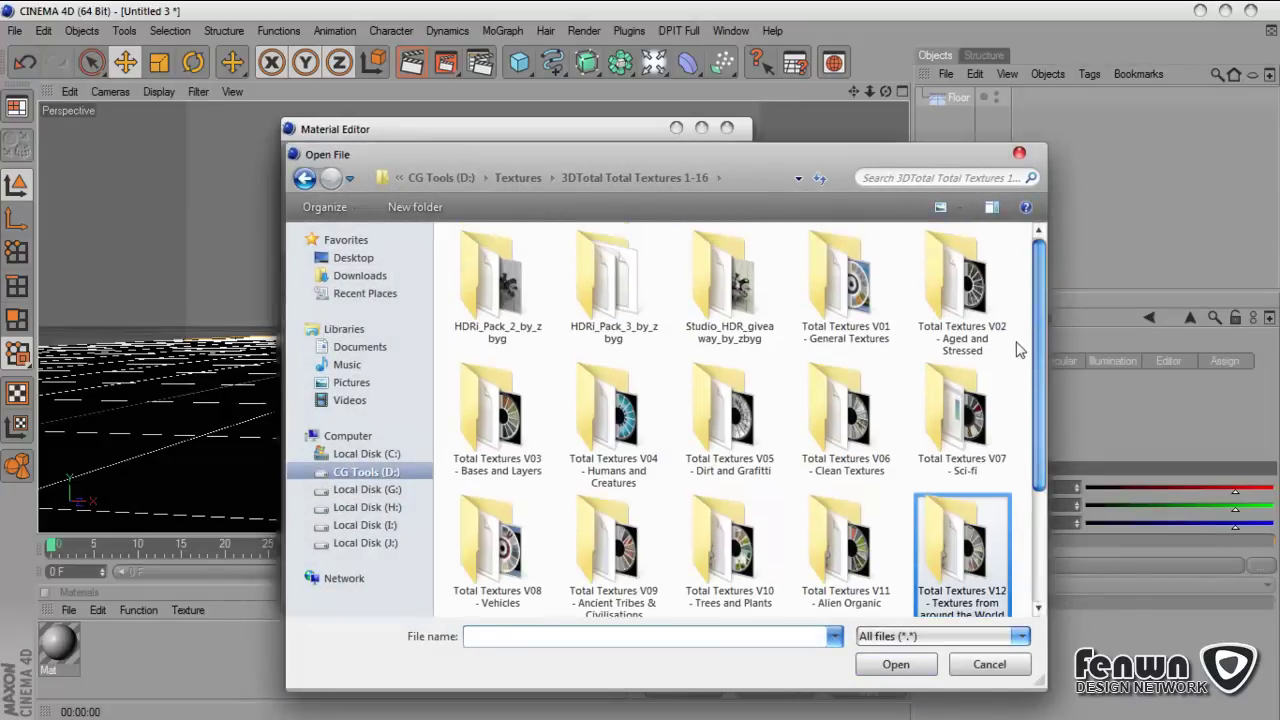
{"action": "scroll", "coordinate": [1020, 345], "scroll_direction": "down", "scroll_amount": 3}
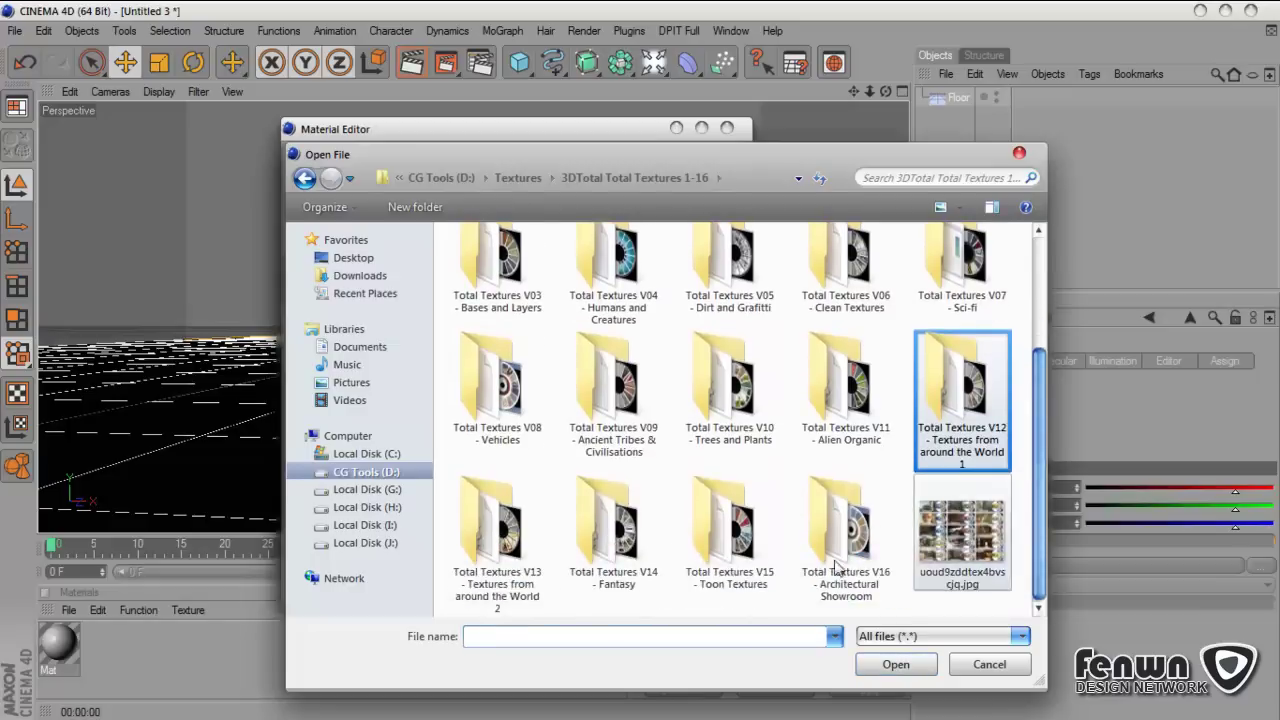
{"action": "double_click", "coordinate": [640, 450]}
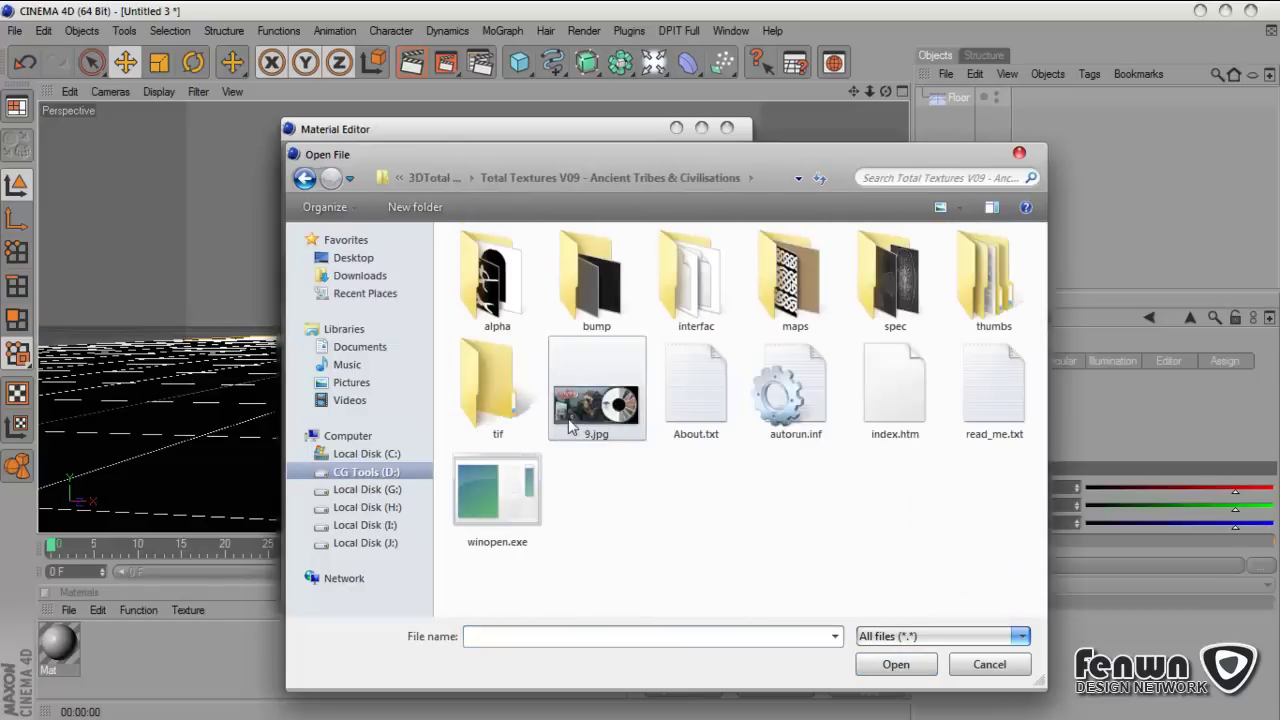
{"action": "double_click", "coordinate": [788, 300]}
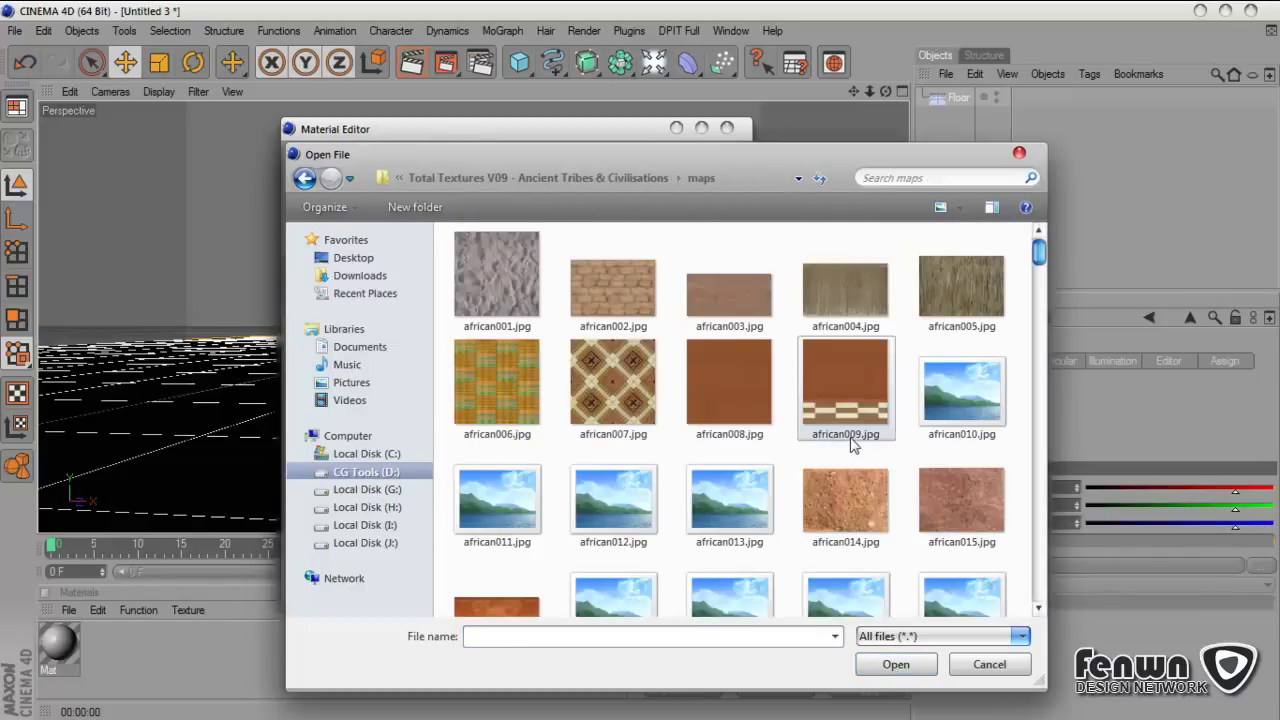
{"action": "left_click_drag", "start_coordinate": [1038, 250], "coordinate": [1030, 498]}
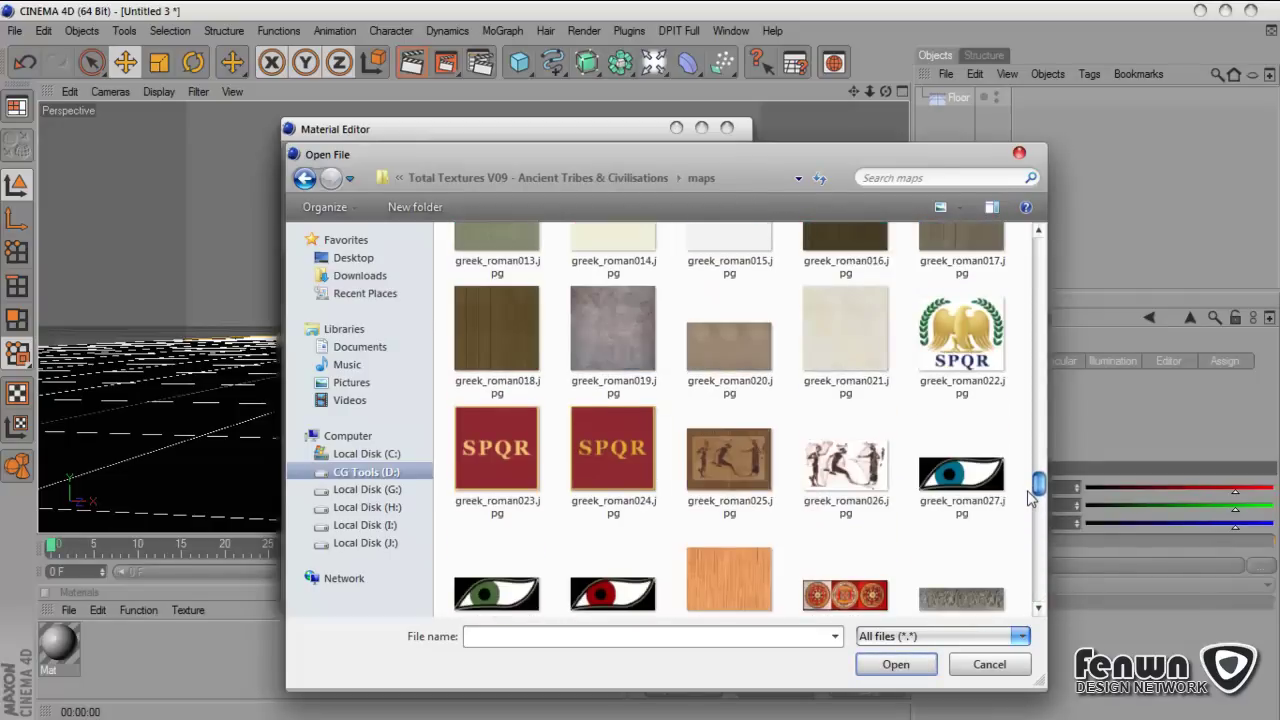
{"action": "key", "text": "BackSpace"}
{"action": "key", "text": "BackSpace"}
{"action": "key", "text": "BackSpace"}
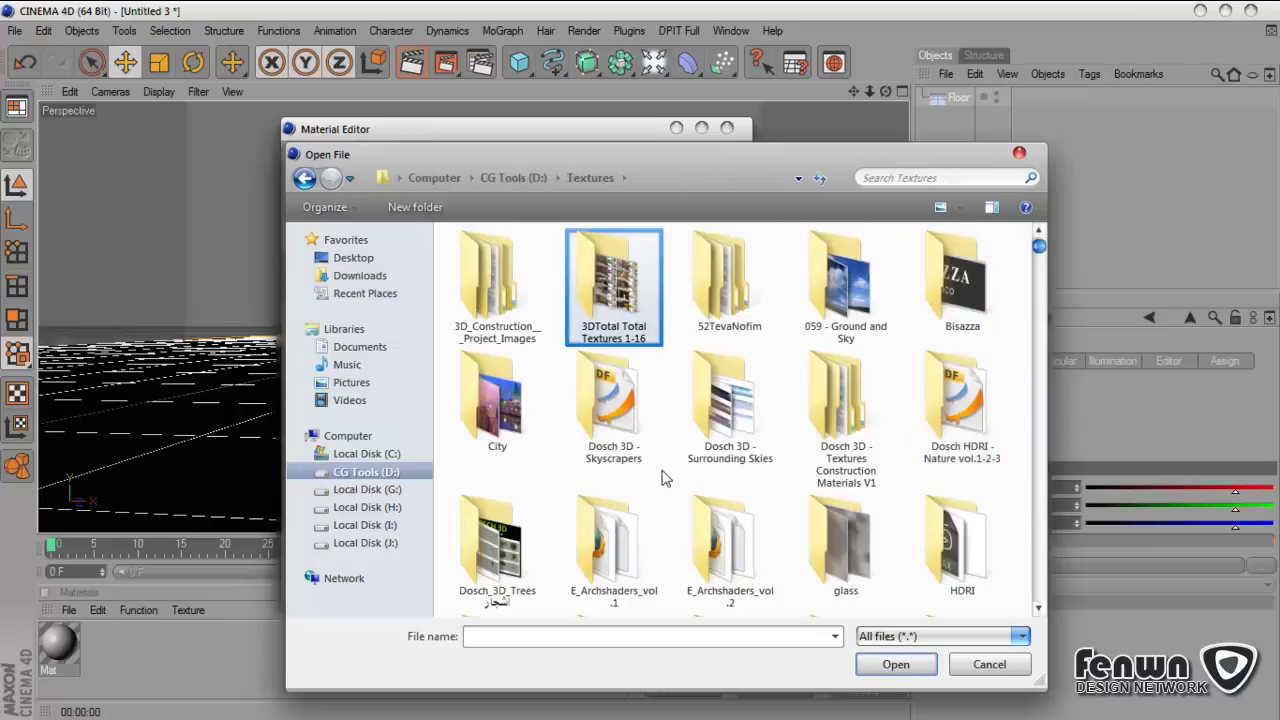
Step: Load P_a.jpg from the METAL images of Dosch 3D - Textures Construction Materials V1 as the material's Color texture
{"action": "left_click", "coordinate": [718, 466]}
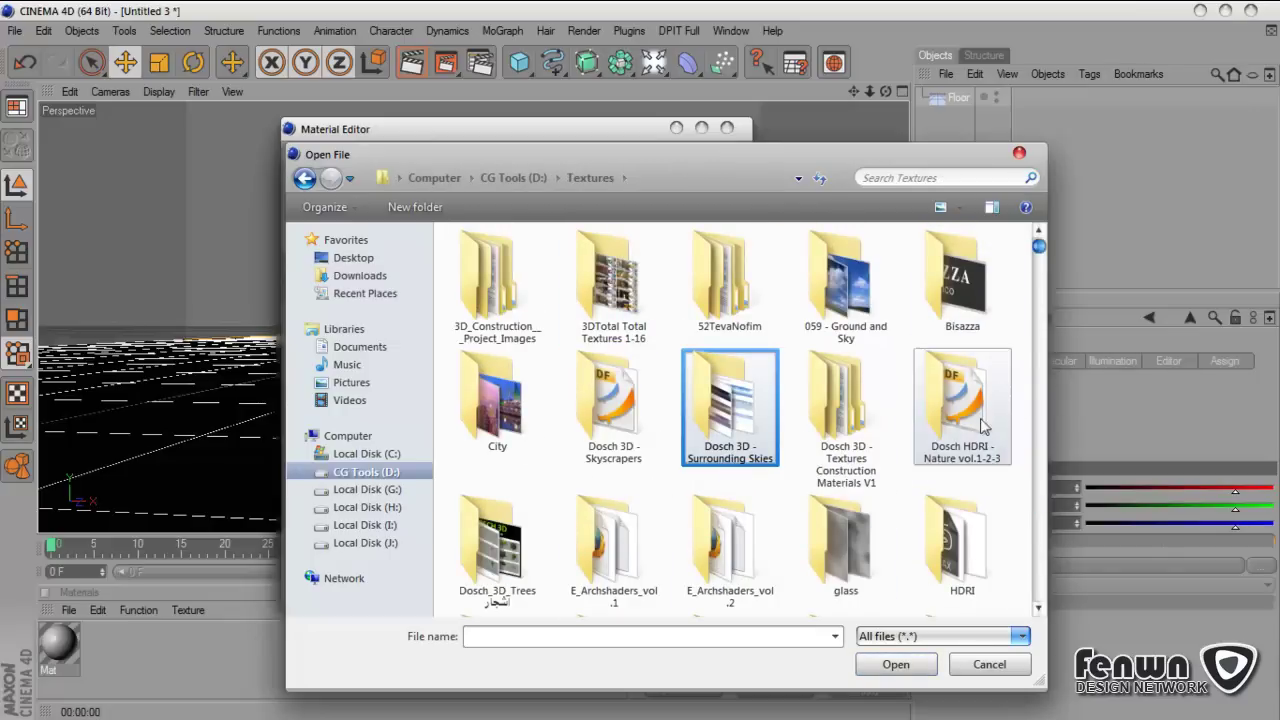
{"action": "double_click", "coordinate": [846, 420]}
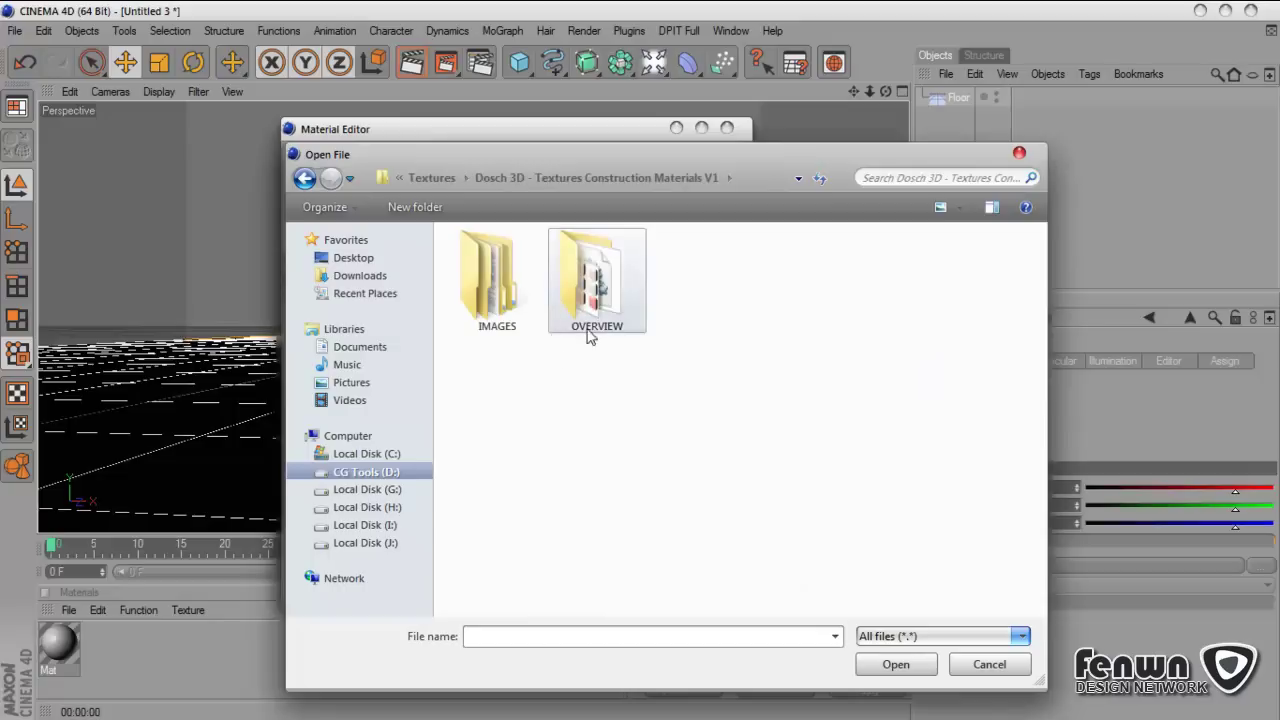
{"action": "double_click", "coordinate": [486, 320]}
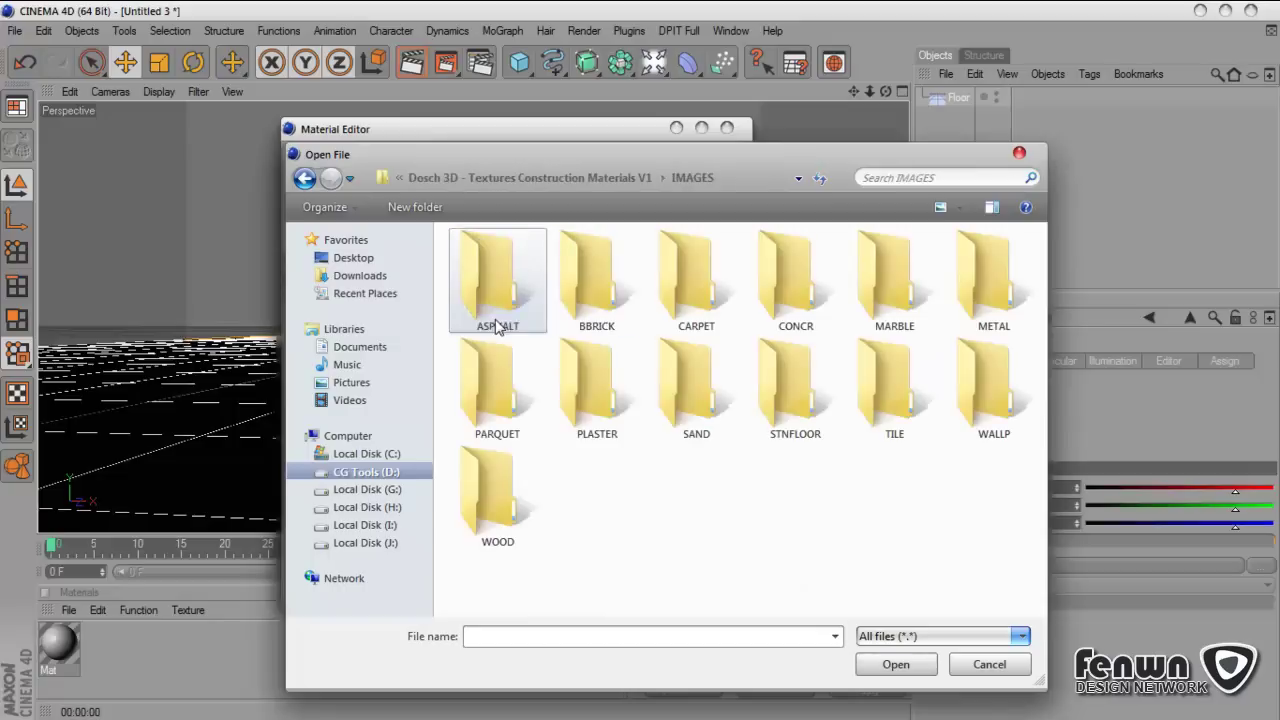
{"action": "double_click", "coordinate": [497, 500]}
{"action": "key", "text": "BackSpace"}
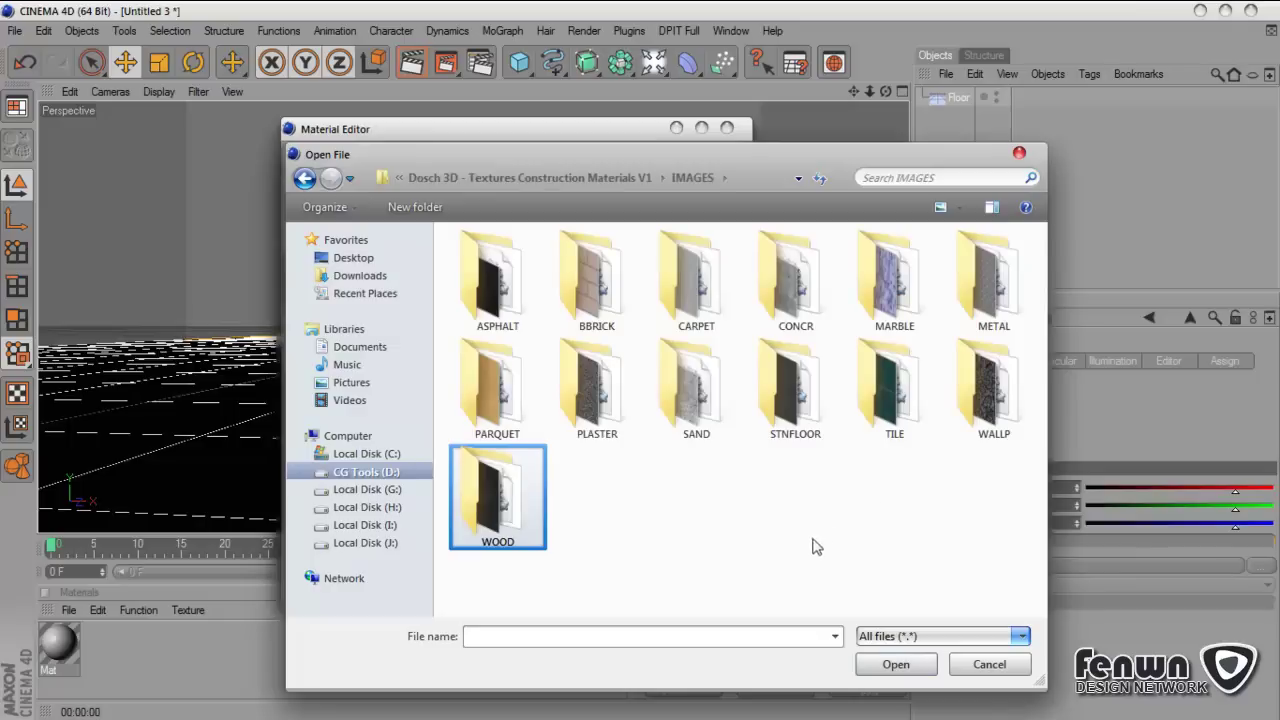
{"action": "double_click", "coordinate": [1012, 312]}
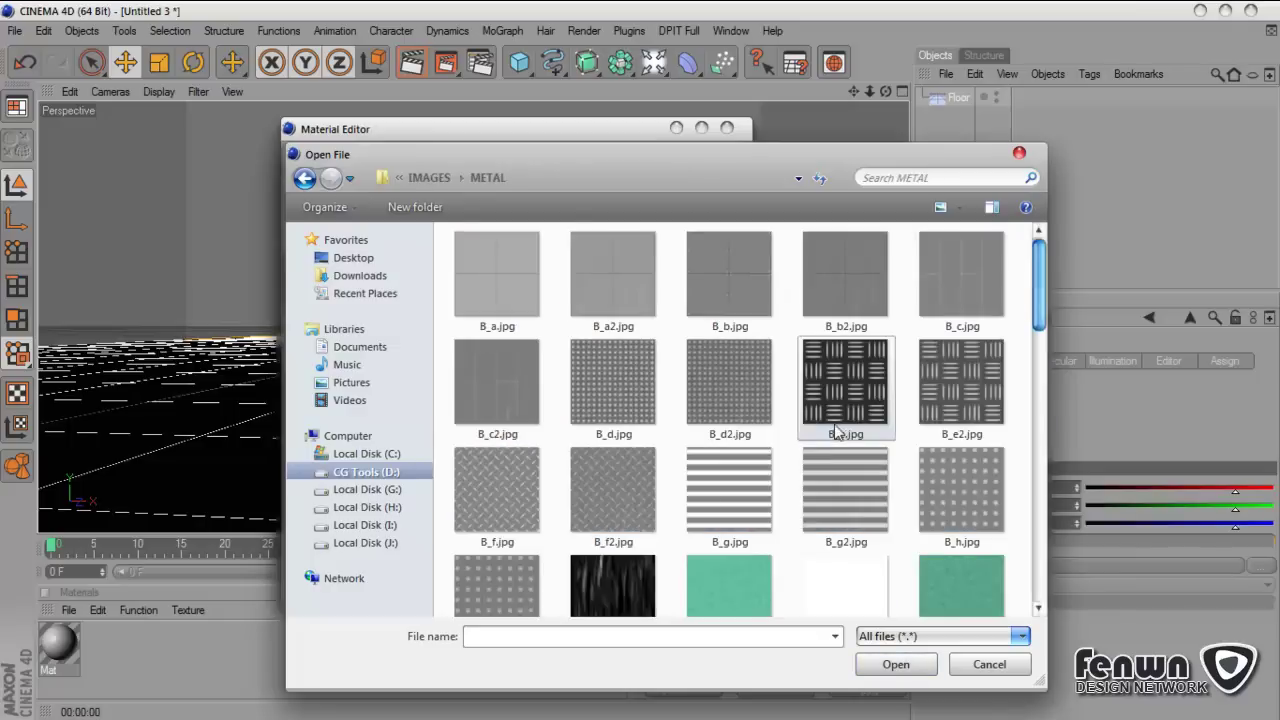
{"action": "scroll", "coordinate": [818, 455], "scroll_direction": "down", "scroll_amount": 10}
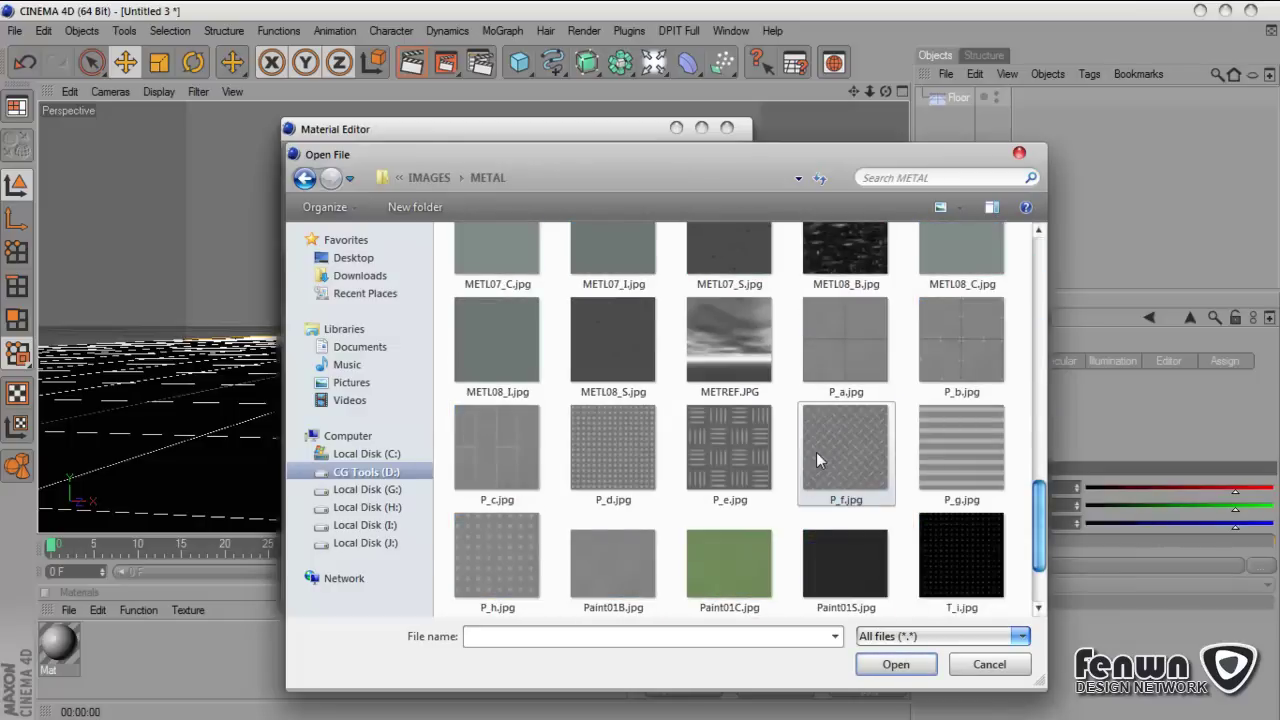
{"action": "left_click", "coordinate": [850, 362]}
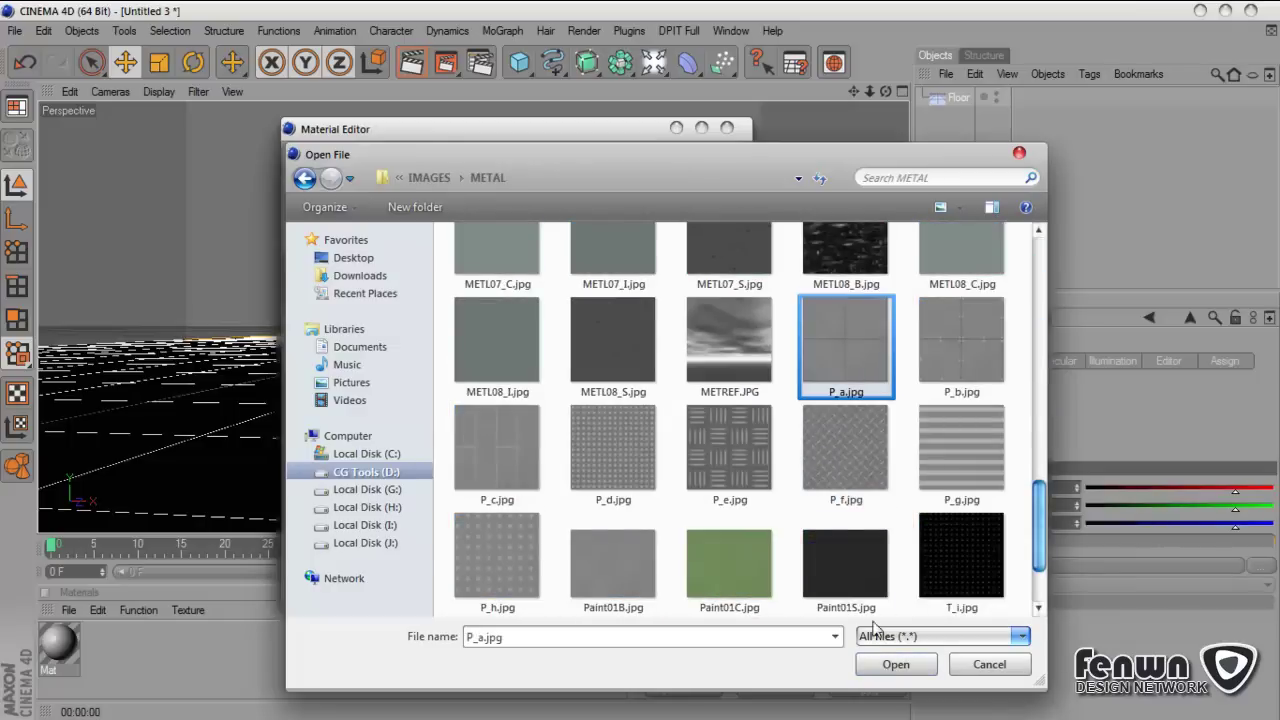
{"action": "left_click", "coordinate": [896, 664]}
{"action": "left_click", "coordinate": [746, 428]}
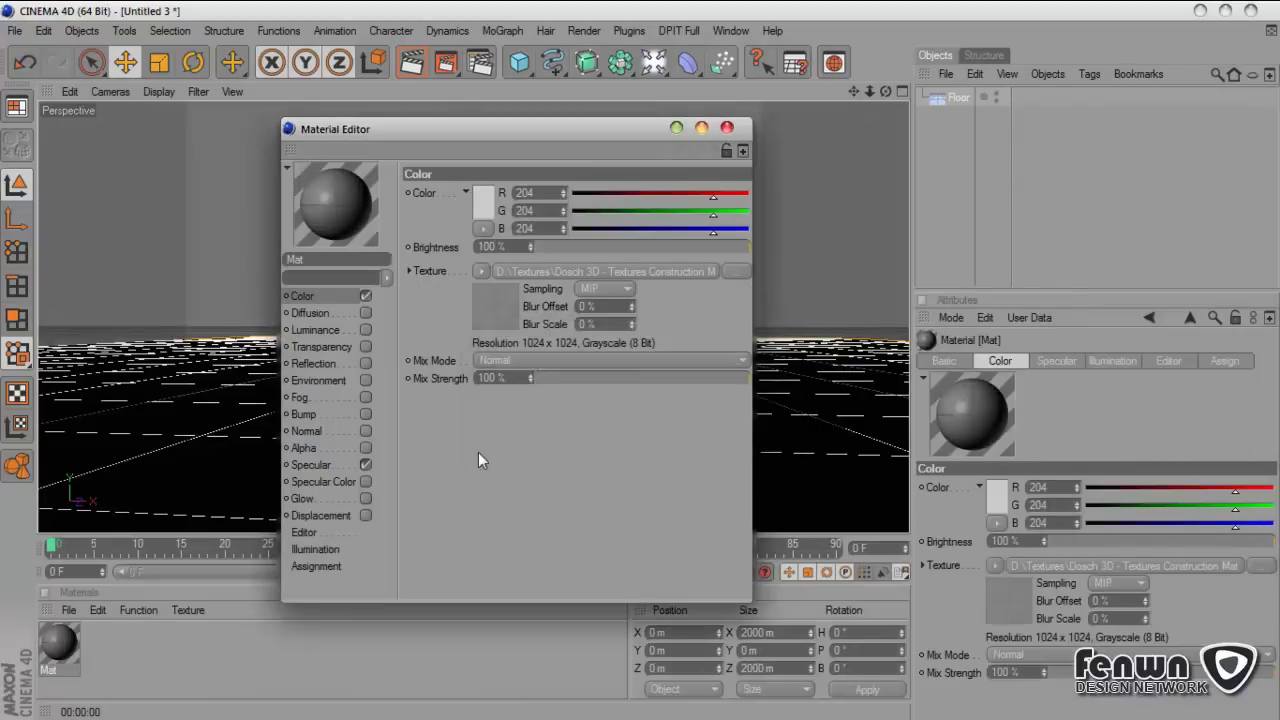
Step: Enable the material's Reflection channel with 19% brightness and a Fresnel texture
{"action": "left_click", "coordinate": [365, 363]}
{"action": "left_click_drag", "start_coordinate": [540, 246], "coordinate": [581, 246]}
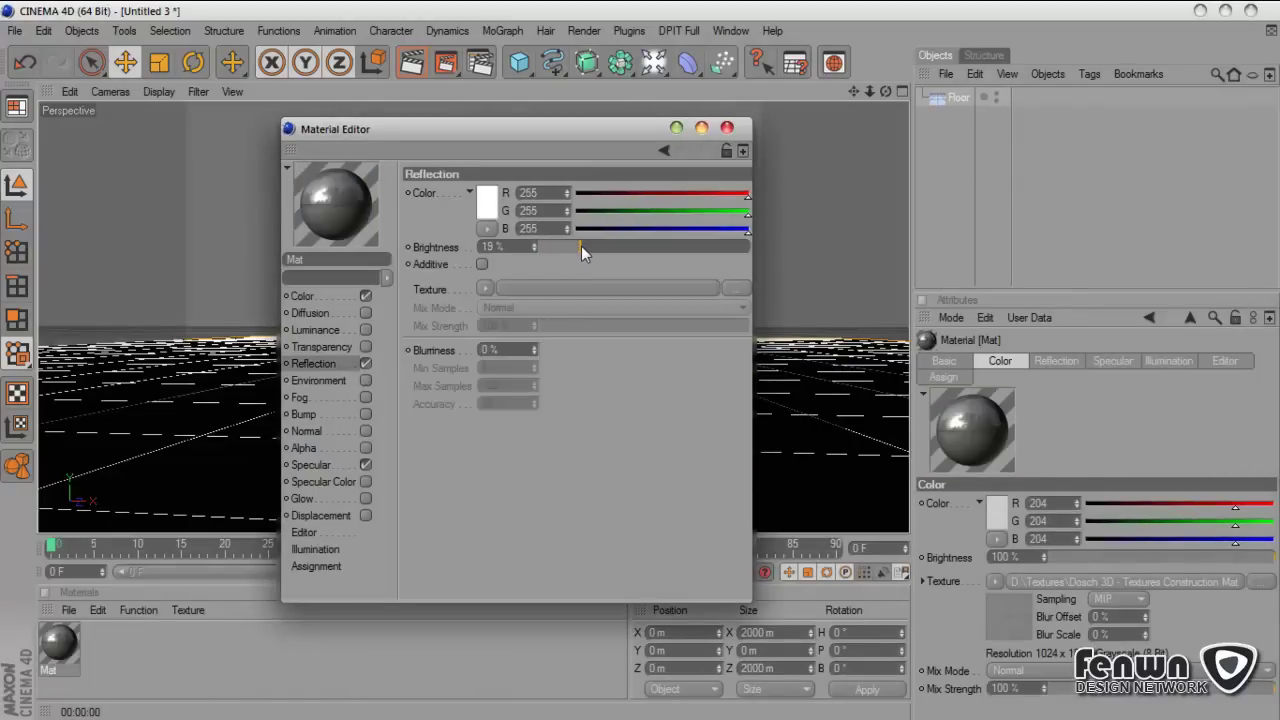
{"action": "left_click", "coordinate": [487, 289]}
{"action": "left_click", "coordinate": [540, 470]}
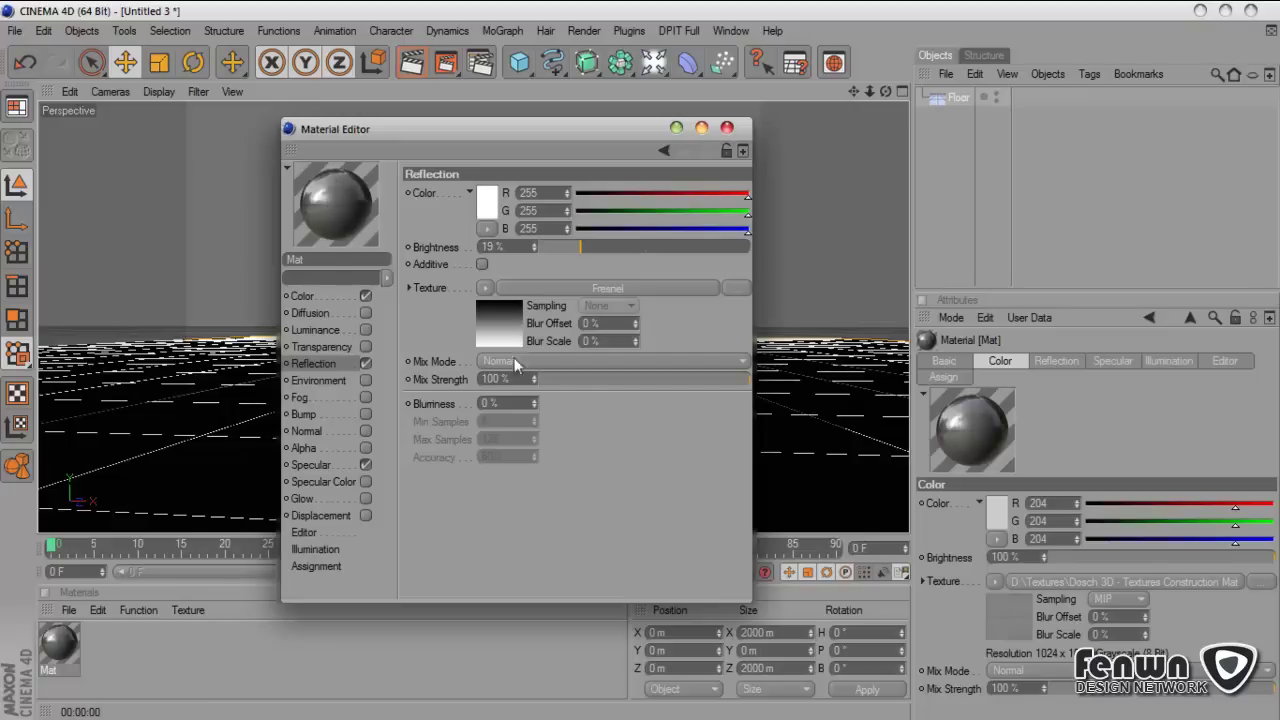
Step: Lower the mix strength of the reflection's Fresnel texture and apply the finished material to the Floor object
{"action": "left_click", "coordinate": [600, 382]}
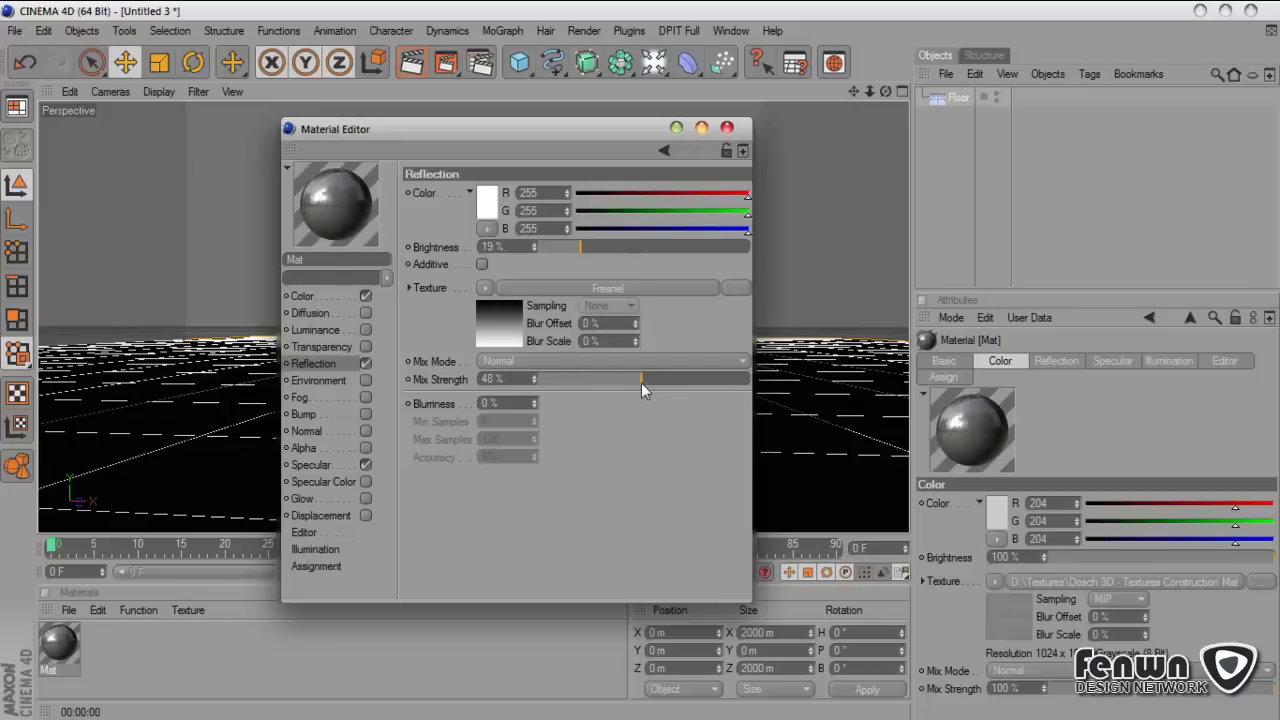
{"action": "left_click_drag", "start_coordinate": [641, 382], "coordinate": [668, 382]}
{"action": "left_click", "coordinate": [726, 128]}
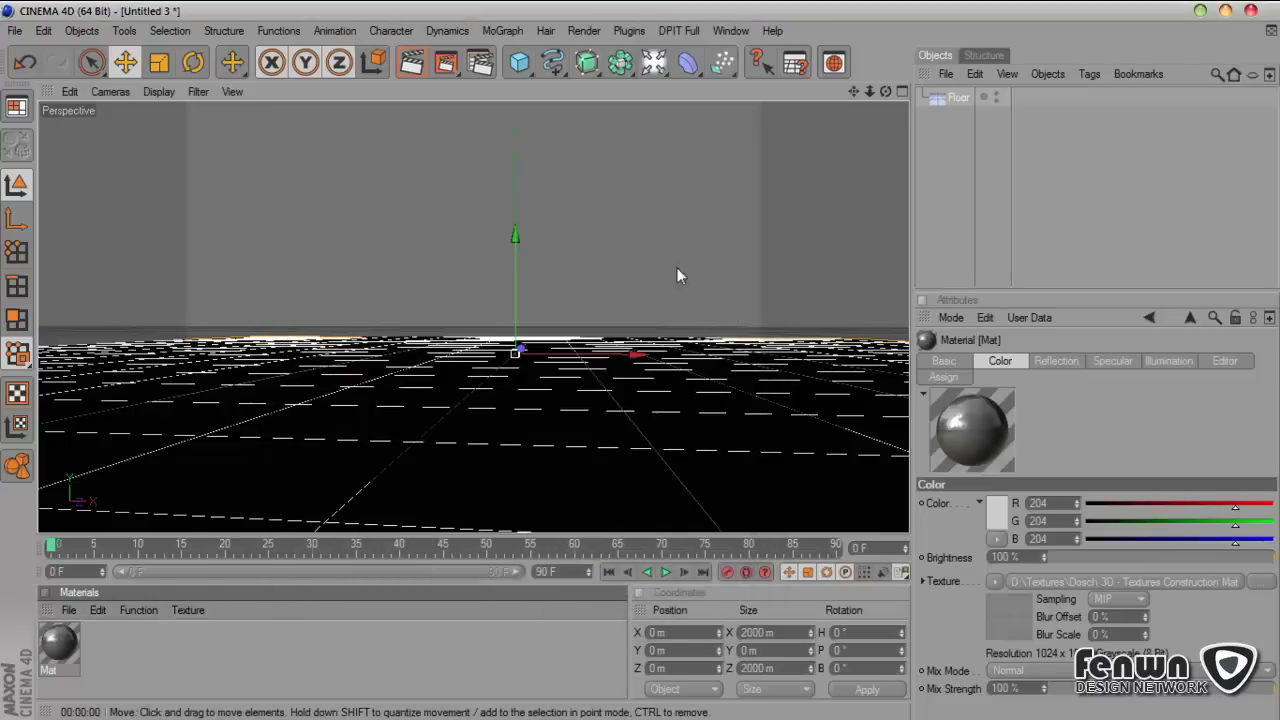
{"action": "left_click_drag", "start_coordinate": [72, 645], "coordinate": [968, 97]}
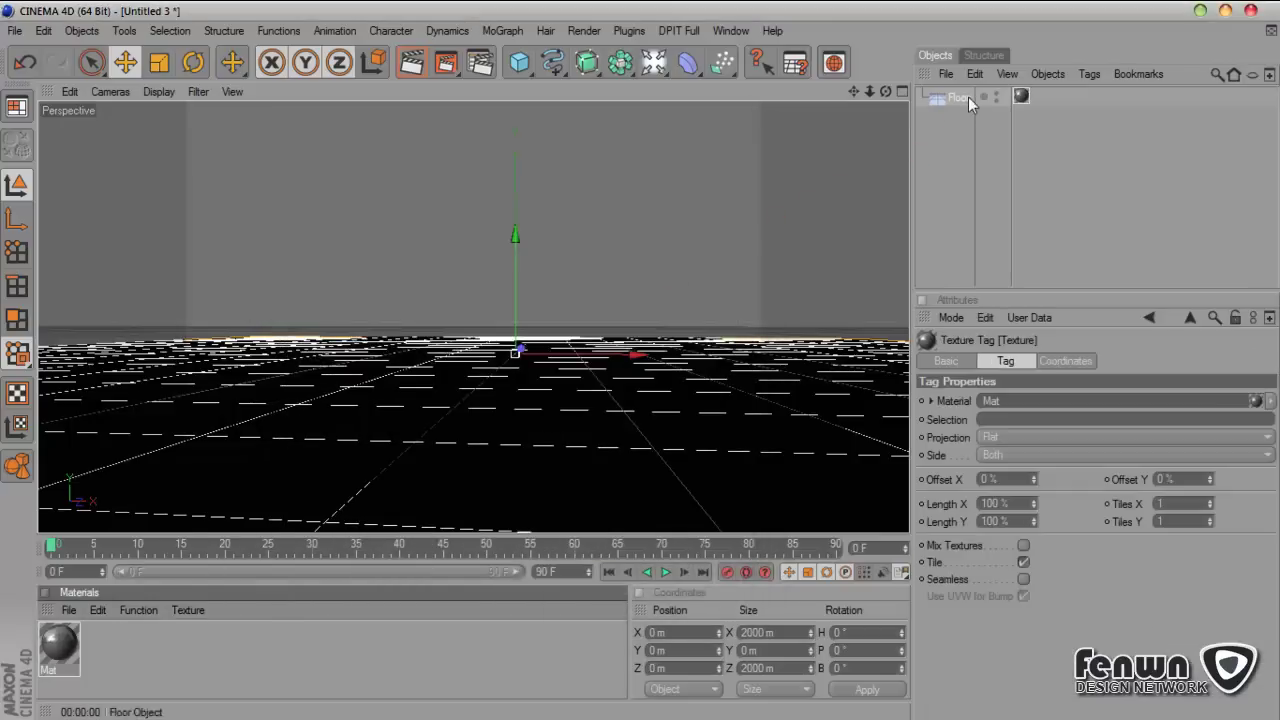
Step: Add Global Illumination to the render settings, with irradiance cache Stochastic Samples and Record Density both set to Low
{"action": "left_click", "coordinate": [480, 62]}
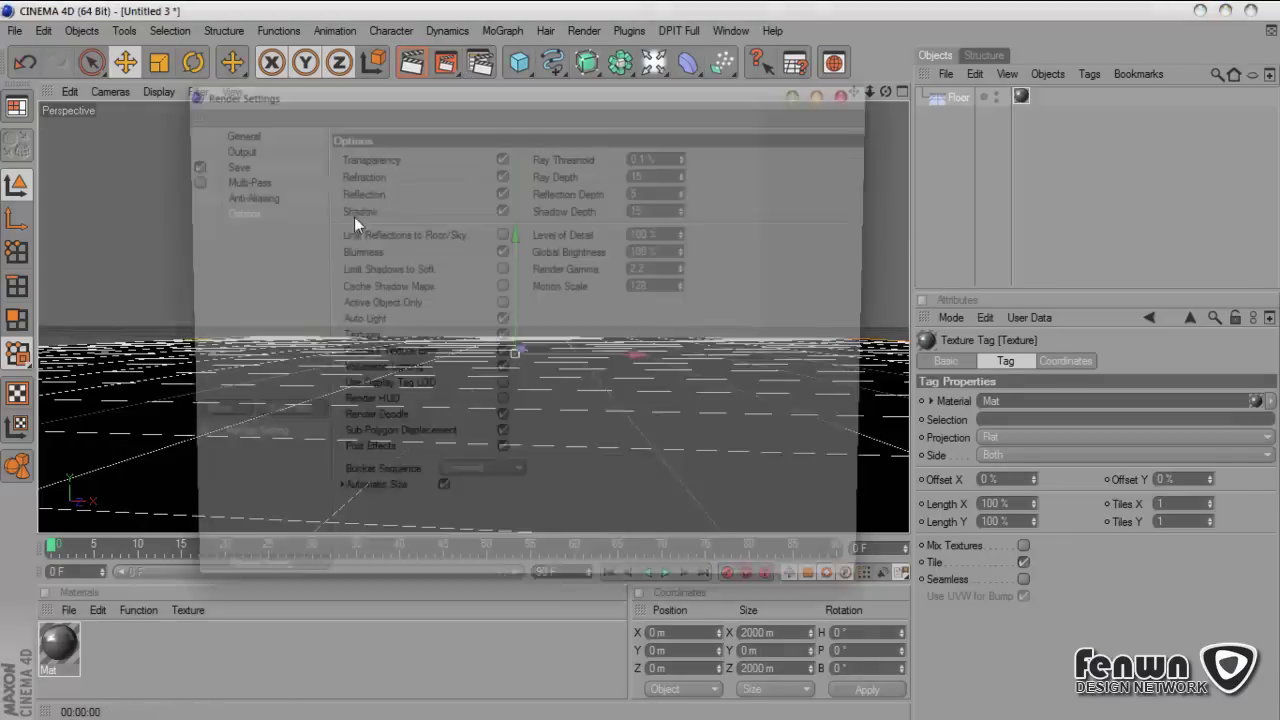
{"action": "left_click", "coordinate": [204, 421]}
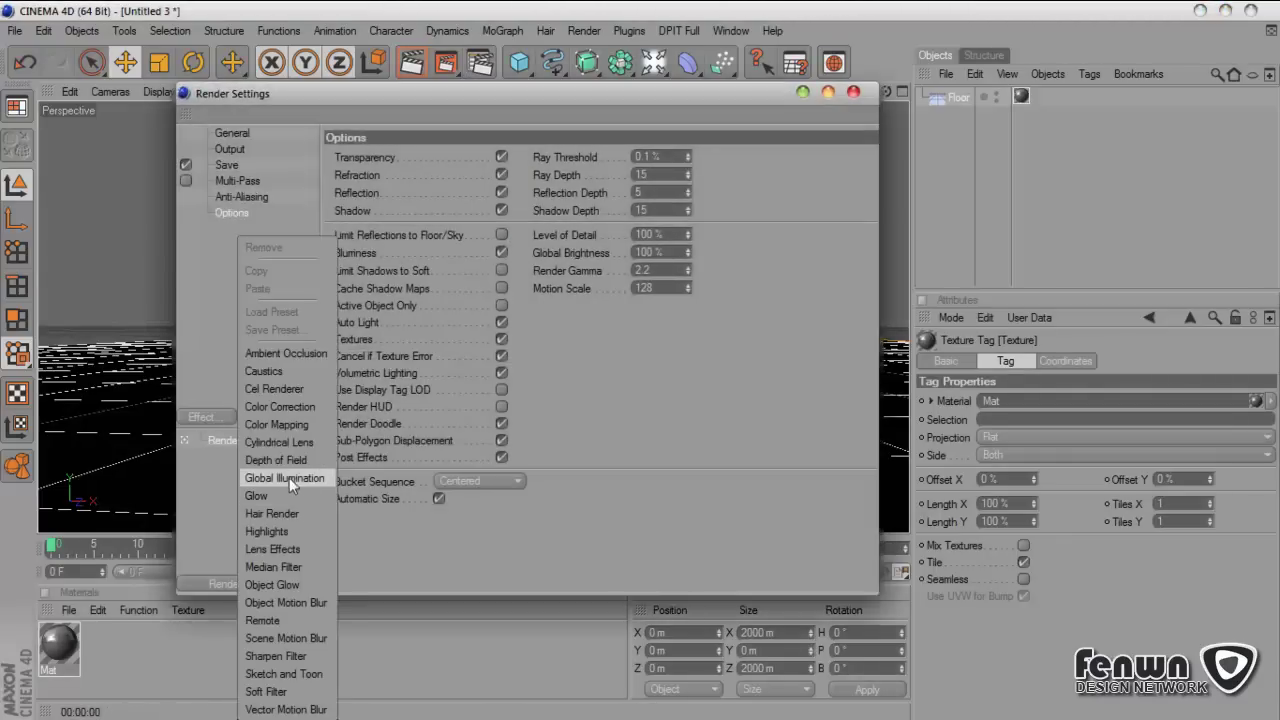
{"action": "left_click", "coordinate": [289, 477]}
{"action": "left_click", "coordinate": [514, 198]}
{"action": "left_click", "coordinate": [509, 248]}
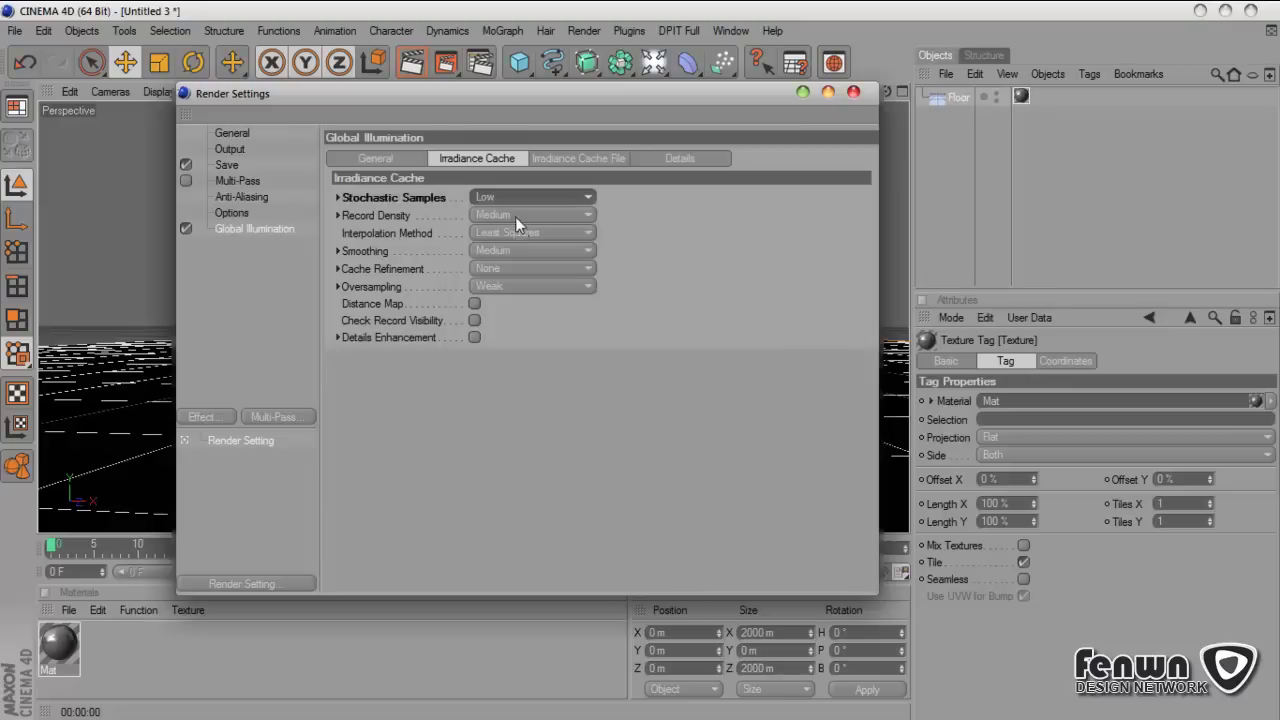
{"action": "left_click", "coordinate": [515, 215]}
{"action": "left_click", "coordinate": [500, 274]}
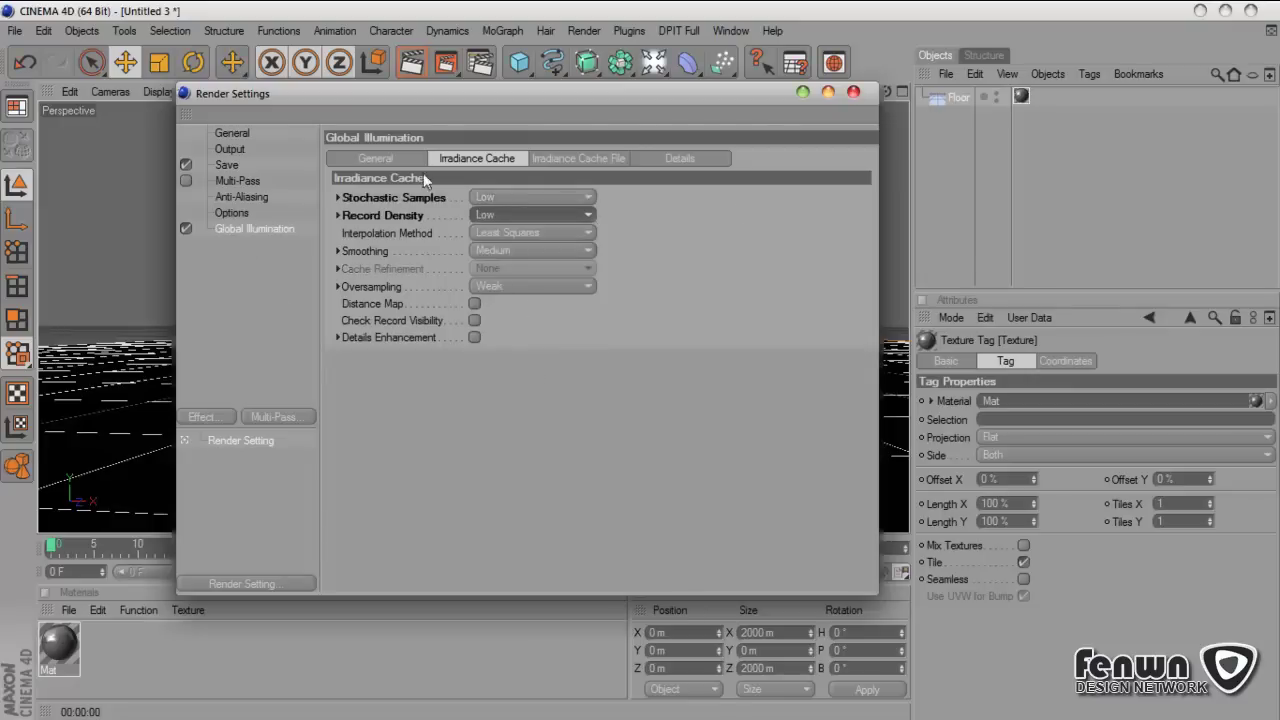
Step: Set the render options' Ray Depth and Shadow Depth to 4, reduce the Reflection Depth, and close the render settings
{"action": "left_click", "coordinate": [231, 213]}
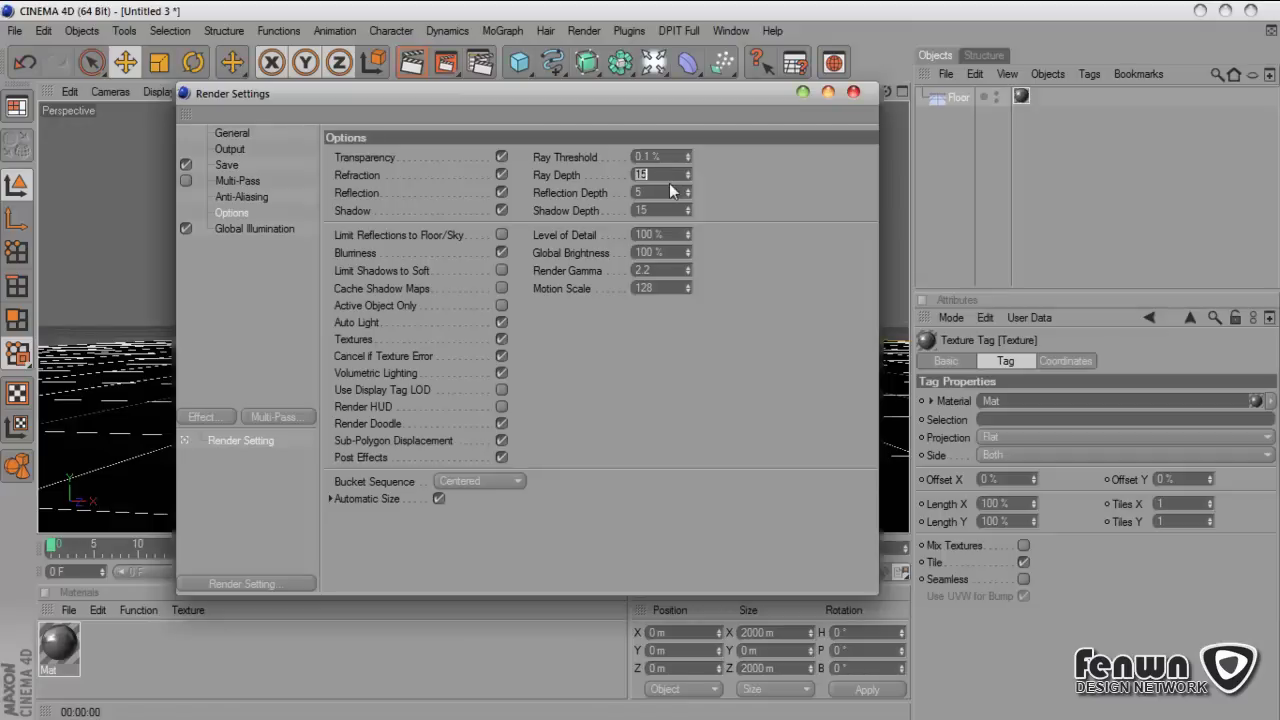
{"action": "type", "text": "4"}
{"action": "key", "text": "Tab"}
{"action": "type", "text": "4"}
{"action": "left_click", "coordinate": [660, 192]}
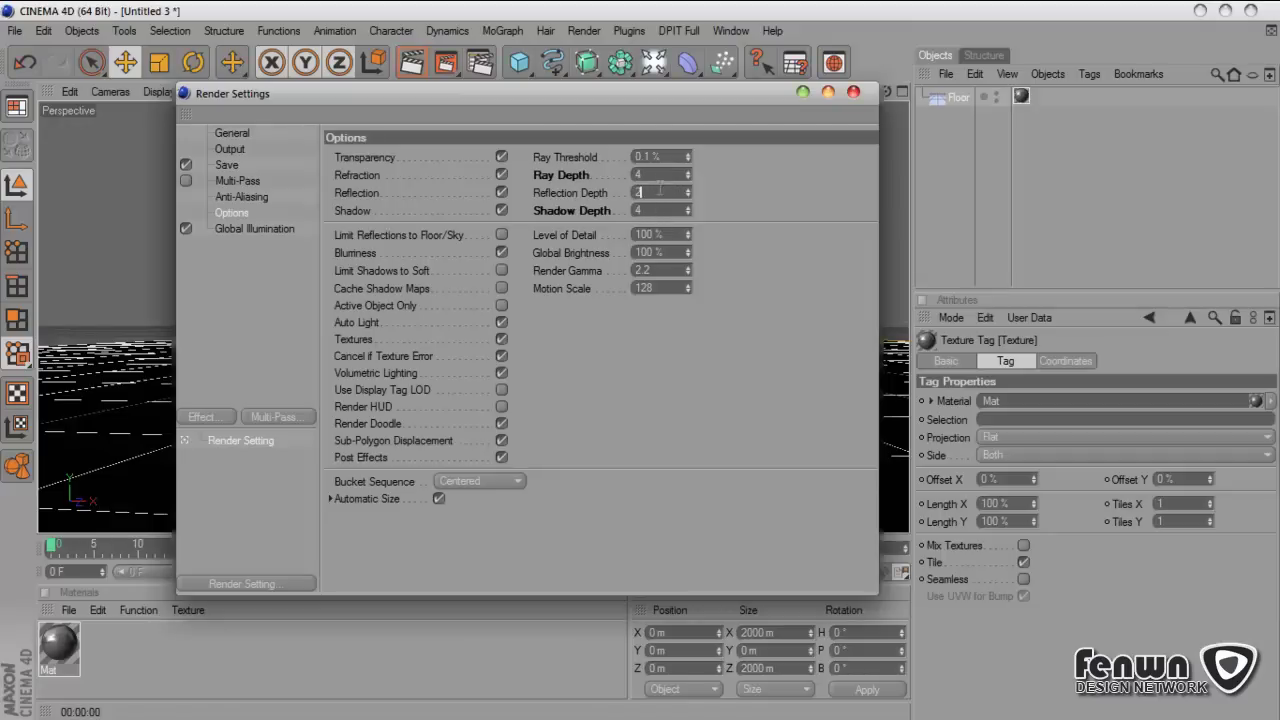
{"action": "left_click", "coordinate": [660, 175]}
{"action": "left_click", "coordinate": [853, 92]}
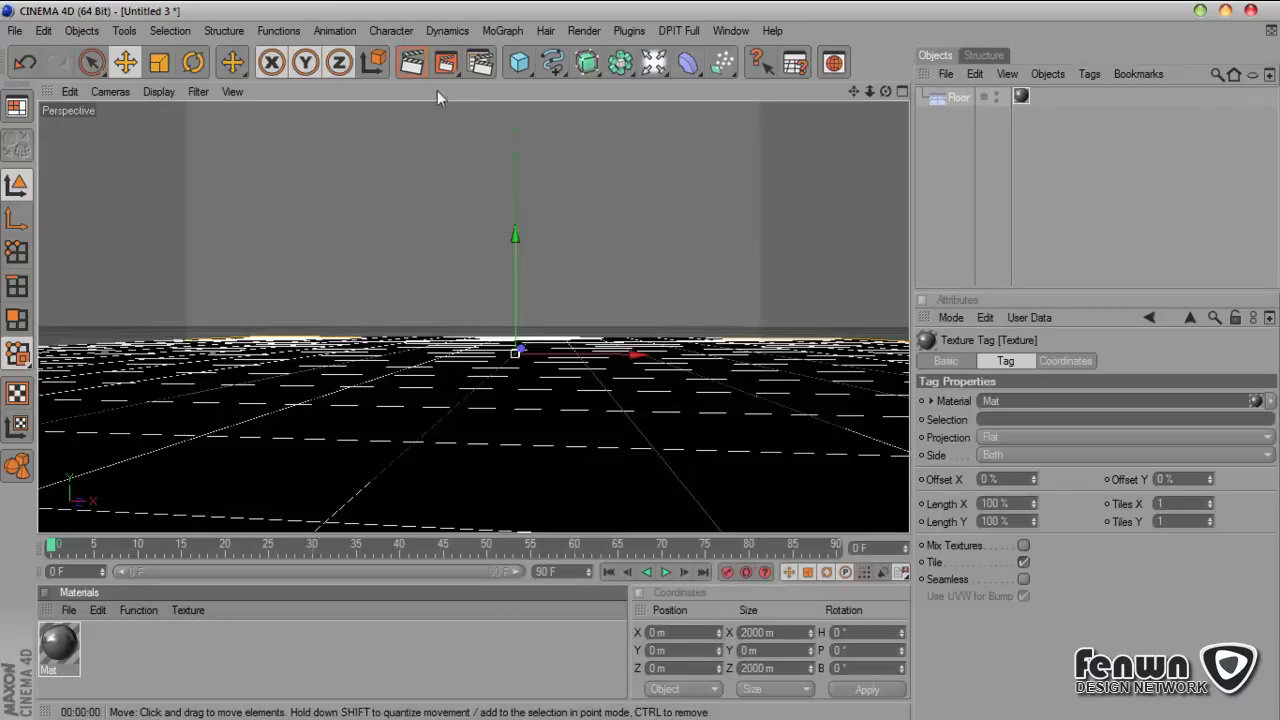
Step: Render the floor in the perspective view and clear the object selection
{"action": "left_click", "coordinate": [411, 62]}
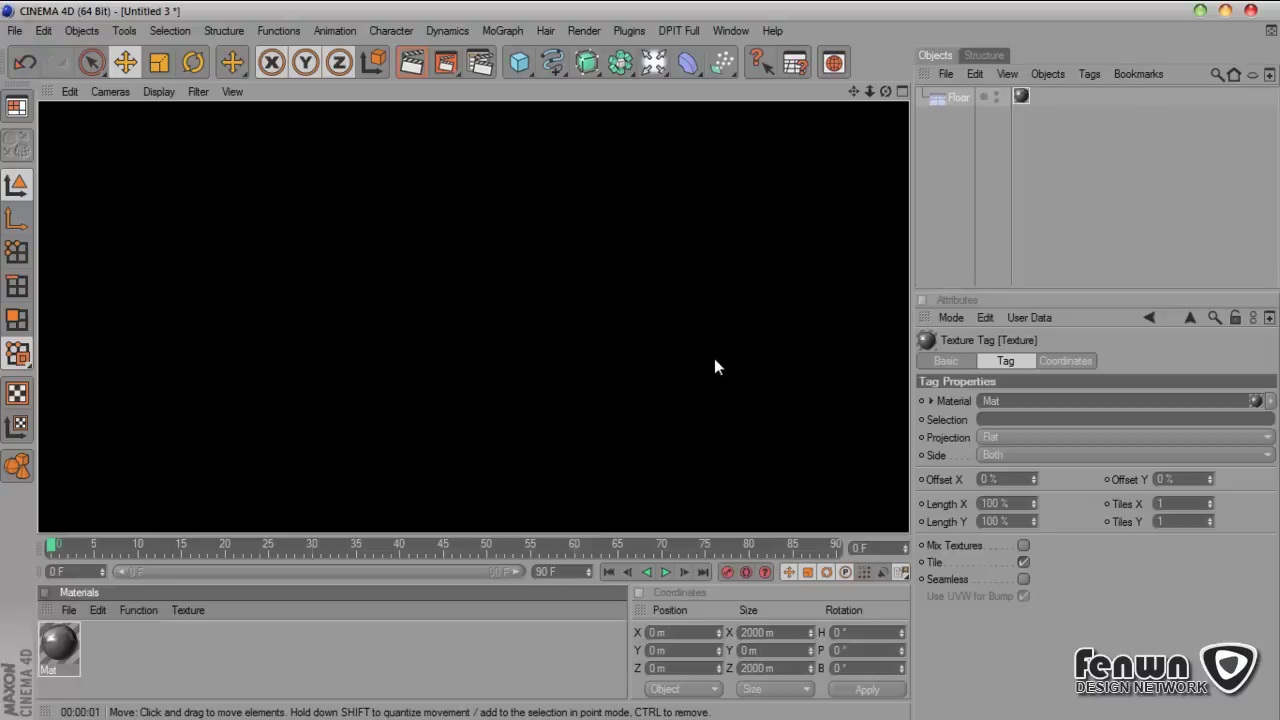
{"action": "left_click", "coordinate": [941, 244]}
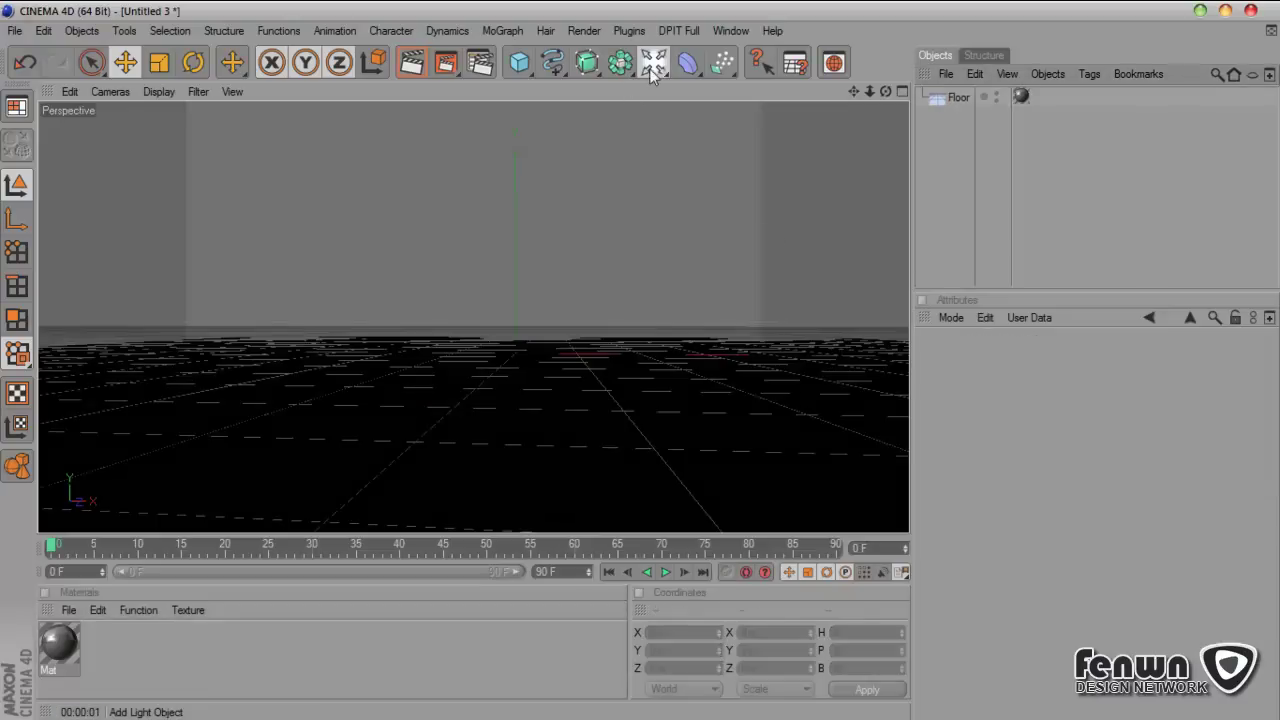
Step: Add a Sky object and an area light, and rotate the light to a pitch of -90°
{"action": "left_click_drag", "start_coordinate": [652, 64], "coordinate": [943, 177]}
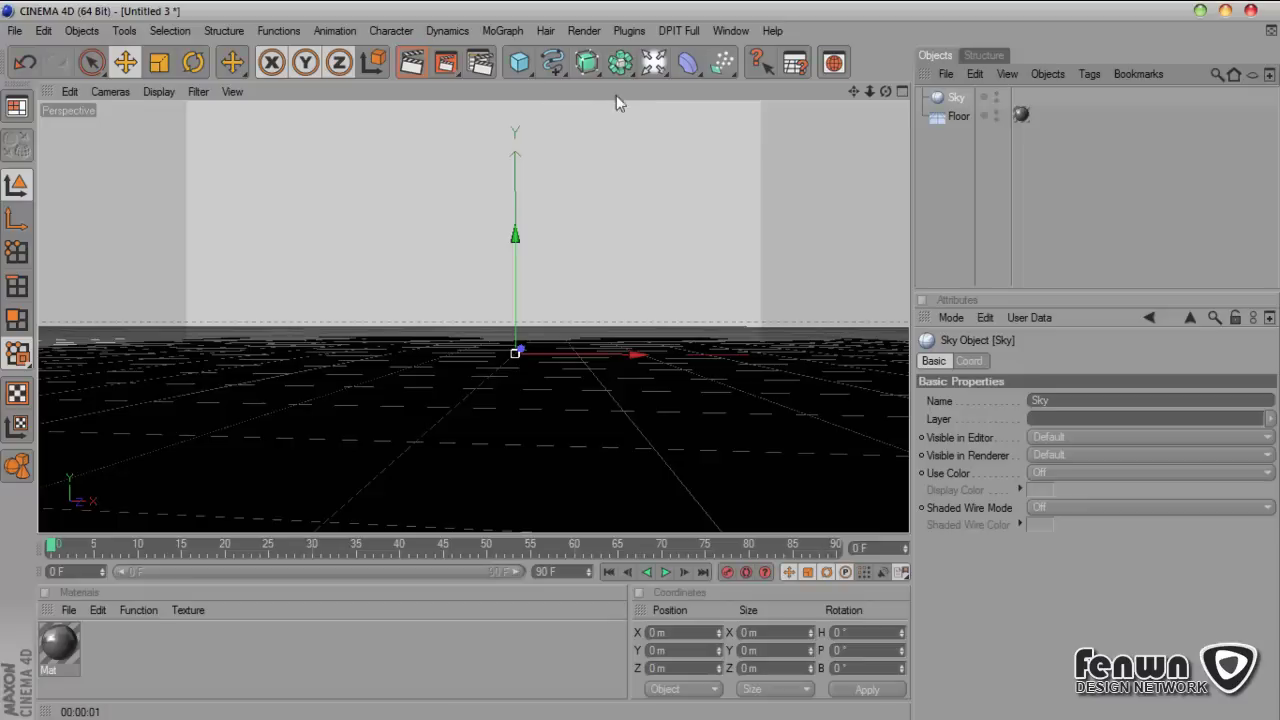
{"action": "left_click_drag", "start_coordinate": [654, 63], "coordinate": [720, 115]}
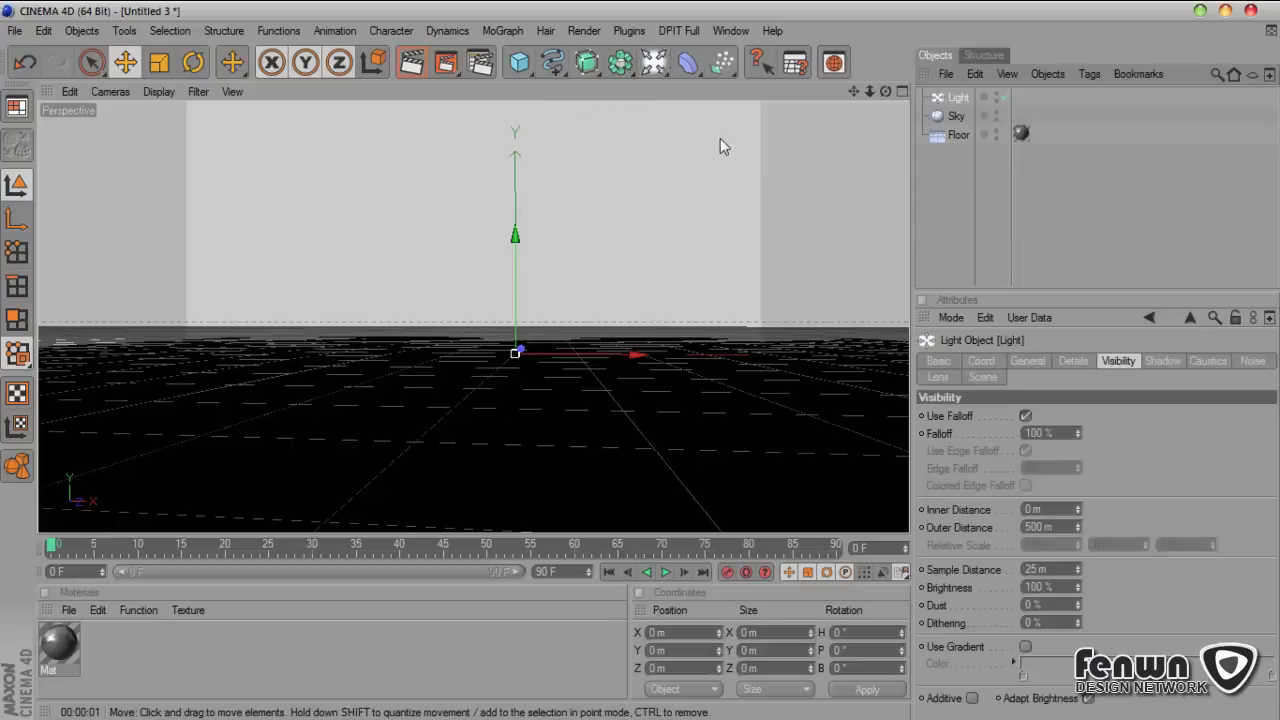
{"action": "left_click", "coordinate": [192, 66]}
{"action": "left_click_drag", "start_coordinate": [514, 398], "coordinate": [514, 320]}
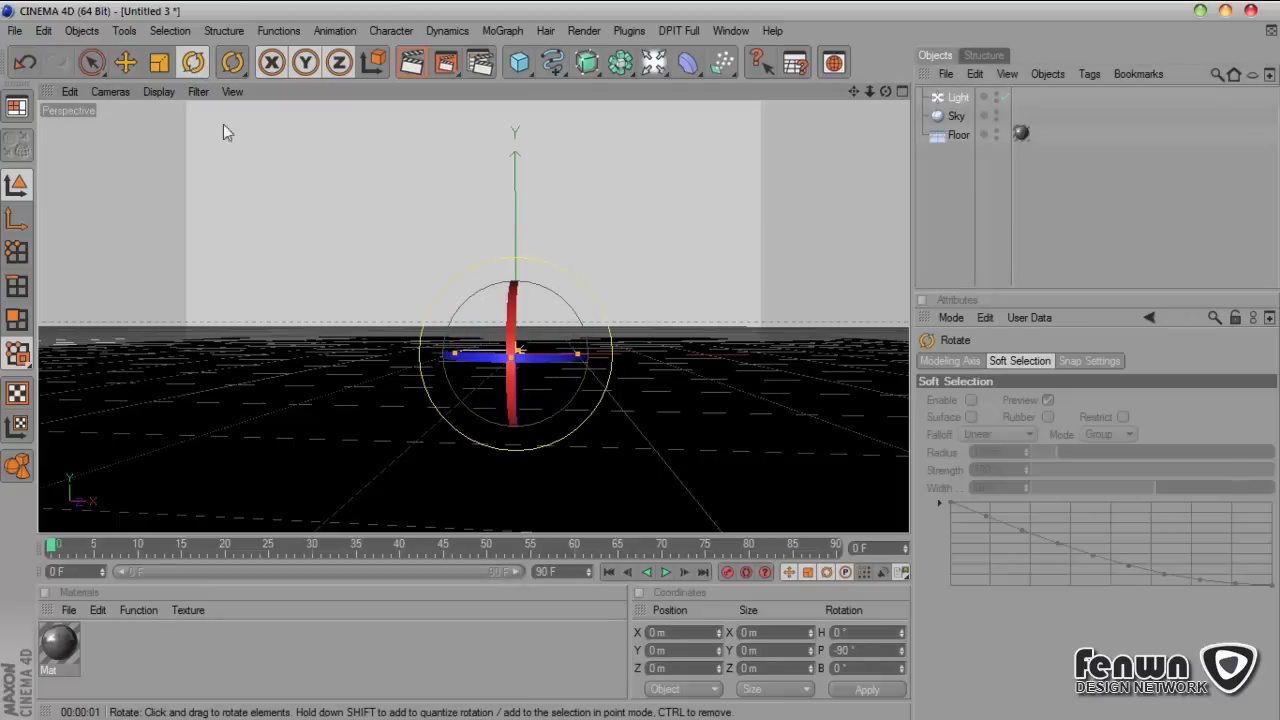
Step: Raise the area light to a height of about 479 m and enlarge its rectangle in both directions
{"action": "left_click", "coordinate": [125, 62]}
{"action": "left_click_drag", "start_coordinate": [514, 462], "coordinate": [514, 276]}
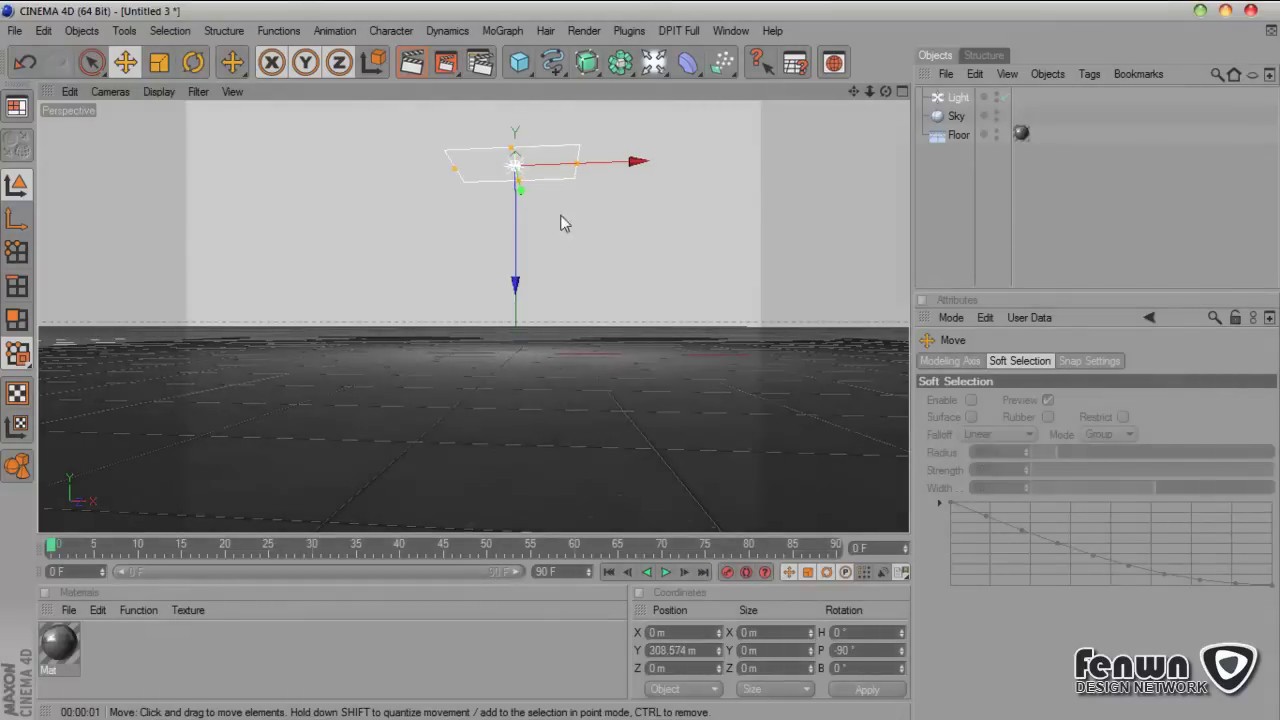
{"action": "left_click_drag", "start_coordinate": [578, 168], "coordinate": [812, 155]}
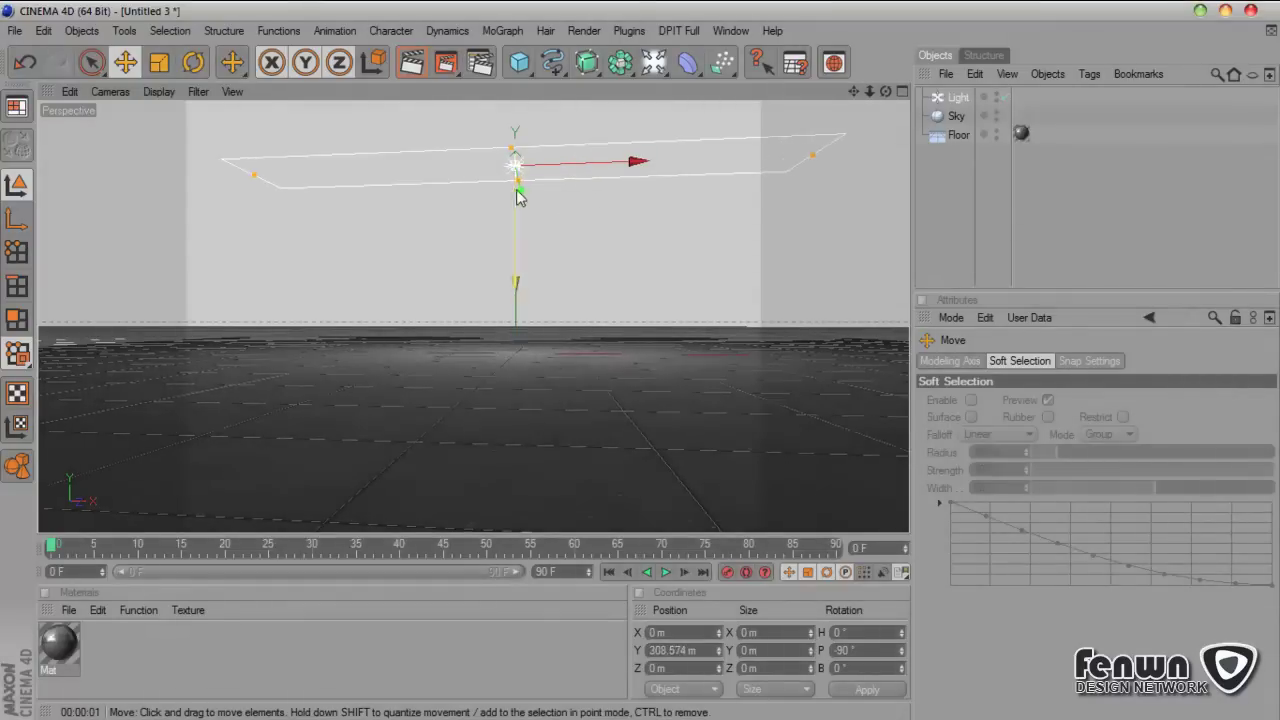
{"action": "left_click_drag", "start_coordinate": [519, 196], "coordinate": [521, 205]}
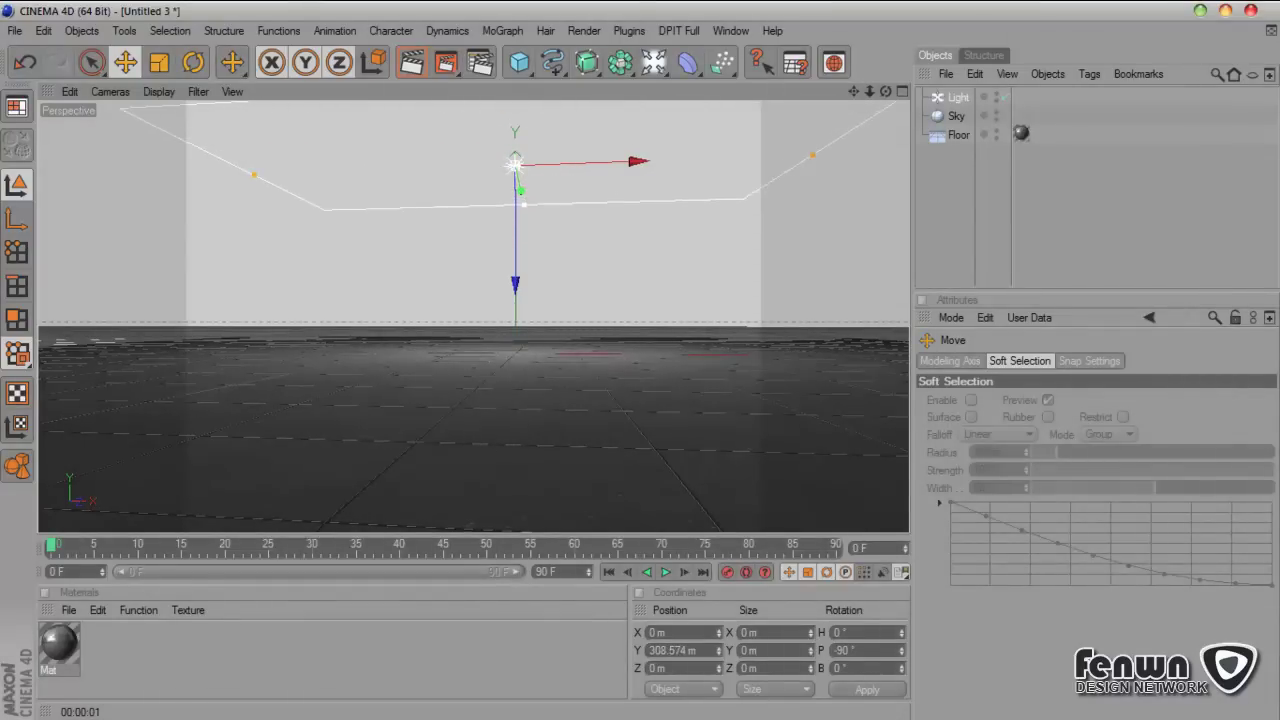
{"action": "mouse_move", "coordinate": [514, 251]}
{"action": "left_mouse_down"}
{"action": "mouse_move", "coordinate": [517, 163]}
{"action": "mouse_move", "coordinate": [519, 276]}
{"action": "left_mouse_up"}
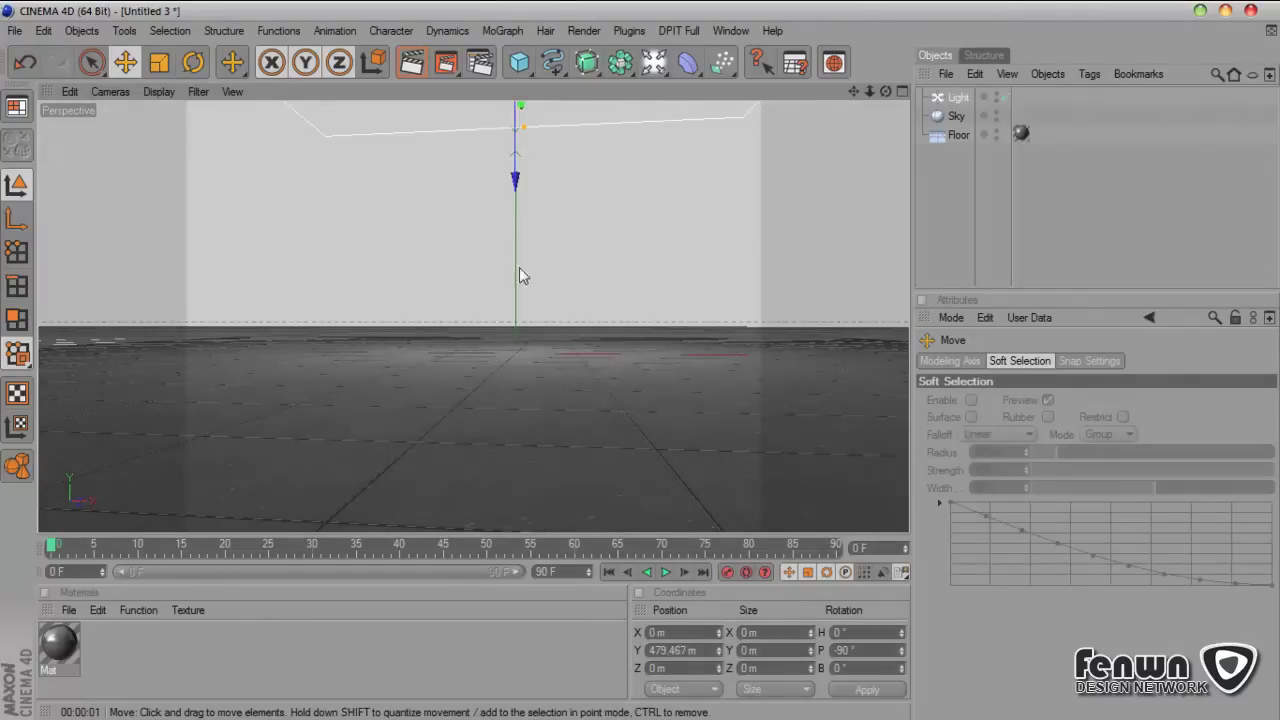
Step: Render the perspective view with the sky and area light, and clear the object selection
{"action": "left_click", "coordinate": [411, 62]}
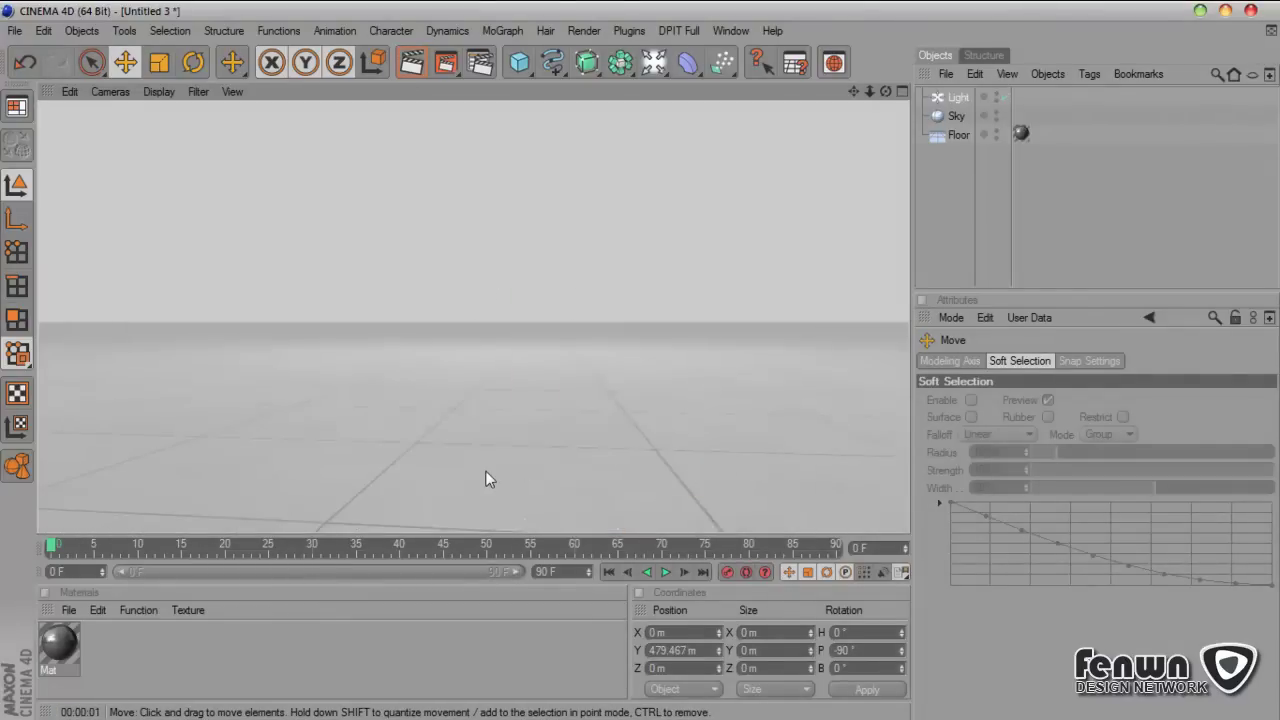
{"action": "left_click", "coordinate": [989, 223]}
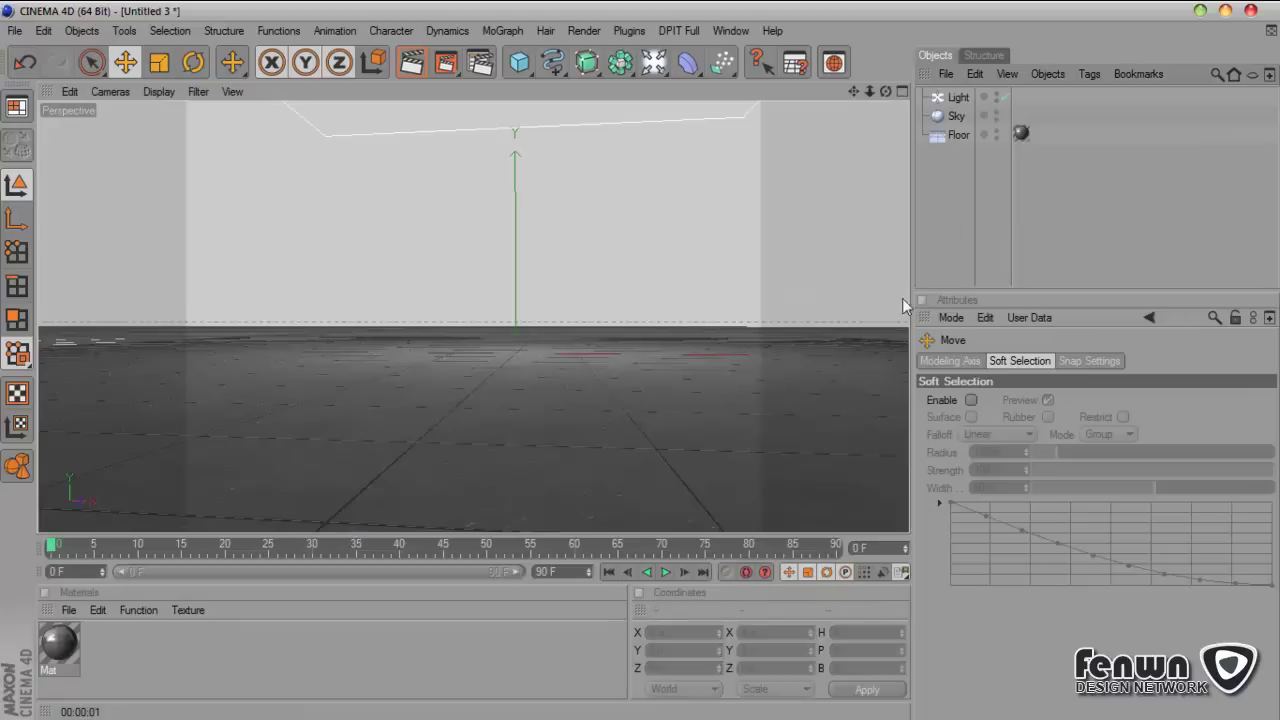
{"action": "left_click", "coordinate": [294, 649]}
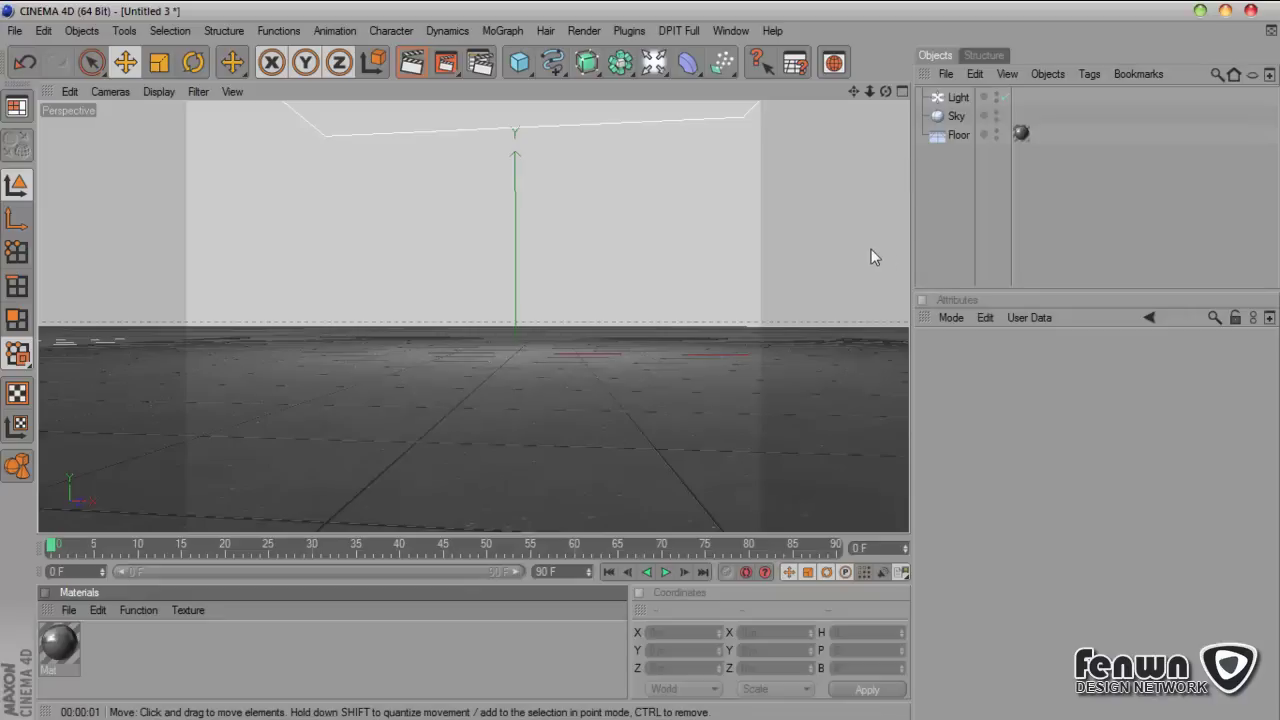
Step: Add a sphere raised to about 158 m and set its type to Octahedron with 30 segments
{"action": "left_click_drag", "start_coordinate": [519, 62], "coordinate": [692, 84]}
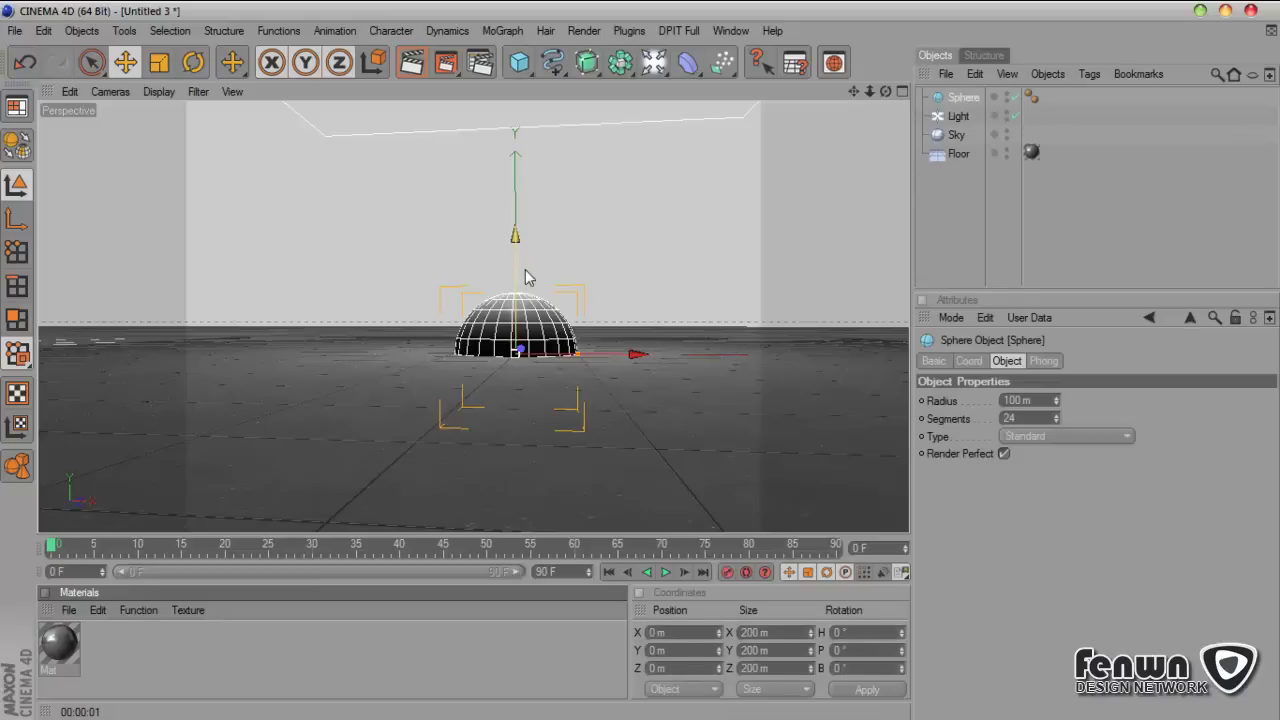
{"action": "left_click_drag", "start_coordinate": [525, 269], "coordinate": [525, 187]}
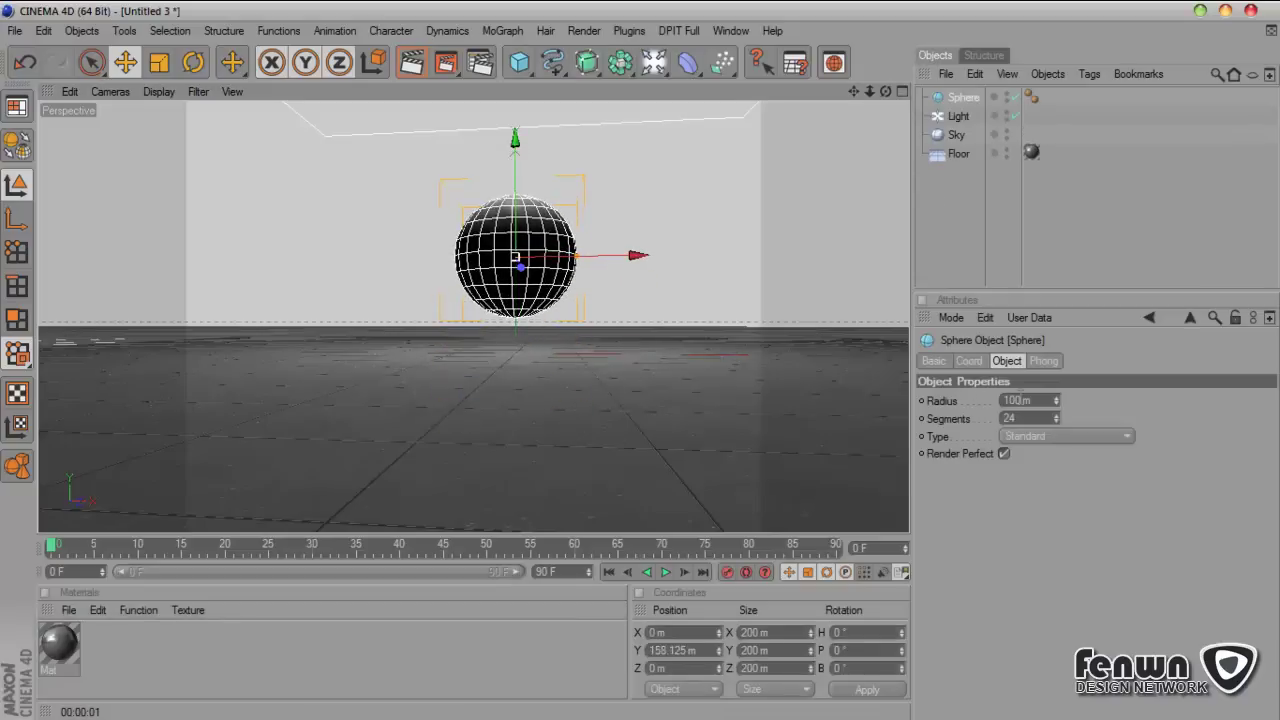
{"action": "left_click", "coordinate": [1014, 400]}
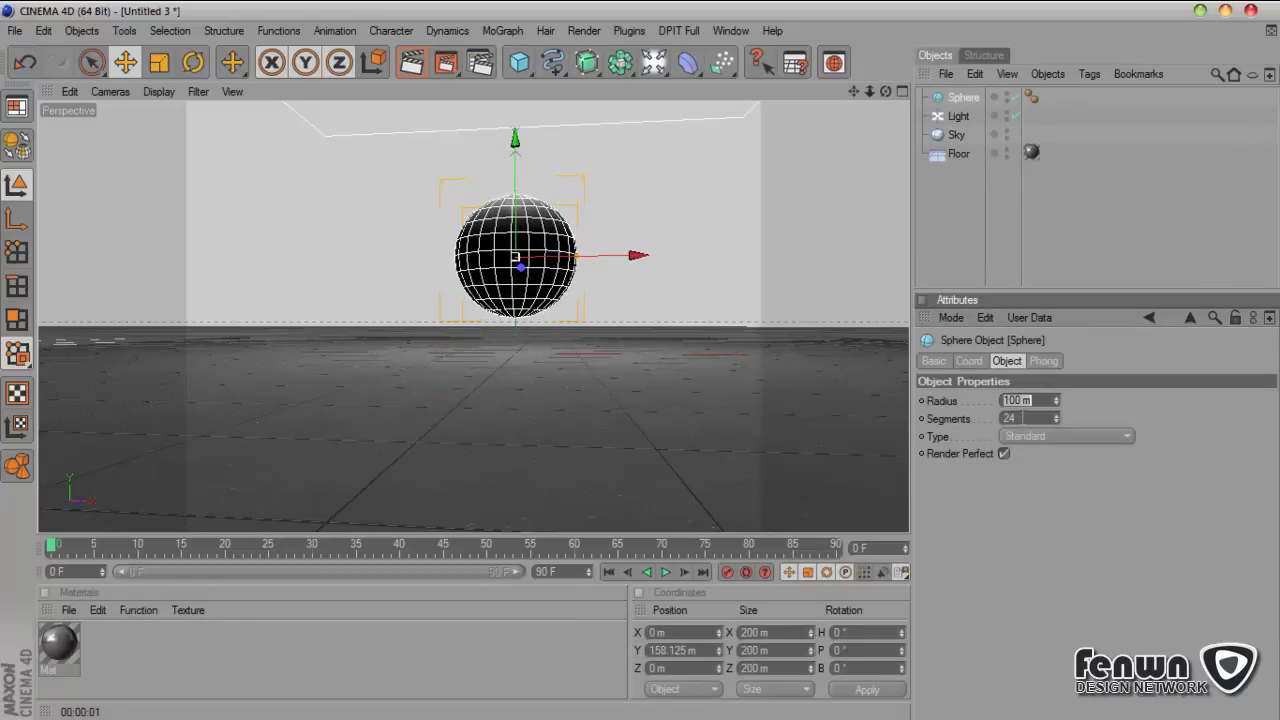
{"action": "left_click", "coordinate": [1023, 418]}
{"action": "left_click", "coordinate": [1066, 437]}
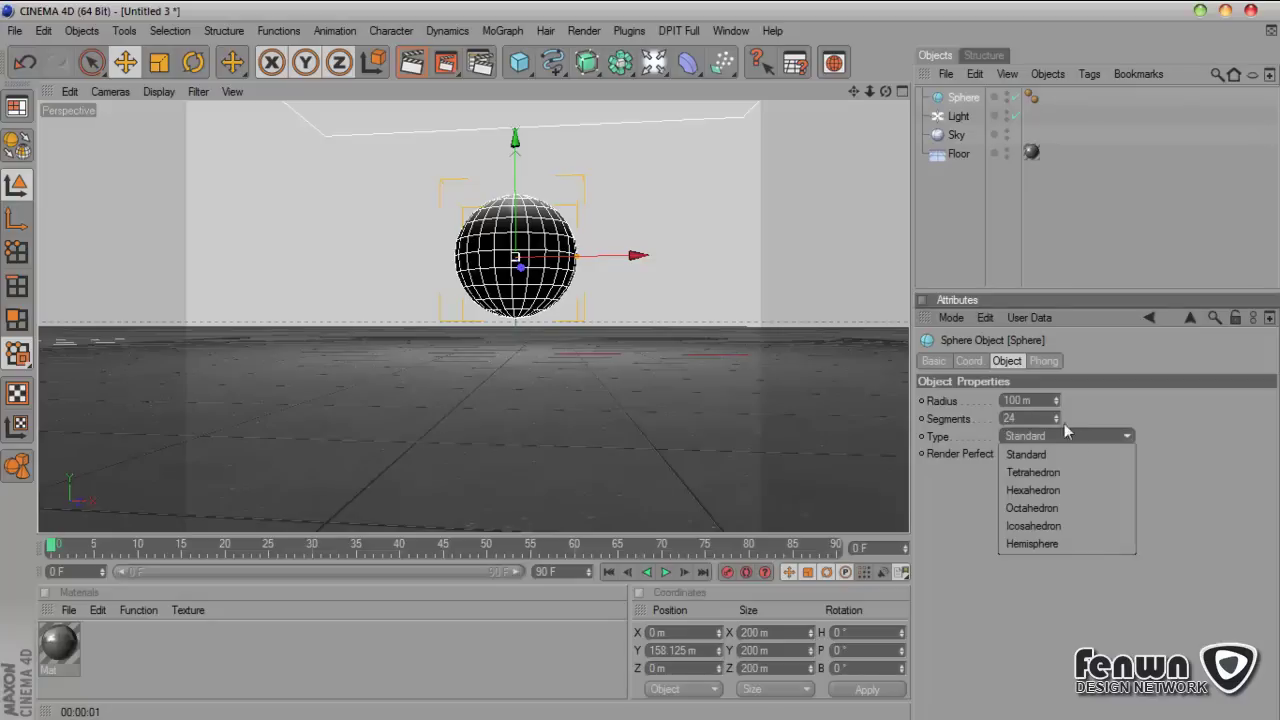
{"action": "left_click", "coordinate": [1072, 510]}
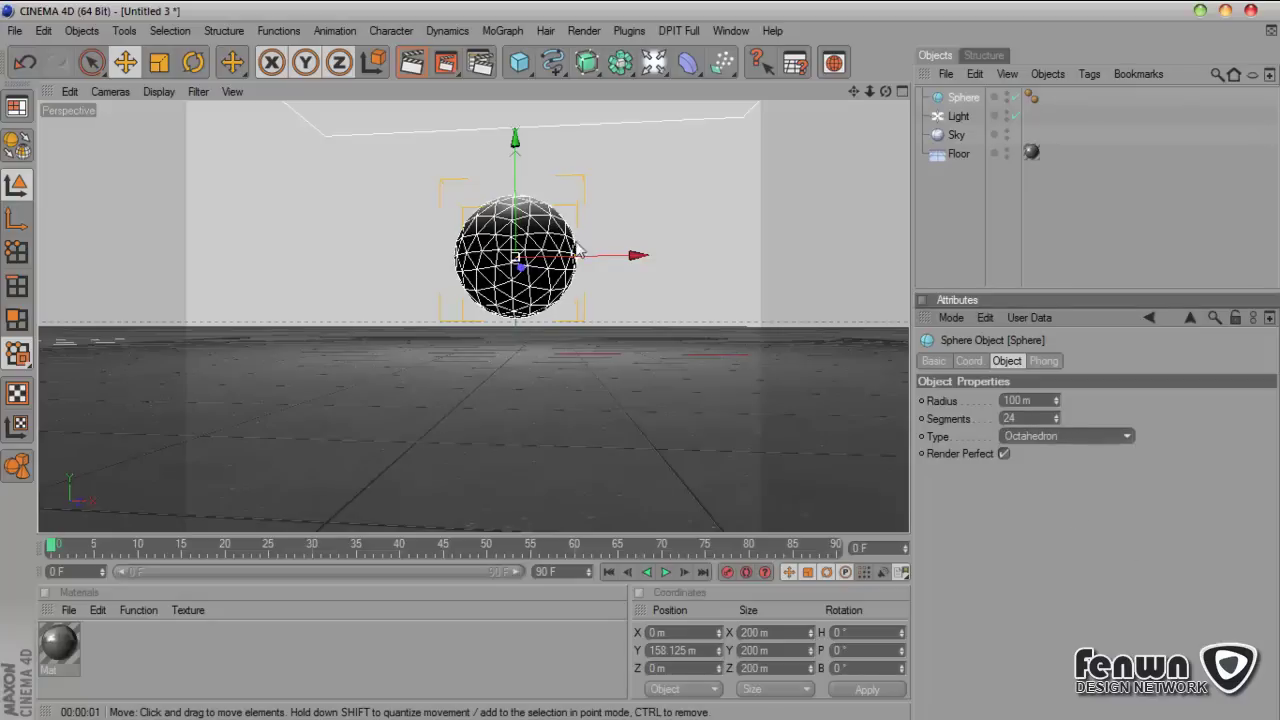
{"action": "left_click", "coordinate": [1031, 418]}
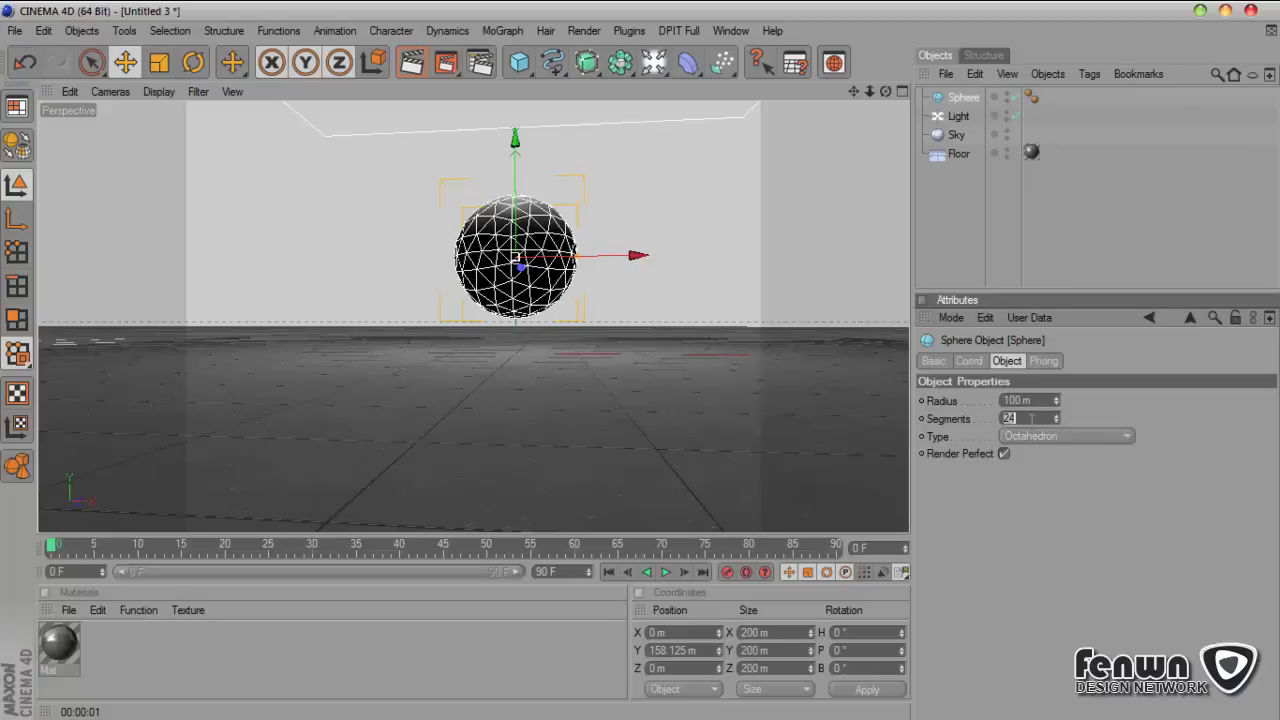
{"action": "key", "text": "Return"}
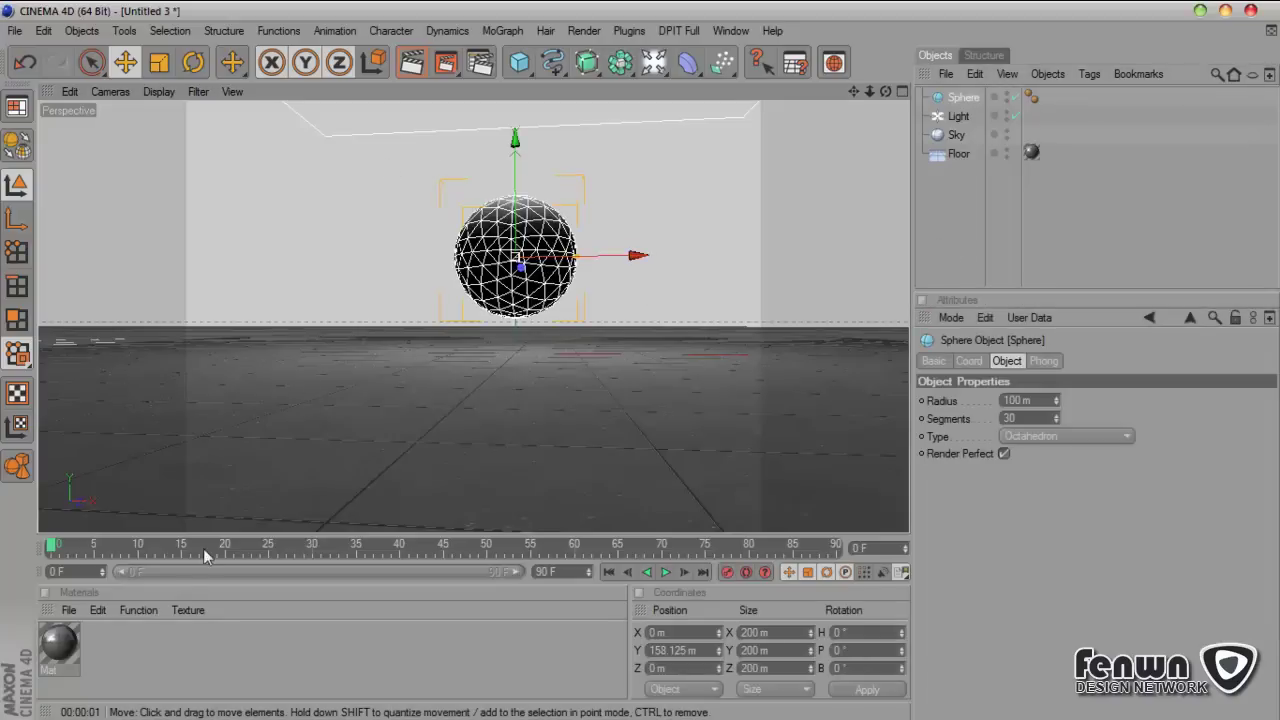
{"action": "left_click", "coordinate": [70, 611]}
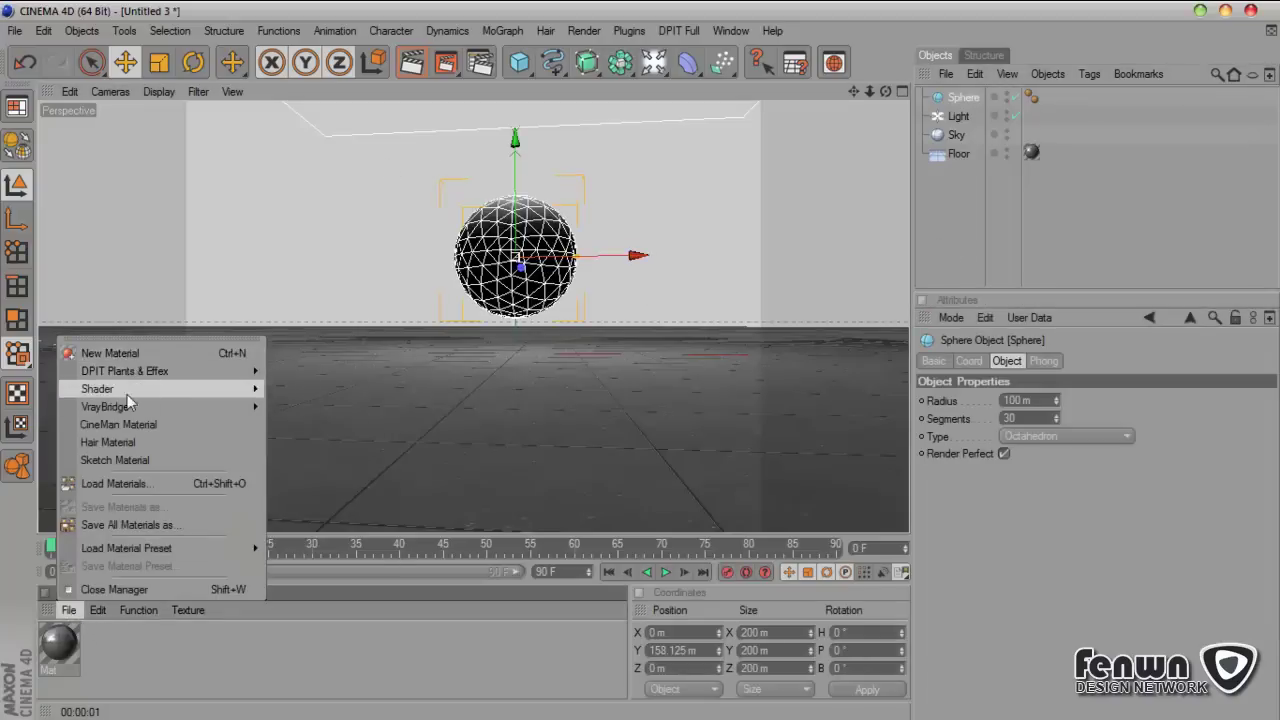
{"action": "mouse_move", "coordinate": [141, 394]}
{"action": "left_click", "coordinate": [299, 389]}
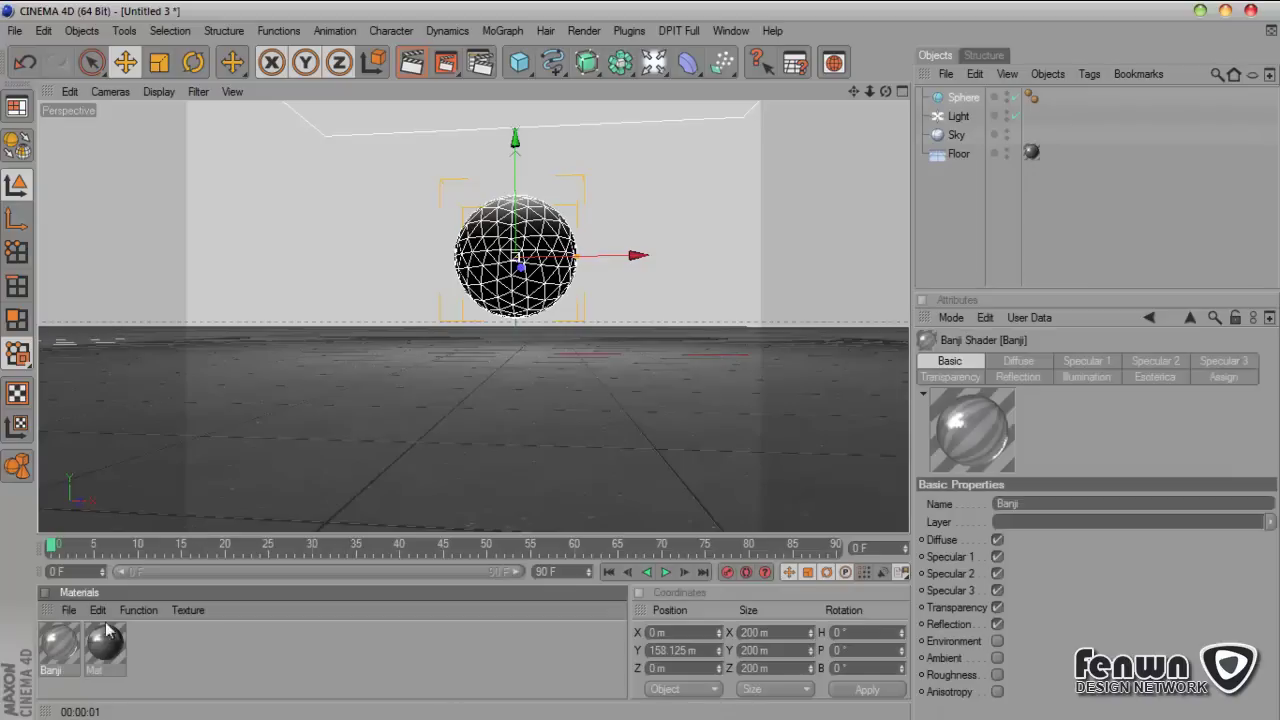
Step: Create a Danel shader material and apply it to the Sphere object
{"action": "left_click", "coordinate": [69, 610]}
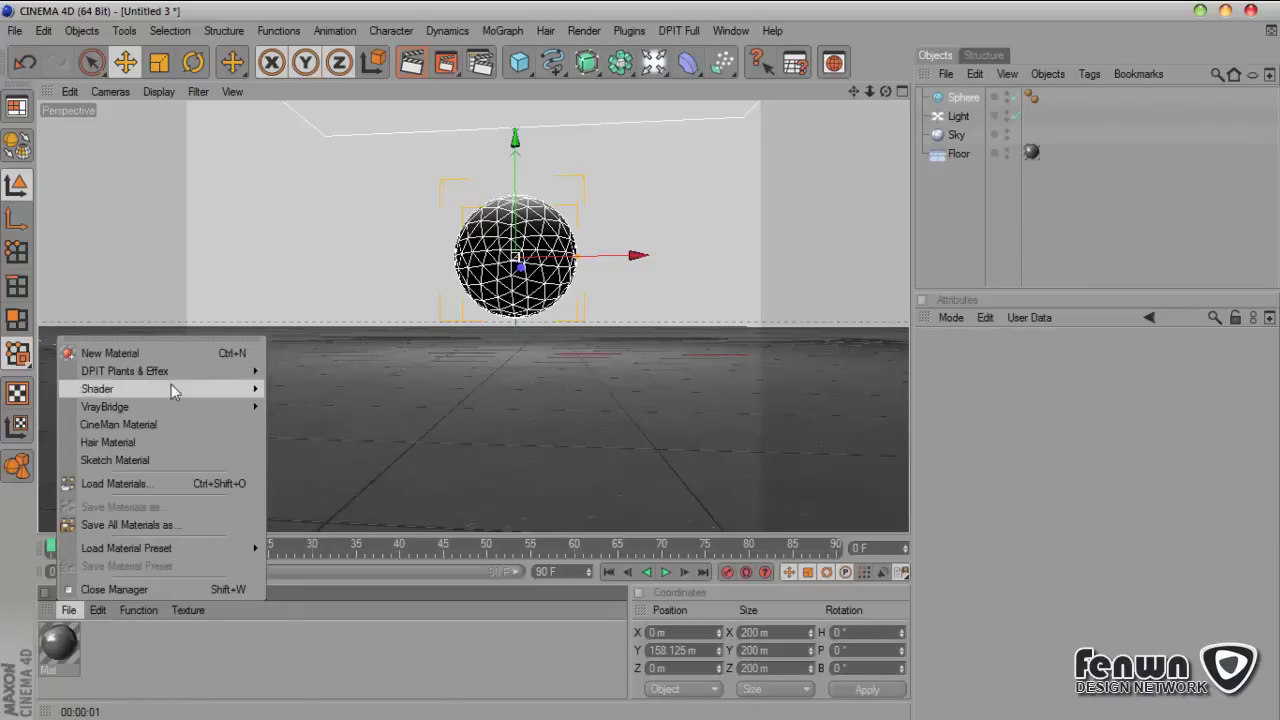
{"action": "mouse_move", "coordinate": [183, 373]}
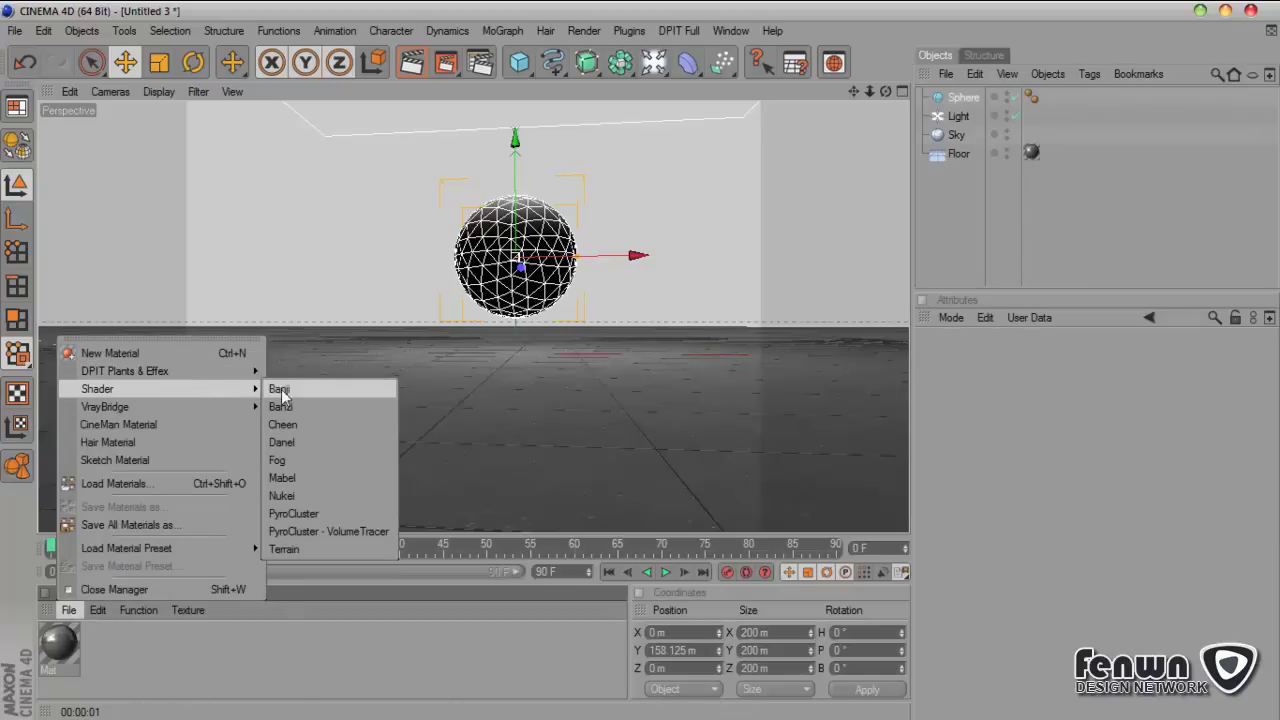
{"action": "left_click", "coordinate": [290, 442]}
{"action": "left_click_drag", "start_coordinate": [60, 655], "coordinate": [975, 100]}
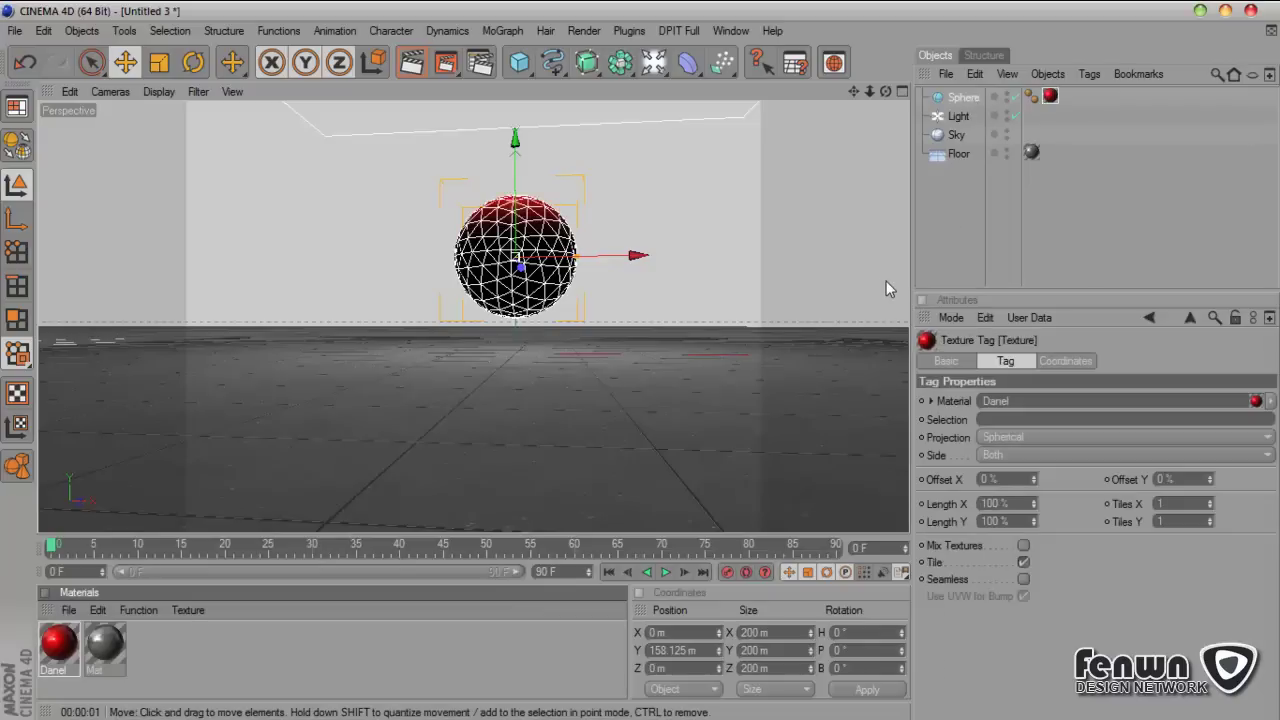
Step: Select the Sphere object and render the perspective view to check its red material
{"action": "left_click", "coordinate": [960, 210]}
{"action": "left_click", "coordinate": [964, 97]}
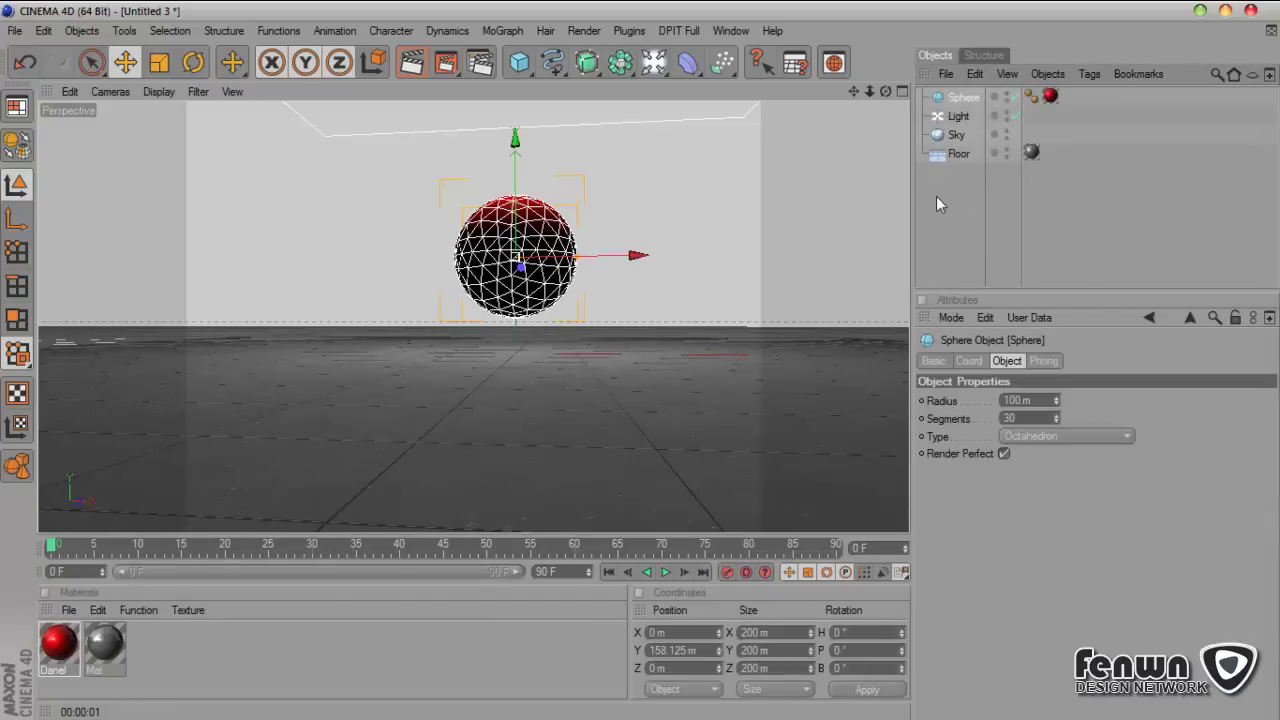
{"action": "left_click", "coordinate": [411, 62]}
Step: Convert the sphere into an editable polygon object and switch to polygon mode
{"action": "key", "text": "c"}
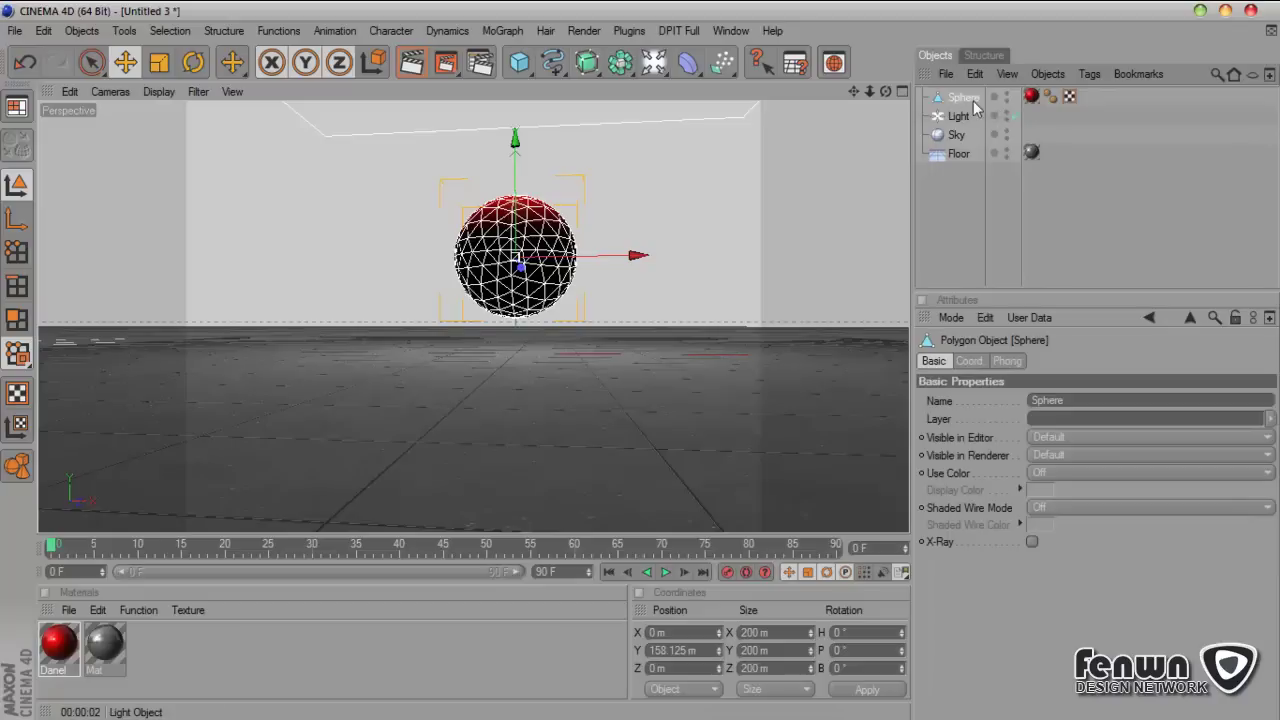
{"action": "left_click", "coordinate": [18, 322]}
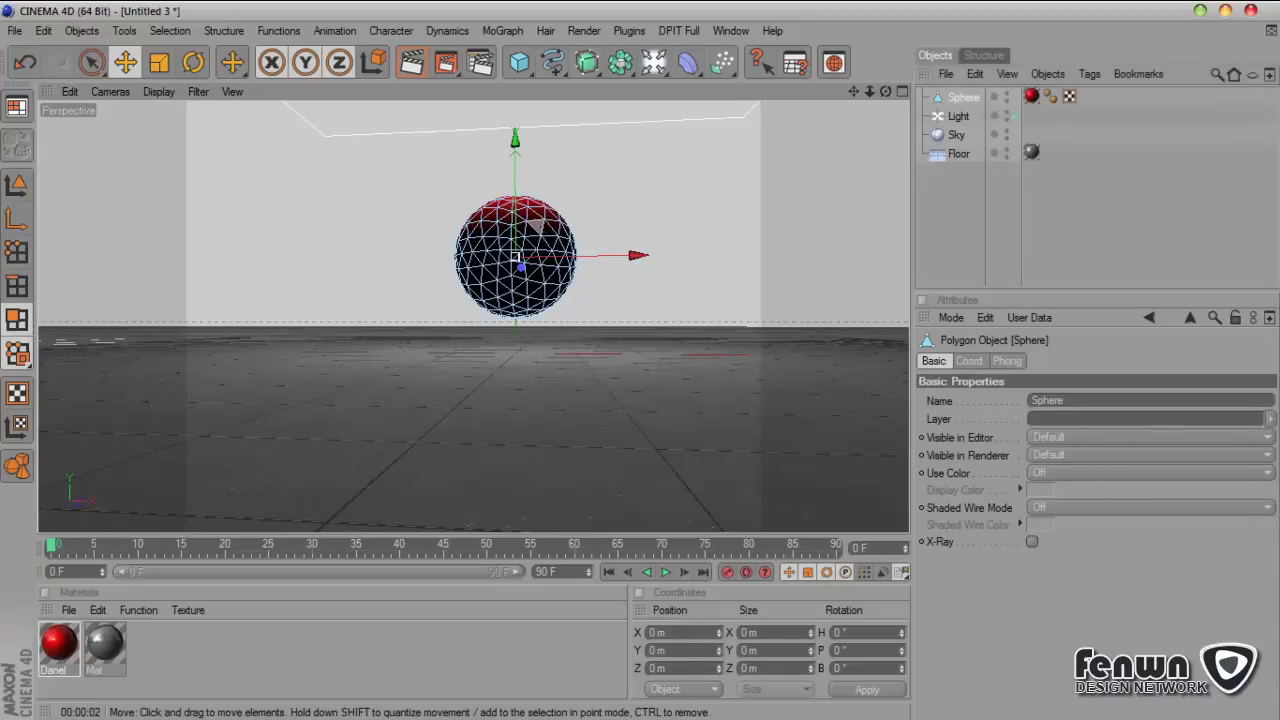
{"action": "left_click", "coordinate": [540, 231]}
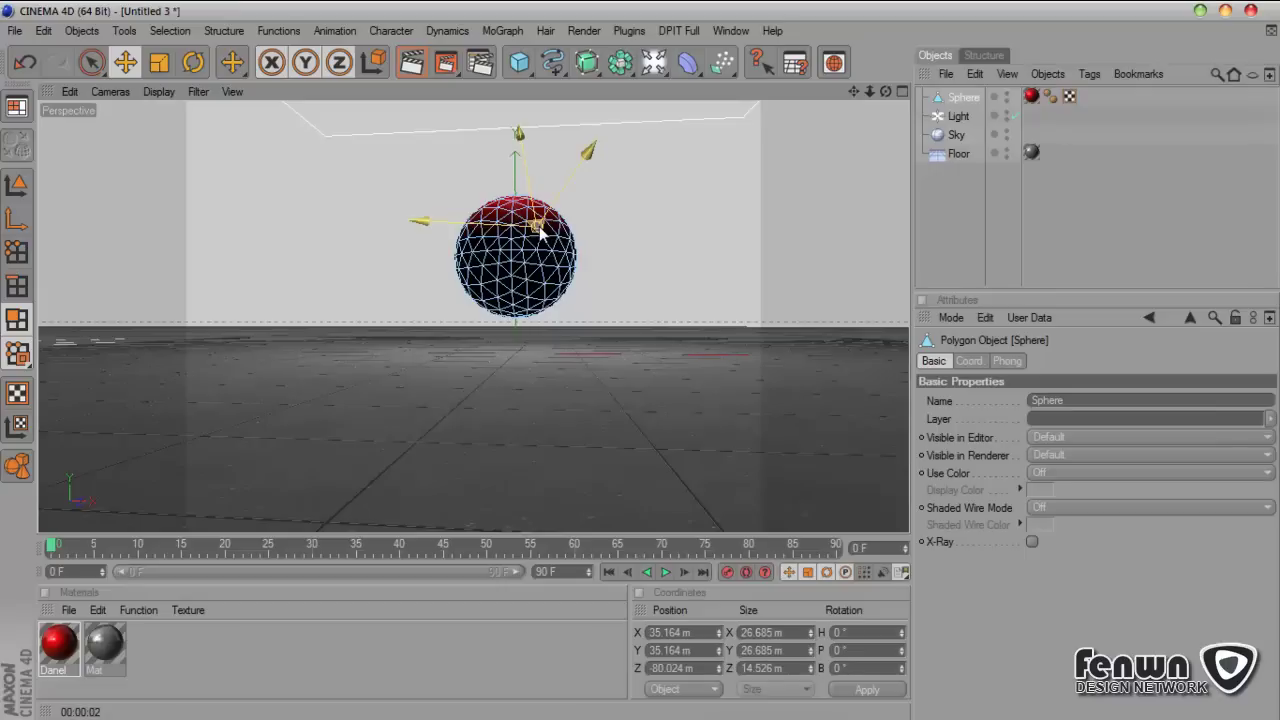
{"action": "key", "text": "ctrl+a"}
{"action": "key", "text": "ctrl+shift+a"}
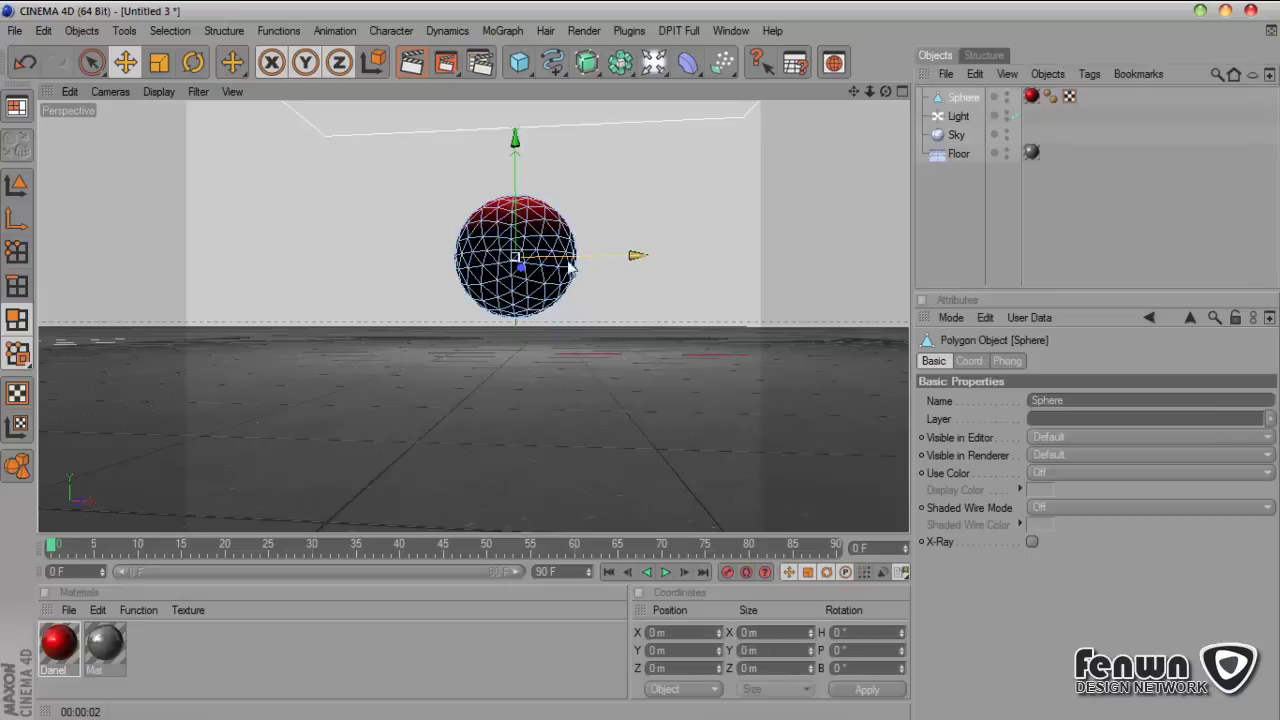
{"action": "right_click", "coordinate": [533, 240]}
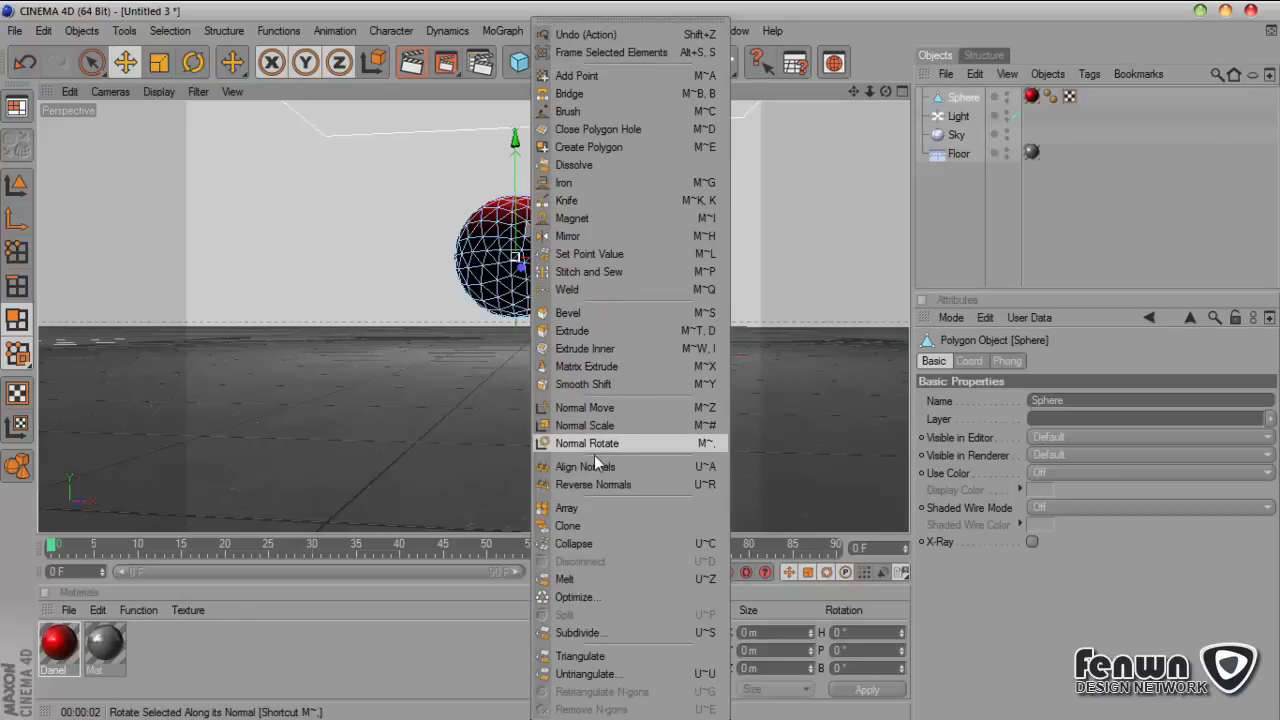
{"action": "left_click", "coordinate": [417, 241]}
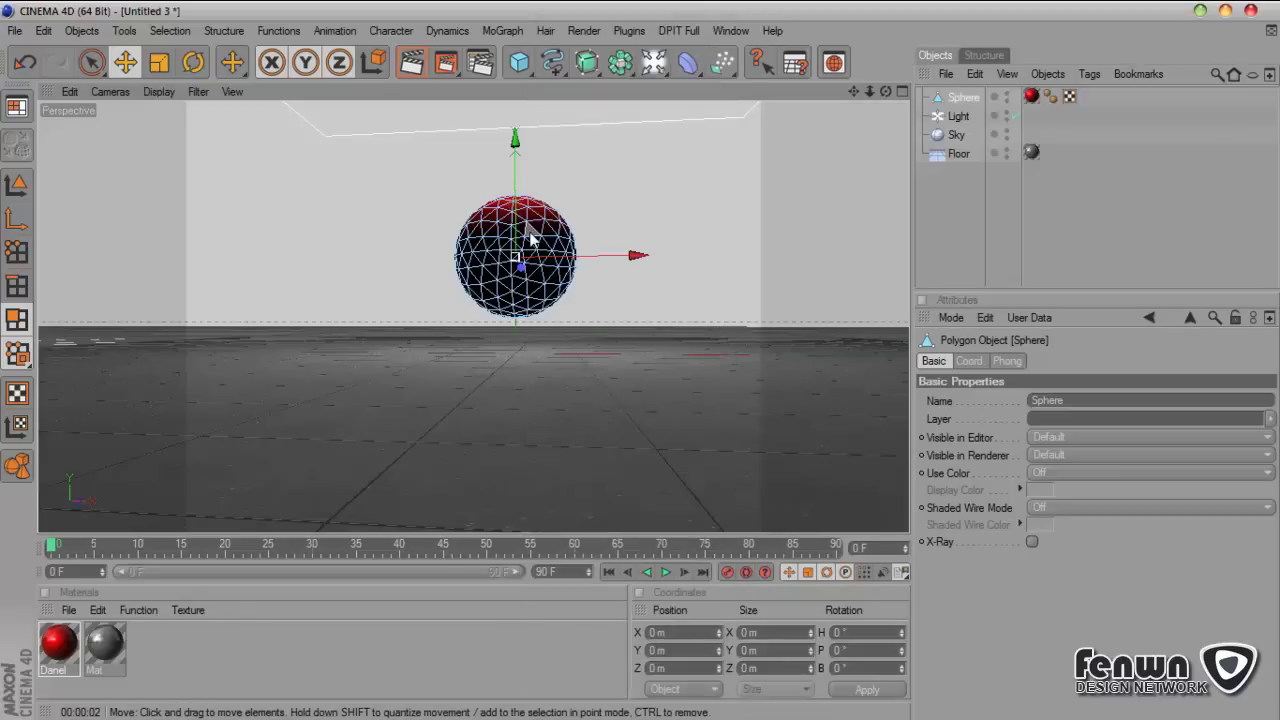
Step: Select all polygons of the sphere
{"action": "key", "text": "v"}
{"action": "mouse_move", "coordinate": [615, 232]}
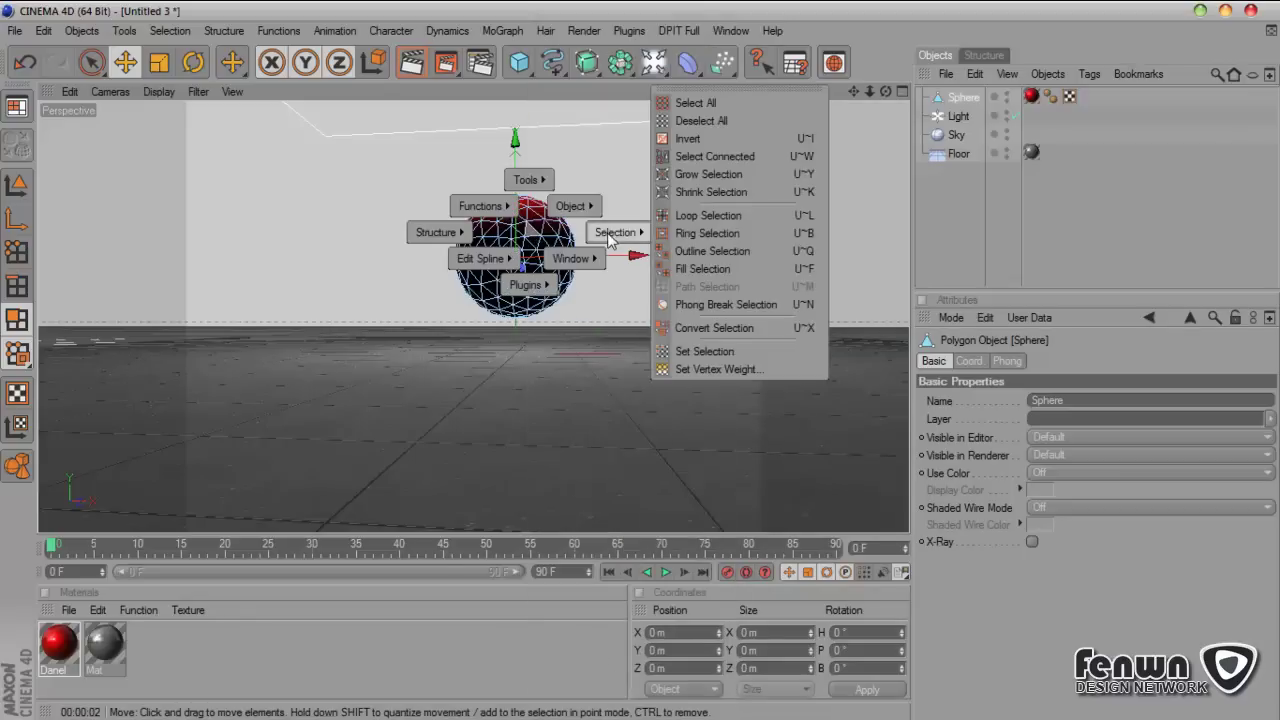
{"action": "left_click", "coordinate": [735, 101]}
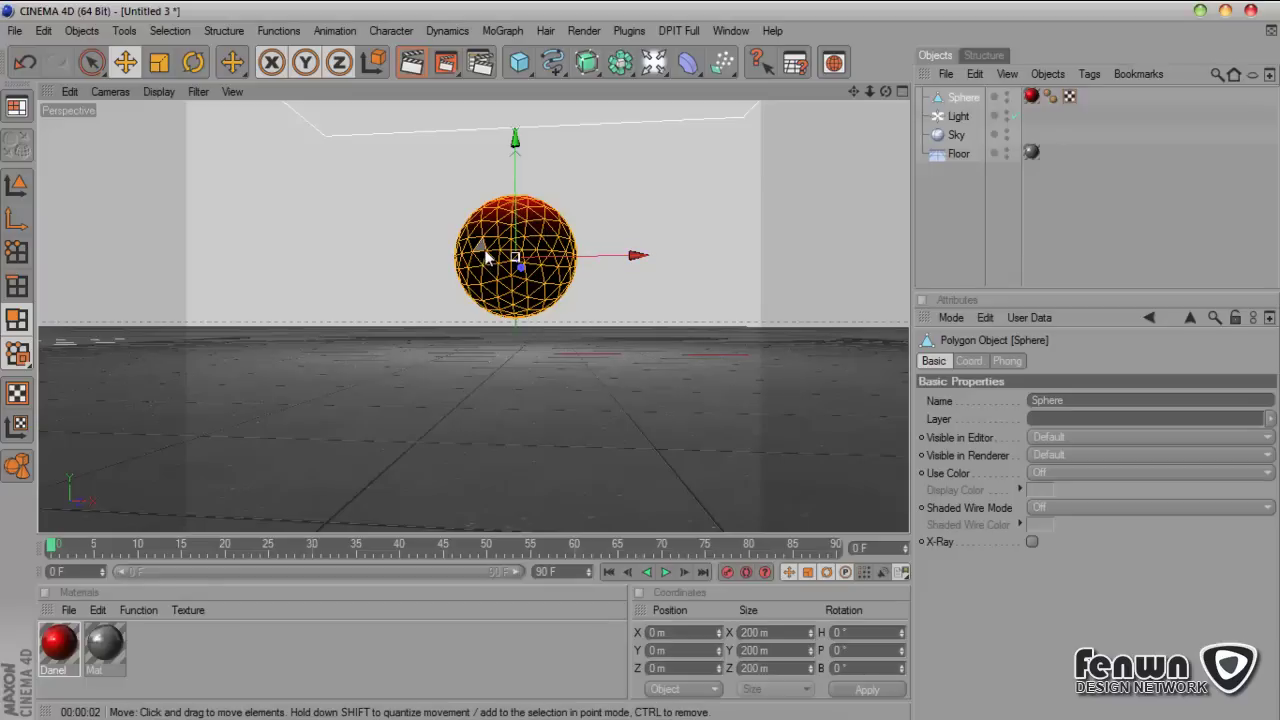
Step: Disconnect all the selected polygons of the sphere from each other
{"action": "key", "text": "v"}
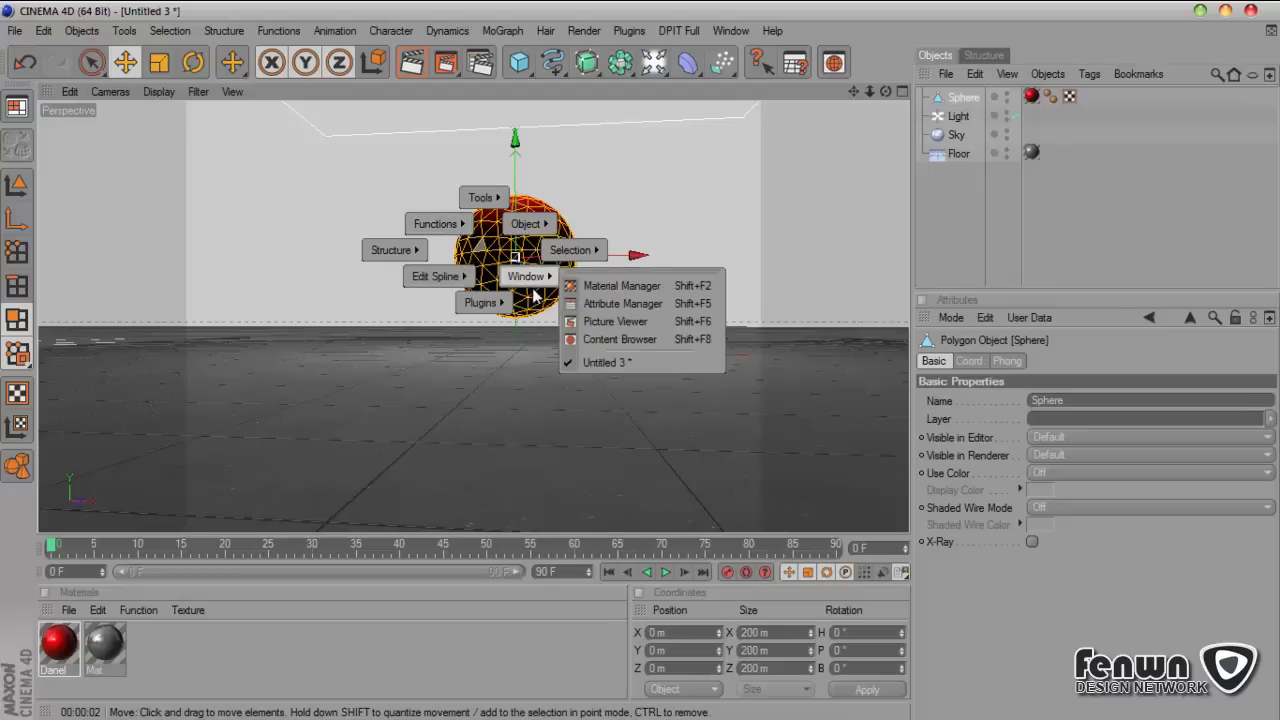
{"action": "mouse_move", "coordinate": [446, 229]}
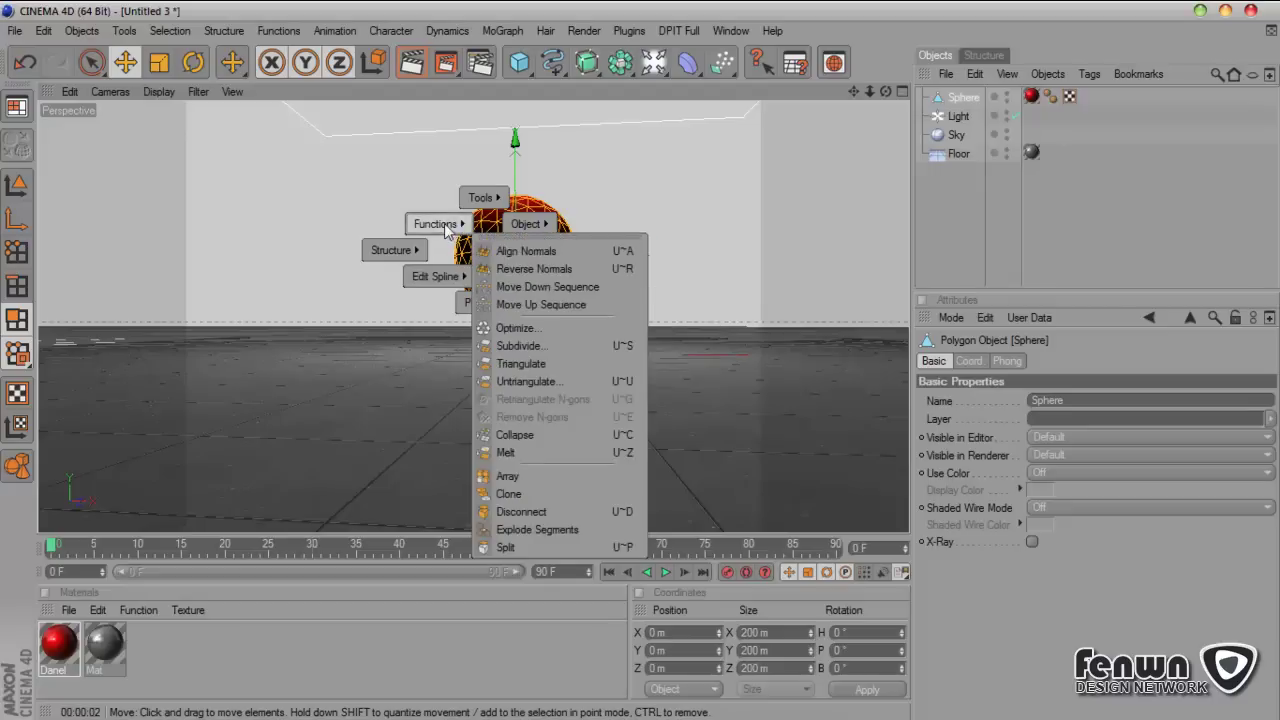
{"action": "left_click", "coordinate": [542, 509]}
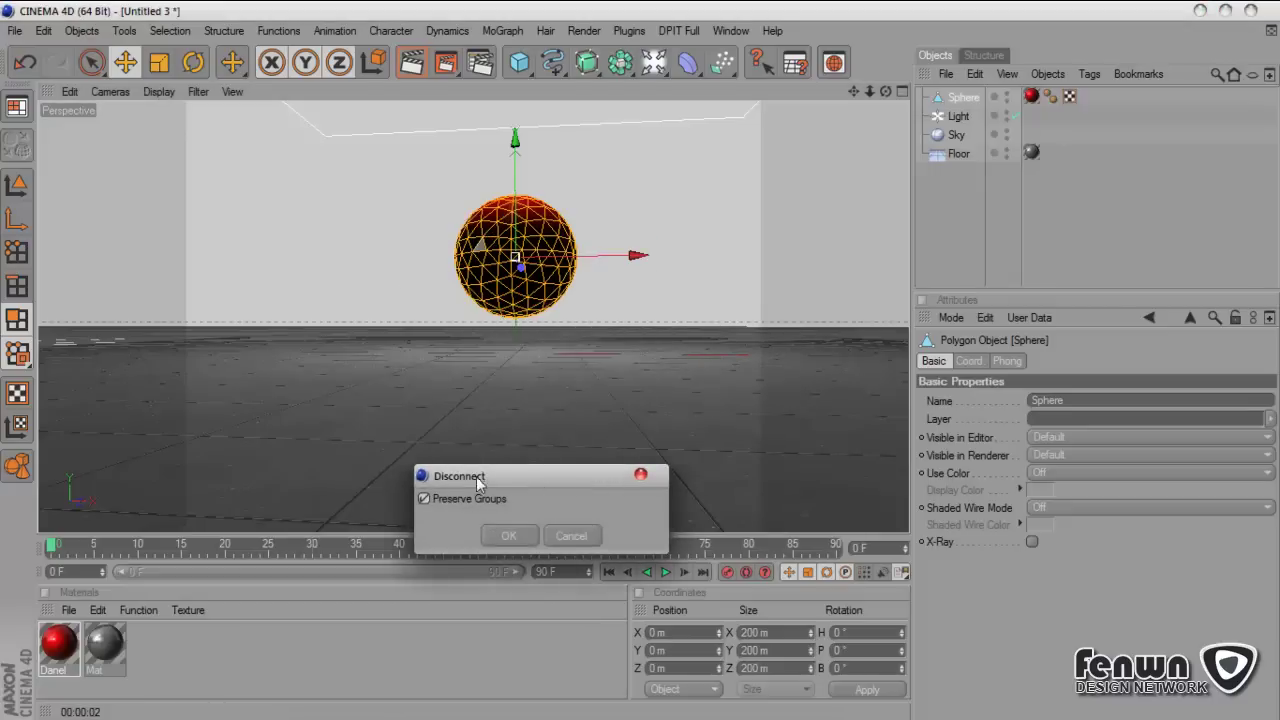
{"action": "left_click_drag", "start_coordinate": [480, 479], "coordinate": [480, 322]}
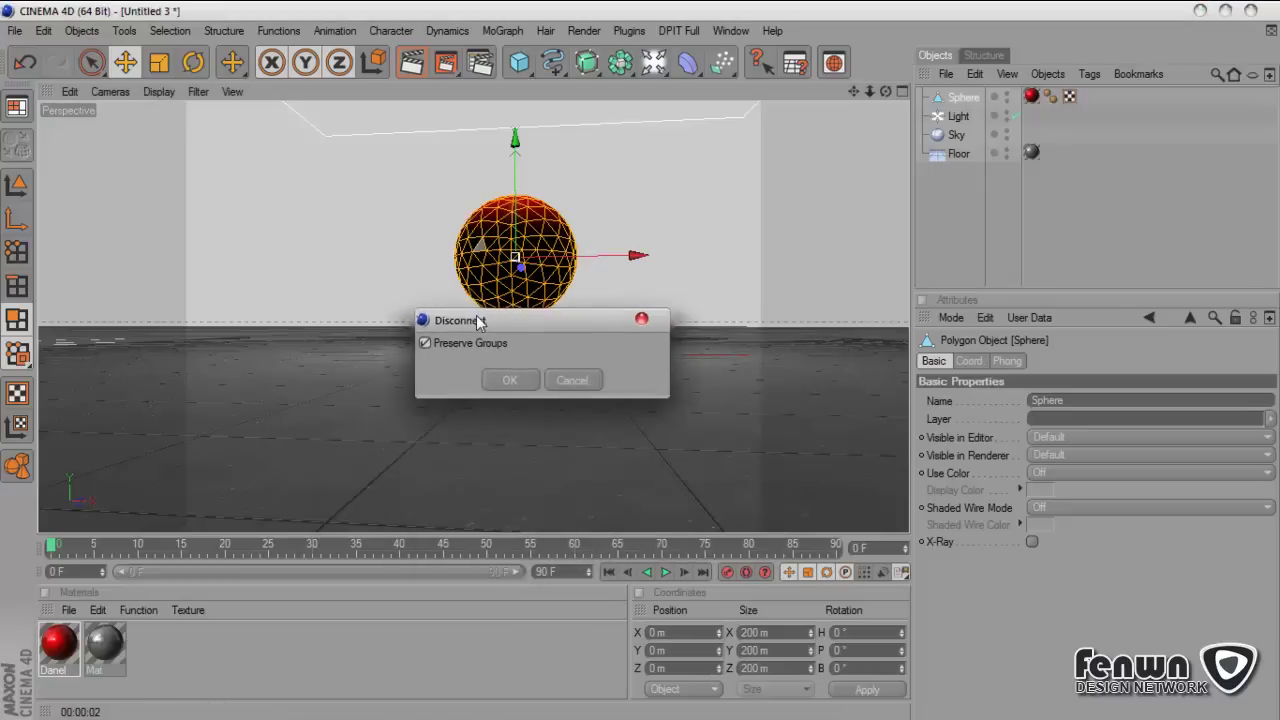
{"action": "left_click", "coordinate": [509, 380]}
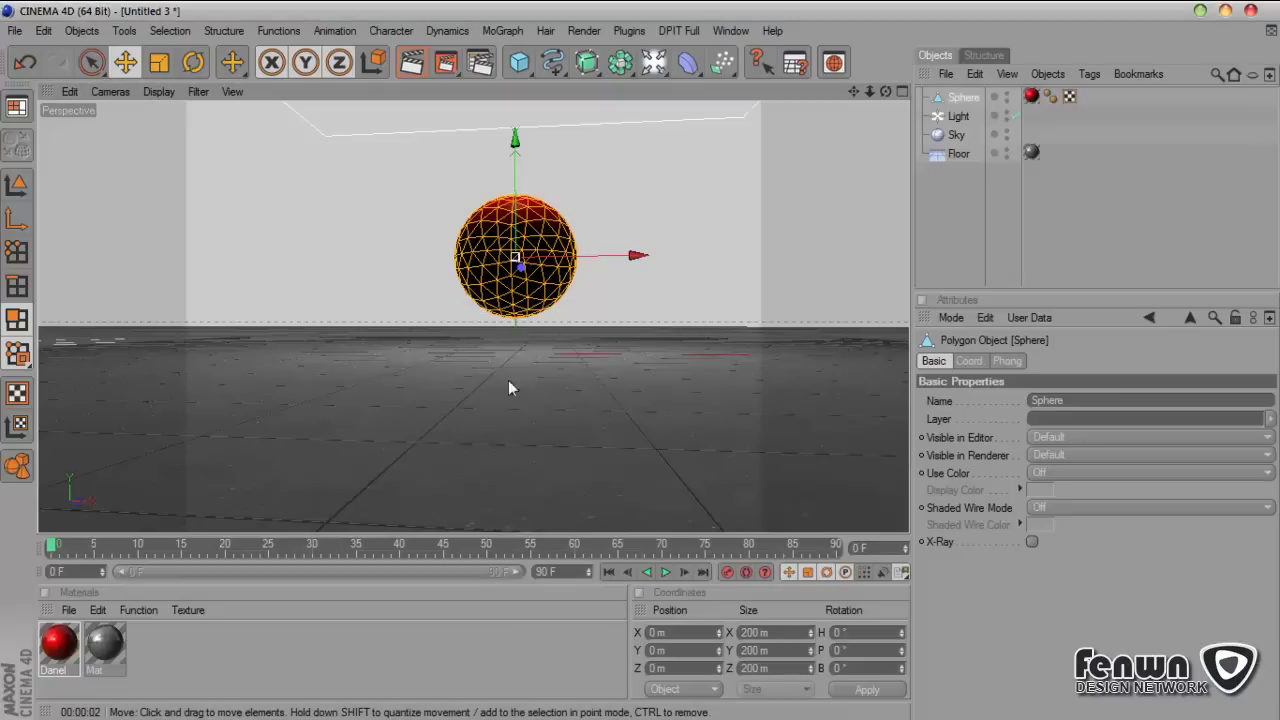
Step: Test the disconnection by moving a single polygon away from the sphere, and undo the move
{"action": "left_click", "coordinate": [951, 185]}
{"action": "left_click", "coordinate": [530, 250]}
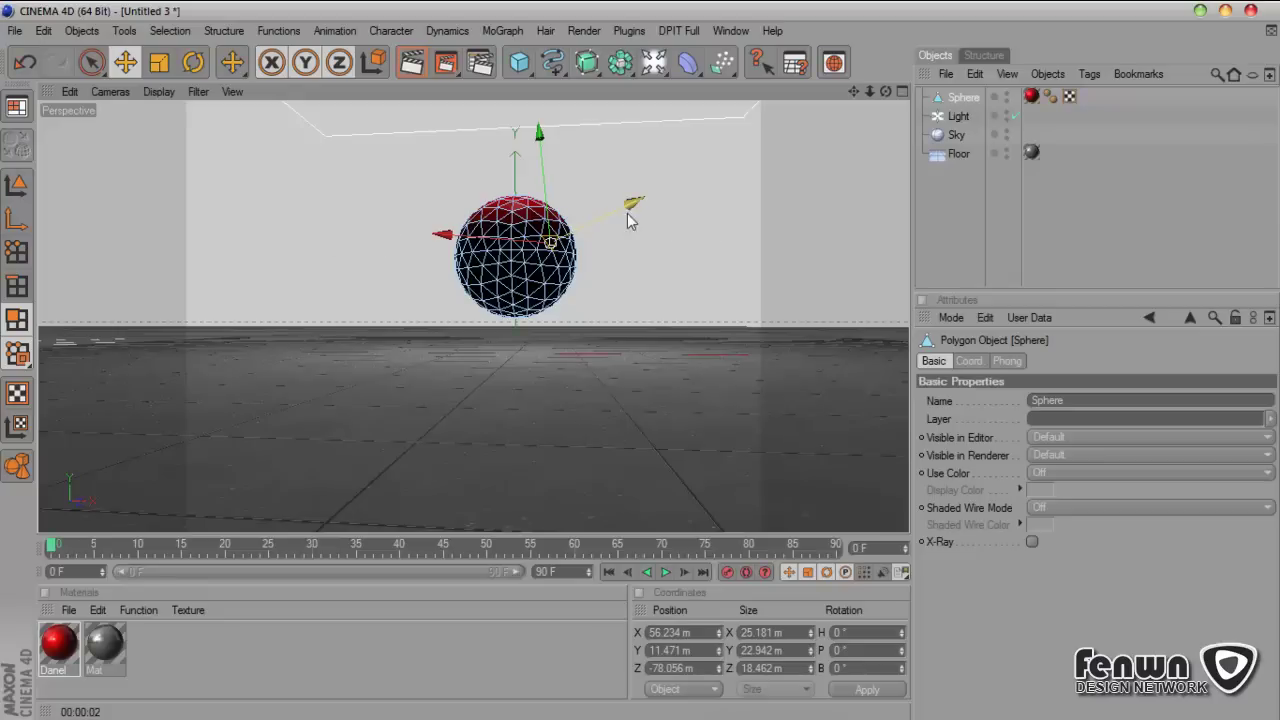
{"action": "left_click_drag", "start_coordinate": [627, 213], "coordinate": [700, 175]}
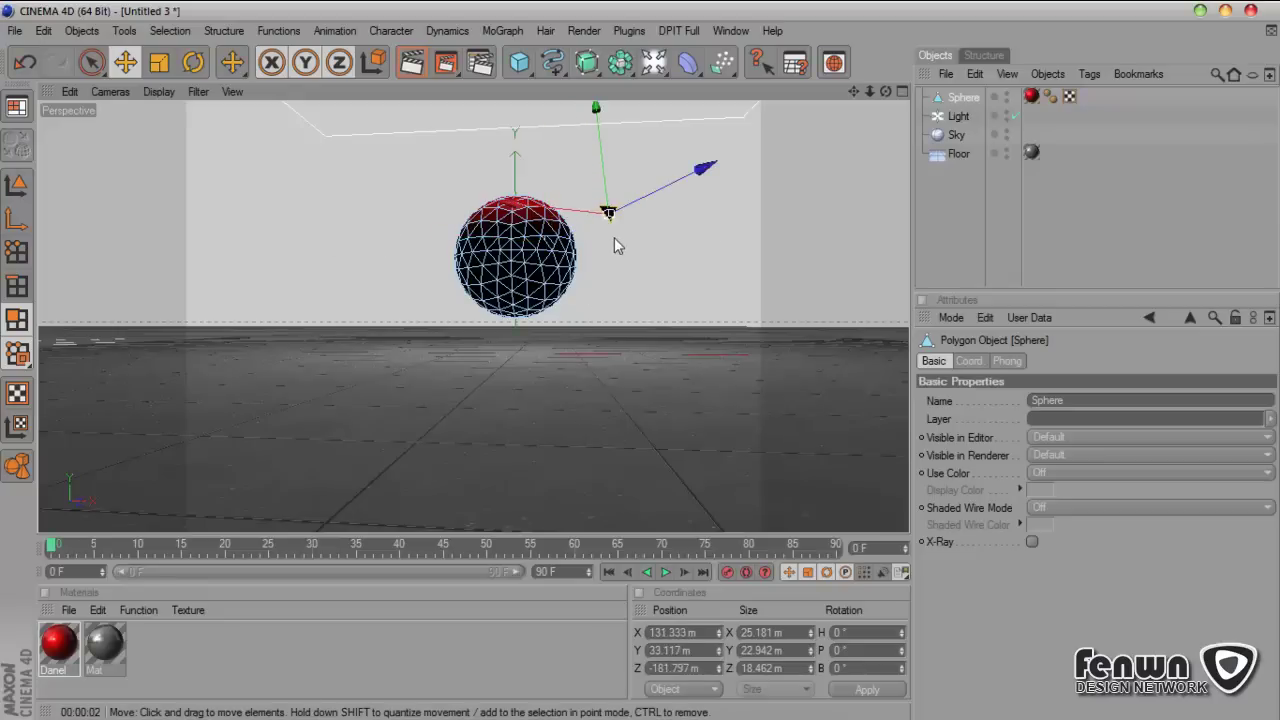
{"action": "key", "text": "ctrl+z"}
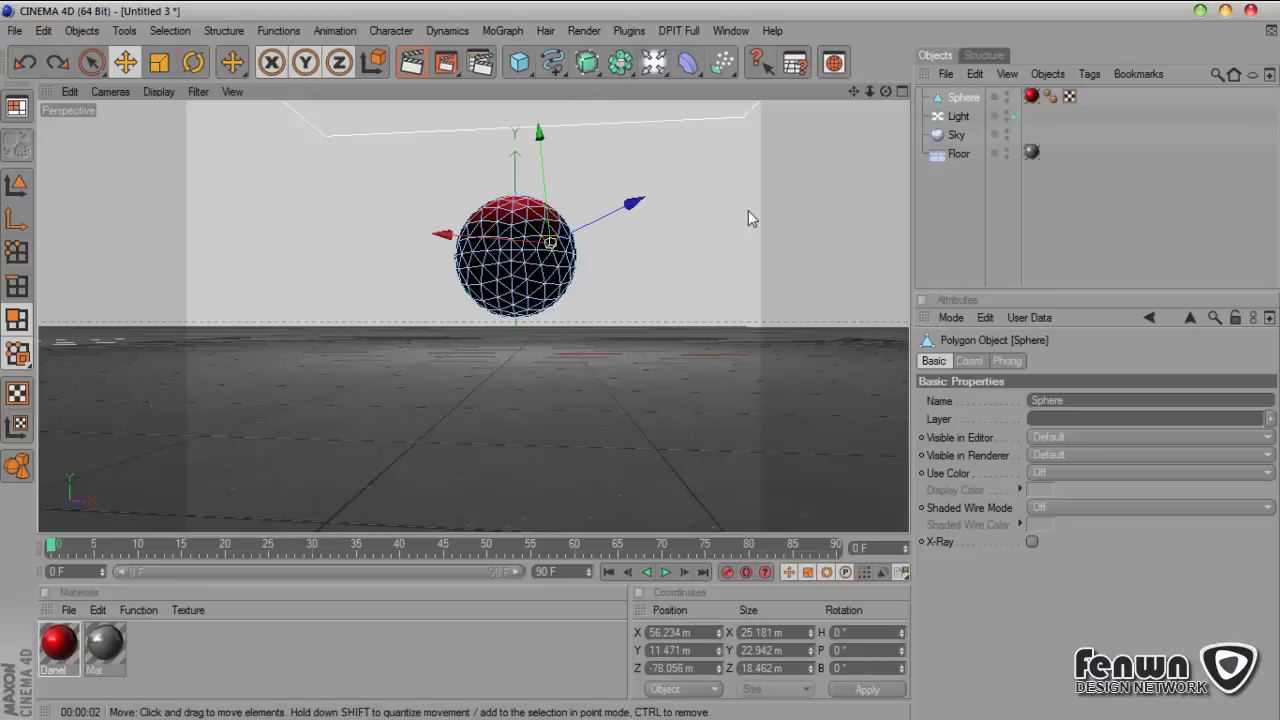
Step: Add a MoGraph Fracture Object and make the Sphere its child
{"action": "left_click", "coordinate": [695, 178]}
{"action": "left_click", "coordinate": [505, 31]}
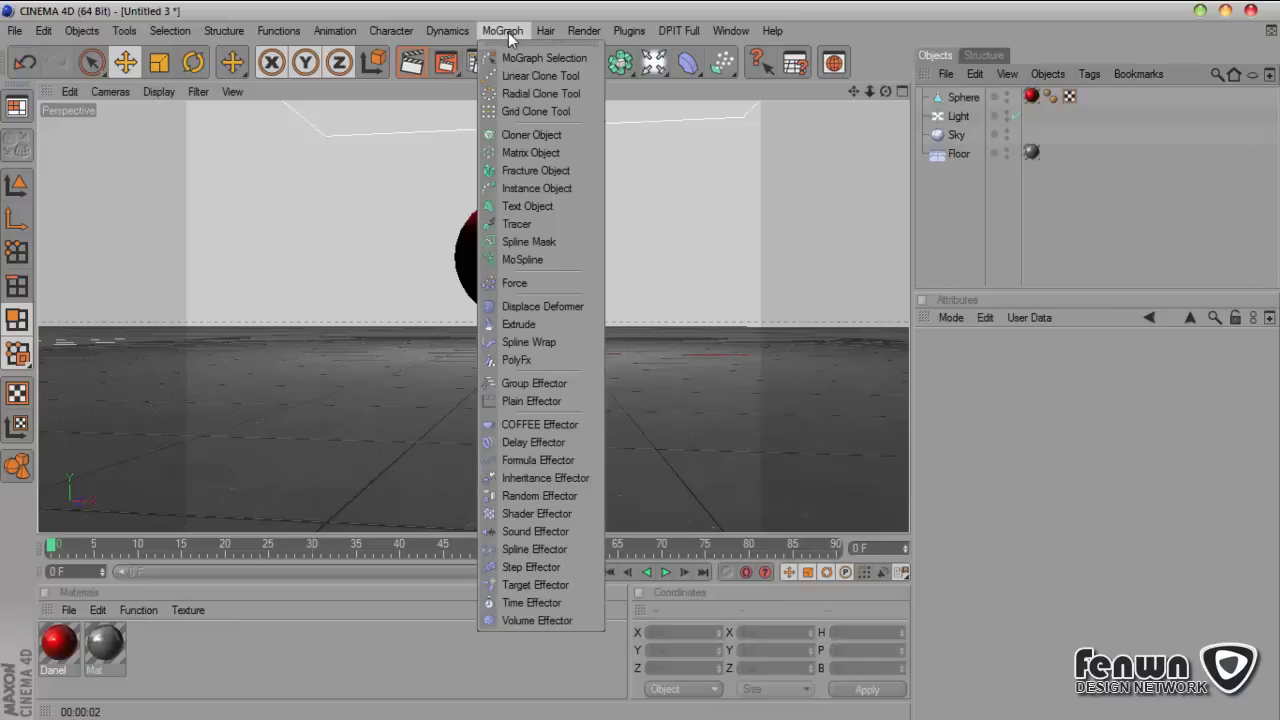
{"action": "left_click", "coordinate": [521, 171]}
{"action": "left_click_drag", "start_coordinate": [955, 120], "coordinate": [965, 104]}
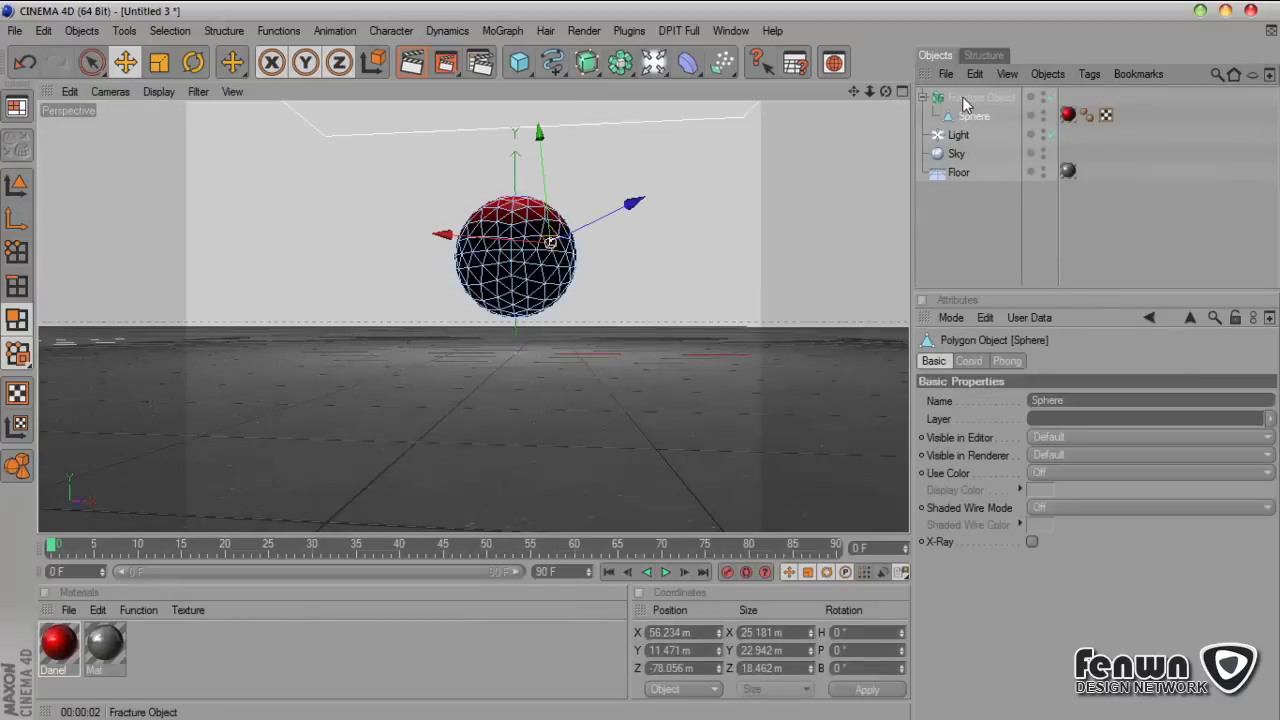
Step: Set the Fracture Object's mode to Explode Segments
{"action": "left_click", "coordinate": [965, 101]}
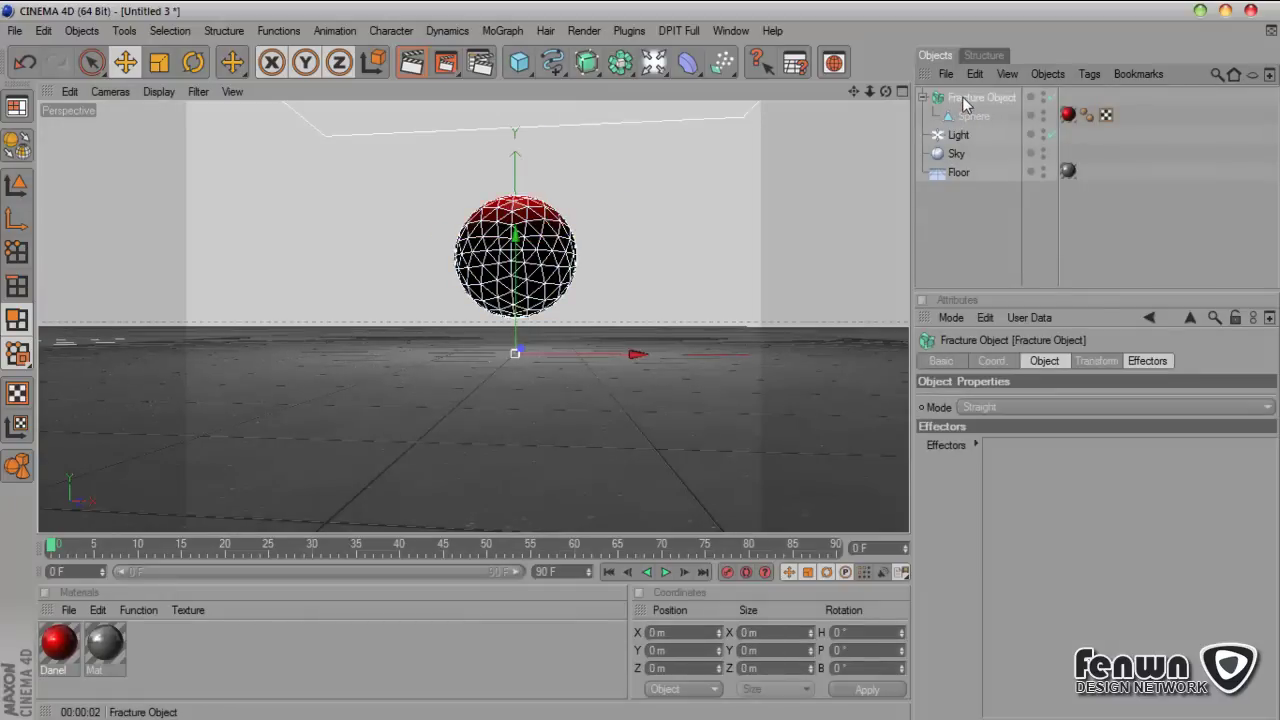
{"action": "left_click", "coordinate": [1044, 360]}
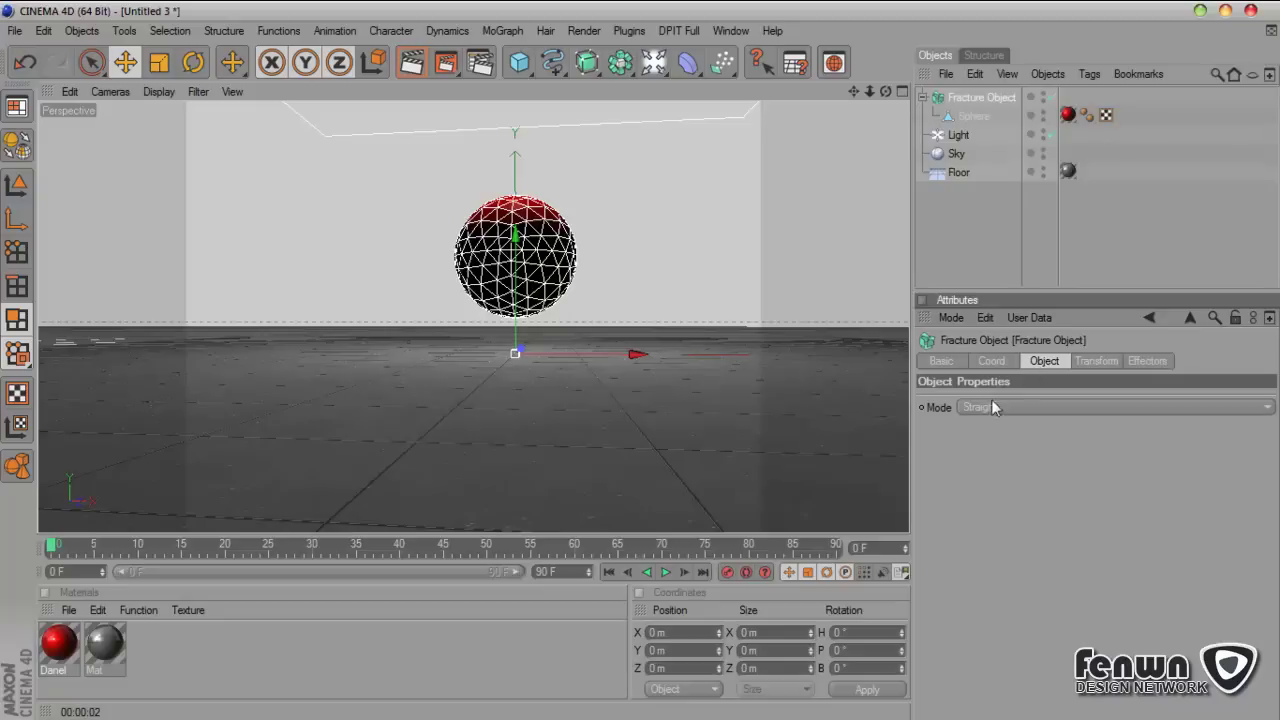
{"action": "left_click", "coordinate": [990, 406]}
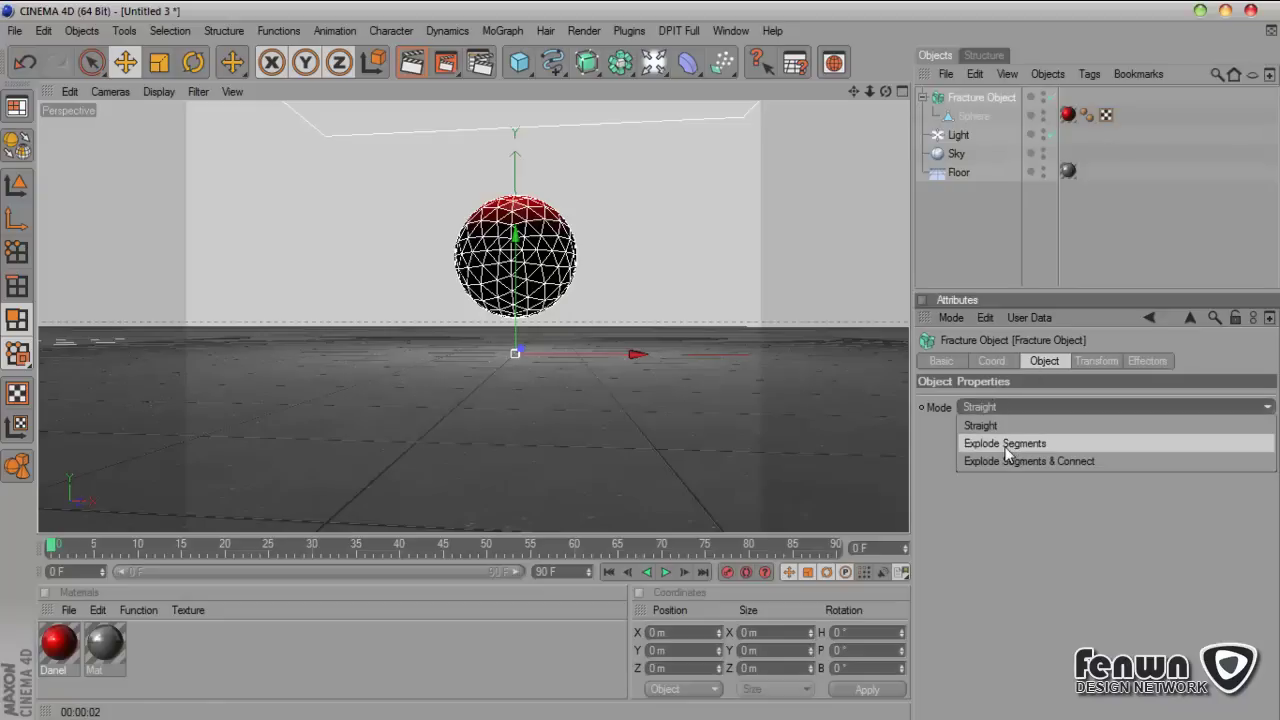
{"action": "left_click", "coordinate": [1005, 445]}
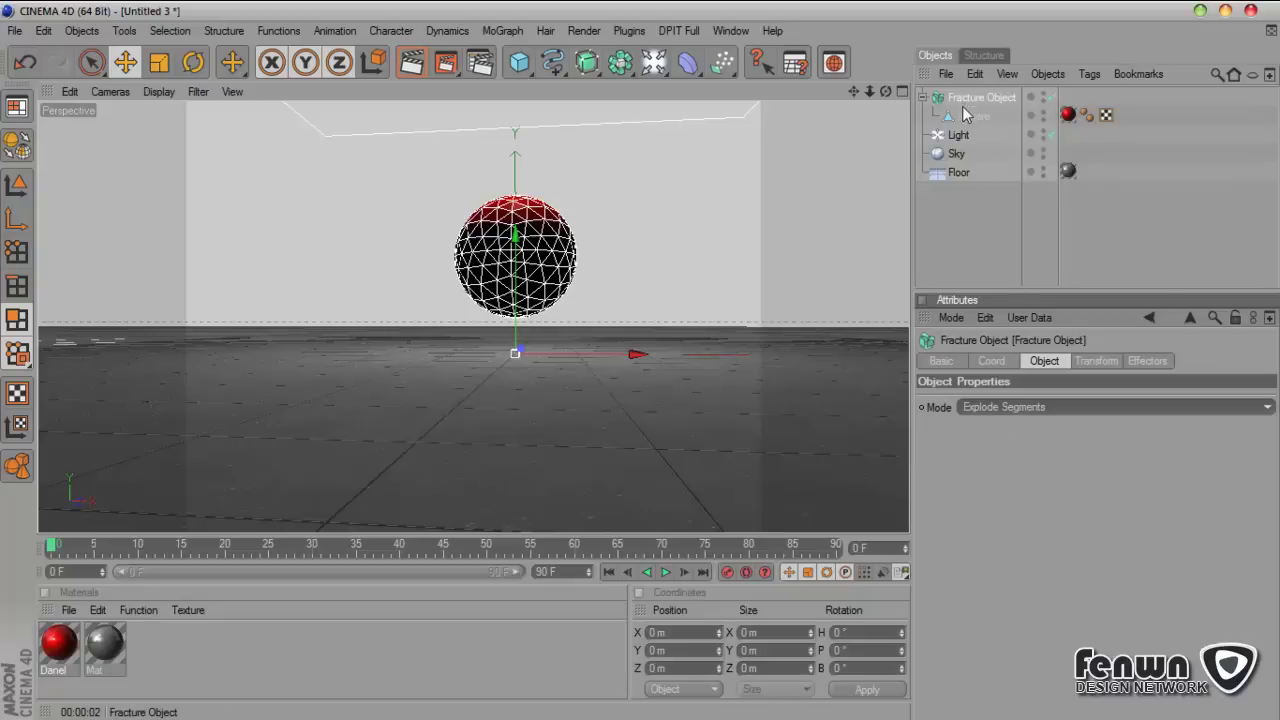
Step: Add a MoGraph Shader Effector that acts on the selected Fracture Object
{"action": "left_click", "coordinate": [502, 30]}
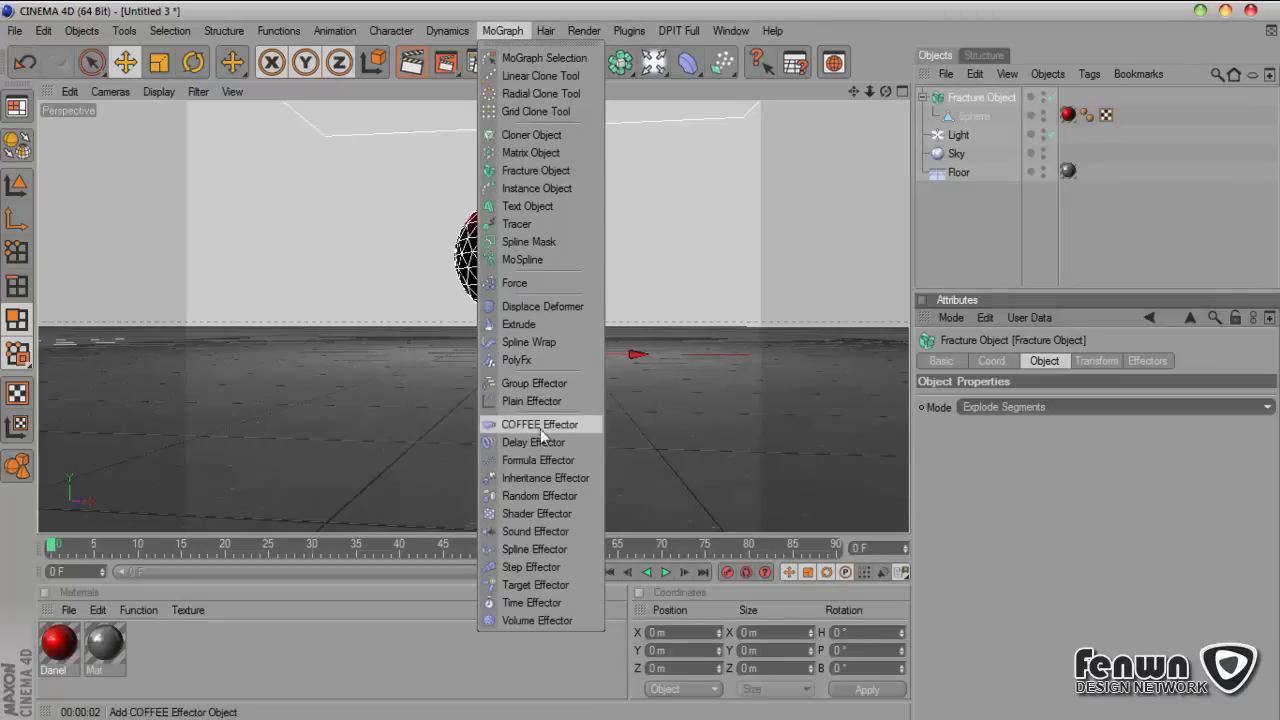
{"action": "left_click", "coordinate": [565, 516]}
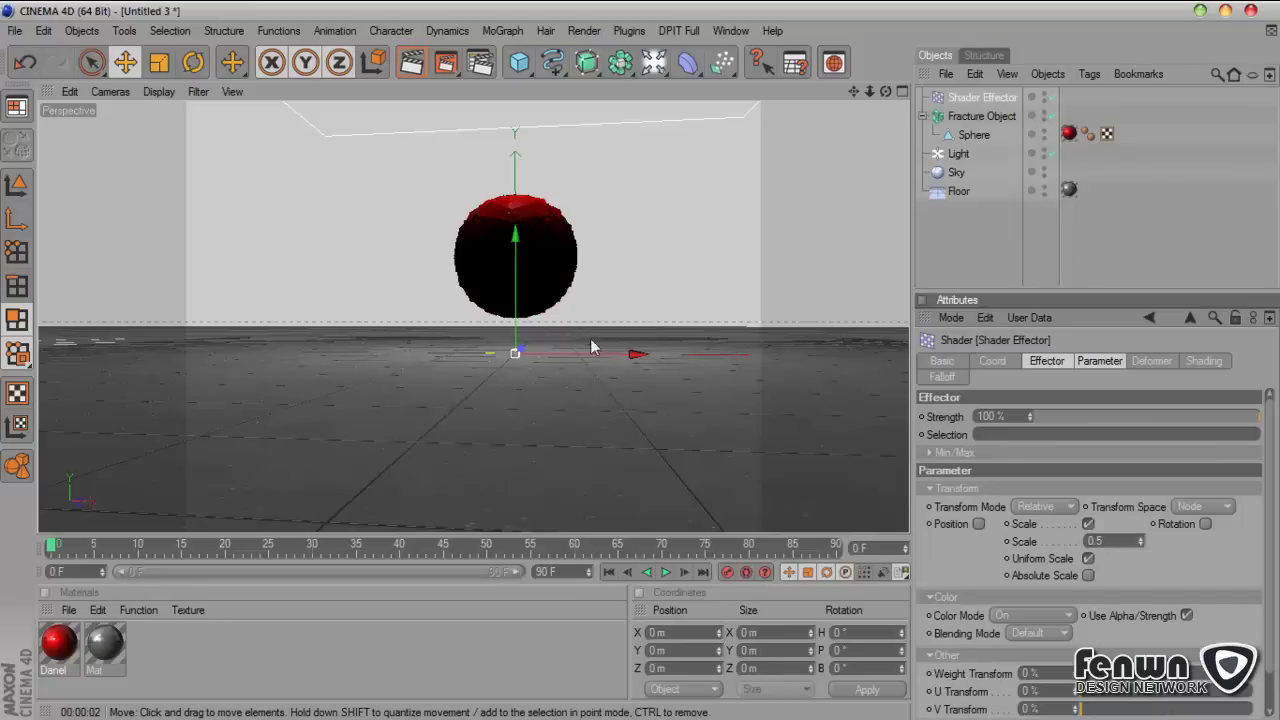
{"action": "left_click_drag", "start_coordinate": [885, 91], "coordinate": [852, 151]}
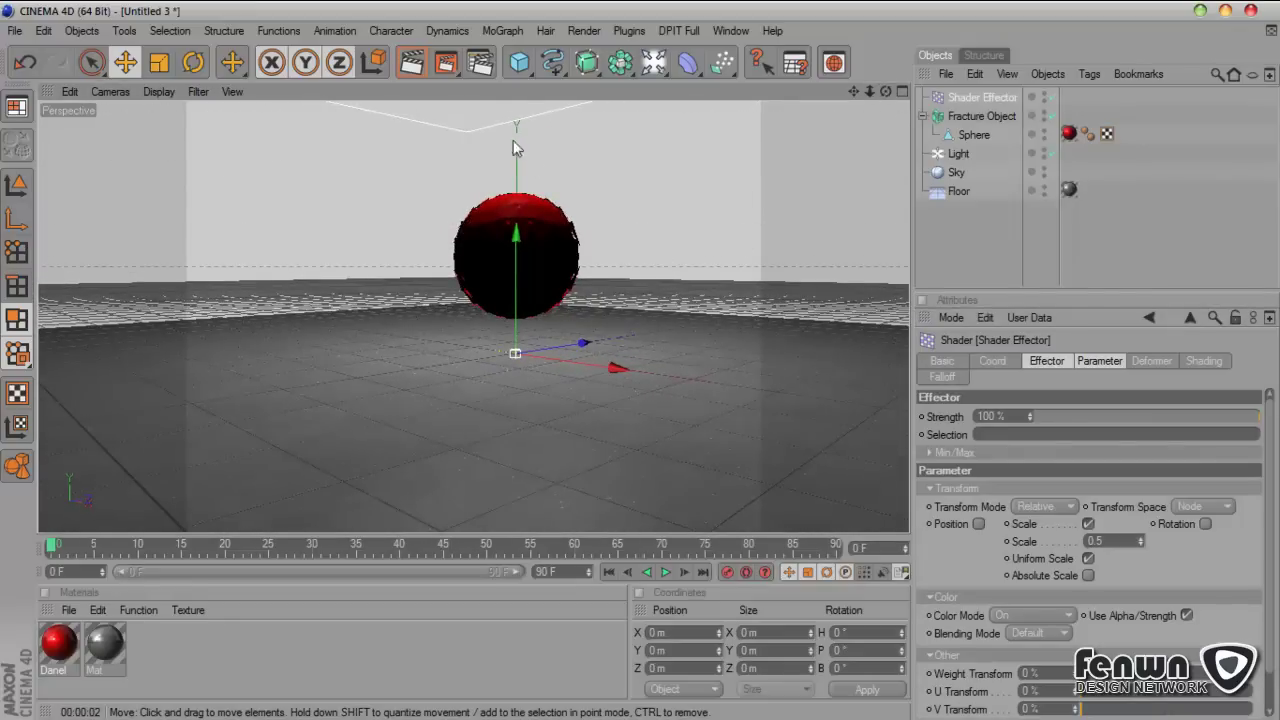
Step: Set the render output to the HDV/HDTV 720 29.97 film/video preset
{"action": "left_click", "coordinate": [480, 62]}
{"action": "left_click", "coordinate": [261, 148]}
{"action": "left_click", "coordinate": [344, 156]}
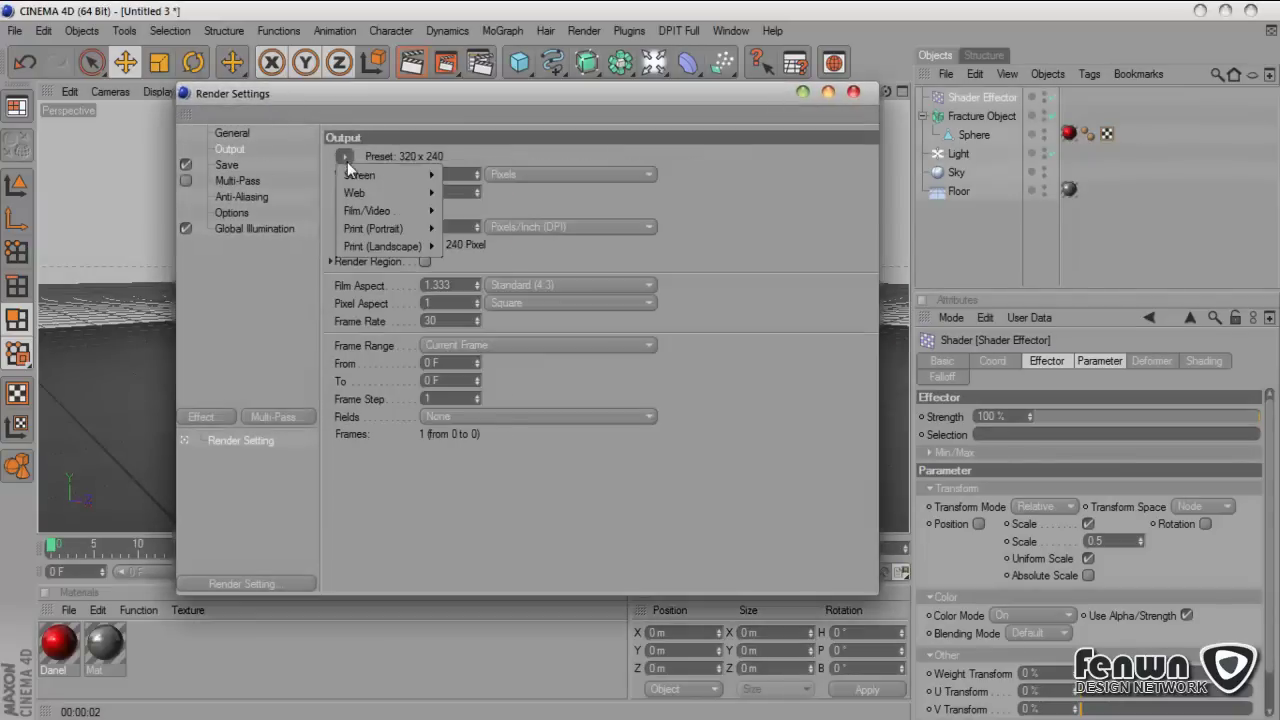
{"action": "mouse_move", "coordinate": [385, 208]}
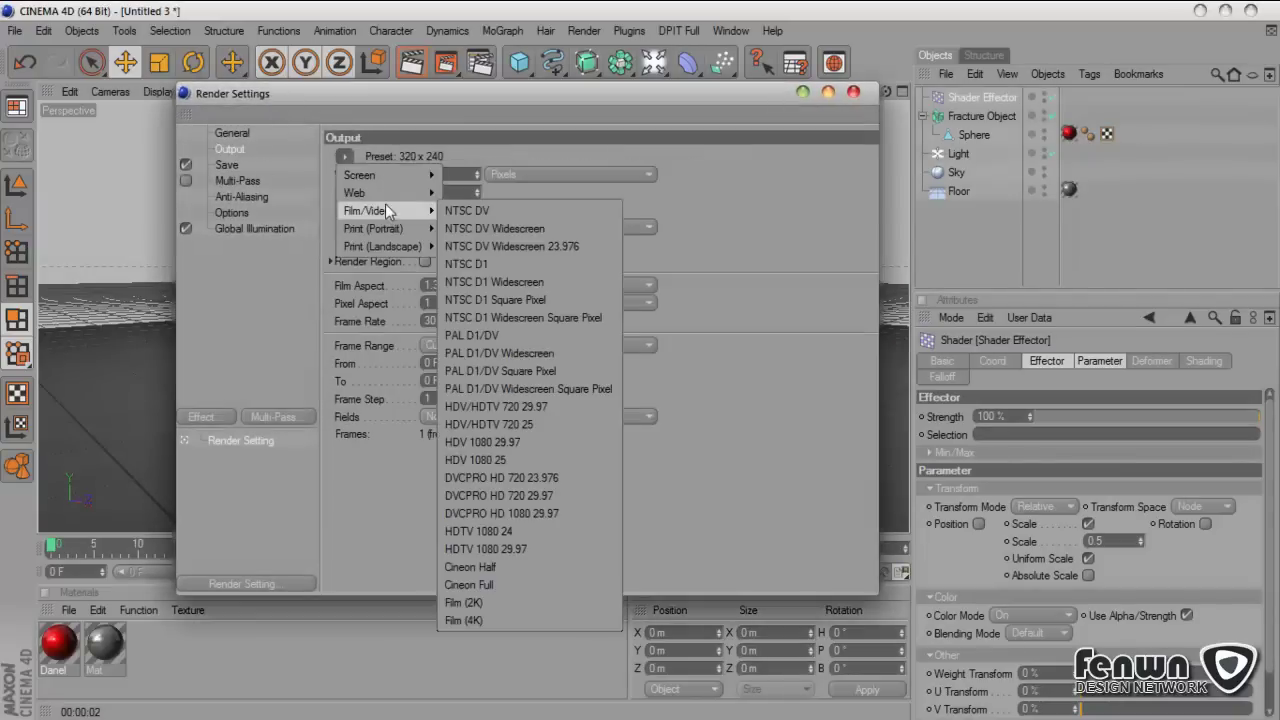
{"action": "left_click", "coordinate": [553, 408]}
{"action": "left_click", "coordinate": [854, 92]}
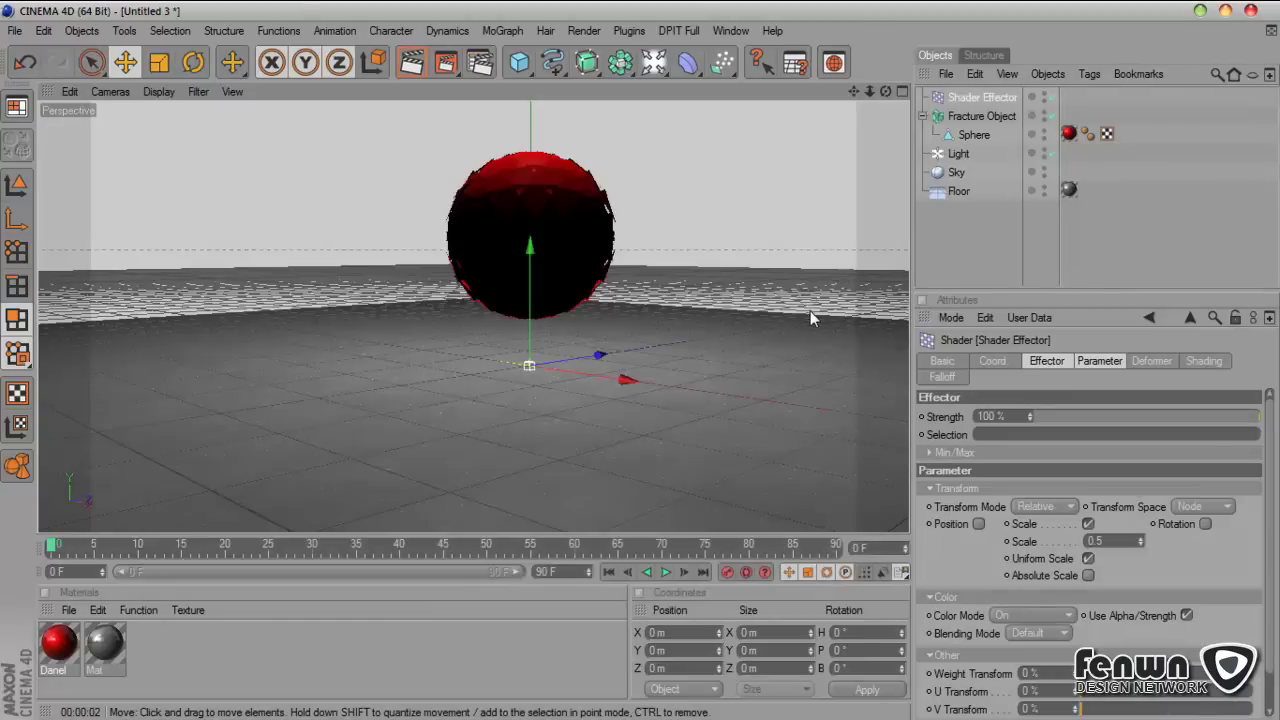
Step: Set the Light object's shadow type to Area
{"action": "left_click_drag", "start_coordinate": [854, 92], "coordinate": [885, 116]}
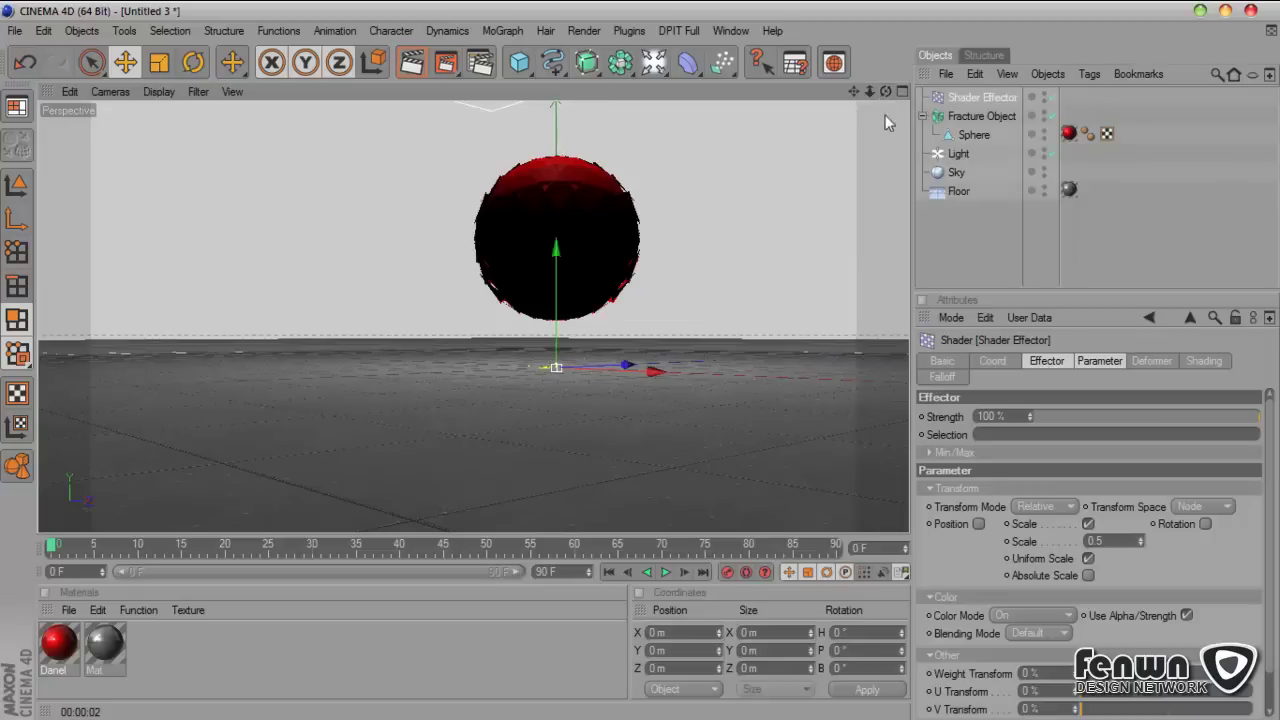
{"action": "left_click", "coordinate": [968, 156]}
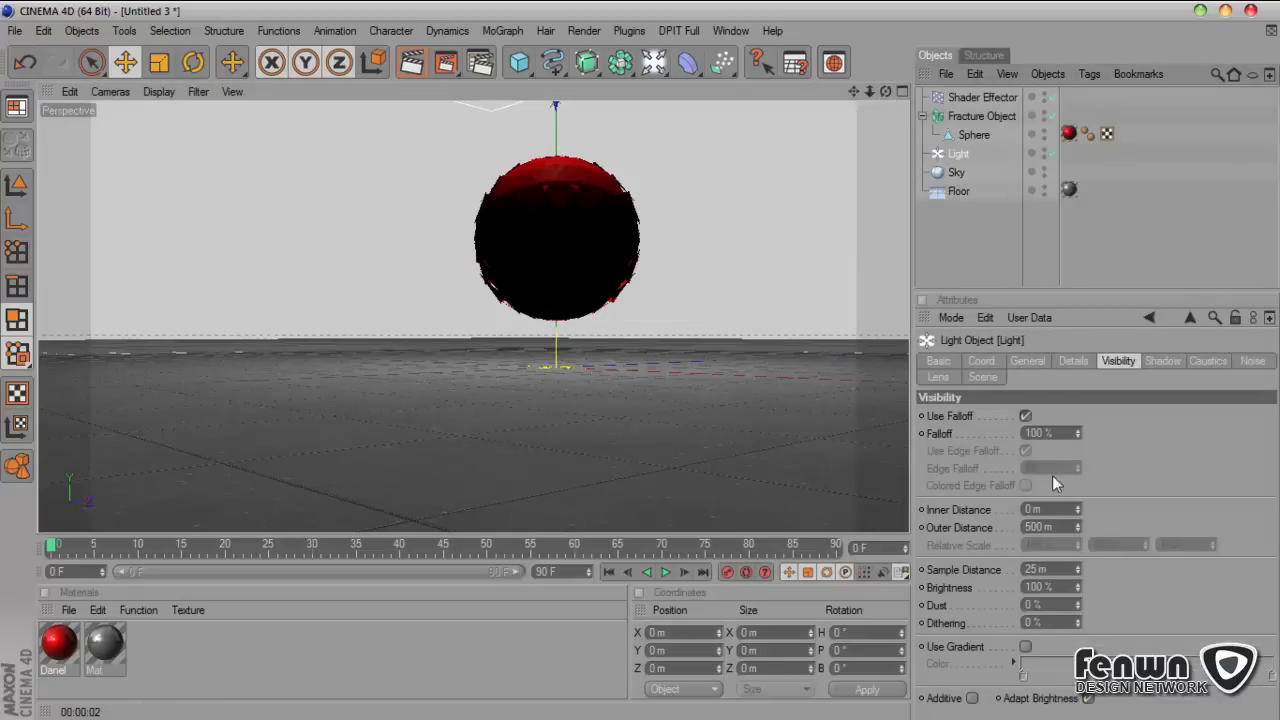
{"action": "left_click", "coordinate": [1026, 361]}
{"action": "left_click", "coordinate": [1019, 508]}
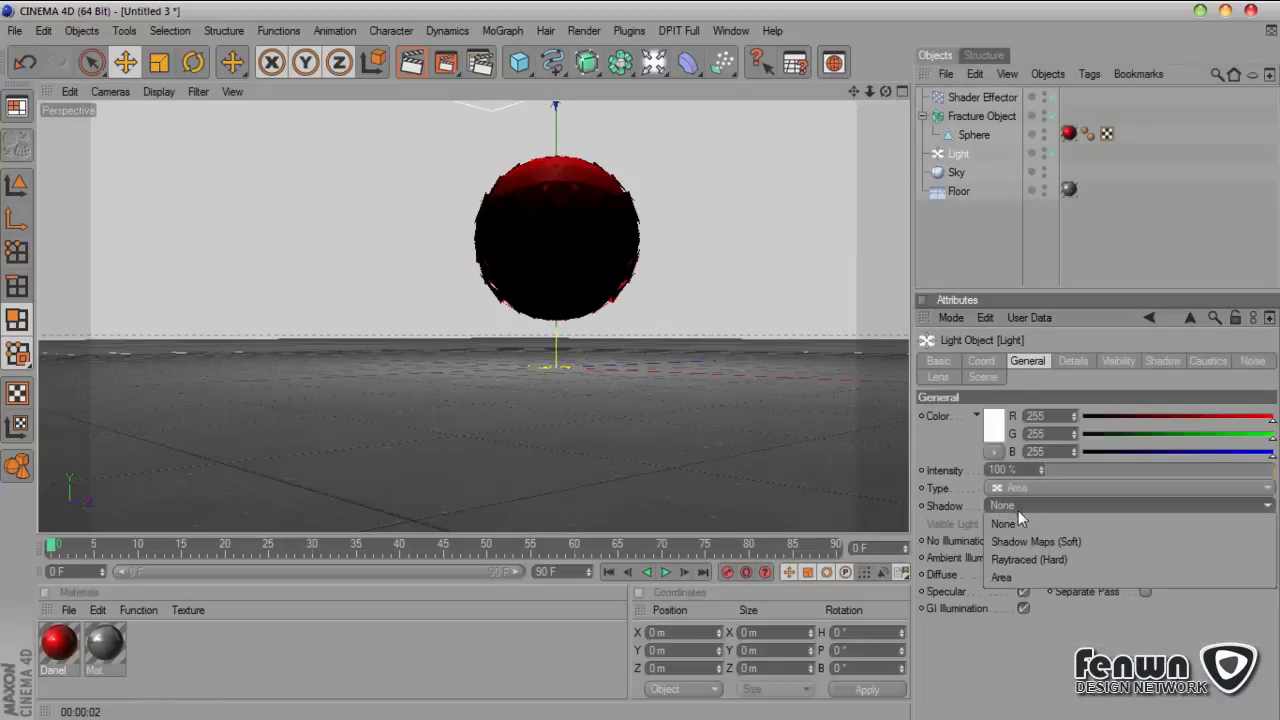
{"action": "left_click", "coordinate": [1028, 573]}
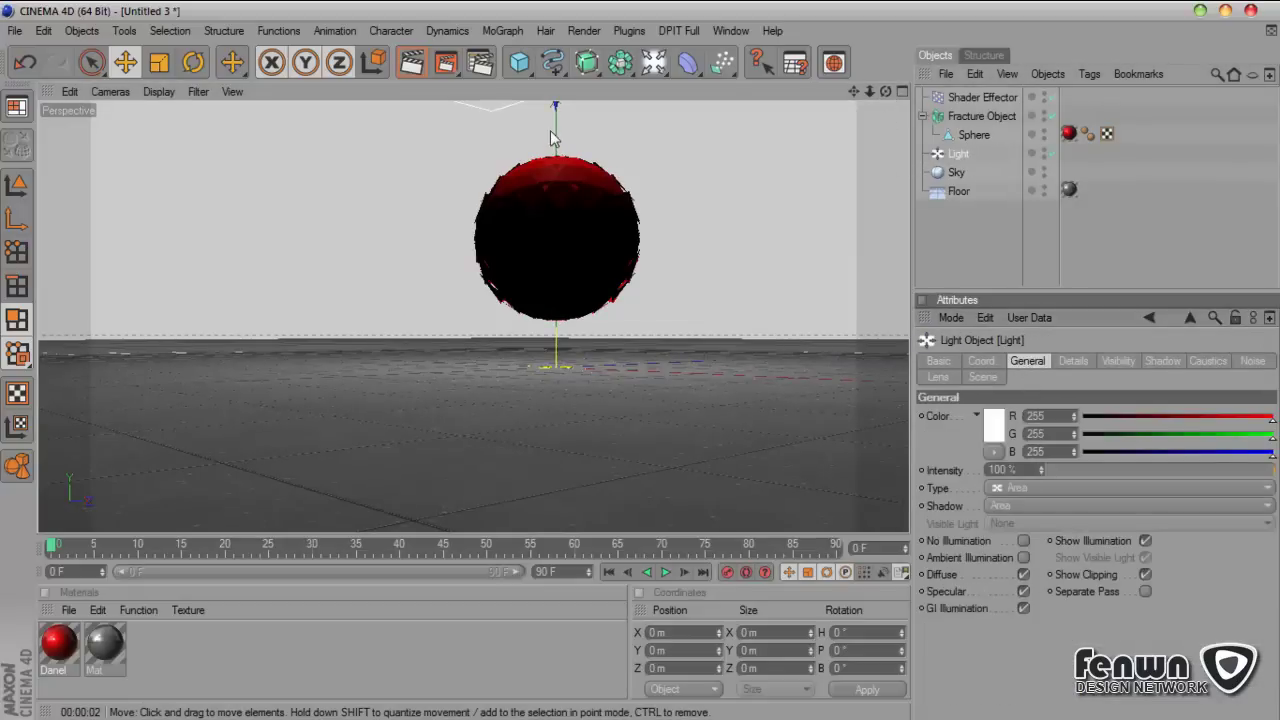
Step: In the Shader Effector's parameters, disable Scale and enable Position and Rotation
{"action": "left_click", "coordinate": [970, 99]}
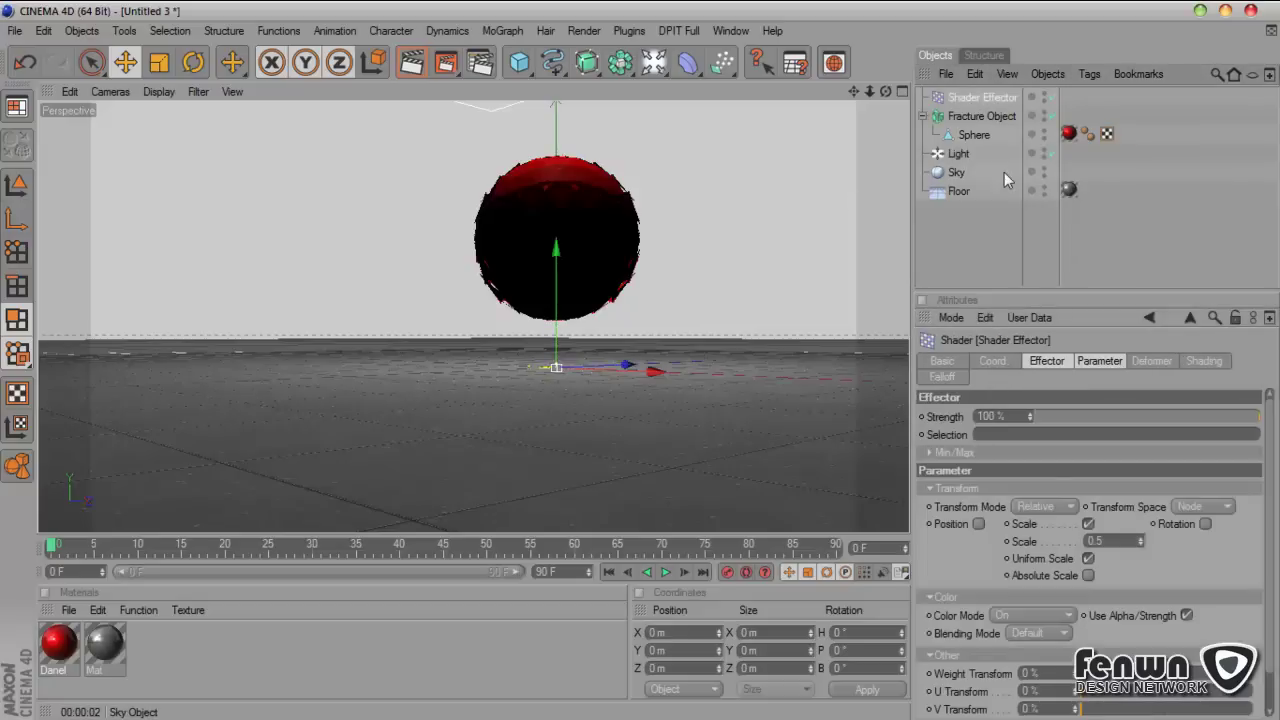
{"action": "left_click_drag", "start_coordinate": [1060, 291], "coordinate": [1062, 247]}
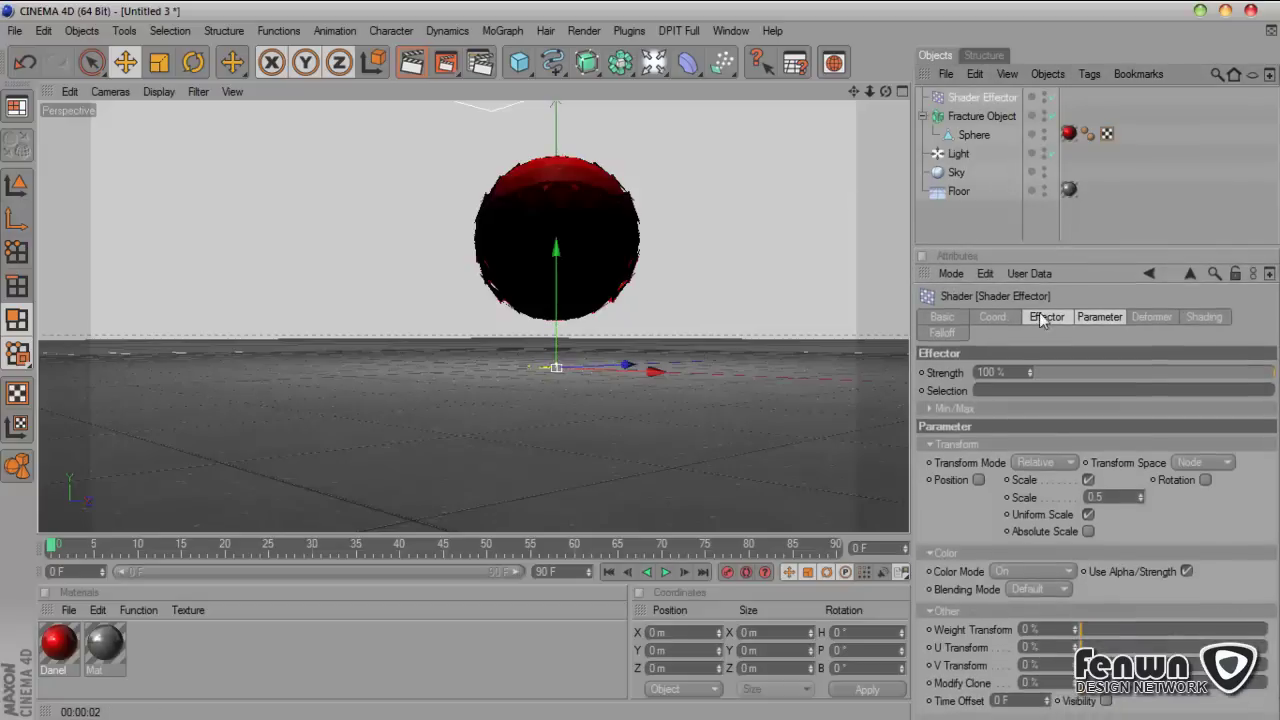
{"action": "left_click", "coordinate": [1043, 317]}
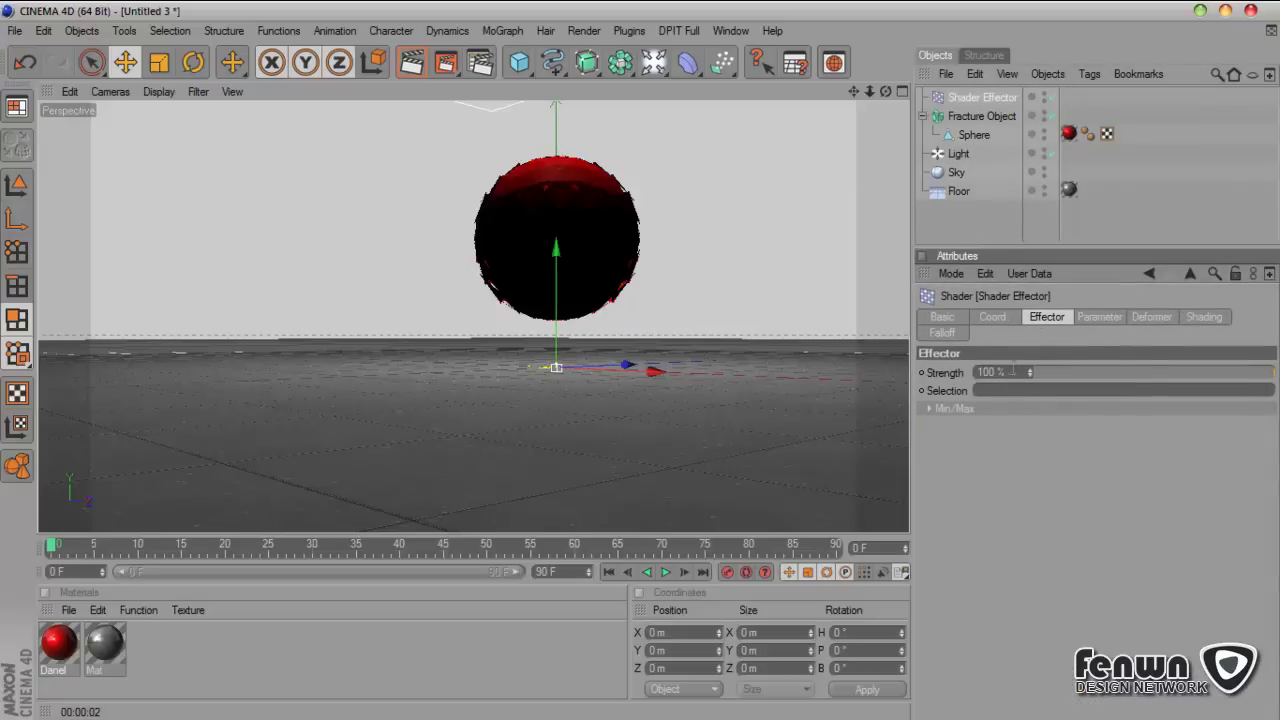
{"action": "left_click", "coordinate": [1090, 318]}
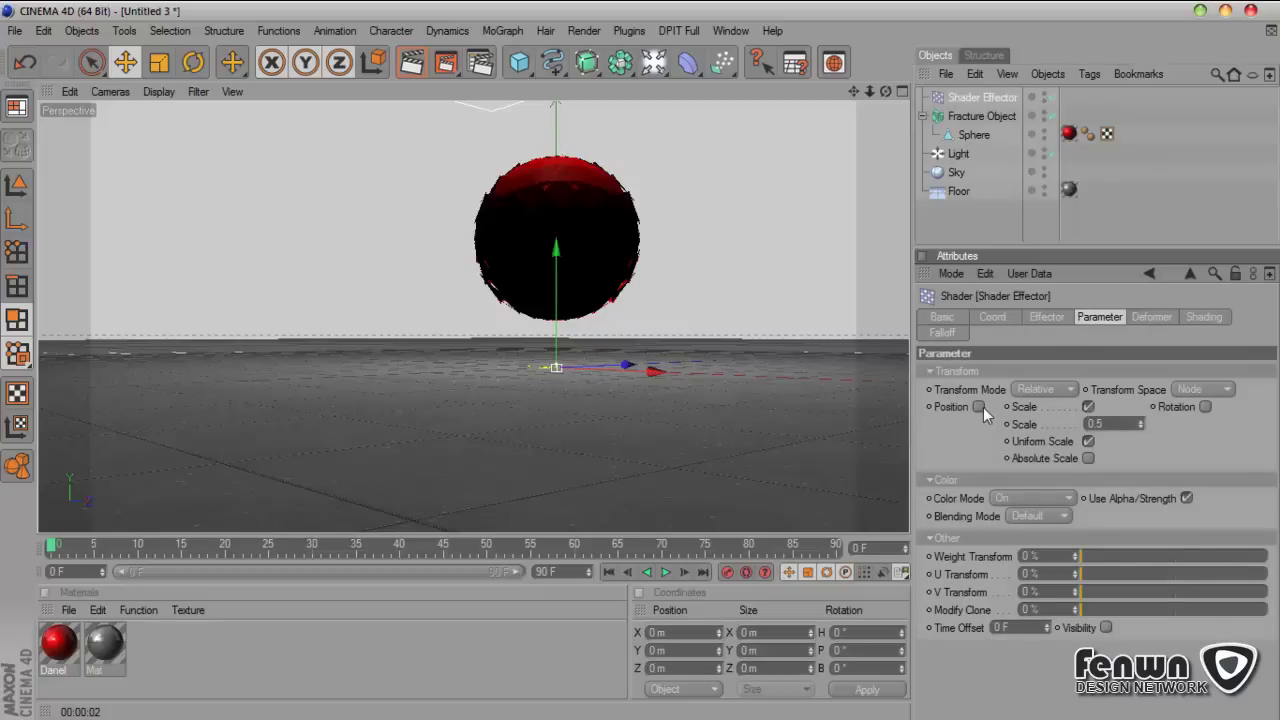
{"action": "left_click", "coordinate": [1088, 407]}
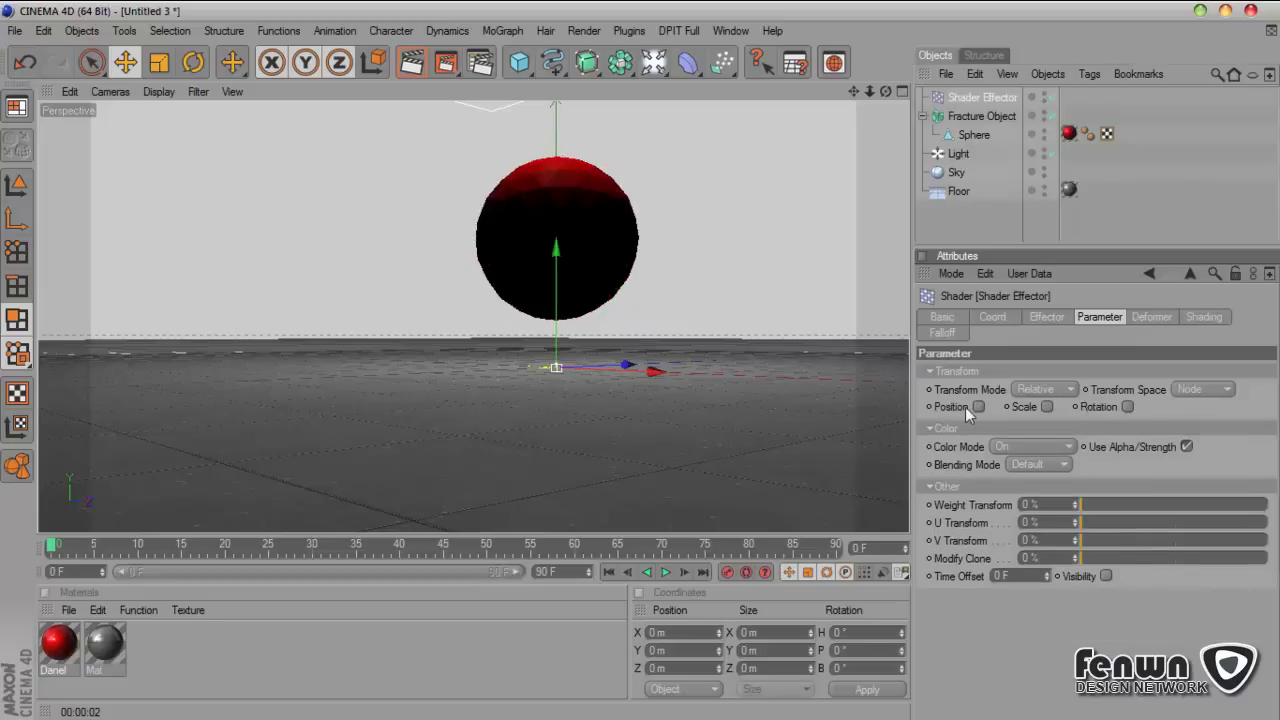
{"action": "left_click", "coordinate": [978, 408]}
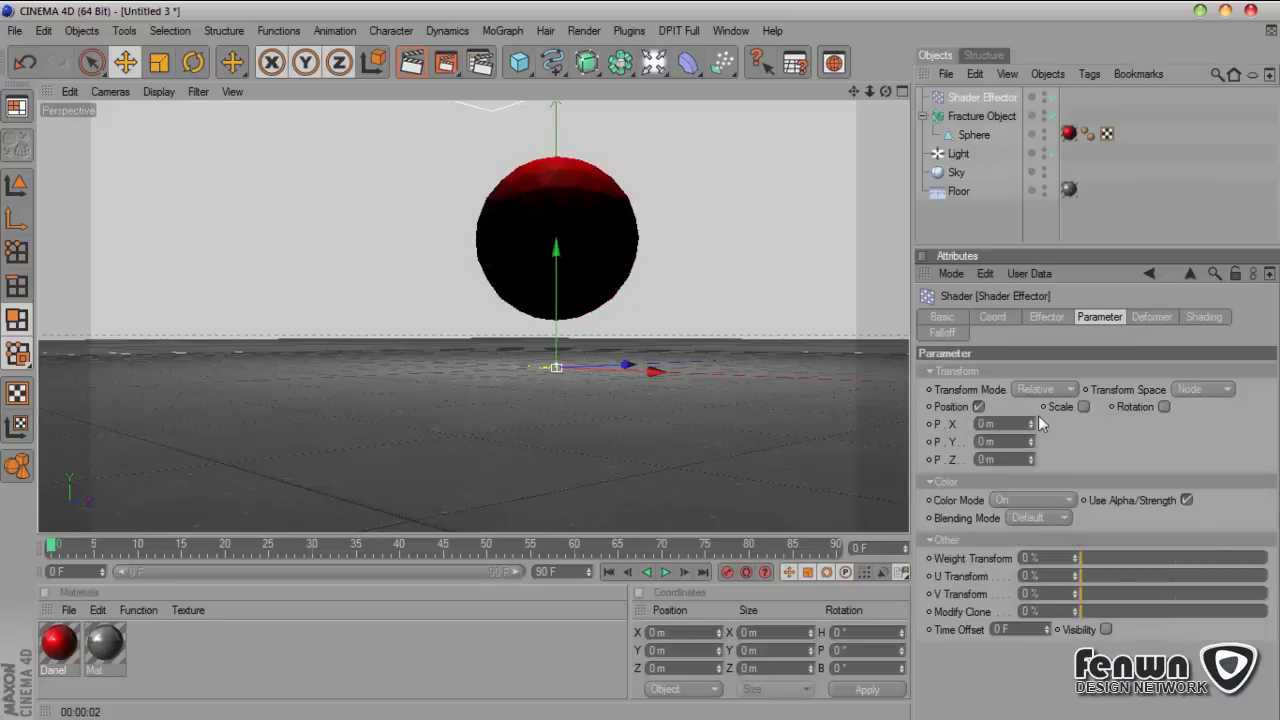
{"action": "left_click", "coordinate": [1163, 407]}
Step: Set the Shader Effector's X, Y and Z position offsets to 100 m each
{"action": "double_click", "coordinate": [1000, 424]}
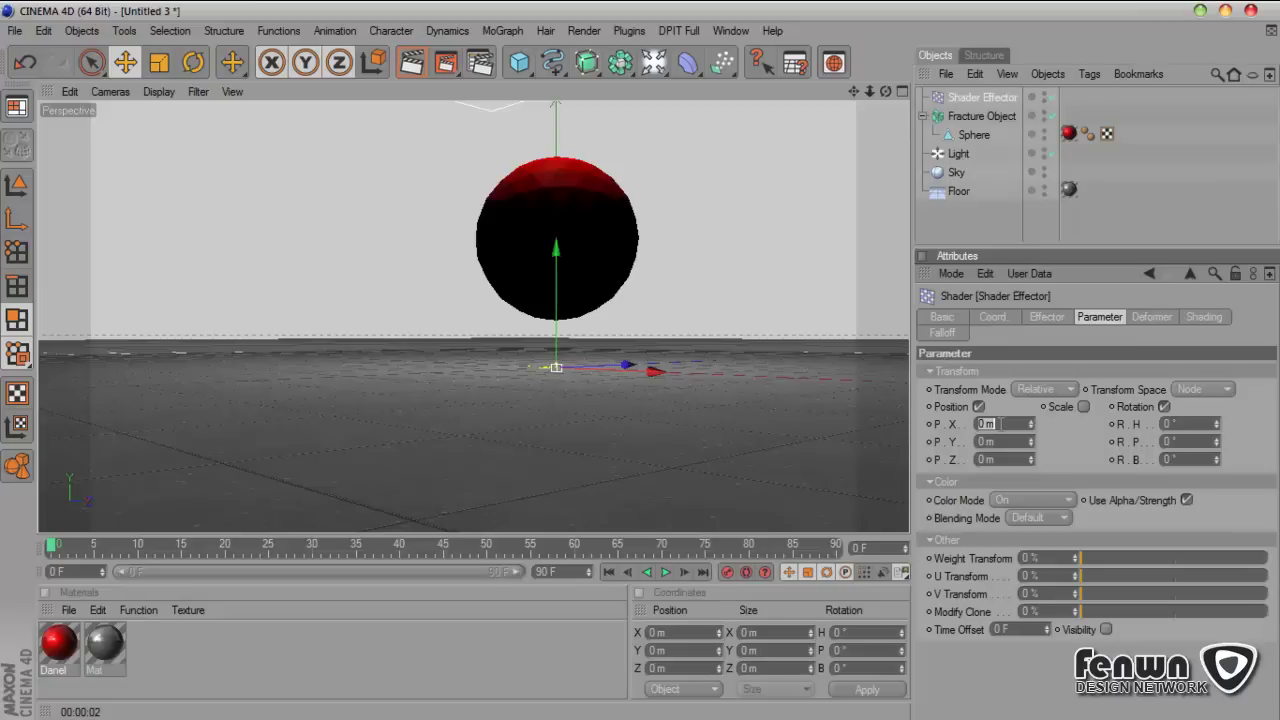
{"action": "type", "text": "100"}
{"action": "double_click", "coordinate": [1000, 441]}
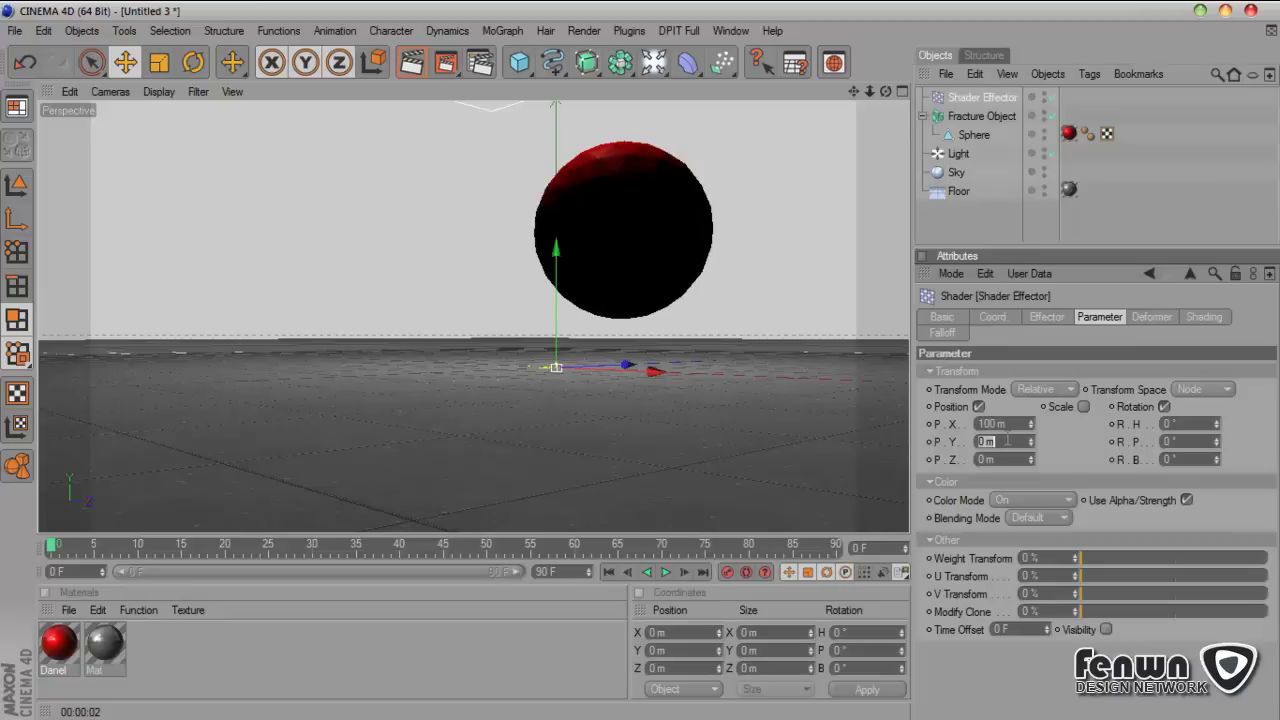
{"action": "type", "text": "100"}
{"action": "double_click", "coordinate": [1000, 459]}
{"action": "type", "text": "1"}
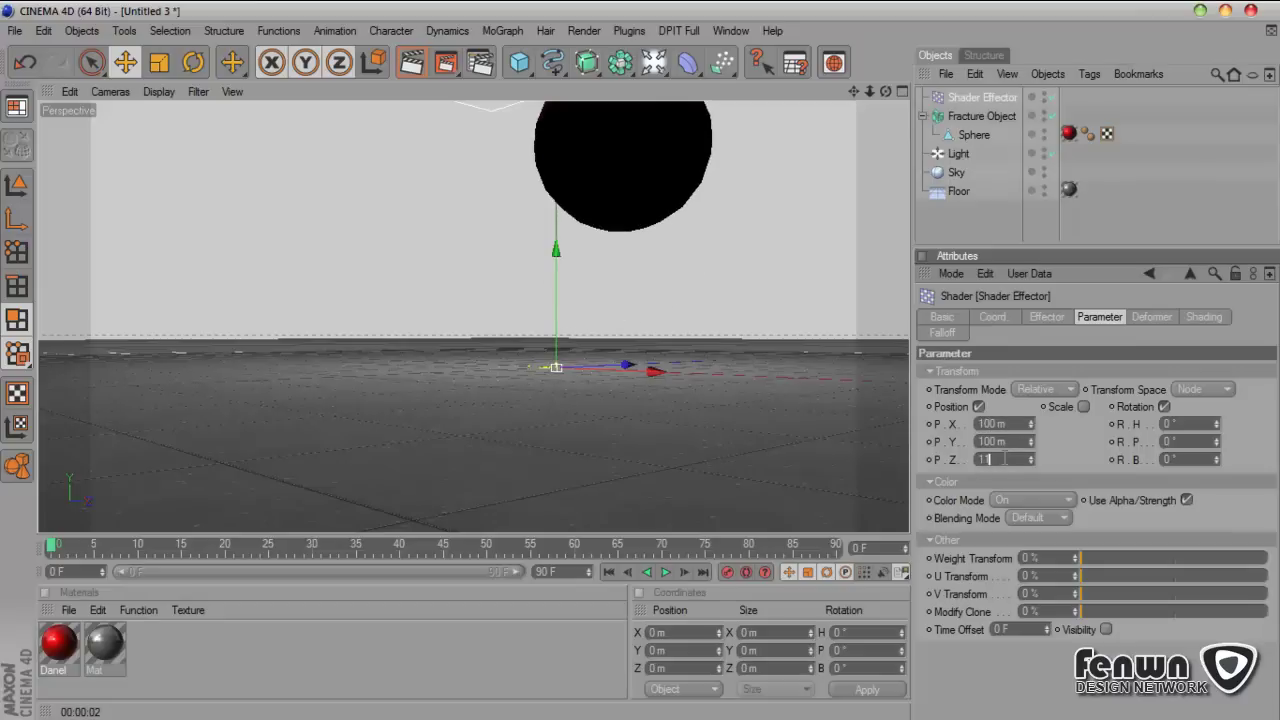
{"action": "type", "text": "00"}
{"action": "key", "text": "shift+Tab"}
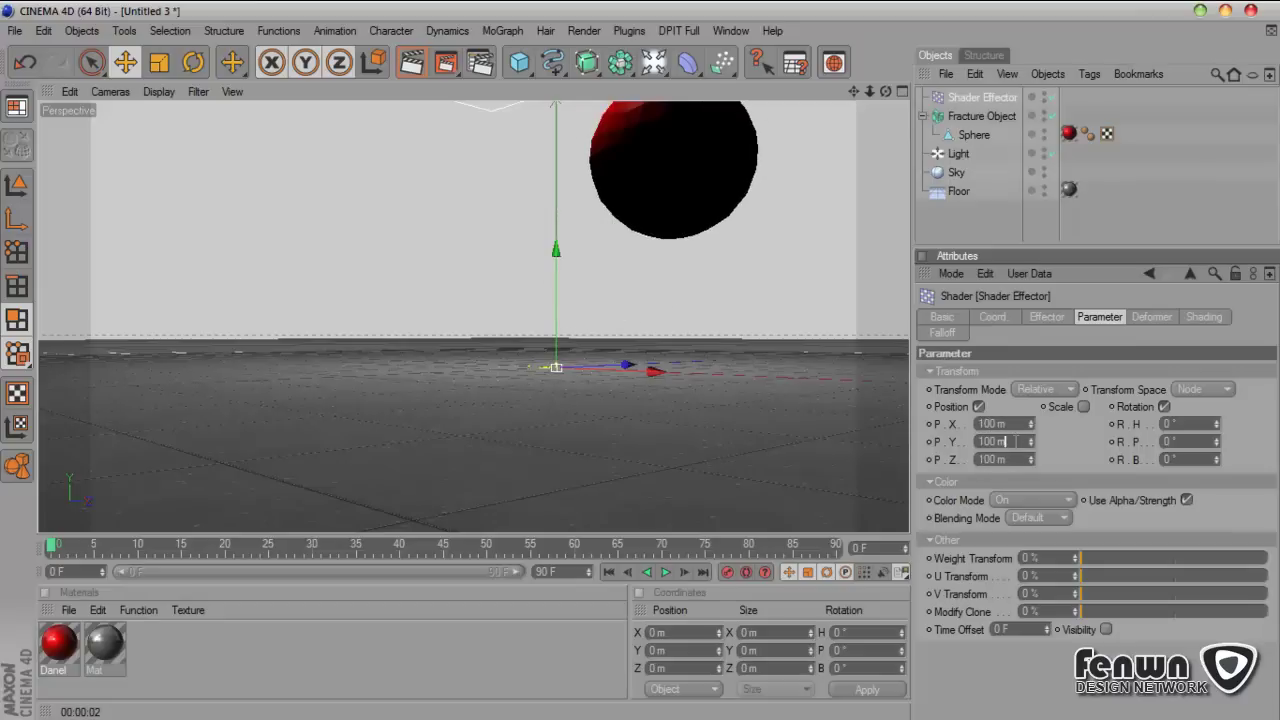
{"action": "mouse_move", "coordinate": [885, 92]}
{"action": "left_mouse_down"}
{"action": "mouse_move", "coordinate": [866, 122]}
{"action": "mouse_move", "coordinate": [888, 94]}
{"action": "left_mouse_up"}
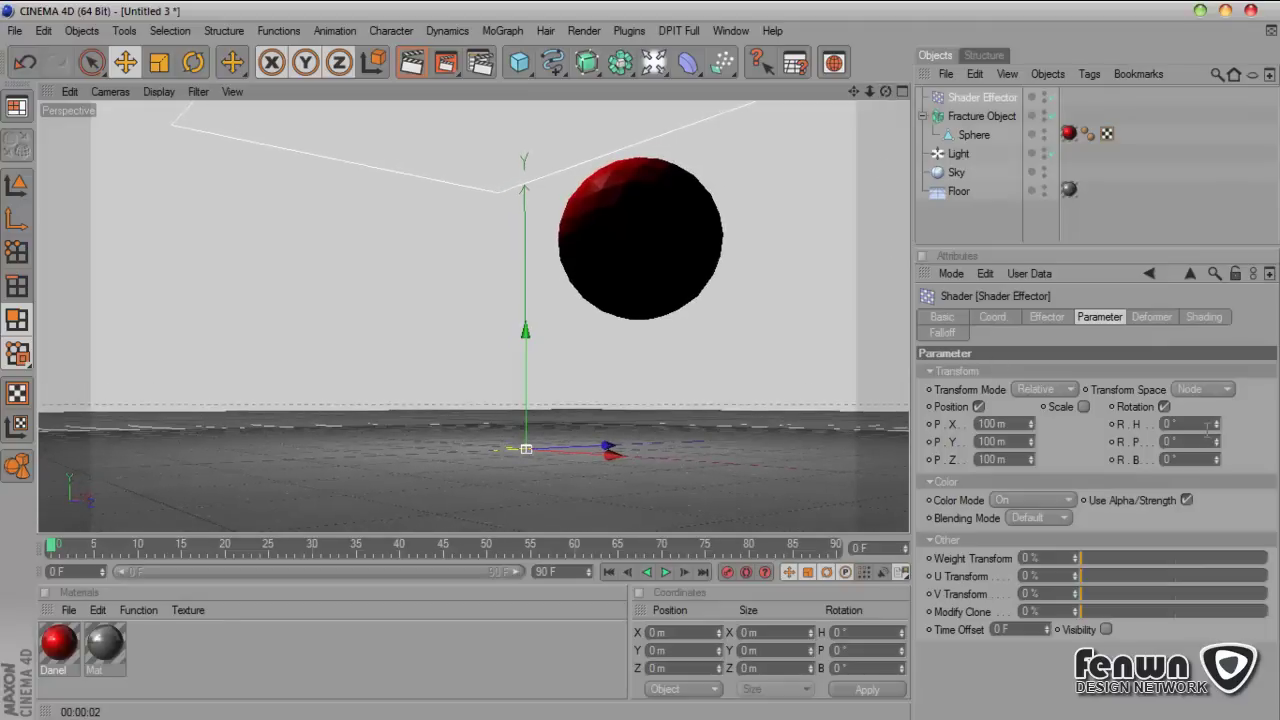
Step: Set the Shader Effector's rotation to H 67°, P 93° and B 89°, and render a preview of the fractured sphere
{"action": "left_click_drag", "start_coordinate": [1217, 424], "coordinate": [1226, 482]}
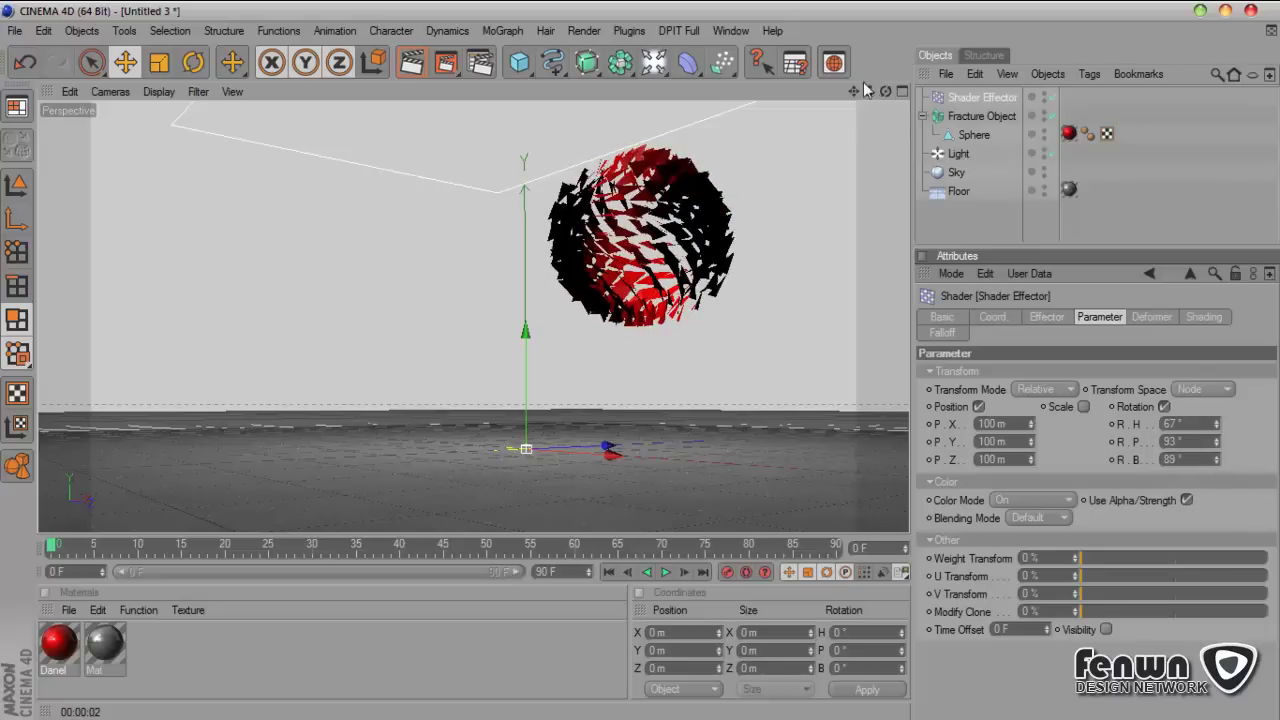
{"action": "left_click_drag", "start_coordinate": [886, 91], "coordinate": [881, 117]}
{"action": "left_click_drag", "start_coordinate": [885, 91], "coordinate": [873, 102]}
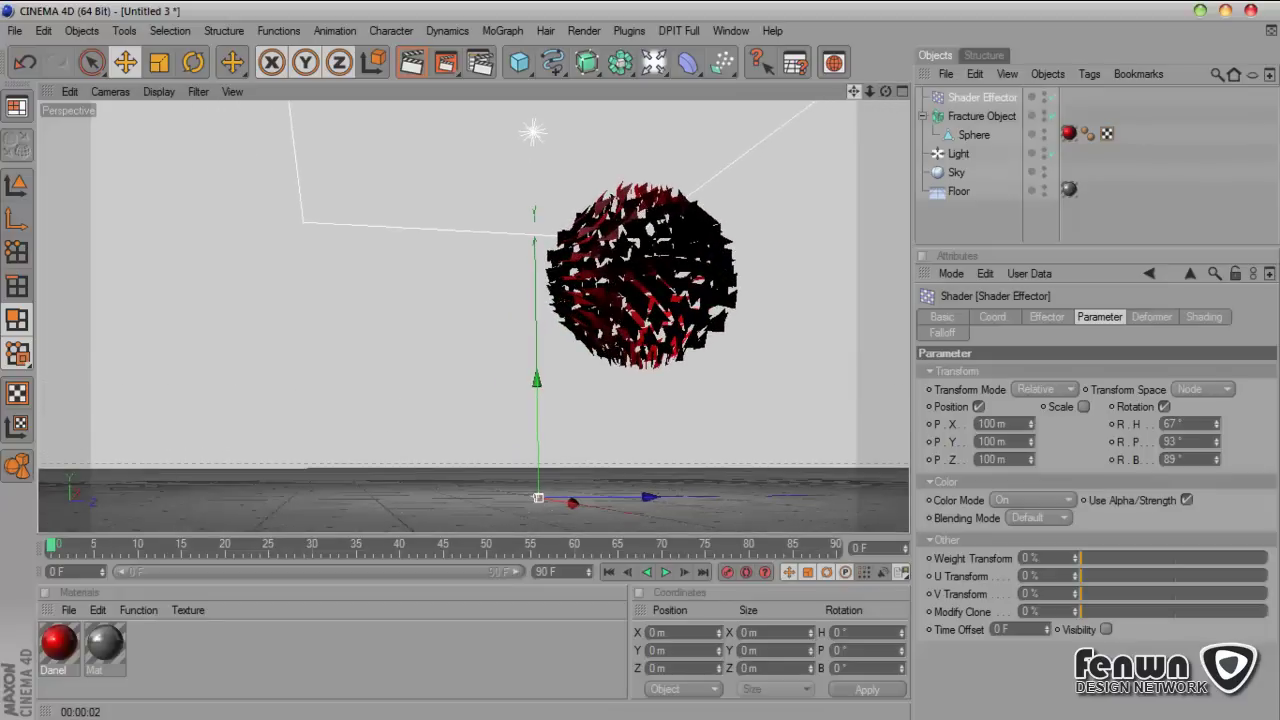
{"action": "left_click", "coordinate": [411, 62]}
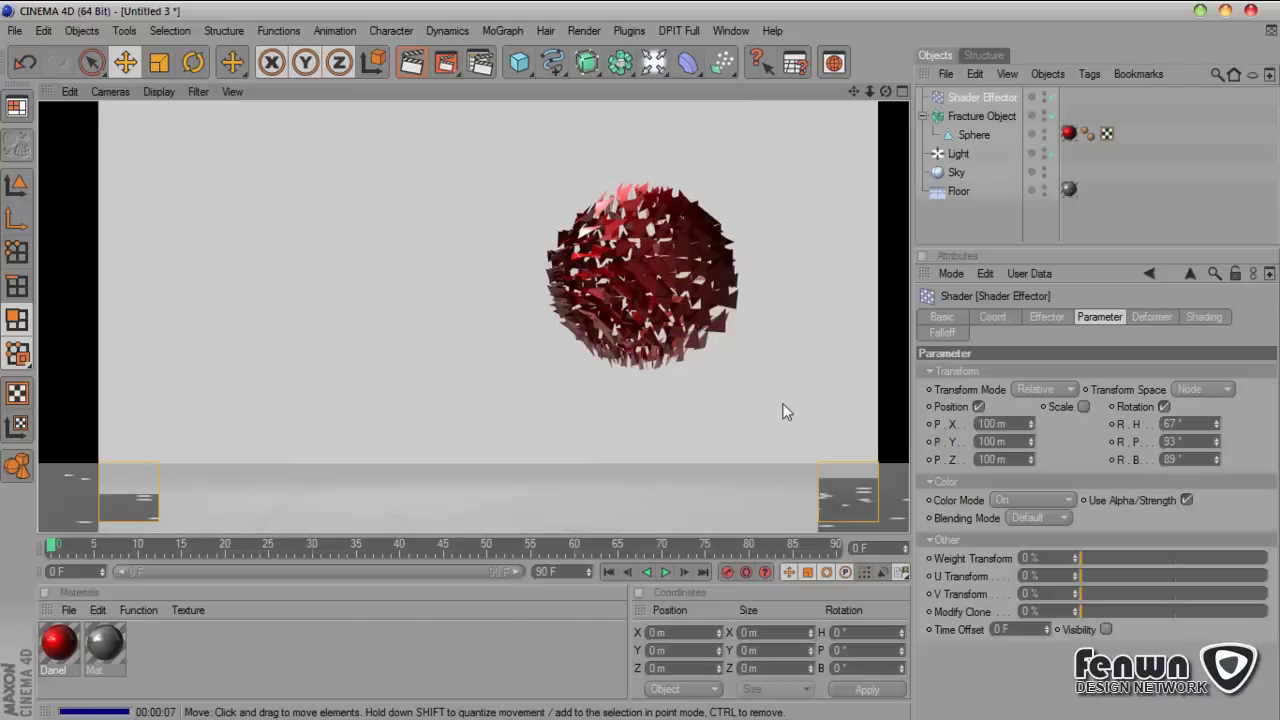
{"action": "left_click", "coordinate": [975, 226]}
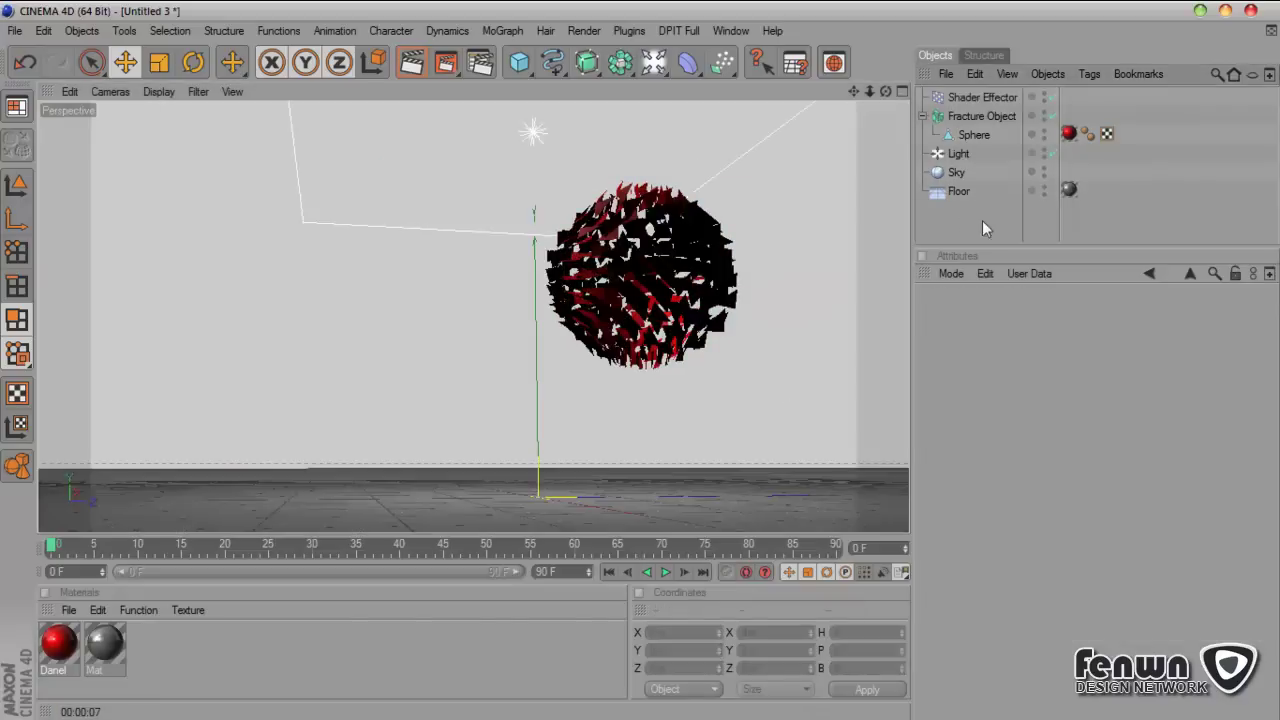
{"action": "left_click", "coordinate": [971, 97]}
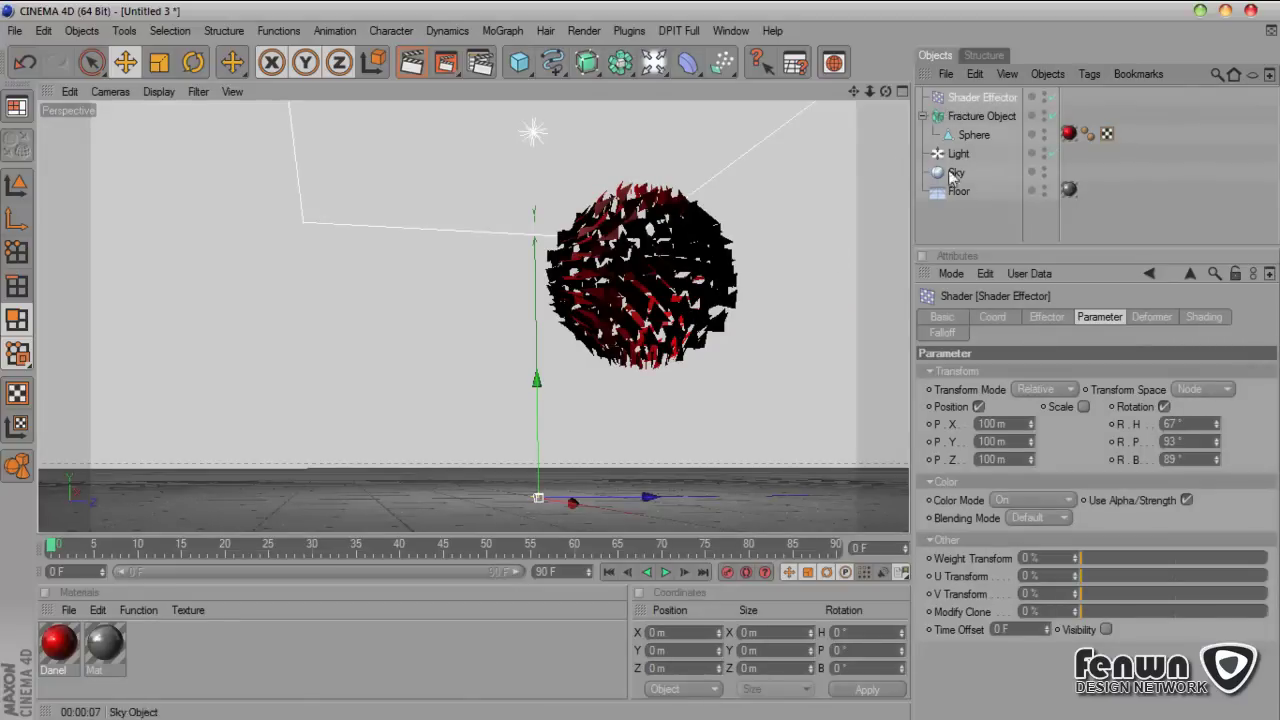
{"action": "left_click", "coordinate": [980, 220]}
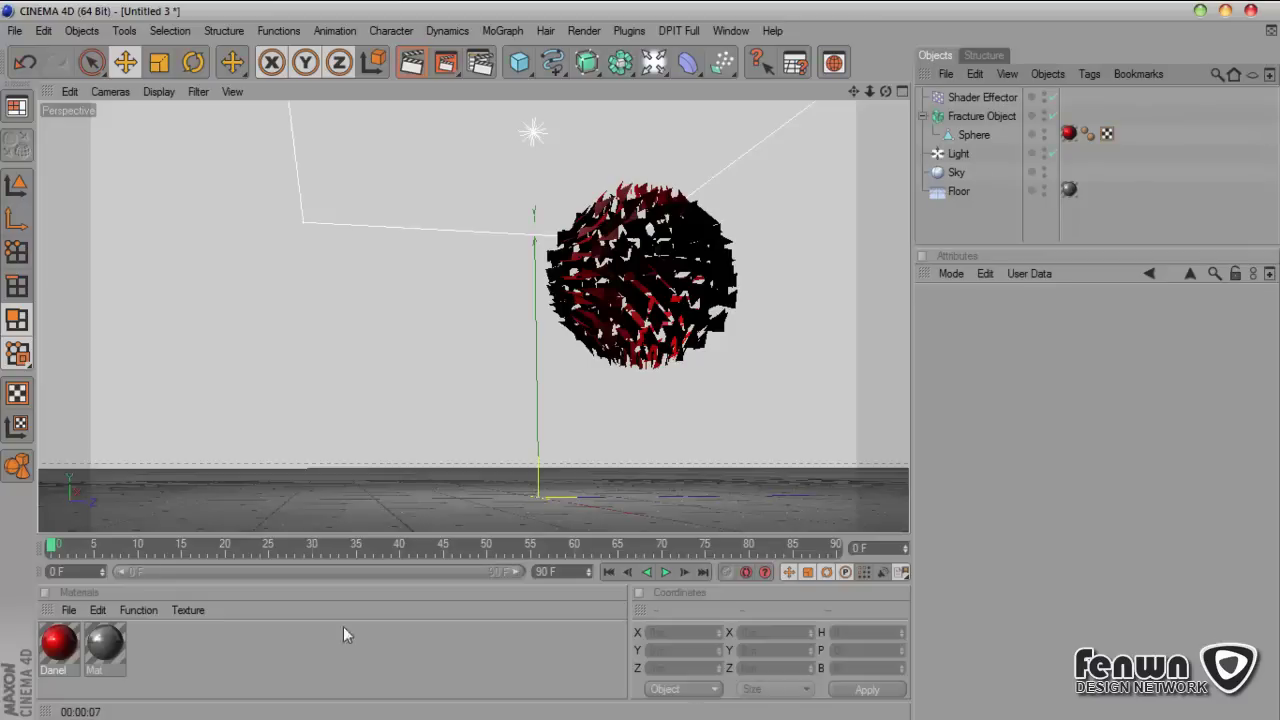
Step: Create a new material and load the Proximal effect shader as its color texture
{"action": "left_click", "coordinate": [68, 610]}
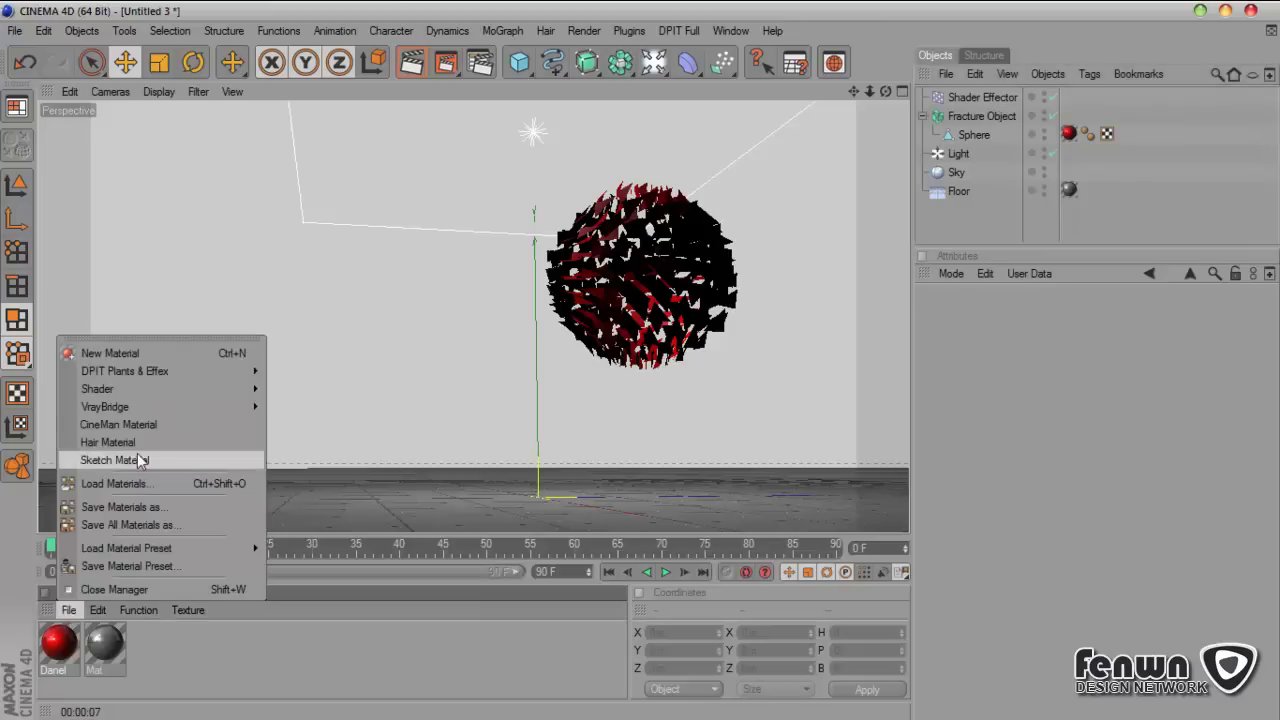
{"action": "left_click", "coordinate": [117, 356]}
{"action": "double_click", "coordinate": [58, 645]}
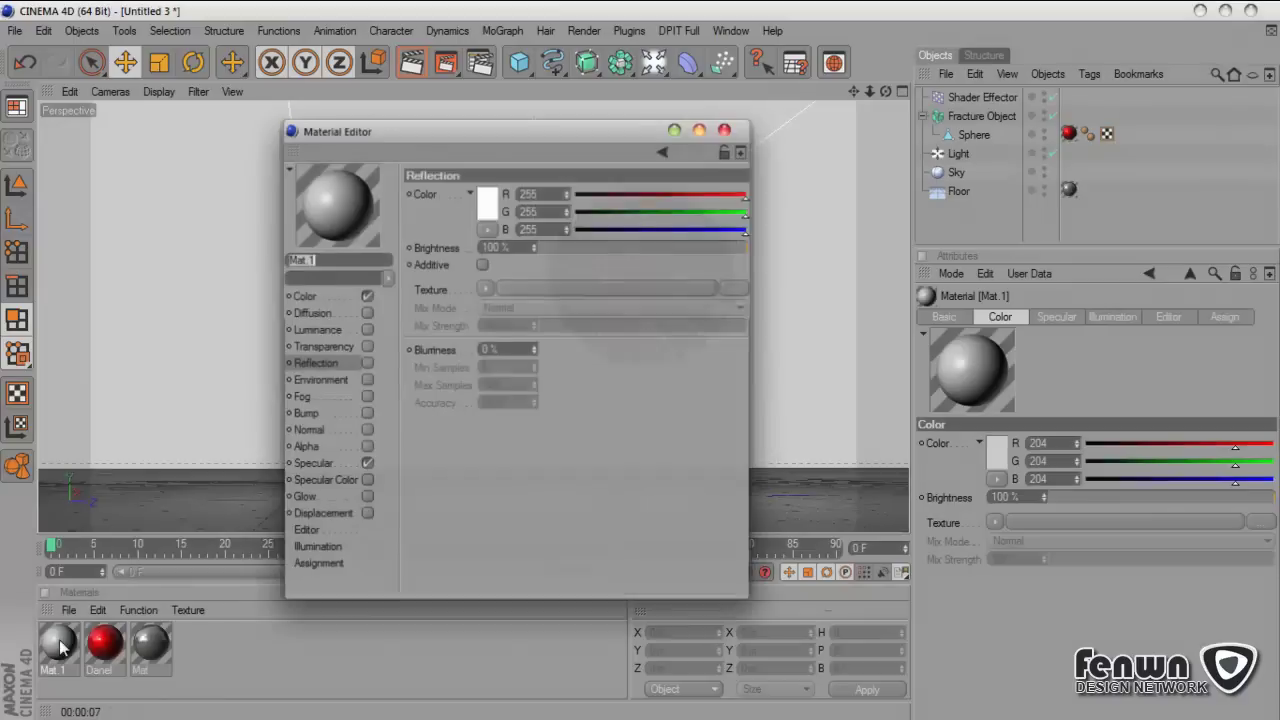
{"action": "left_click", "coordinate": [314, 295]}
{"action": "left_click", "coordinate": [482, 272]}
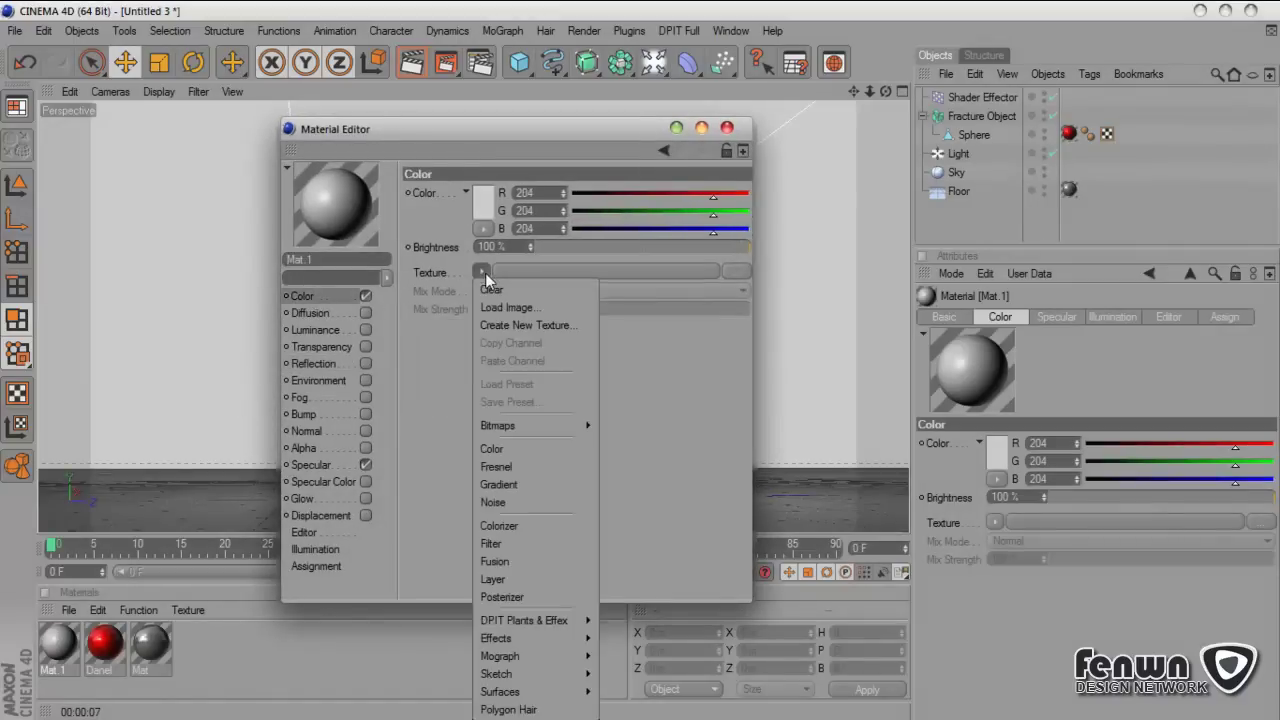
{"action": "mouse_move", "coordinate": [541, 646]}
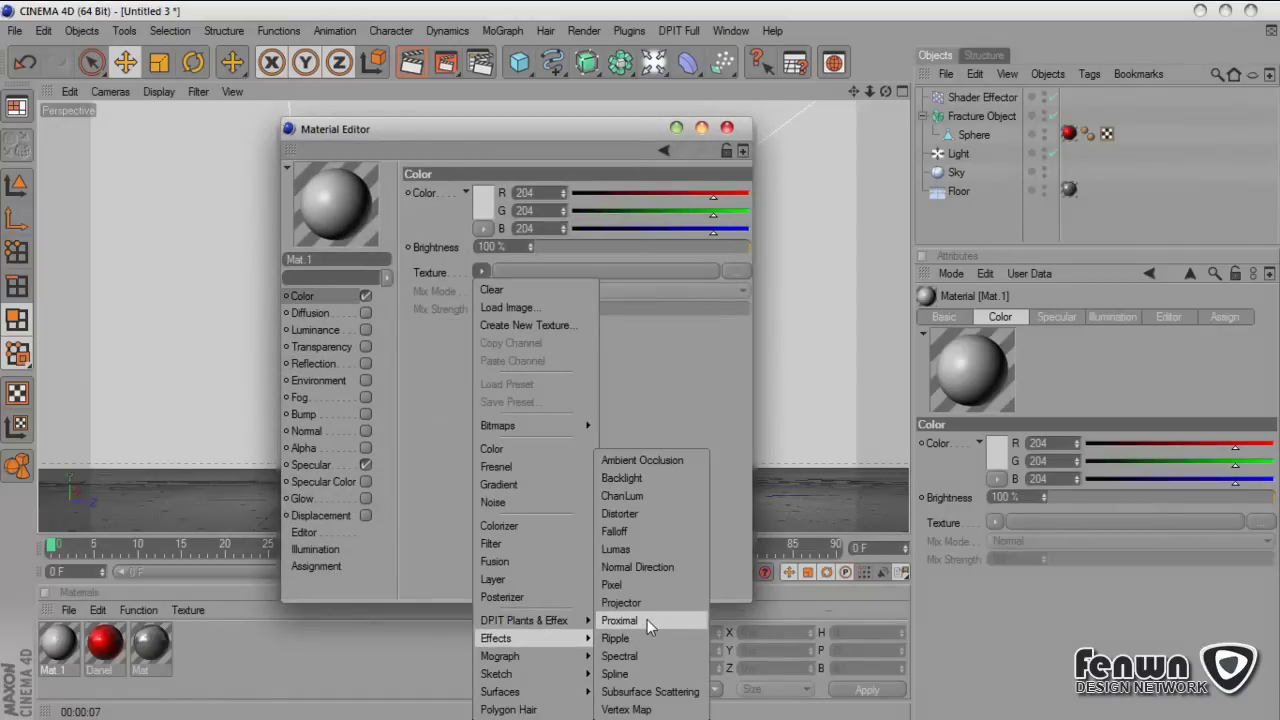
{"action": "left_click", "coordinate": [620, 621]}
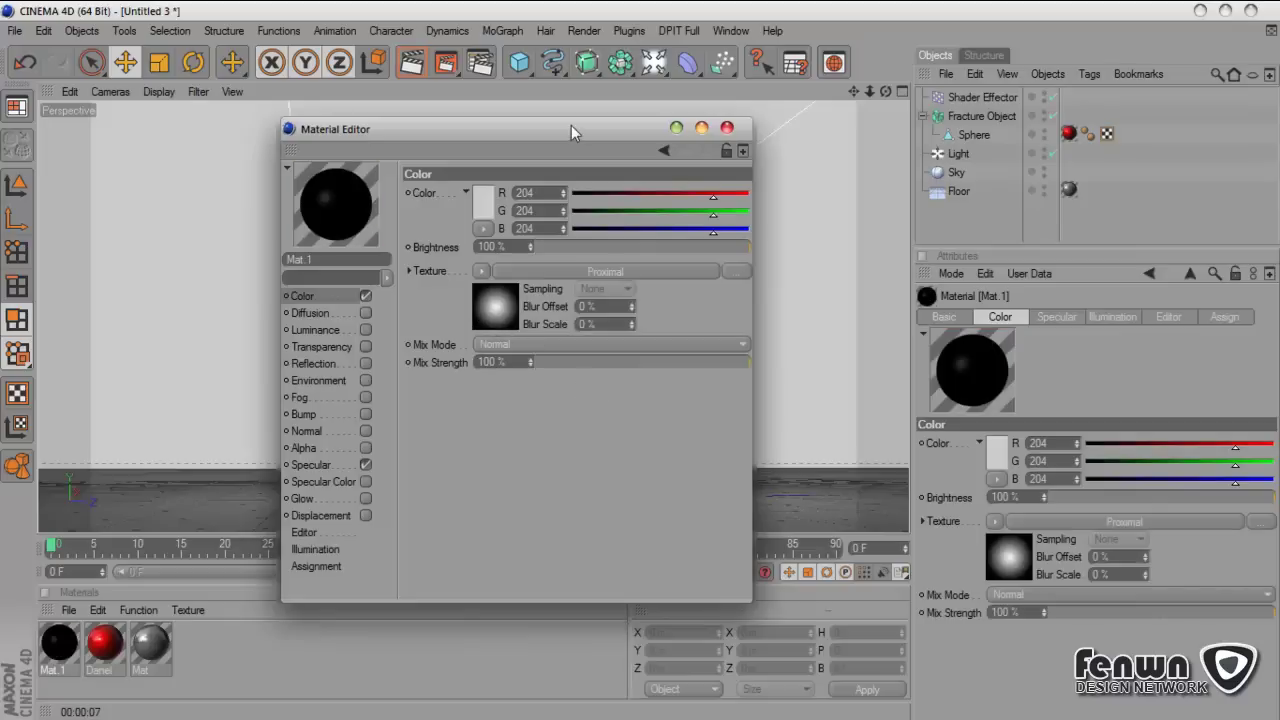
{"action": "left_click_drag", "start_coordinate": [571, 125], "coordinate": [942, 203]}
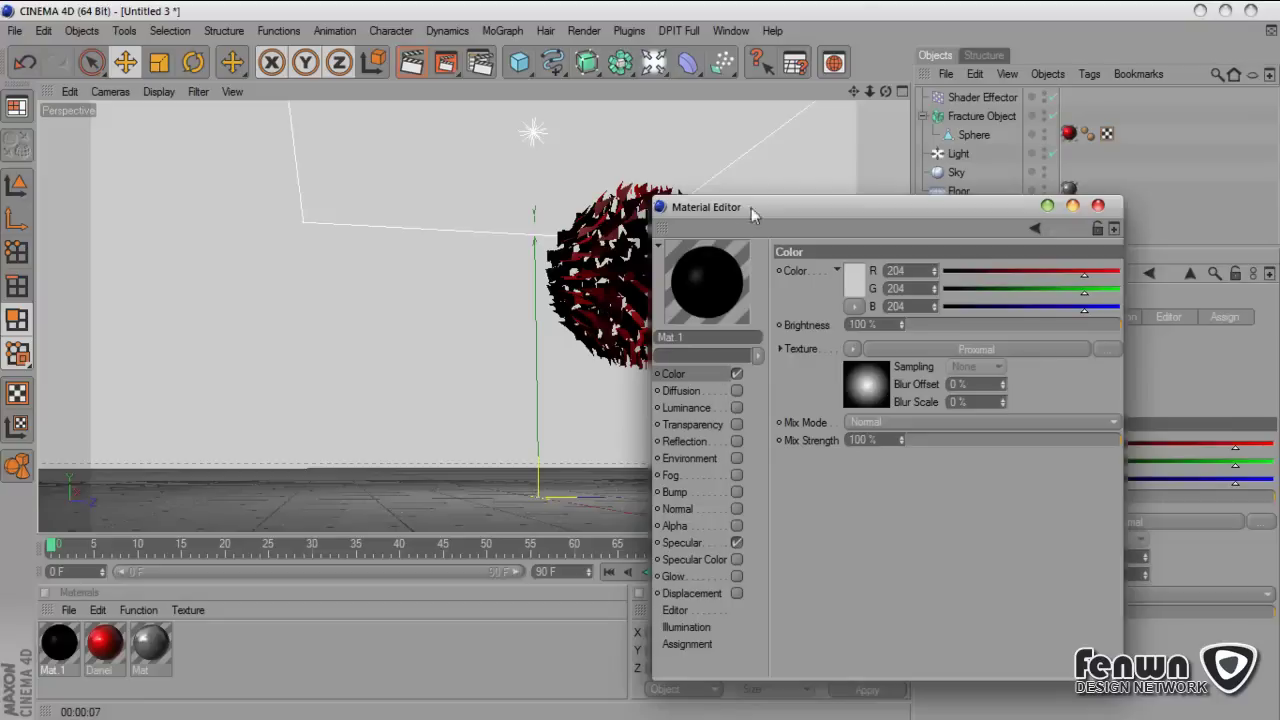
{"action": "left_click_drag", "start_coordinate": [751, 207], "coordinate": [161, 90]}
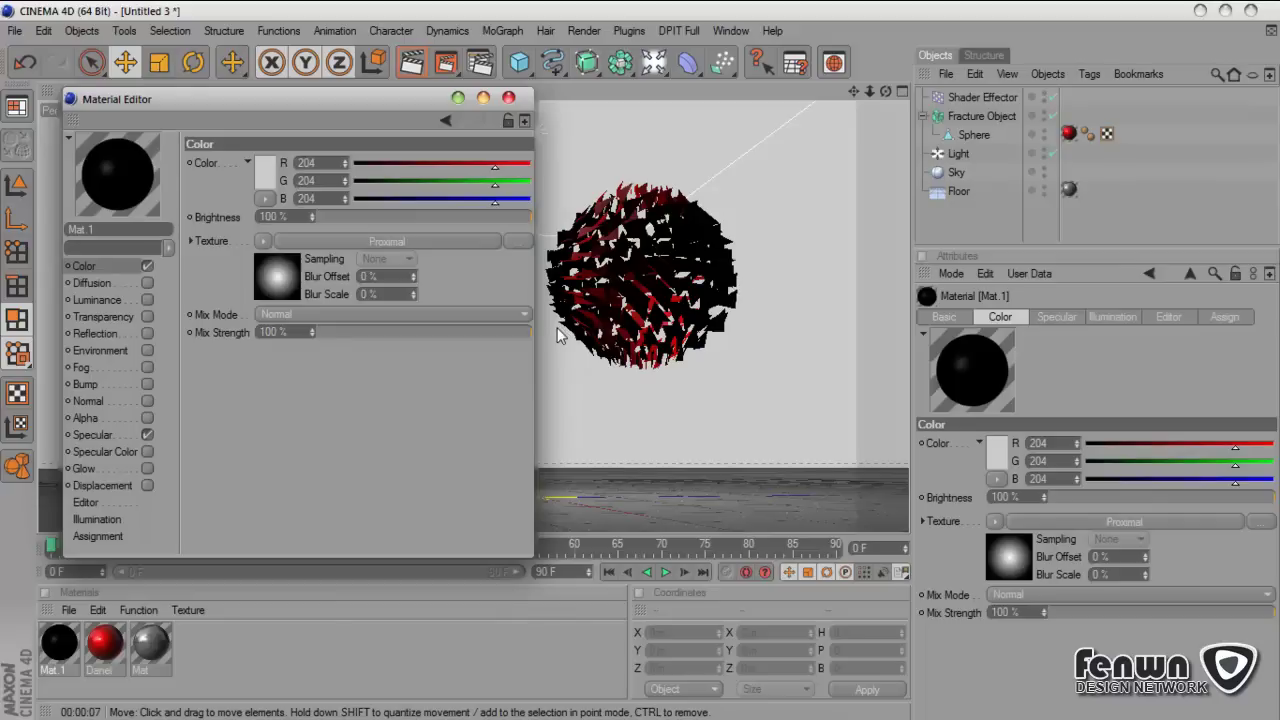
{"action": "left_click", "coordinate": [508, 98]}
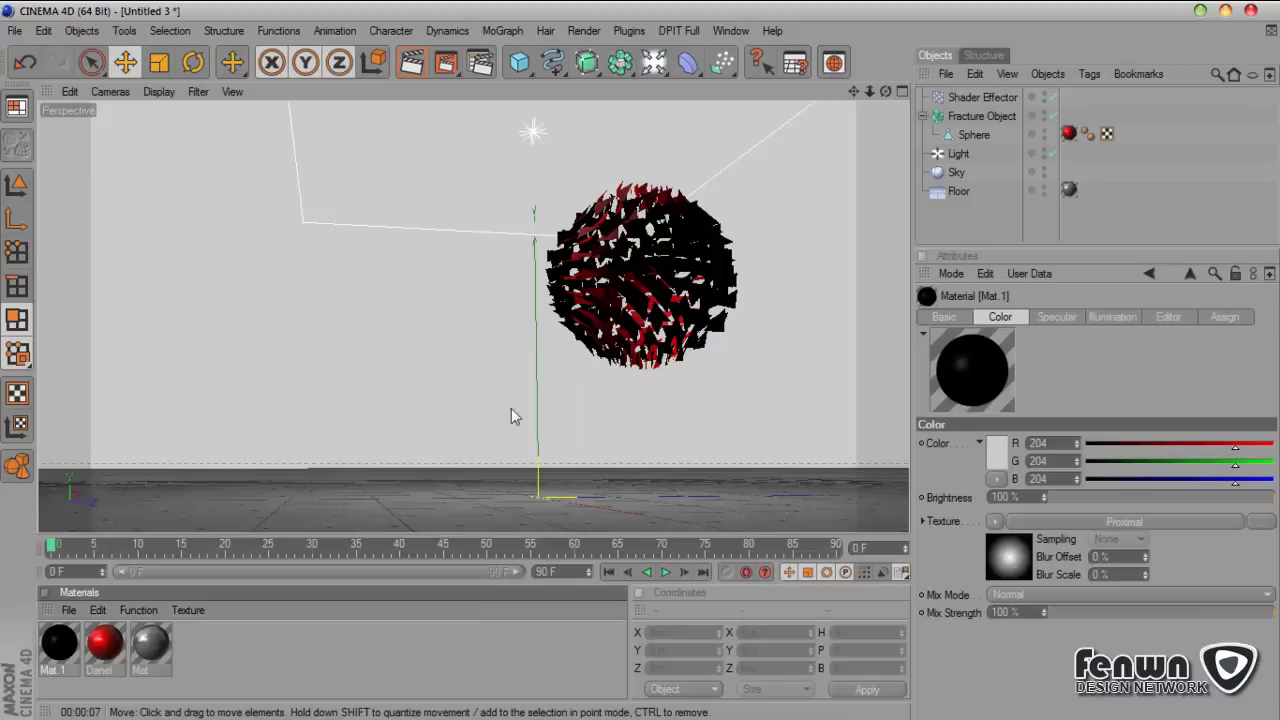
Step: Add a cone primitive to the scene and set its orientation to +Z
{"action": "left_click", "coordinate": [517, 70]}
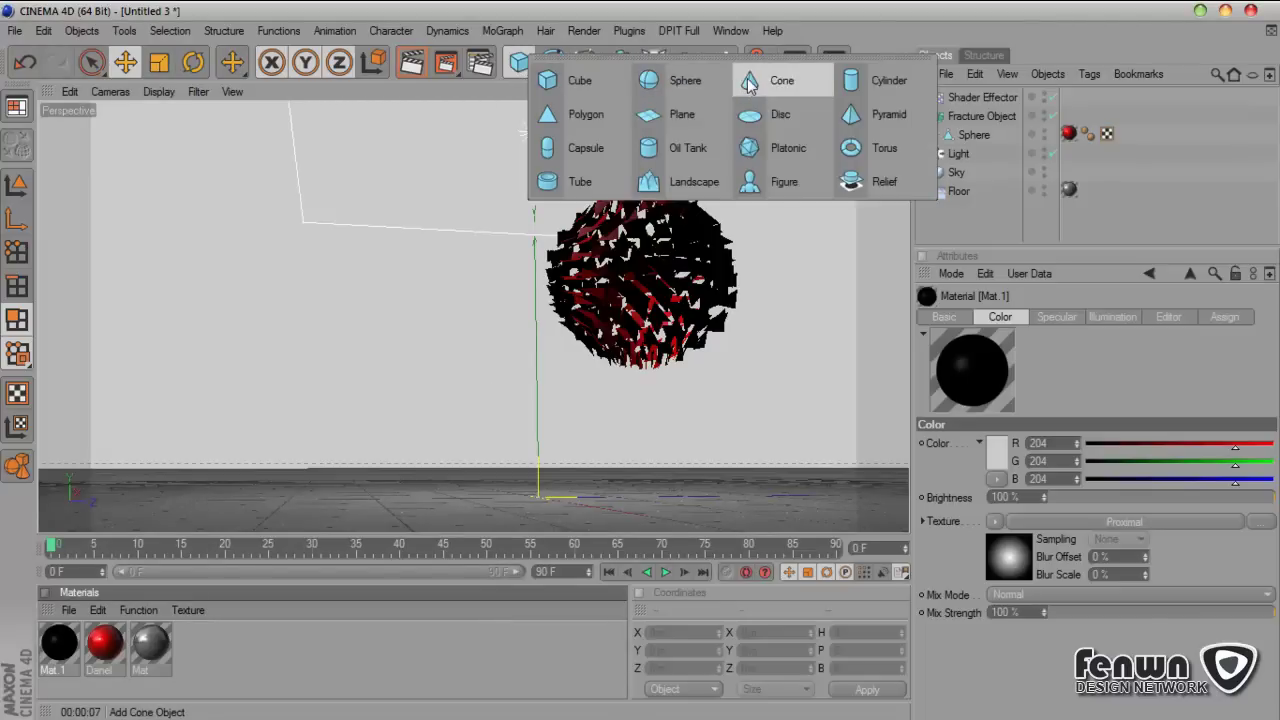
{"action": "left_click", "coordinate": [776, 88]}
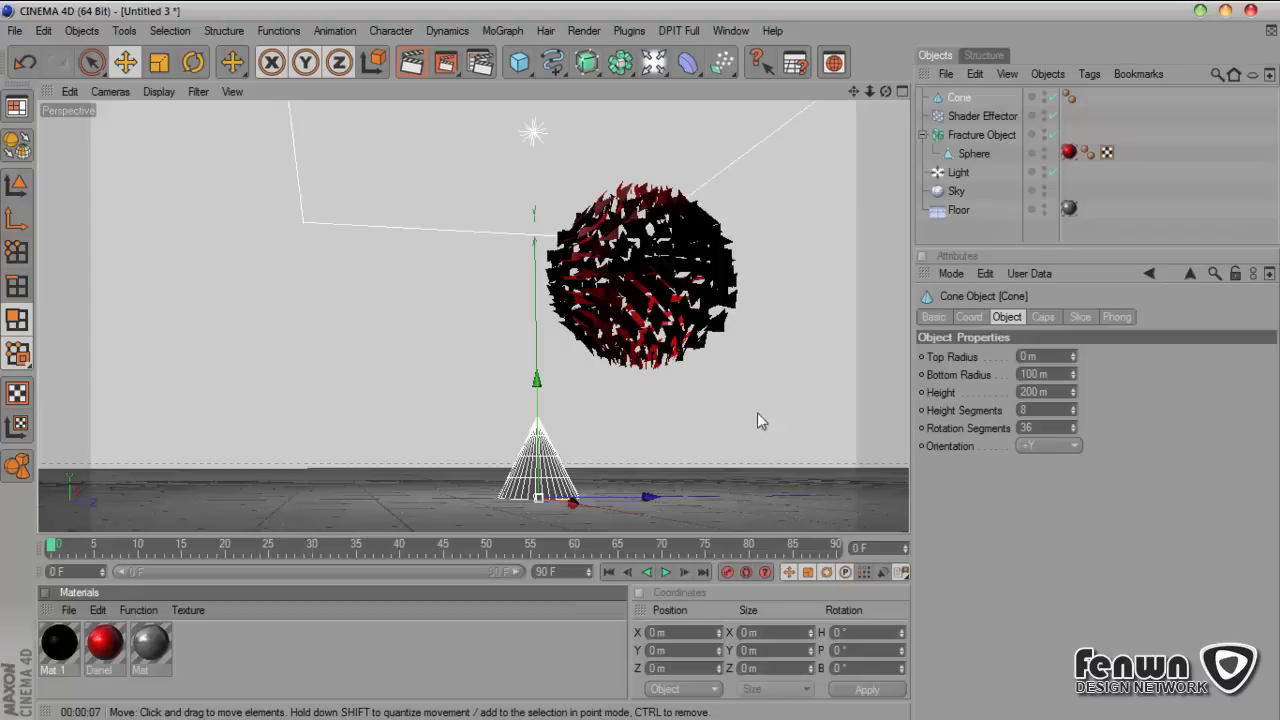
{"action": "left_click", "coordinate": [1045, 446]}
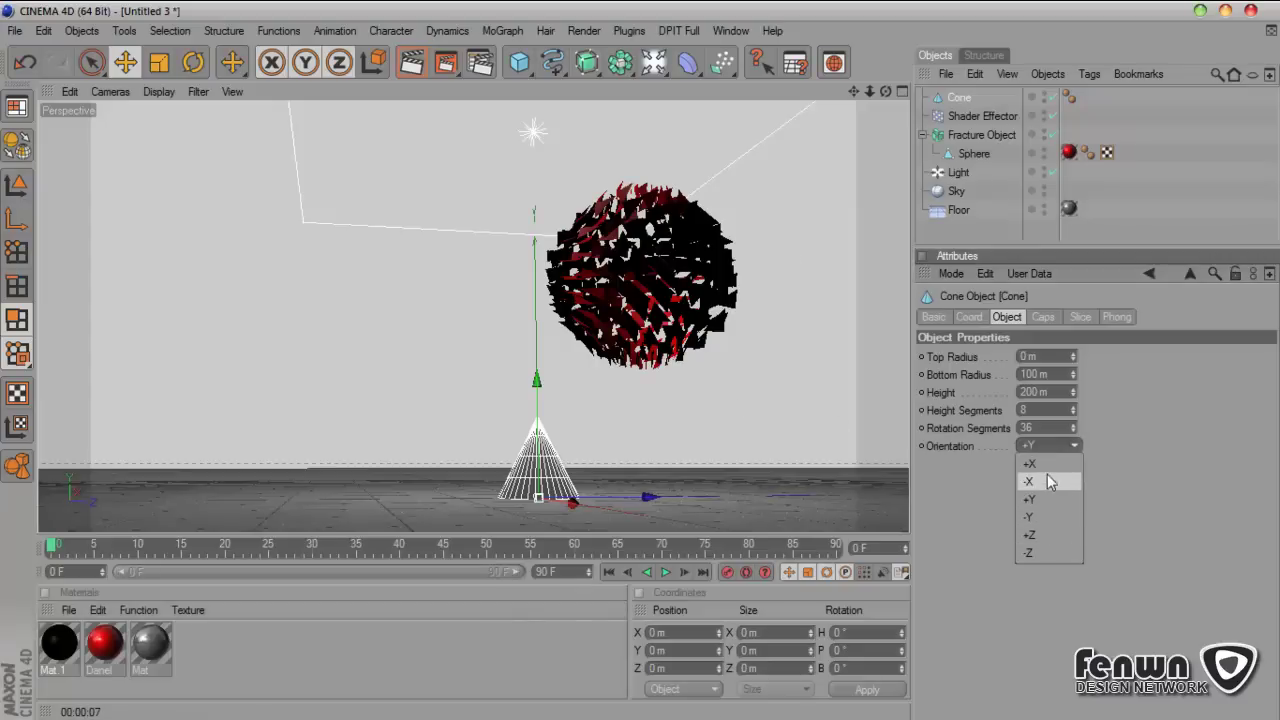
{"action": "left_click", "coordinate": [1047, 465]}
{"action": "left_click", "coordinate": [1050, 447]}
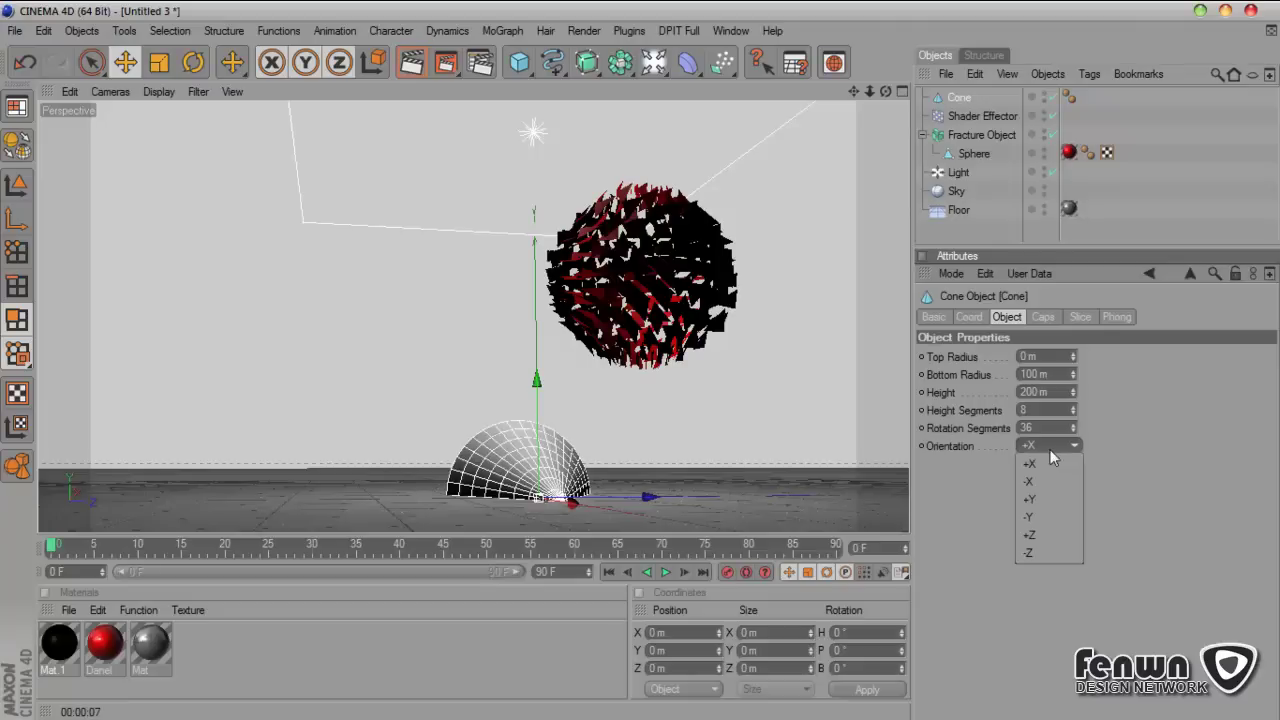
{"action": "left_click", "coordinate": [1040, 535]}
Step: Move the cone about 416 m along Z away from the sphere, and align it with the sphere's center in X and Y
{"action": "left_click_drag", "start_coordinate": [625, 493], "coordinate": [275, 497]}
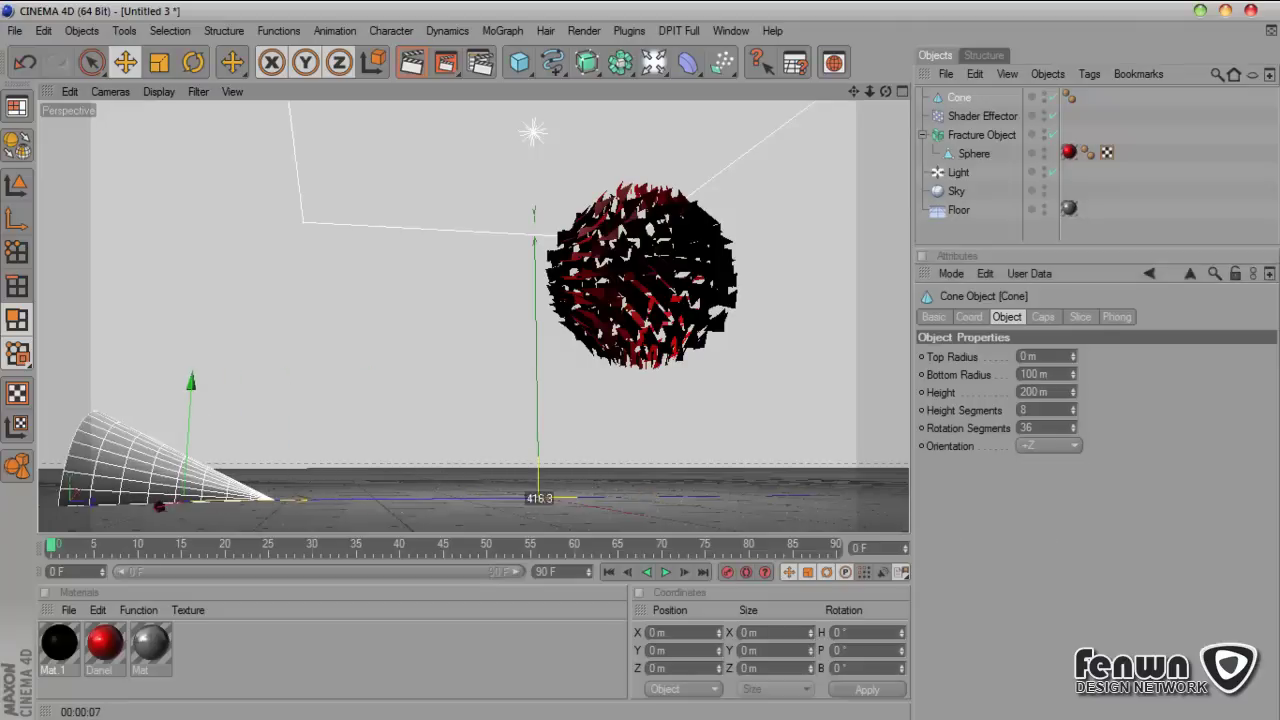
{"action": "left_click_drag", "start_coordinate": [203, 408], "coordinate": [206, 127]}
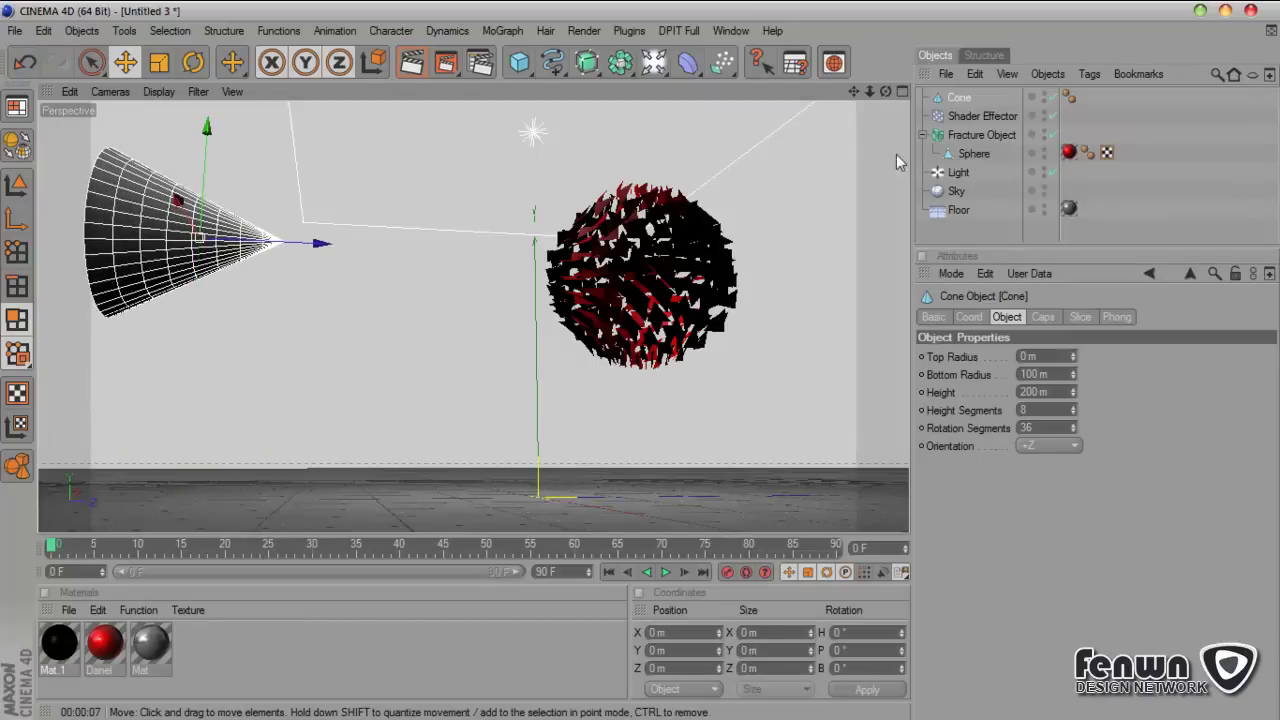
{"action": "left_click", "coordinate": [902, 92]}
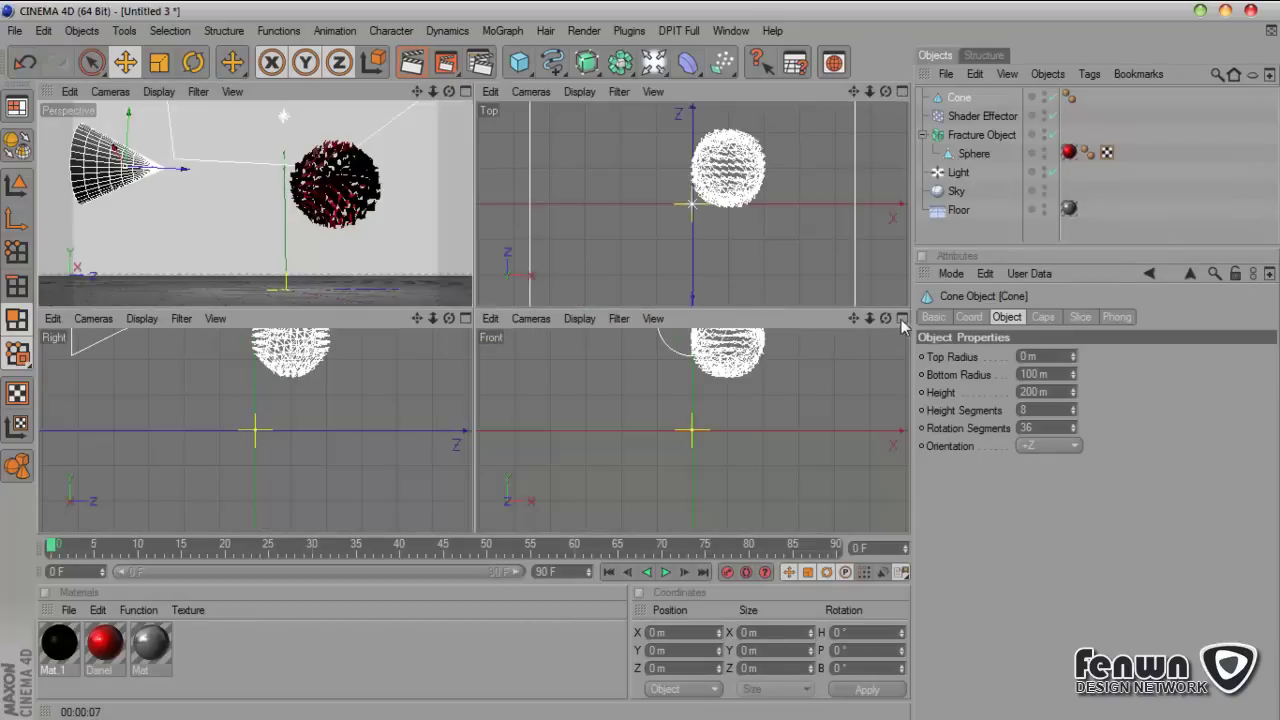
{"action": "middle_click", "coordinate": [740, 390]}
{"action": "middle_click_drag", "start_coordinate": [700, 250], "coordinate": [694, 377]}
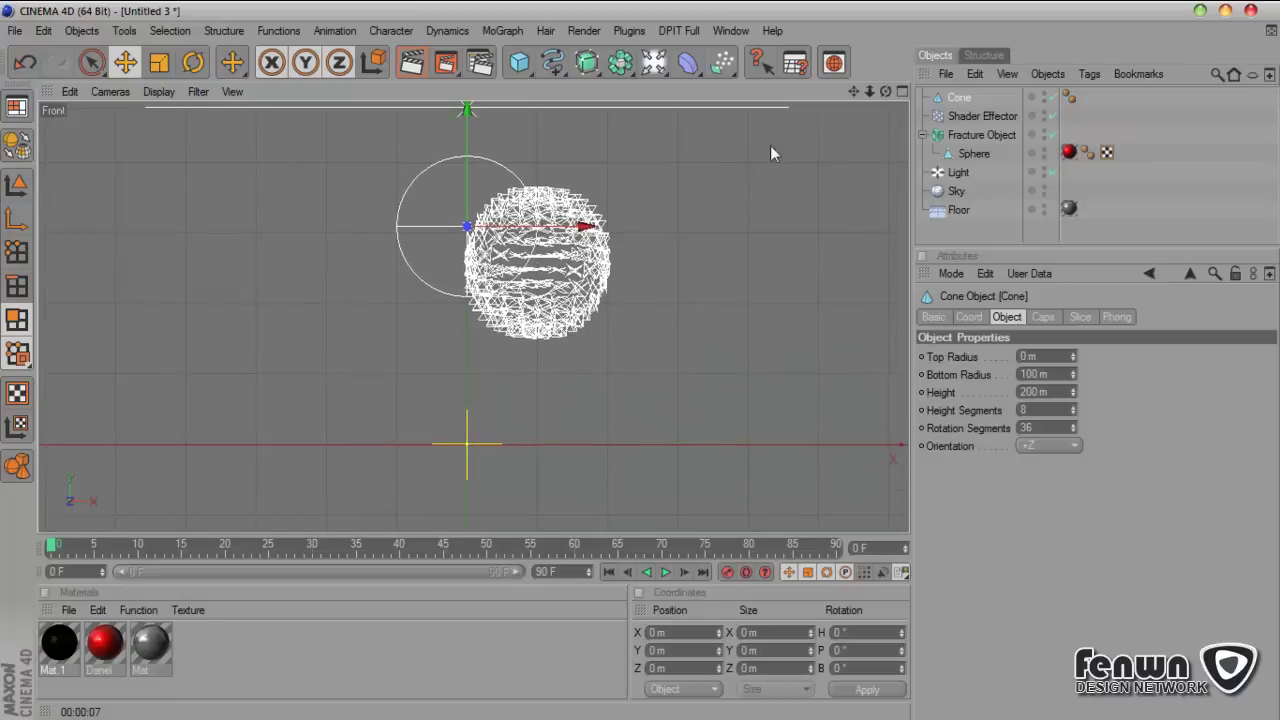
{"action": "left_click_drag", "start_coordinate": [469, 226], "coordinate": [528, 226]}
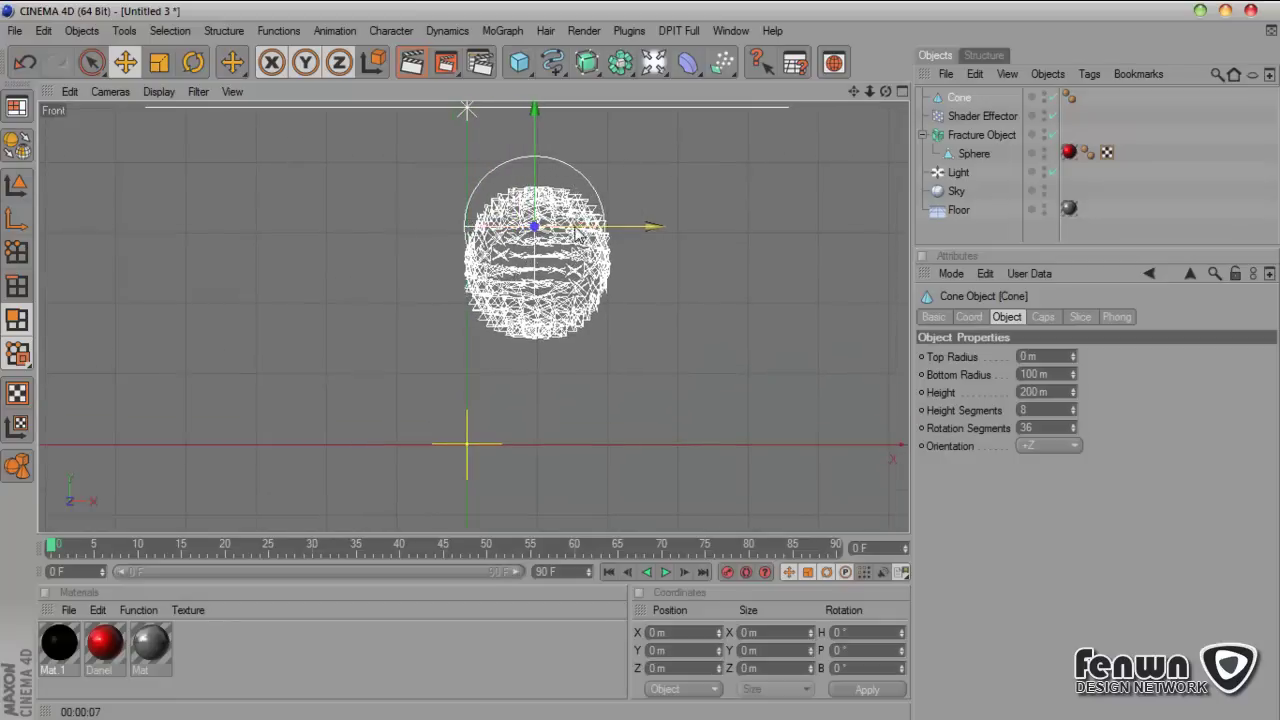
{"action": "left_click_drag", "start_coordinate": [529, 130], "coordinate": [533, 165]}
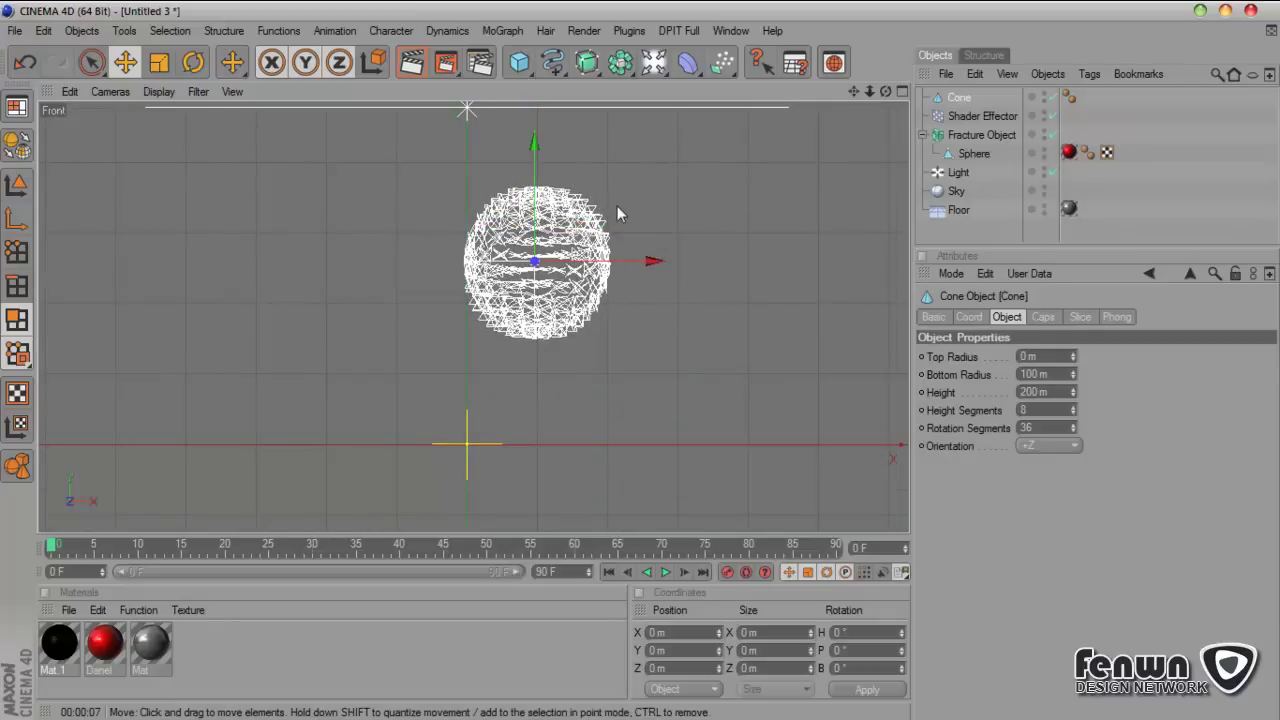
{"action": "left_click_drag", "start_coordinate": [600, 261], "coordinate": [604, 261]}
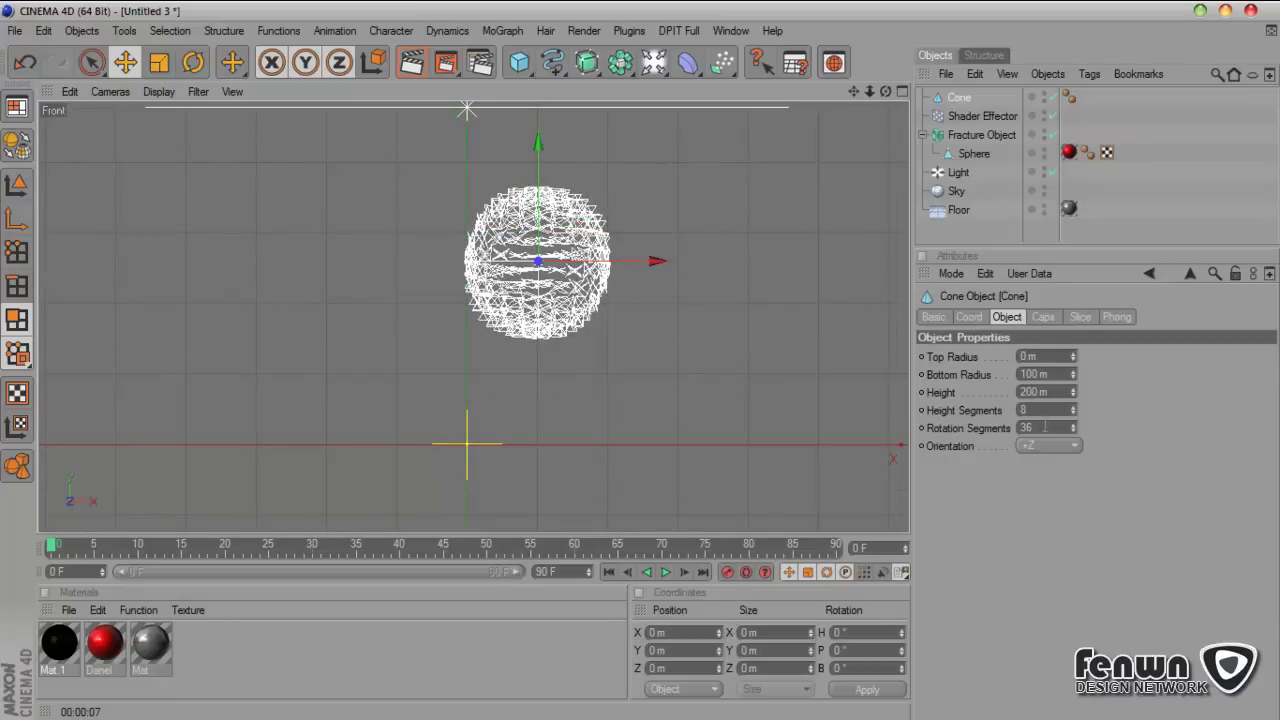
Step: Set the cone's bottom radius to 75 m and height to 154 m, and move it farther from the sphere along Z
{"action": "left_click_drag", "start_coordinate": [1072, 374], "coordinate": [1076, 410]}
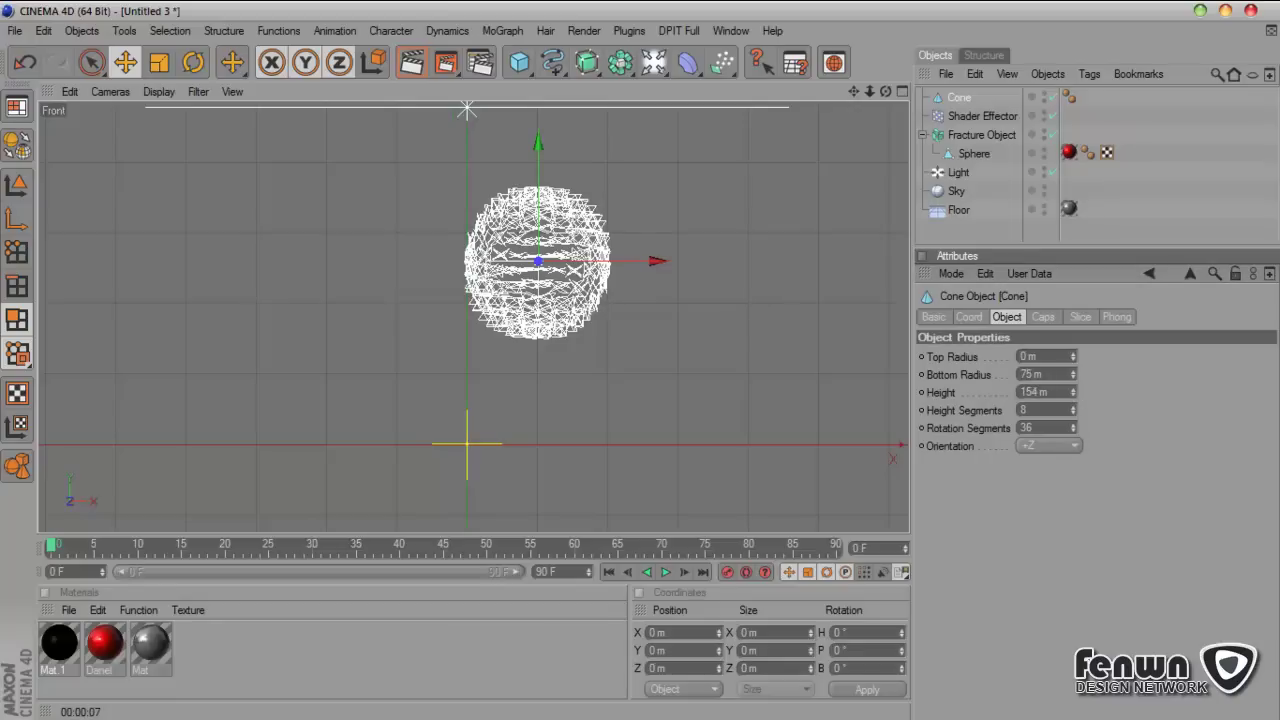
{"action": "left_click", "coordinate": [904, 93]}
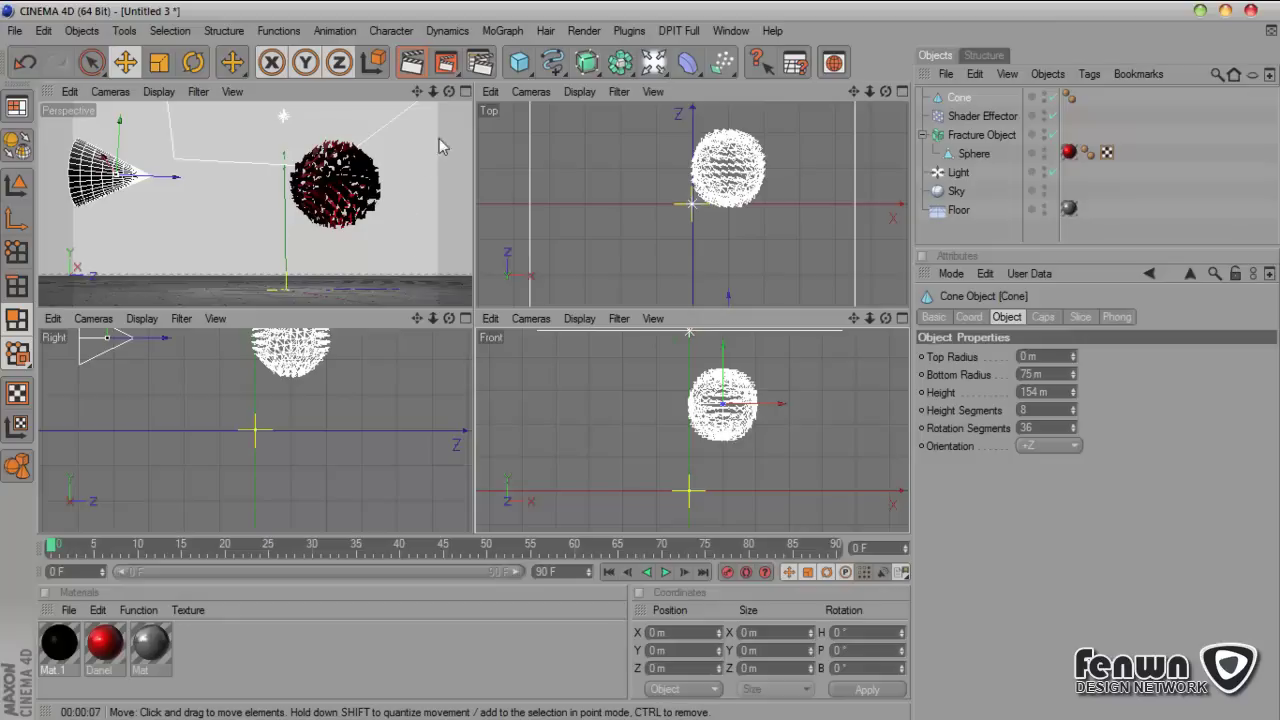
{"action": "left_click", "coordinate": [464, 104]}
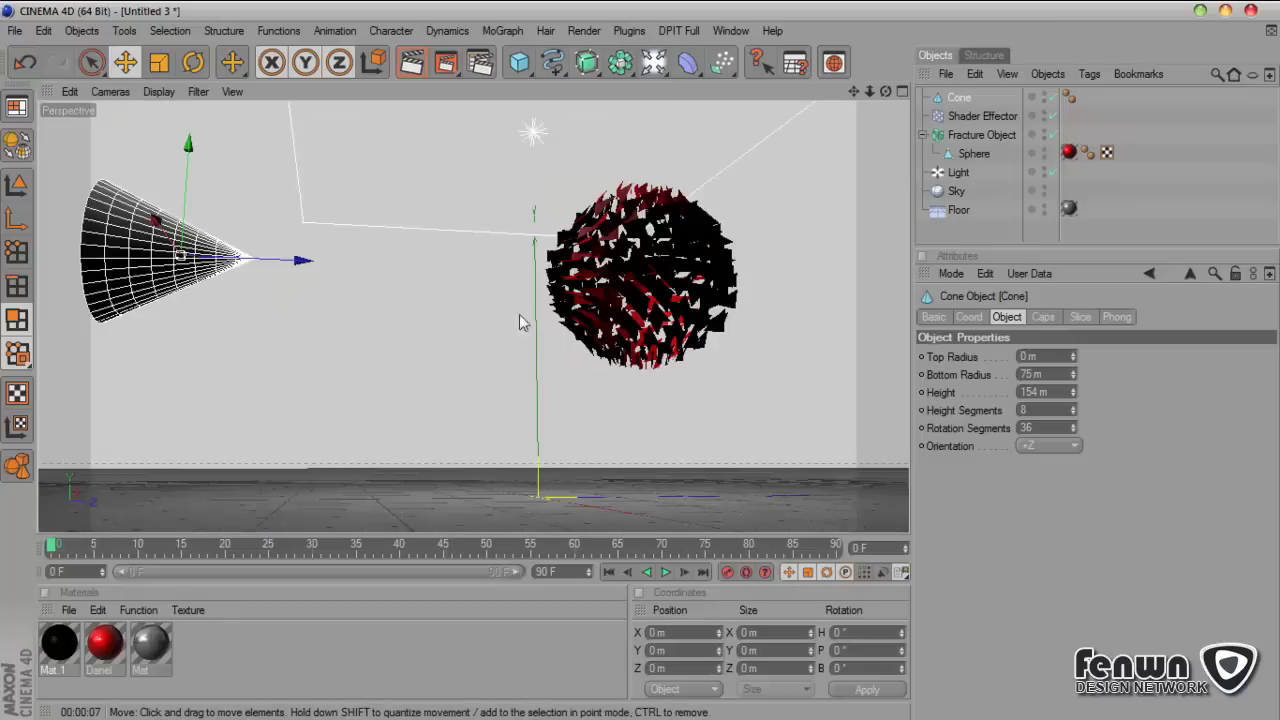
{"action": "left_click_drag", "start_coordinate": [300, 263], "coordinate": [142, 254]}
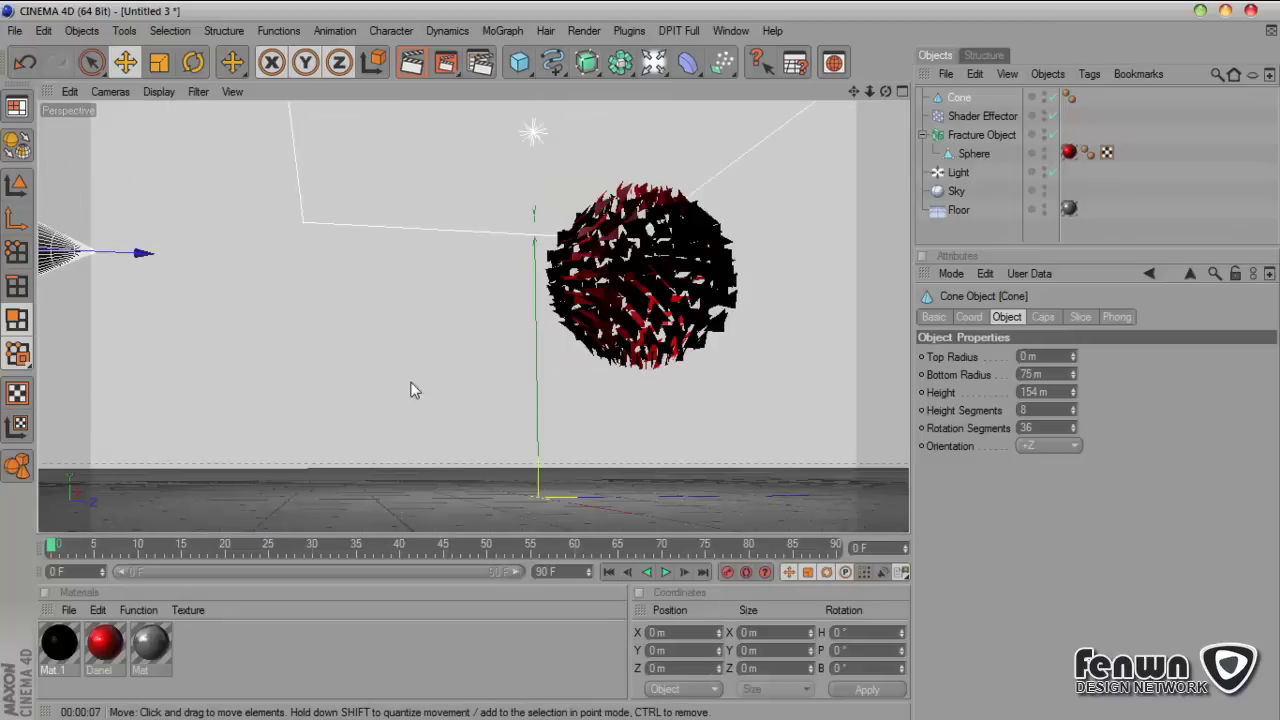
Step: Key the cone's position and rotation at frame 0, and extend the timeline and its visible range to 200 frames
{"action": "left_click", "coordinate": [824, 574]}
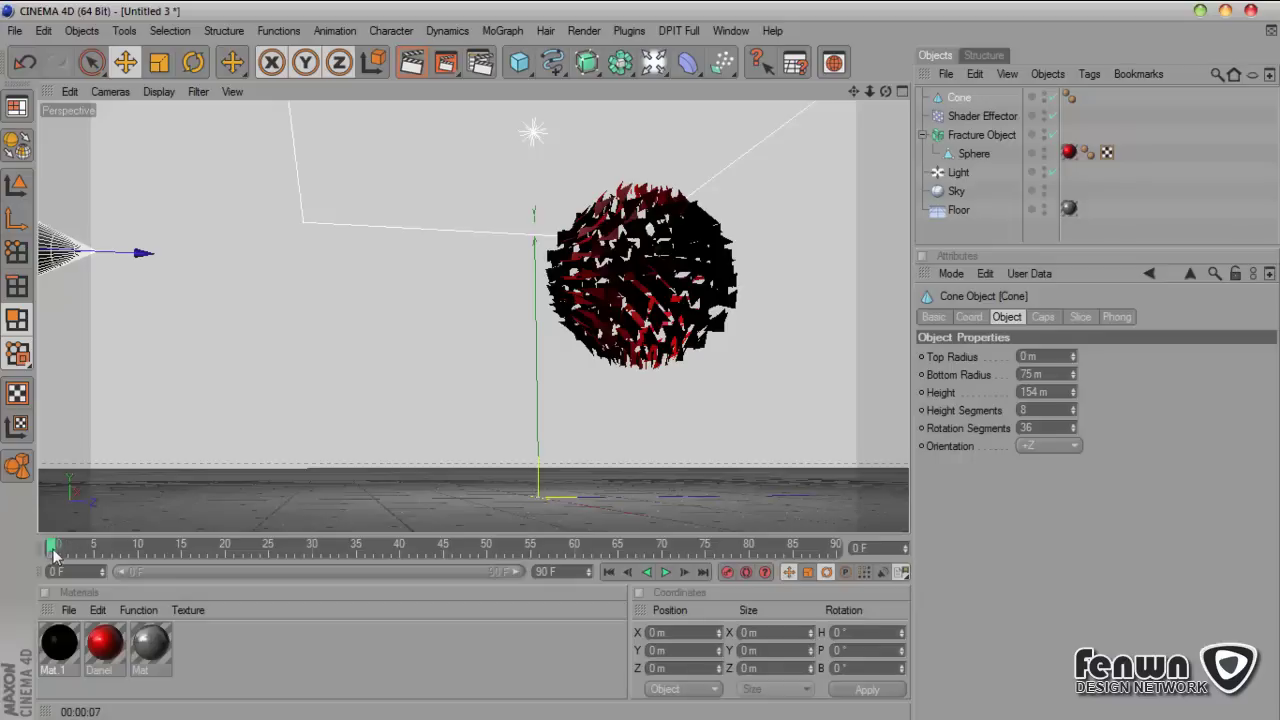
{"action": "double_click", "coordinate": [557, 572]}
{"action": "type", "text": "2500"}
{"action": "key", "text": "Left"}
{"action": "key", "text": "Left"}
{"action": "key", "text": "BackSpace"}
{"action": "key", "text": "Return"}
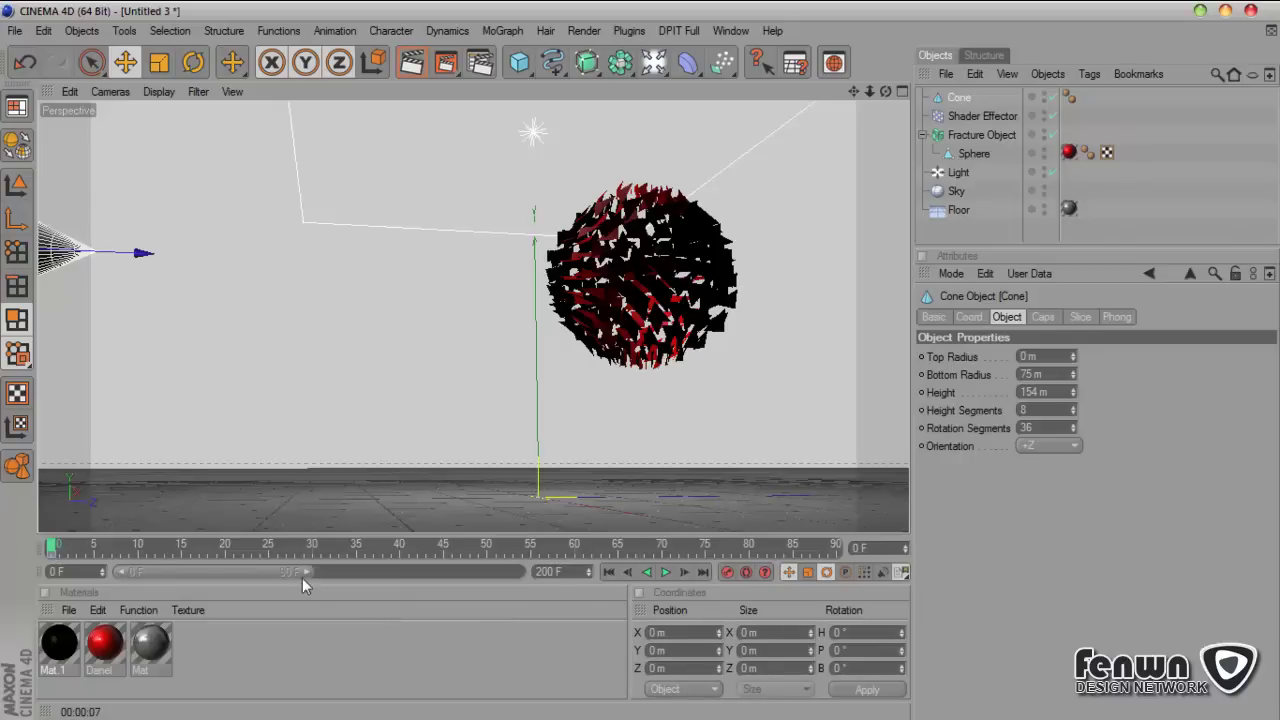
{"action": "left_click_drag", "start_coordinate": [303, 573], "coordinate": [531, 575]}
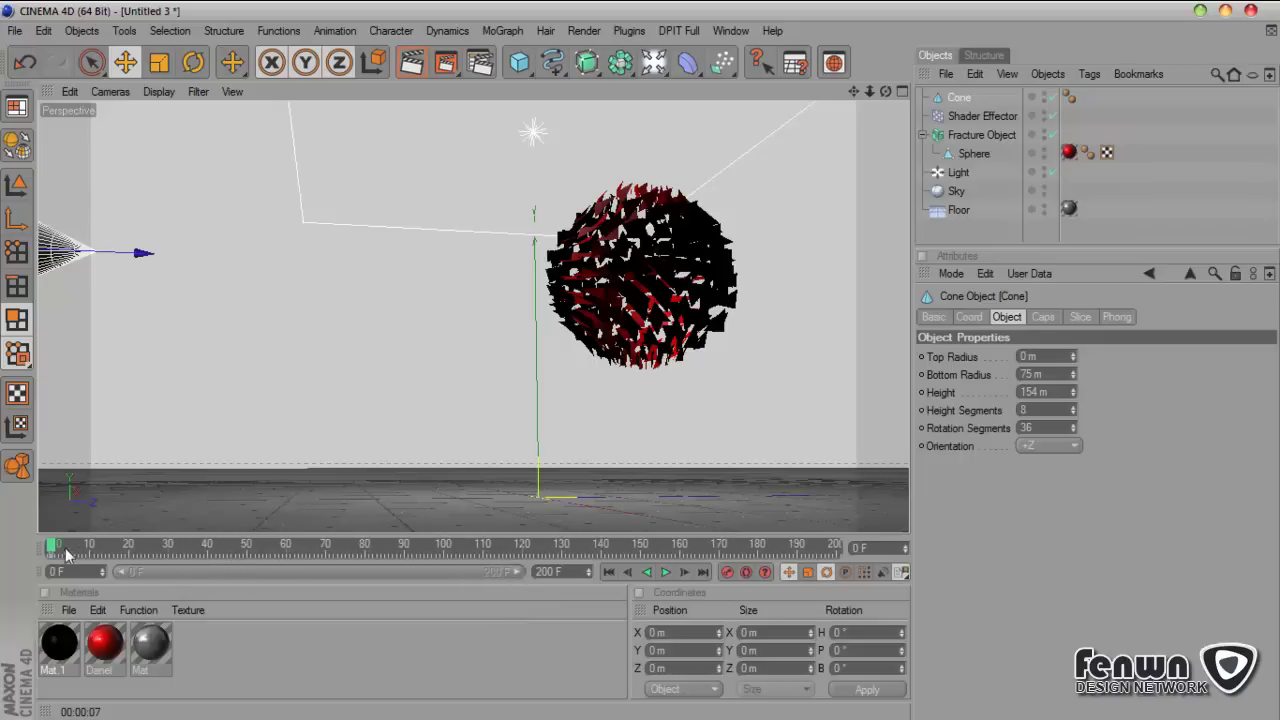
Step: At frame 100, move the cone past the sphere to about Z 531 m, set its bank rotation to 449°, and key the rotation
{"action": "left_click_drag", "start_coordinate": [53, 545], "coordinate": [444, 572]}
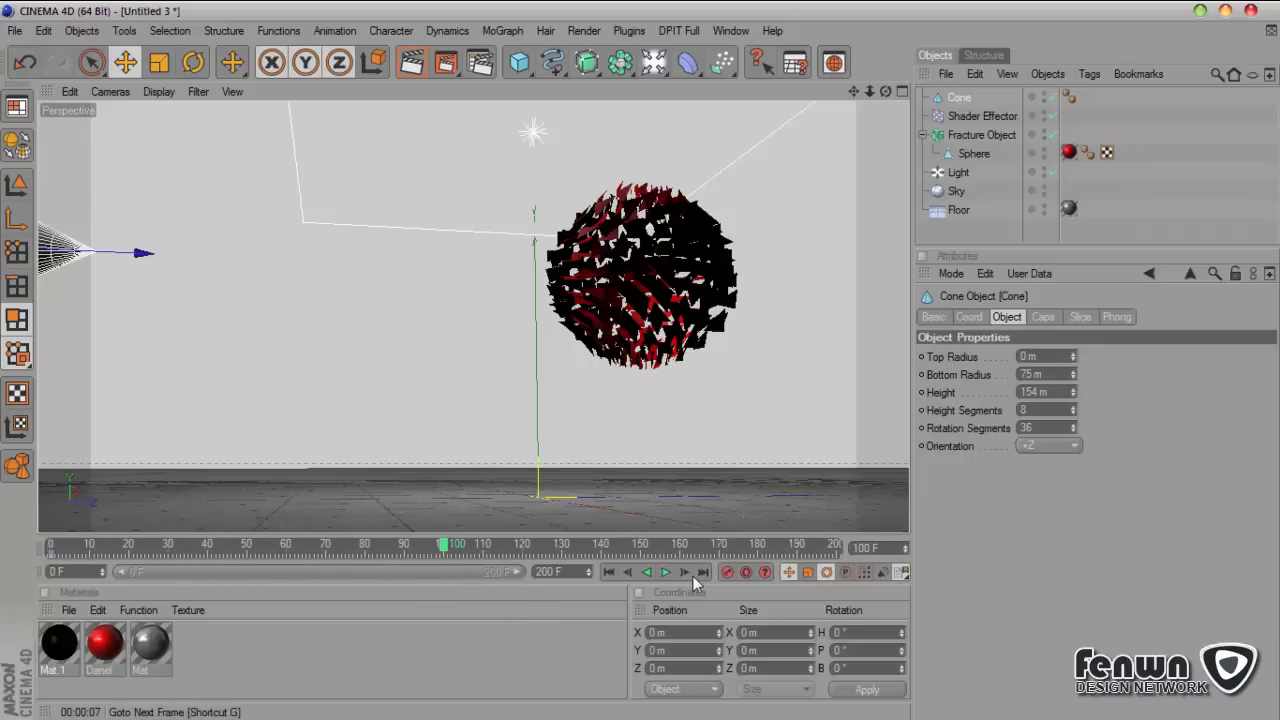
{"action": "left_click_drag", "start_coordinate": [141, 253], "coordinate": [952, 284]}
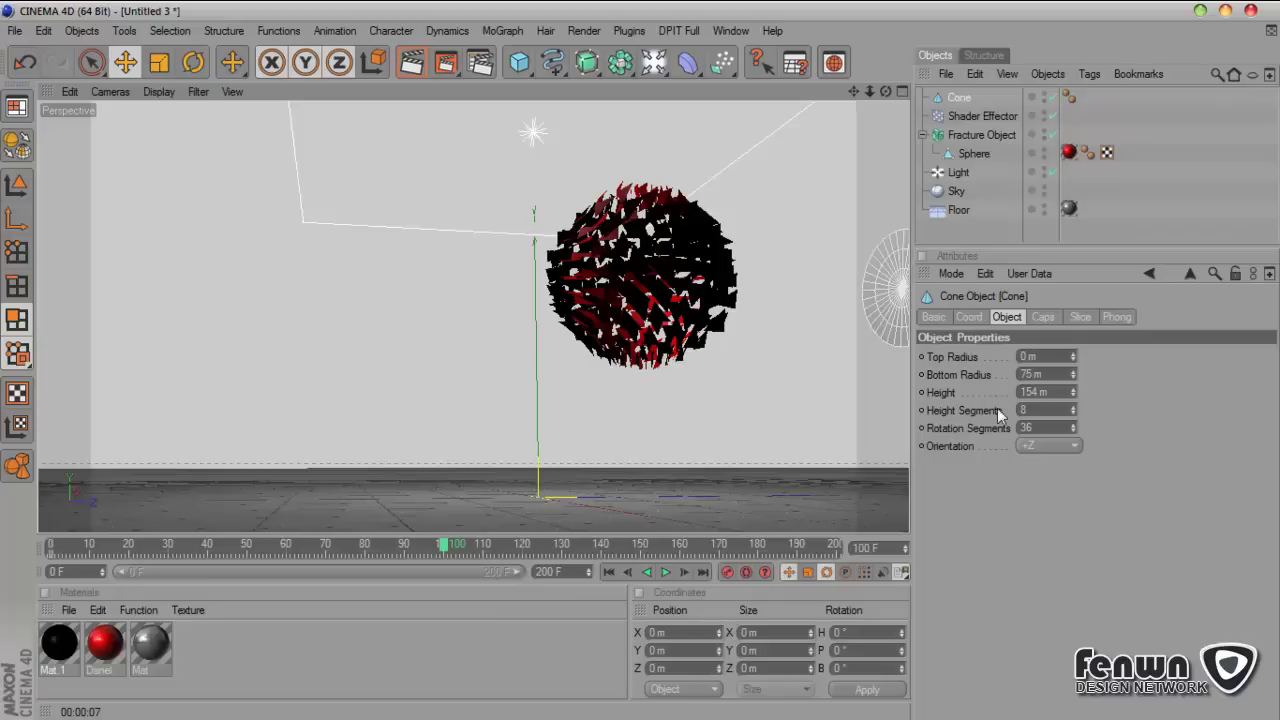
{"action": "left_click", "coordinate": [979, 318]}
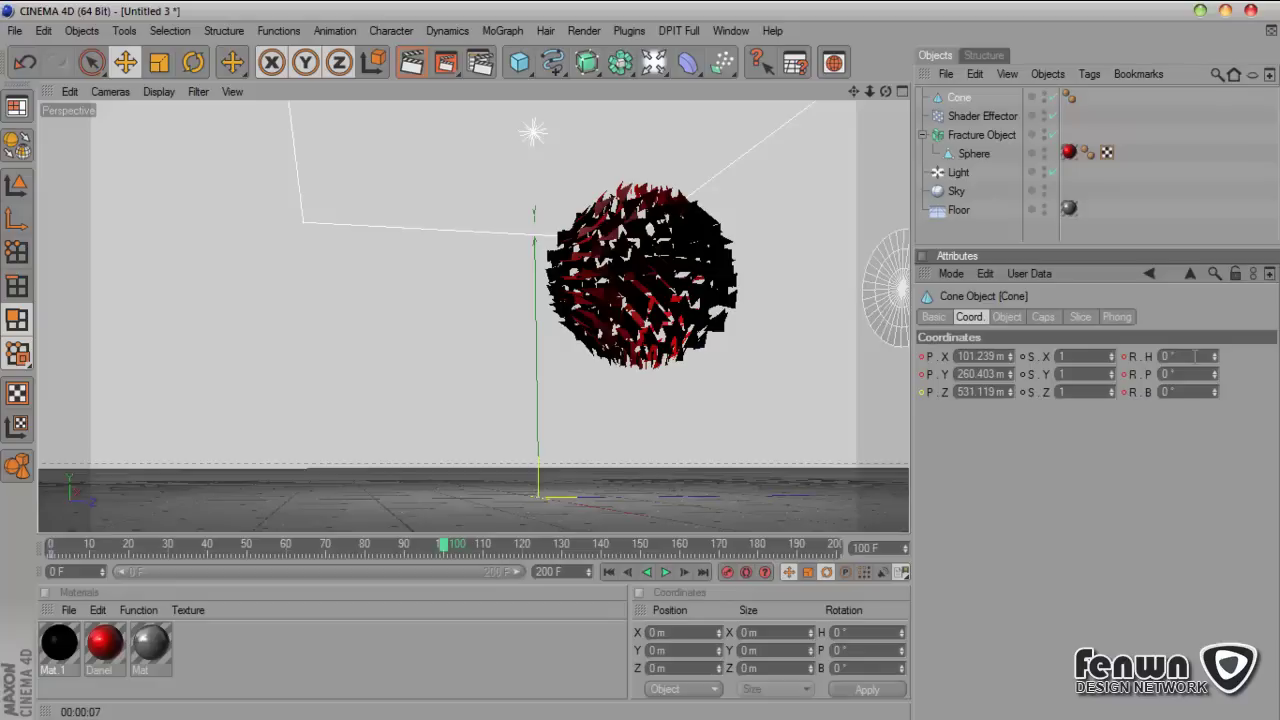
{"action": "left_click_drag", "start_coordinate": [1213, 390], "coordinate": [1278, 388]}
{"action": "right_click", "coordinate": [1128, 391]}
{"action": "left_click", "coordinate": [1159, 390]}
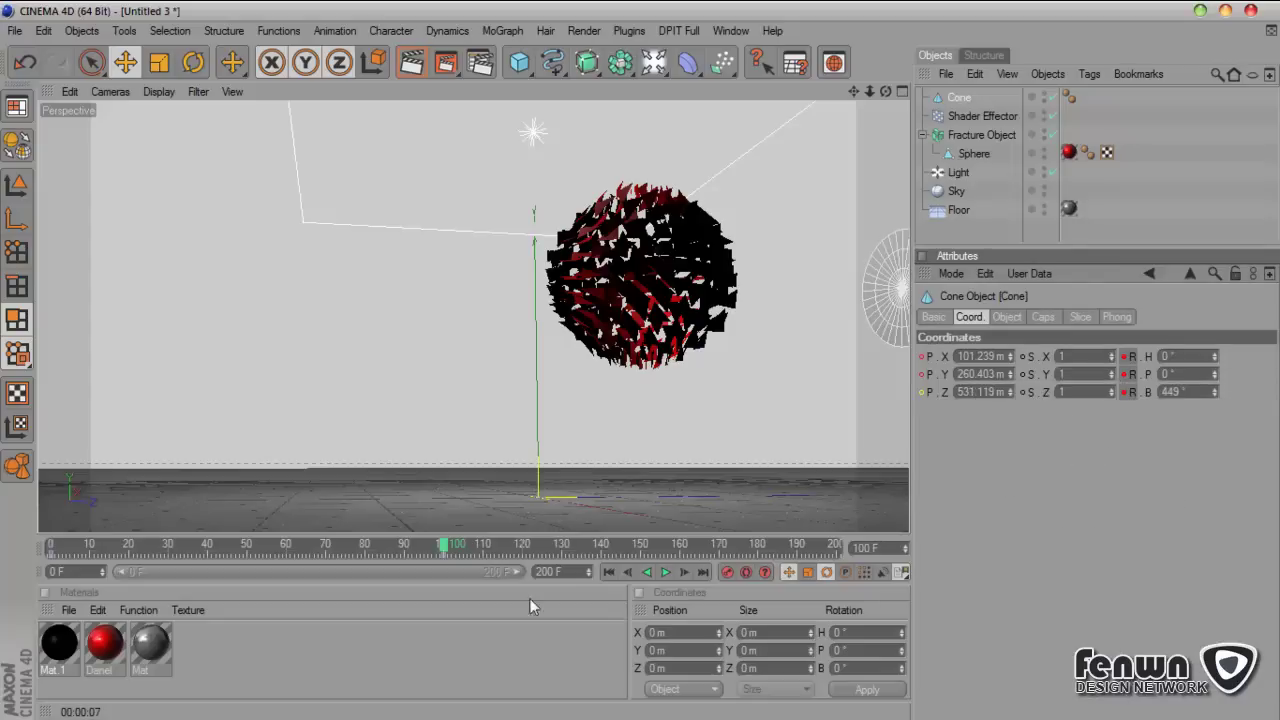
Step: Play the animation from the start to check the cone's rotation and travel
{"action": "left_click", "coordinate": [608, 572]}
{"action": "left_click", "coordinate": [665, 572]}
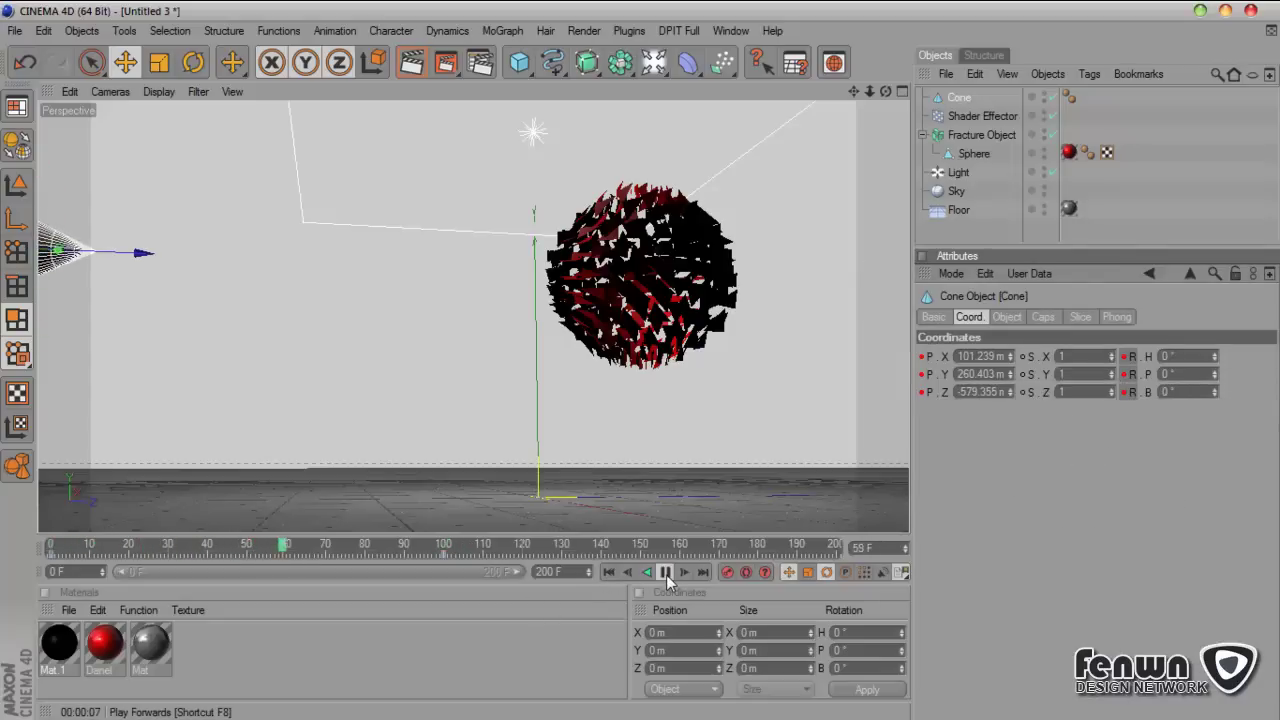
{"action": "left_click", "coordinate": [665, 572]}
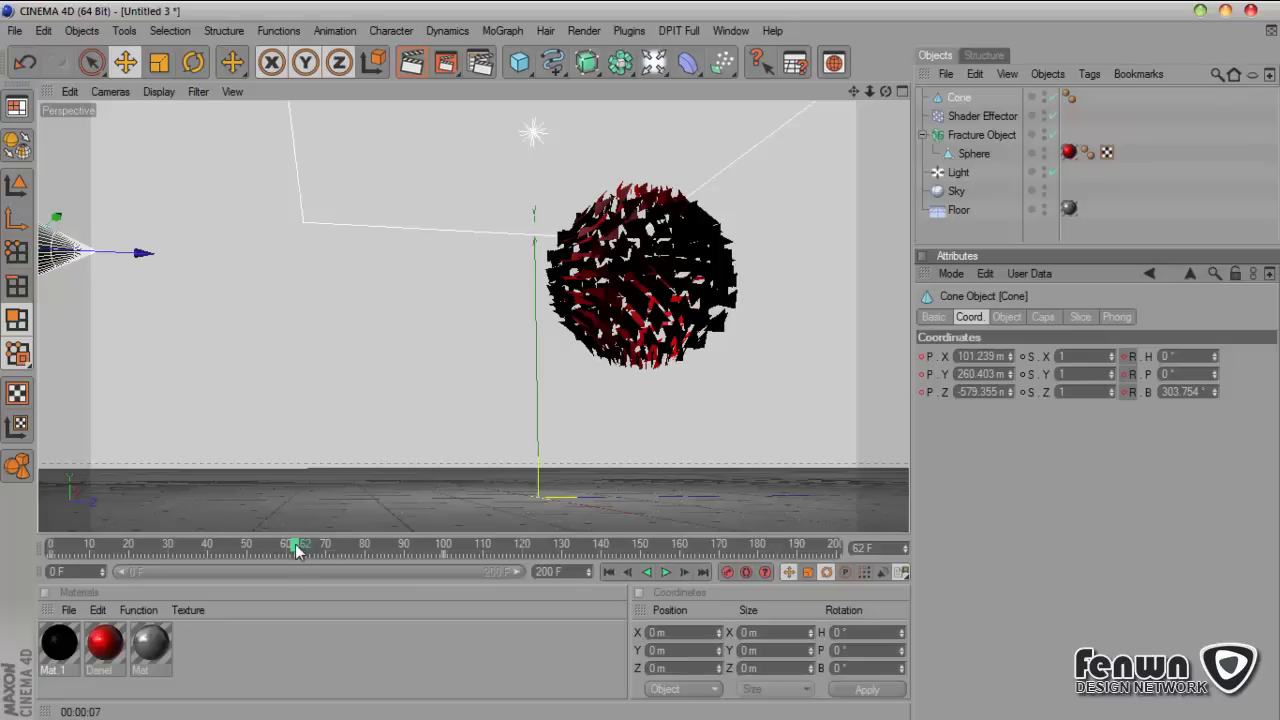
Step: At frame 100, move the cone along Z through the sphere to about 632 m and key its position
{"action": "left_click_drag", "start_coordinate": [296, 550], "coordinate": [443, 552]}
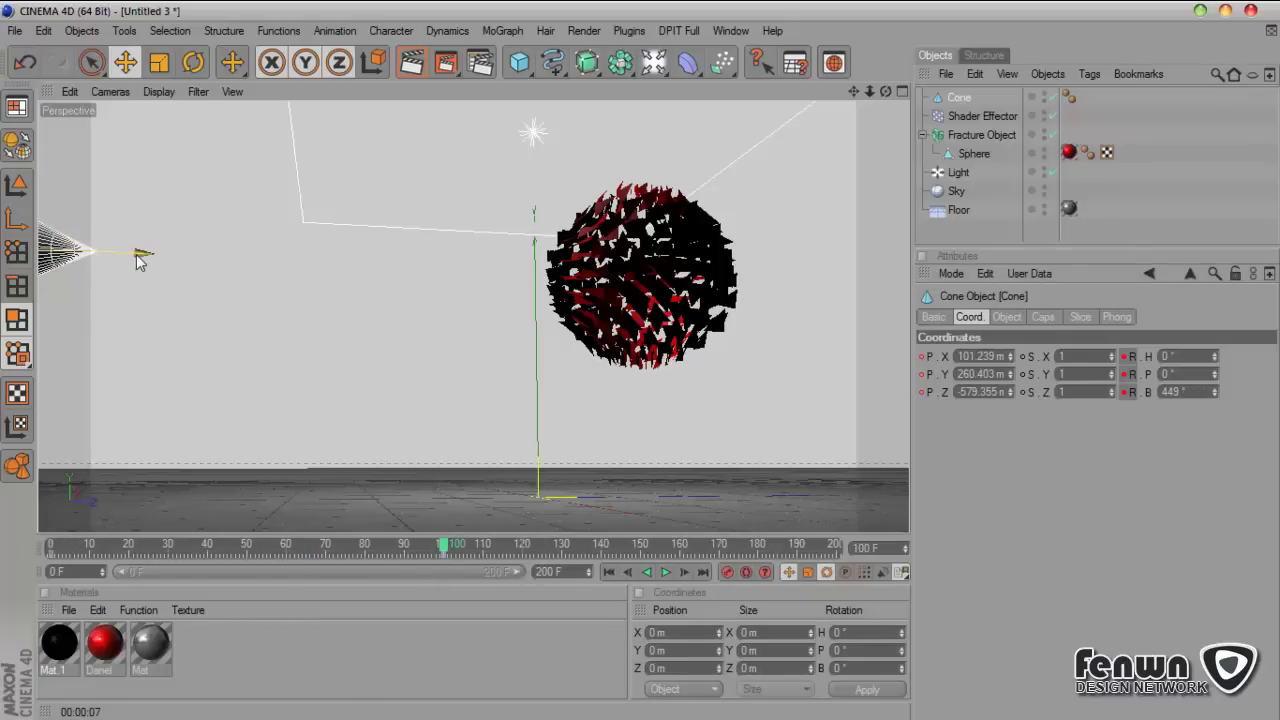
{"action": "left_click_drag", "start_coordinate": [140, 260], "coordinate": [572, 396]}
{"action": "right_click", "coordinate": [923, 391]}
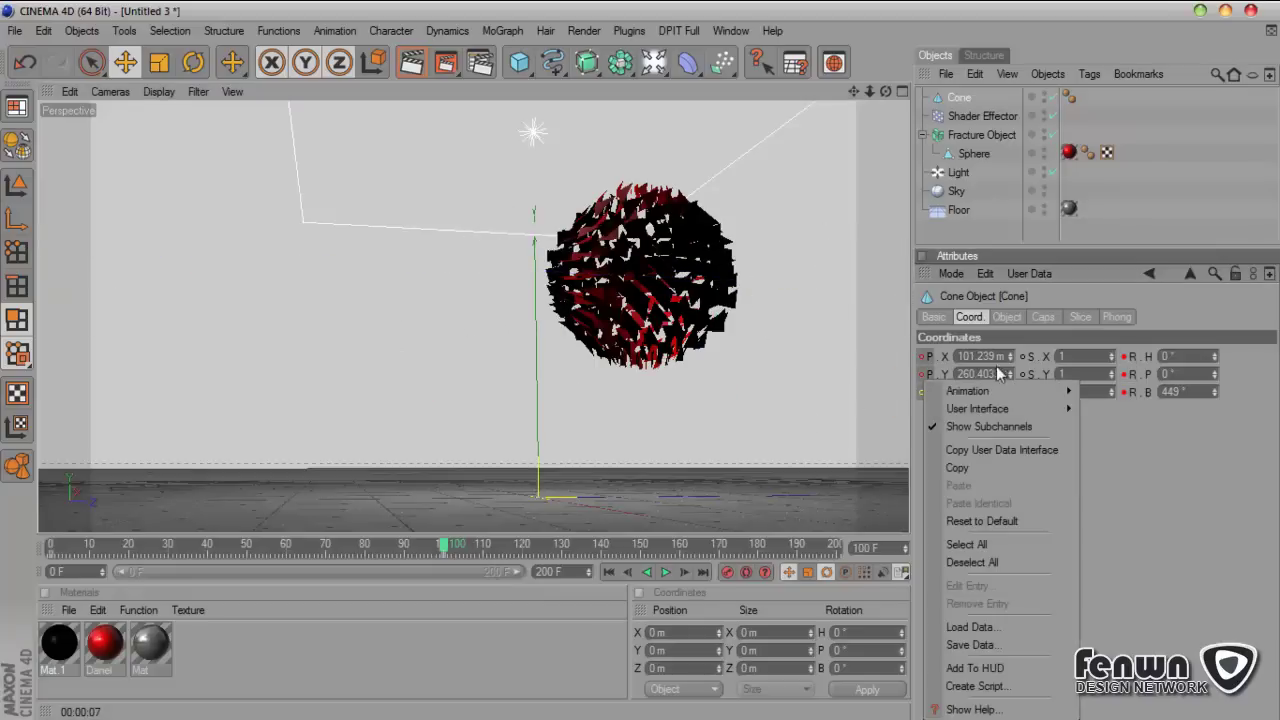
{"action": "mouse_move", "coordinate": [1010, 391]}
{"action": "left_click", "coordinate": [1121, 396]}
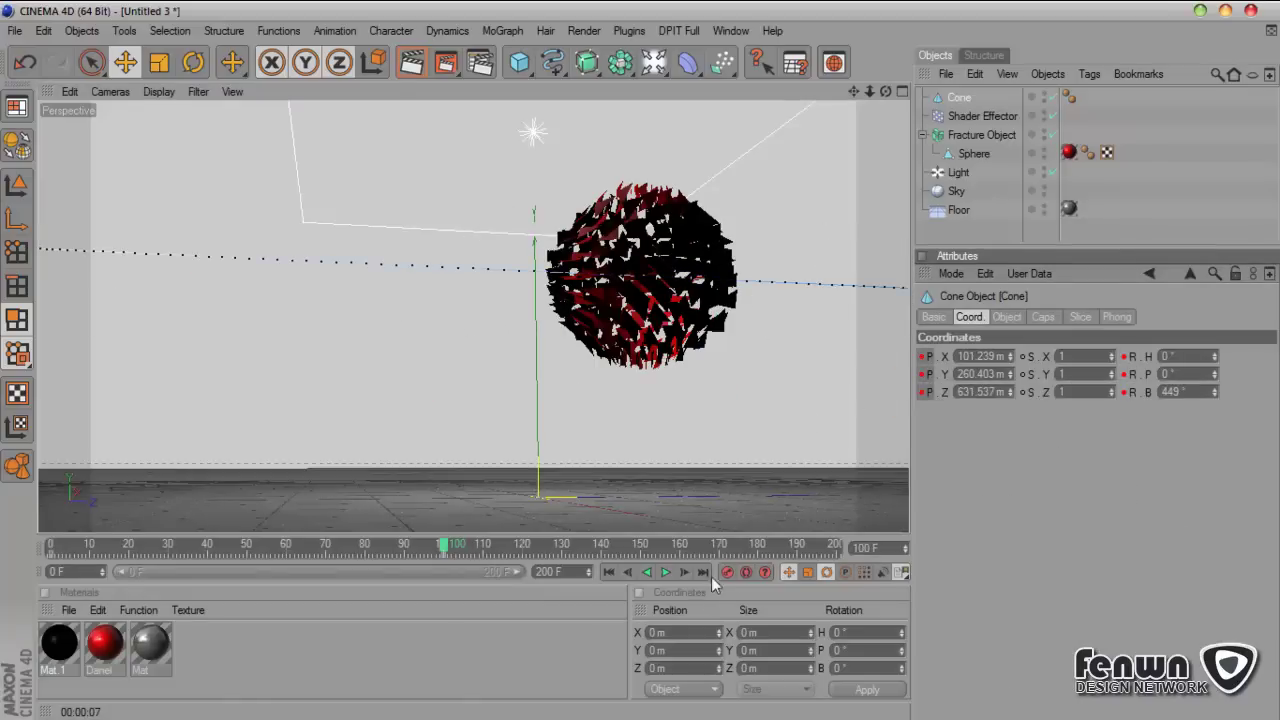
Step: Play back the cone's keyed flight through the sphere and return to frame 0
{"action": "left_click", "coordinate": [606, 571]}
{"action": "left_click", "coordinate": [665, 572]}
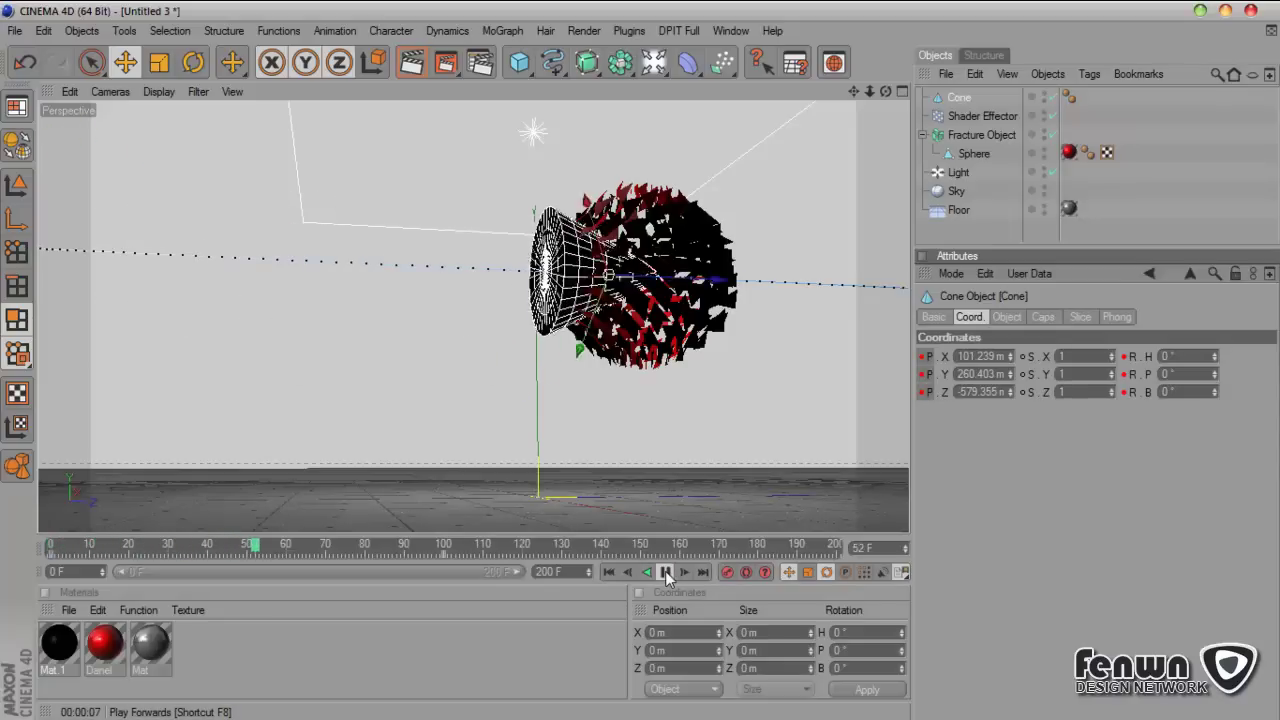
{"action": "left_click", "coordinate": [665, 572]}
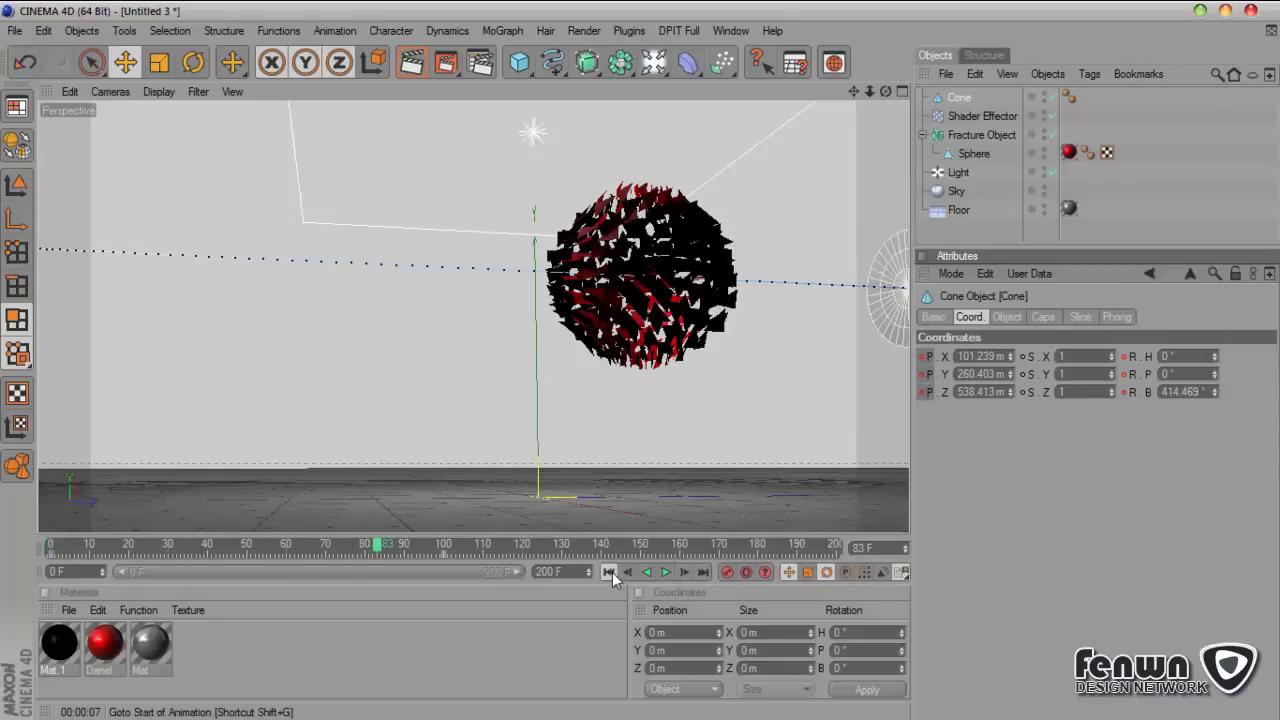
{"action": "left_click", "coordinate": [608, 571]}
Step: Add the cone to the Objects list of the Proximal shader in Mat.1's color channel
{"action": "double_click", "coordinate": [70, 652]}
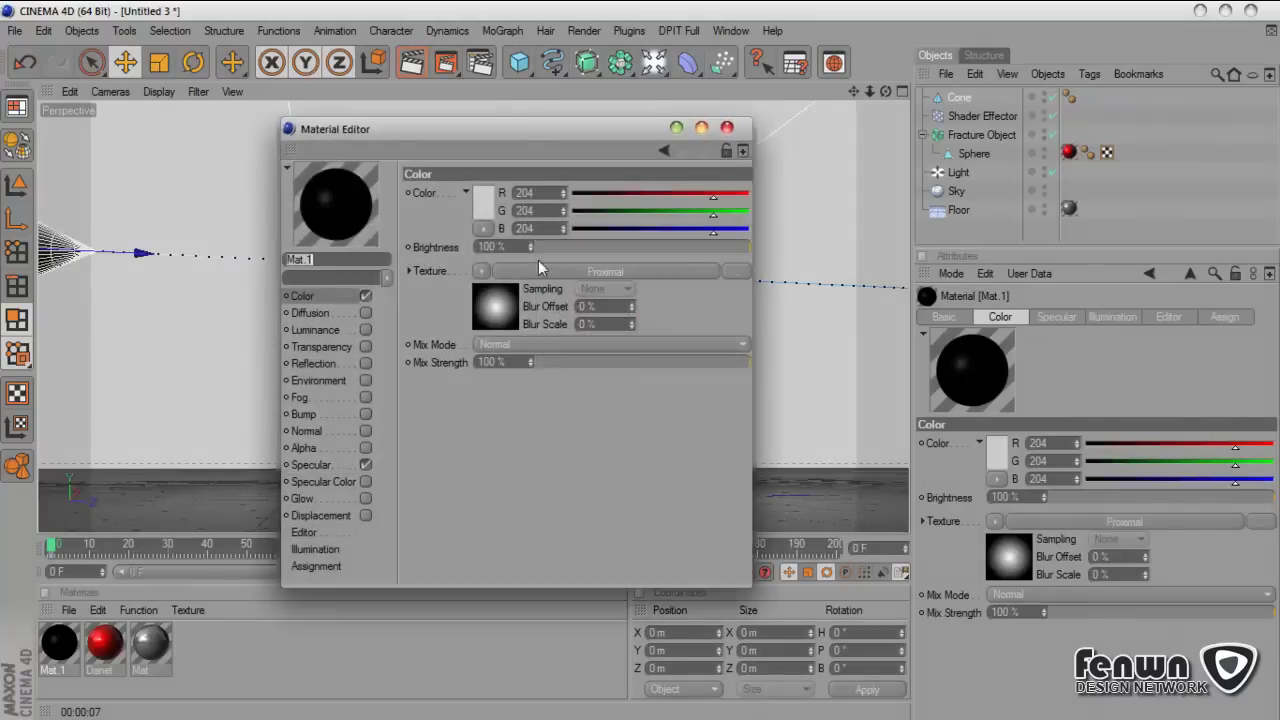
{"action": "left_click_drag", "start_coordinate": [524, 134], "coordinate": [826, 97]}
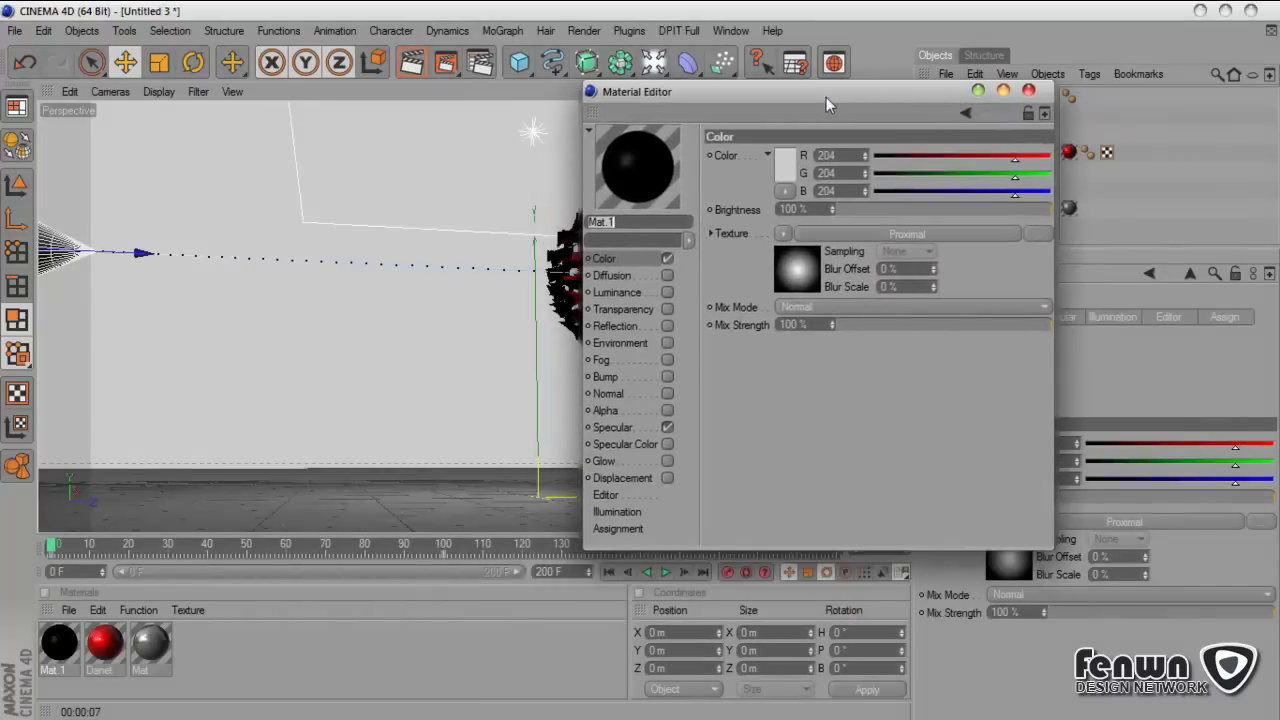
{"action": "left_click", "coordinate": [906, 238]}
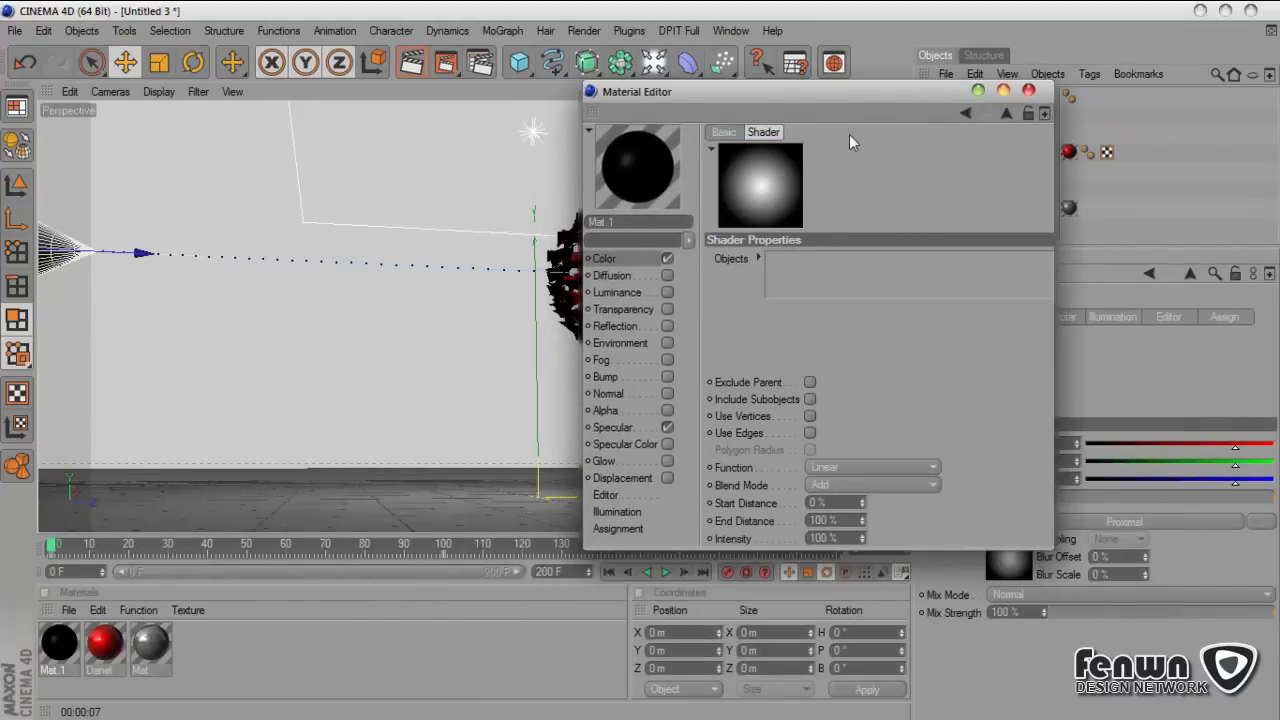
{"action": "left_click_drag", "start_coordinate": [788, 93], "coordinate": [532, 125]}
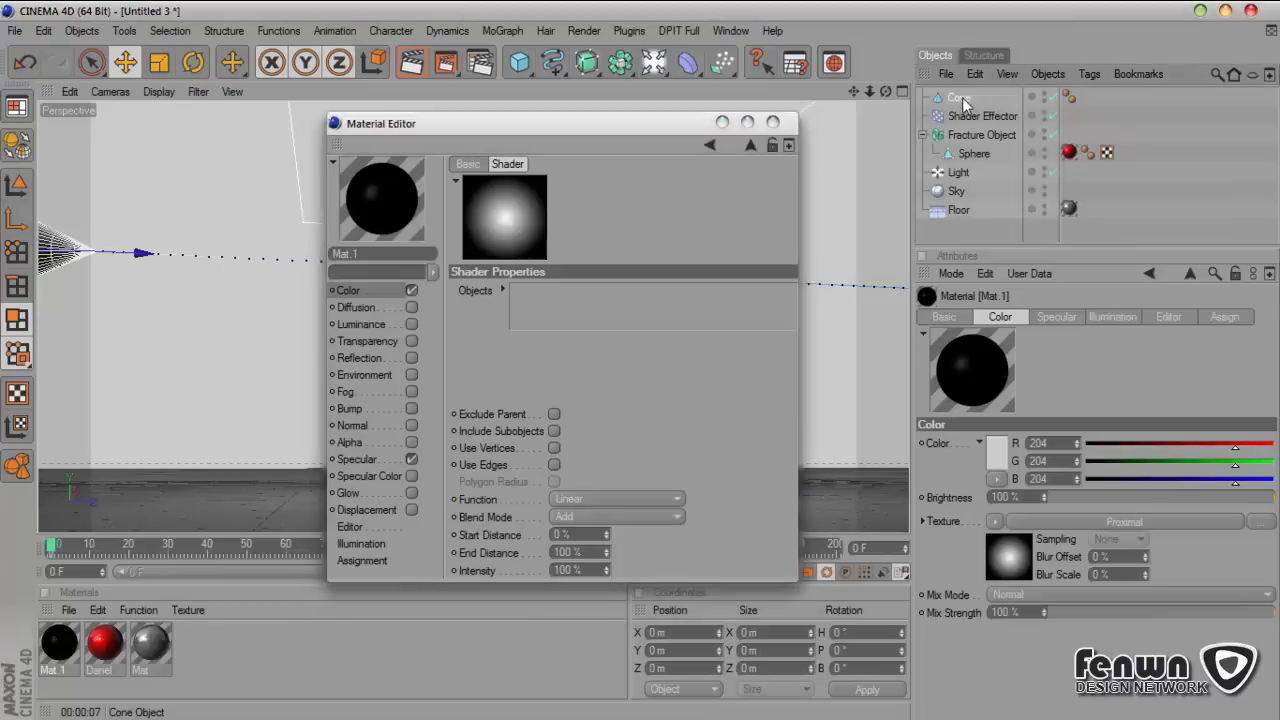
{"action": "left_click_drag", "start_coordinate": [963, 99], "coordinate": [575, 307]}
{"action": "left_click", "coordinate": [773, 121]}
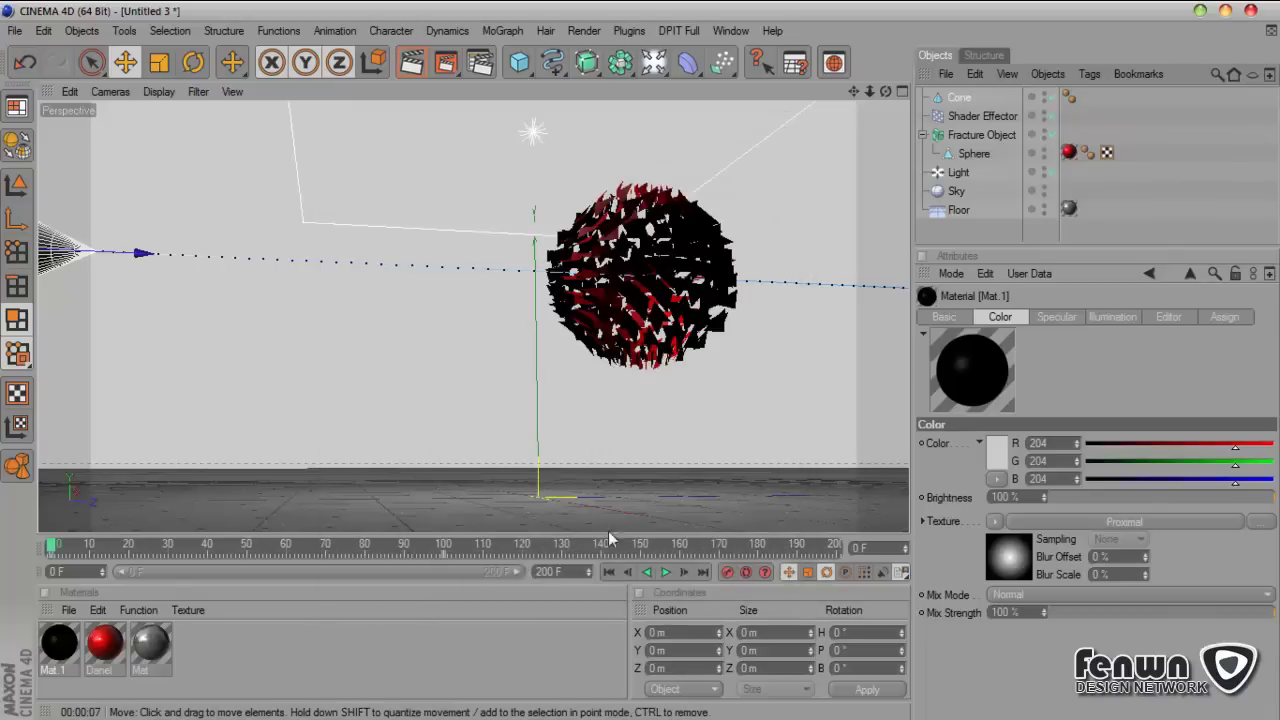
Step: Play the animation to test the Proximal shader's effect on the sphere, and return to frame 0
{"action": "left_click", "coordinate": [664, 572]}
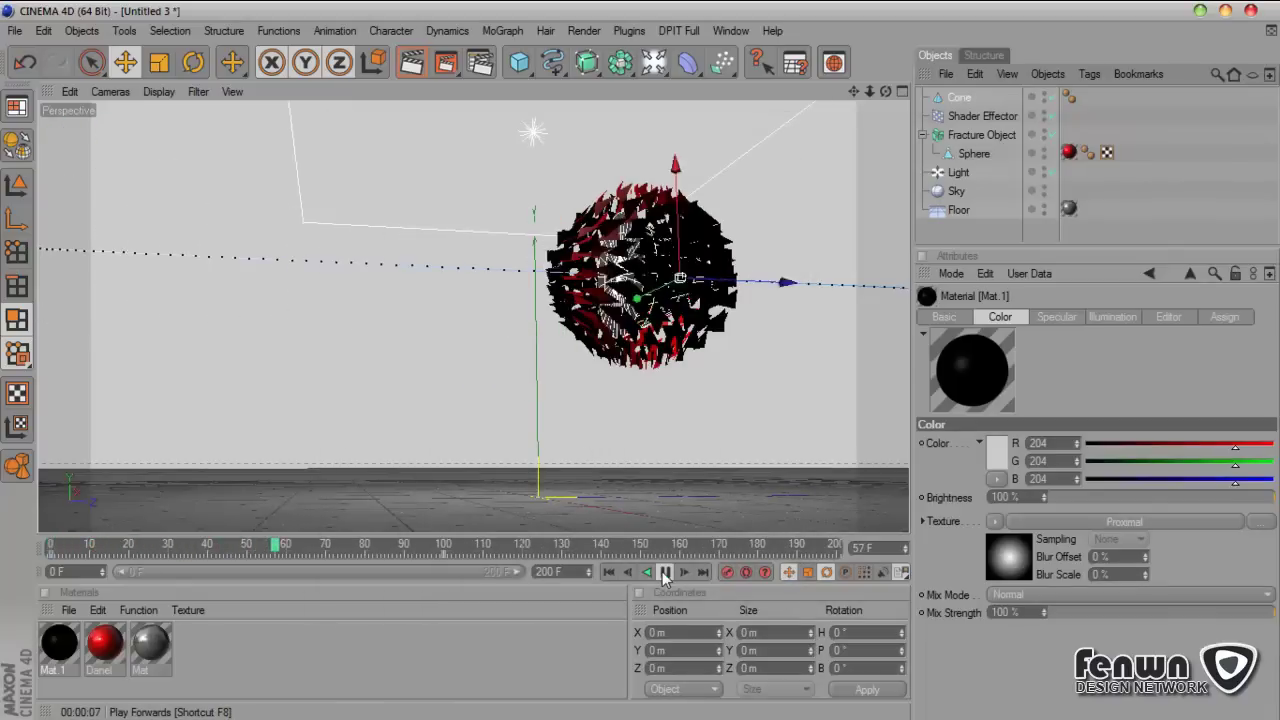
{"action": "left_click", "coordinate": [664, 572]}
{"action": "left_click", "coordinate": [609, 574]}
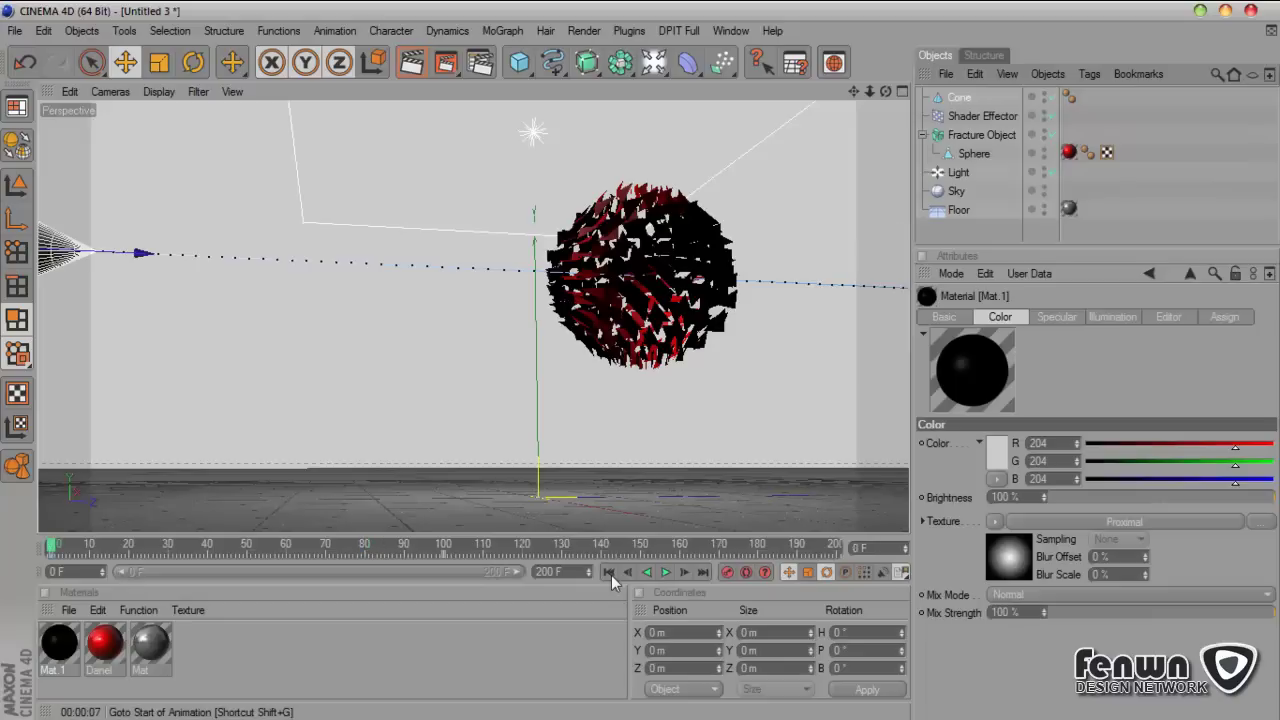
Step: Apply Mat.1 to the Fracture Object and test the animation from frame 0
{"action": "left_click_drag", "start_coordinate": [72, 650], "coordinate": [972, 150]}
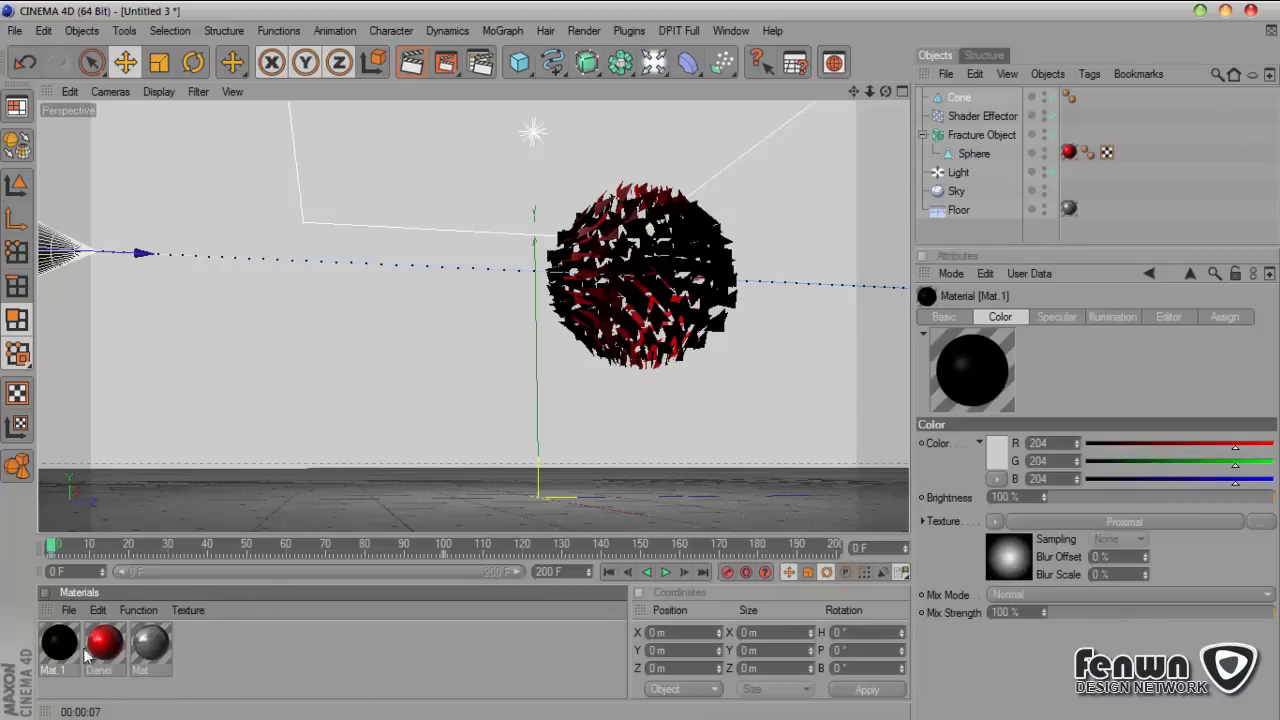
{"action": "left_click_drag", "start_coordinate": [66, 648], "coordinate": [999, 134]}
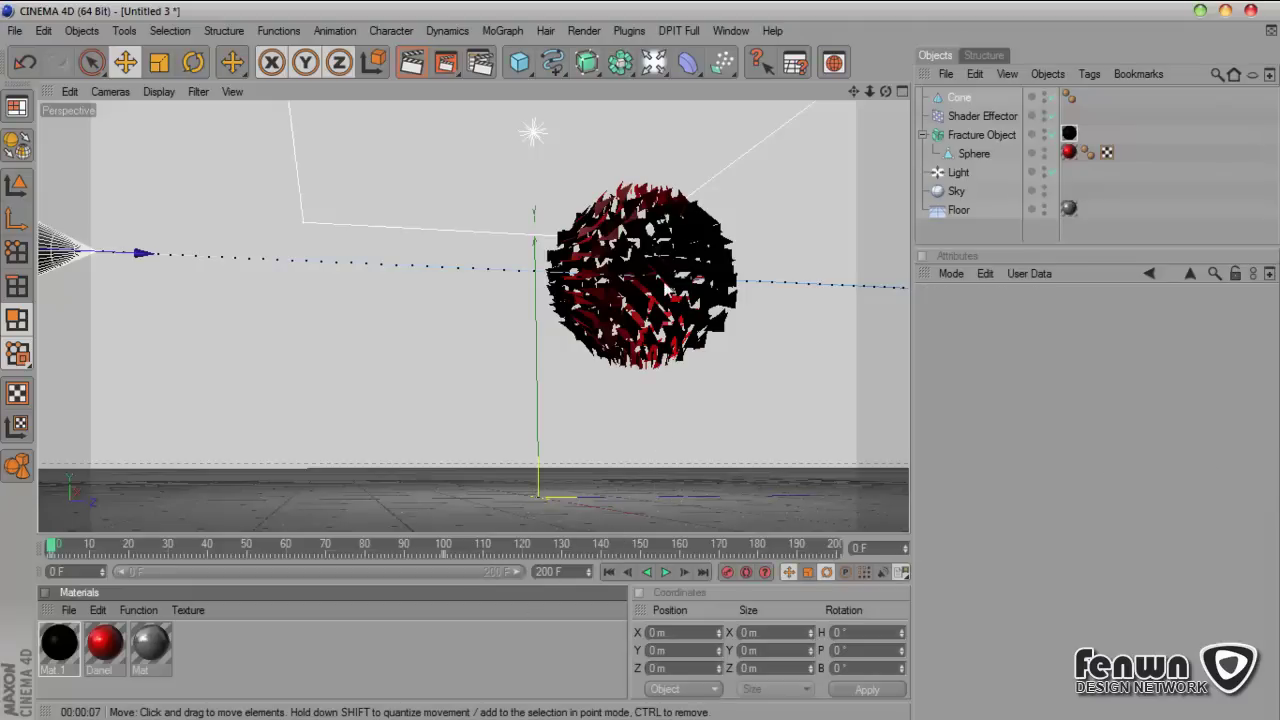
{"action": "left_click", "coordinate": [665, 572]}
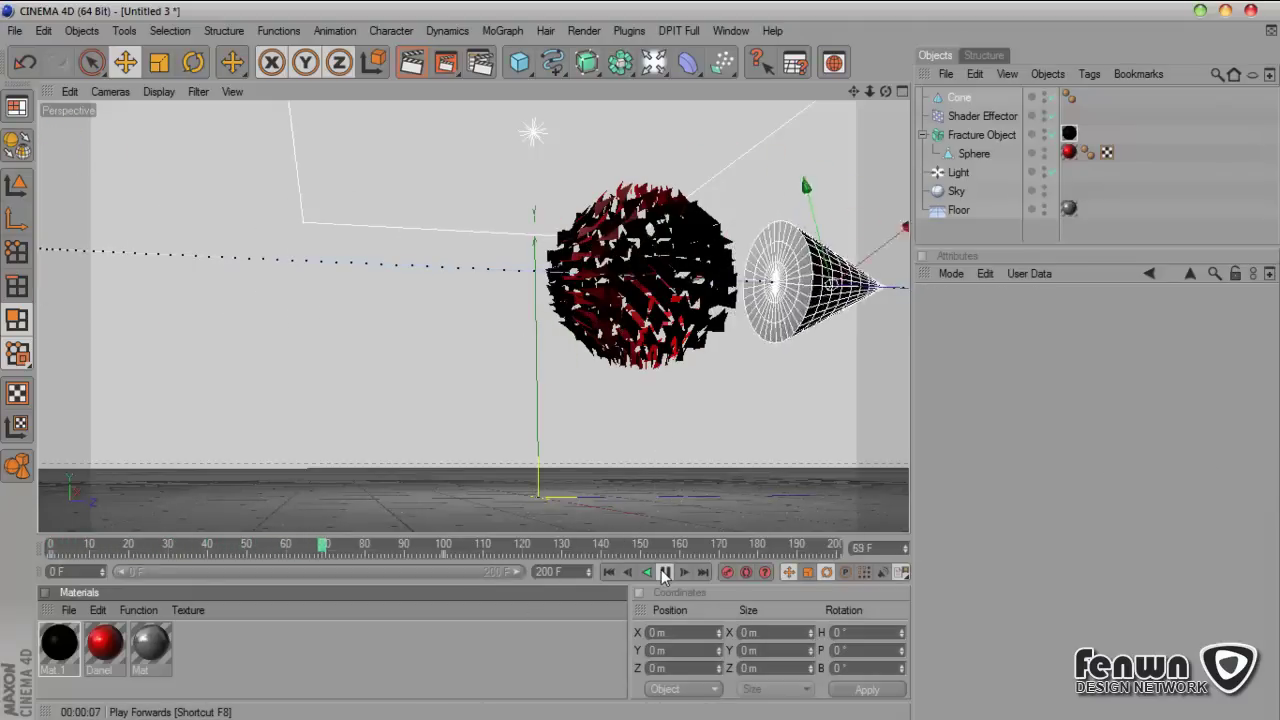
{"action": "left_click", "coordinate": [665, 572]}
{"action": "left_click", "coordinate": [609, 572]}
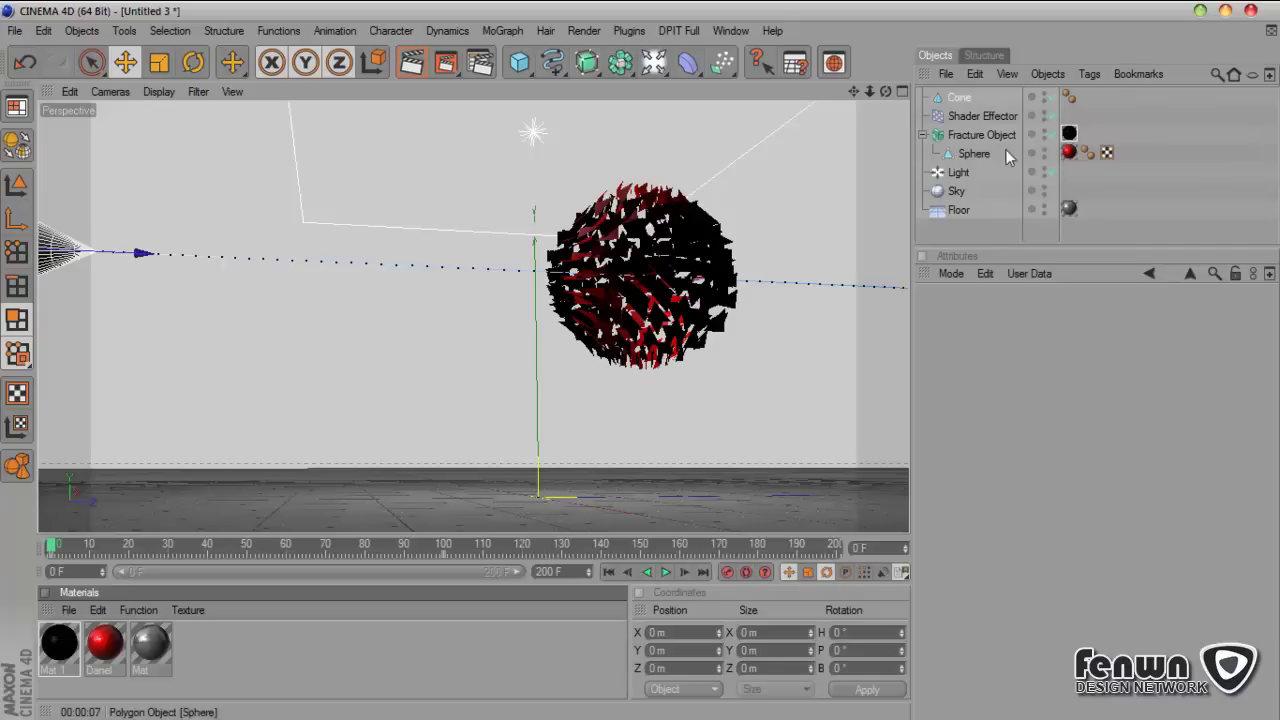
Step: Set the Shader Effector's shading channel to Color and link the Fracture Object's Mat.1 texture tag to it
{"action": "left_click", "coordinate": [1068, 135]}
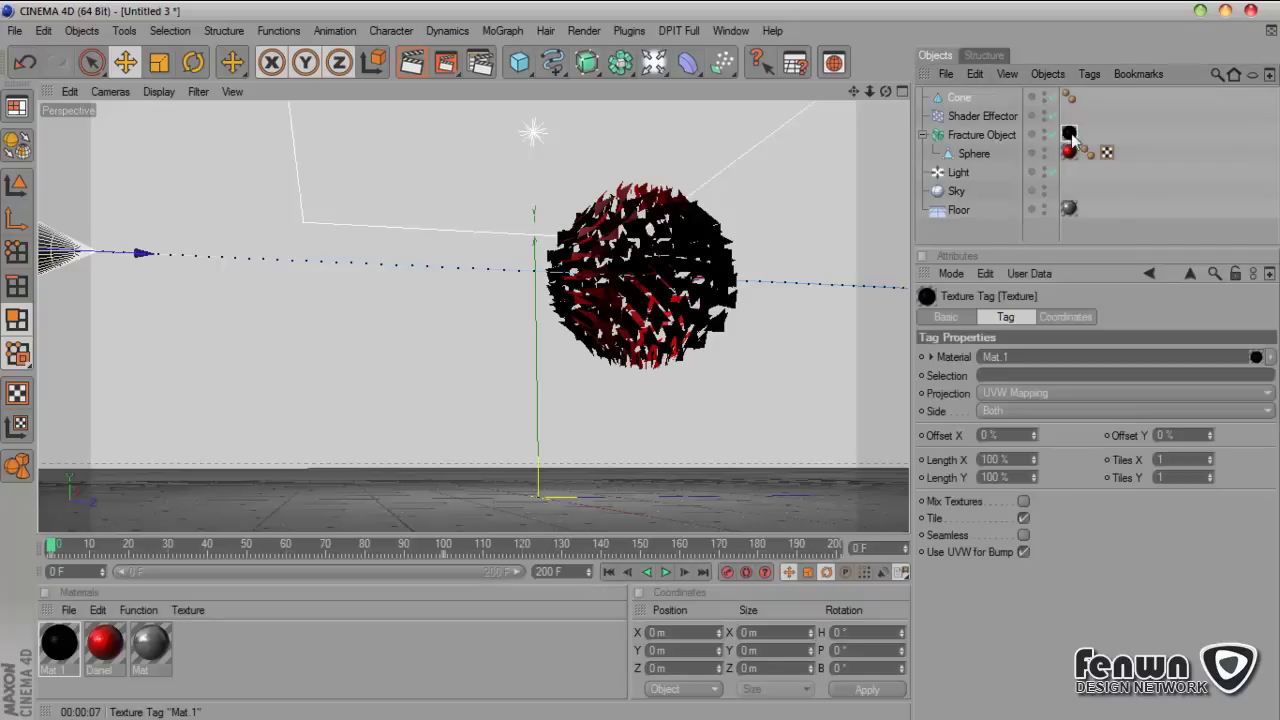
{"action": "left_click", "coordinate": [980, 117]}
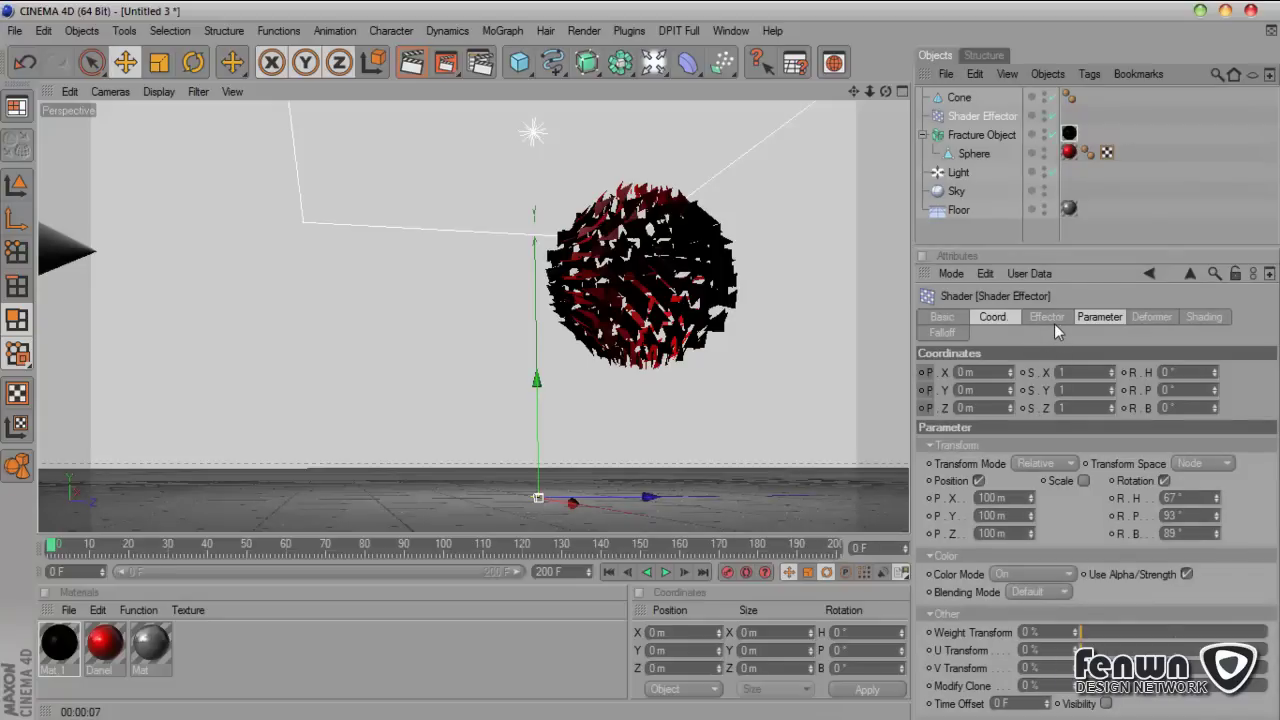
{"action": "left_click", "coordinate": [1046, 316]}
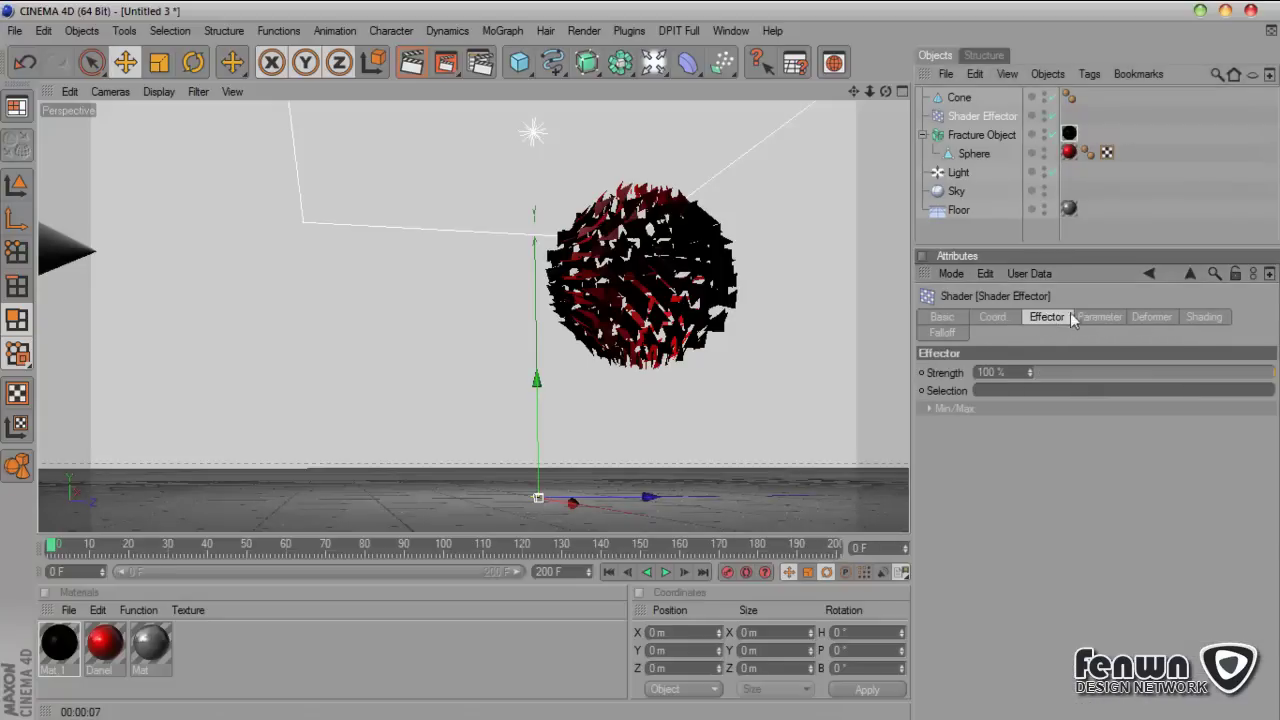
{"action": "left_click", "coordinate": [1090, 316]}
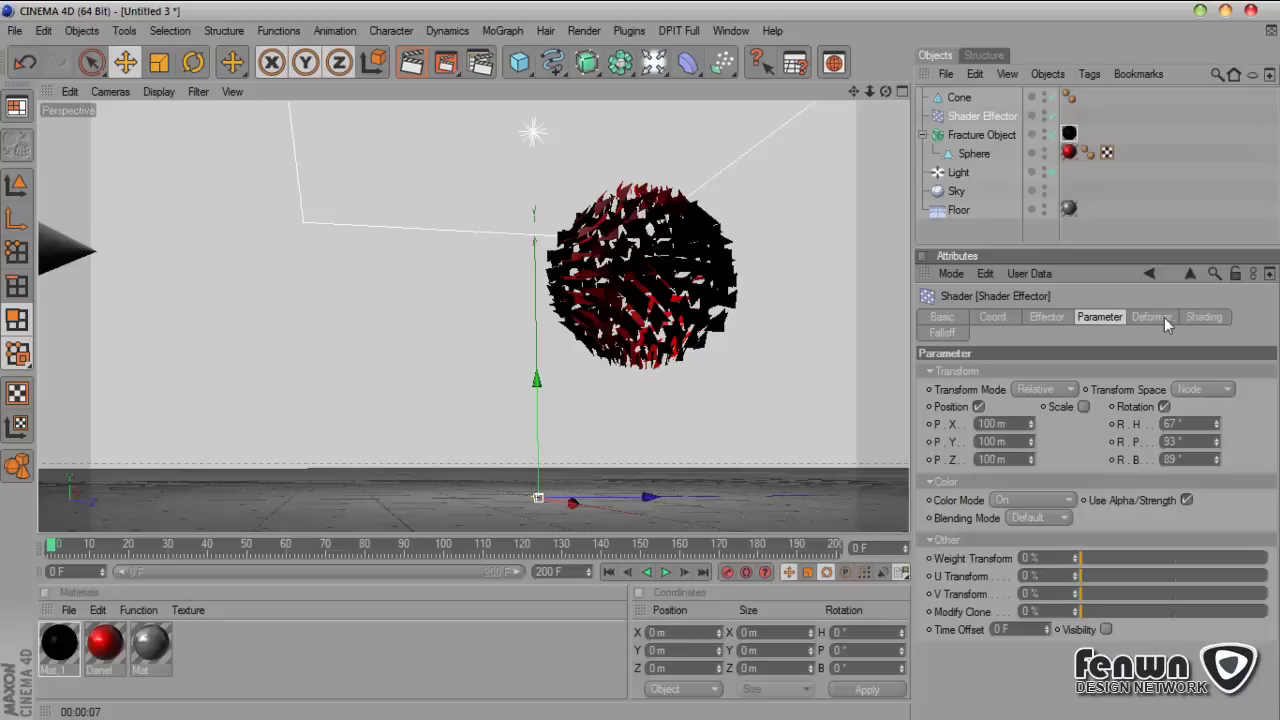
{"action": "left_click", "coordinate": [1200, 317]}
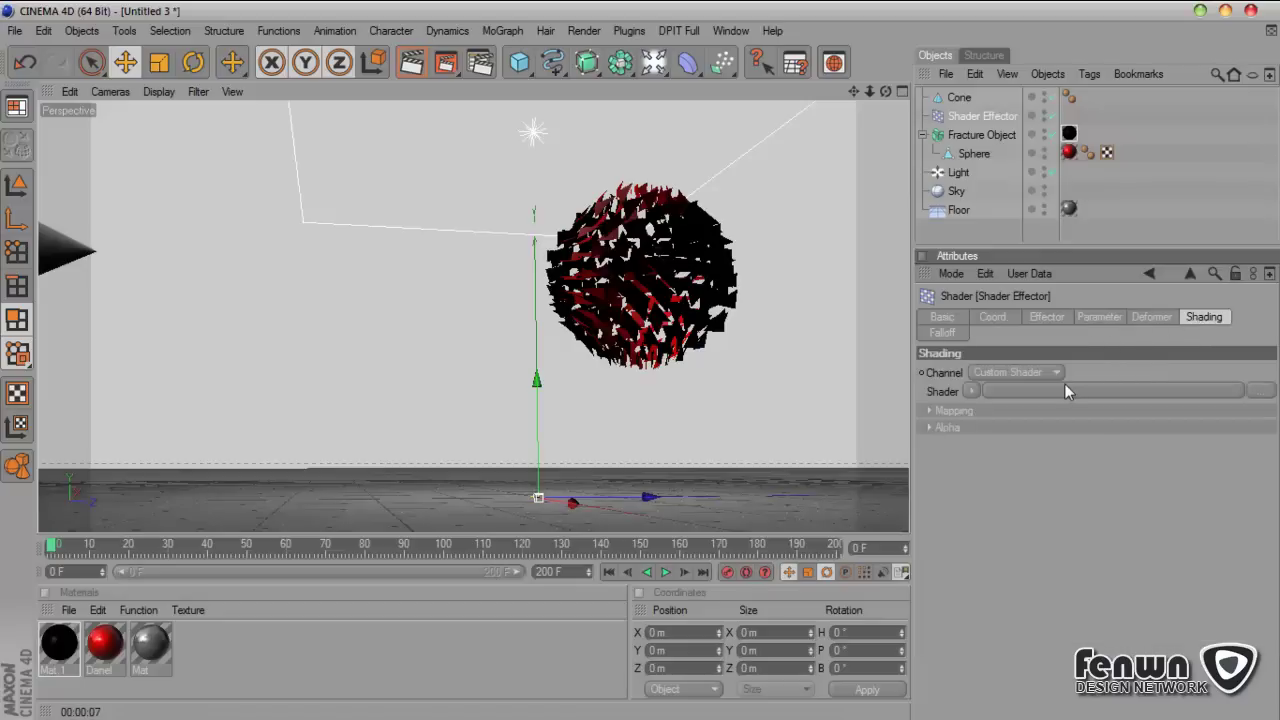
{"action": "left_click", "coordinate": [1035, 372]}
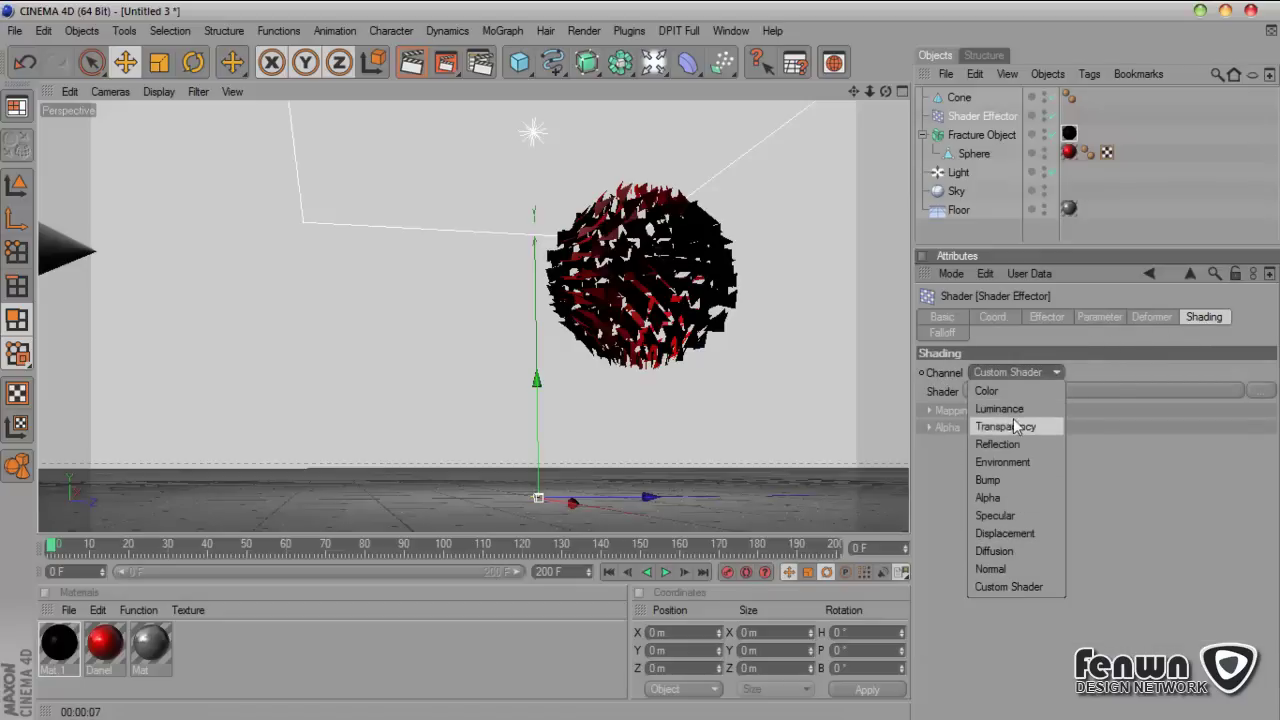
{"action": "left_click", "coordinate": [1113, 483]}
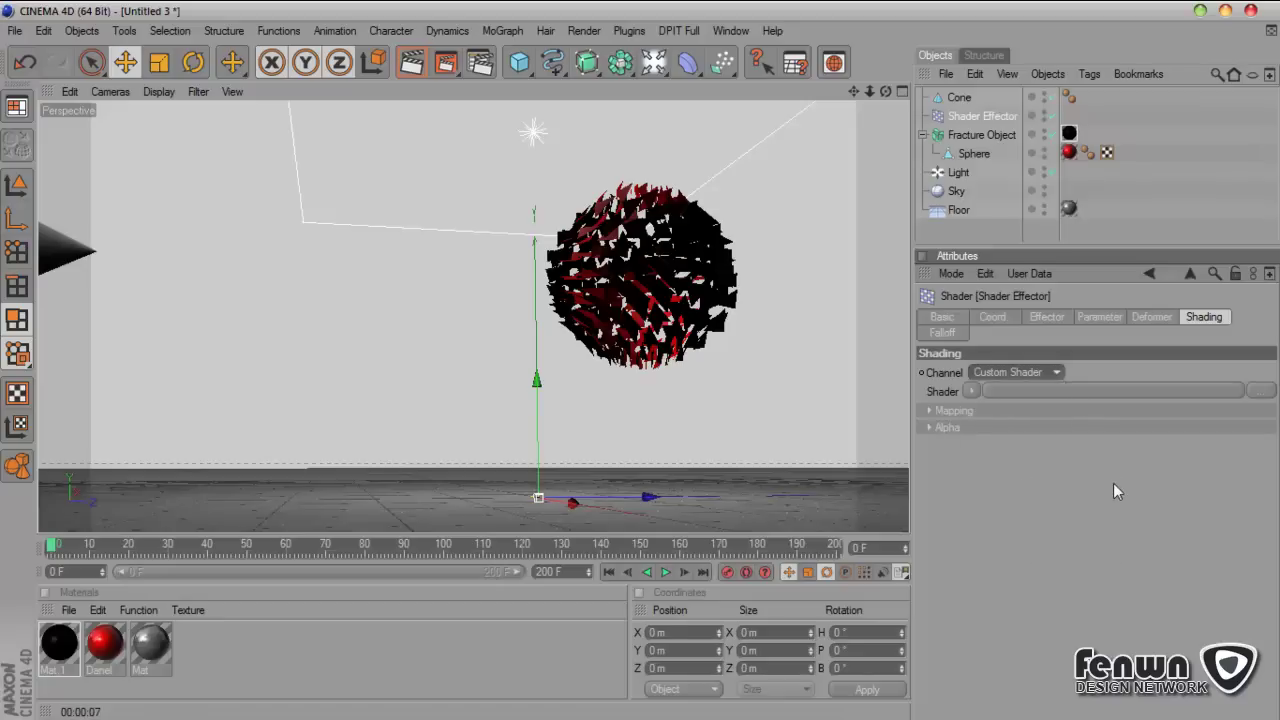
{"action": "left_click", "coordinate": [971, 391]}
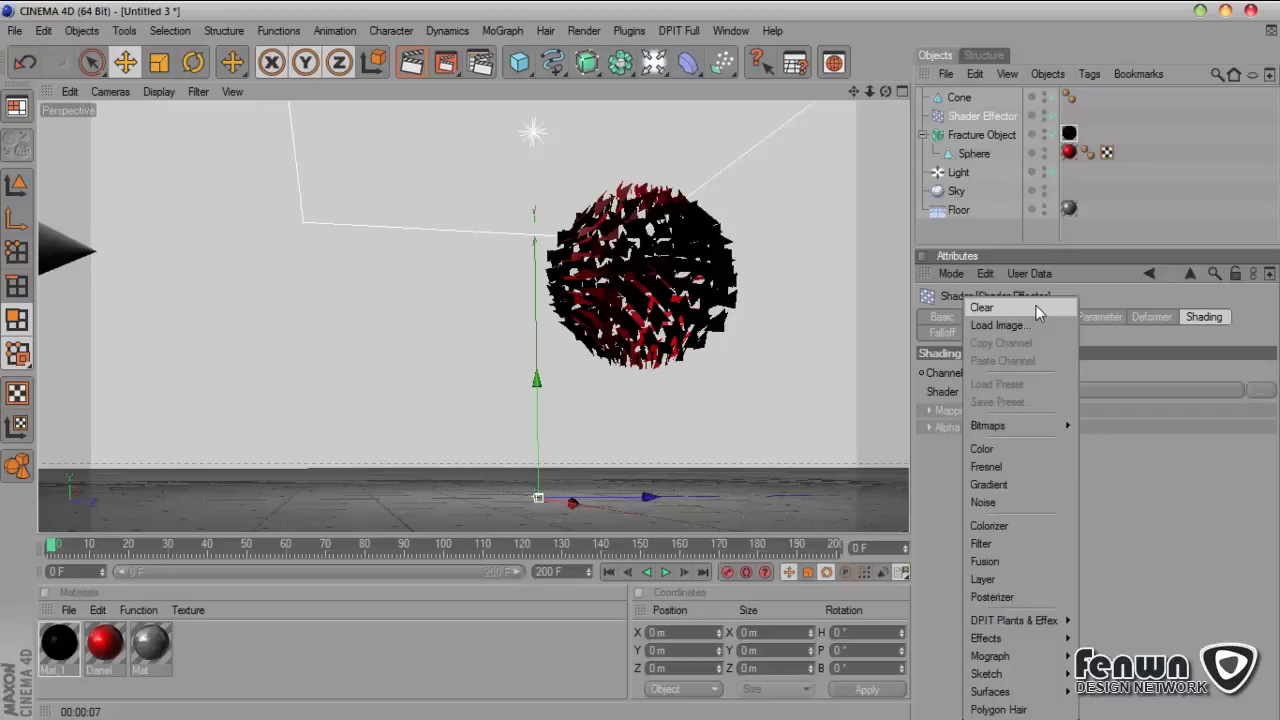
{"action": "left_click", "coordinate": [1055, 452]}
{"action": "left_click", "coordinate": [1024, 371]}
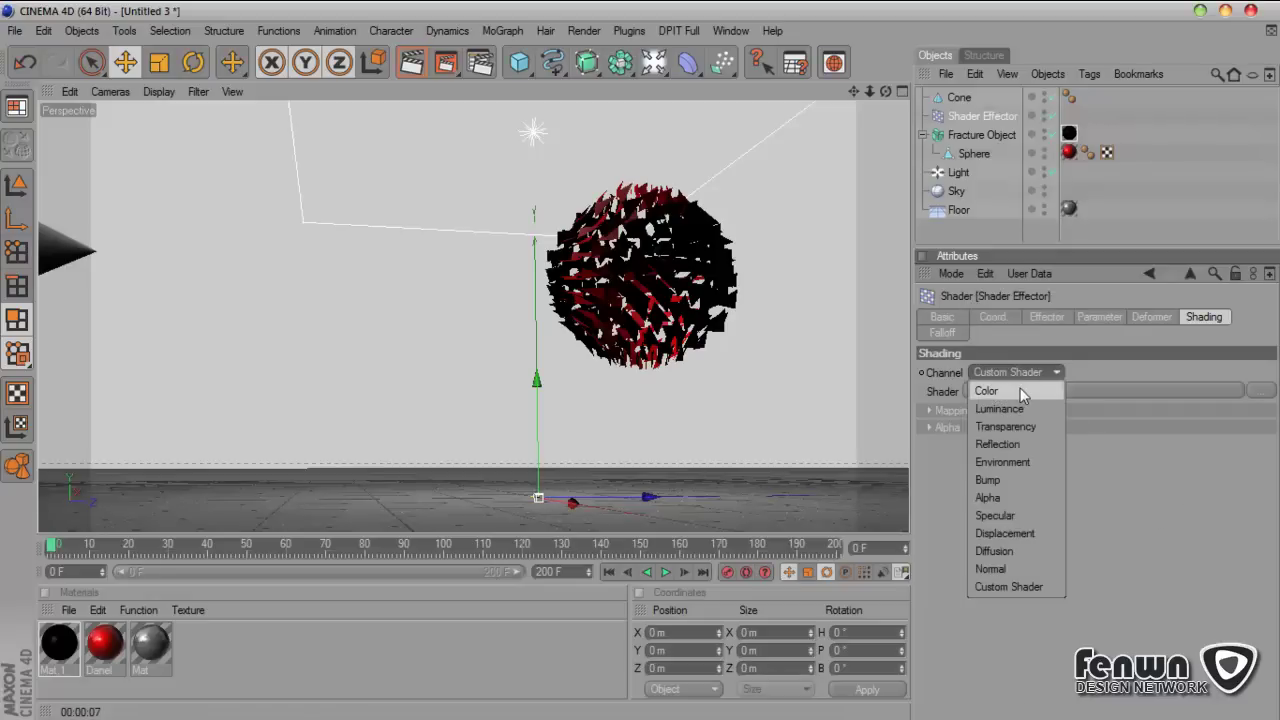
{"action": "left_click", "coordinate": [1020, 391]}
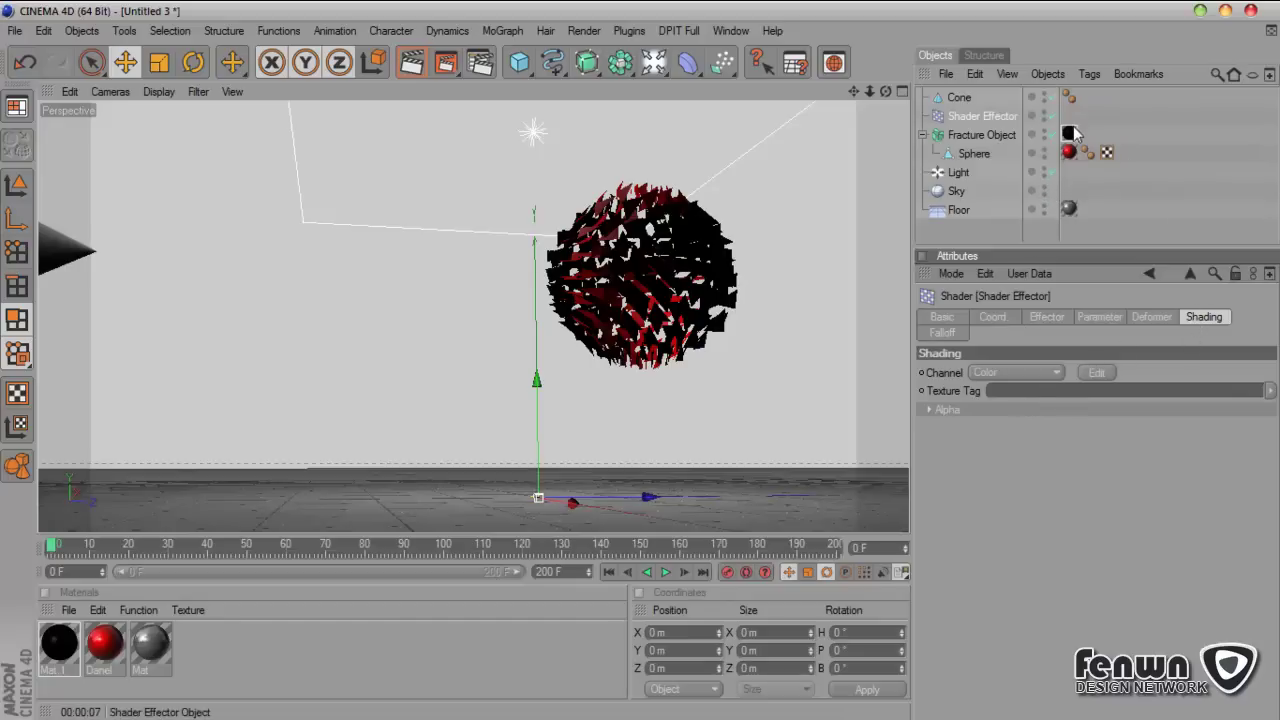
{"action": "mouse_move", "coordinate": [106, 643]}
{"action": "left_mouse_down"}
{"action": "mouse_move", "coordinate": [620, 320]}
{"action": "mouse_move", "coordinate": [1072, 140]}
{"action": "mouse_move", "coordinate": [1027, 392]}
{"action": "left_mouse_up"}
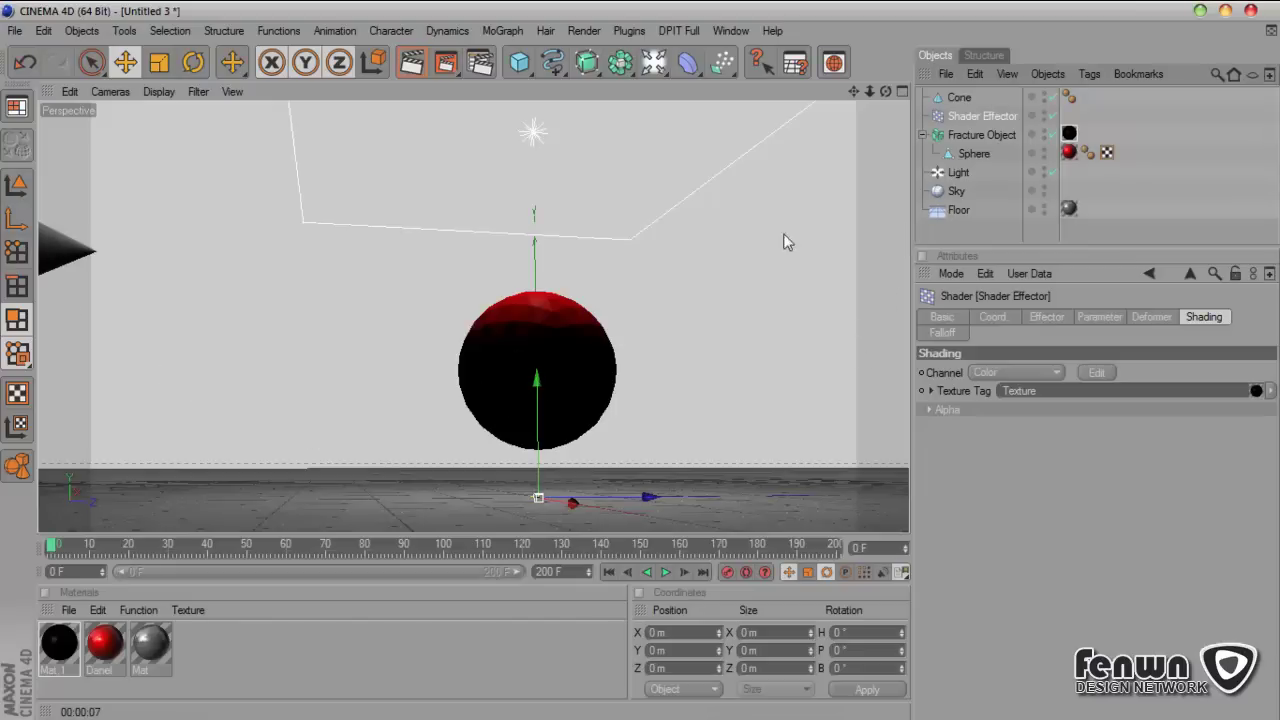
Step: Move the cone in X and Y in the front view so it is centered on the sphere
{"action": "left_click", "coordinate": [903, 93]}
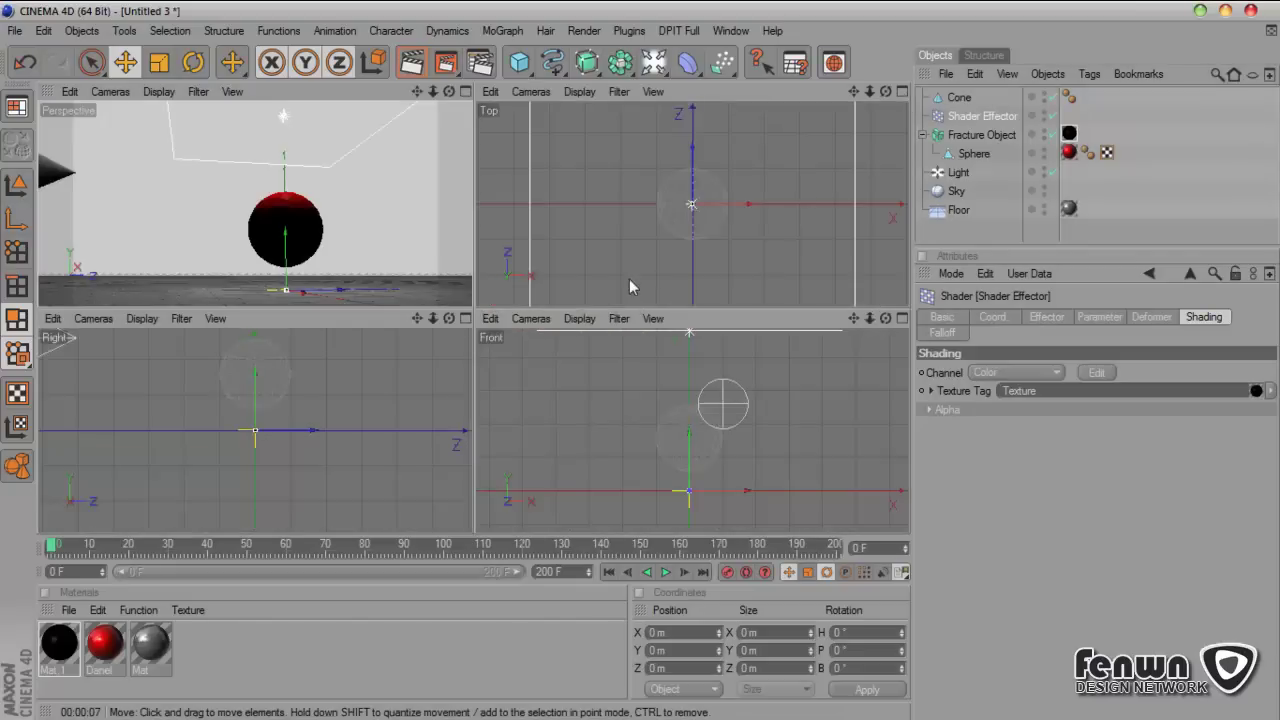
{"action": "left_click", "coordinate": [962, 98]}
{"action": "left_click_drag", "start_coordinate": [766, 403], "coordinate": [691, 439]}
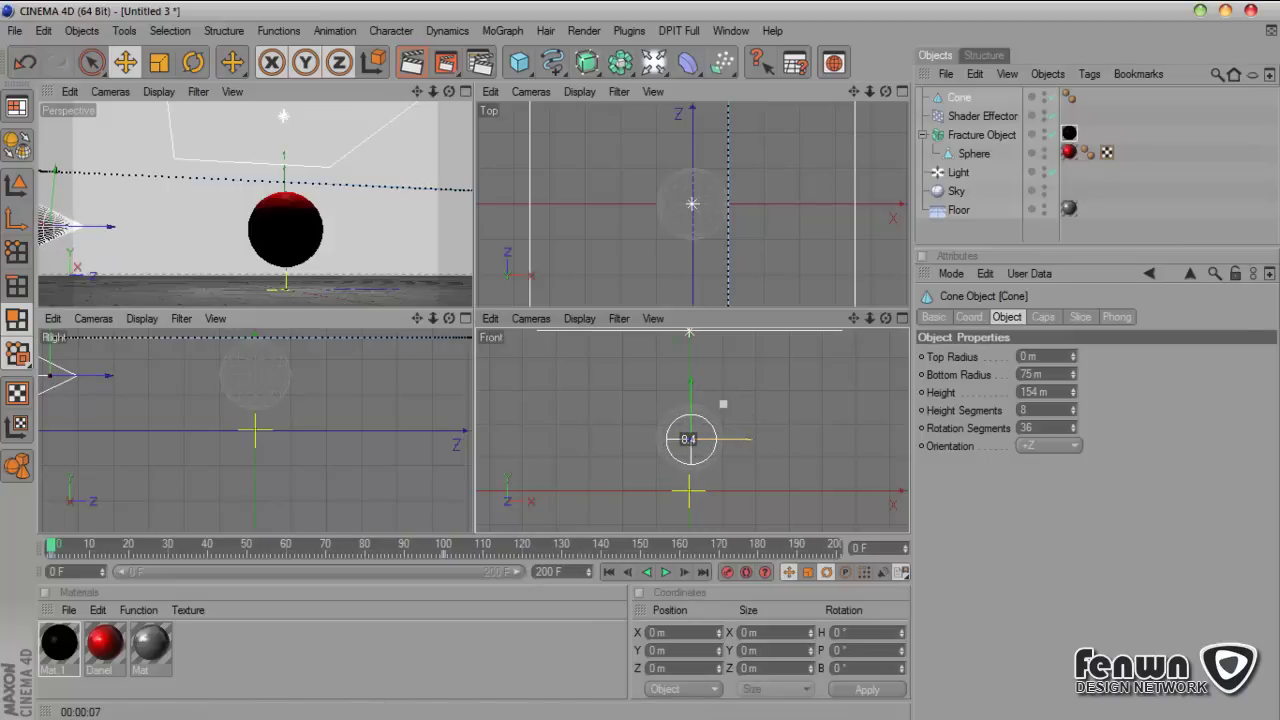
Step: Examine the cone's motion path around the sphere in the perspective view, scrub the timeline to check it, and return to frame 0
{"action": "left_click", "coordinate": [465, 91]}
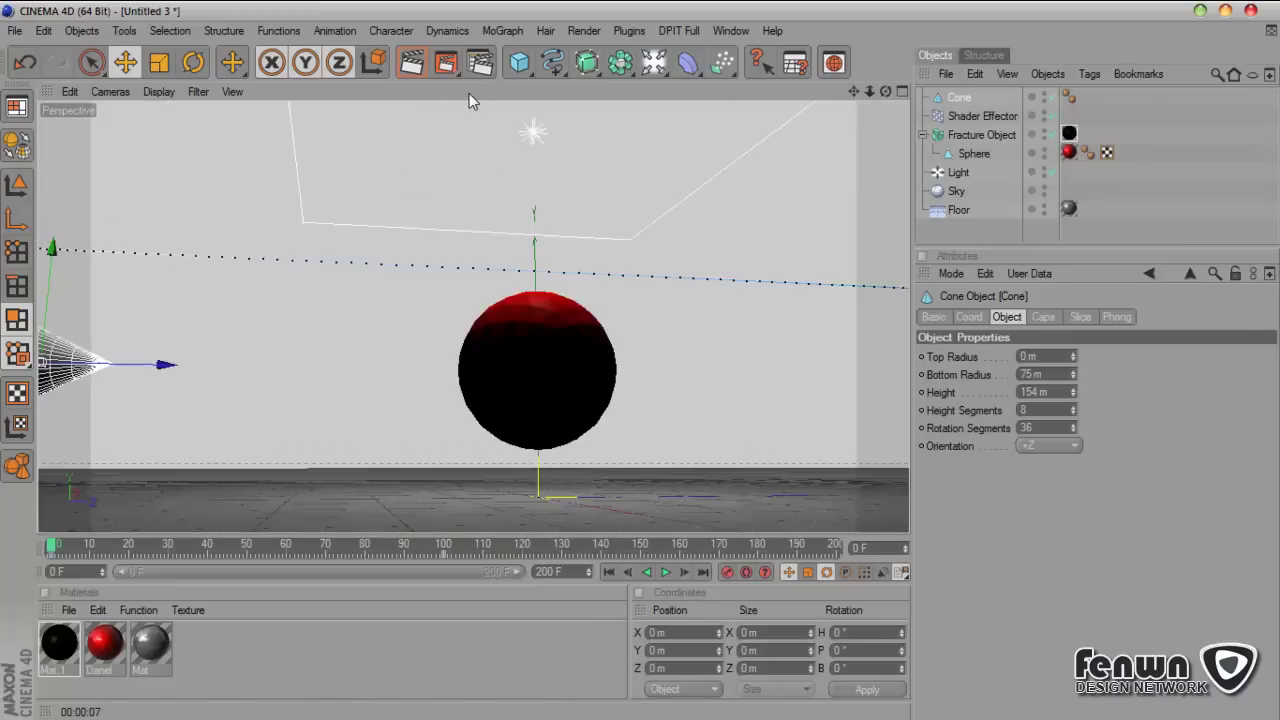
{"action": "left_click_drag", "start_coordinate": [632, 196], "coordinate": [634, 197], "text": "alt"}
{"action": "left_click_drag", "start_coordinate": [208, 285], "coordinate": [208, 285], "text": "alt"}
{"action": "scroll", "coordinate": [740, 230], "scroll_direction": "up", "scroll_amount": 5}
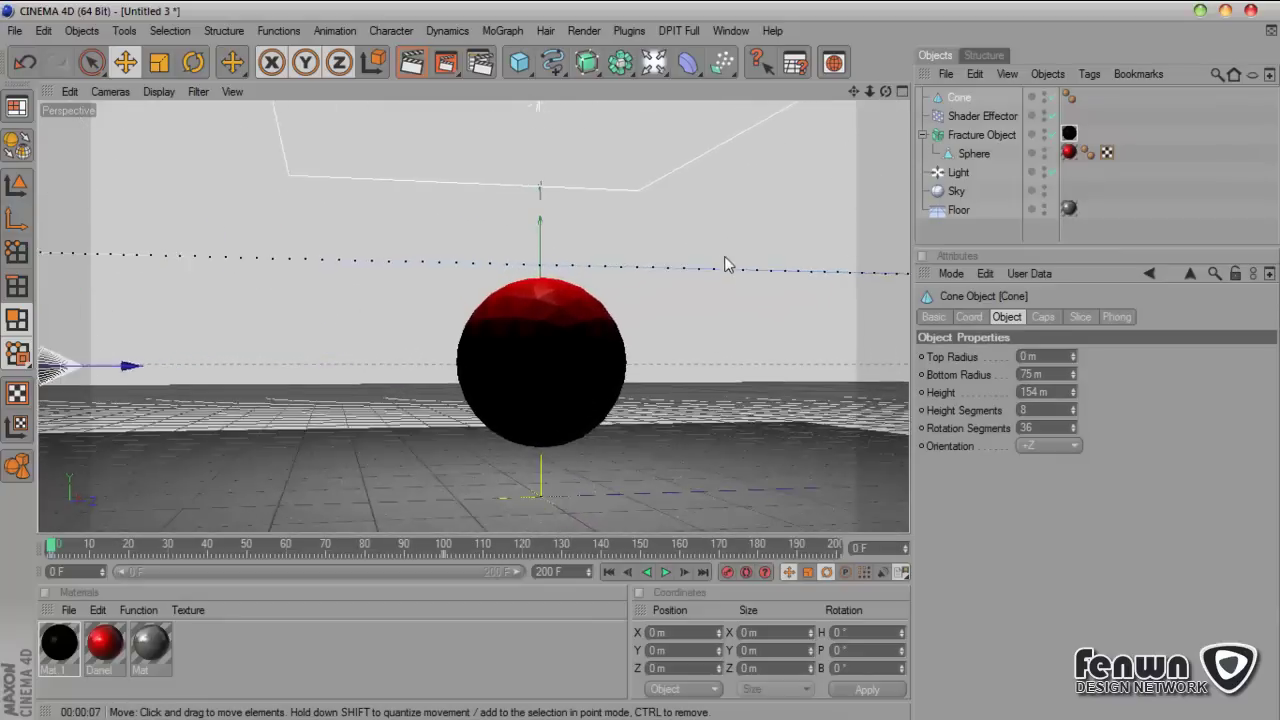
{"action": "left_click_drag", "start_coordinate": [855, 91], "coordinate": [756, 311]}
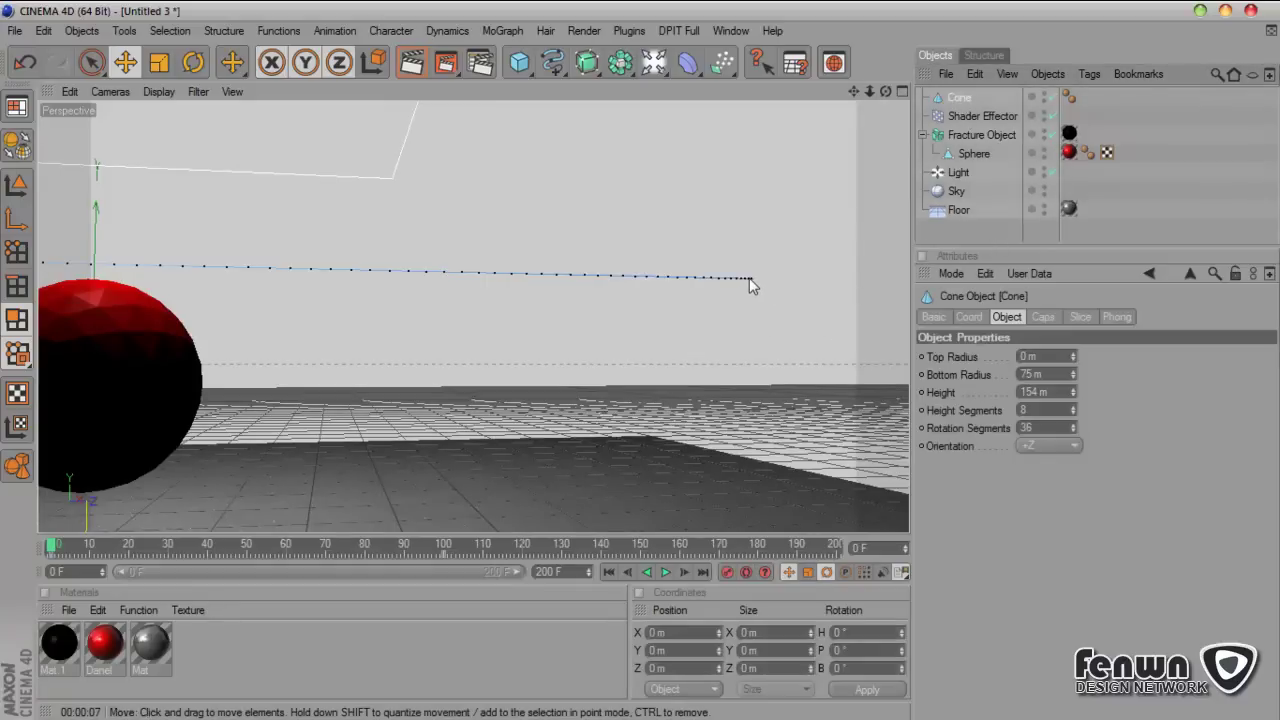
{"action": "left_click_drag", "start_coordinate": [886, 91], "coordinate": [818, 240]}
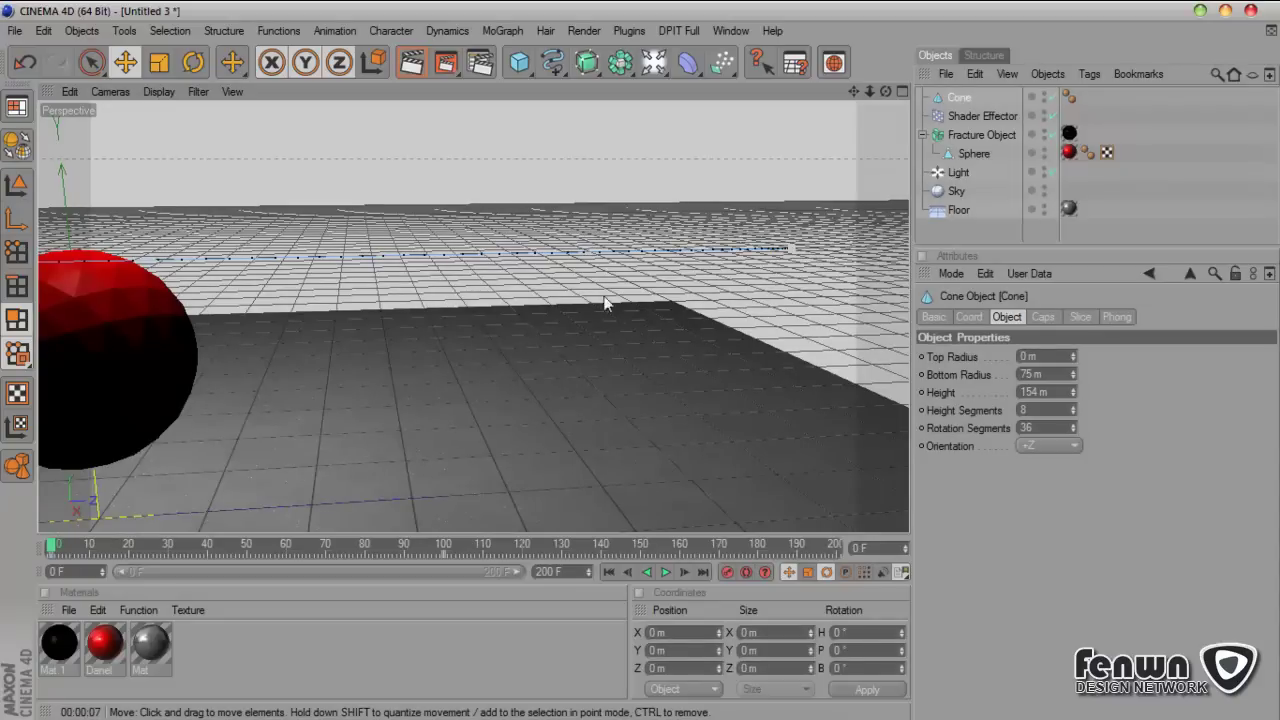
{"action": "key", "text": "9"}
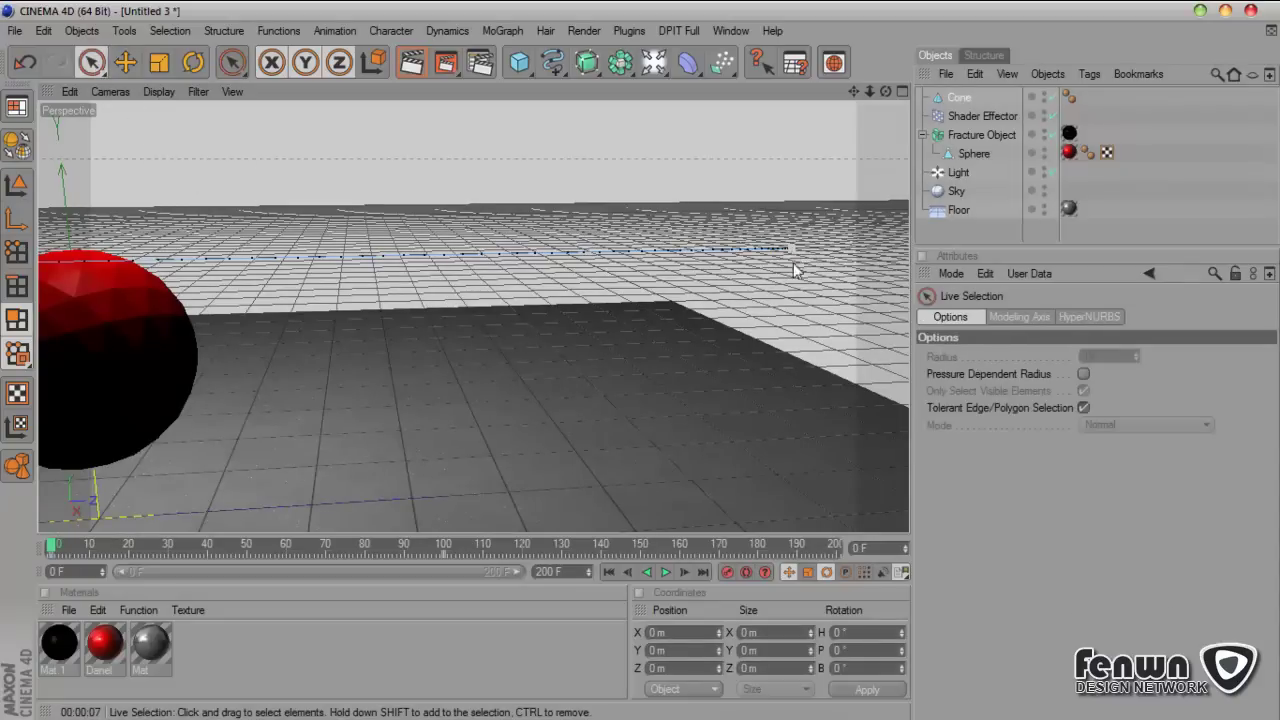
{"action": "left_click", "coordinate": [125, 62]}
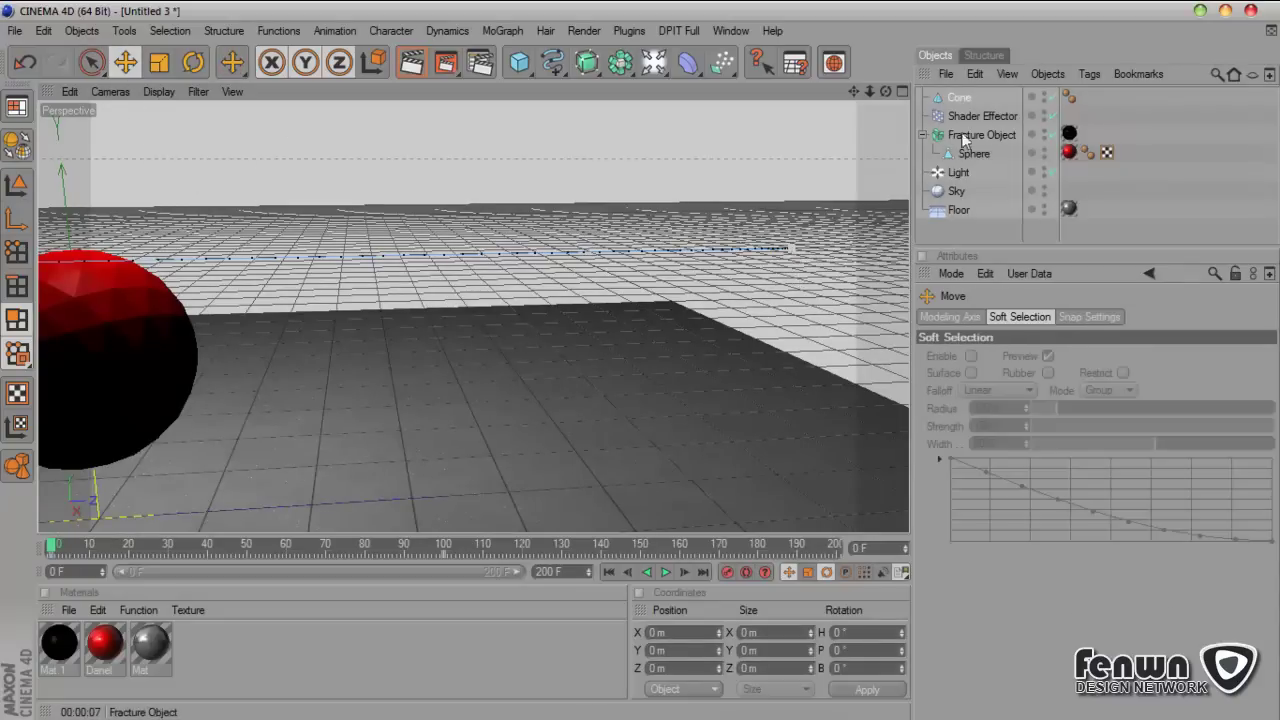
{"action": "left_click", "coordinate": [960, 97]}
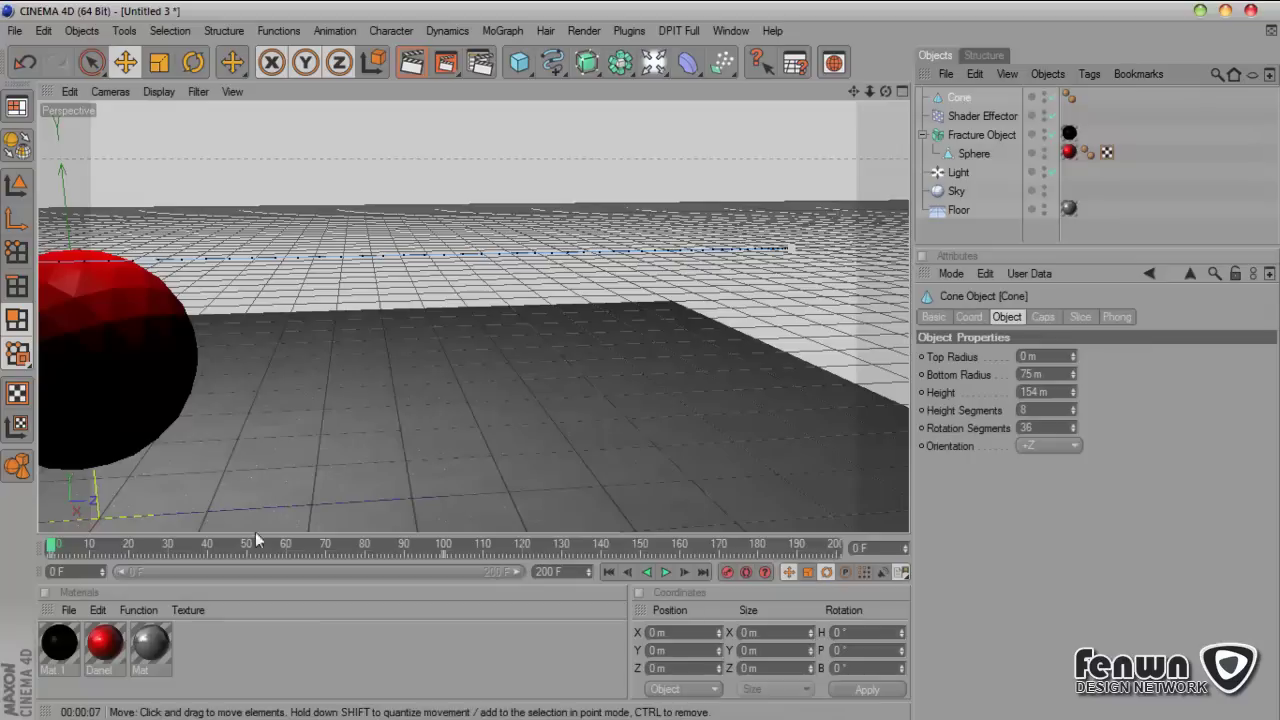
{"action": "left_click_drag", "start_coordinate": [52, 545], "coordinate": [336, 553]}
{"action": "left_click", "coordinate": [609, 572]}
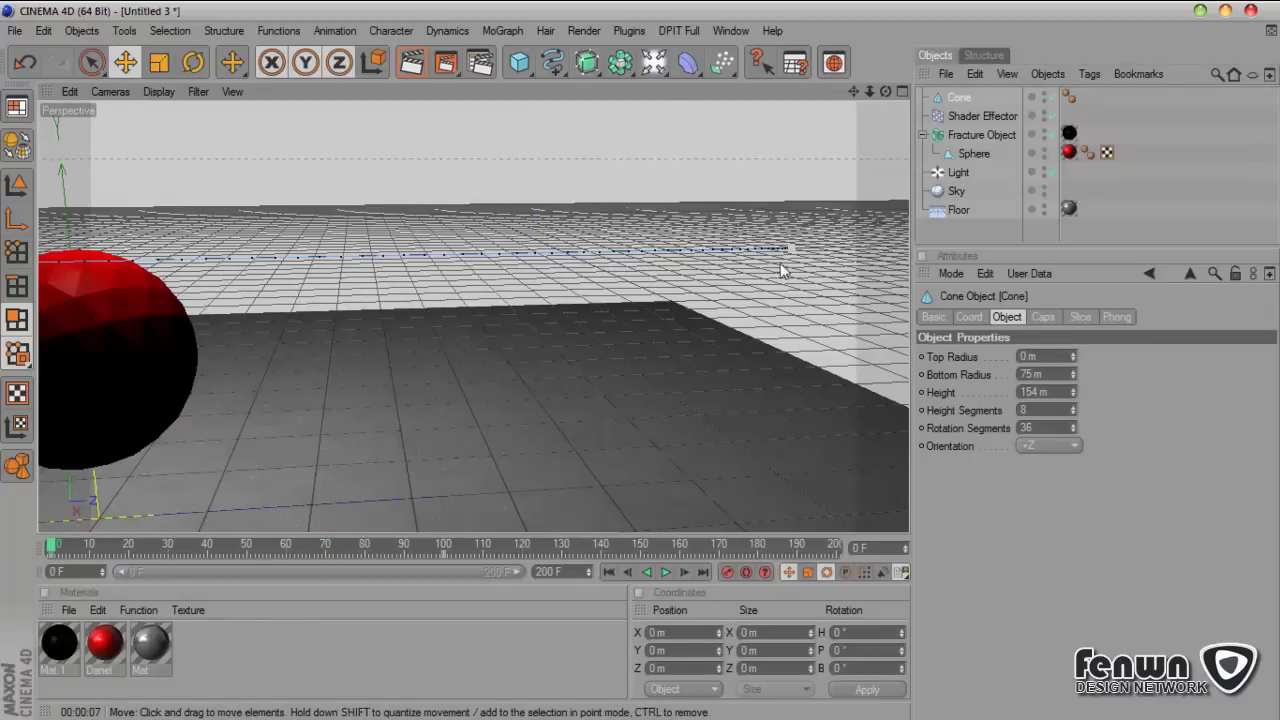
Step: Lower the cone in the front view to center it on the sphere, and keyframe its position at frame 0
{"action": "left_click", "coordinate": [902, 91]}
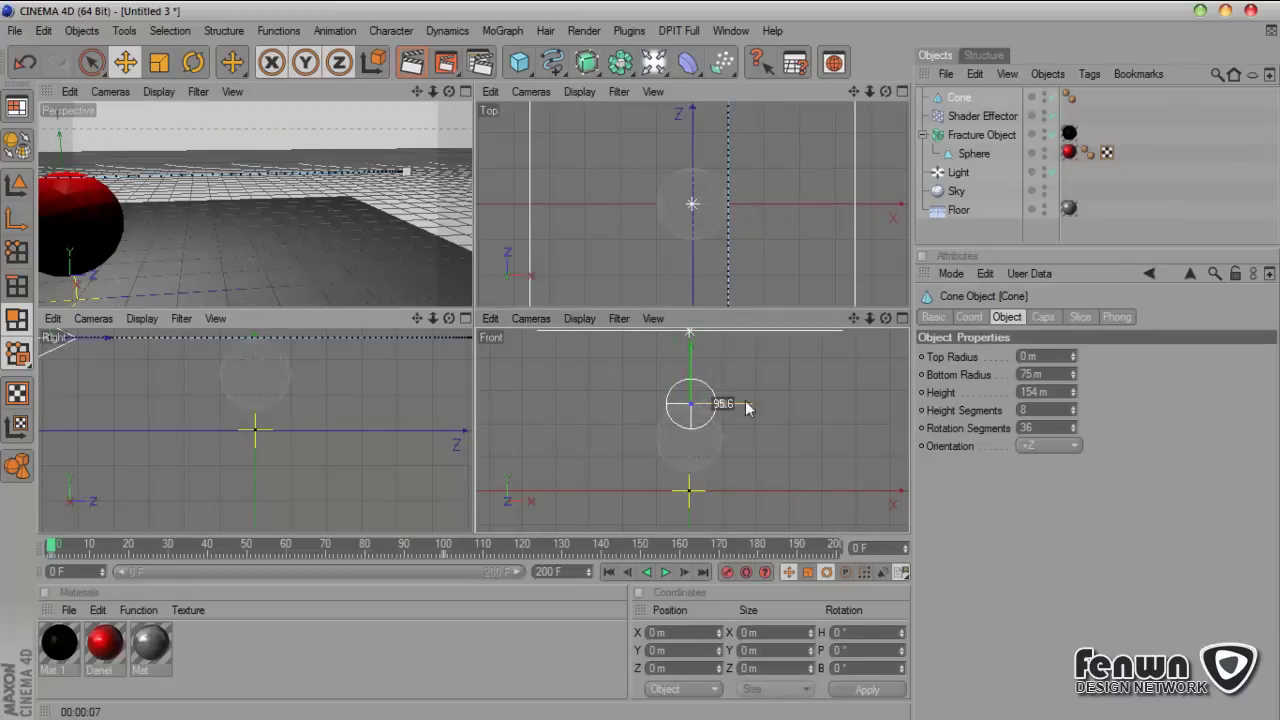
{"action": "left_click_drag", "start_coordinate": [748, 407], "coordinate": [748, 439]}
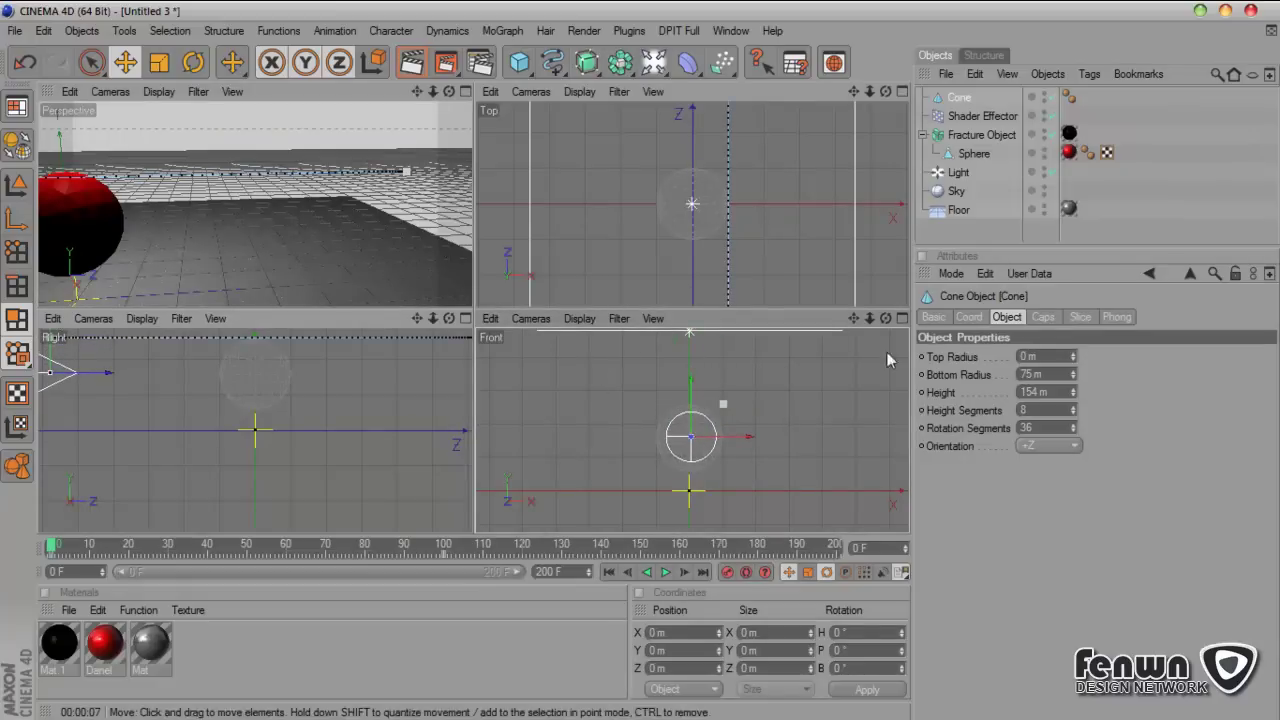
{"action": "left_click", "coordinate": [967, 321]}
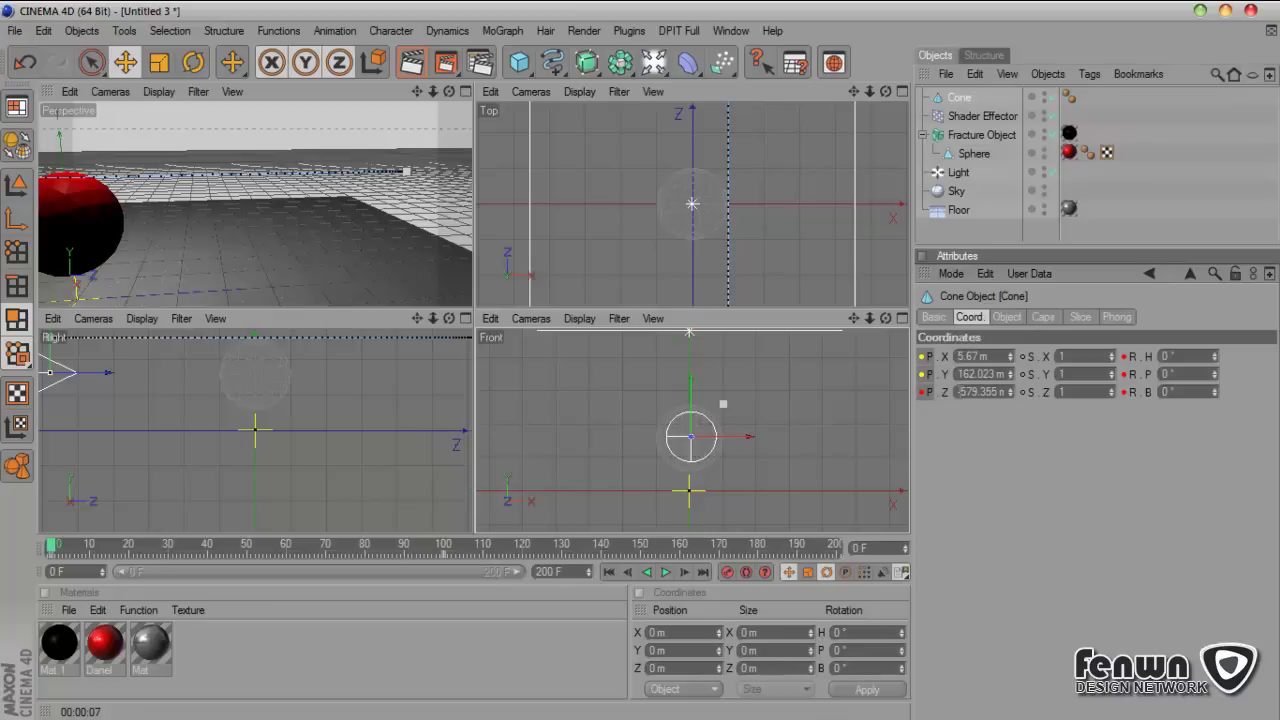
{"action": "right_click", "coordinate": [927, 366]}
{"action": "mouse_move", "coordinate": [960, 369]}
{"action": "left_click", "coordinate": [1090, 369]}
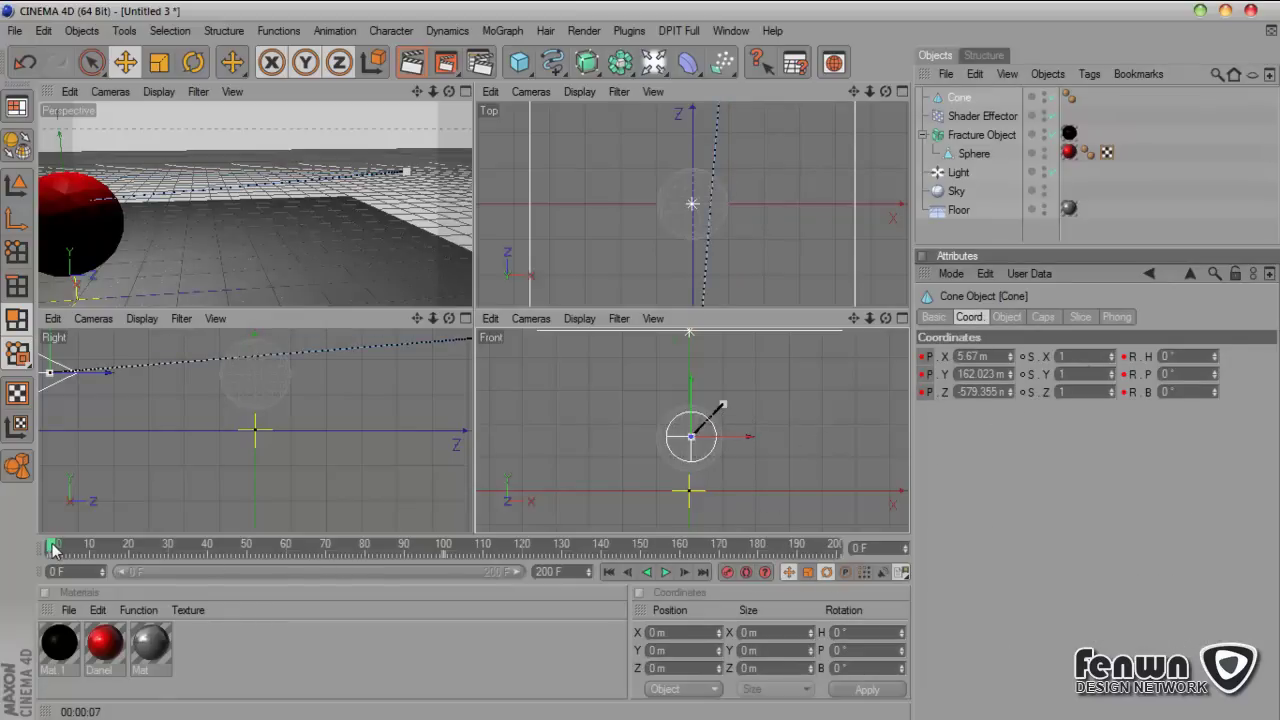
Step: At frame 100, move the cone down and sideways to line up with the sphere's center, and record a keyframe
{"action": "left_click_drag", "start_coordinate": [52, 548], "coordinate": [443, 547]}
{"action": "scroll", "coordinate": [423, 398], "scroll_direction": "down", "scroll_amount": 2}
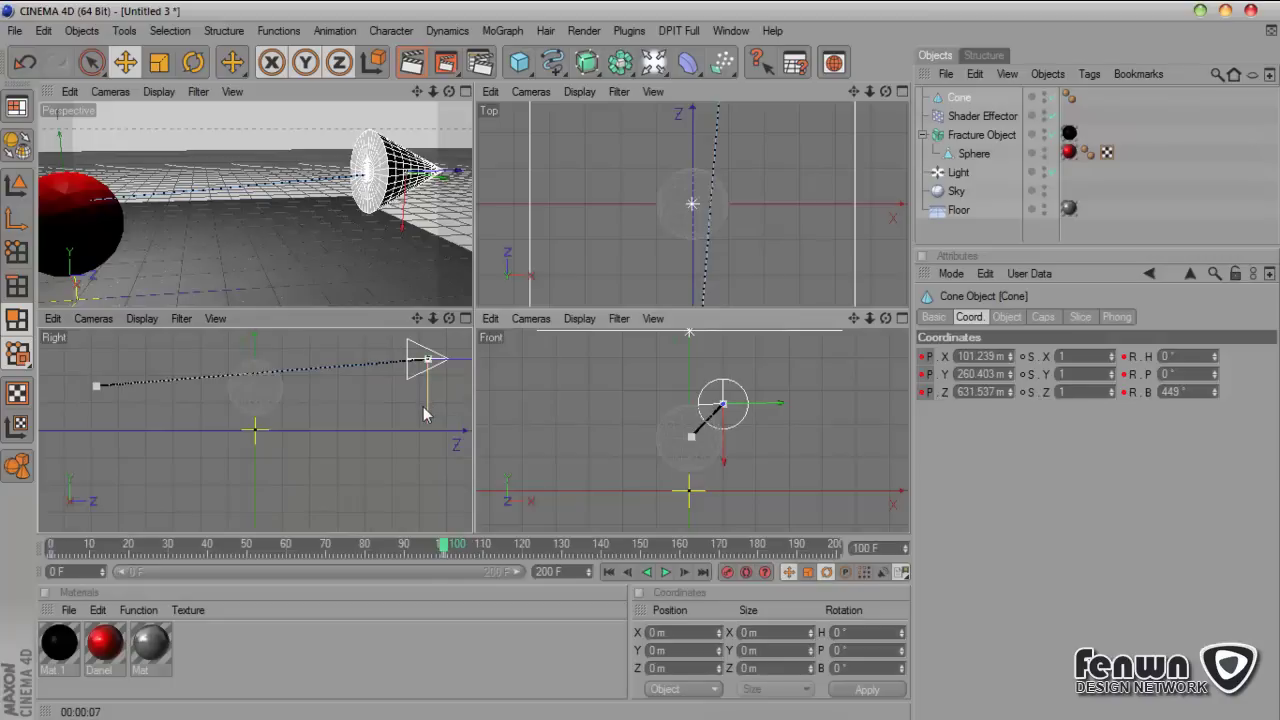
{"action": "left_click_drag", "start_coordinate": [427, 416], "coordinate": [427, 446]}
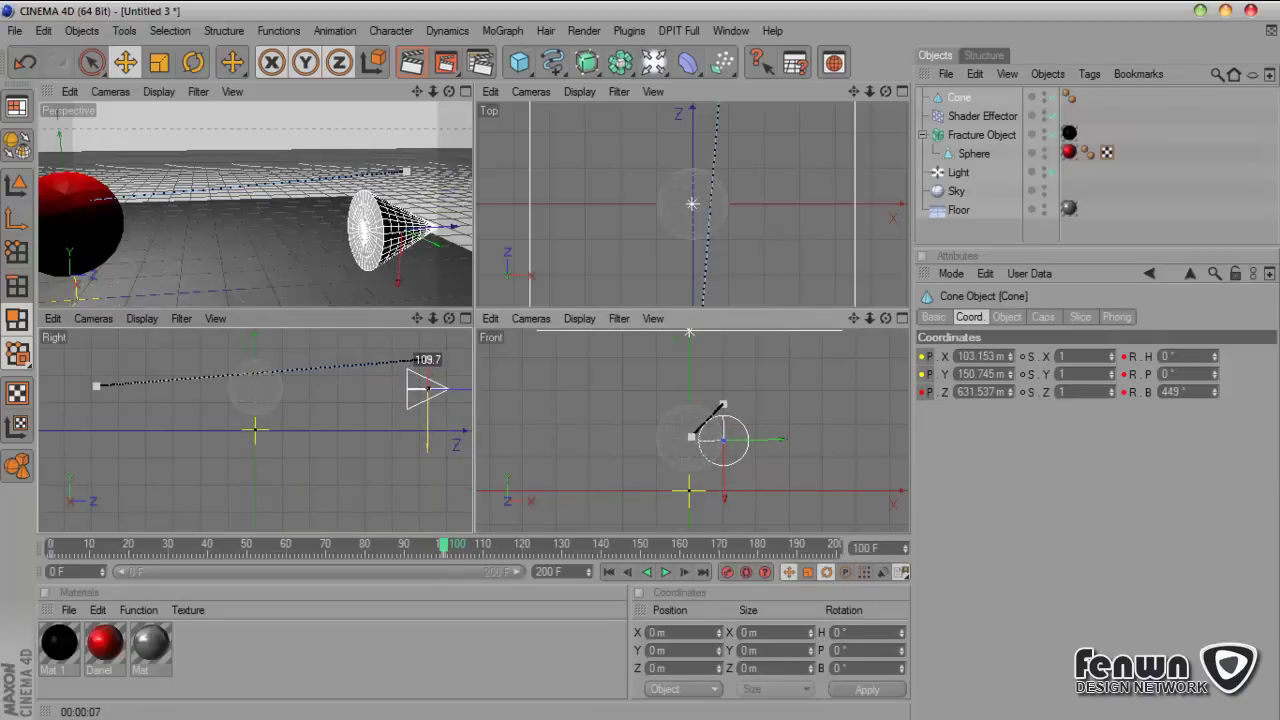
{"action": "left_click_drag", "start_coordinate": [766, 442], "coordinate": [691, 436]}
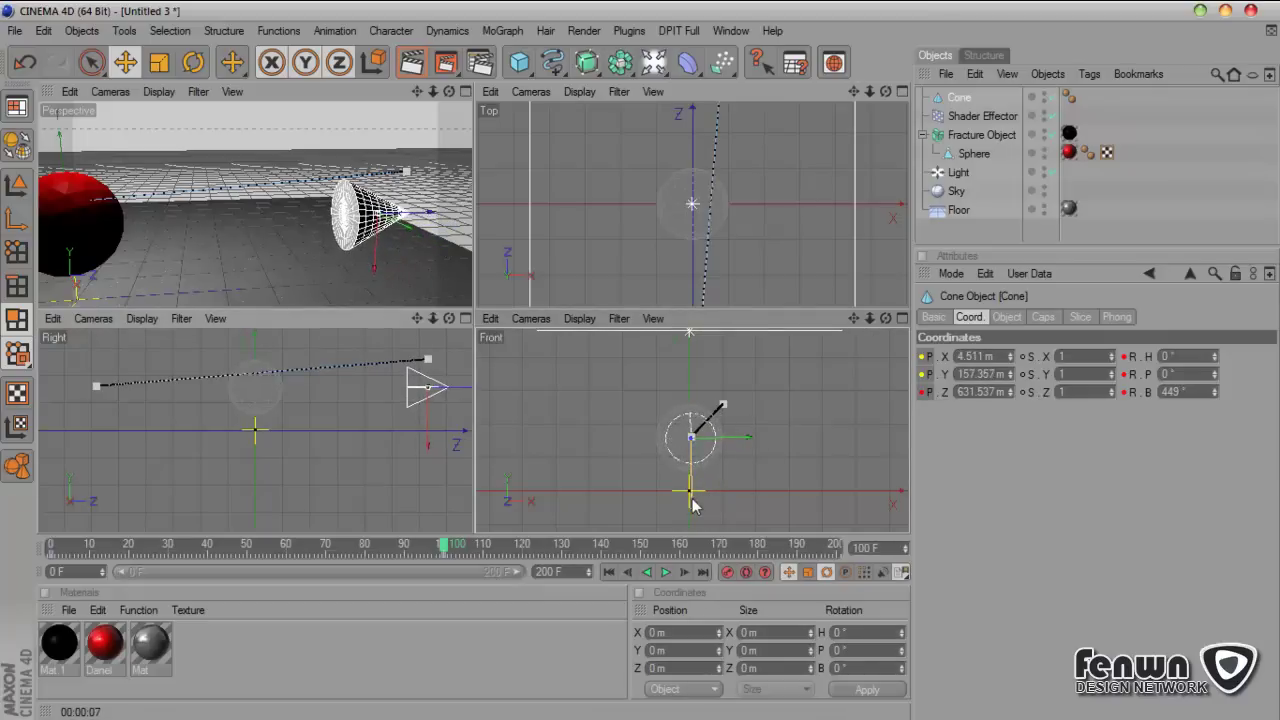
{"action": "left_click", "coordinate": [727, 572]}
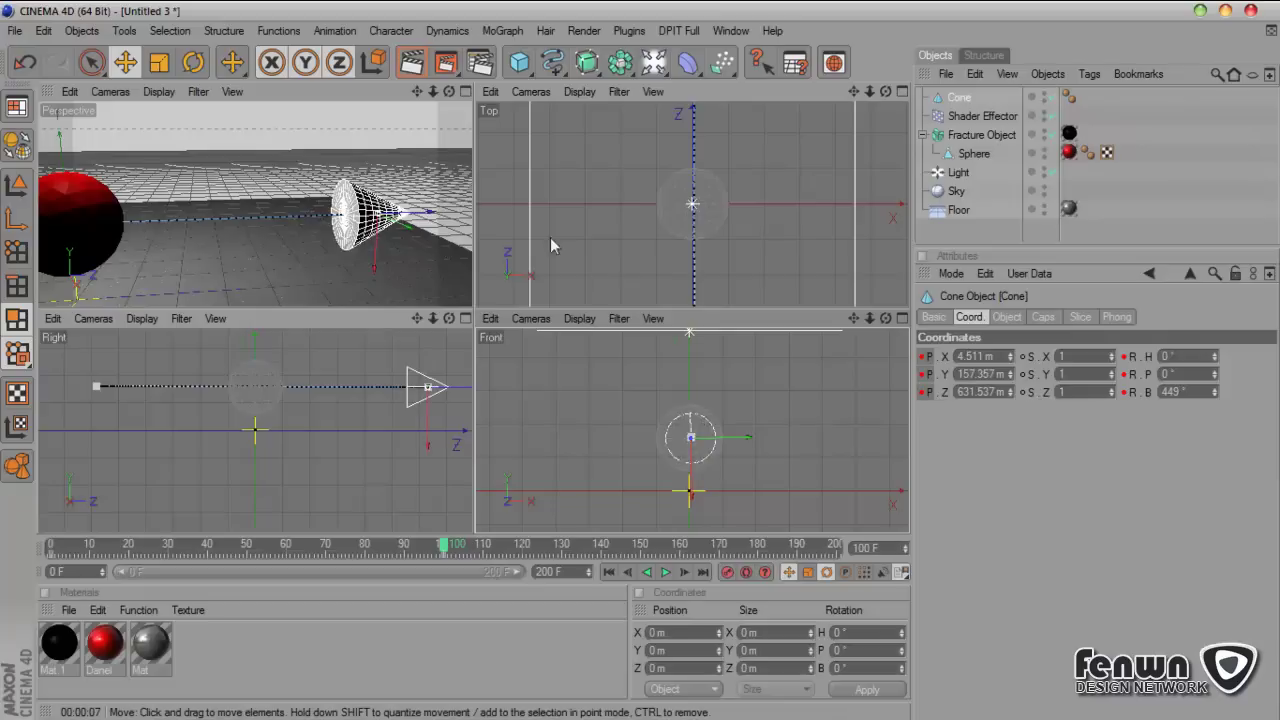
Step: Play the animation from frame 0 in the perspective view, framed on the sphere and the cone's path, and stop it
{"action": "left_click", "coordinate": [465, 91]}
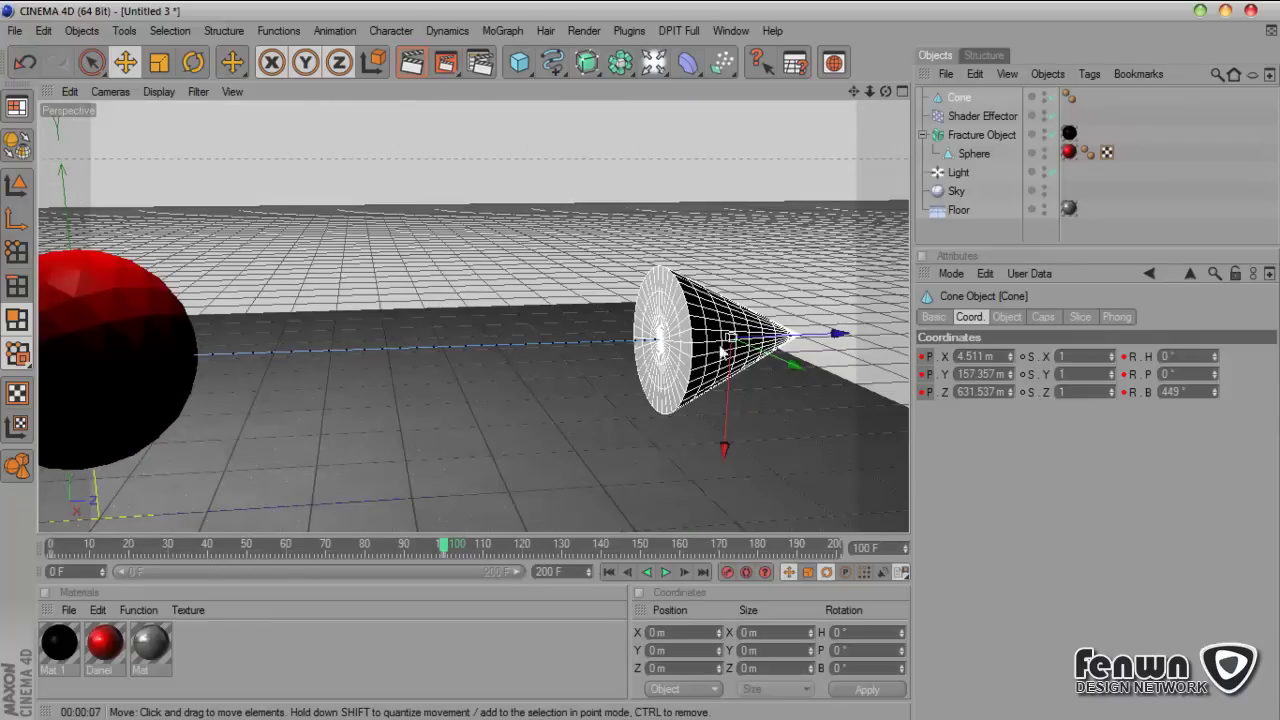
{"action": "left_click_drag", "start_coordinate": [856, 118], "coordinate": [710, 312], "text": "alt"}
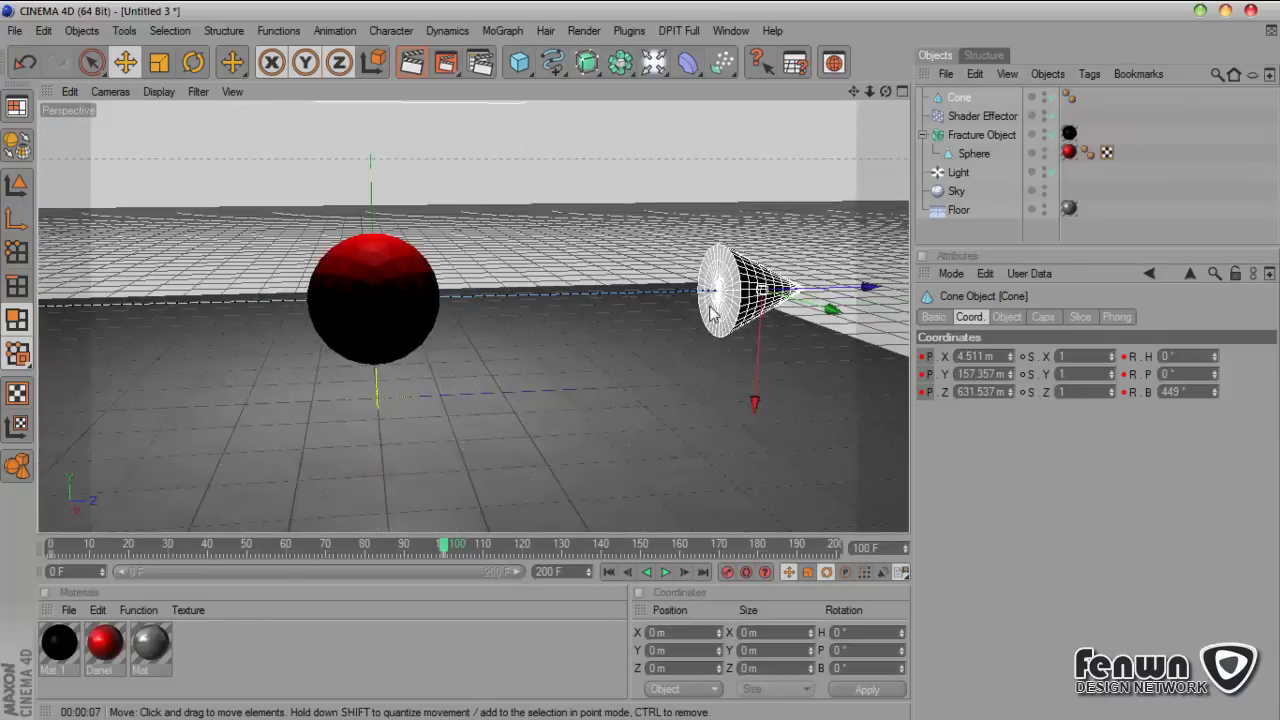
{"action": "left_click_drag", "start_coordinate": [885, 91], "coordinate": [883, 64]}
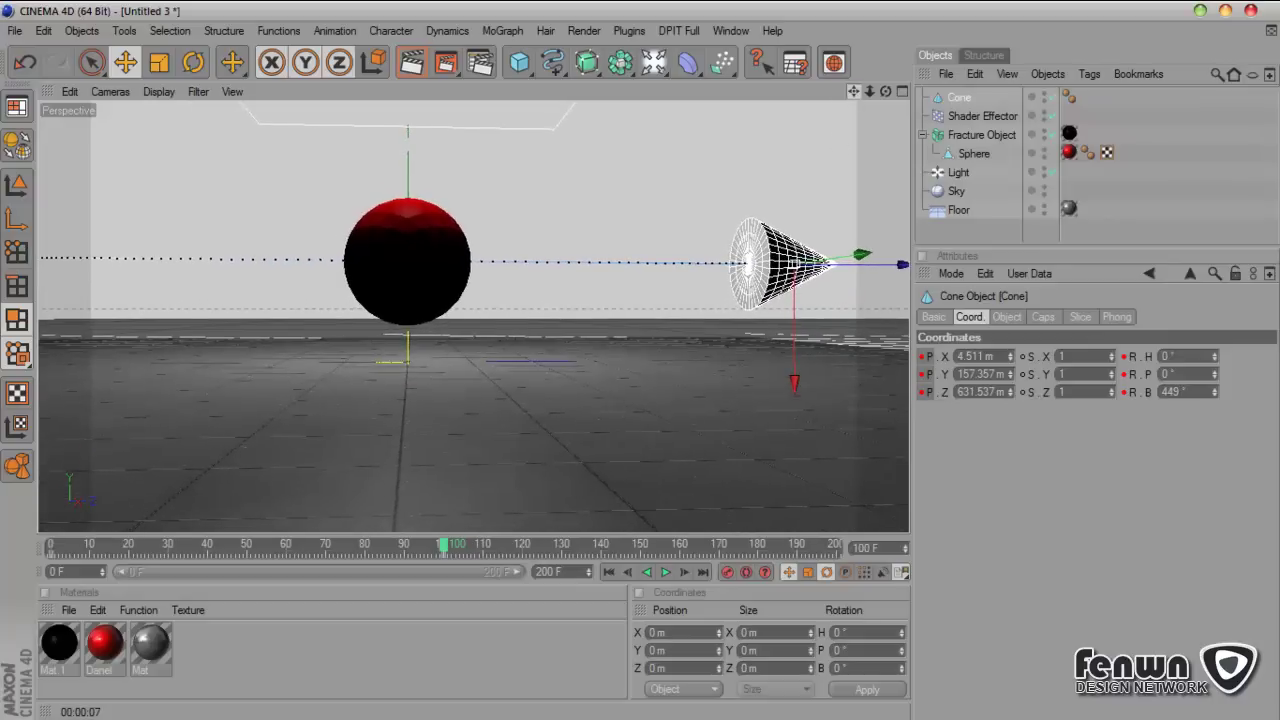
{"action": "left_click", "coordinate": [608, 572]}
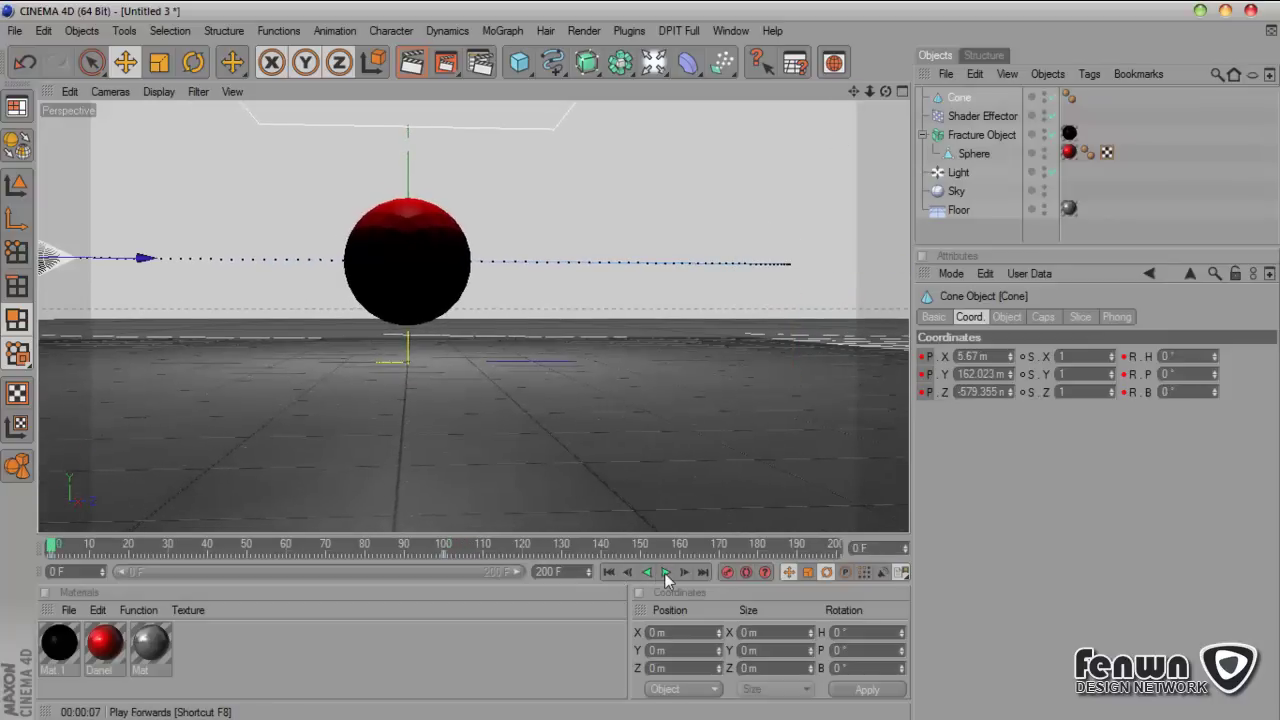
{"action": "left_click", "coordinate": [665, 572]}
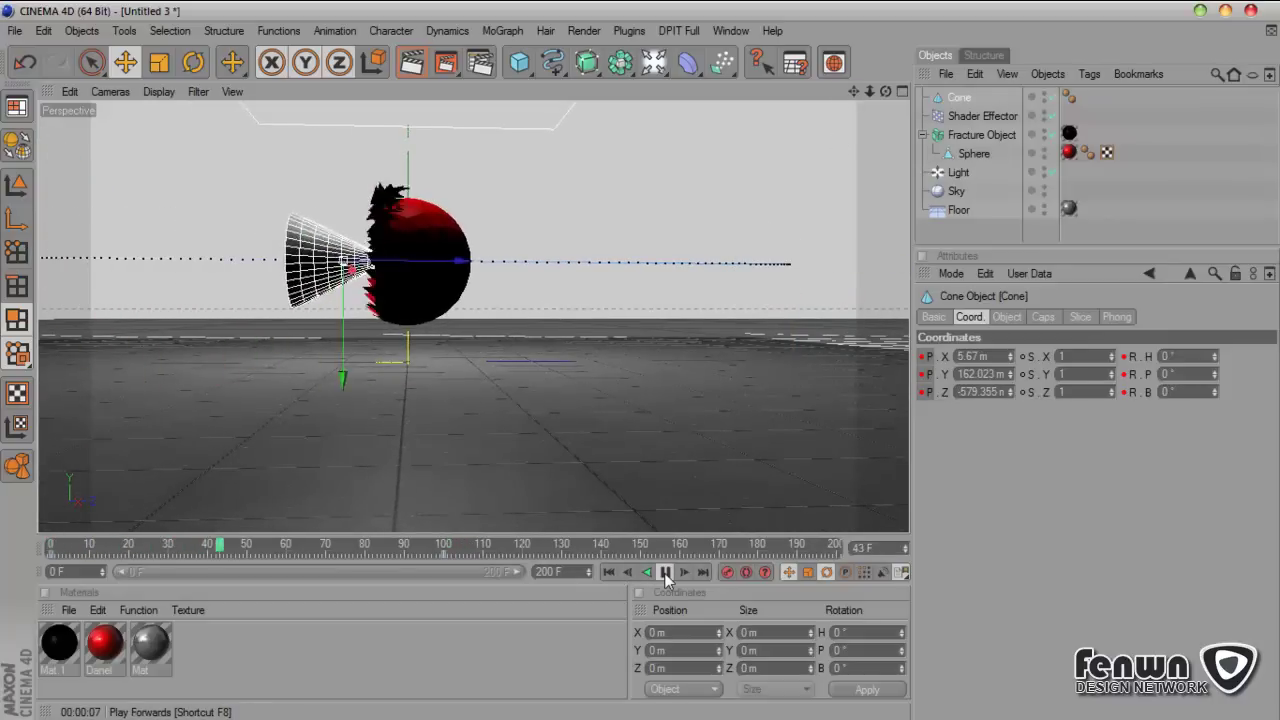
{"action": "left_click", "coordinate": [665, 572]}
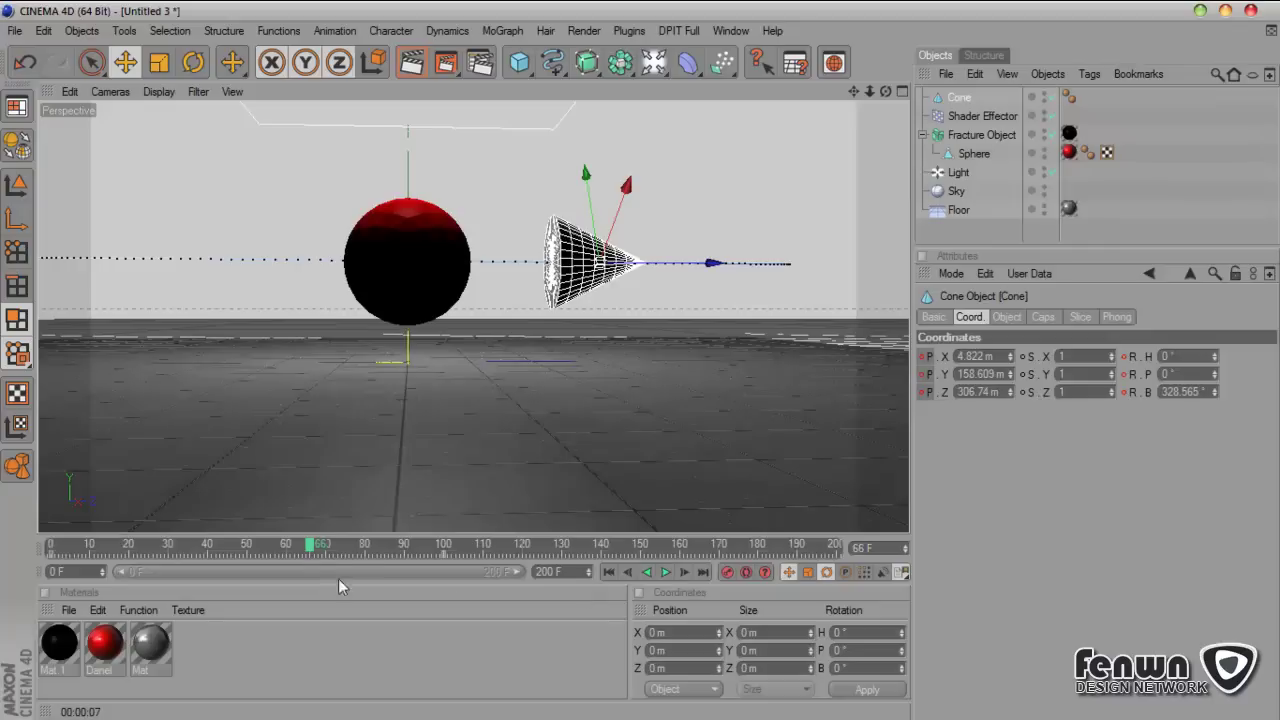
Step: Inspect the sphere's fragments from several angles at frames 39 and 51, as the cone enters and passes through
{"action": "left_click_drag", "start_coordinate": [318, 548], "coordinate": [203, 551]}
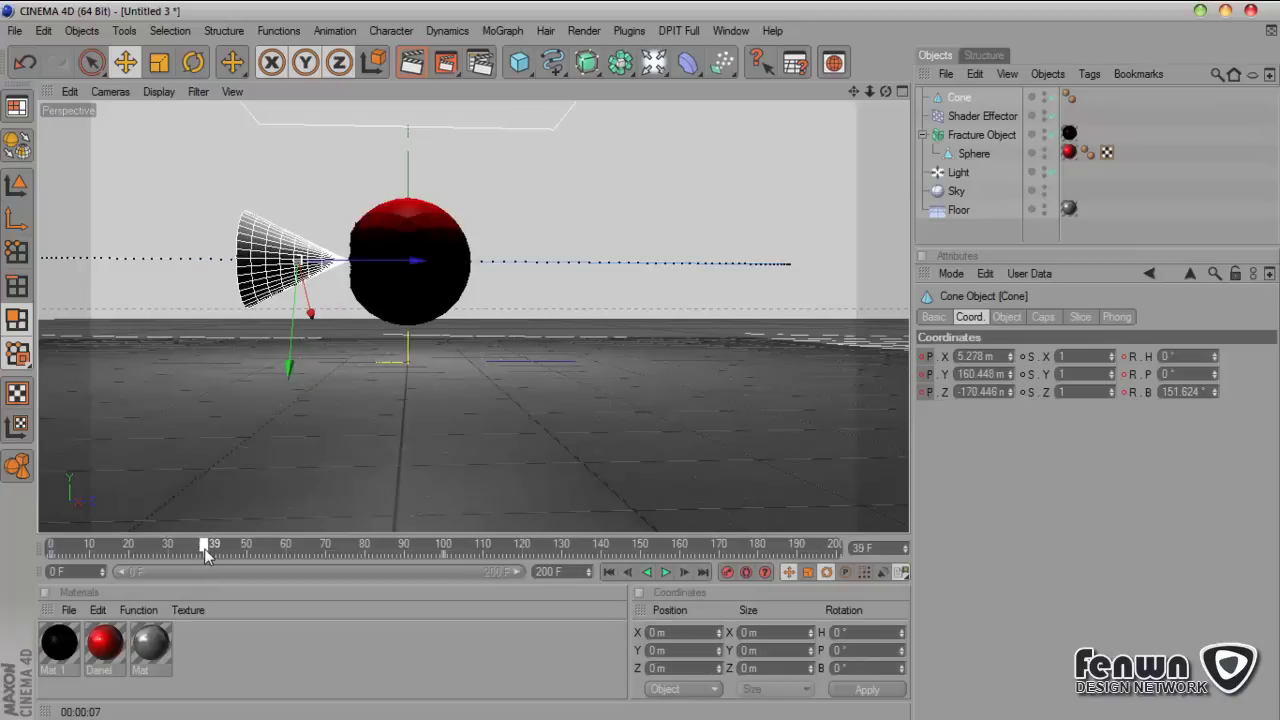
{"action": "scroll", "coordinate": [465, 295], "scroll_direction": "up", "scroll_amount": 3}
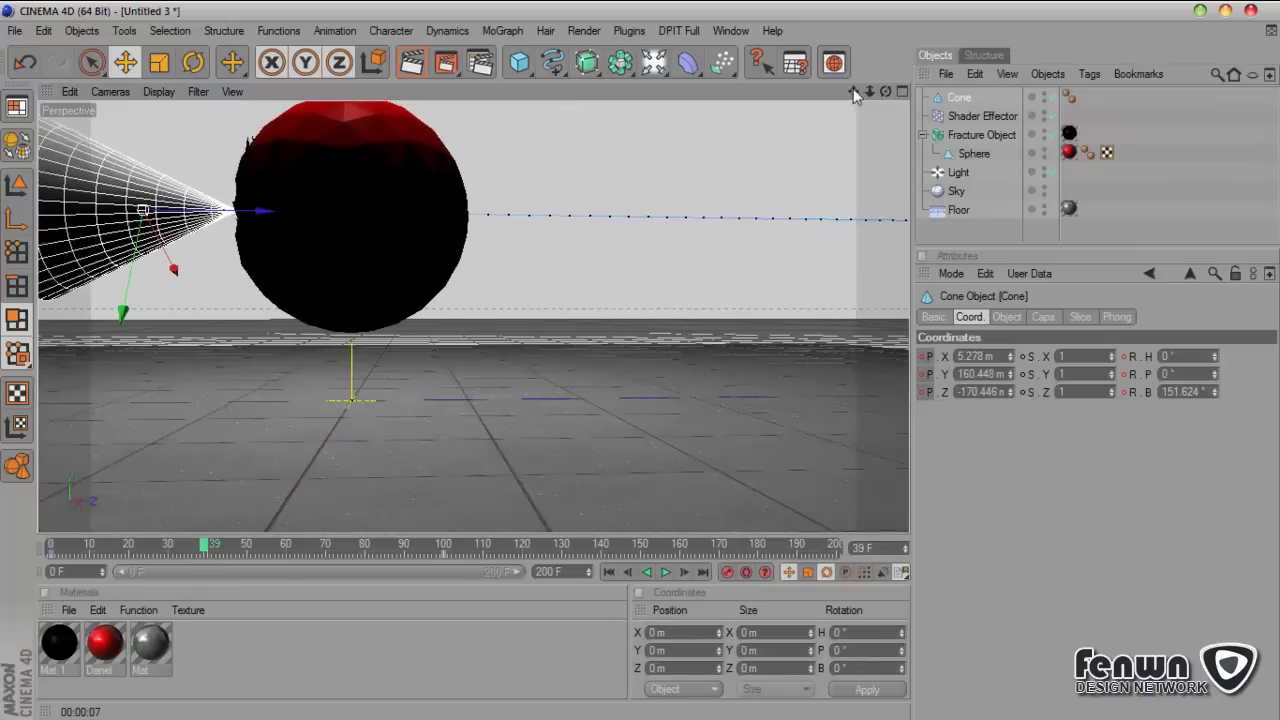
{"action": "left_click_drag", "start_coordinate": [853, 90], "coordinate": [975, 100]}
{"action": "left_click_drag", "start_coordinate": [885, 91], "coordinate": [856, 96]}
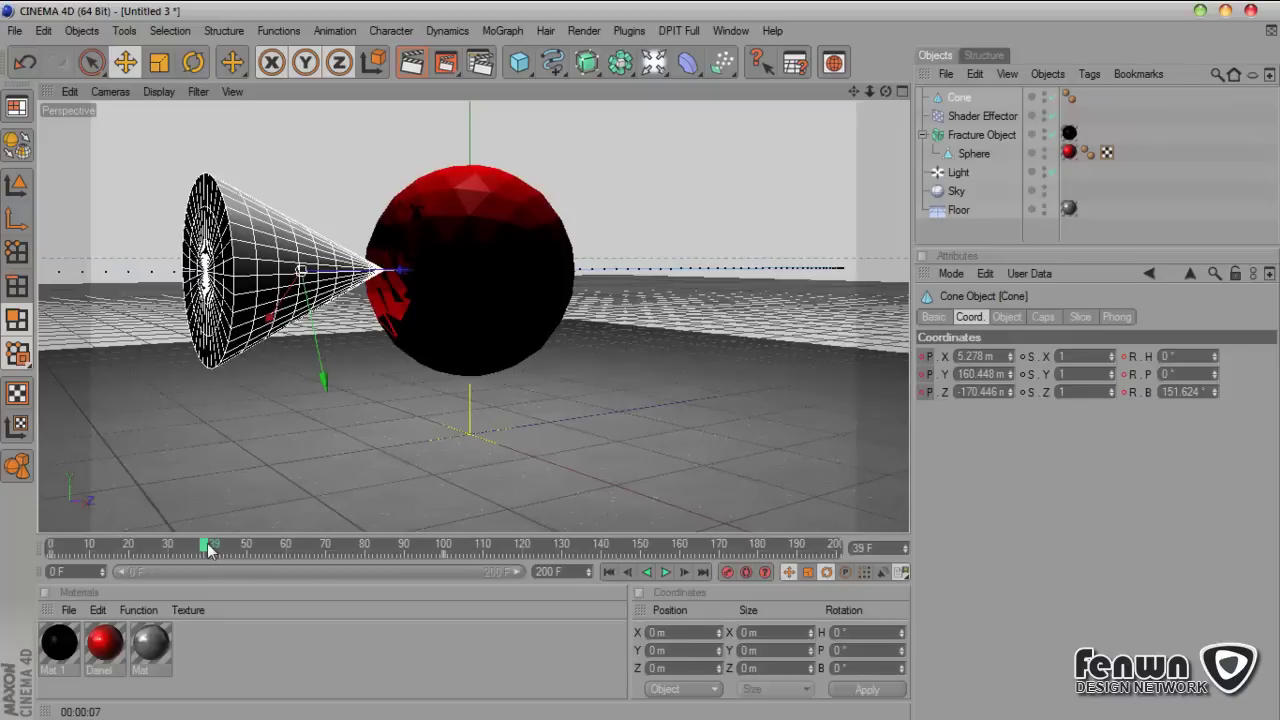
{"action": "left_click_drag", "start_coordinate": [208, 548], "coordinate": [249, 551]}
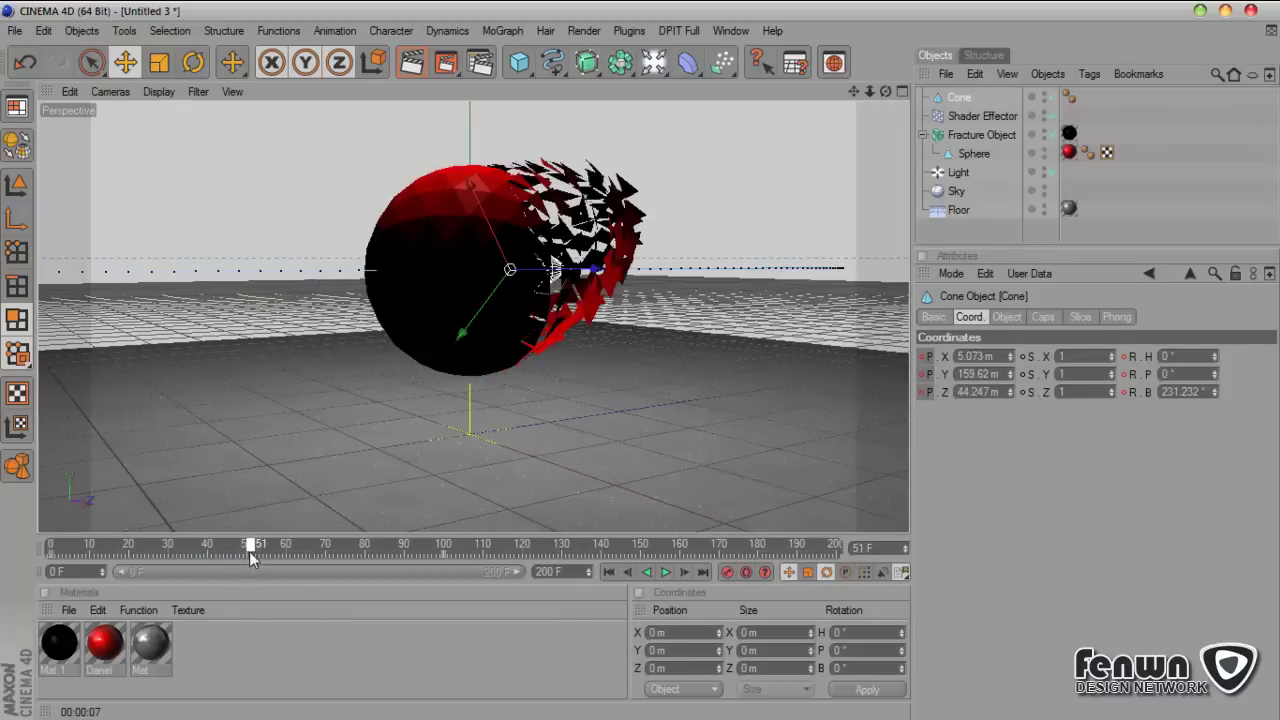
{"action": "mouse_move", "coordinate": [885, 91]}
{"action": "left_mouse_down"}
{"action": "mouse_move", "coordinate": [885, 111]}
{"action": "mouse_move", "coordinate": [889, 91]}
{"action": "left_mouse_up"}
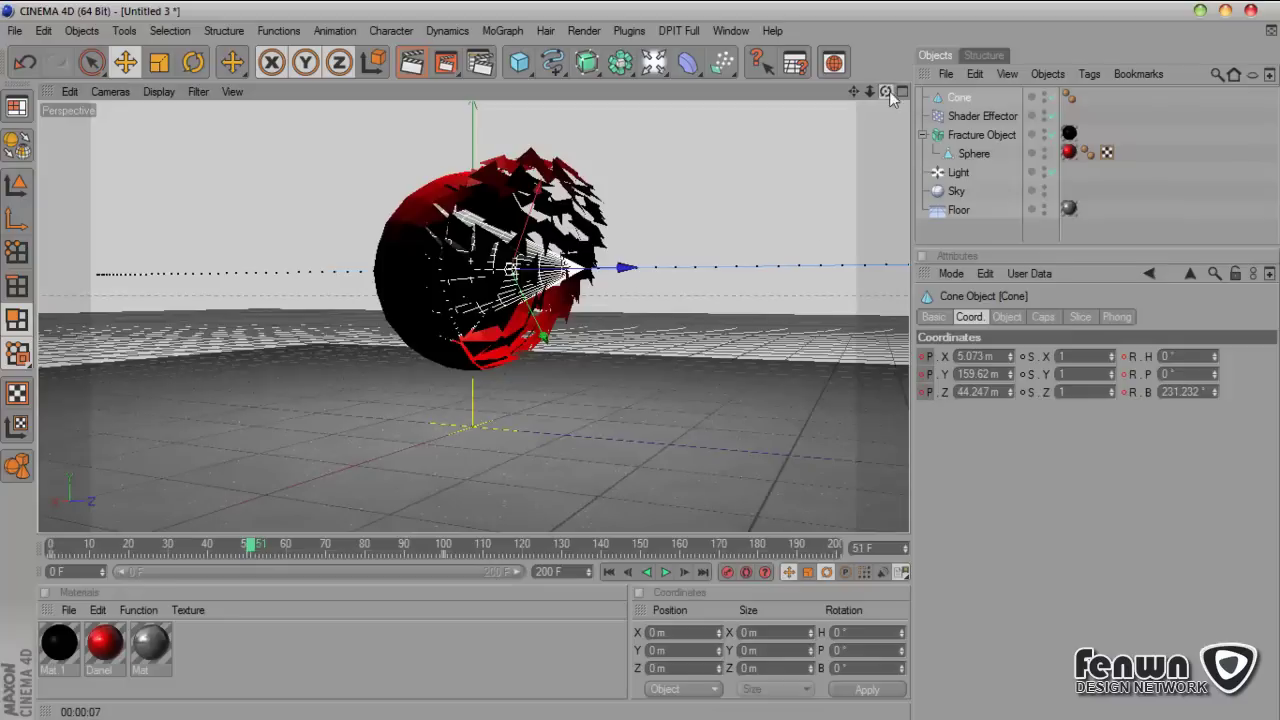
Step: Play the rest of the animation, then replay it from frame 0 until the cone has passed the sphere
{"action": "left_click", "coordinate": [664, 572]}
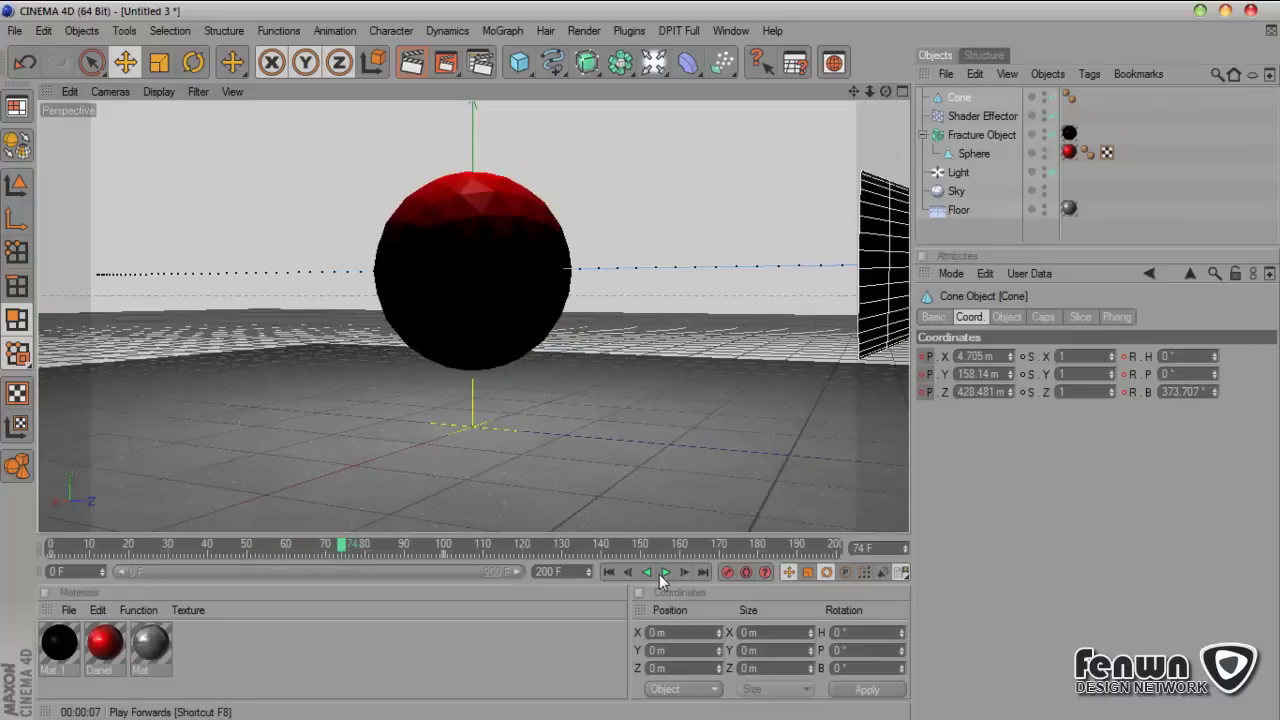
{"action": "left_click", "coordinate": [612, 572]}
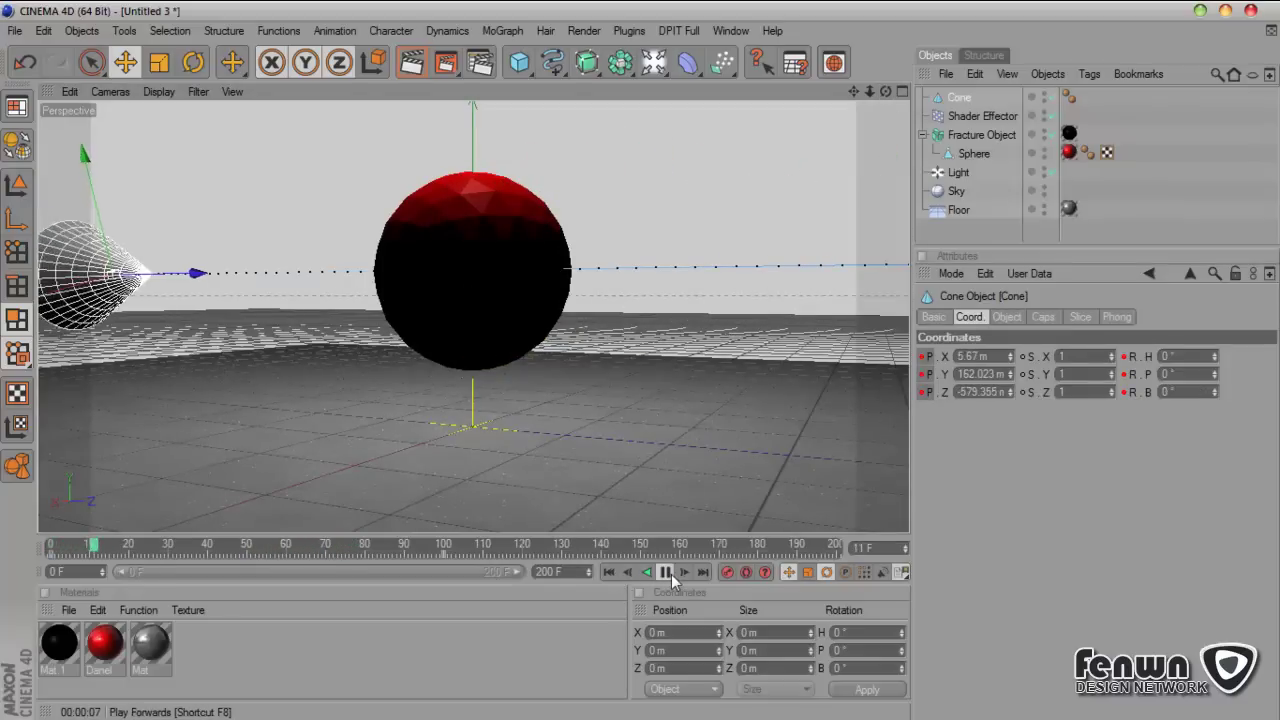
{"action": "left_click", "coordinate": [669, 573]}
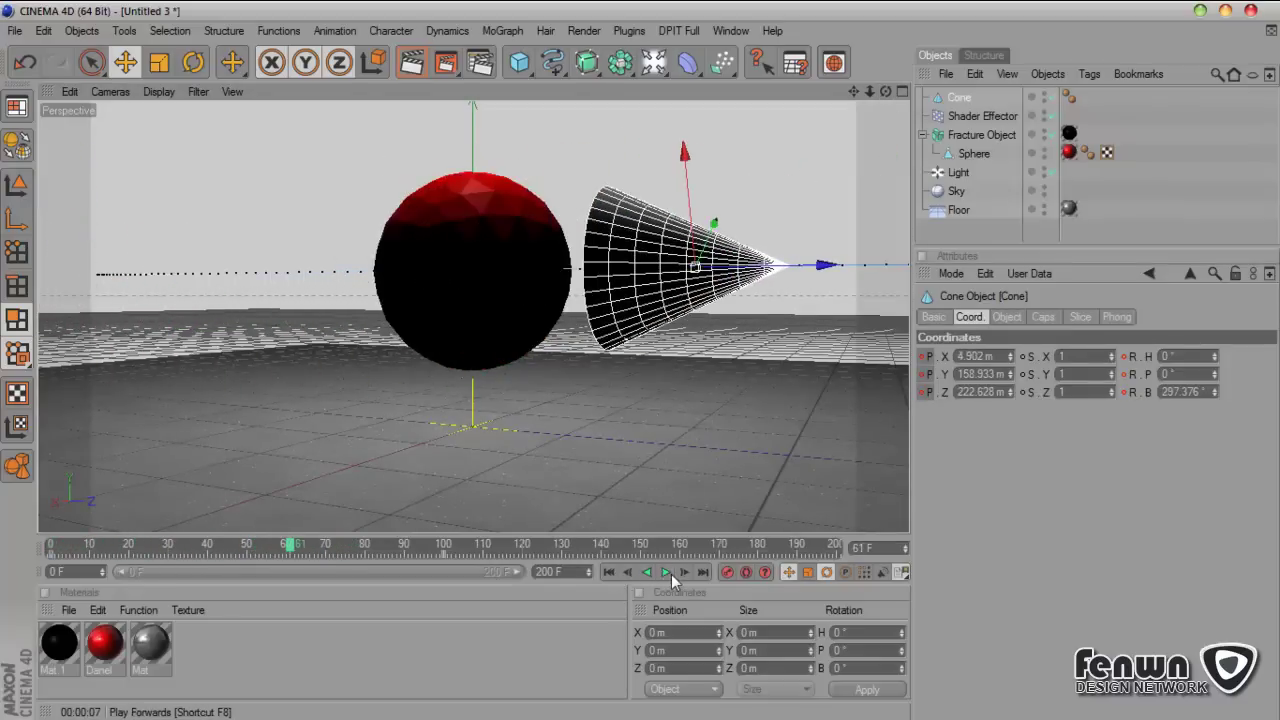
Step: At frame 54, set the Shader Effector's X, Y and Z position parameters to 250 m each
{"action": "mouse_move", "coordinate": [277, 549]}
{"action": "left_mouse_down"}
{"action": "mouse_move", "coordinate": [240, 548]}
{"action": "mouse_move", "coordinate": [272, 548]}
{"action": "mouse_move", "coordinate": [262, 545]}
{"action": "left_mouse_up"}
{"action": "left_click", "coordinate": [974, 116]}
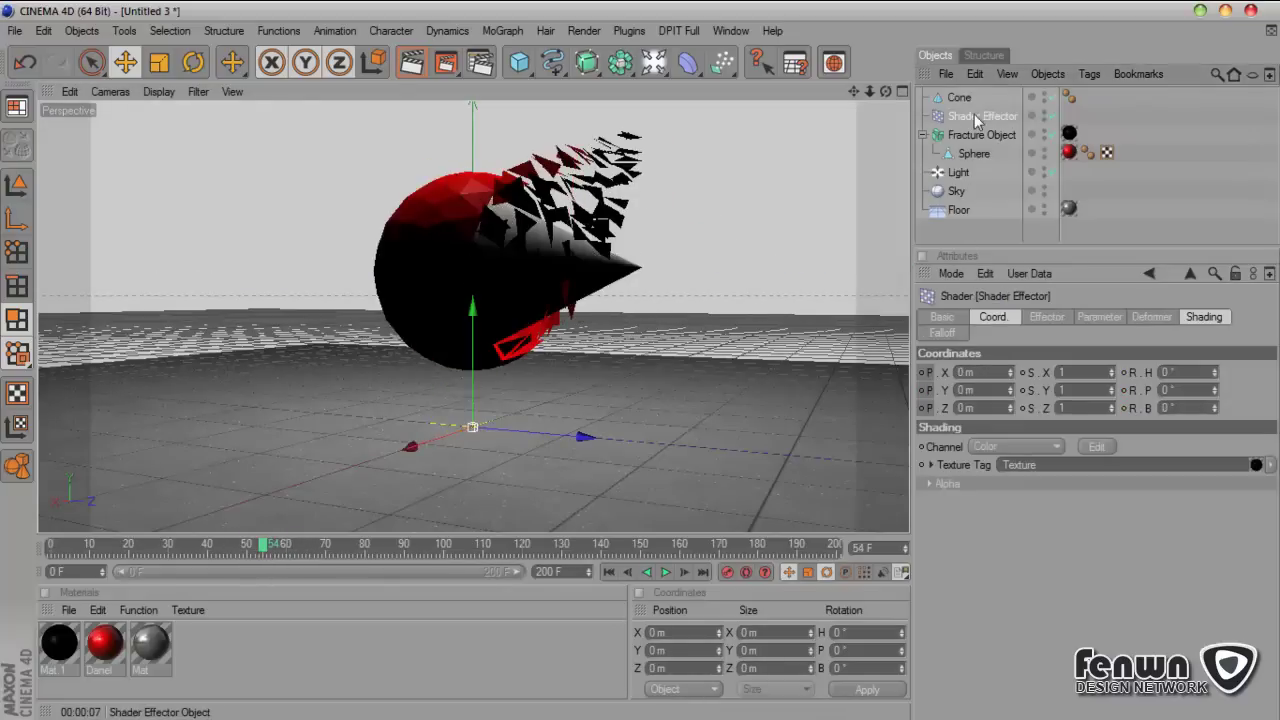
{"action": "left_click", "coordinate": [1046, 316]}
{"action": "left_click", "coordinate": [1100, 316]}
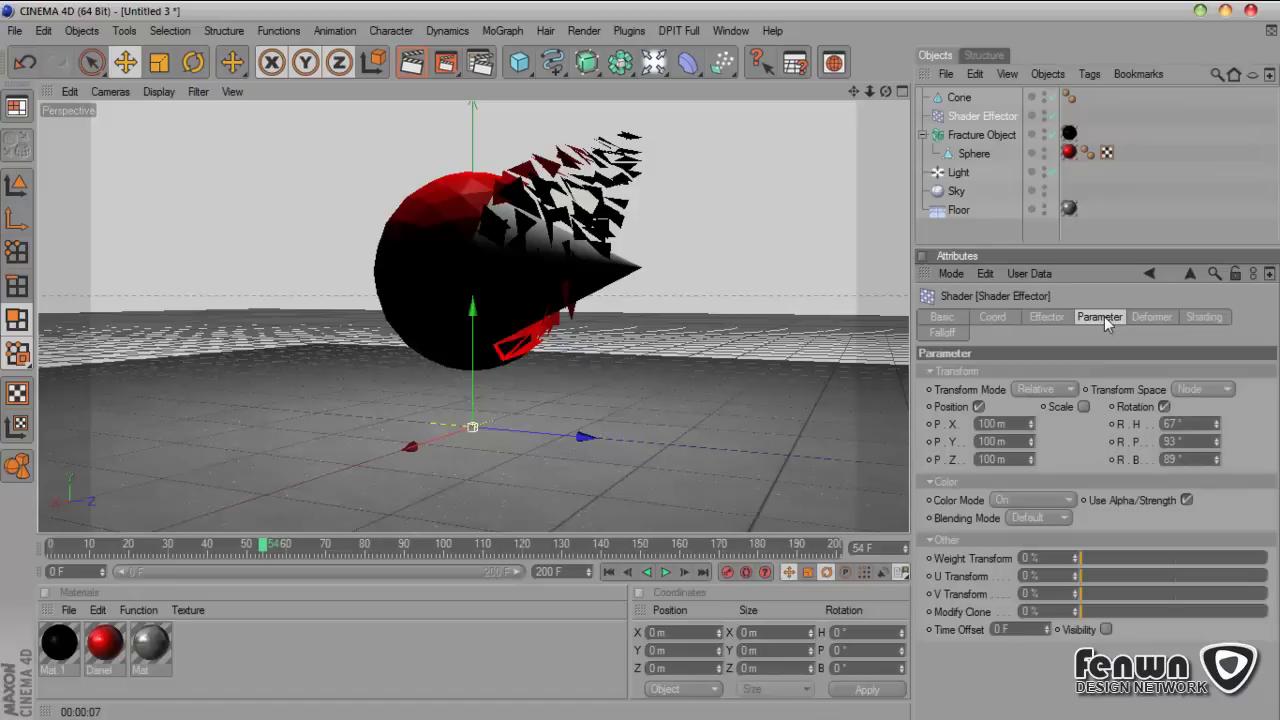
{"action": "left_click_drag", "start_coordinate": [1030, 424], "coordinate": [1060, 424]}
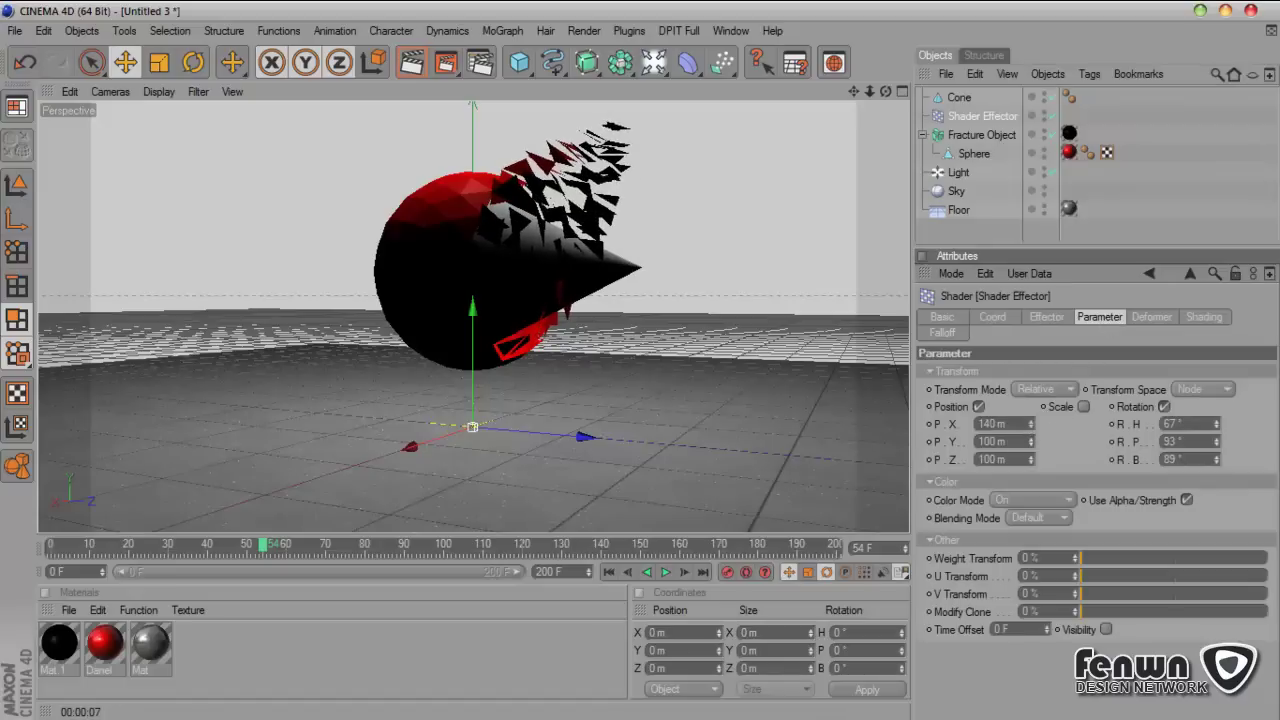
{"action": "left_click", "coordinate": [1013, 441]}
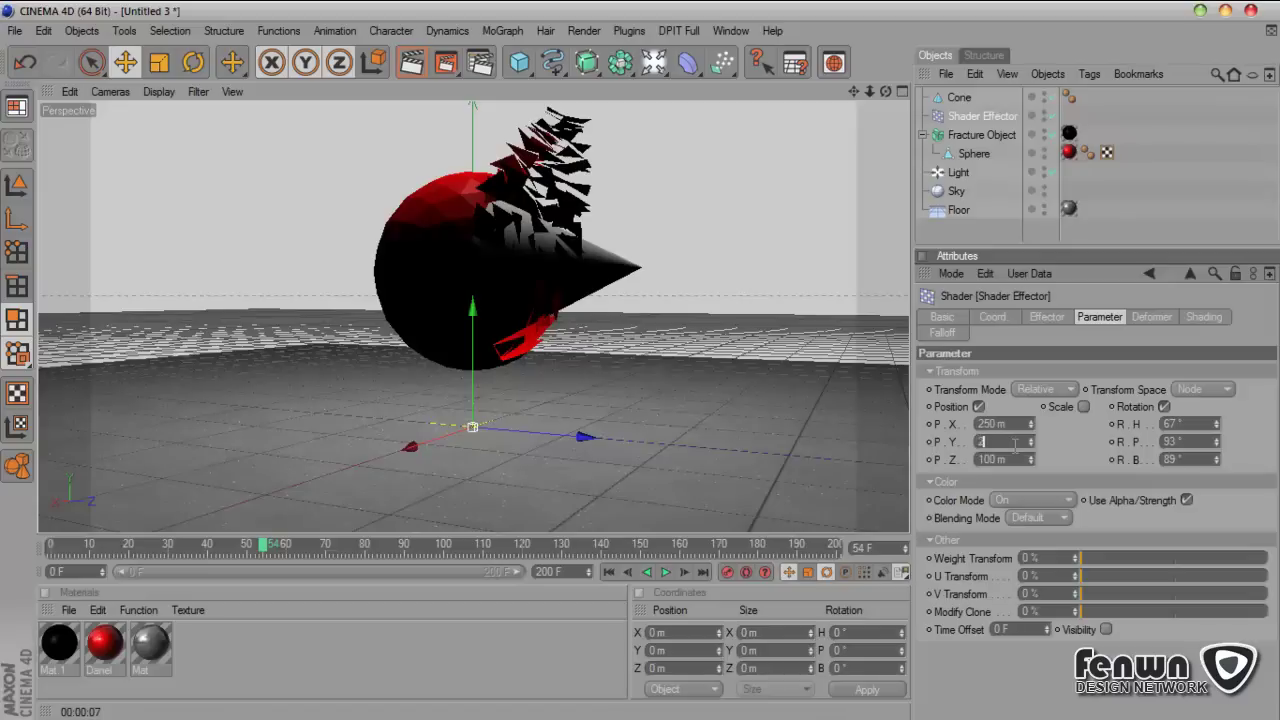
{"action": "left_click", "coordinate": [1017, 460]}
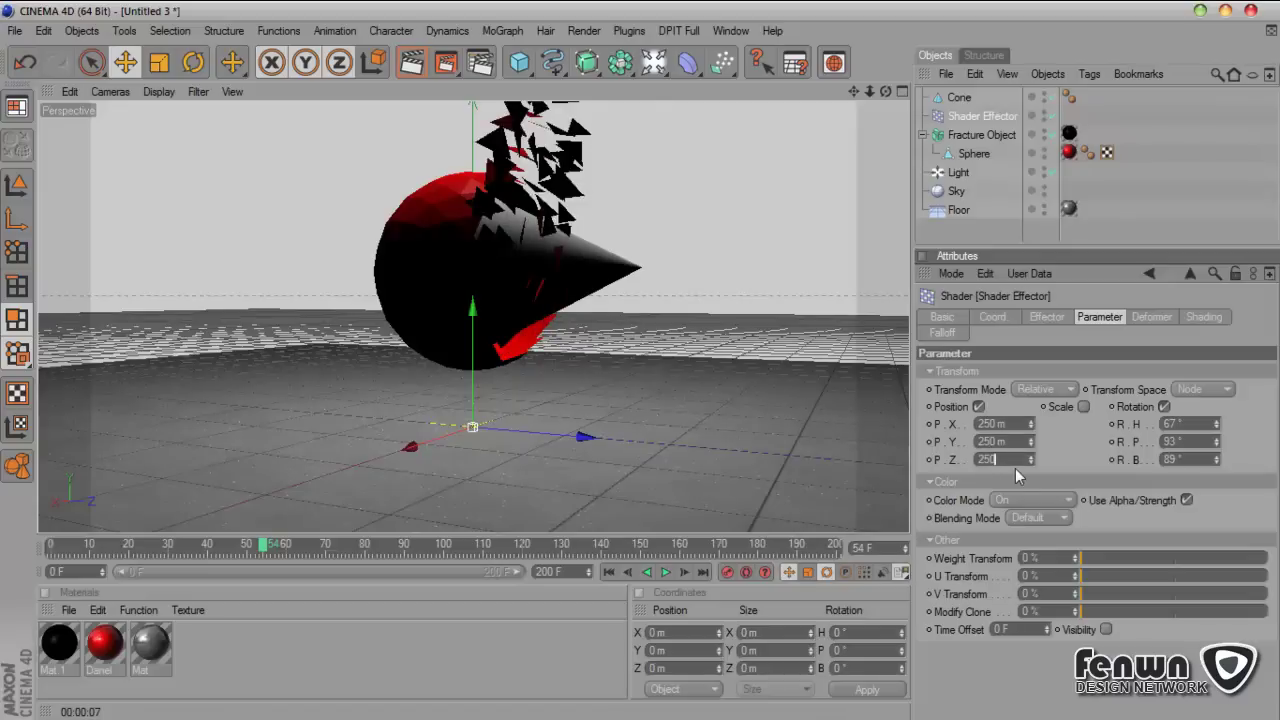
Step: Raise the Shader Effector's Z position to 578 m, replay the animation from the start and review the fragments between frames 41 and 51
{"action": "key", "text": "Return"}
{"action": "left_click_drag", "start_coordinate": [1031, 459], "coordinate": [1031, 369]}
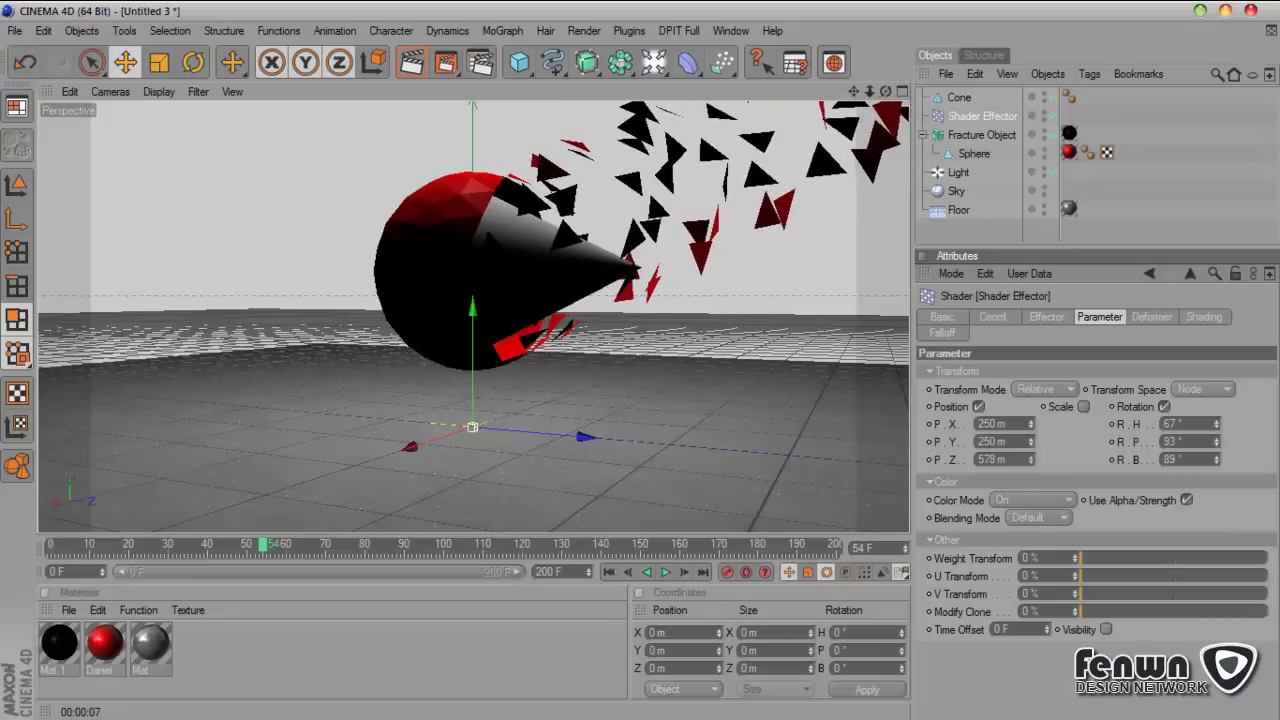
{"action": "left_click", "coordinate": [608, 572]}
{"action": "left_click", "coordinate": [665, 572]}
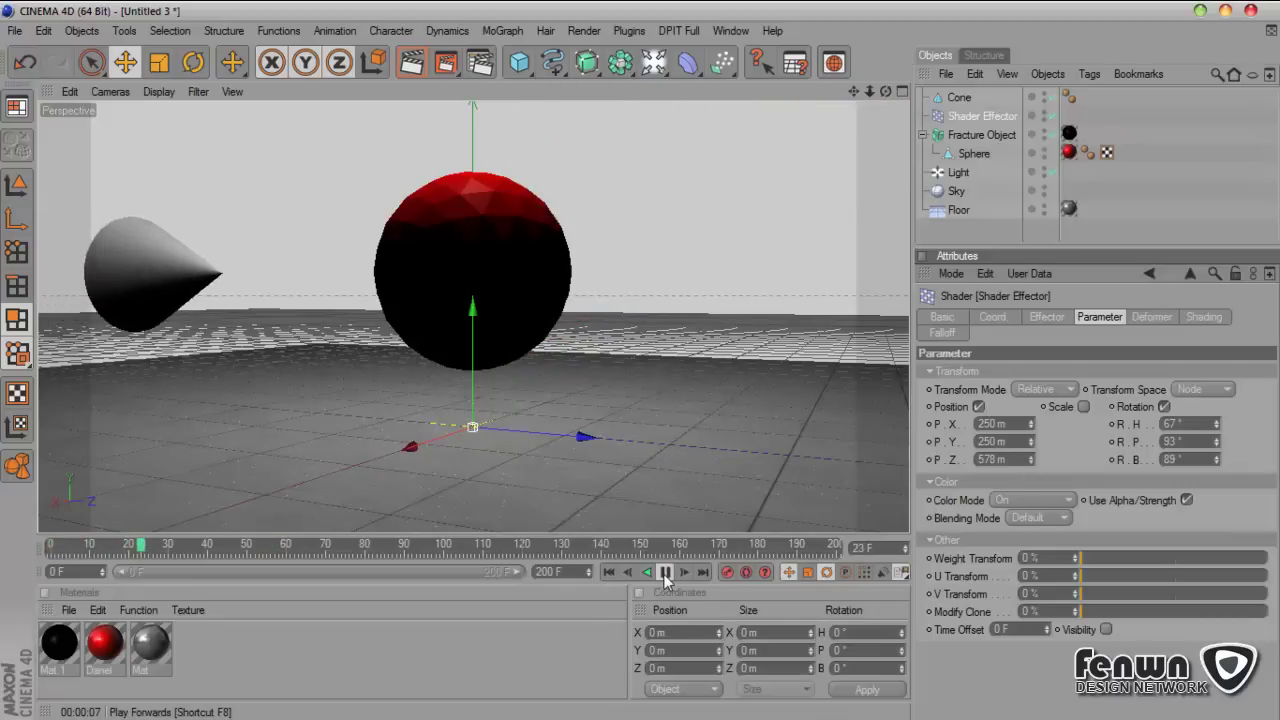
{"action": "left_click", "coordinate": [664, 574]}
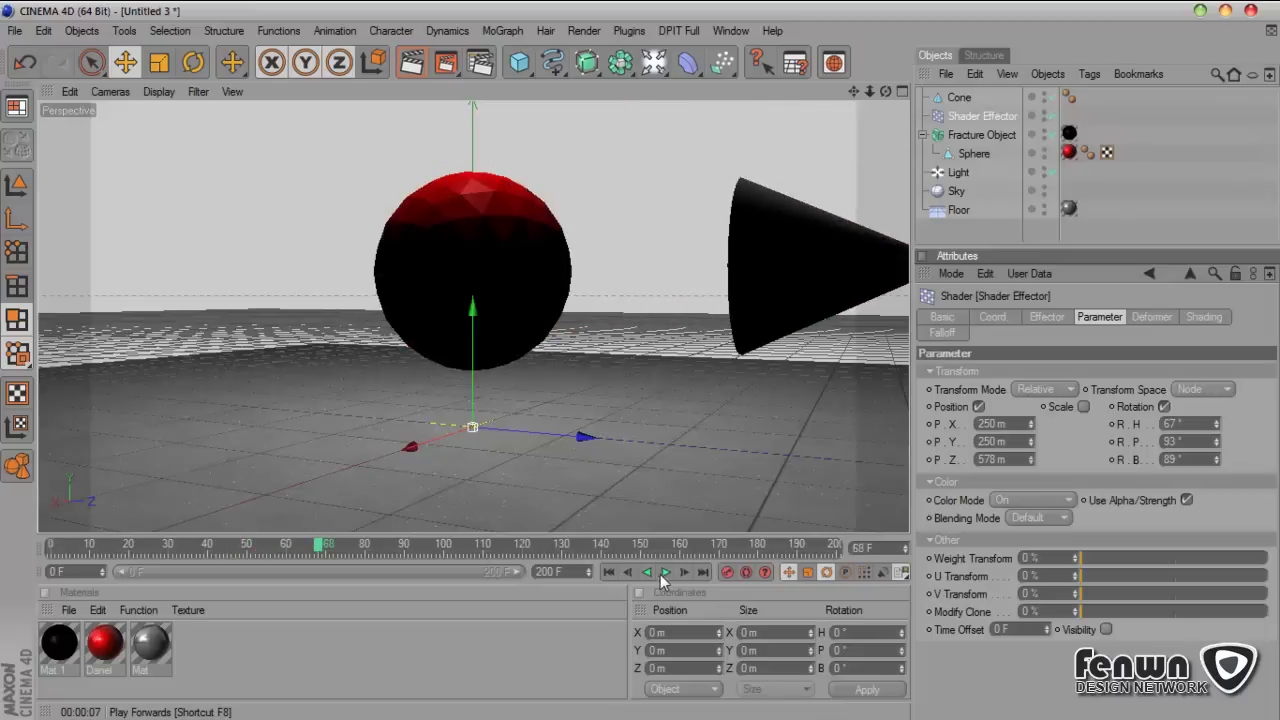
{"action": "left_click", "coordinate": [213, 543]}
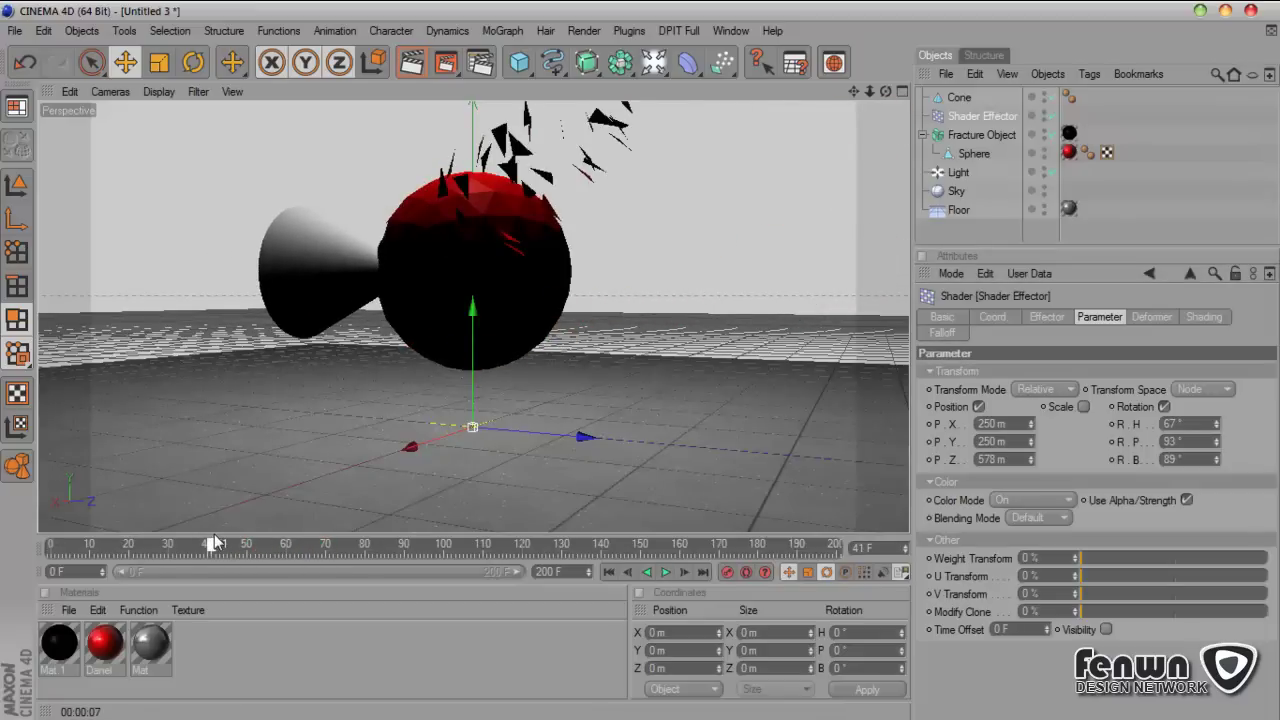
{"action": "left_click_drag", "start_coordinate": [213, 543], "coordinate": [250, 543]}
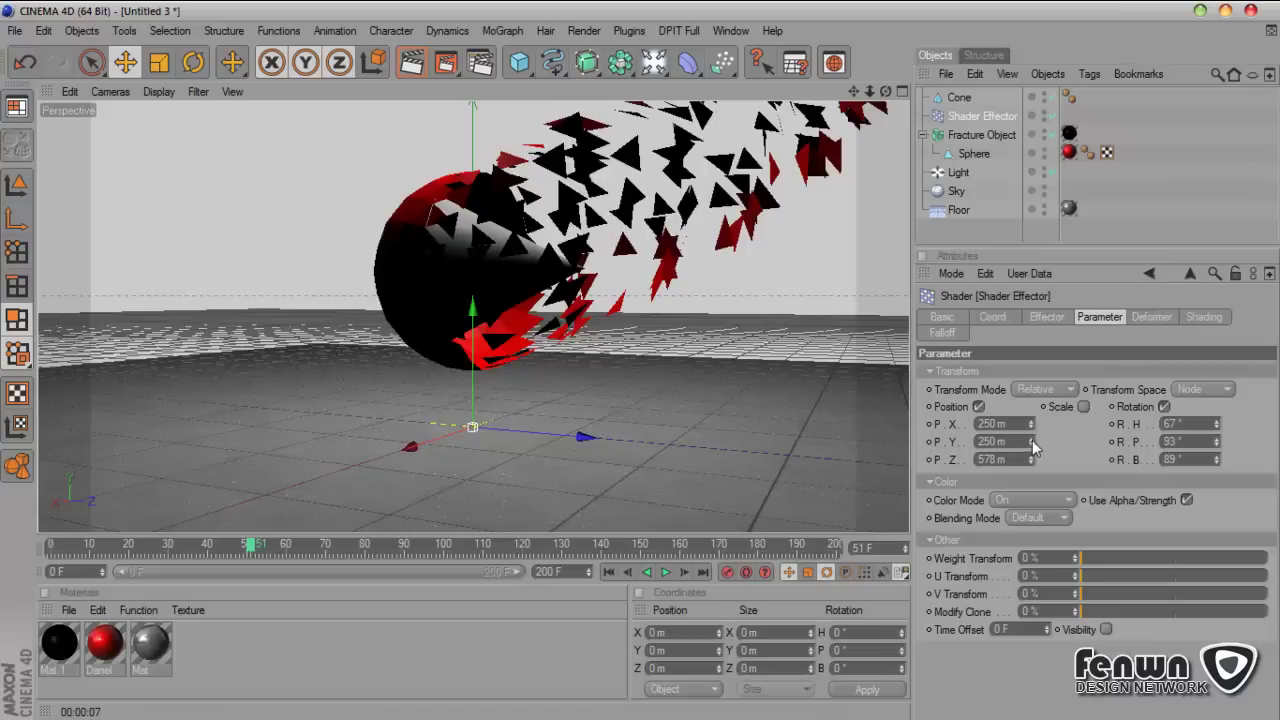
Step: Set the Shader Effector's position parameters to X 166 m, Y 55 m and Z 227 m, and replay the animation from frame 0
{"action": "left_click_drag", "start_coordinate": [1033, 447], "coordinate": [1010, 459]}
{"action": "left_click", "coordinate": [608, 572]}
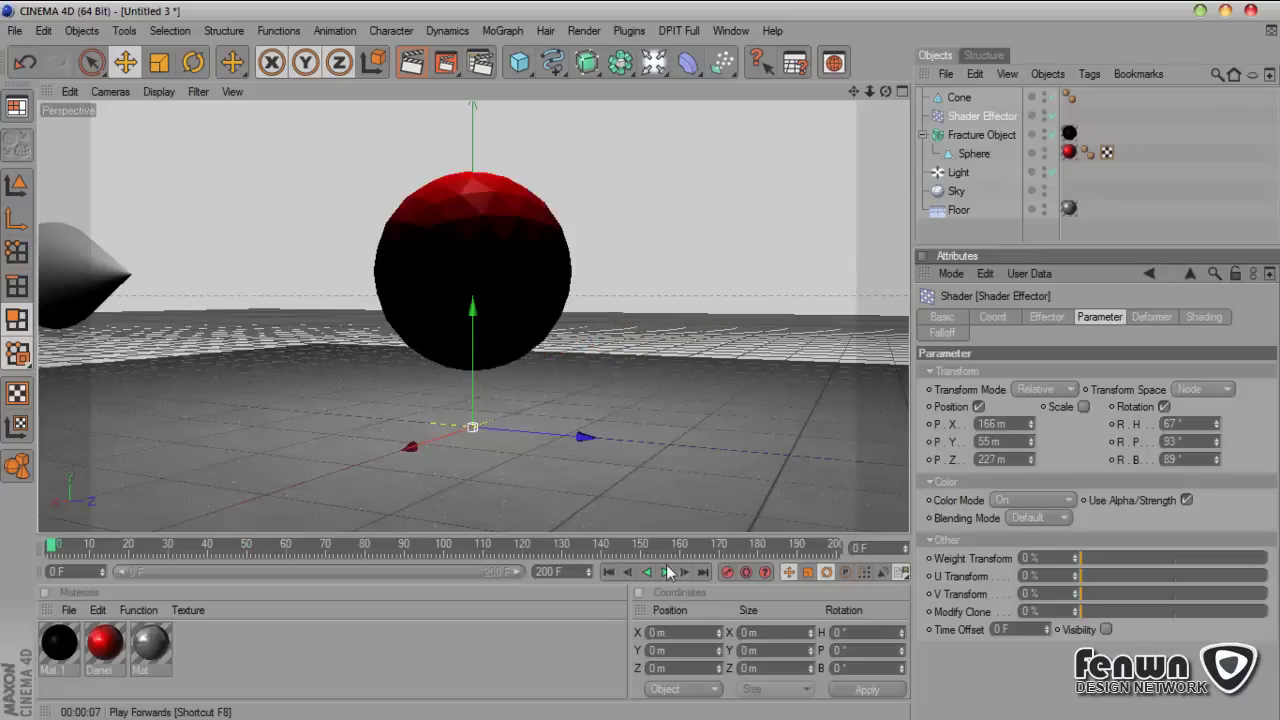
{"action": "left_click", "coordinate": [668, 571]}
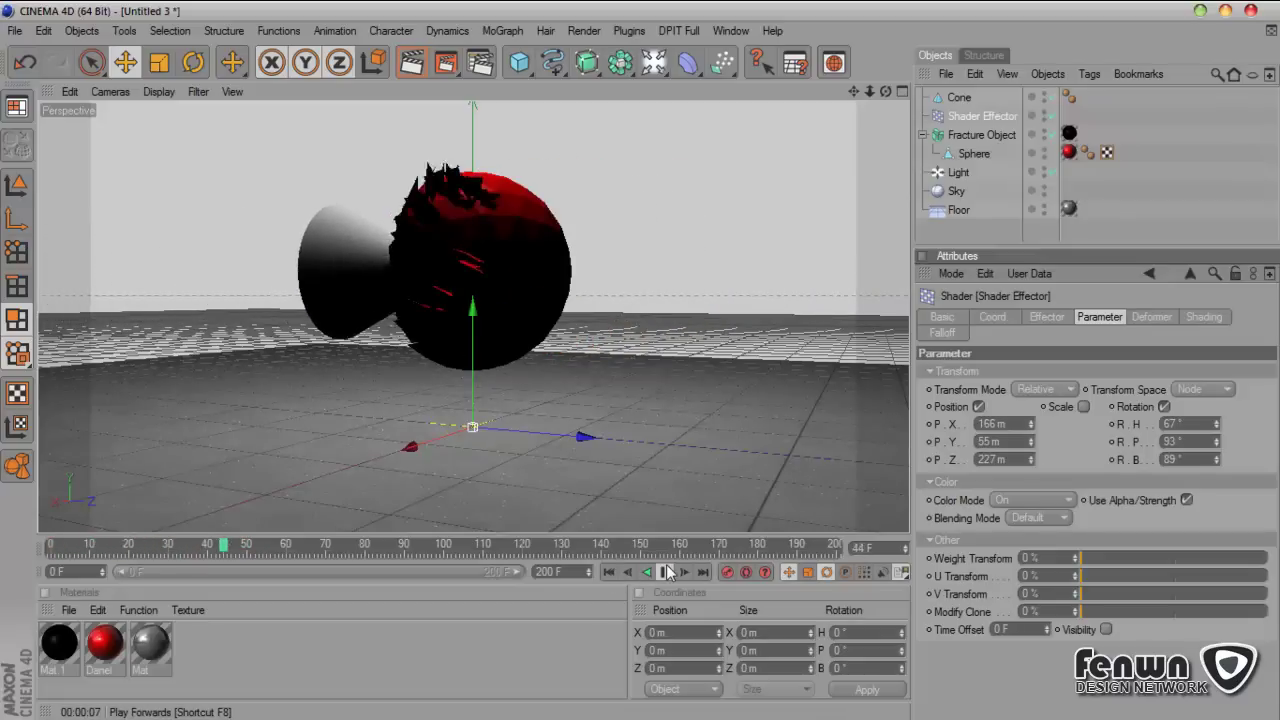
Step: Render a preview of the perspective view at frame 52, with the cone inside the breaking sphere
{"action": "left_click", "coordinate": [322, 548]}
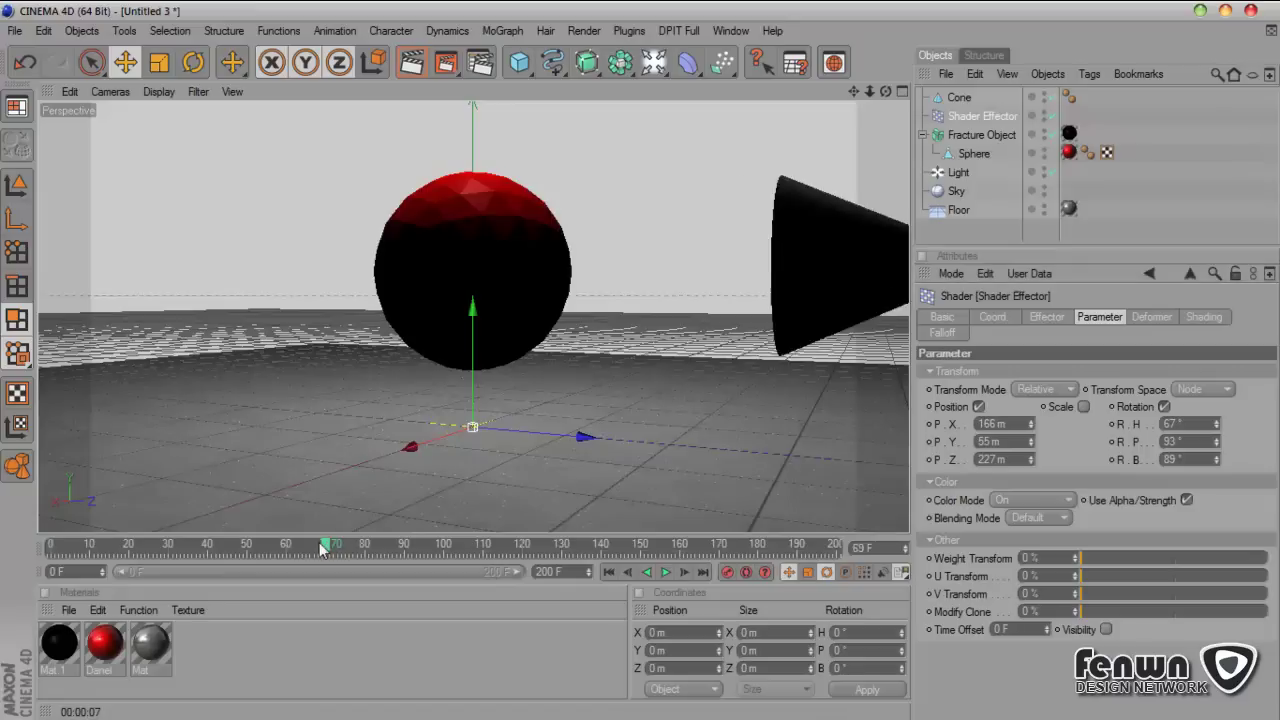
{"action": "left_click_drag", "start_coordinate": [322, 548], "coordinate": [254, 548]}
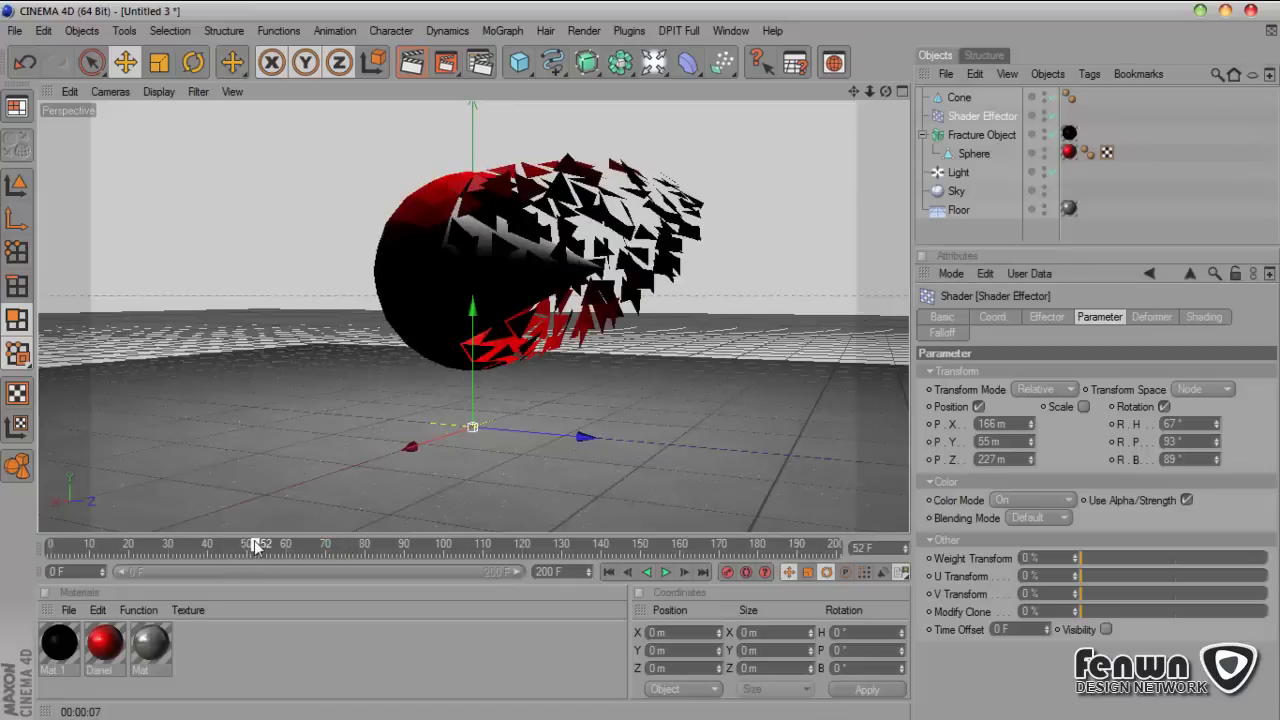
{"action": "left_click", "coordinate": [408, 66]}
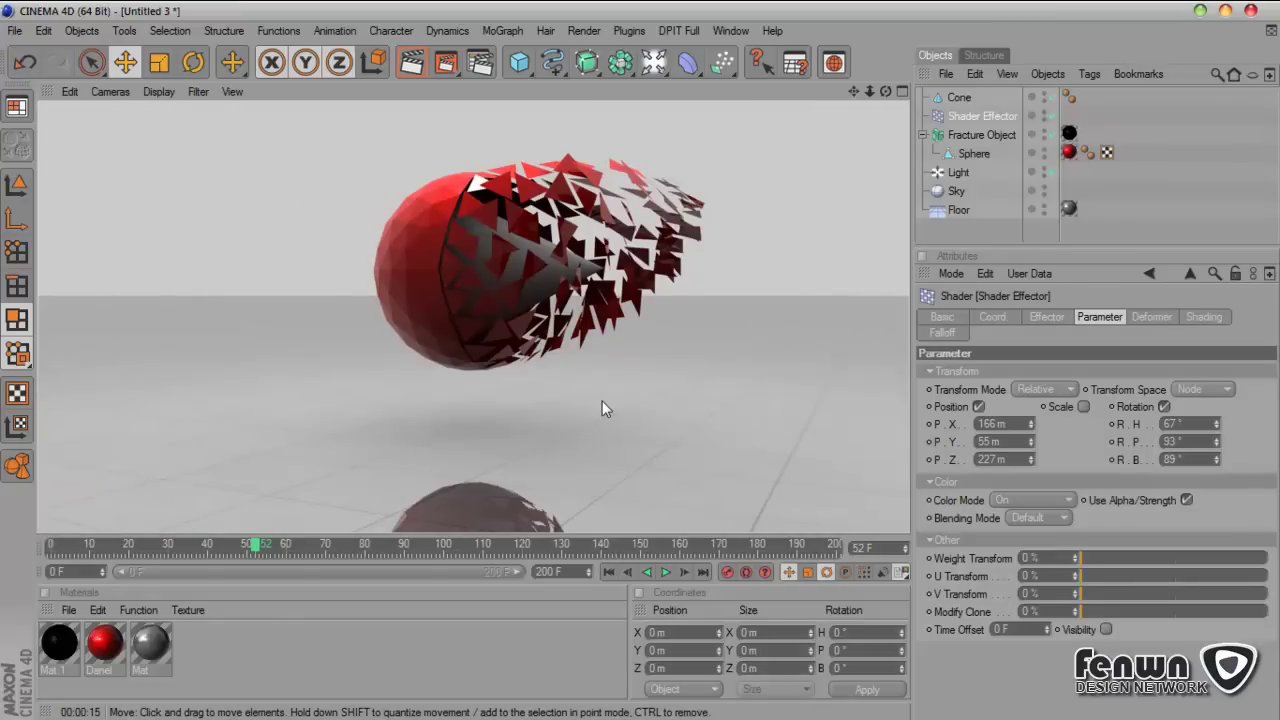
Step: At frame 0, select all of the sphere's polygons and extrude them with an offset of 10 m
{"action": "left_click", "coordinate": [607, 571]}
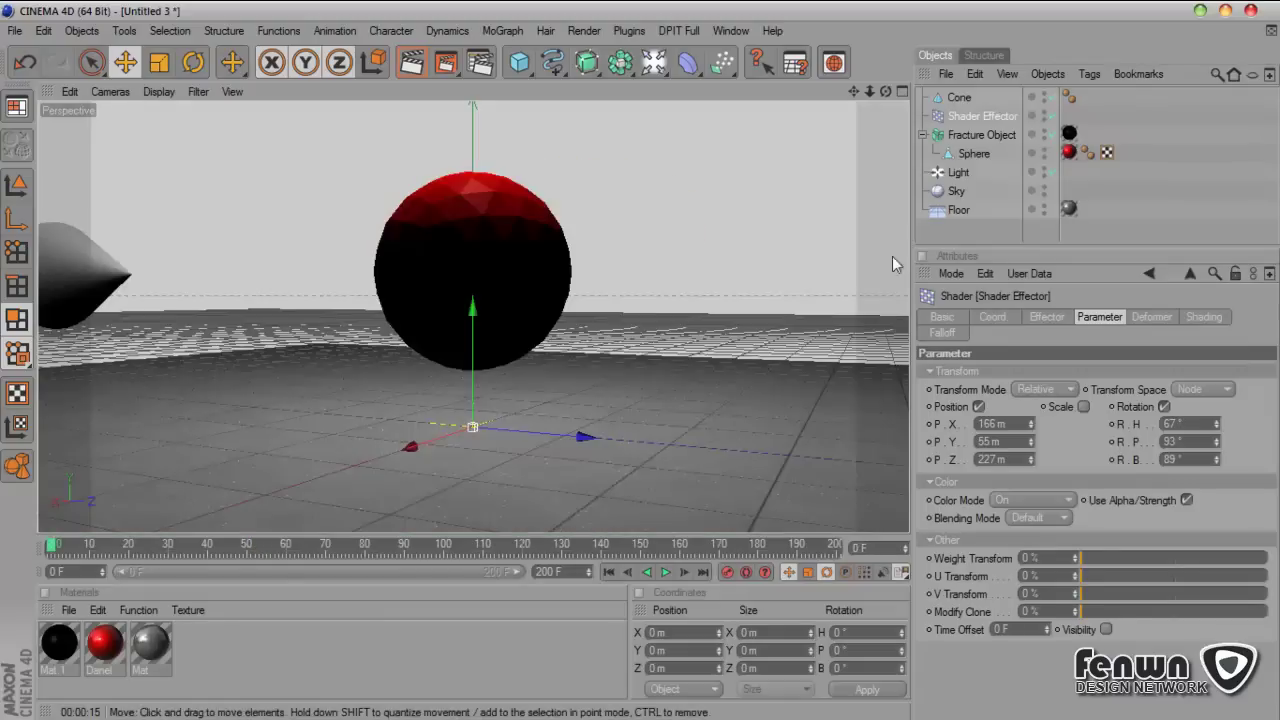
{"action": "left_click", "coordinate": [973, 134]}
{"action": "left_click", "coordinate": [973, 154]}
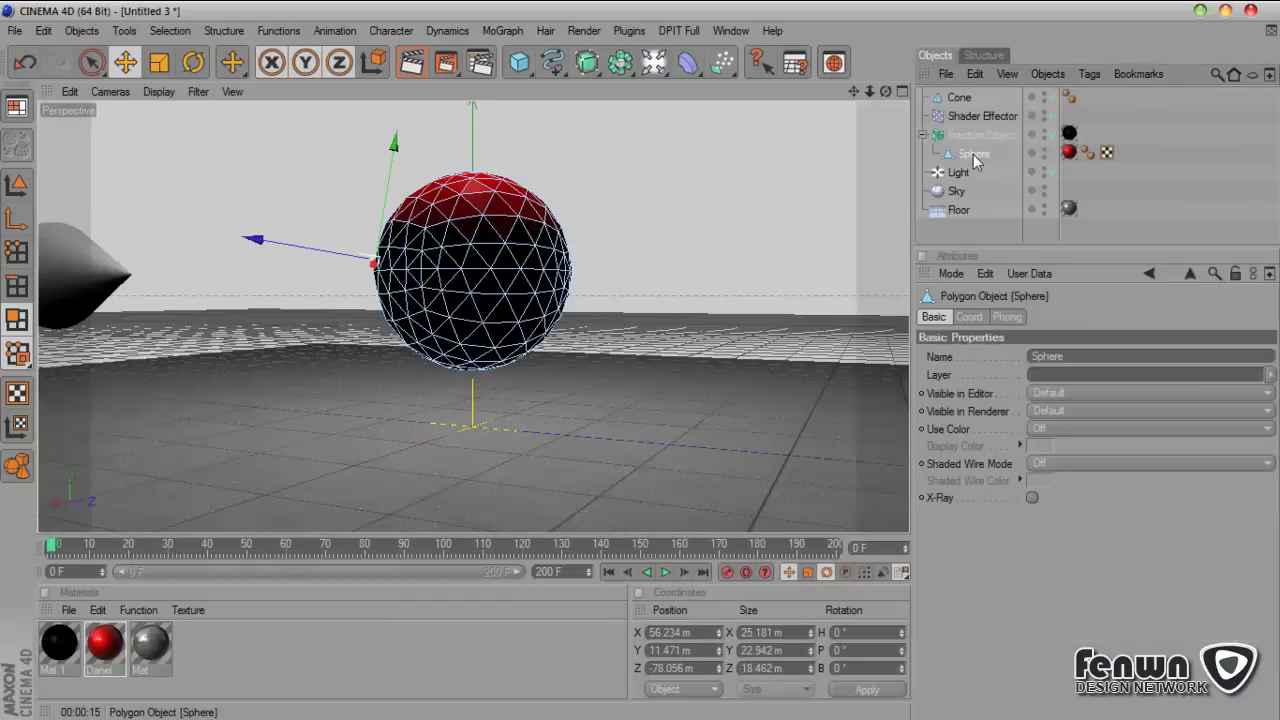
{"action": "left_click", "coordinate": [481, 273]}
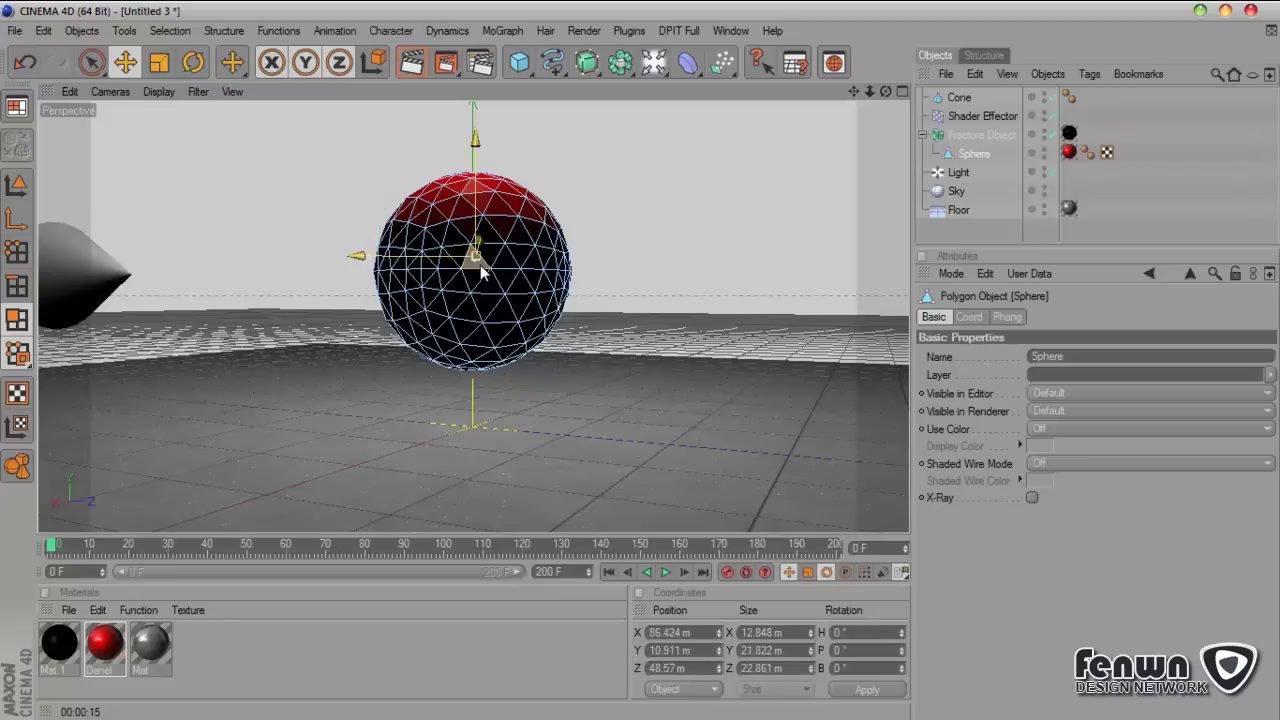
{"action": "key", "text": "ctrl+a"}
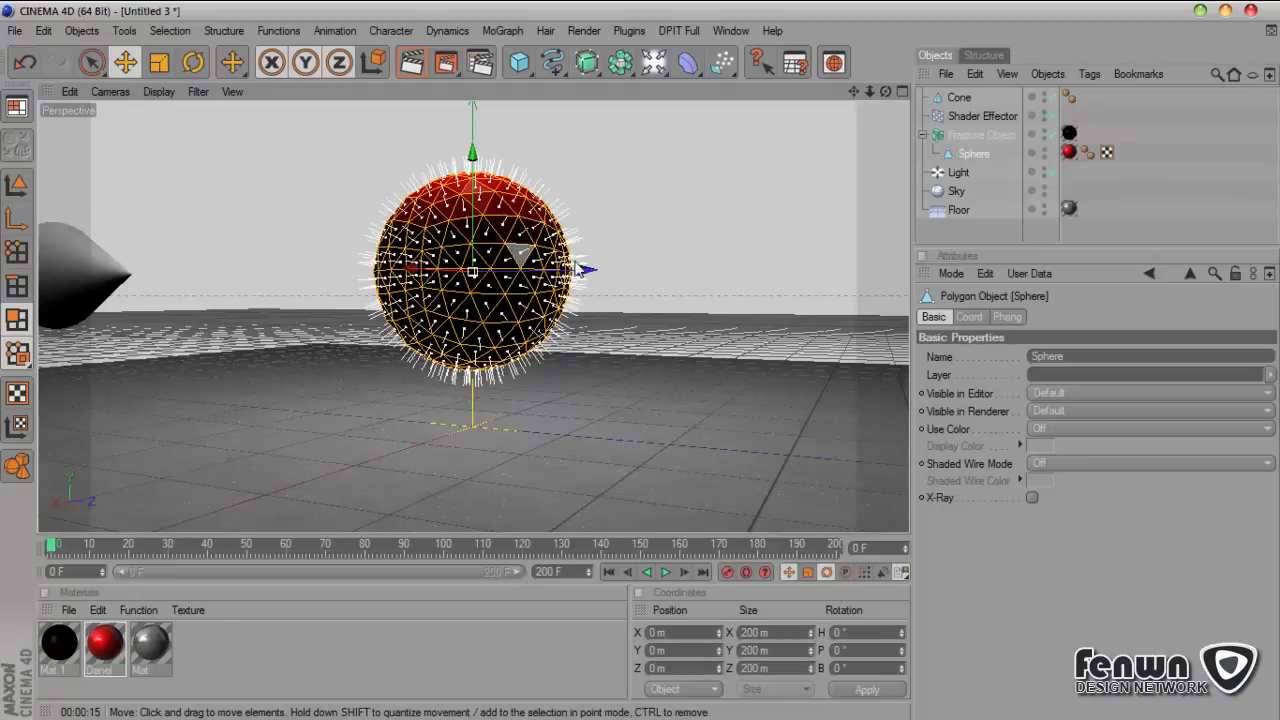
{"action": "right_click", "coordinate": [436, 256]}
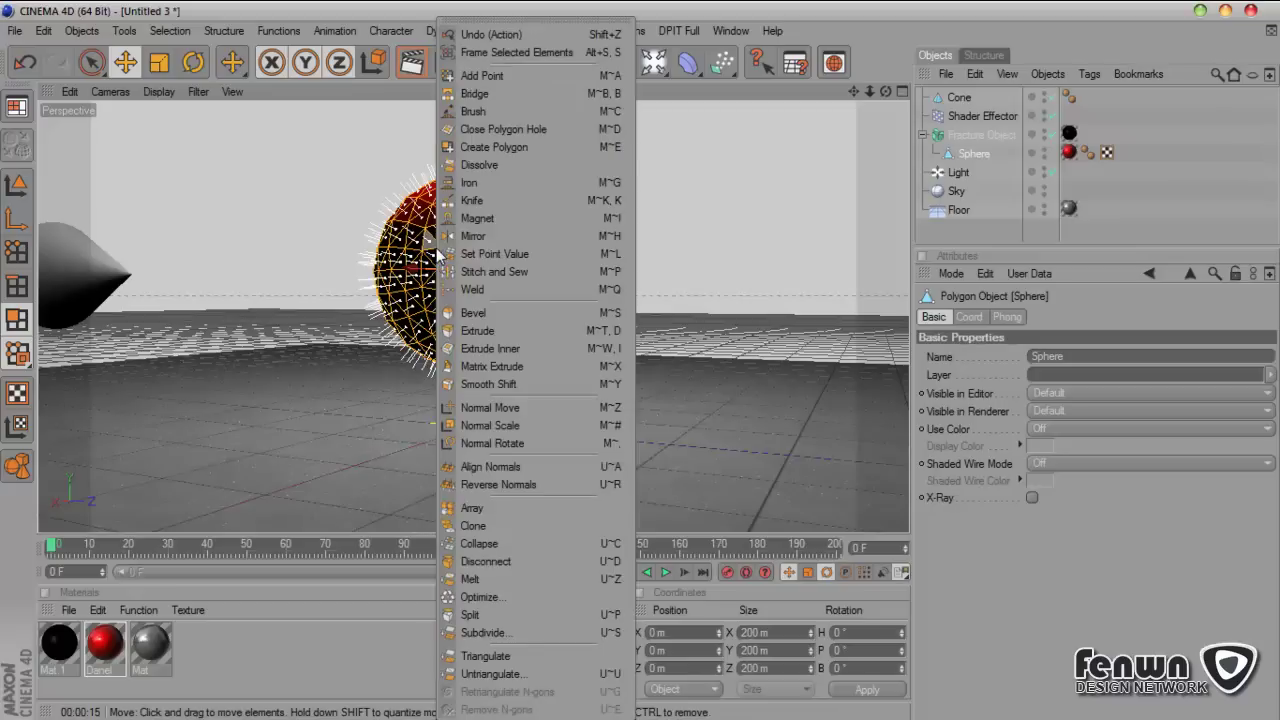
{"action": "left_click", "coordinate": [511, 330]}
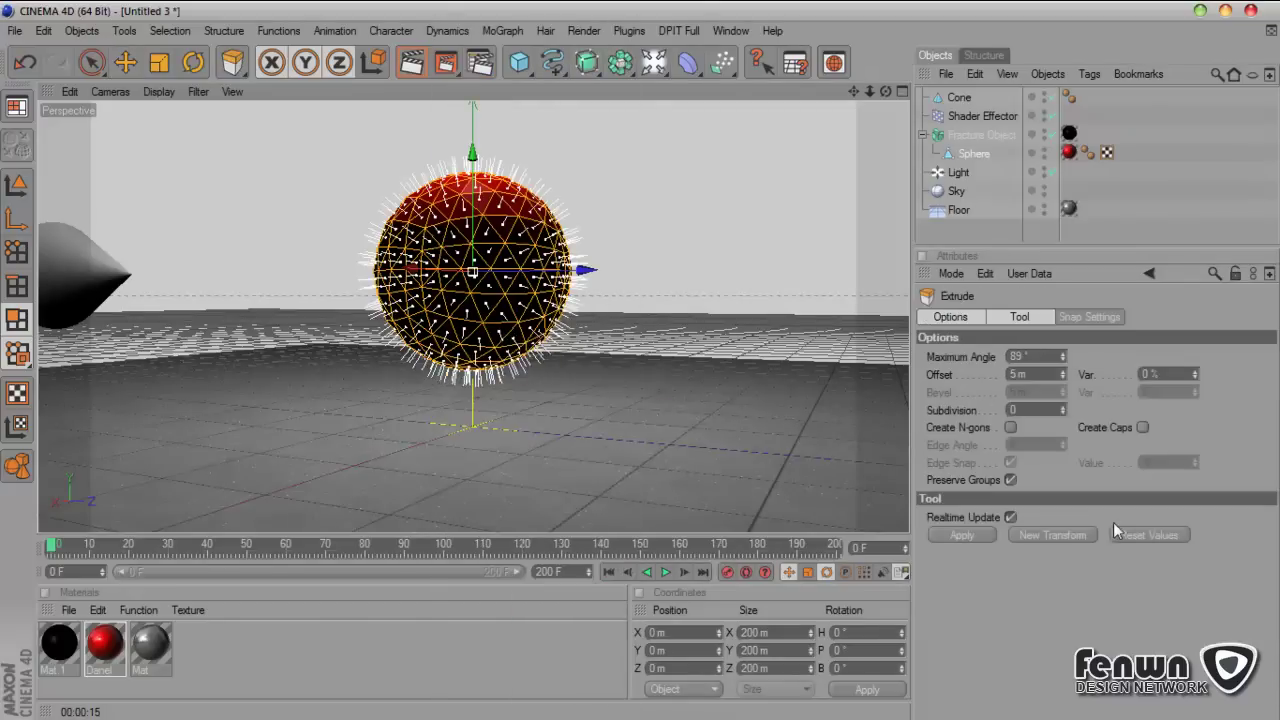
{"action": "left_click", "coordinate": [1045, 375]}
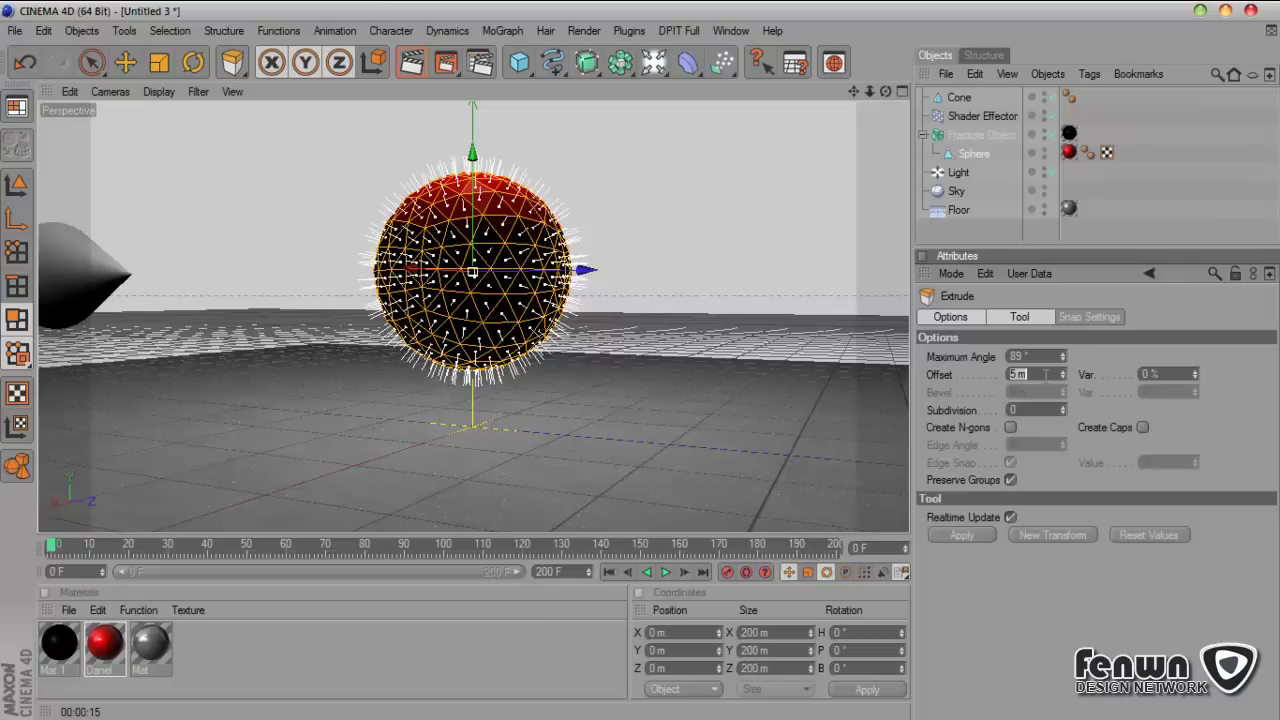
{"action": "type", "text": "10"}
{"action": "key", "text": "Return"}
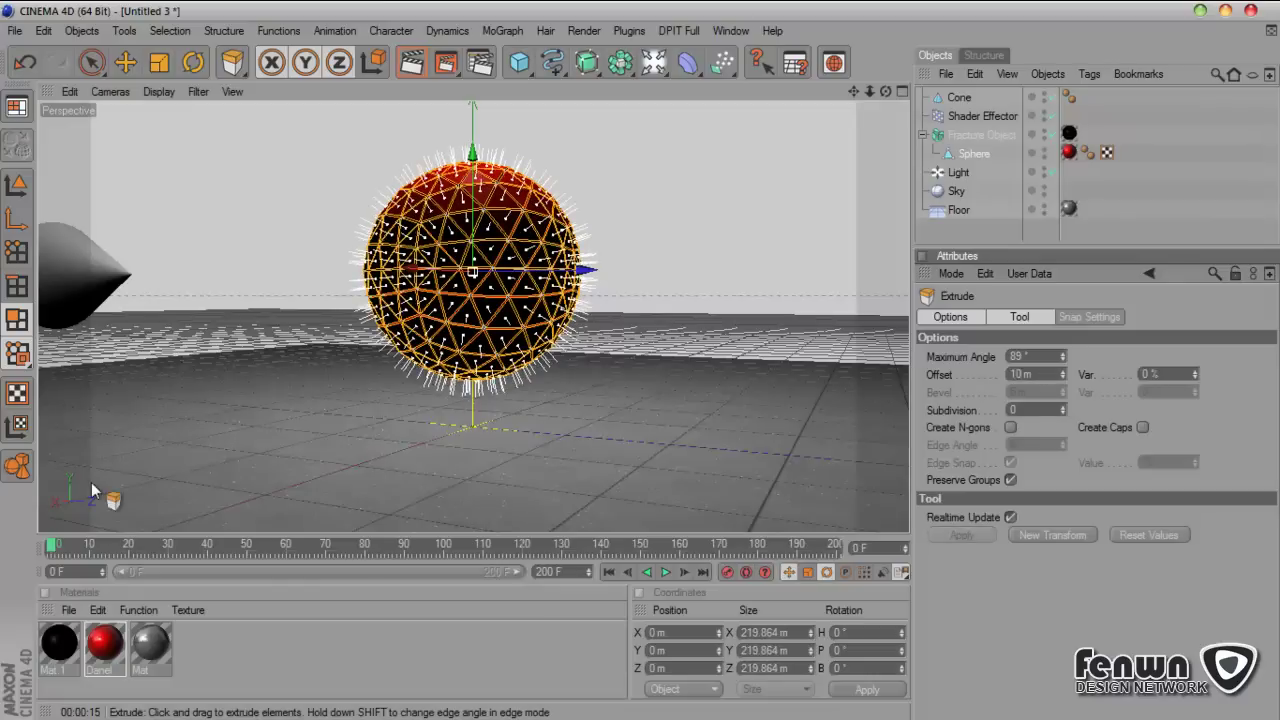
{"action": "left_click", "coordinate": [98, 66]}
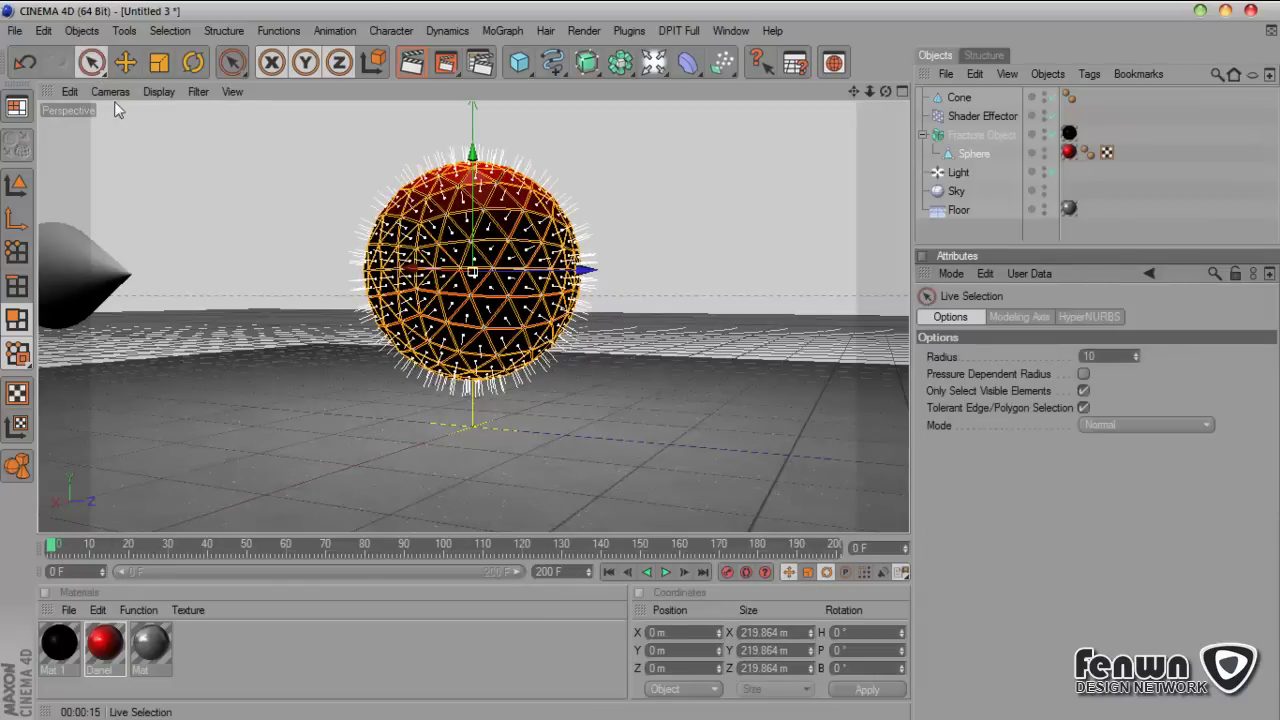
Step: Go to frame 55, deselect the sphere's polygons and render a preview of the thickened fragments
{"action": "left_click_drag", "start_coordinate": [50, 552], "coordinate": [266, 556]}
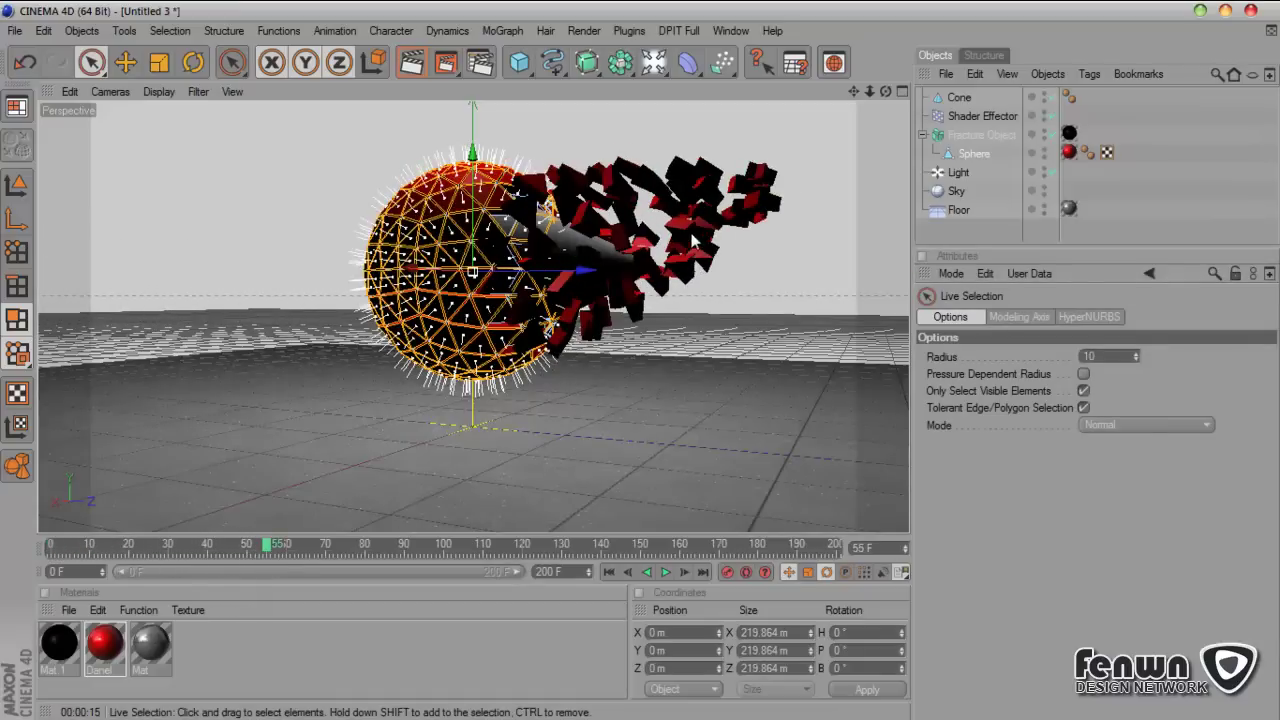
{"action": "left_click", "coordinate": [757, 256]}
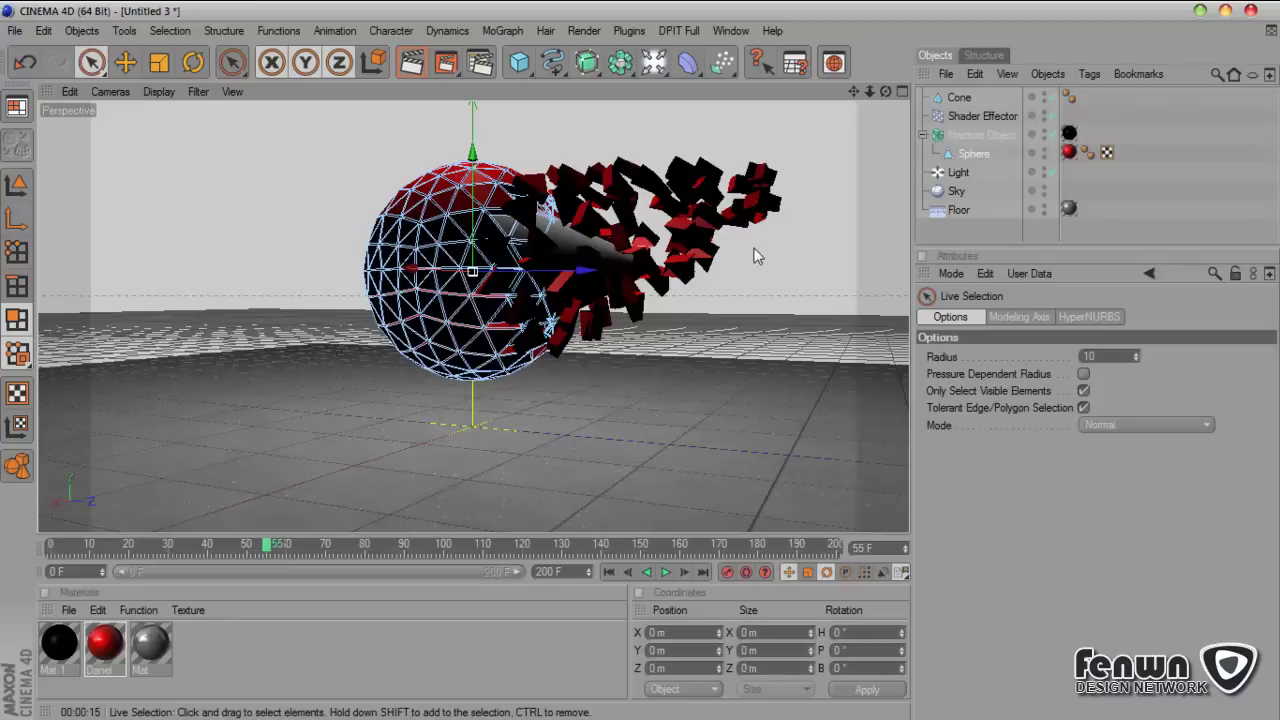
{"action": "left_click", "coordinate": [411, 62]}
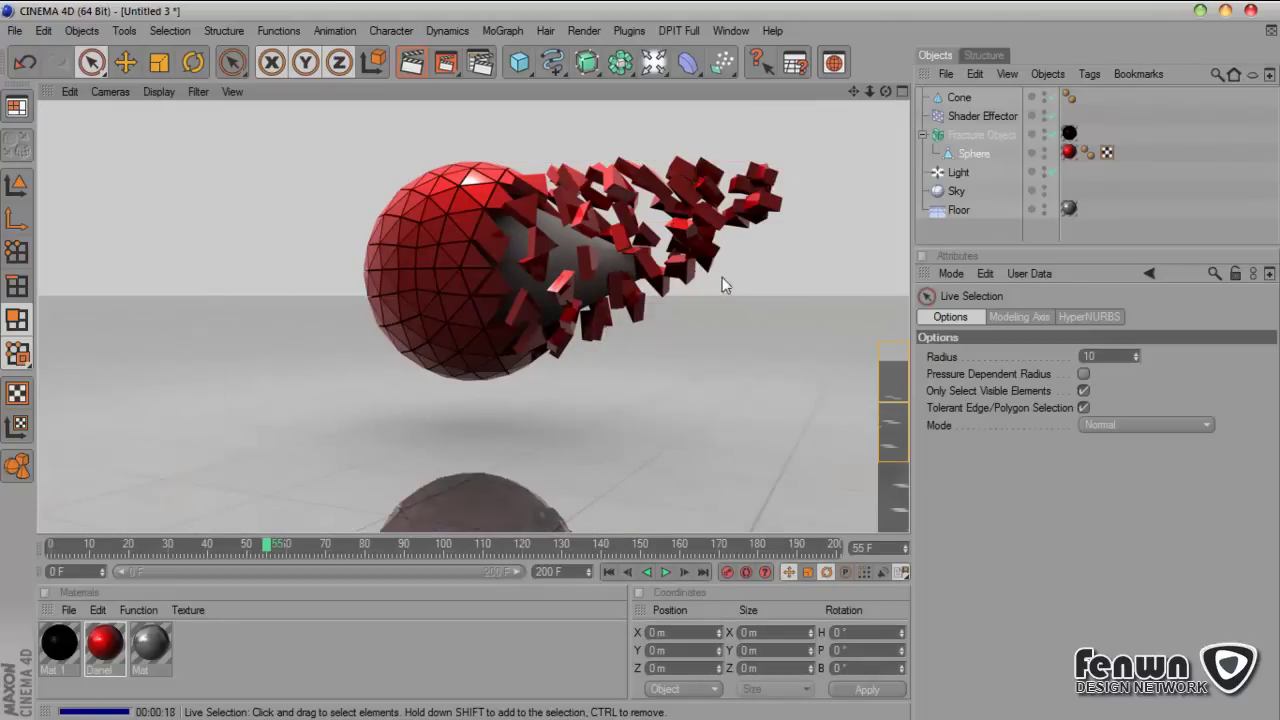
Step: Add a HyperNURBS object and make the Fracture Object its child
{"action": "left_click", "coordinate": [587, 62]}
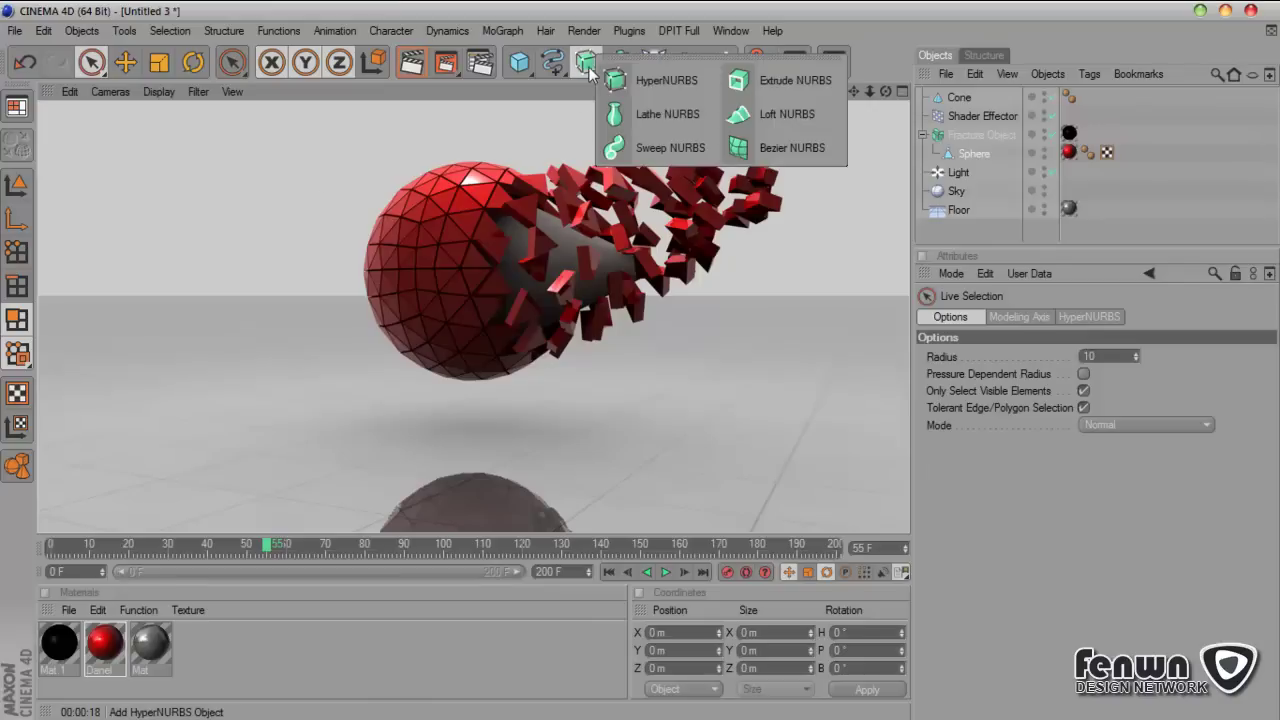
{"action": "left_click", "coordinate": [647, 82]}
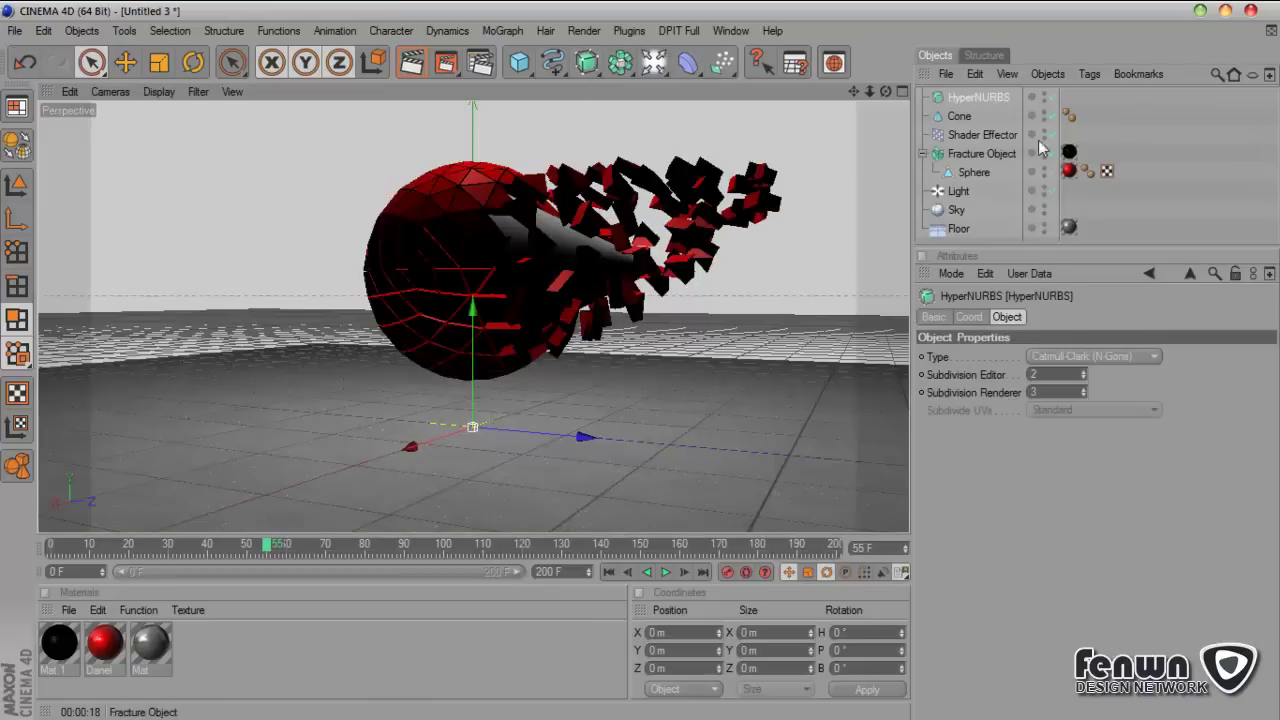
{"action": "left_click", "coordinate": [977, 152]}
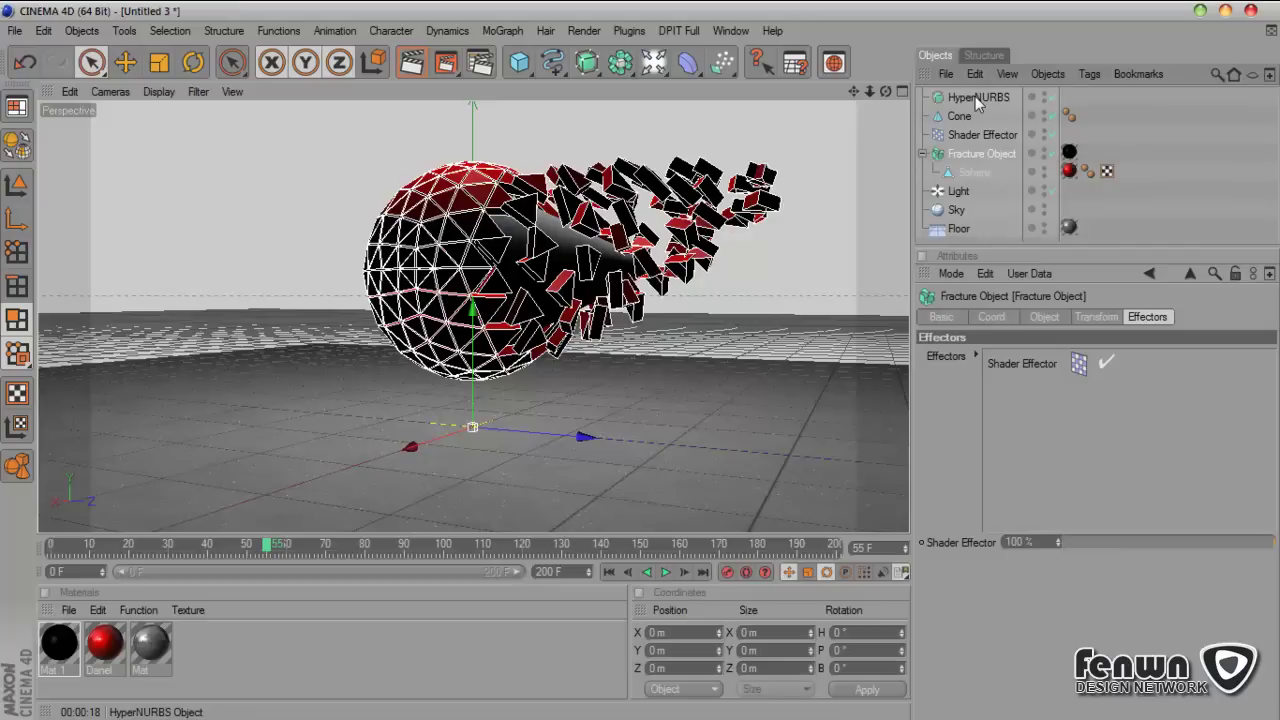
{"action": "left_click_drag", "start_coordinate": [972, 126], "coordinate": [984, 96]}
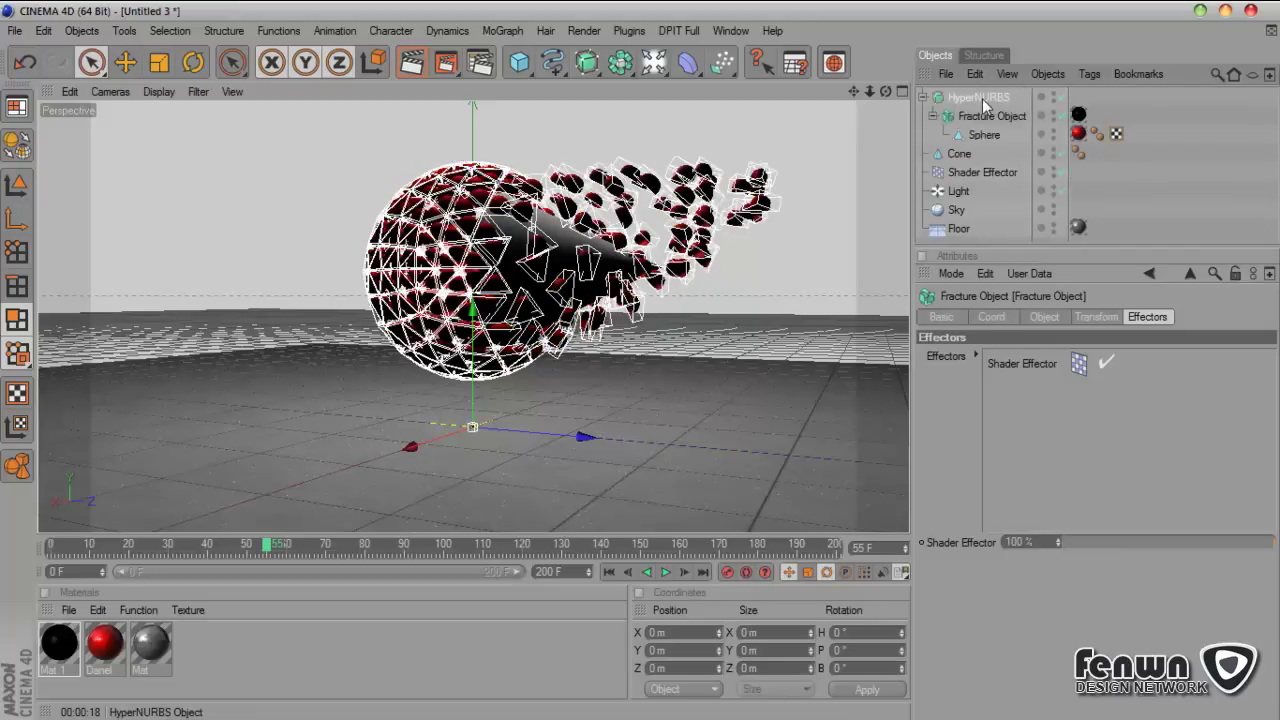
{"action": "left_click", "coordinate": [980, 98]}
Step: Play the smoothed animation from frame 0 to frame 54 and render a preview there
{"action": "left_click", "coordinate": [609, 572]}
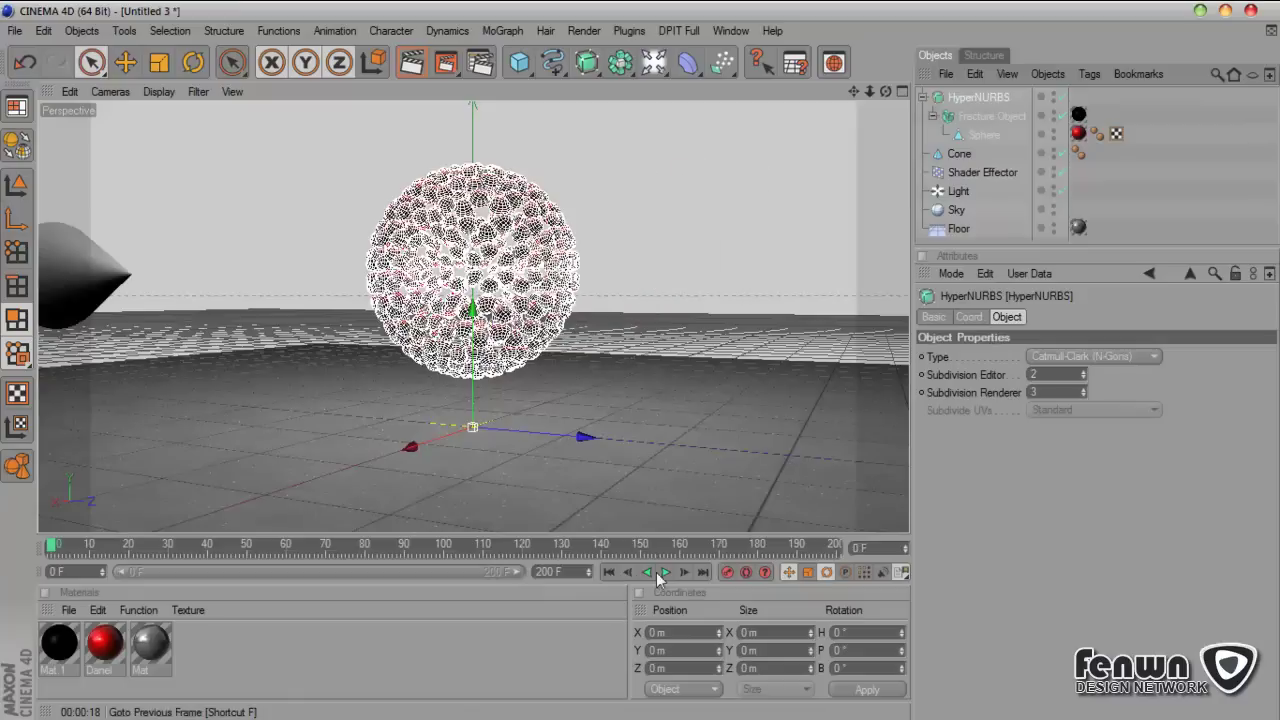
{"action": "left_click", "coordinate": [665, 572]}
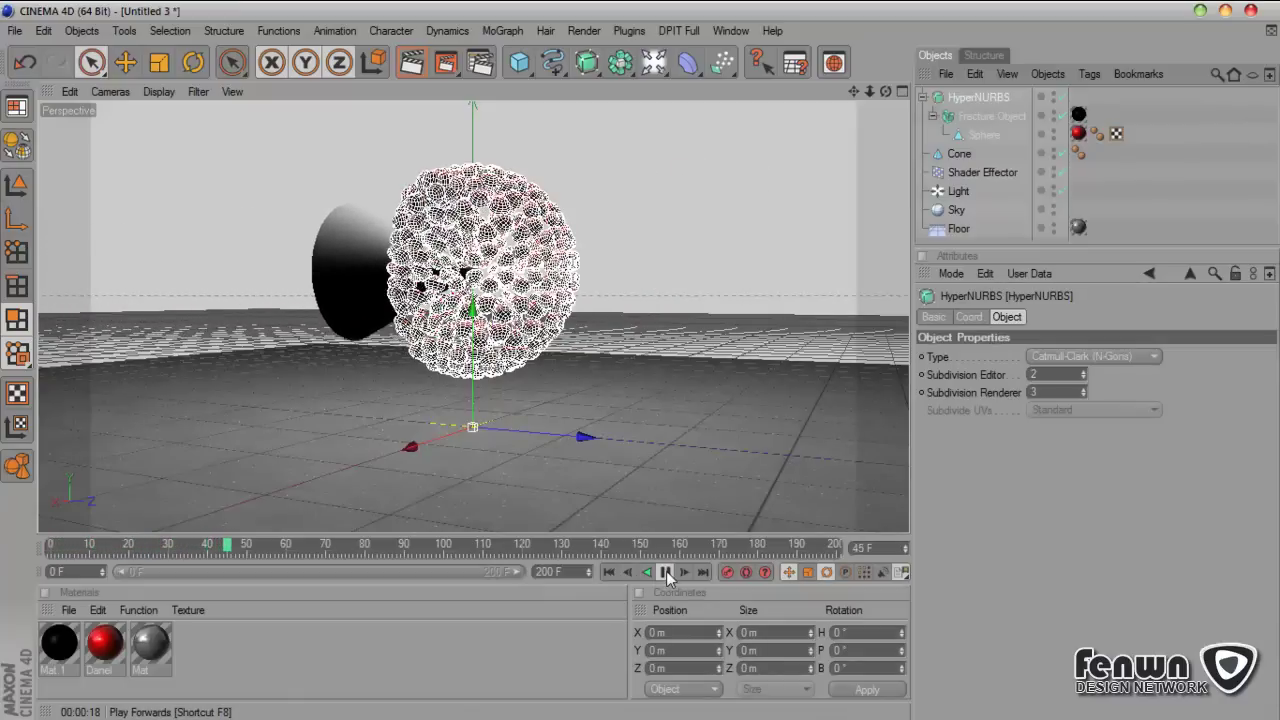
{"action": "left_click", "coordinate": [666, 572]}
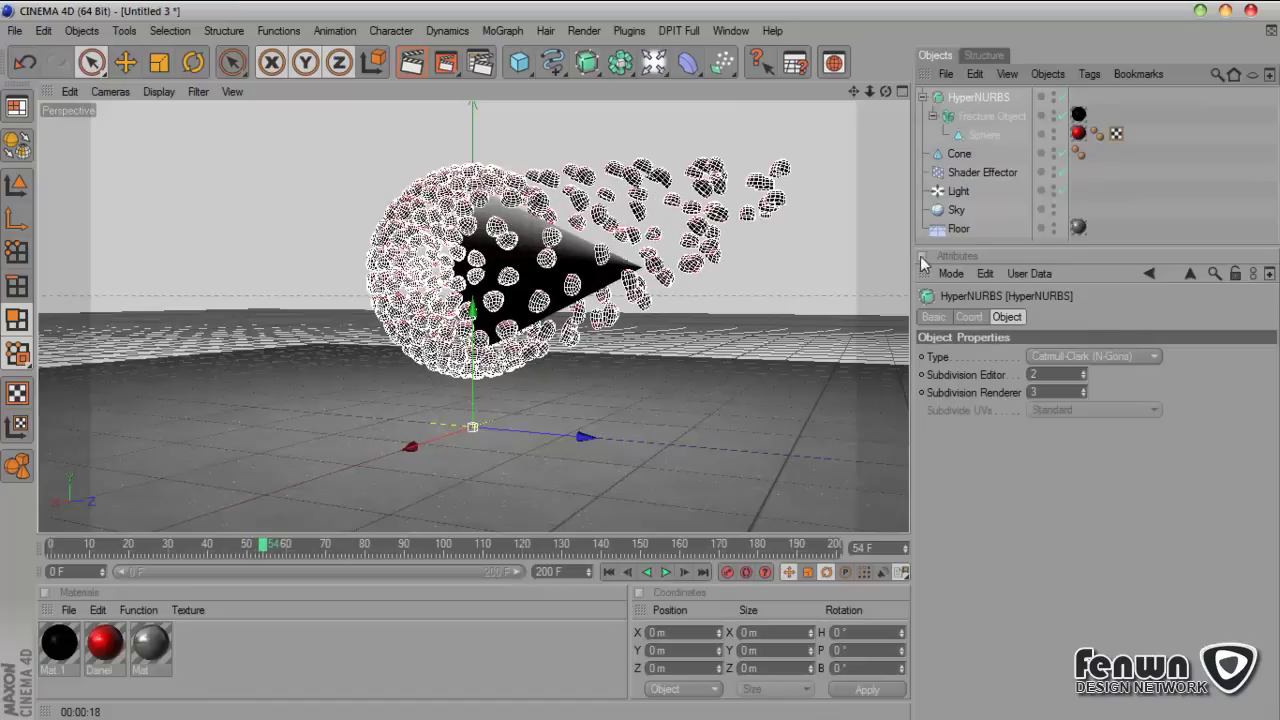
{"action": "left_click", "coordinate": [411, 62]}
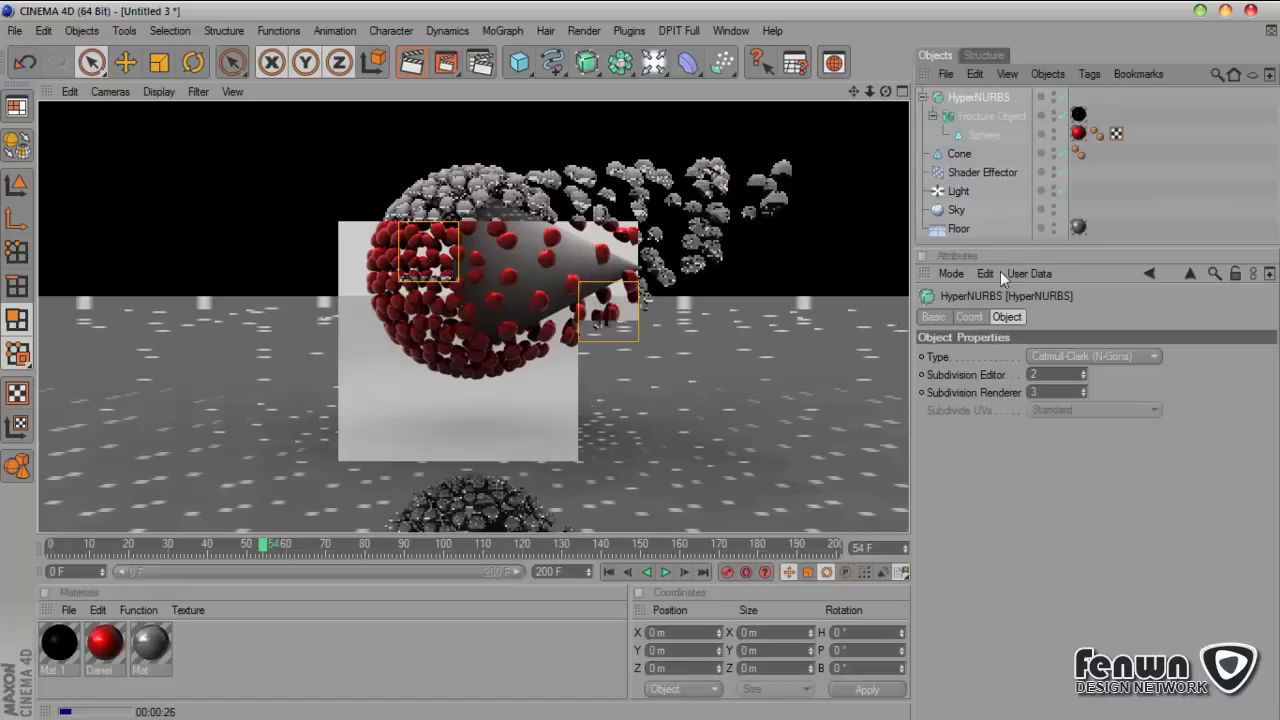
Step: Disable the HyperNURBS, take the Fracture Object out of it and delete the HyperNURBS
{"action": "left_click", "coordinate": [1061, 104]}
{"action": "left_click_drag", "start_coordinate": [987, 118], "coordinate": [990, 99]}
{"action": "left_click", "coordinate": [977, 135]}
{"action": "key", "text": "Delete"}
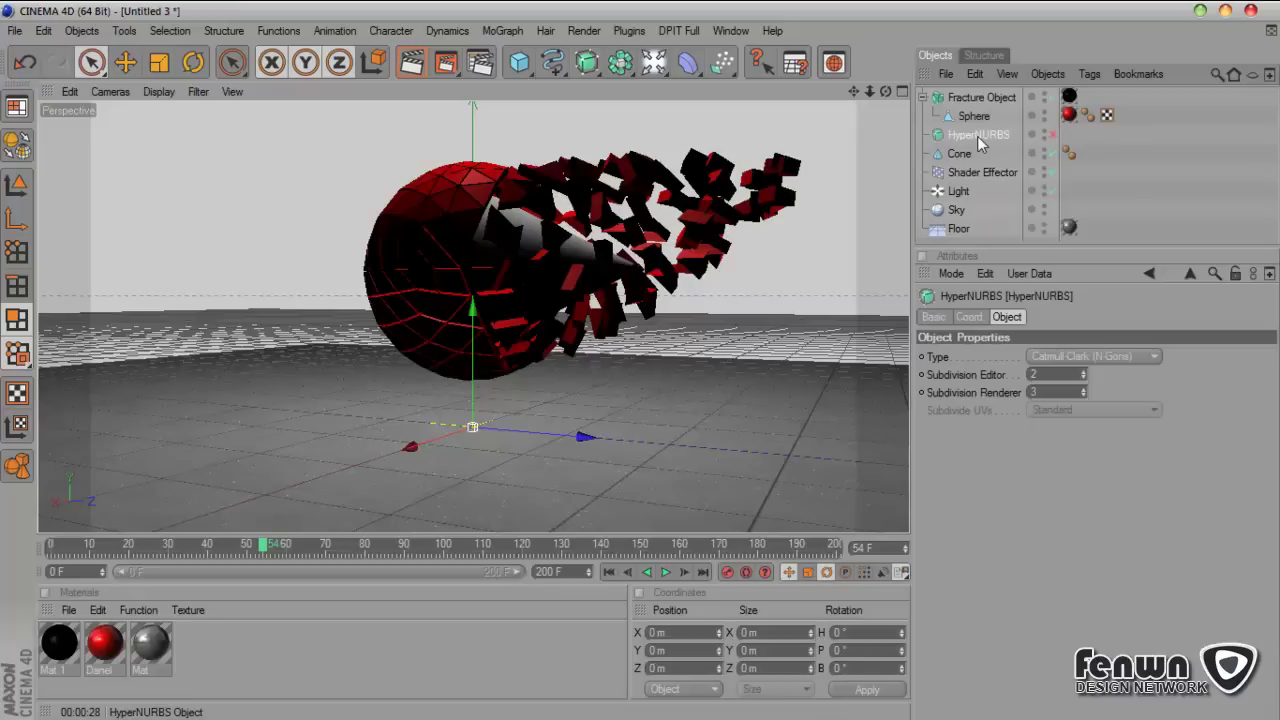
Step: Replay the animation of the unsmoothed fragments from the start, stop it and return to frame 0
{"action": "left_click", "coordinate": [608, 572]}
{"action": "left_click", "coordinate": [664, 574]}
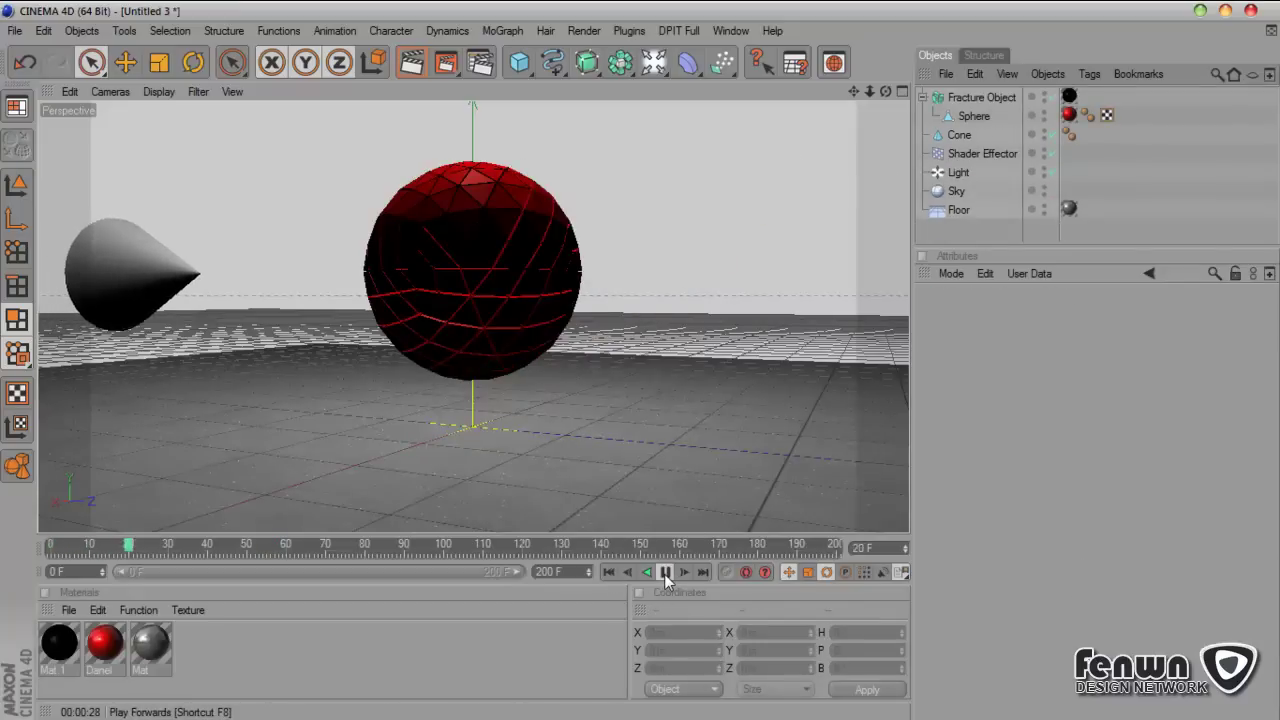
{"action": "left_click", "coordinate": [664, 574]}
{"action": "left_click", "coordinate": [609, 571]}
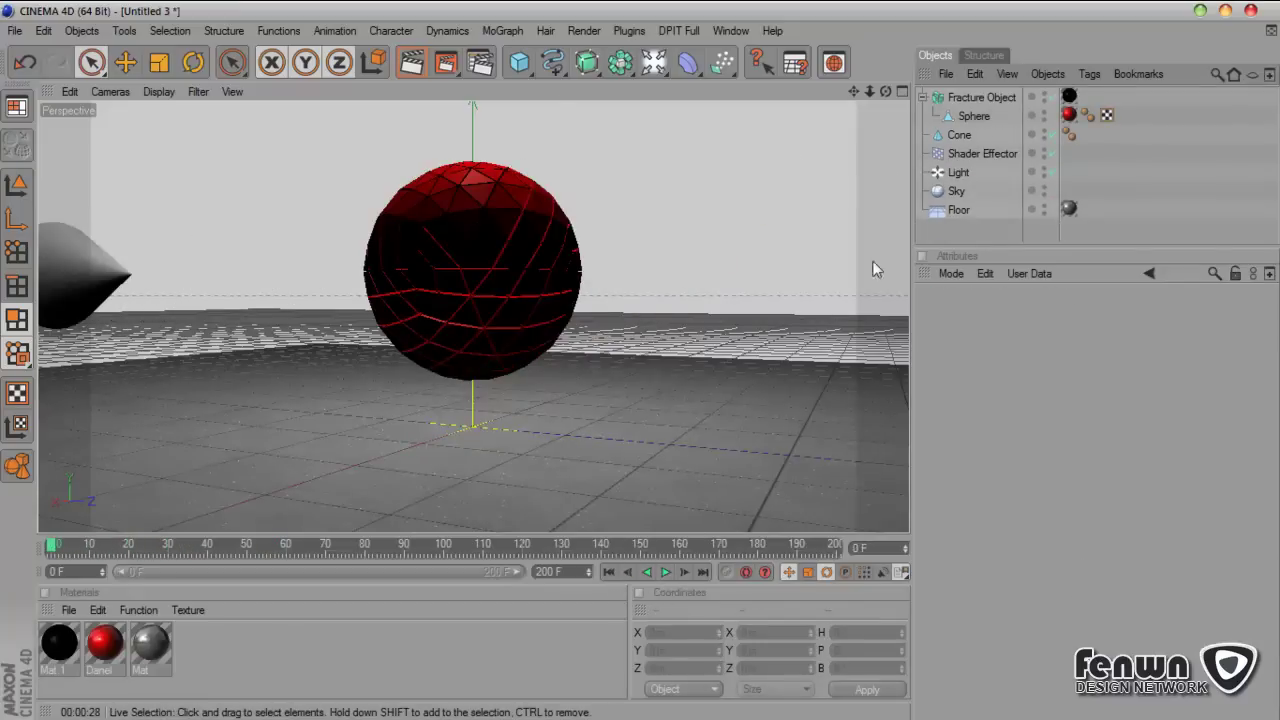
Step: Add a new HyperNURBS object and nest the Fracture Object with its sphere inside it
{"action": "left_click_drag", "start_coordinate": [587, 62], "coordinate": [598, 89]}
{"action": "left_click", "coordinate": [600, 88]}
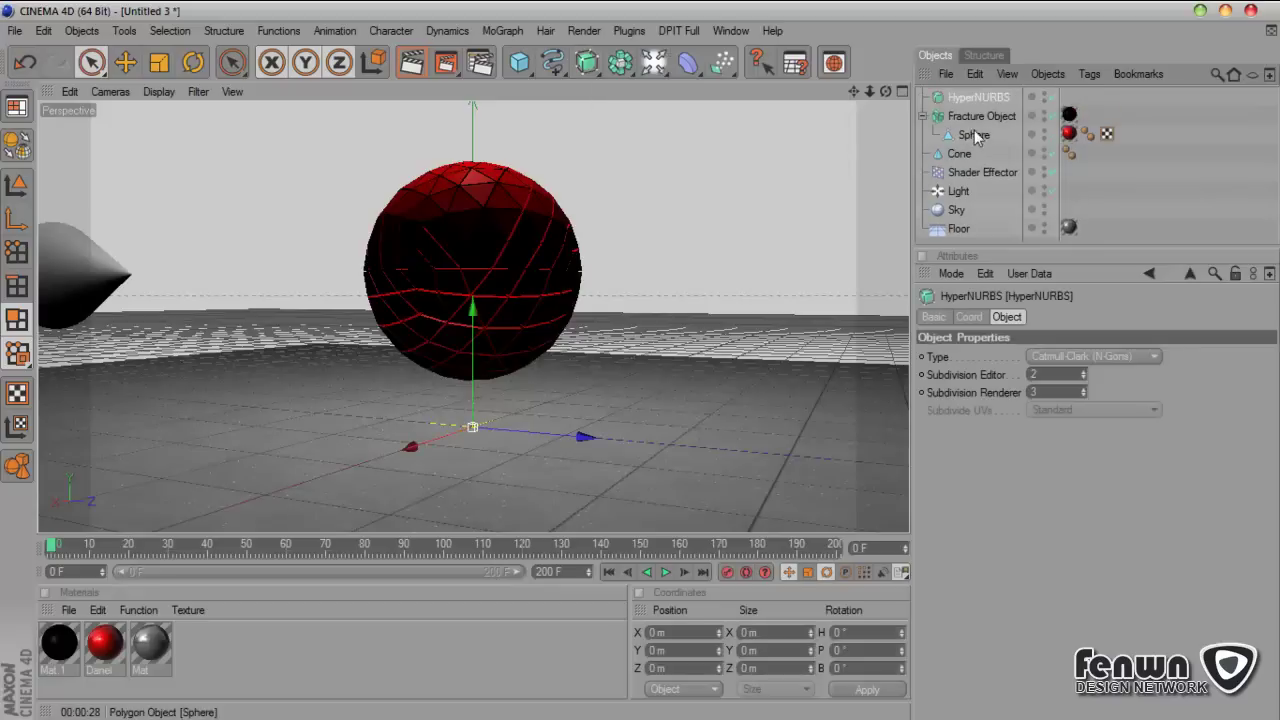
{"action": "left_click_drag", "start_coordinate": [974, 125], "coordinate": [980, 95]}
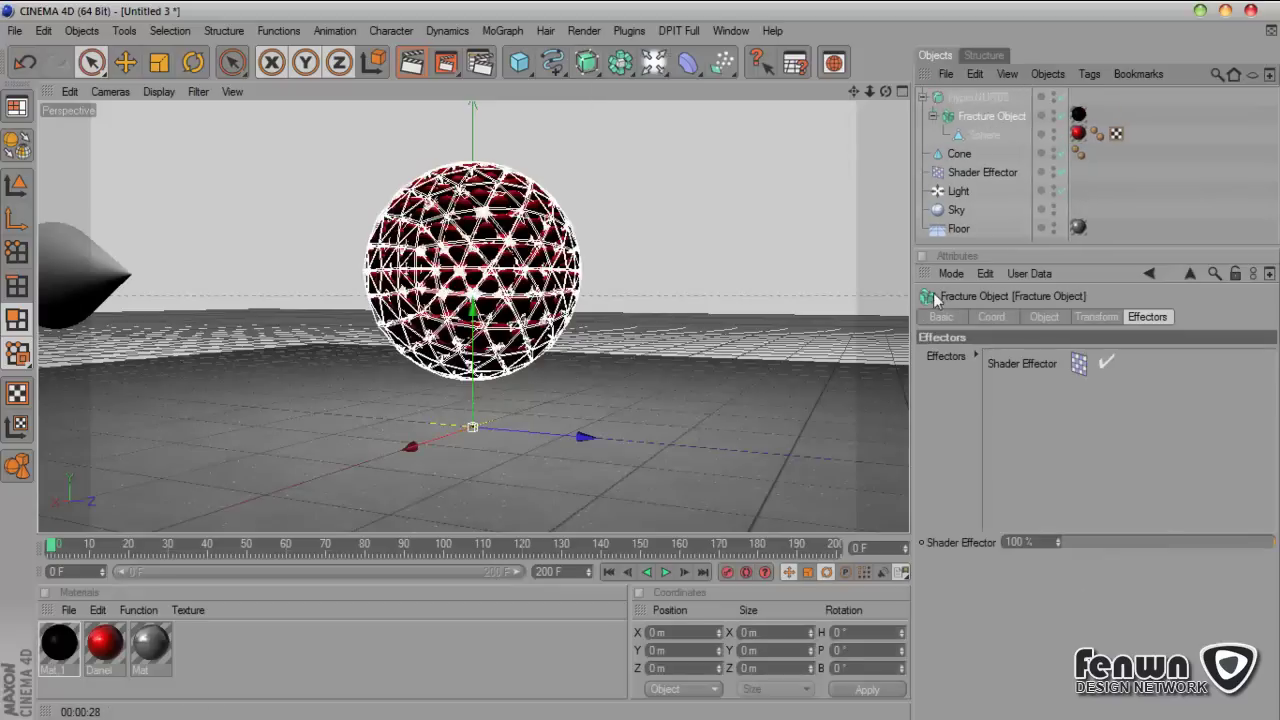
Step: Check the Shader Effector's parameters, select the Fracture Object and switch to the four-view layout
{"action": "left_click", "coordinate": [979, 173]}
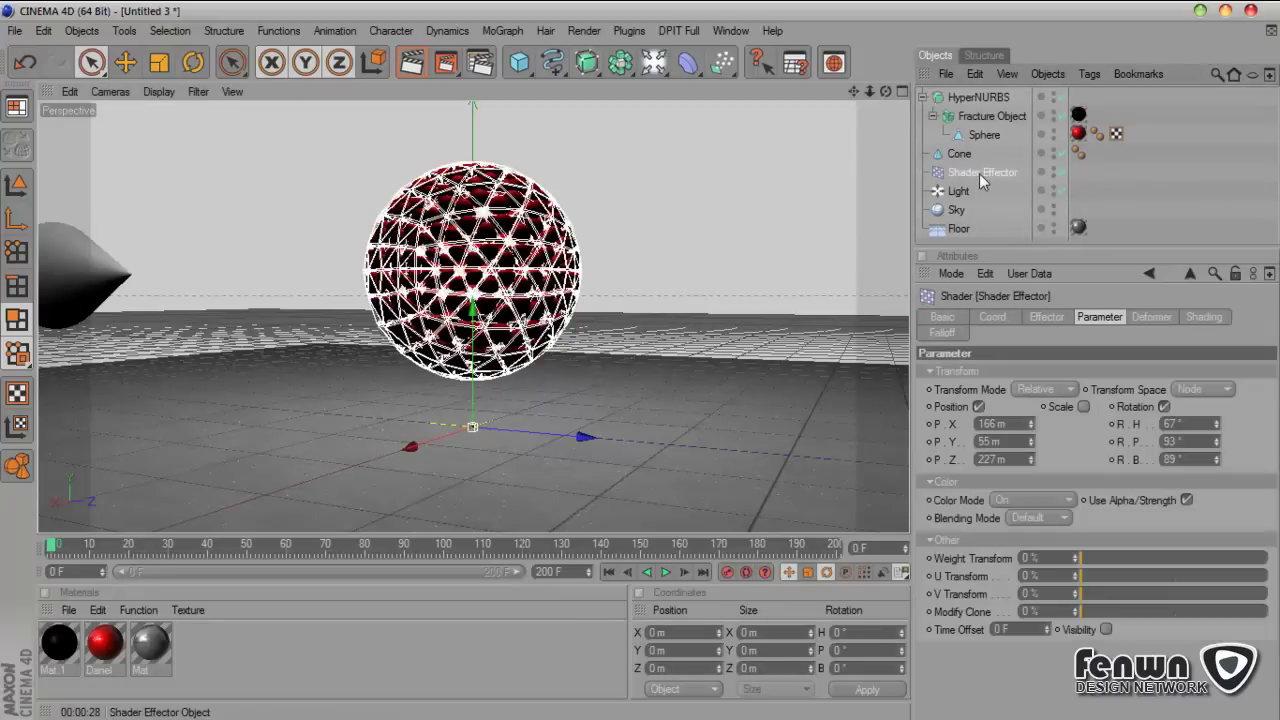
{"action": "left_click", "coordinate": [998, 115]}
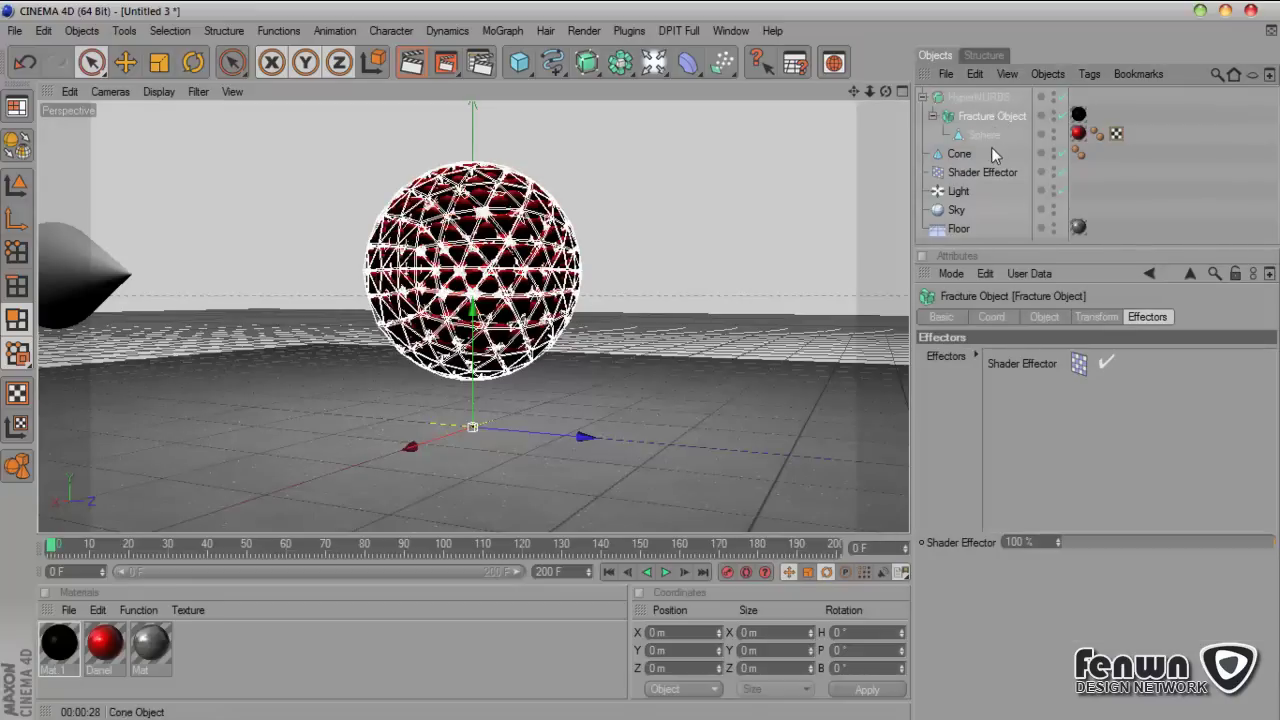
{"action": "left_click", "coordinate": [903, 91]}
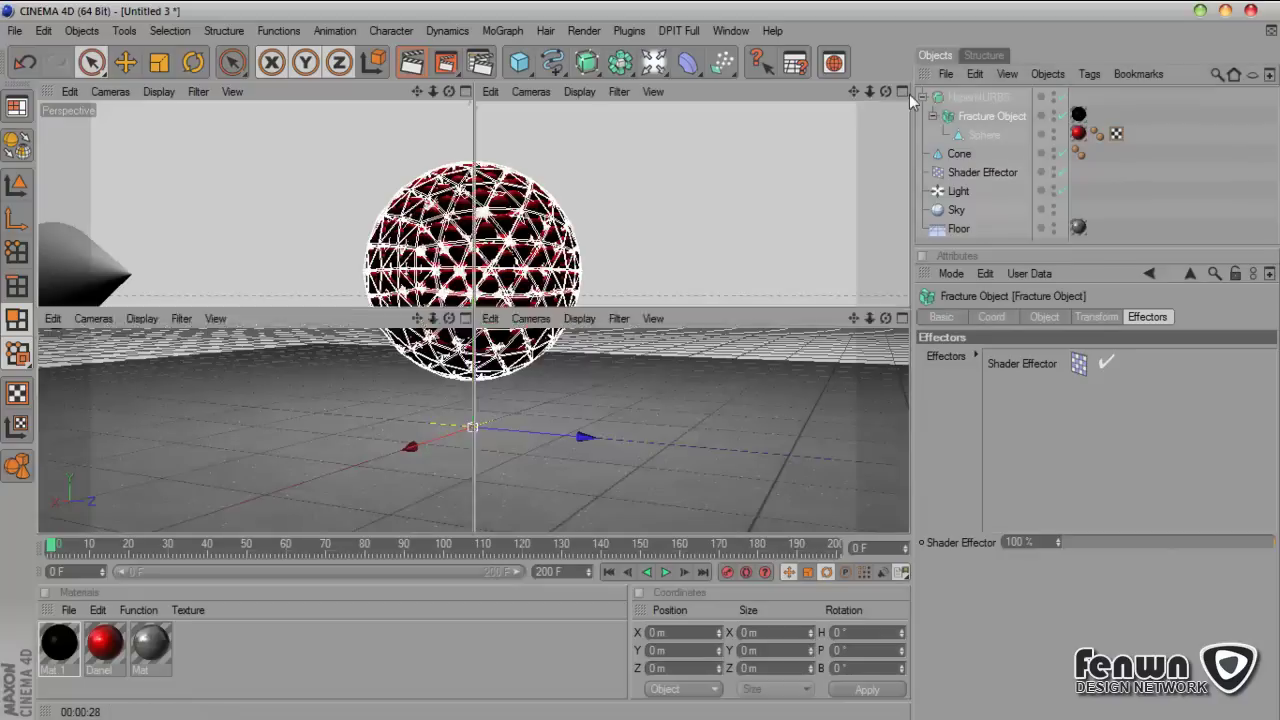
Step: Add a new omni light and raise it to the centre of the fractured sphere using the front view
{"action": "middle_click", "coordinate": [830, 150]}
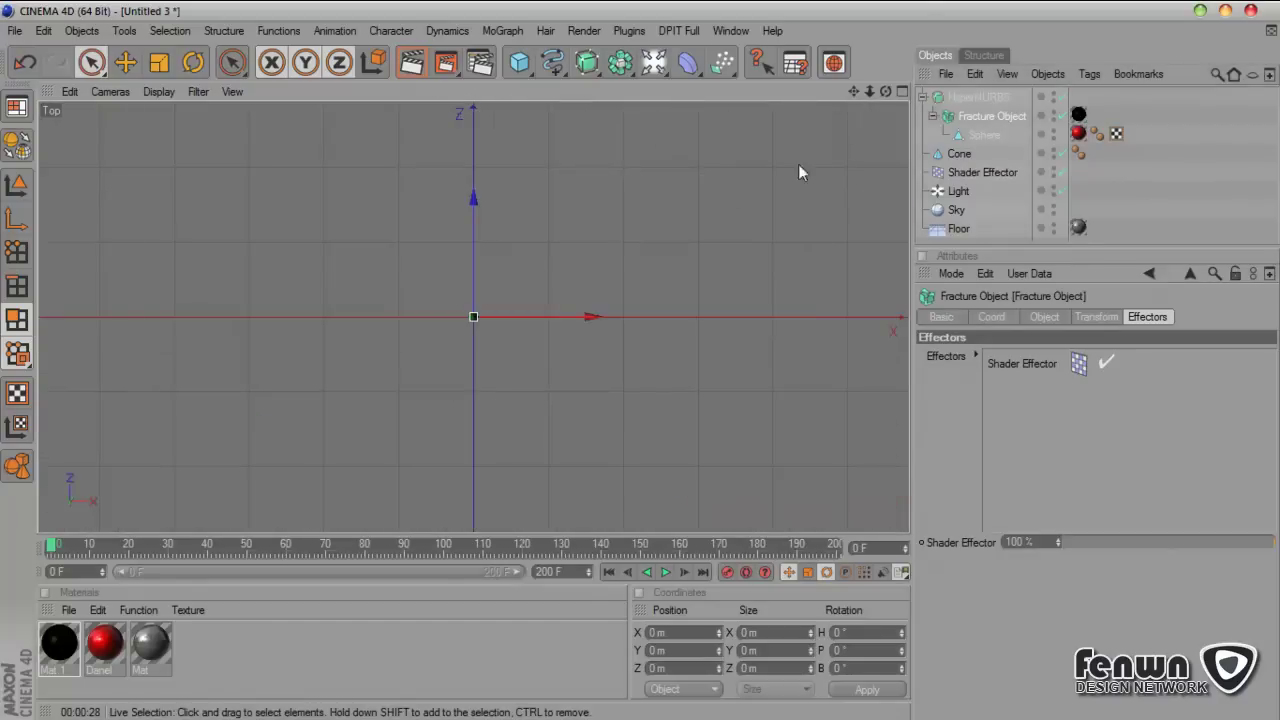
{"action": "mouse_move", "coordinate": [688, 62]}
{"action": "left_mouse_down"}
{"action": "mouse_move", "coordinate": [683, 80]}
{"action": "mouse_move", "coordinate": [709, 114]}
{"action": "mouse_move", "coordinate": [683, 80]}
{"action": "left_mouse_up"}
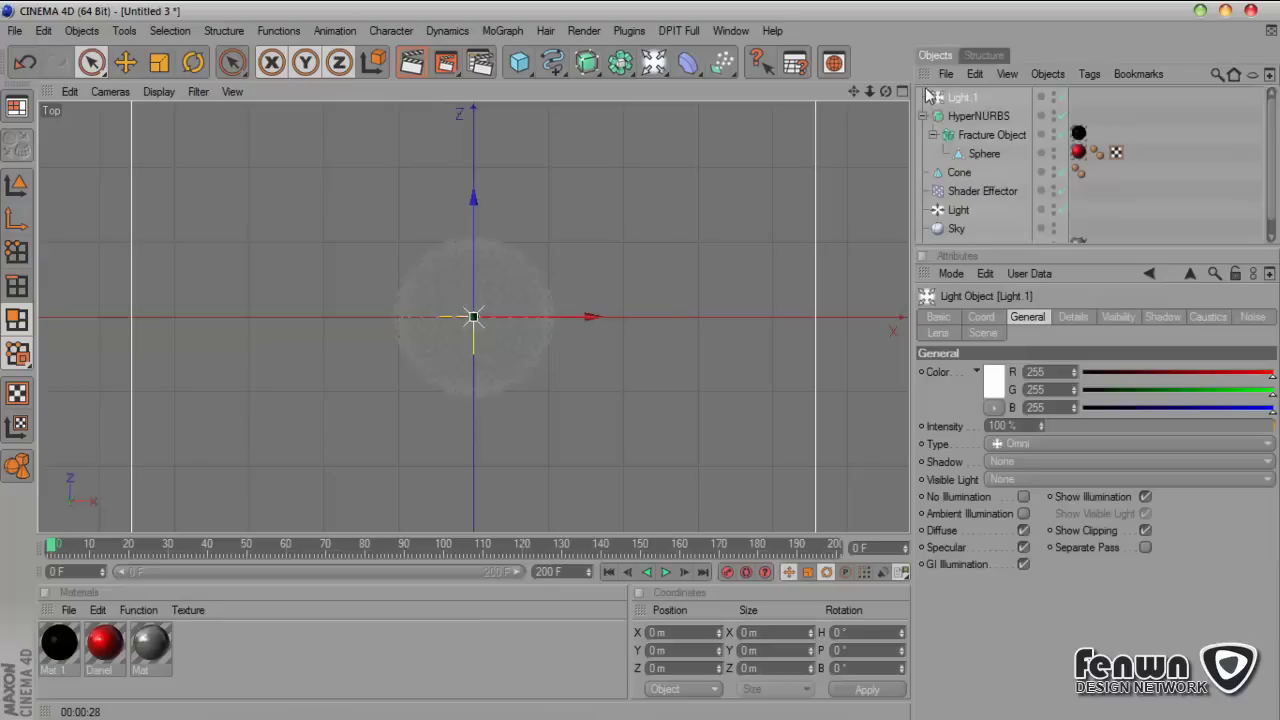
{"action": "middle_click", "coordinate": [851, 190]}
{"action": "left_click", "coordinate": [903, 320]}
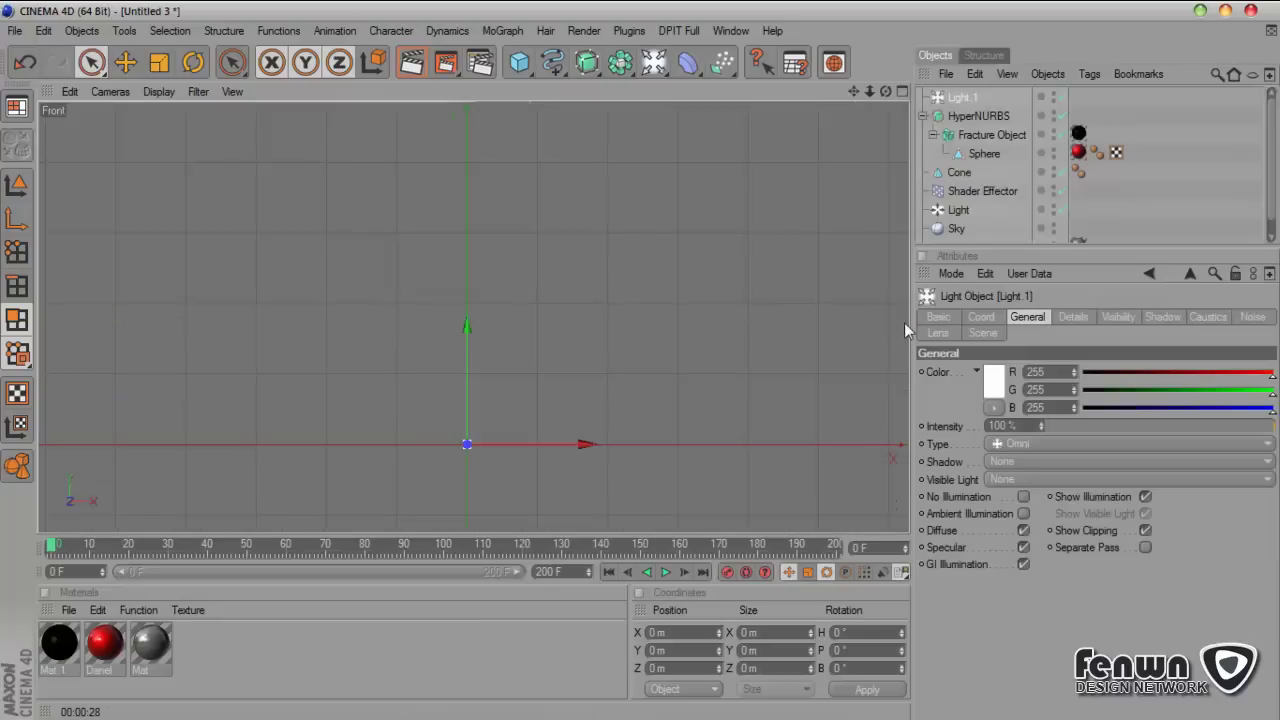
{"action": "left_click_drag", "start_coordinate": [467, 395], "coordinate": [467, 312]}
{"action": "left_click_drag", "start_coordinate": [467, 360], "coordinate": [467, 331]}
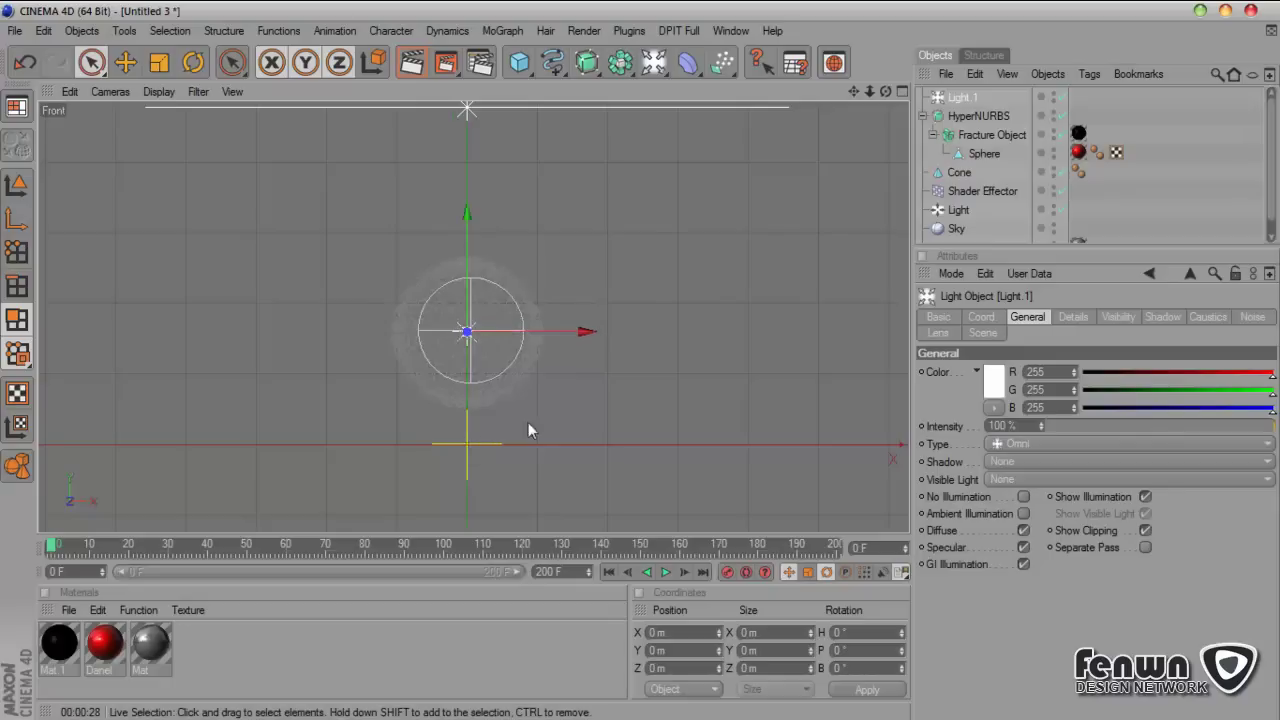
{"action": "left_click_drag", "start_coordinate": [556, 336], "coordinate": [560, 336]}
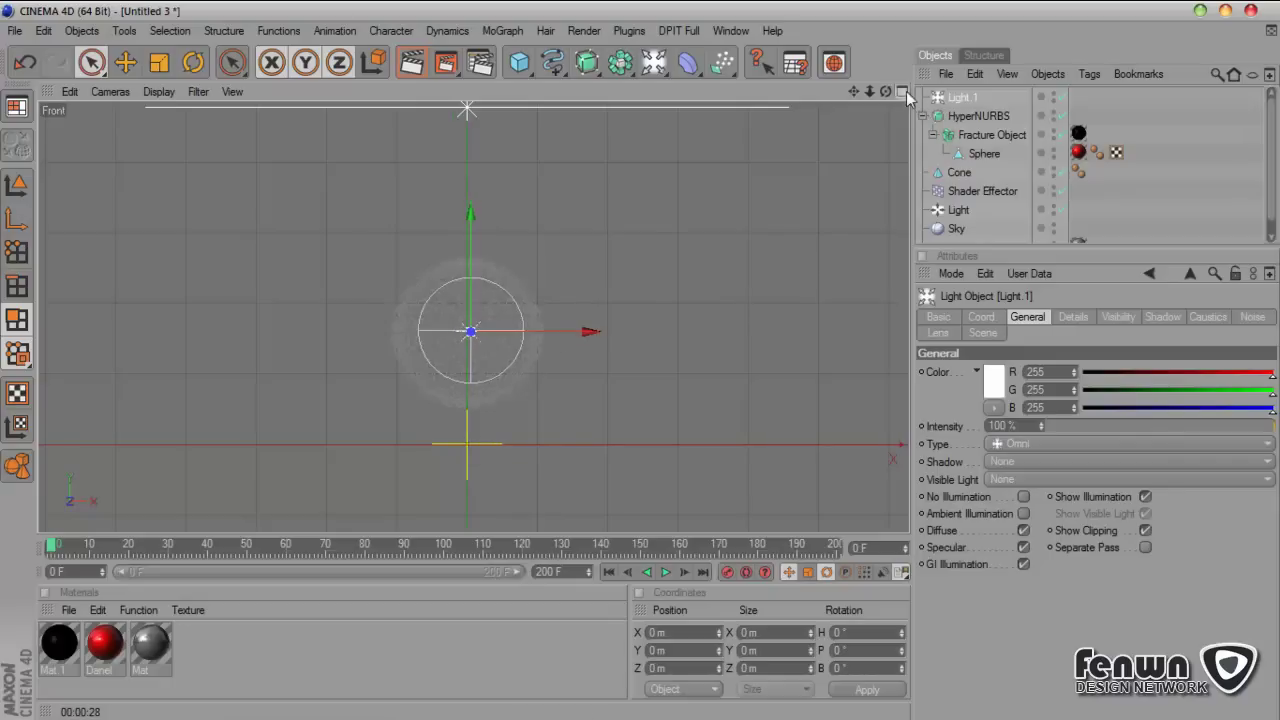
{"action": "left_click", "coordinate": [903, 91]}
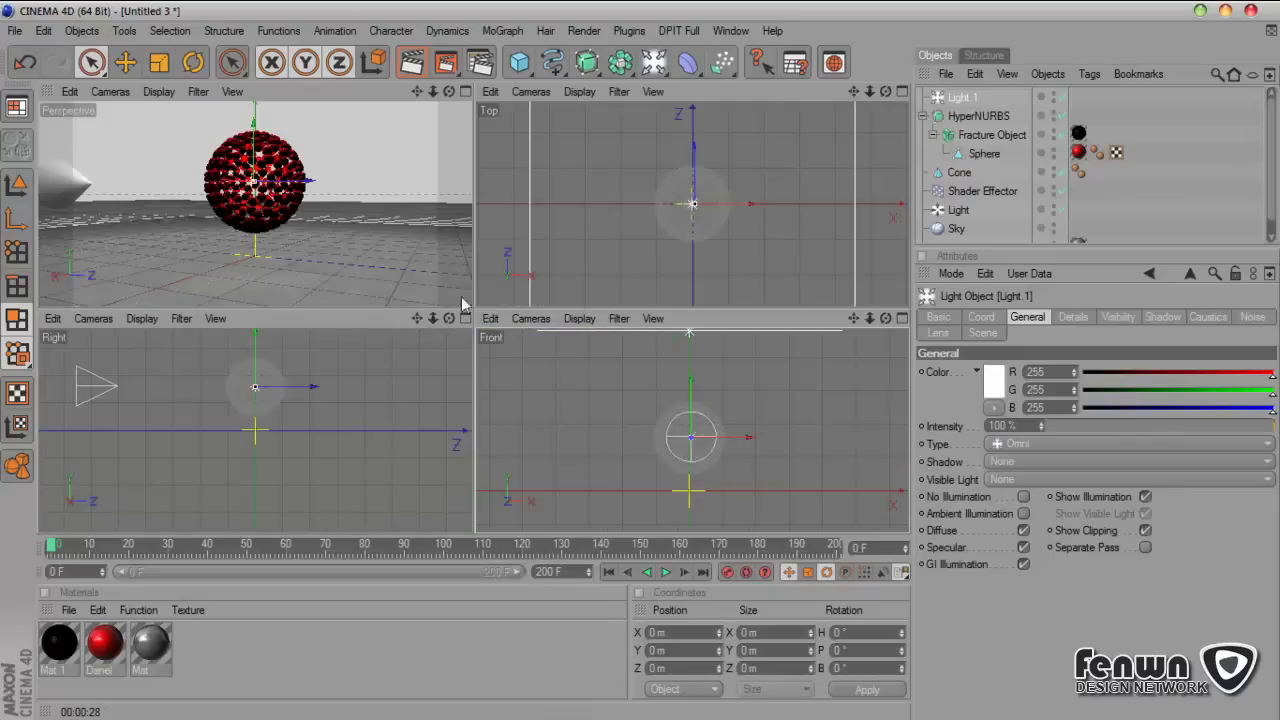
{"action": "left_click", "coordinate": [465, 91]}
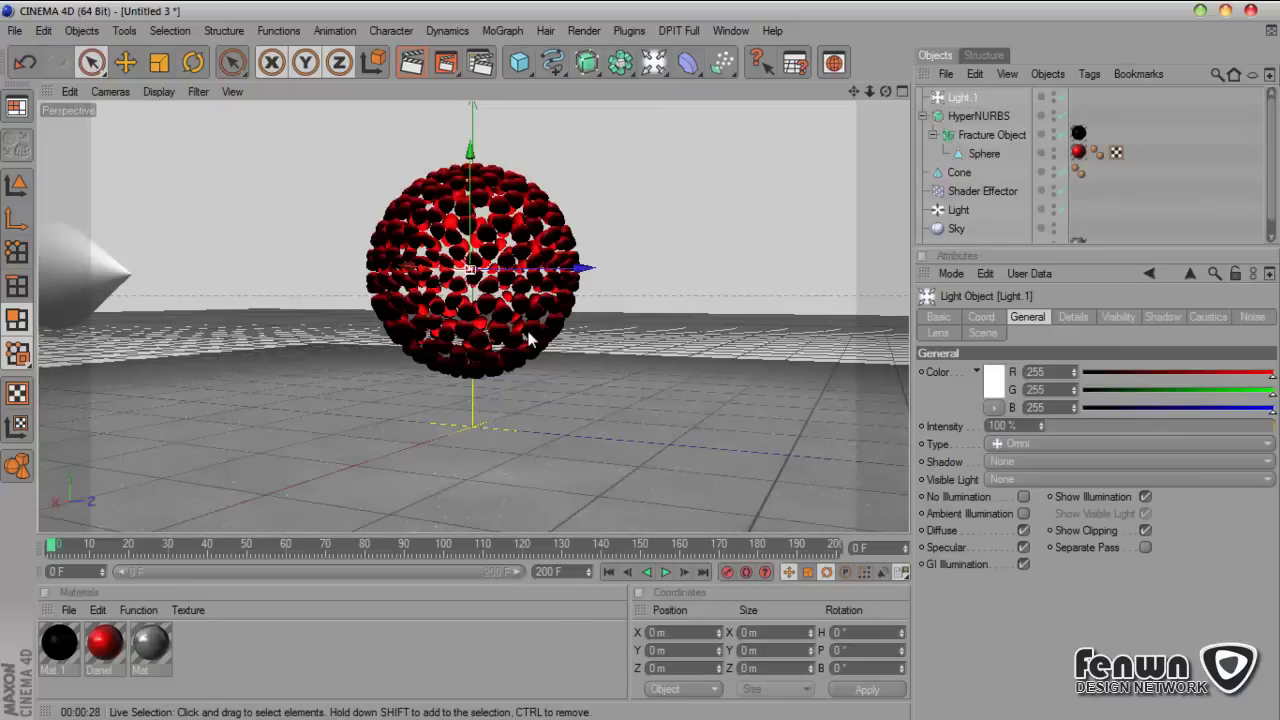
Step: Set the new light's shadow to Shadow Maps (Soft) and its visible light to Volumetric
{"action": "left_click", "coordinate": [1018, 459]}
{"action": "left_click", "coordinate": [1024, 499]}
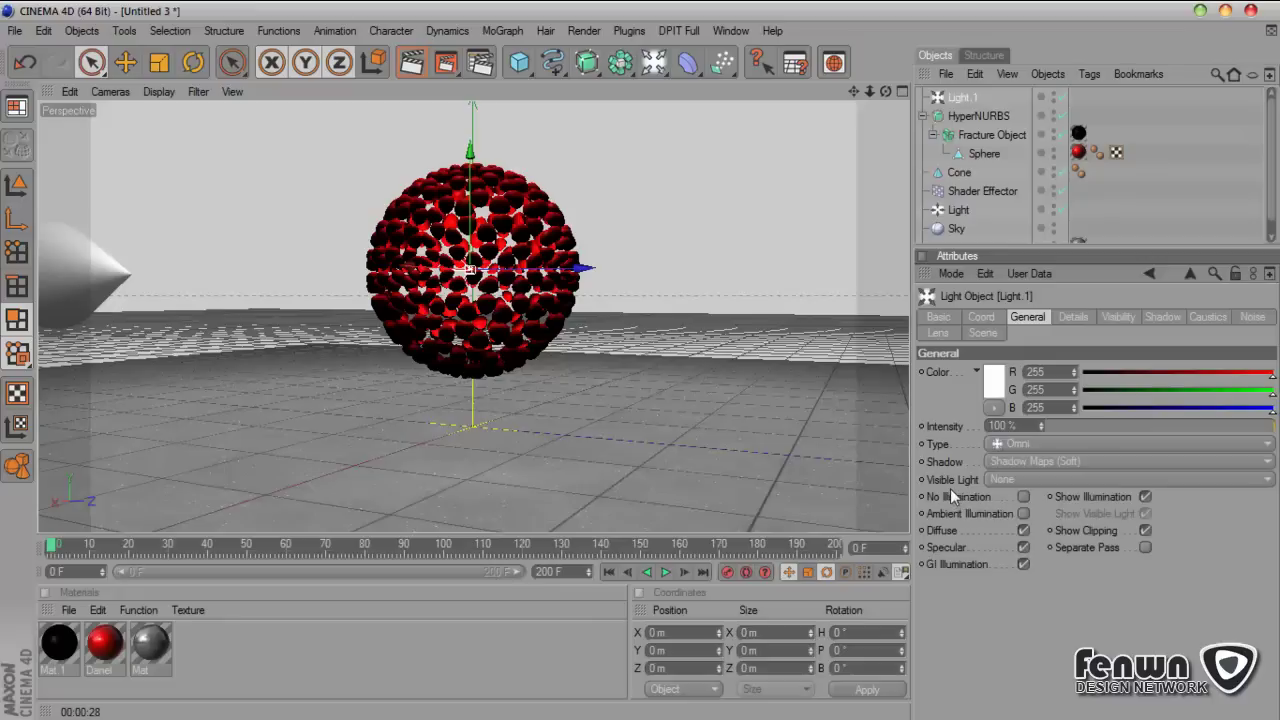
{"action": "left_click", "coordinate": [995, 482]}
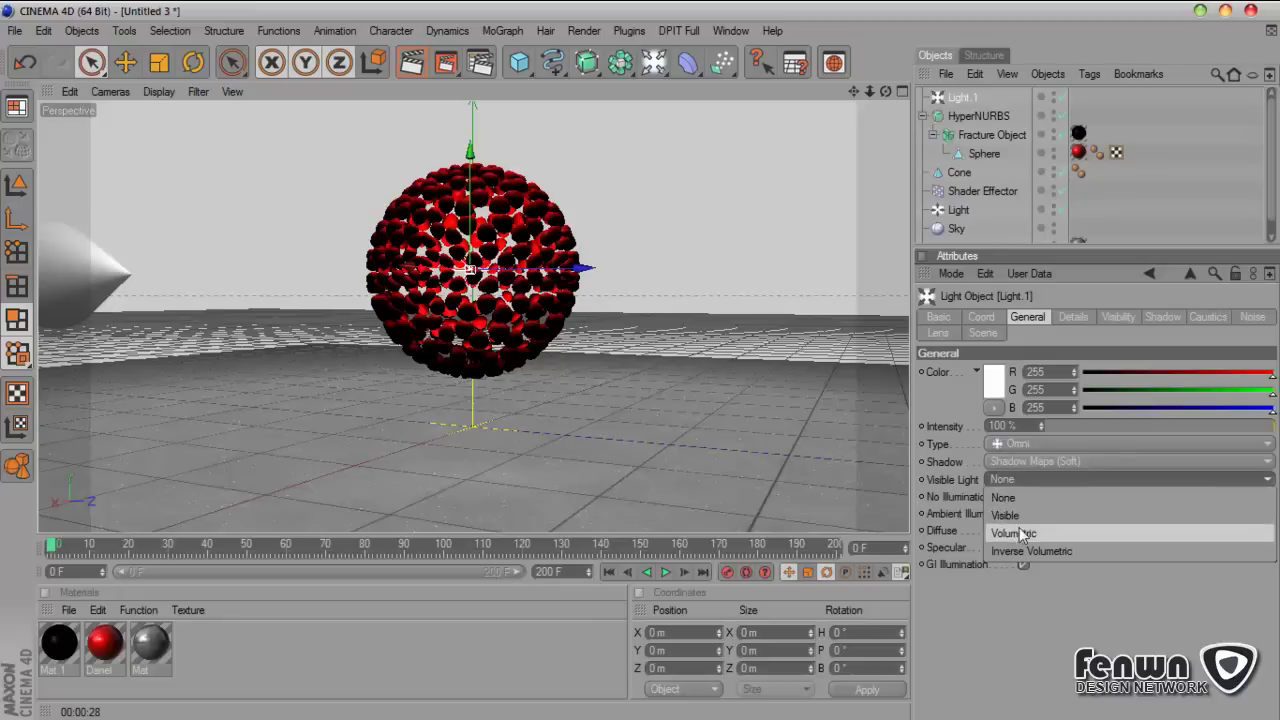
{"action": "left_click", "coordinate": [1021, 529]}
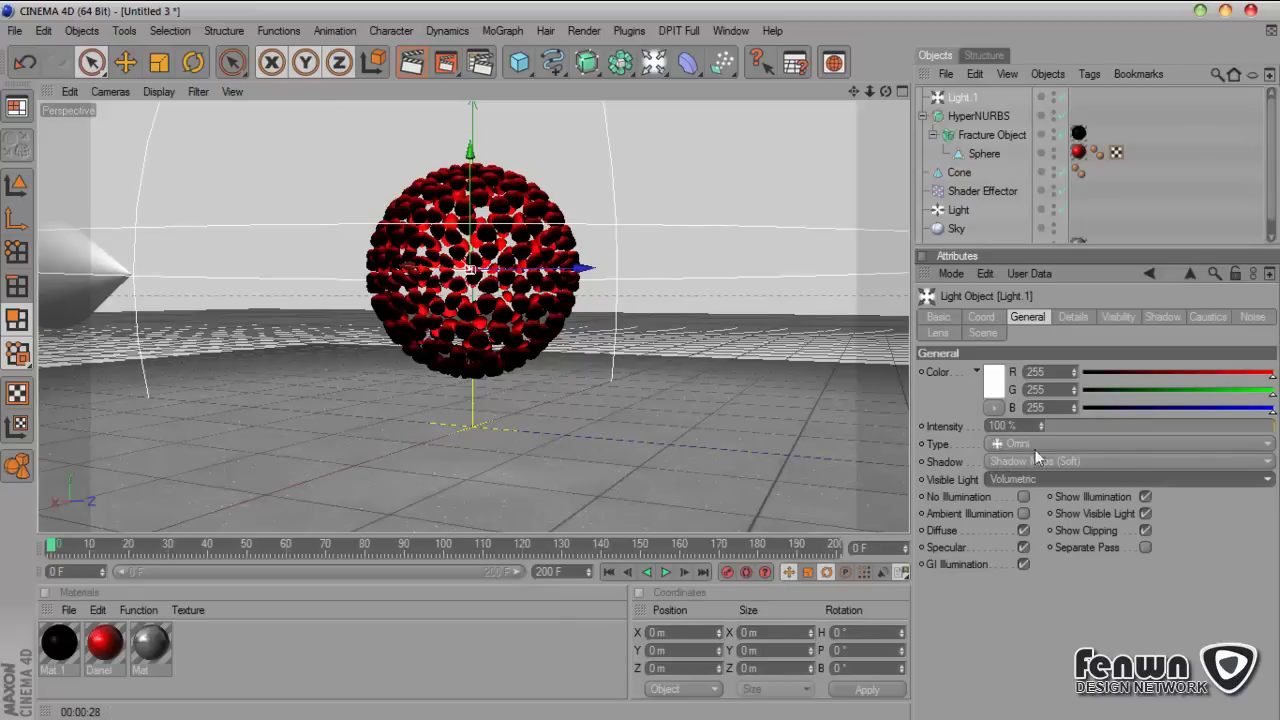
Step: Set the new light's outer visibility distance to 390 m and first relative scale to 104%, and raise its dust
{"action": "left_click", "coordinate": [1073, 318]}
{"action": "left_click", "coordinate": [1117, 317]}
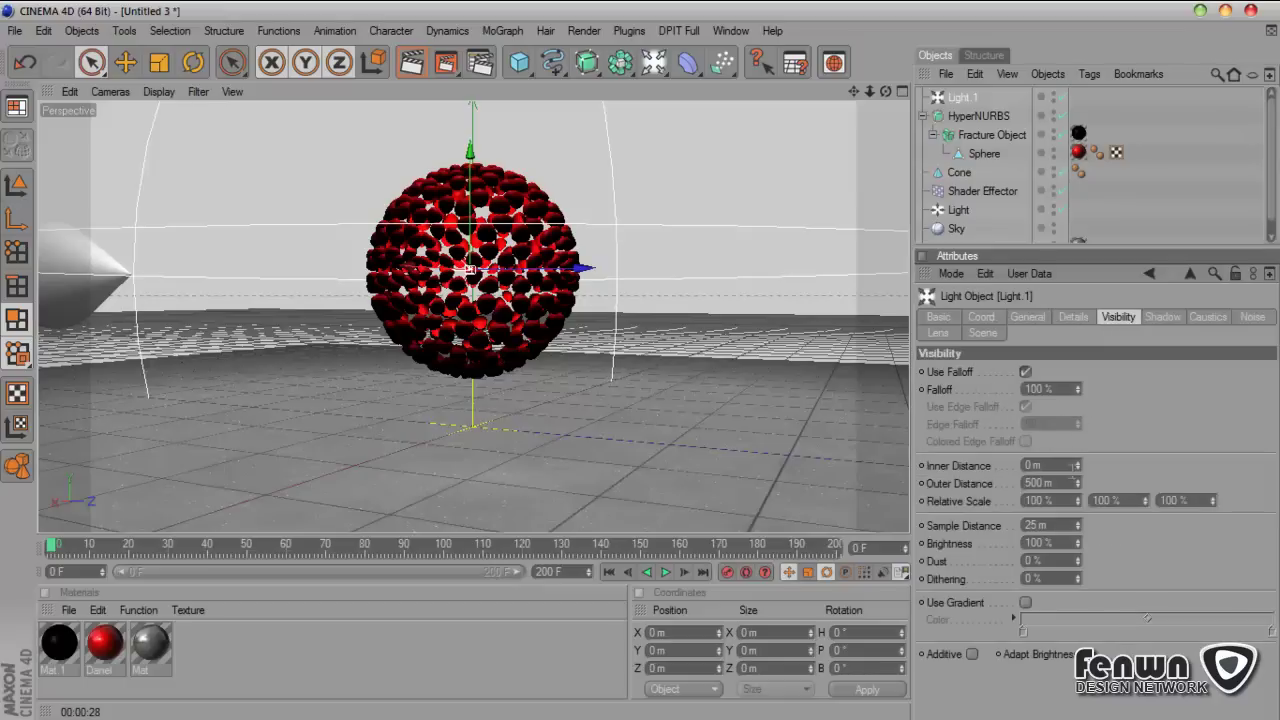
{"action": "mouse_move", "coordinate": [1077, 483]}
{"action": "left_mouse_down"}
{"action": "mouse_move", "coordinate": [1077, 539]}
{"action": "mouse_move", "coordinate": [1079, 495]}
{"action": "left_mouse_up"}
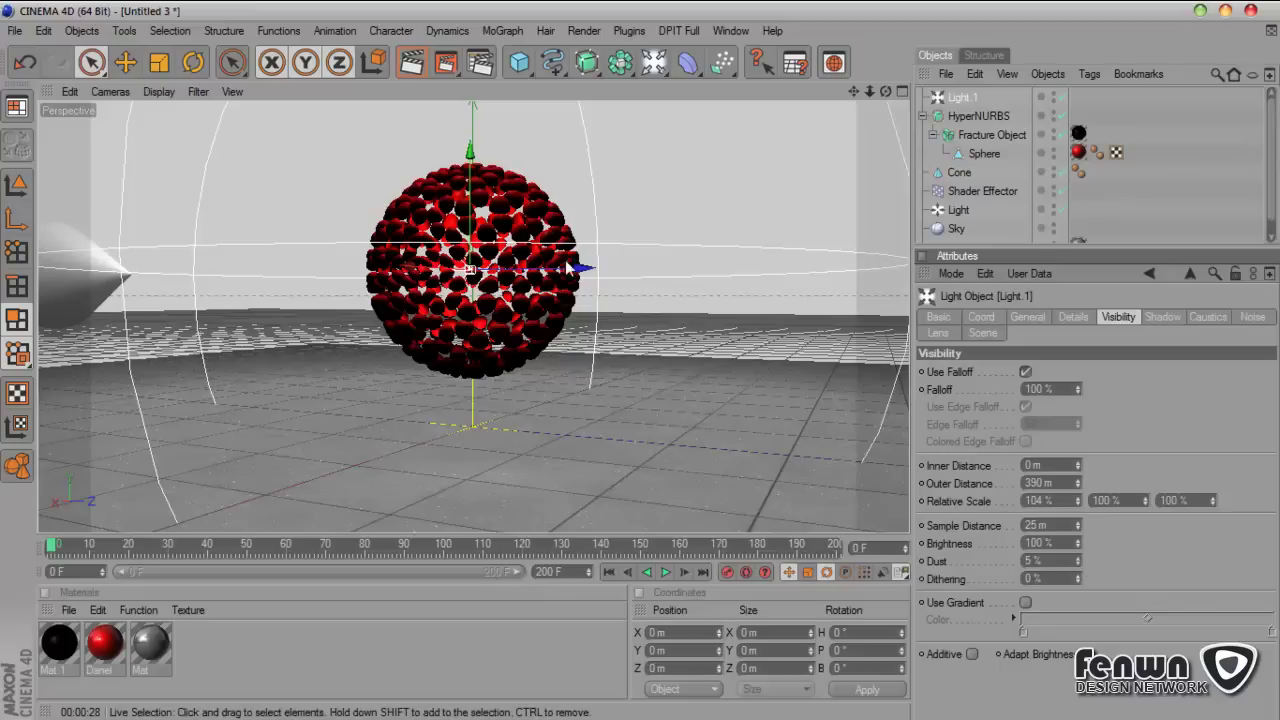
{"action": "left_click", "coordinate": [1078, 557]}
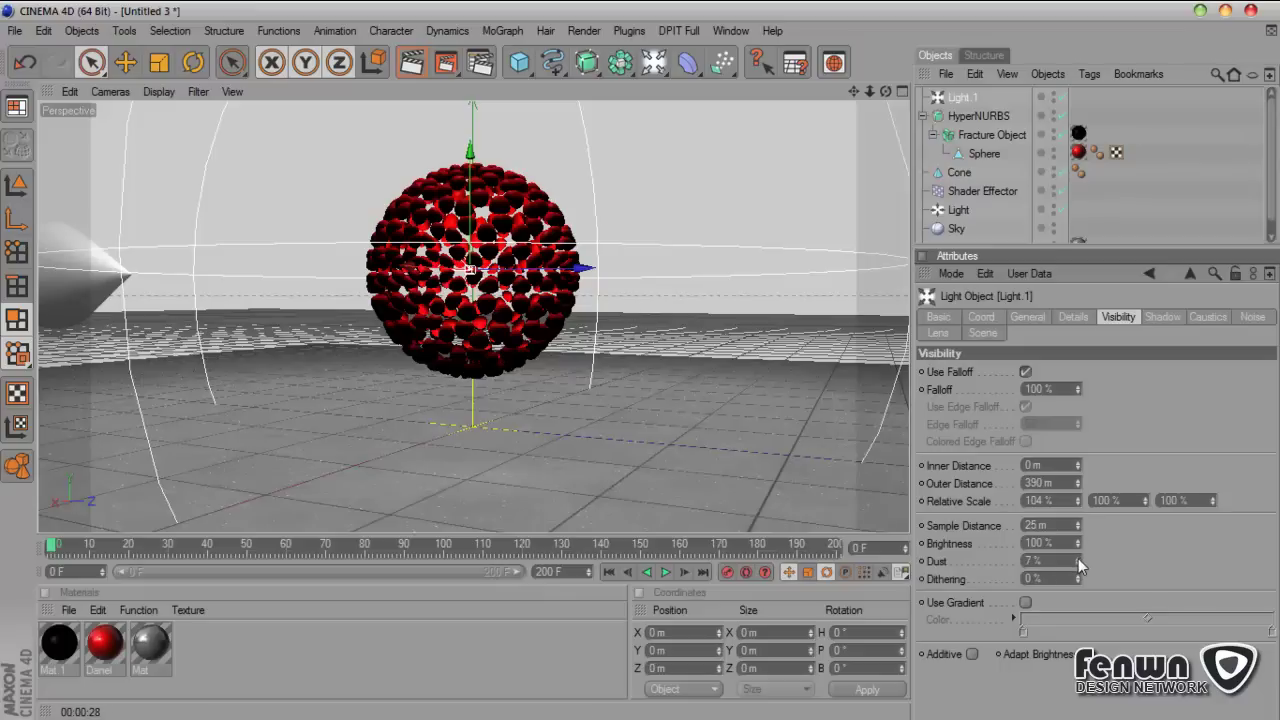
{"action": "left_click_drag", "start_coordinate": [1078, 558], "coordinate": [1104, 527]}
Step: Enable noise on the new light for Both illumination and visibility, with the Soft Turbulence type
{"action": "left_click", "coordinate": [1162, 316]}
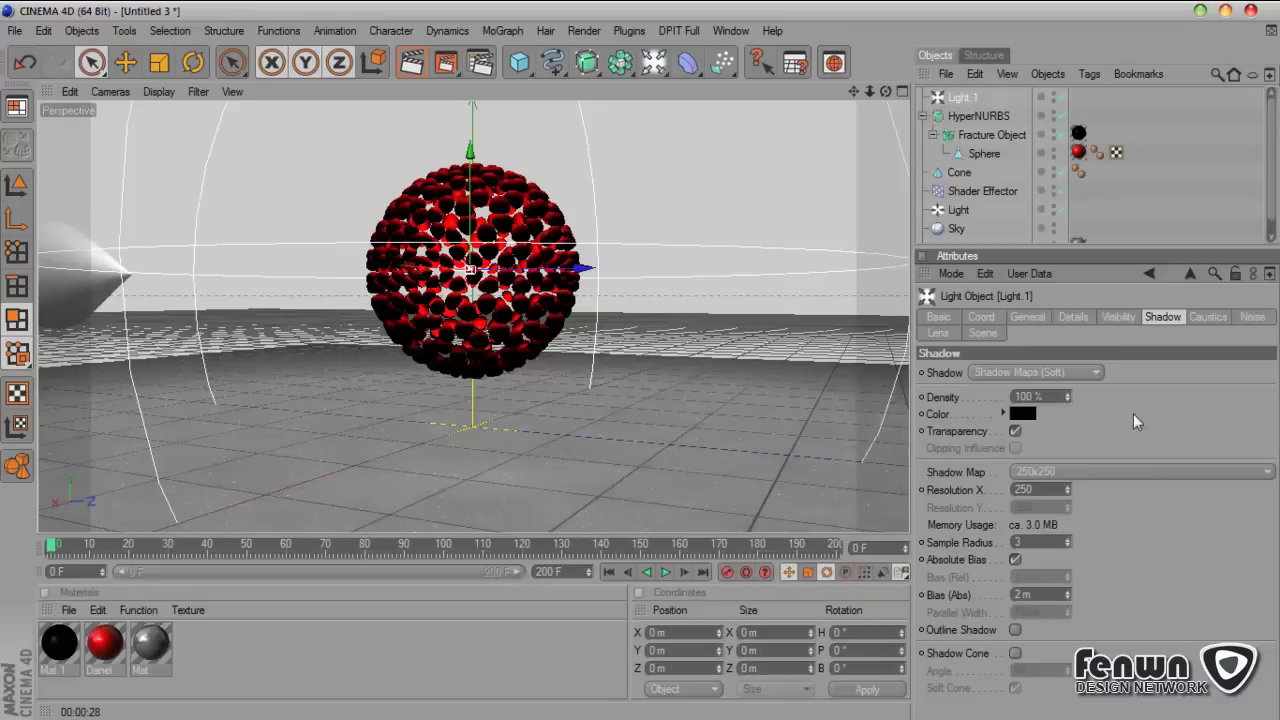
{"action": "left_click", "coordinate": [1249, 317]}
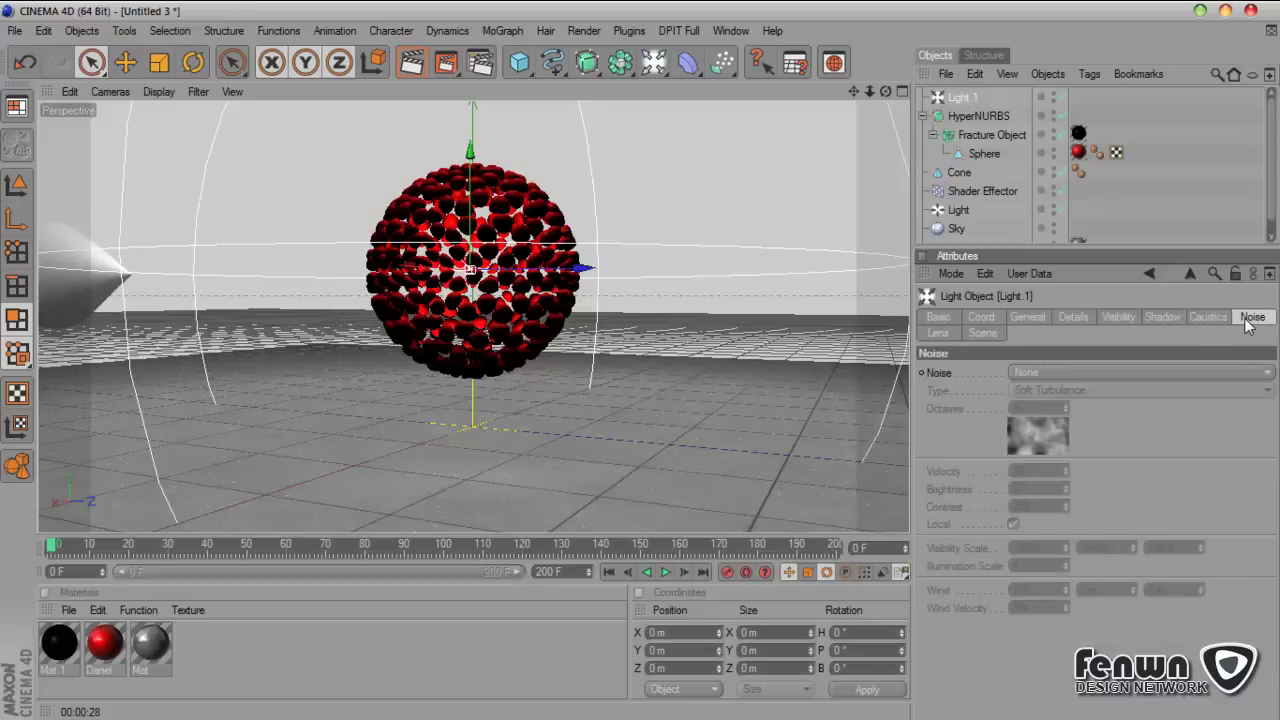
{"action": "left_click", "coordinate": [1030, 373]}
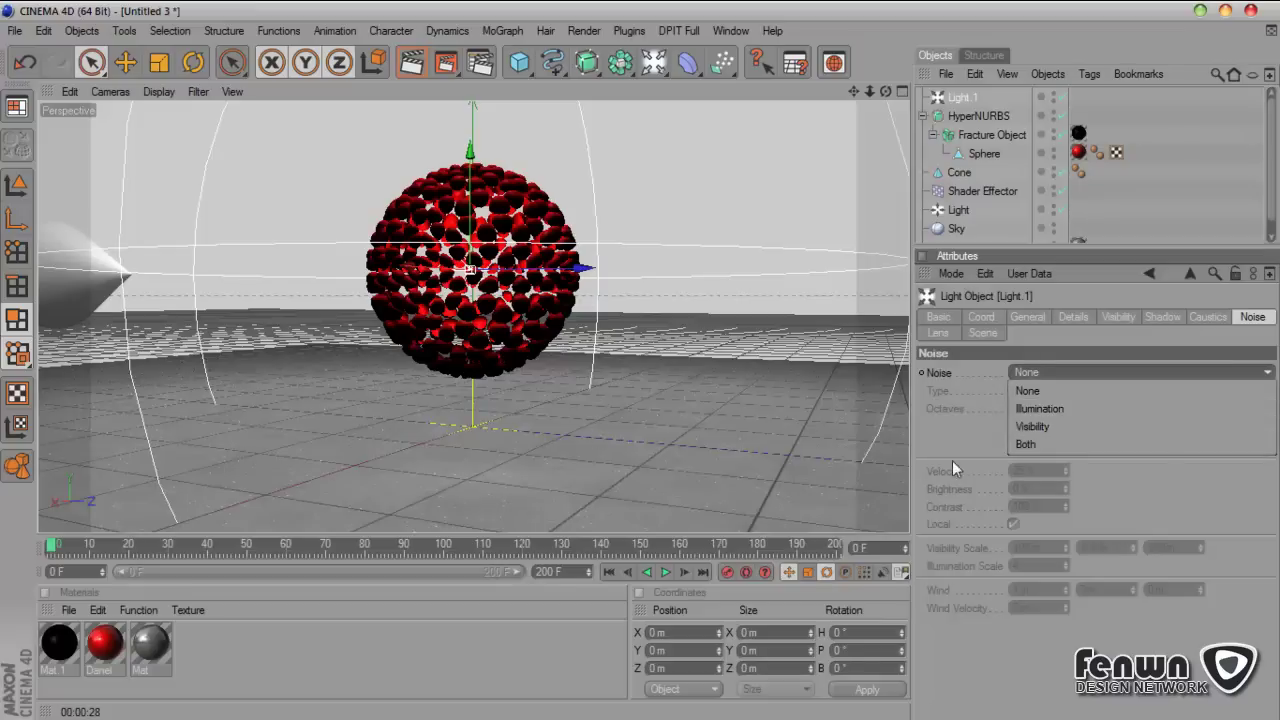
{"action": "left_click", "coordinate": [1018, 446]}
{"action": "left_click", "coordinate": [1081, 392]}
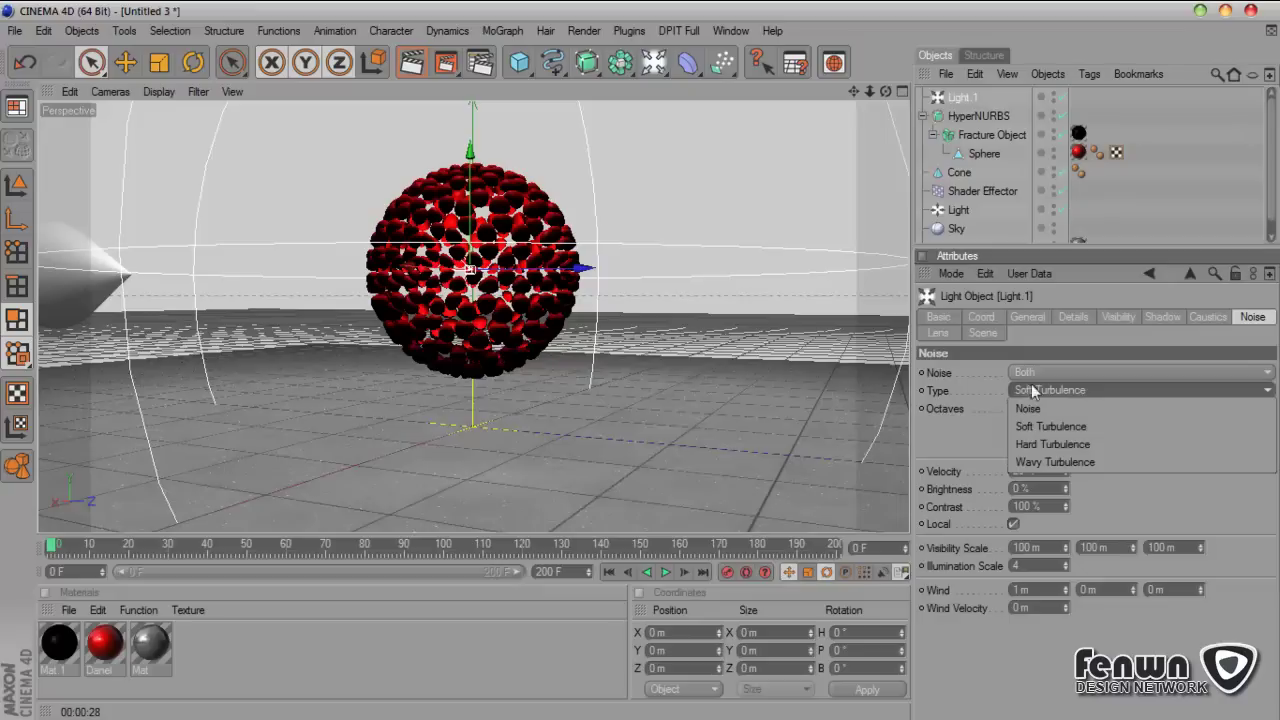
{"action": "left_click", "coordinate": [1079, 424]}
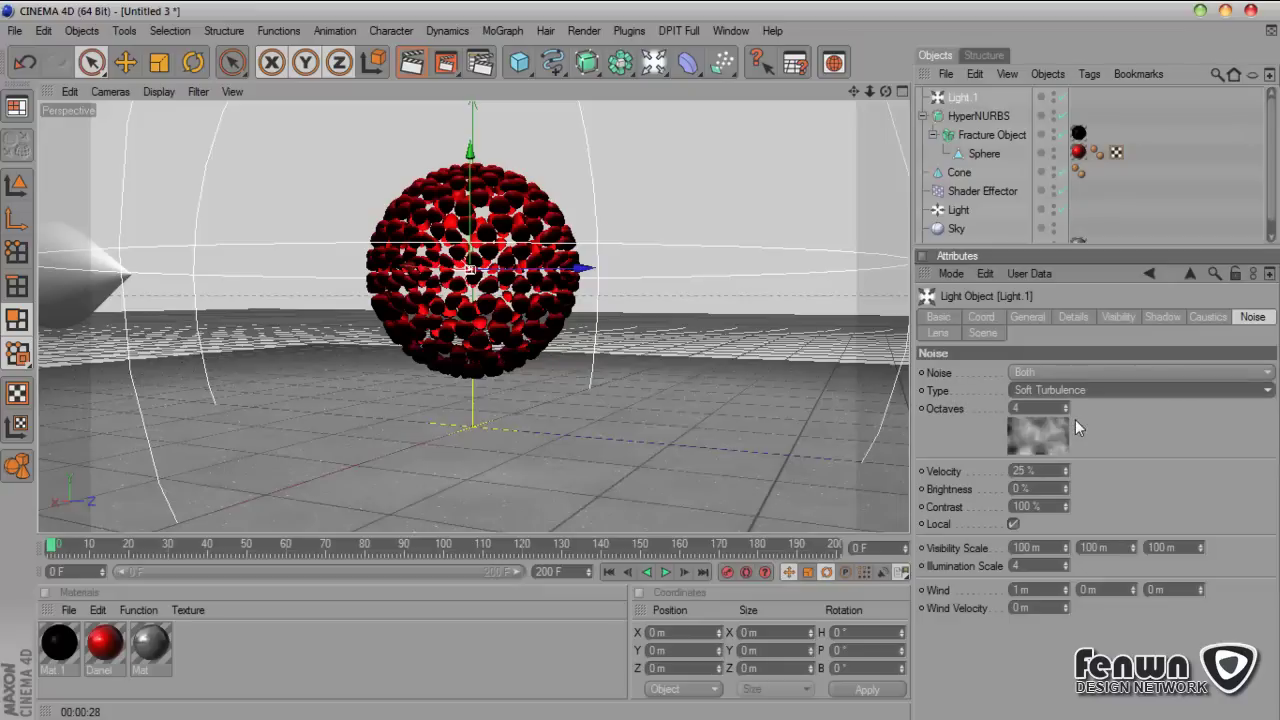
Step: Set the light's noise to 6 octaves, 30% velocity, 2% brightness and 104% contrast
{"action": "left_click", "coordinate": [1065, 405]}
{"action": "left_click", "coordinate": [1065, 405]}
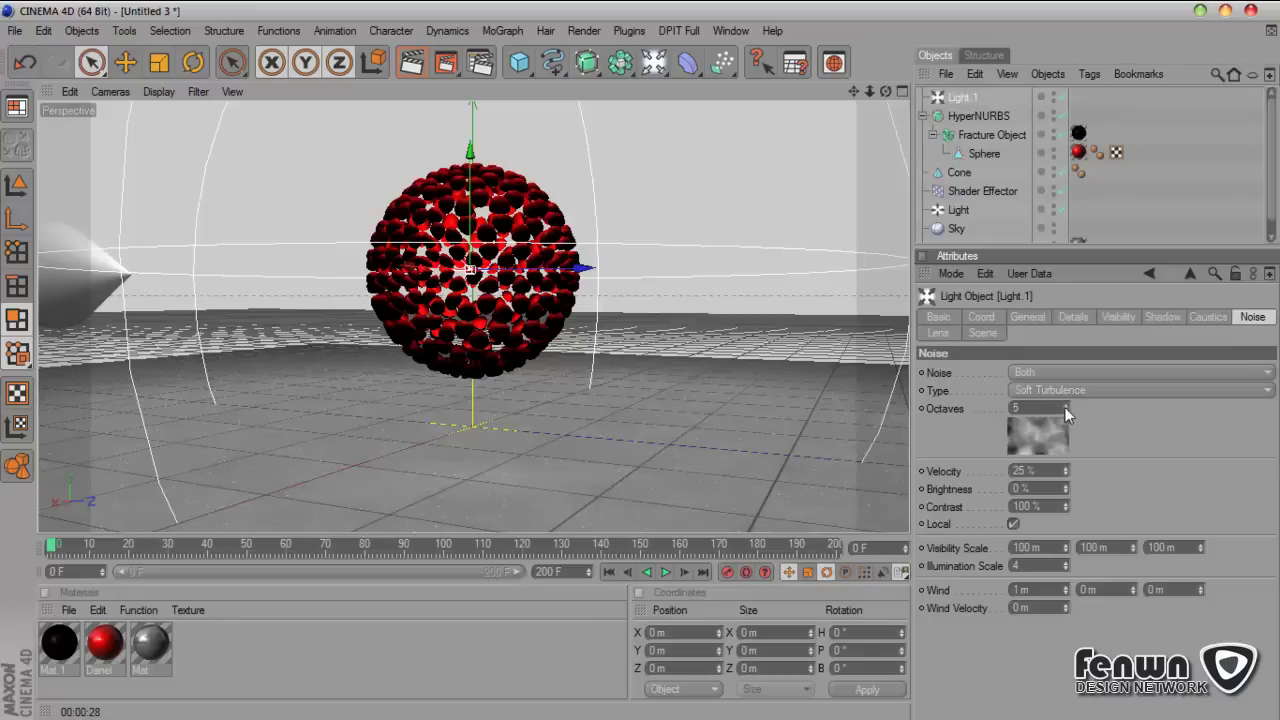
{"action": "left_click", "coordinate": [1065, 468]}
{"action": "left_click", "coordinate": [1065, 468]}
Step: Set all three visibility scale values of the light's noise to 200 m
{"action": "left_click", "coordinate": [1052, 548]}
{"action": "double_click", "coordinate": [1052, 548]}
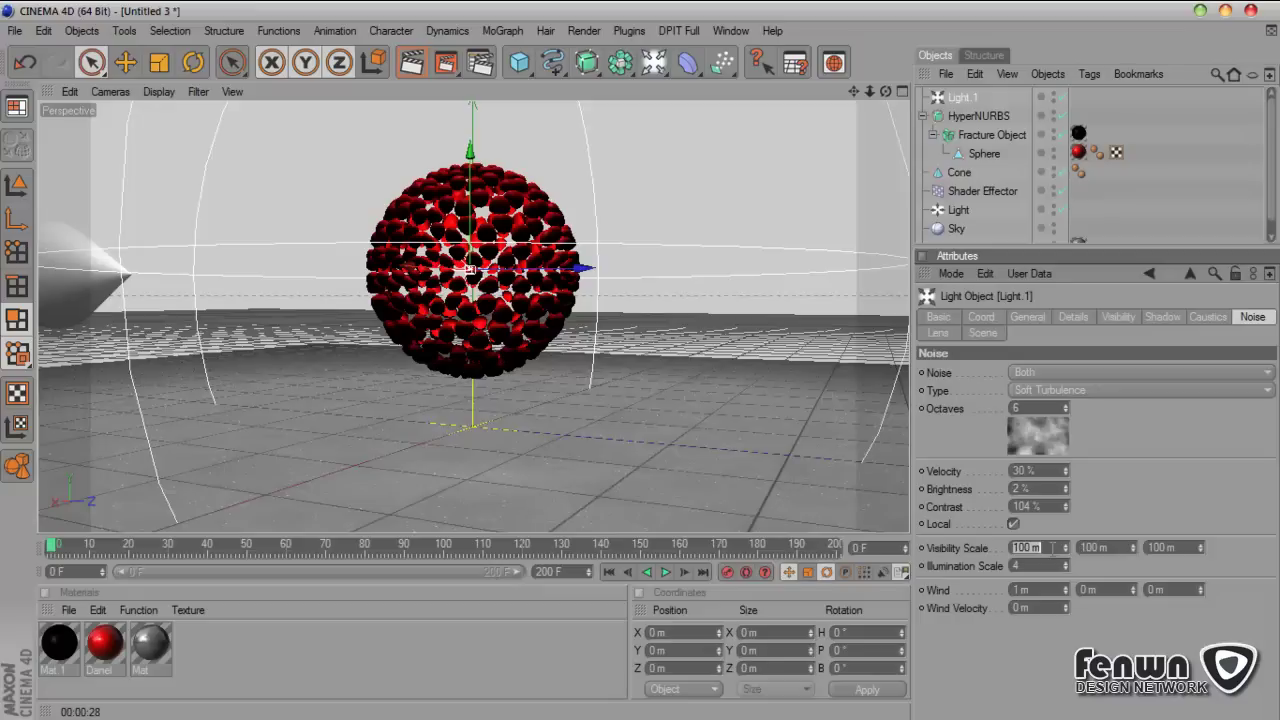
{"action": "type", "text": "00"}
{"action": "key", "text": "Tab"}
{"action": "type", "text": "200"}
{"action": "key", "text": "Tab"}
{"action": "type", "text": "2"}
Step: Go to frame 53 of the animation and render the perspective view to preview the volumetric light
{"action": "left_click_drag", "start_coordinate": [54, 547], "coordinate": [260, 557]}
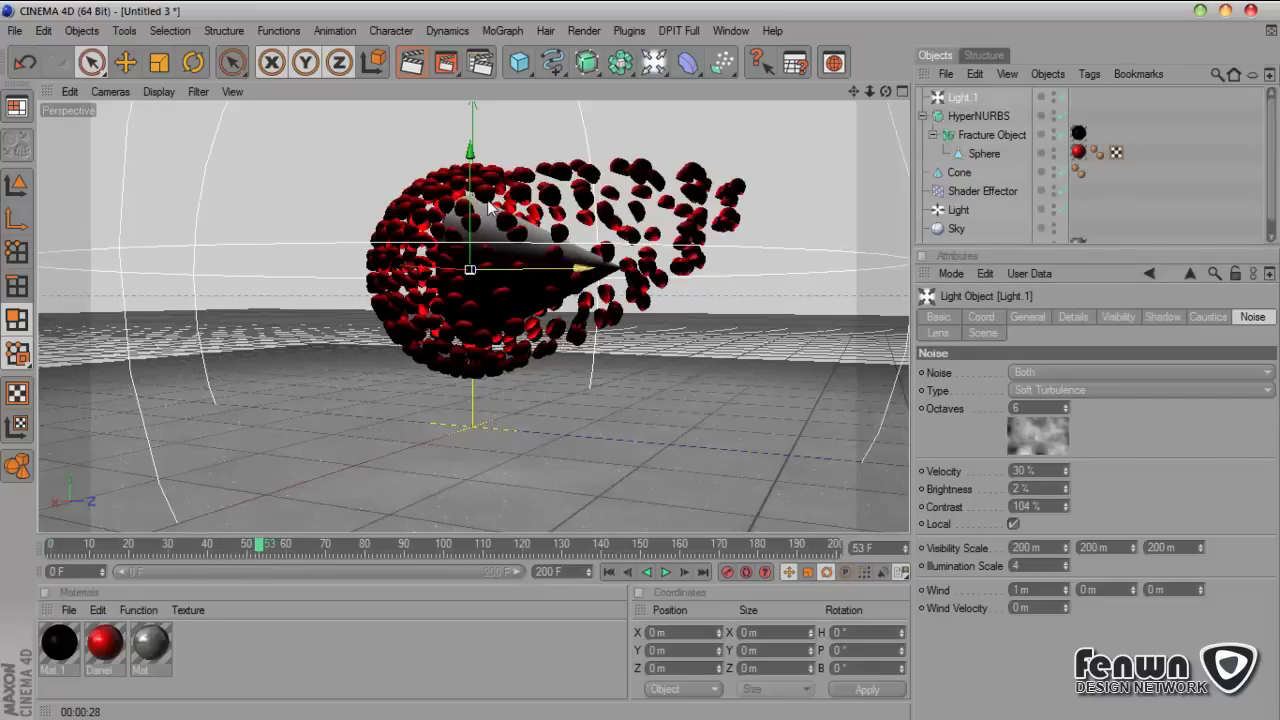
{"action": "left_click", "coordinate": [411, 62]}
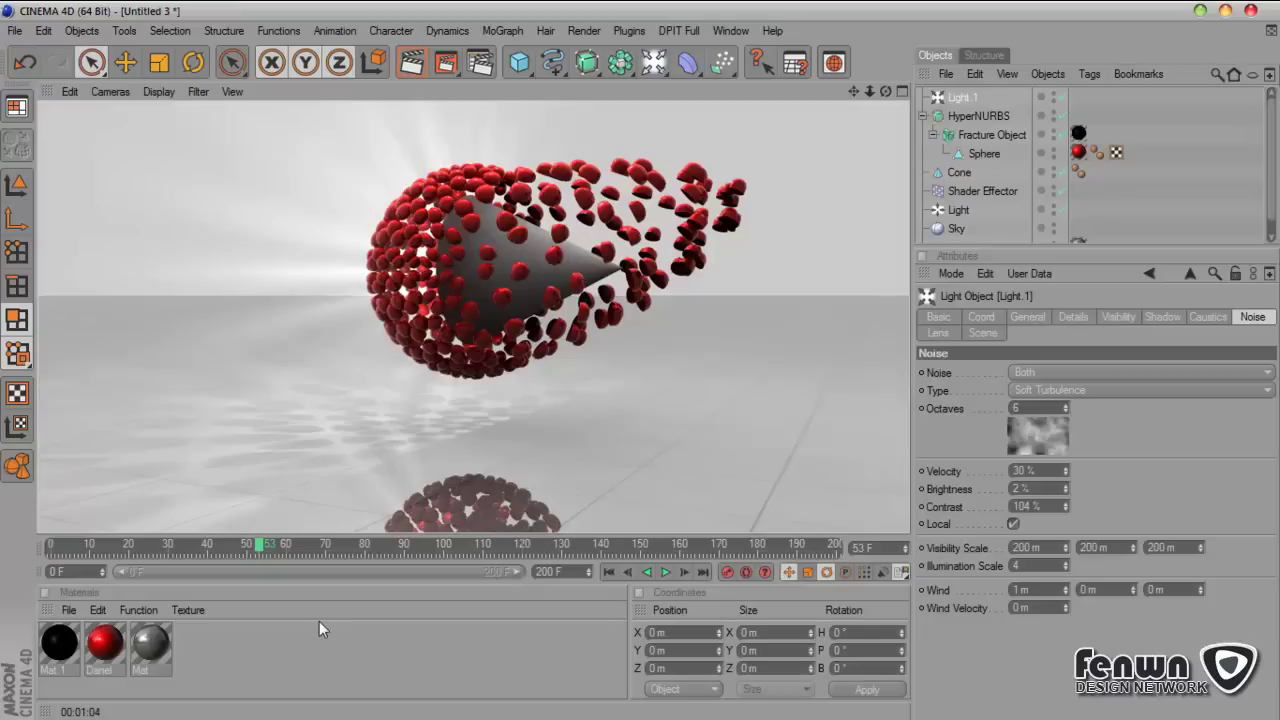
Step: Create a new material and set its color to dark gray, RGB 98, 98, 98
{"action": "left_click", "coordinate": [69, 612]}
{"action": "left_click", "coordinate": [112, 354]}
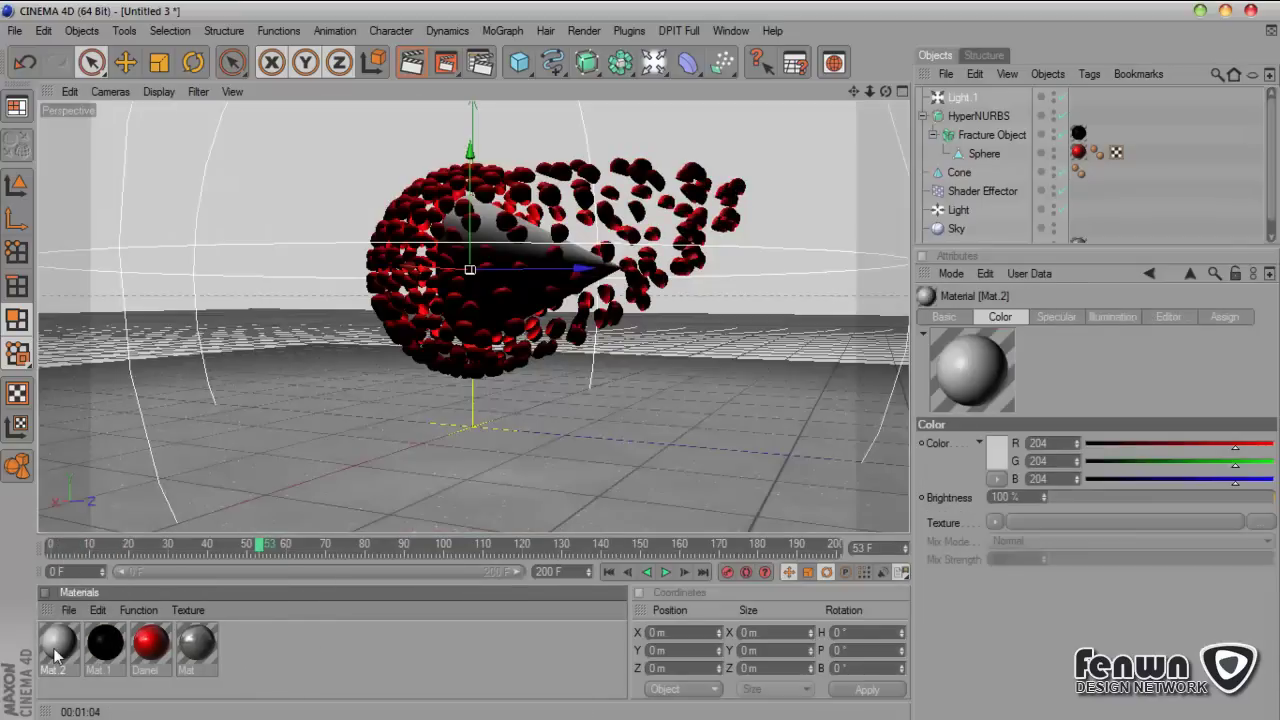
{"action": "double_click", "coordinate": [56, 652]}
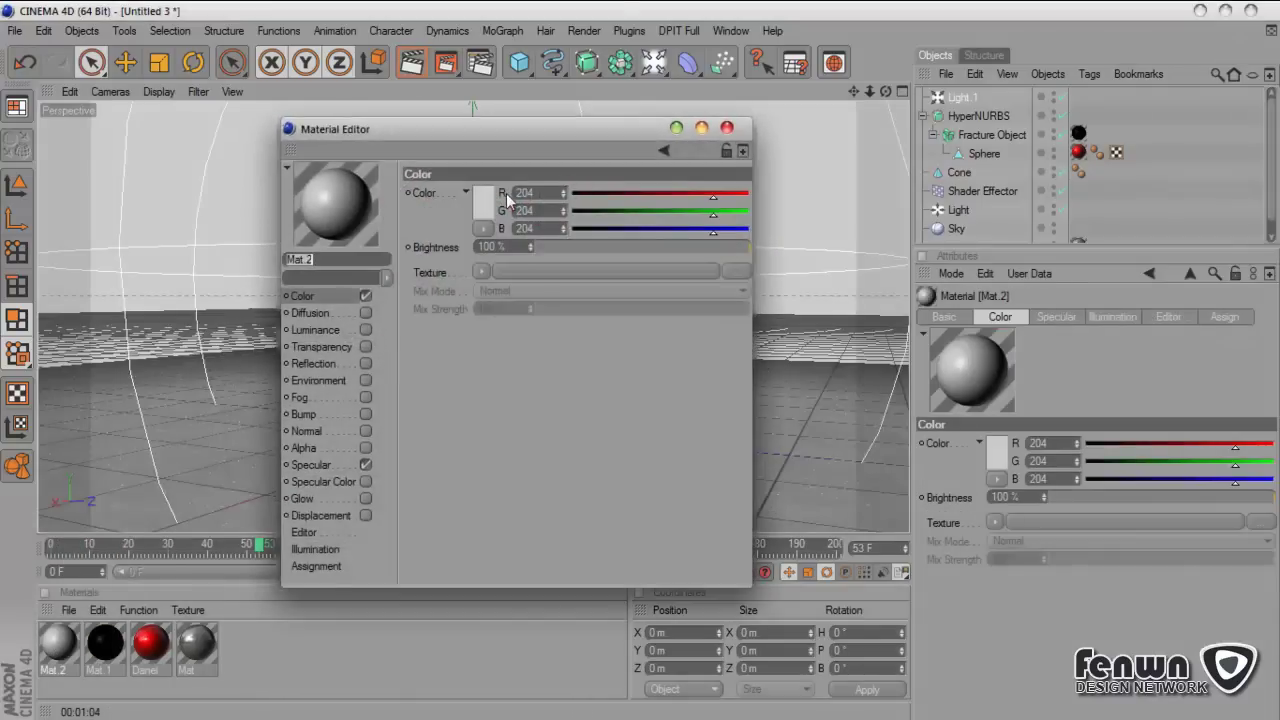
{"action": "left_click", "coordinate": [486, 204]}
{"action": "left_click_drag", "start_coordinate": [389, 165], "coordinate": [358, 203]}
{"action": "left_click", "coordinate": [457, 274]}
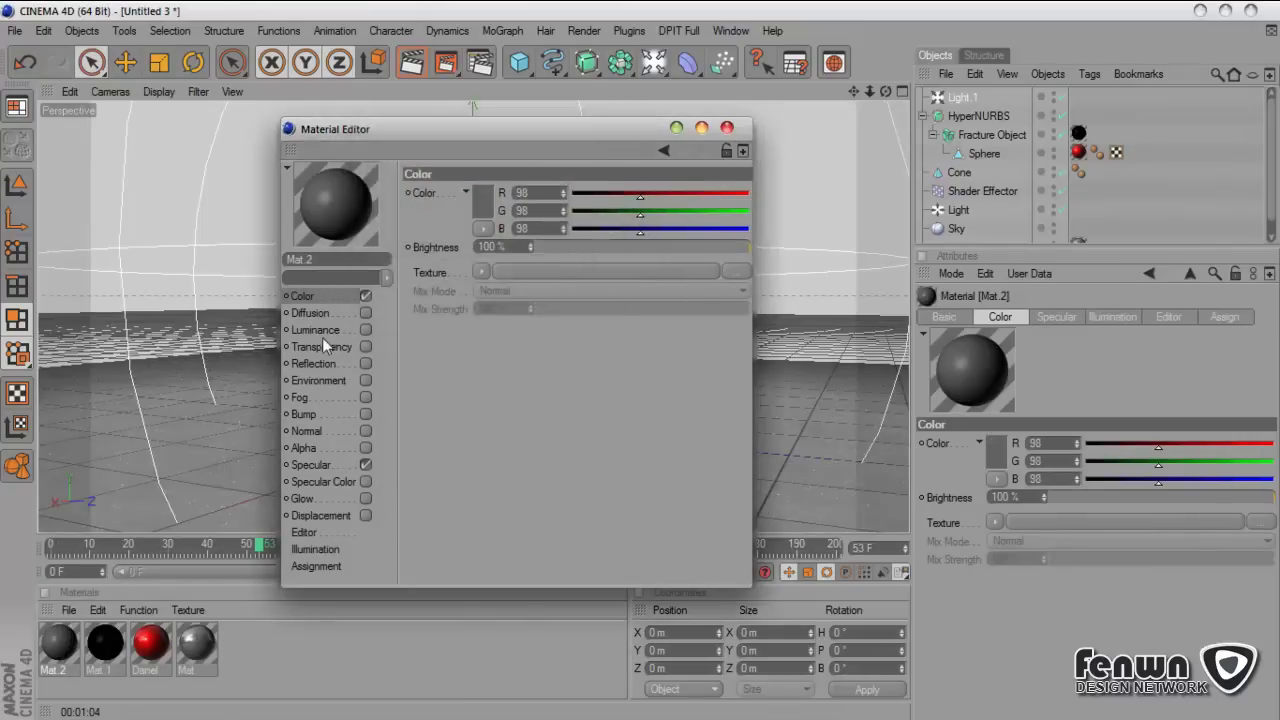
Step: Enable reflection on the new dark gray material with a brightness of 40%
{"action": "left_click", "coordinate": [326, 346]}
{"action": "left_click", "coordinate": [364, 363]}
{"action": "left_click_drag", "start_coordinate": [577, 247], "coordinate": [625, 257]}
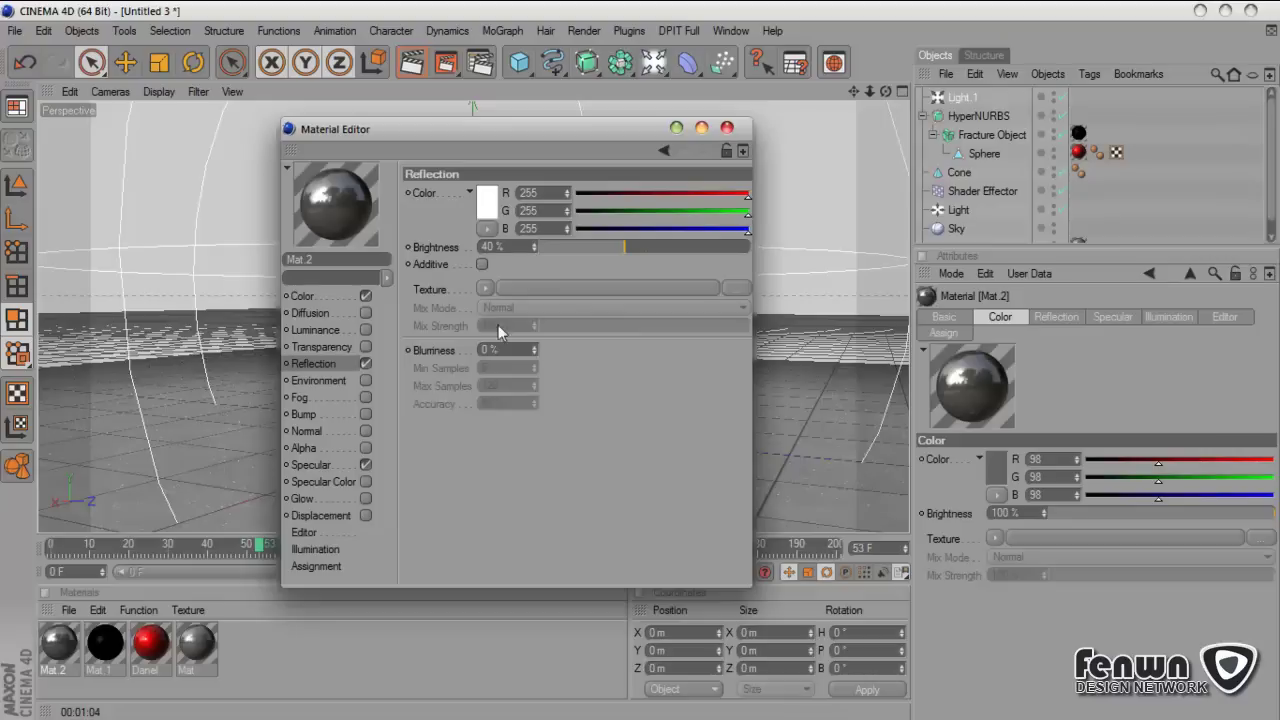
{"action": "left_click", "coordinate": [727, 129]}
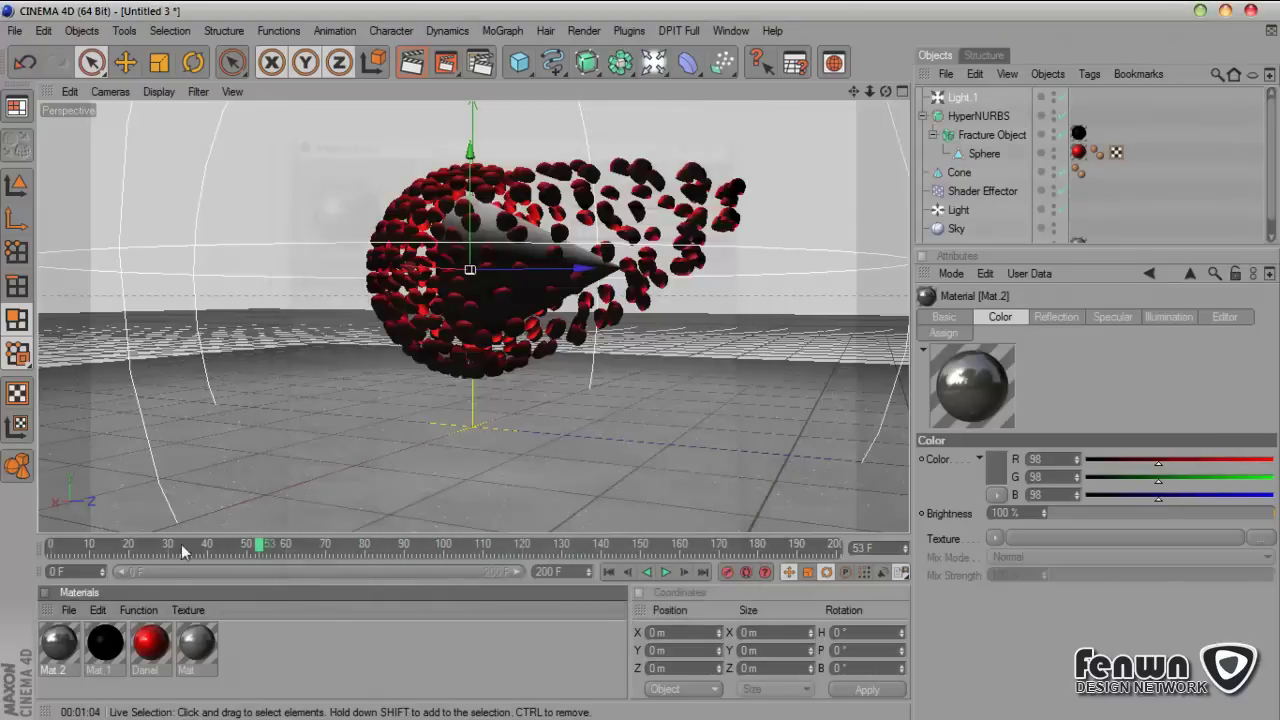
Step: Apply the dark gray reflective material to the Cone and render the perspective view
{"action": "left_click_drag", "start_coordinate": [958, 230], "coordinate": [963, 175]}
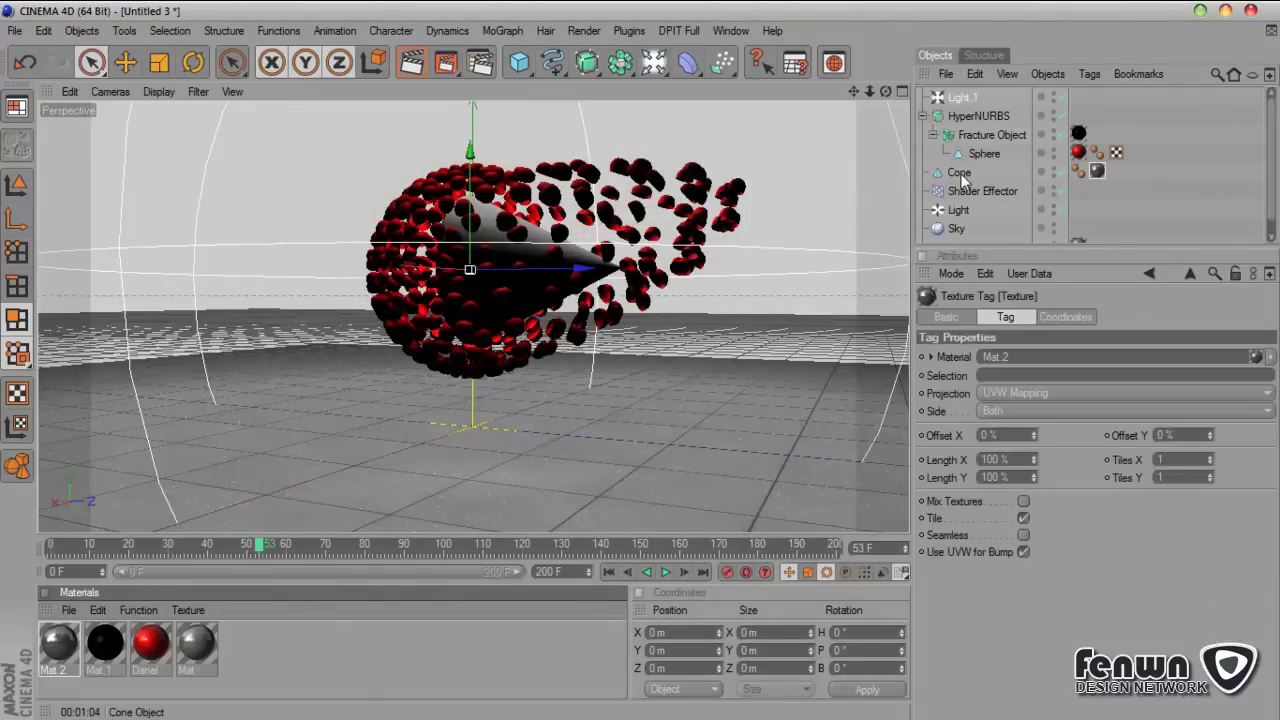
{"action": "left_click", "coordinate": [416, 64]}
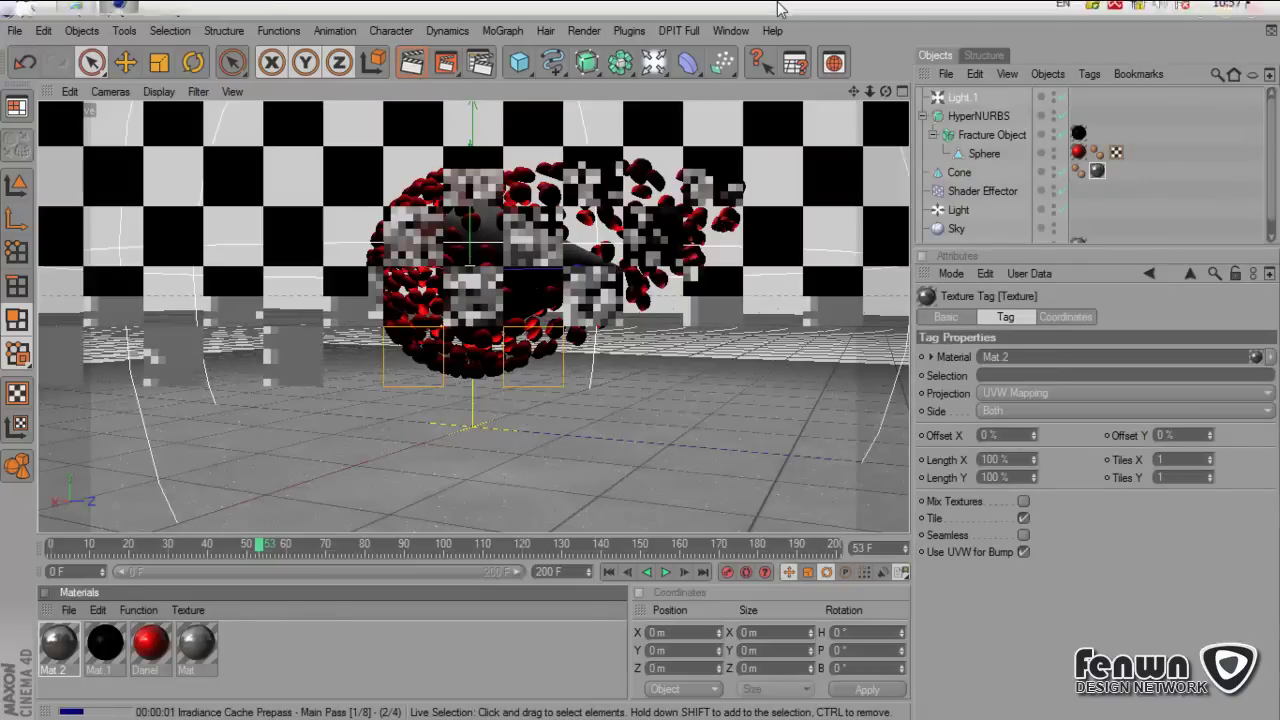
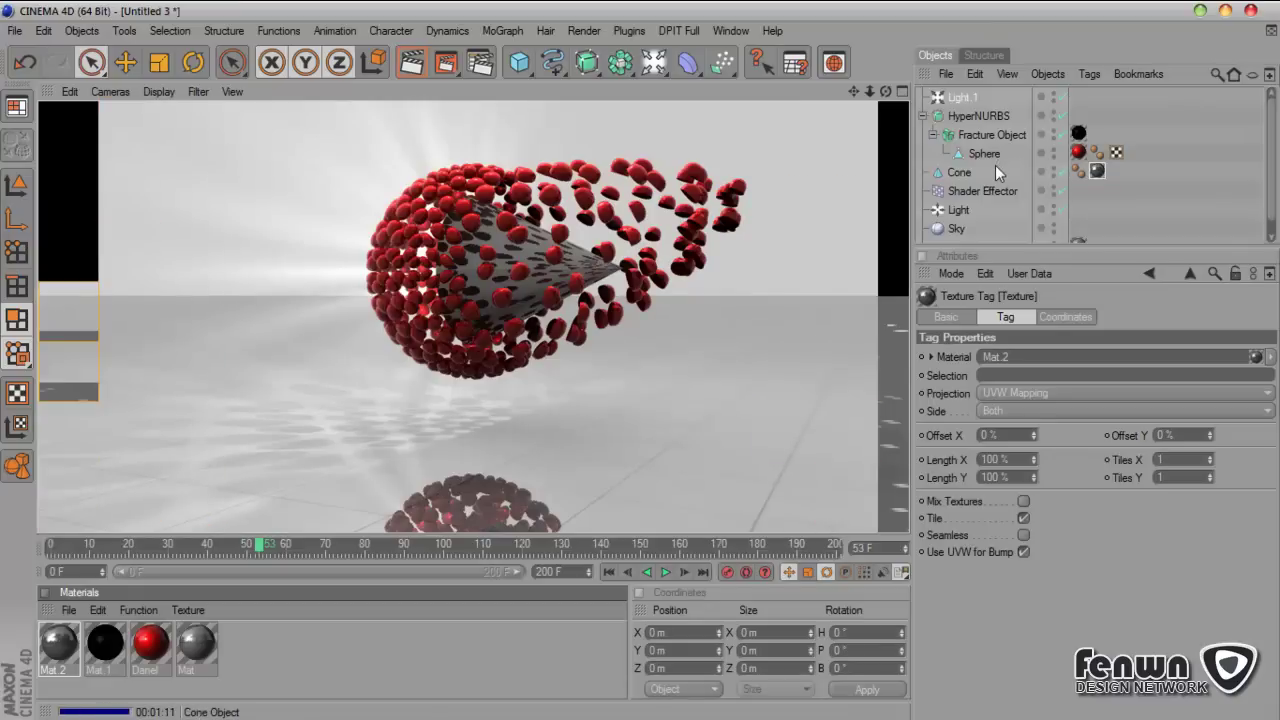
Step: Open the basic properties of the Proximal shader in Mat.1's color channel and move the animation to frame 38
{"action": "double_click", "coordinate": [108, 645]}
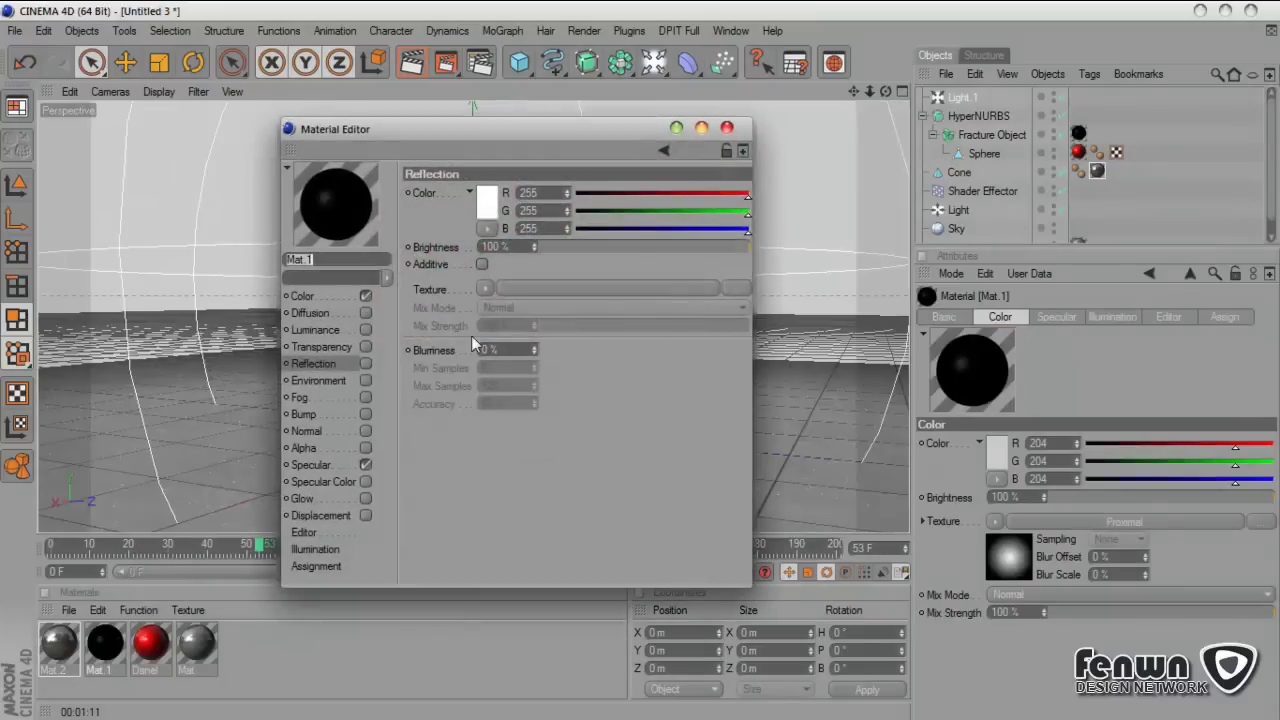
{"action": "left_click", "coordinate": [303, 296]}
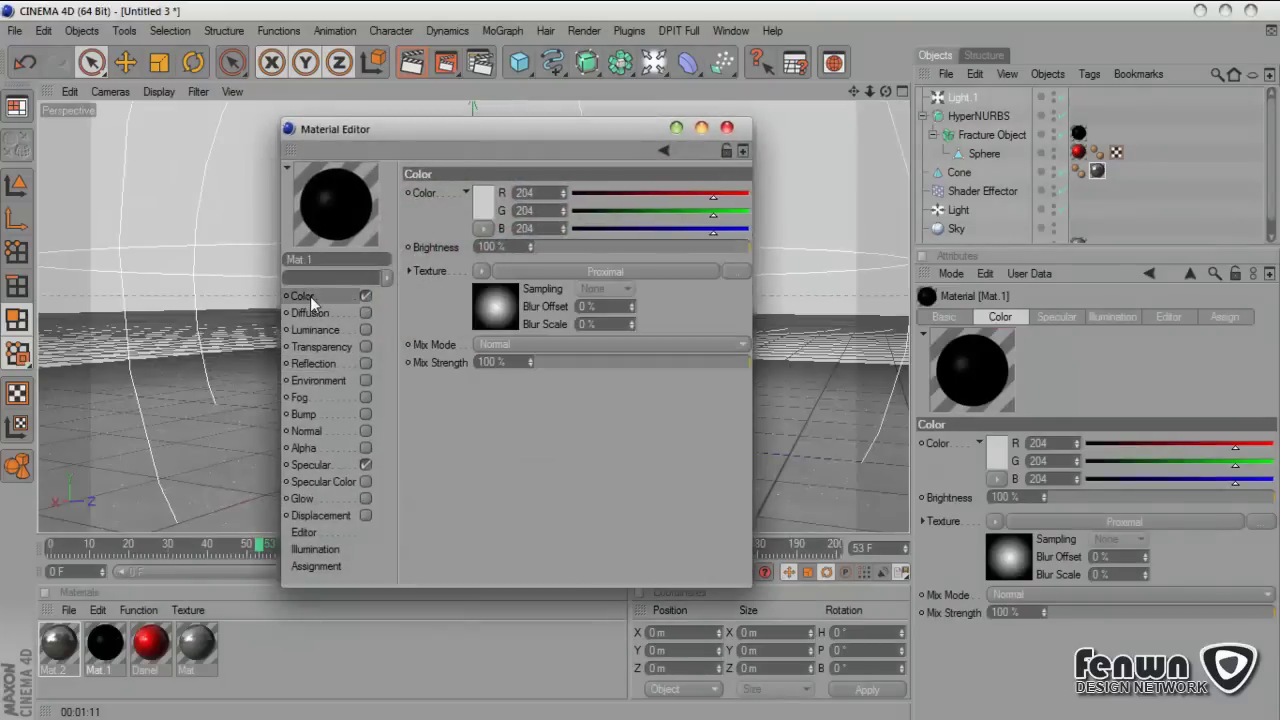
{"action": "left_click", "coordinate": [496, 306]}
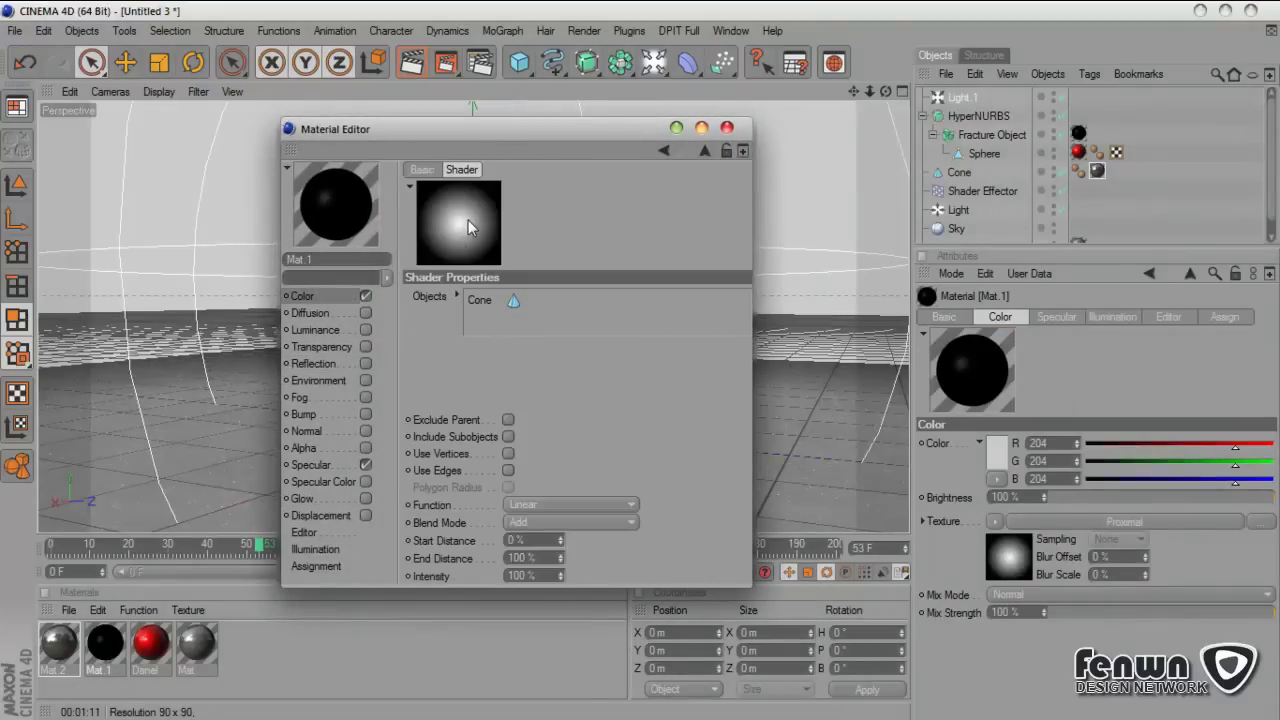
{"action": "left_click", "coordinate": [422, 170]}
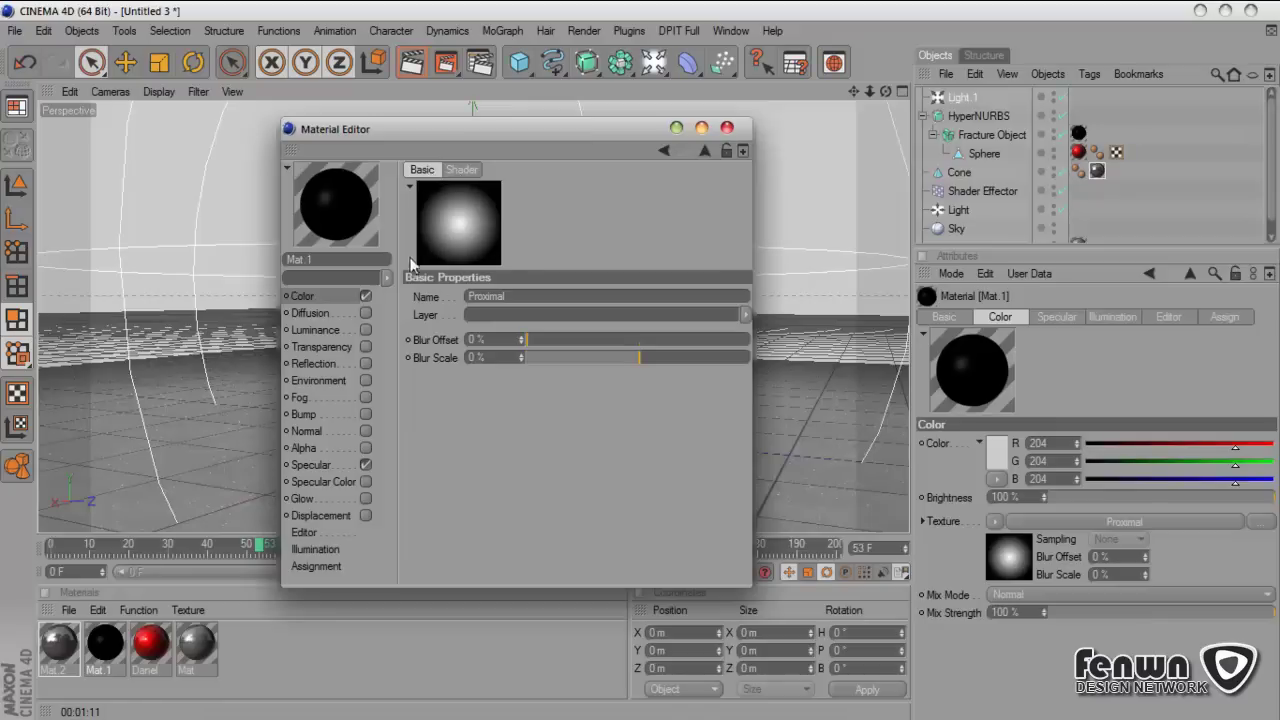
{"action": "left_click_drag", "start_coordinate": [542, 133], "coordinate": [977, 90]}
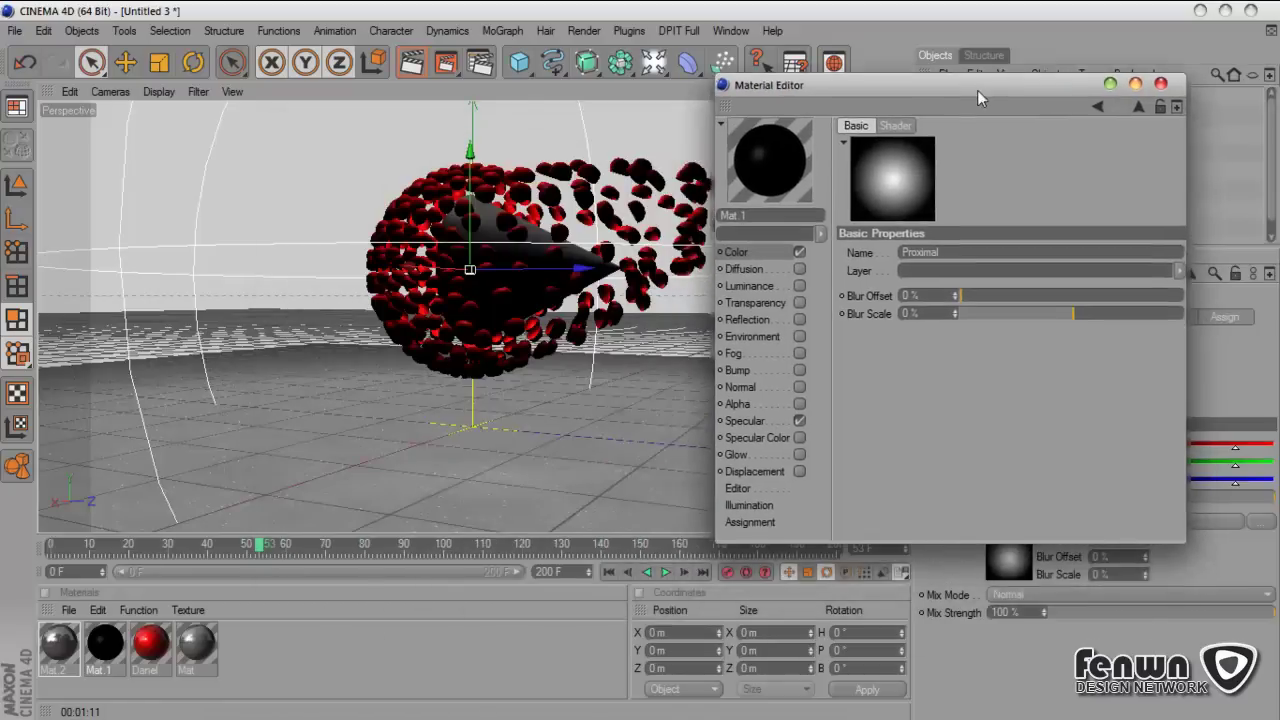
{"action": "left_click_drag", "start_coordinate": [262, 544], "coordinate": [203, 553]}
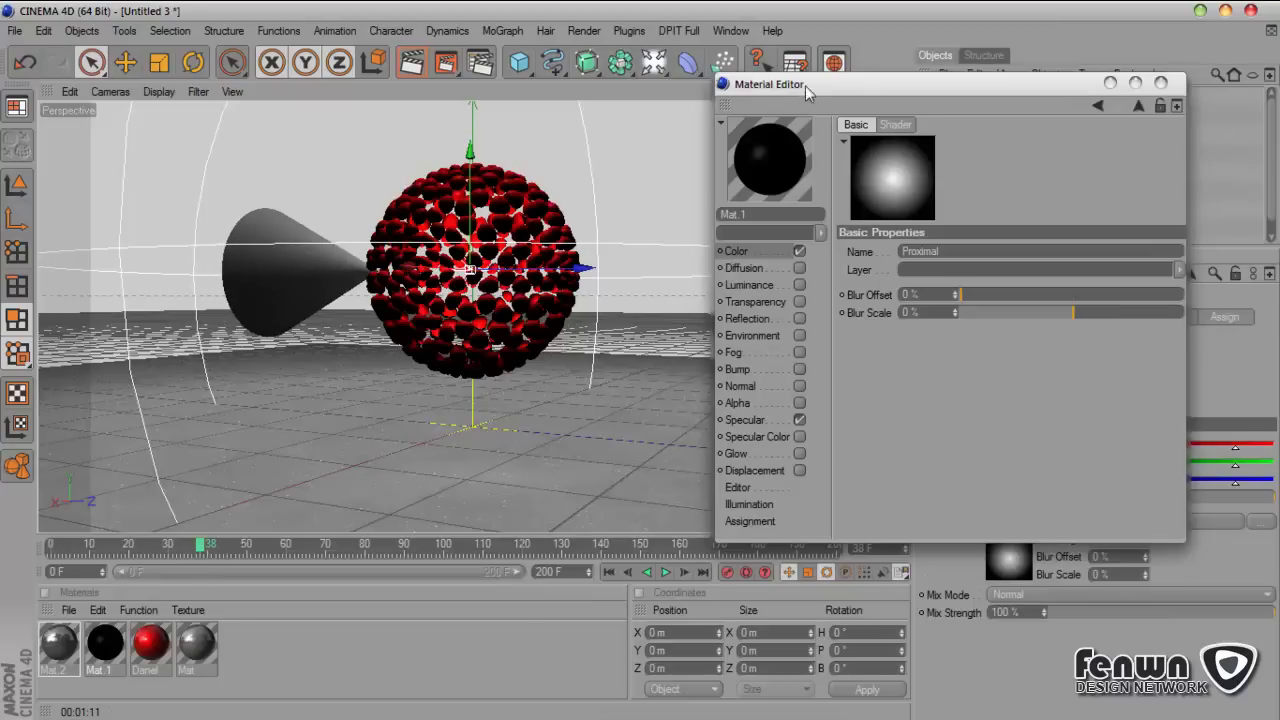
Step: Raise the Proximal shader's Blur Scale to 26%, play the animation to check the sphere, and return to frame 38
{"action": "left_click_drag", "start_coordinate": [805, 85], "coordinate": [867, 174]}
{"action": "left_click_drag", "start_coordinate": [854, 92], "coordinate": [1000, 285]}
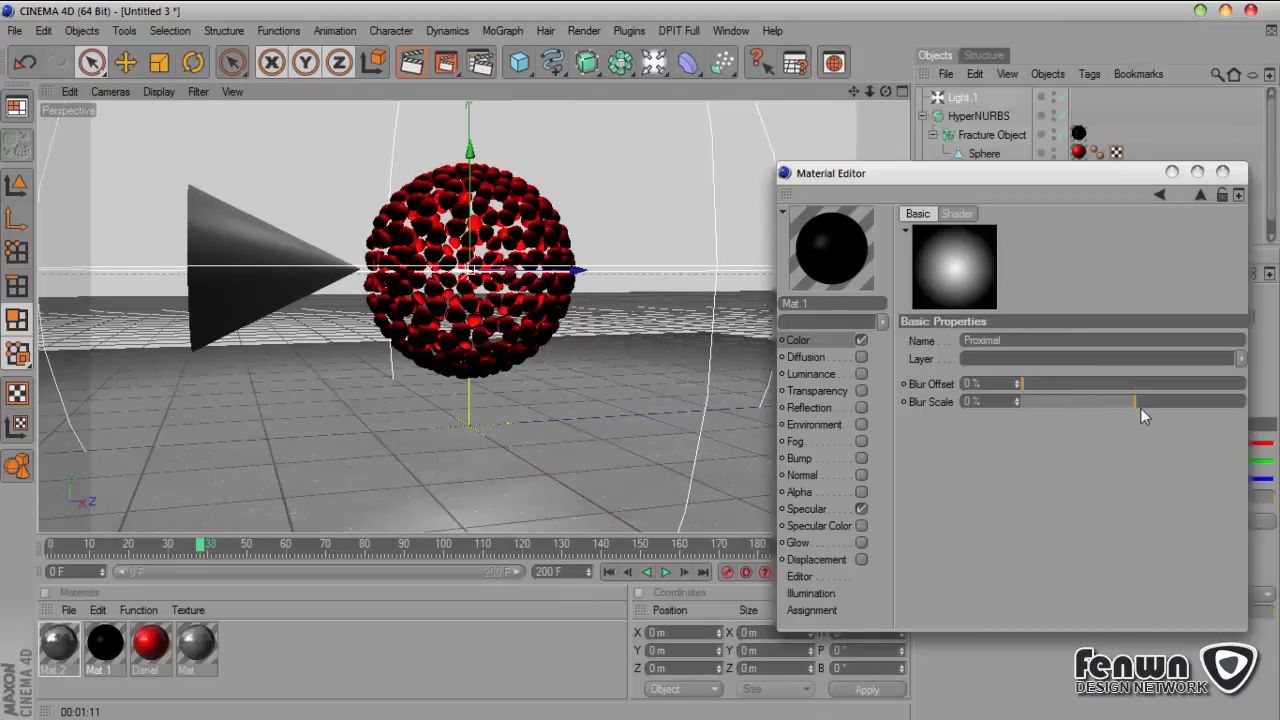
{"action": "mouse_move", "coordinate": [1138, 403]}
{"action": "left_mouse_down"}
{"action": "mouse_move", "coordinate": [1191, 403]}
{"action": "mouse_move", "coordinate": [1075, 403]}
{"action": "mouse_move", "coordinate": [1163, 403]}
{"action": "left_mouse_up"}
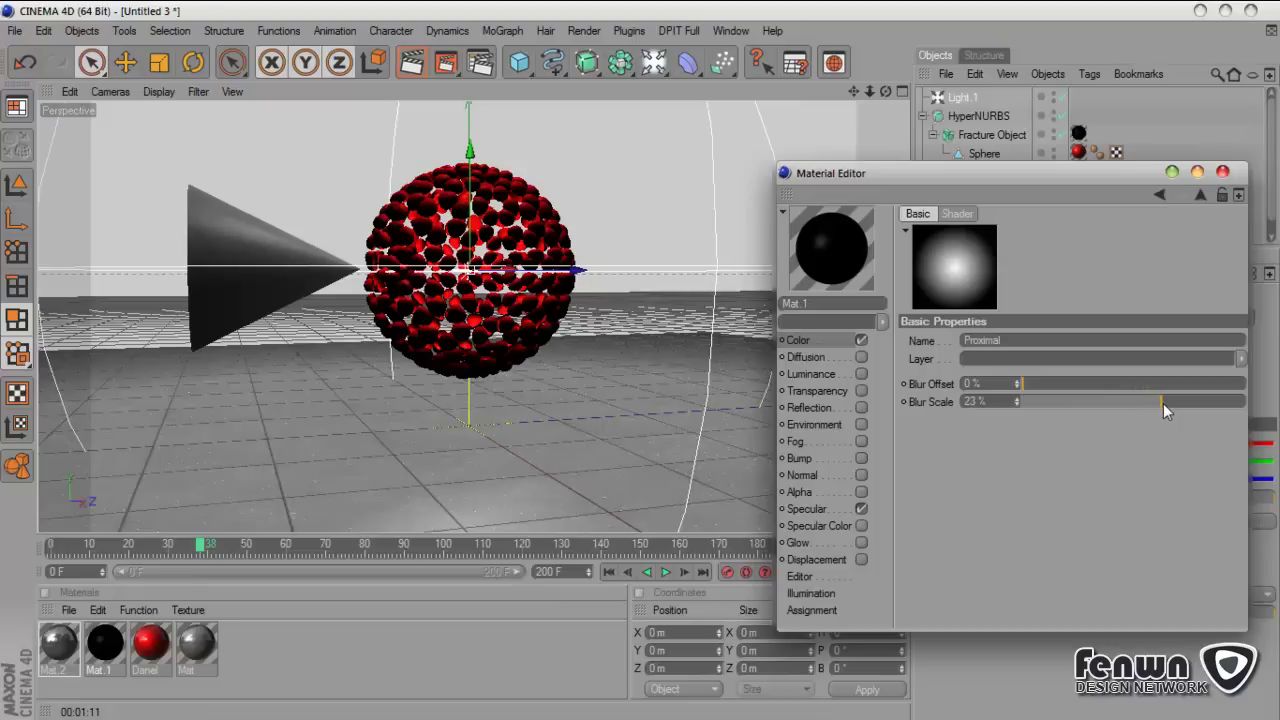
{"action": "left_click", "coordinate": [608, 572]}
{"action": "left_click", "coordinate": [665, 572]}
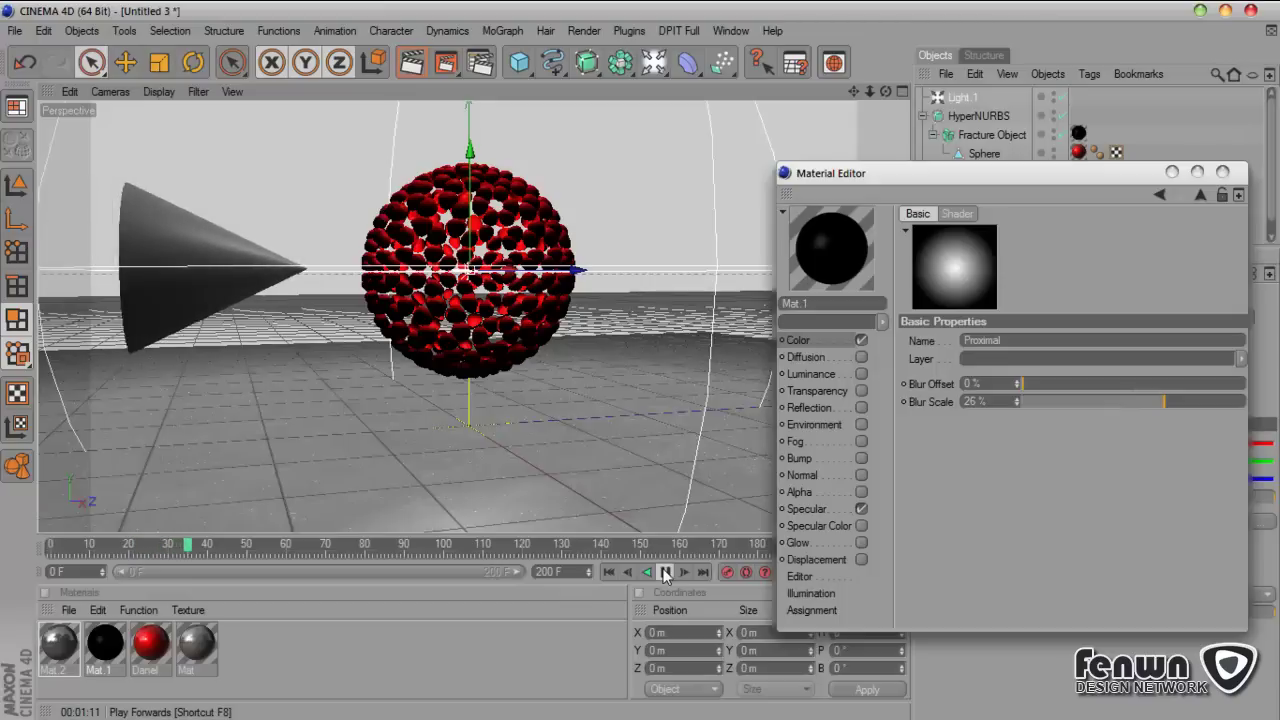
{"action": "left_click", "coordinate": [665, 572]}
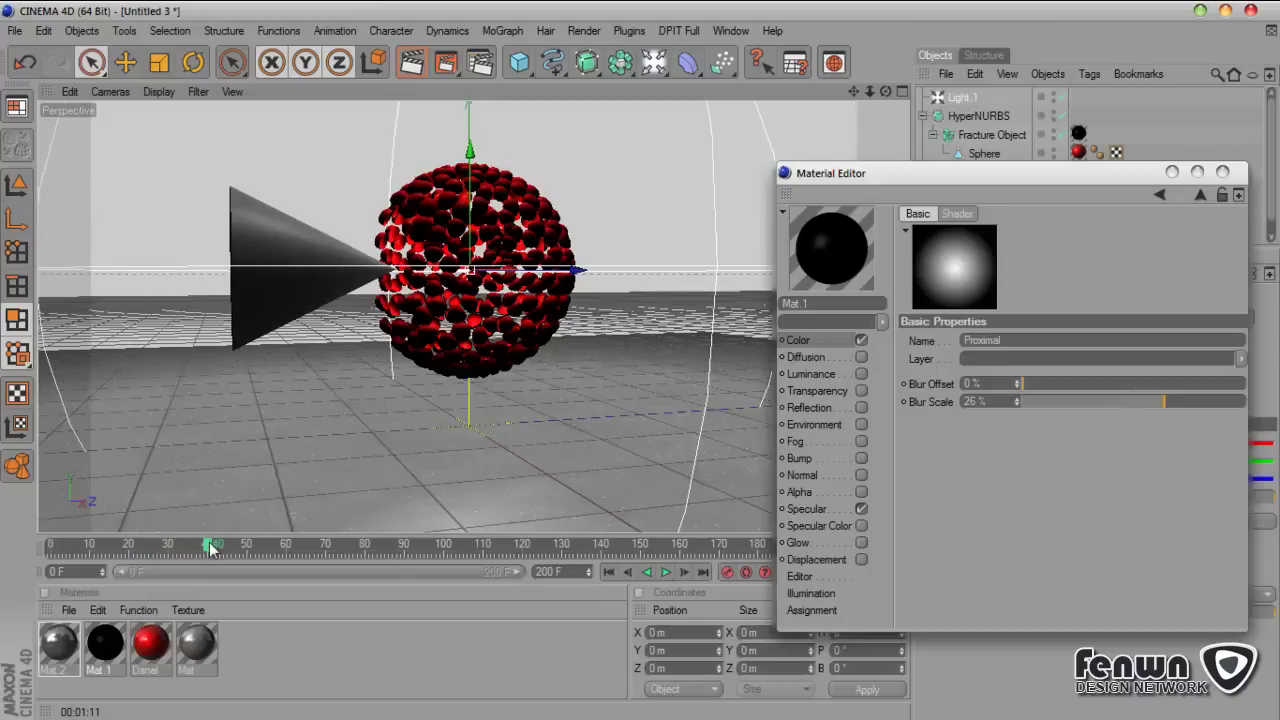
{"action": "mouse_move", "coordinate": [210, 546]}
{"action": "left_mouse_down"}
{"action": "mouse_move", "coordinate": [180, 546]}
{"action": "mouse_move", "coordinate": [202, 550]}
{"action": "left_mouse_up"}
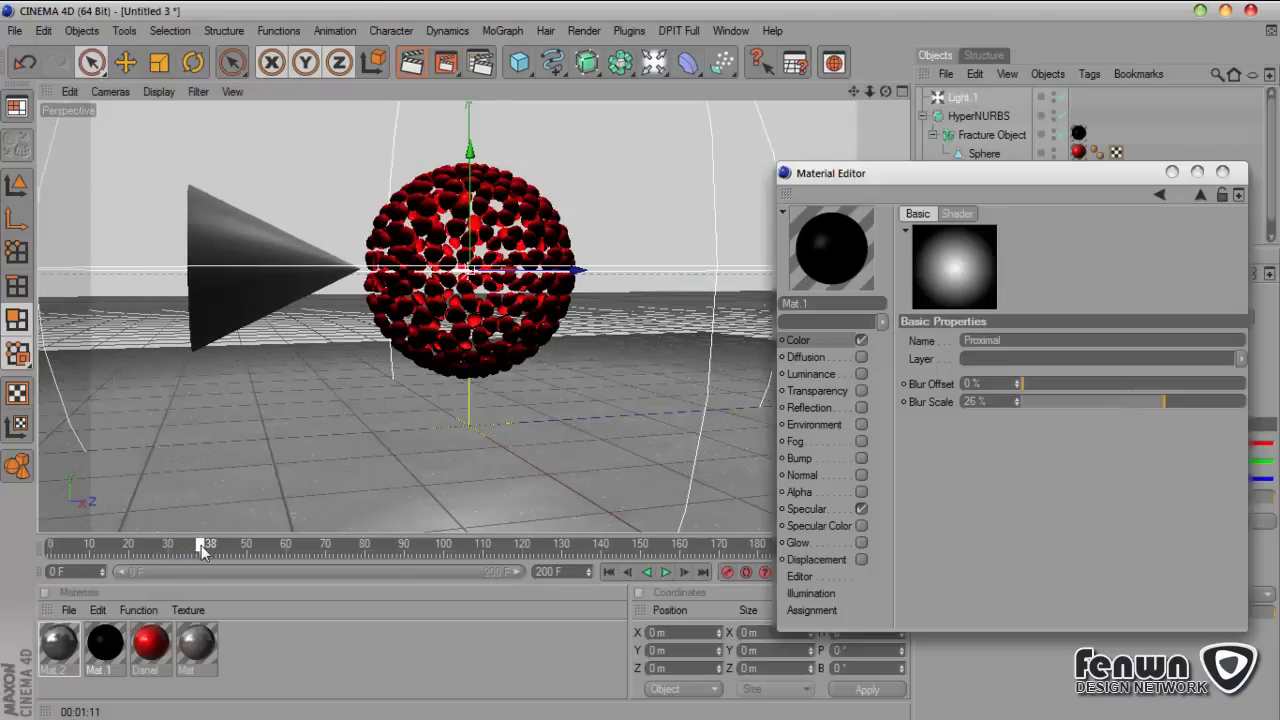
Step: Lower the Blur Scale of Mat.1's Proximal shader to 6%
{"action": "left_click", "coordinate": [1024, 386]}
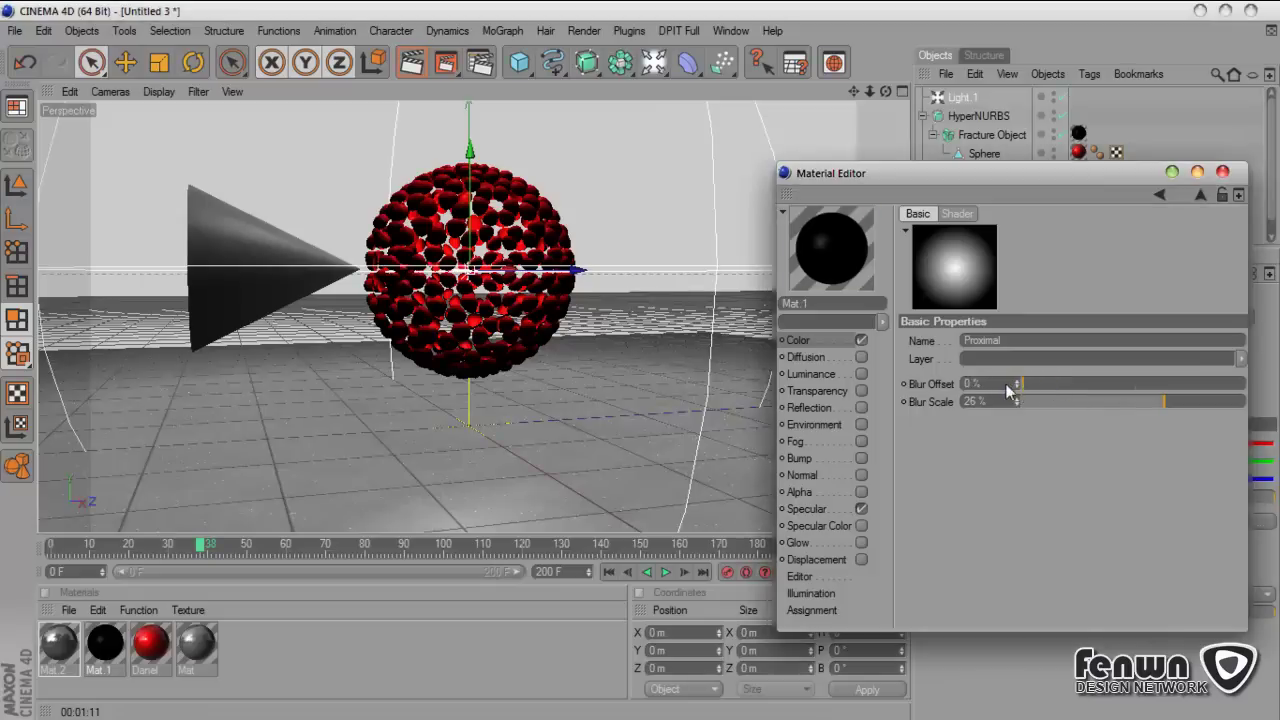
{"action": "left_click_drag", "start_coordinate": [1158, 403], "coordinate": [1137, 403]}
{"action": "left_click", "coordinate": [817, 345]}
{"action": "left_click", "coordinate": [1082, 316]}
{"action": "left_click", "coordinate": [818, 341]}
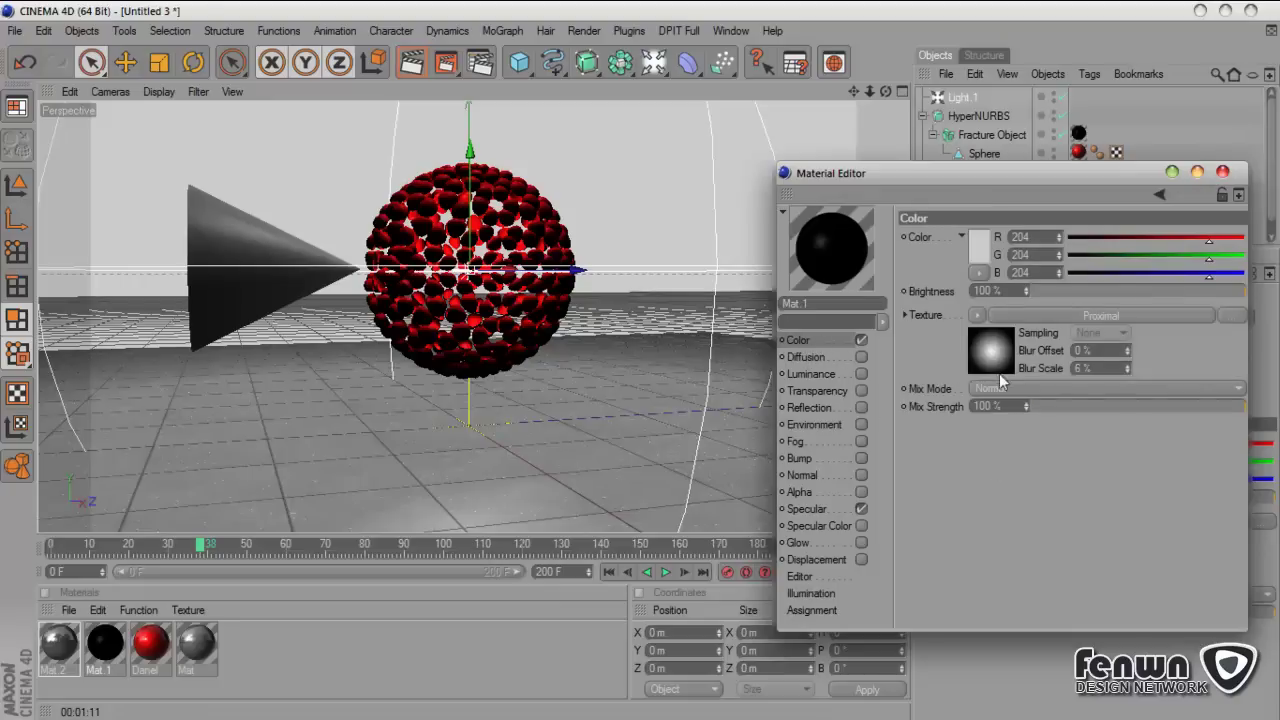
{"action": "left_click", "coordinate": [1104, 318]}
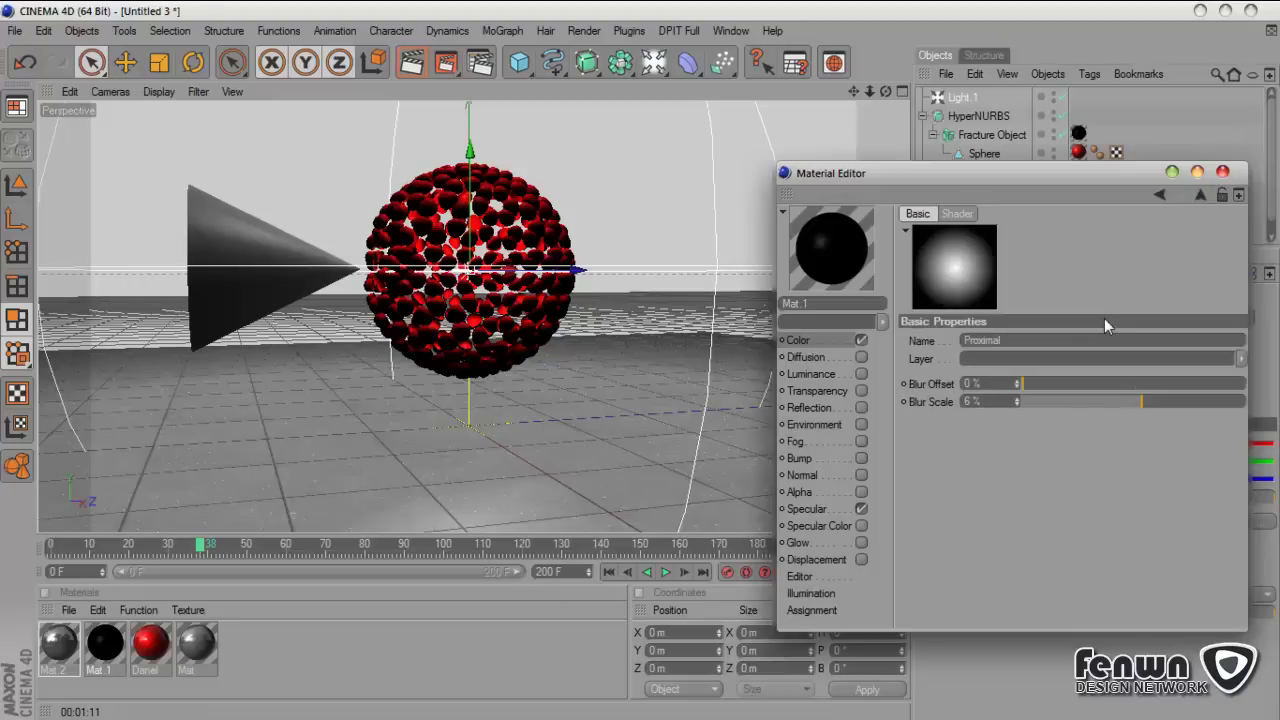
{"action": "left_click", "coordinate": [826, 341]}
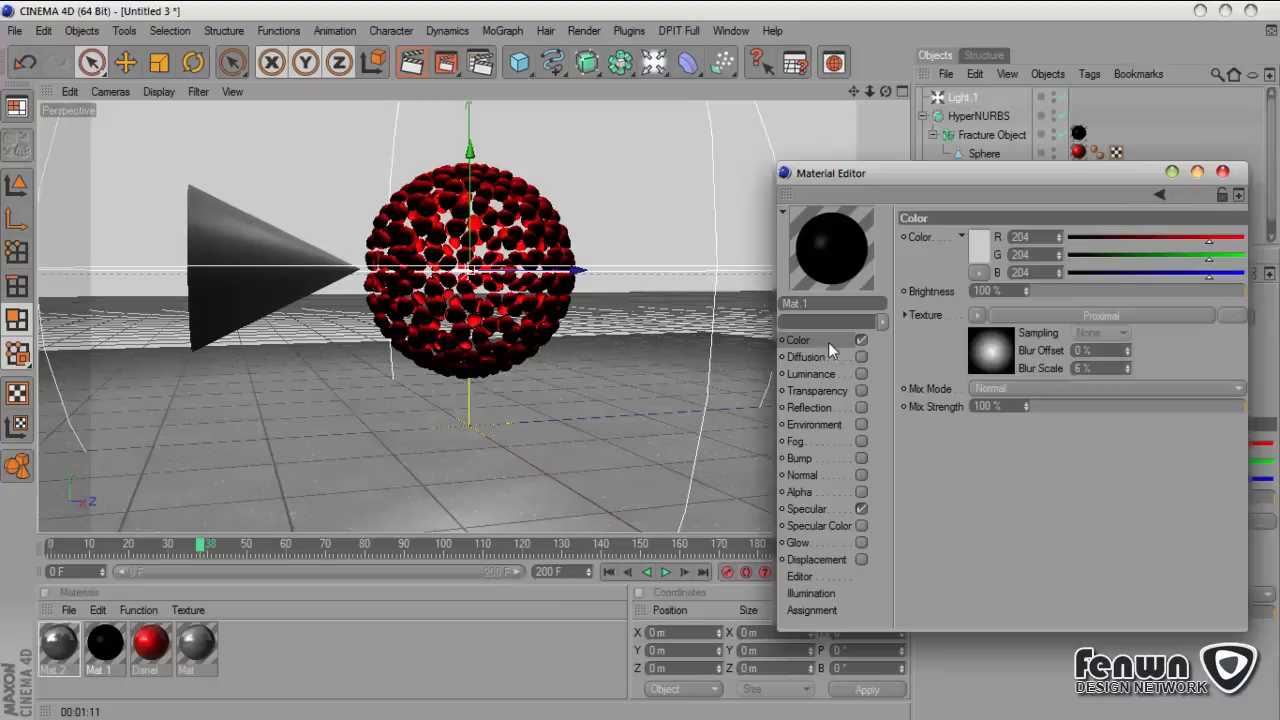
{"action": "left_click", "coordinate": [992, 359]}
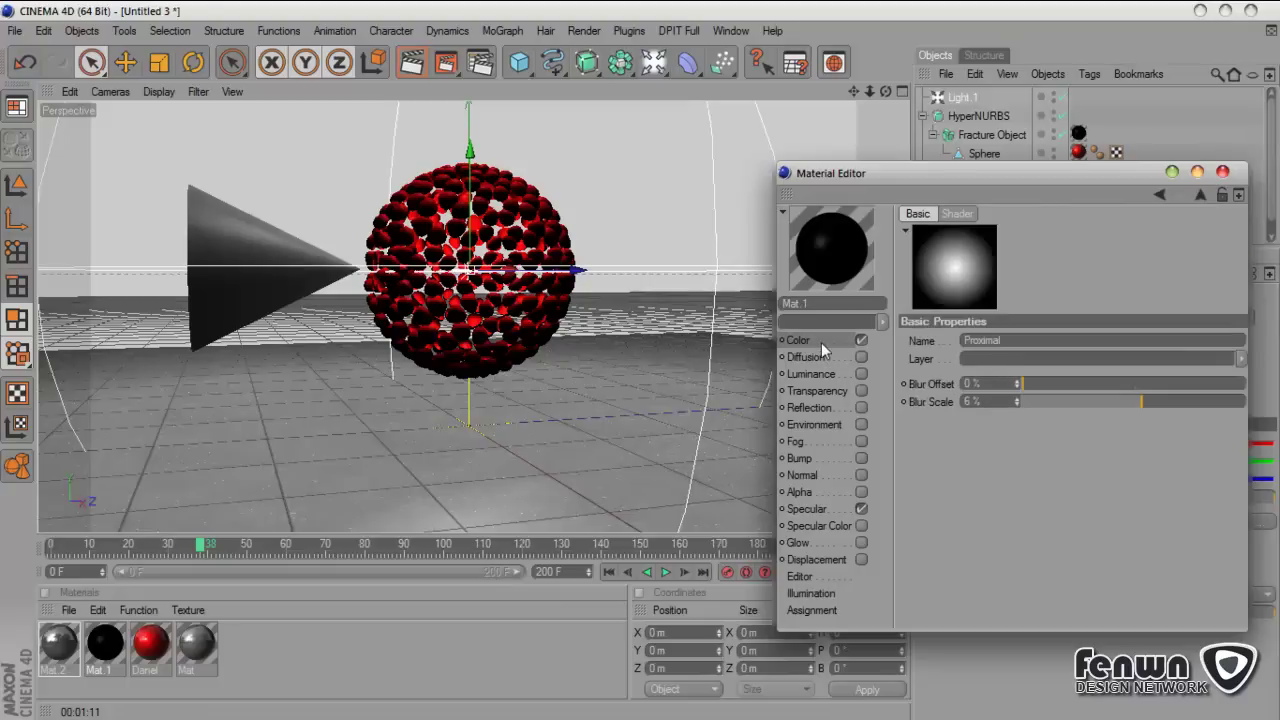
Step: Review the blend mode and function options in the Proximal shader's properties
{"action": "left_click", "coordinate": [955, 214]}
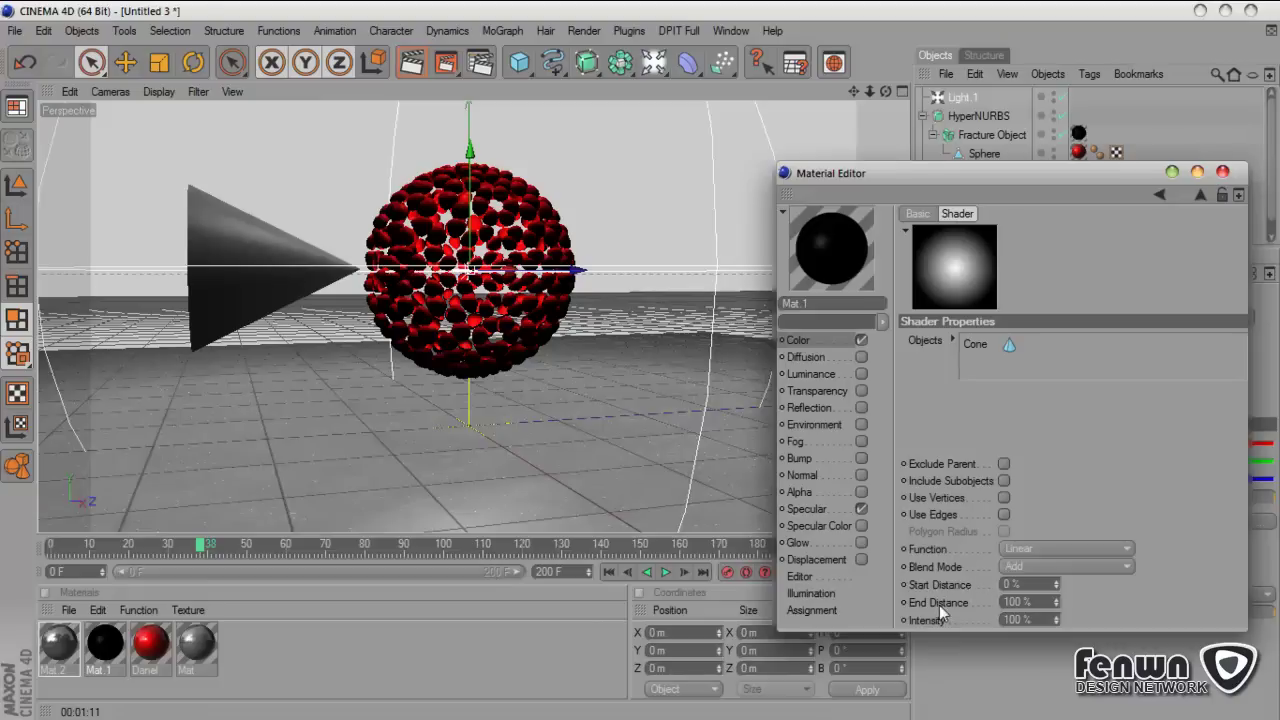
{"action": "left_click", "coordinate": [1032, 566]}
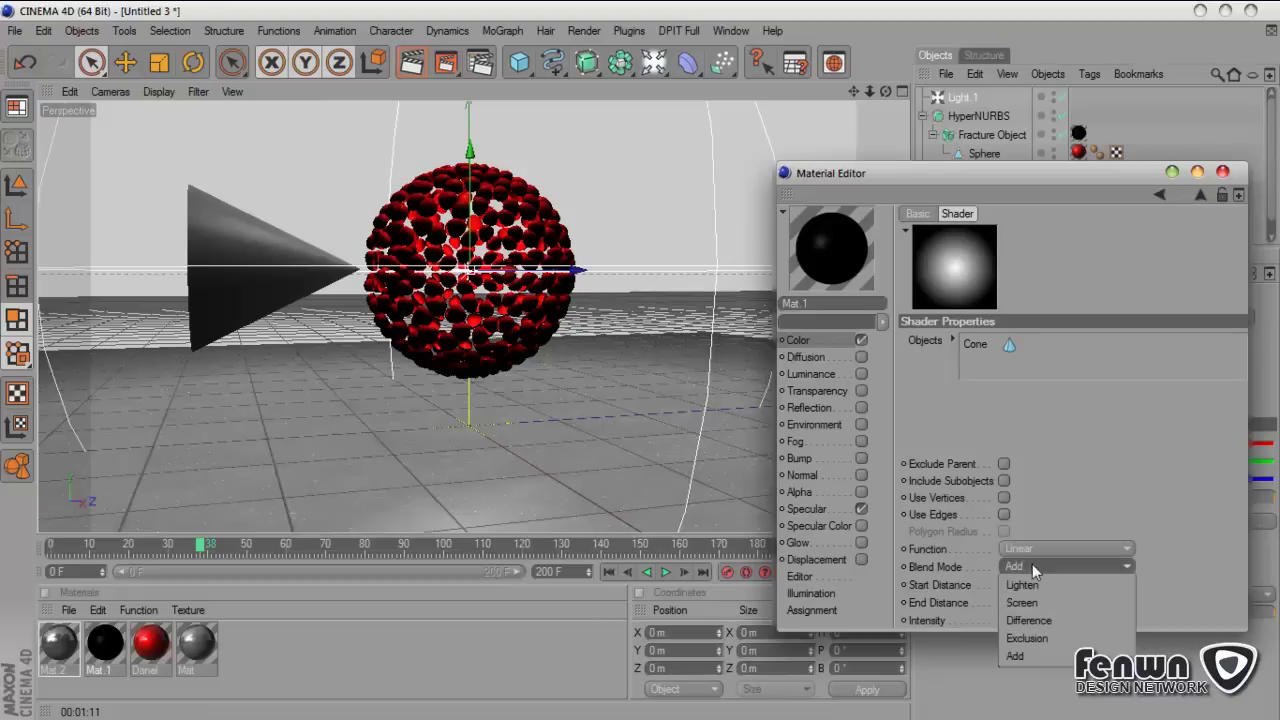
{"action": "left_click", "coordinate": [1027, 548]}
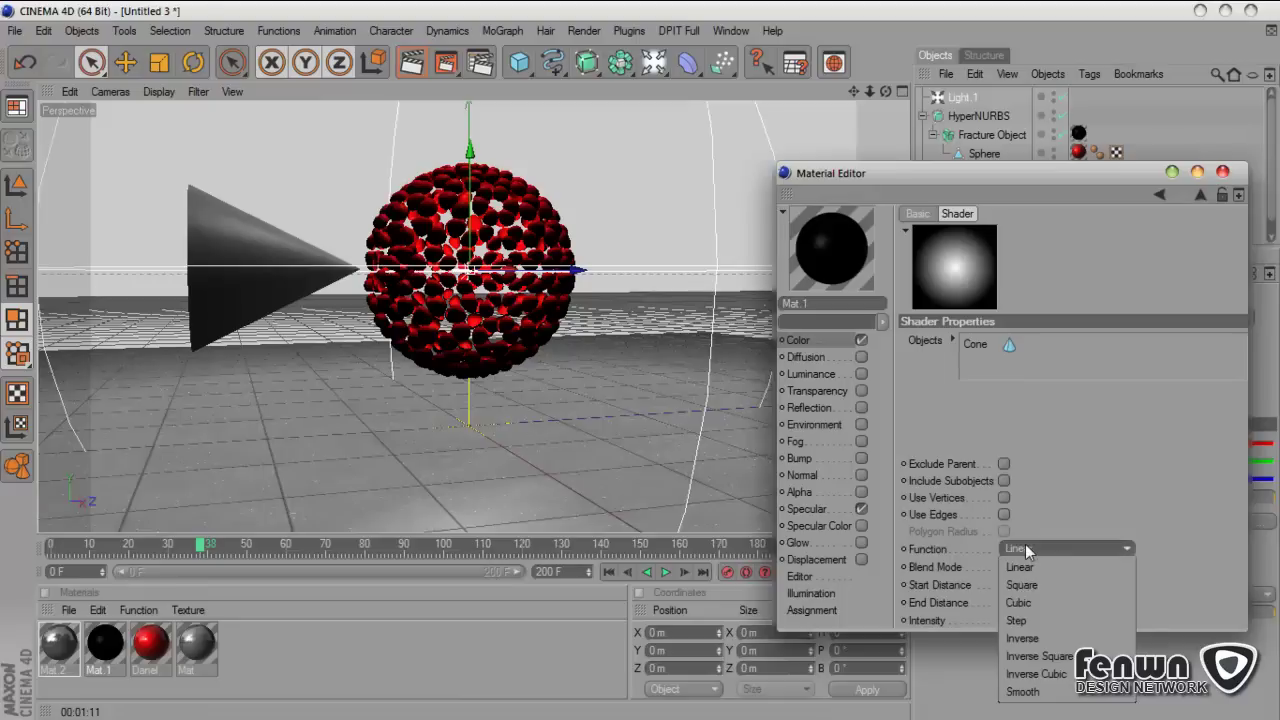
{"action": "left_click", "coordinate": [1025, 548]}
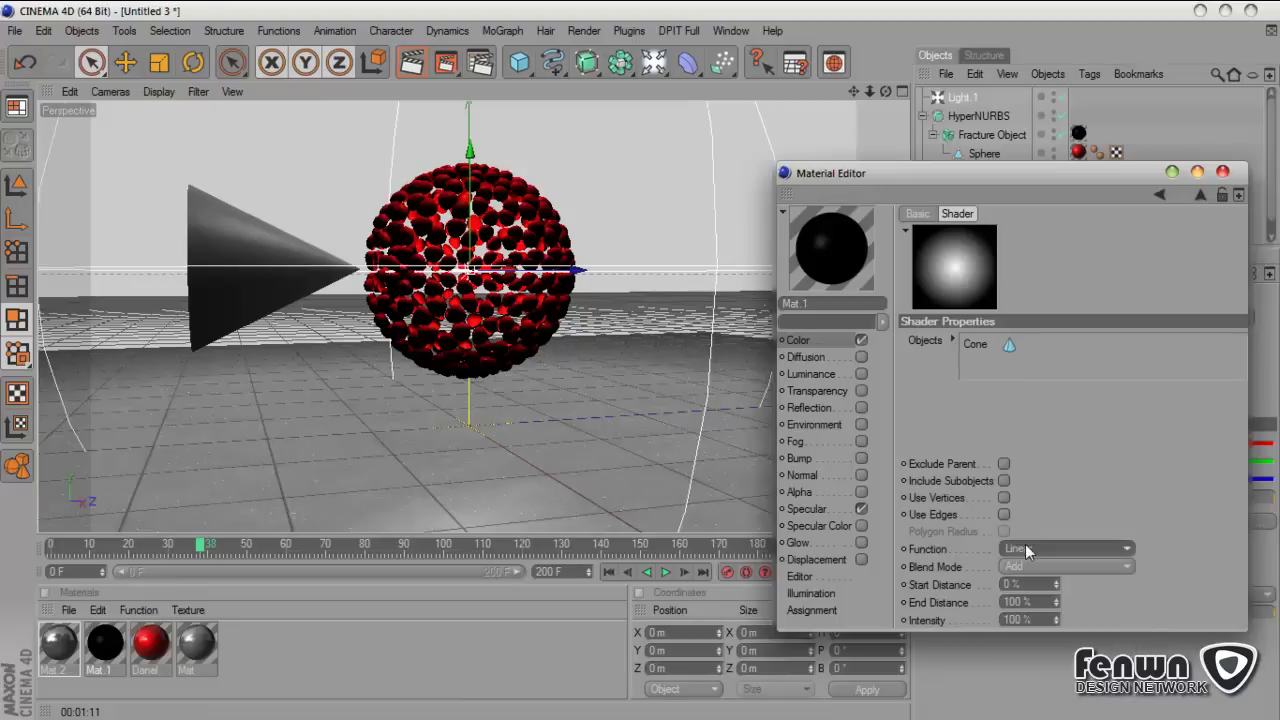
Step: Try the Use Vertices option and a 33% Start Distance in the Proximal shader around frame 39, restoring both
{"action": "left_click", "coordinate": [1005, 497]}
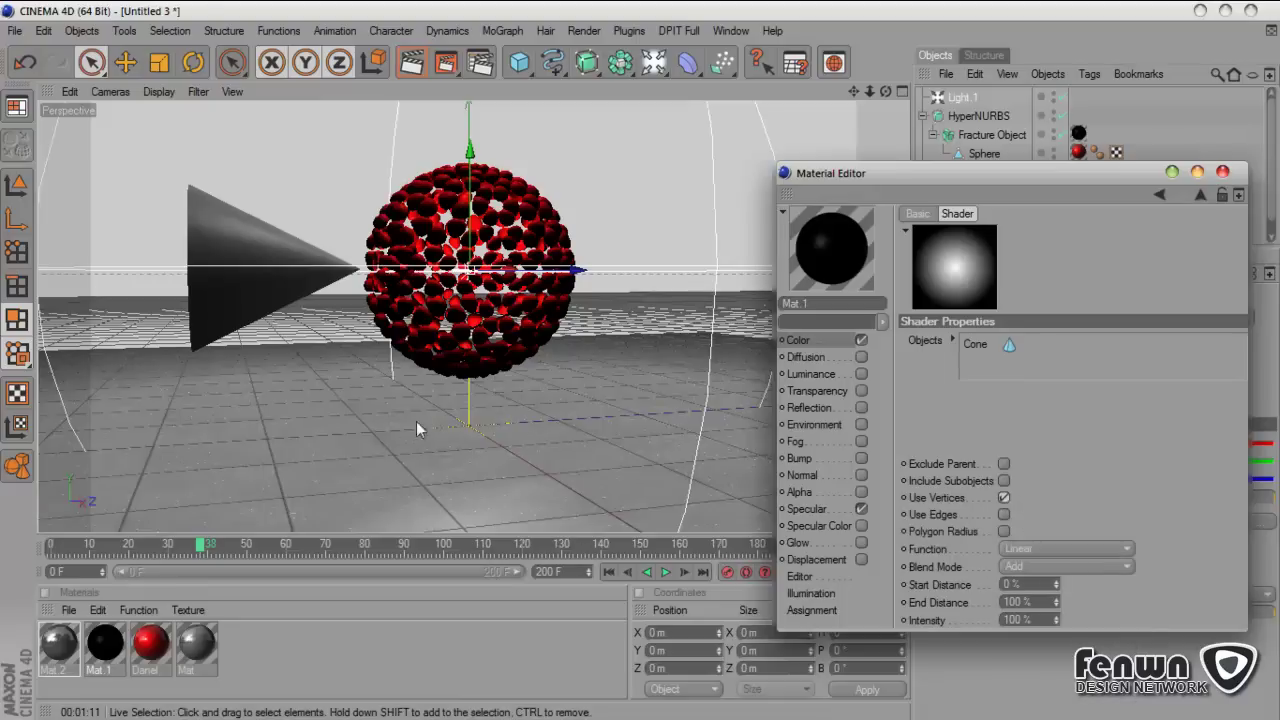
{"action": "mouse_move", "coordinate": [205, 544]}
{"action": "left_mouse_down"}
{"action": "mouse_move", "coordinate": [175, 549]}
{"action": "mouse_move", "coordinate": [208, 548]}
{"action": "left_mouse_up"}
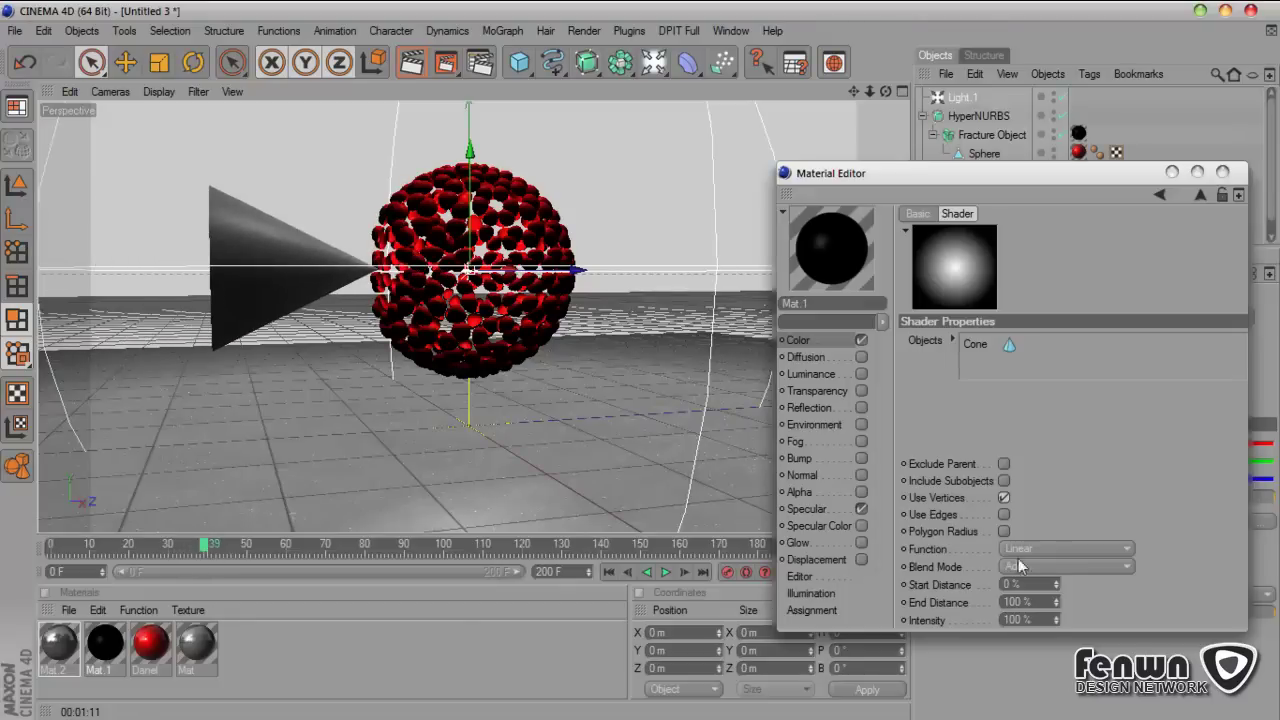
{"action": "left_click", "coordinate": [1004, 497]}
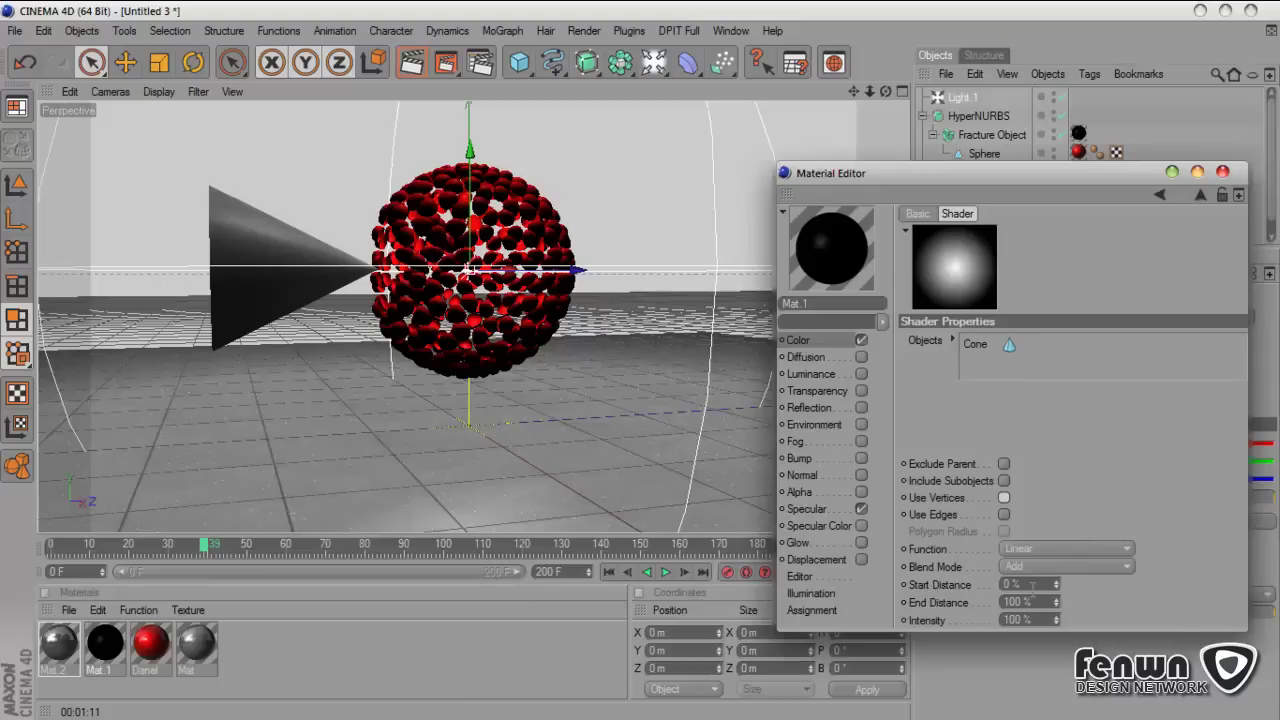
{"action": "left_click_drag", "start_coordinate": [1057, 583], "coordinate": [1057, 583]}
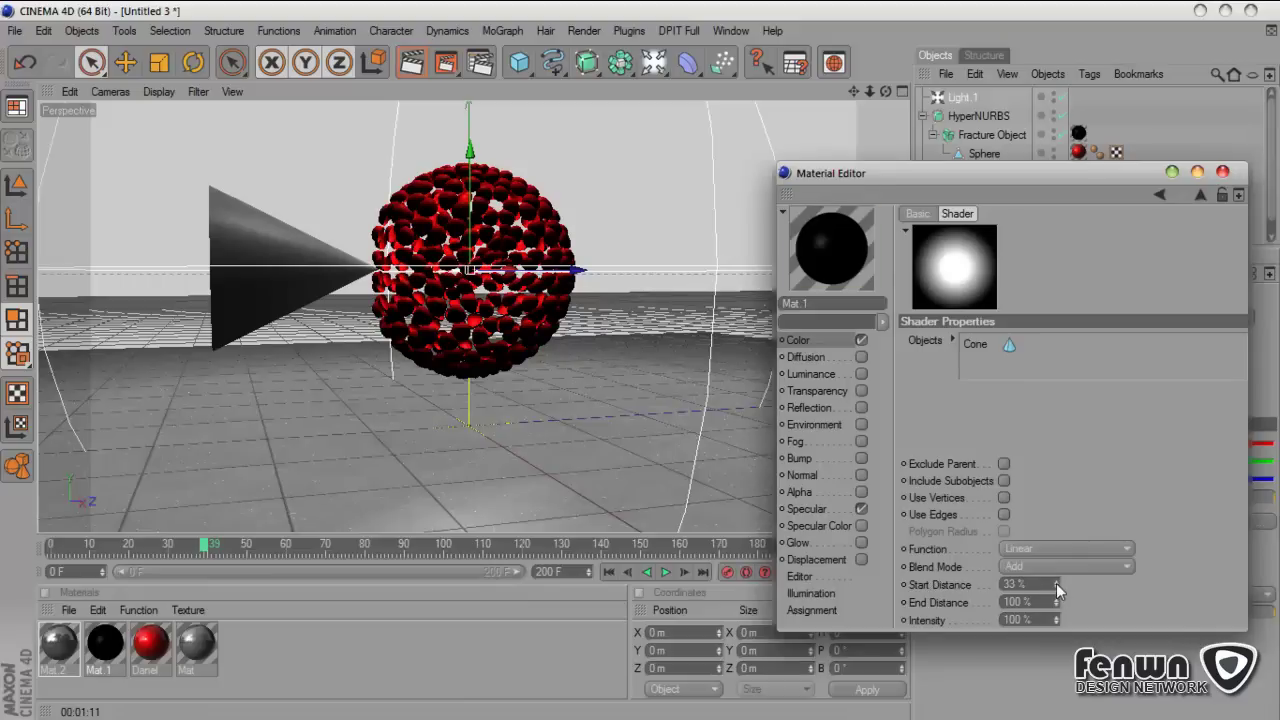
{"action": "left_click_drag", "start_coordinate": [1057, 583], "coordinate": [1056, 600]}
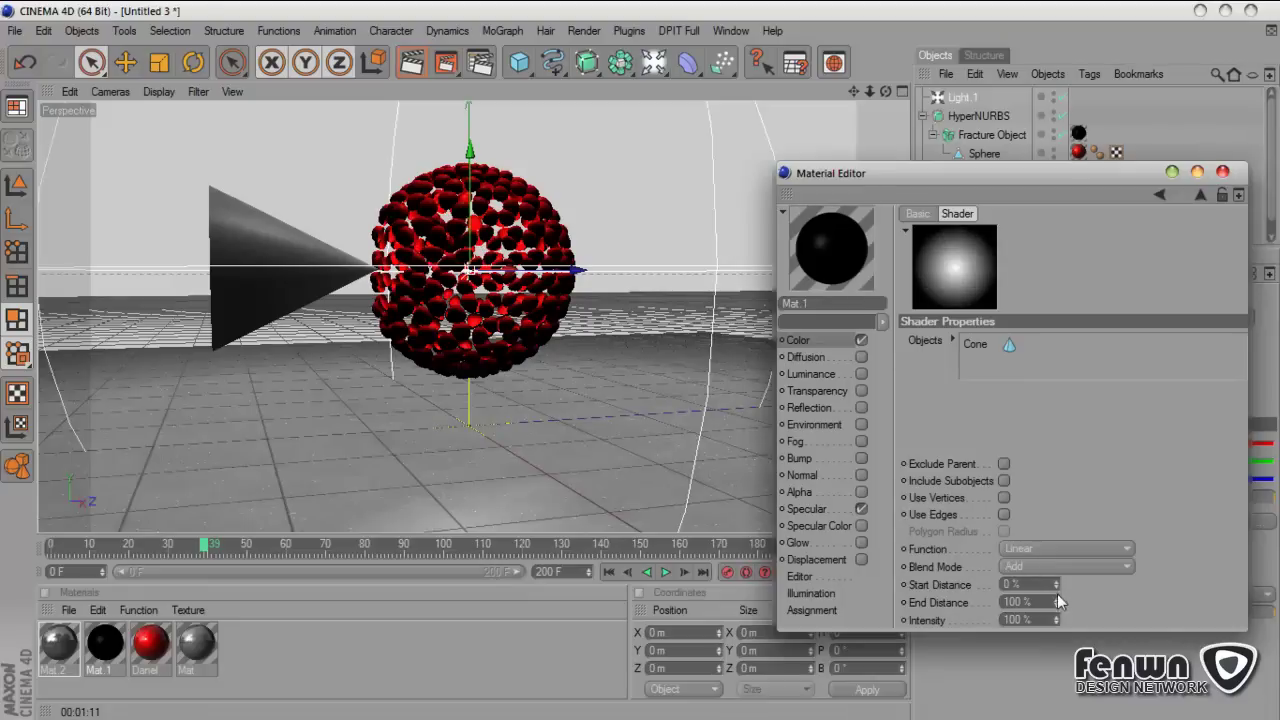
Step: Set the Proximal shader's End Distance to 74%, check the fracturing at frame 44, and close the material editor
{"action": "mouse_move", "coordinate": [1056, 600]}
{"action": "left_mouse_down"}
{"action": "mouse_move", "coordinate": [1056, 612]}
{"action": "mouse_move", "coordinate": [1056, 599]}
{"action": "left_mouse_up"}
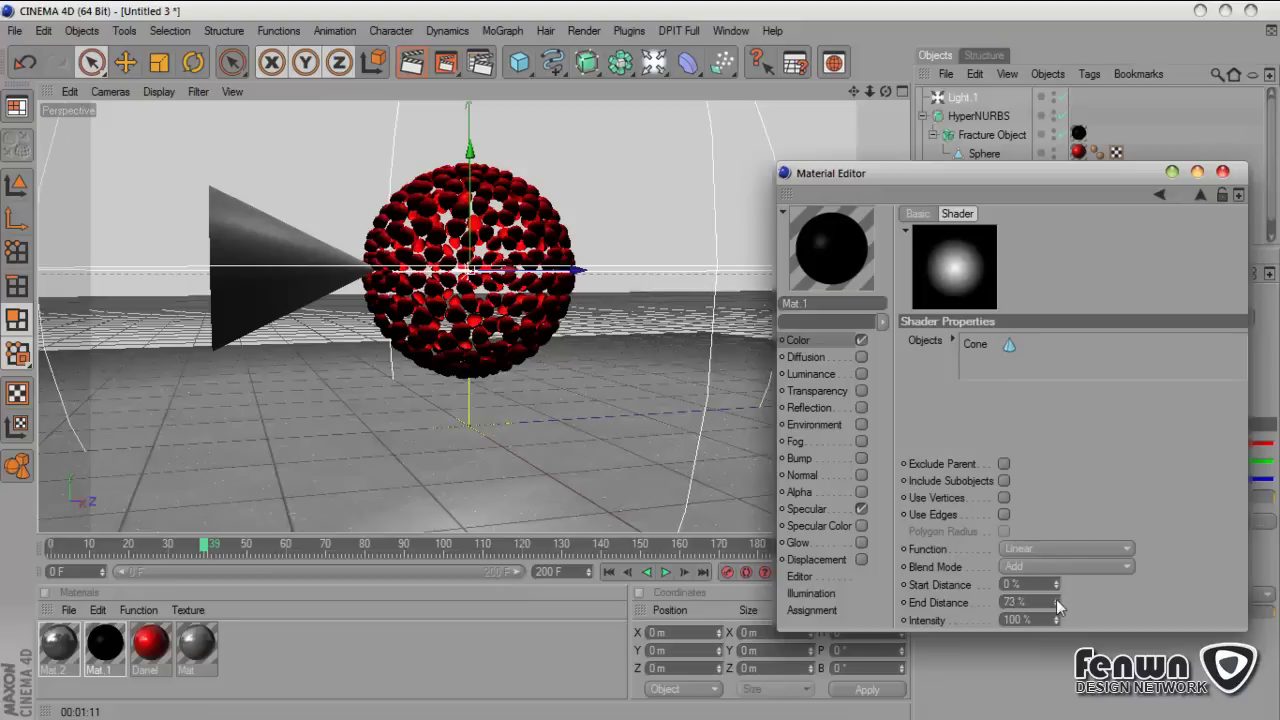
{"action": "left_click_drag", "start_coordinate": [1056, 599], "coordinate": [1056, 594]}
{"action": "left_click_drag", "start_coordinate": [210, 550], "coordinate": [204, 582]}
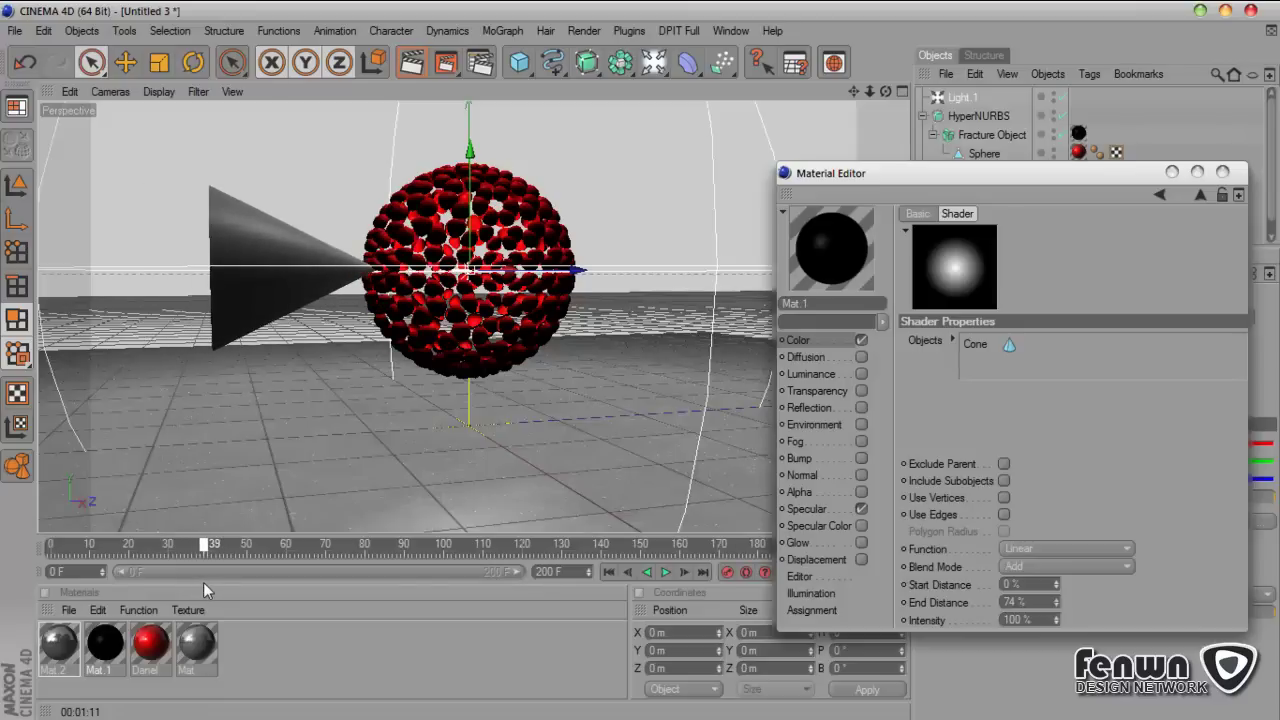
{"action": "mouse_move", "coordinate": [203, 582]}
{"action": "left_mouse_down"}
{"action": "mouse_move", "coordinate": [286, 602]}
{"action": "mouse_move", "coordinate": [196, 591]}
{"action": "mouse_move", "coordinate": [254, 599]}
{"action": "mouse_move", "coordinate": [225, 595]}
{"action": "left_mouse_up"}
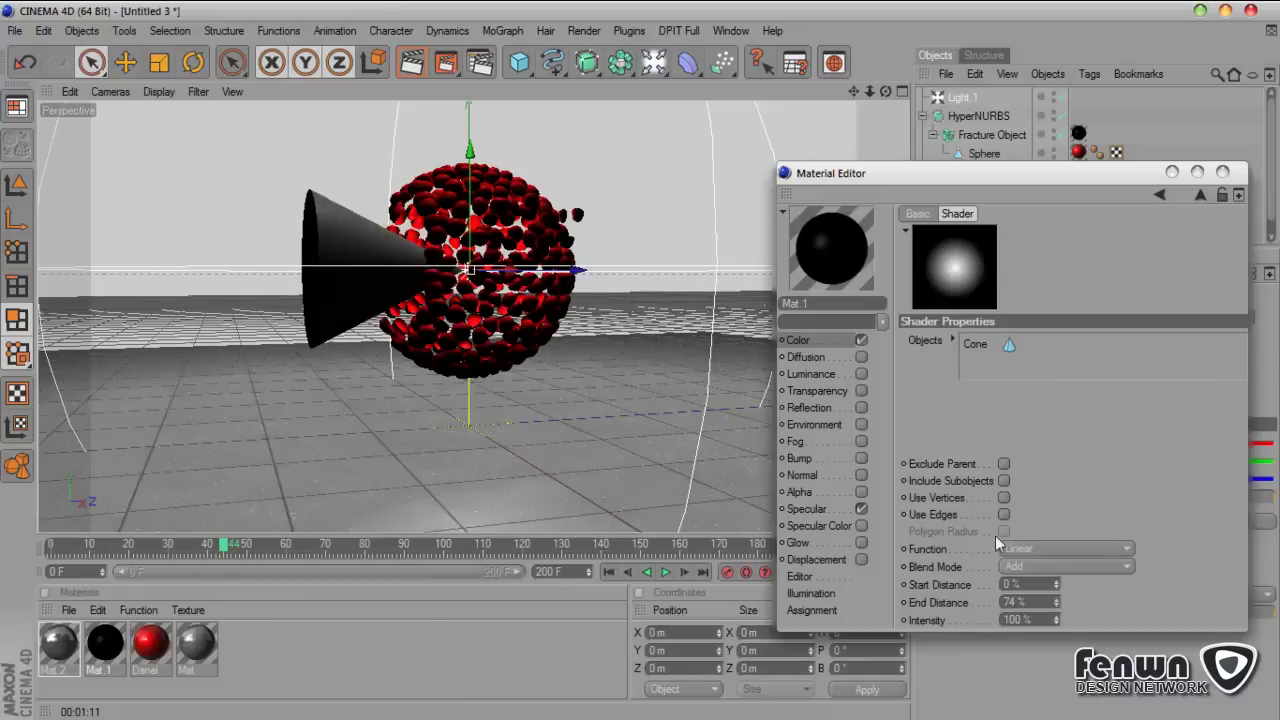
{"action": "left_click", "coordinate": [1004, 481]}
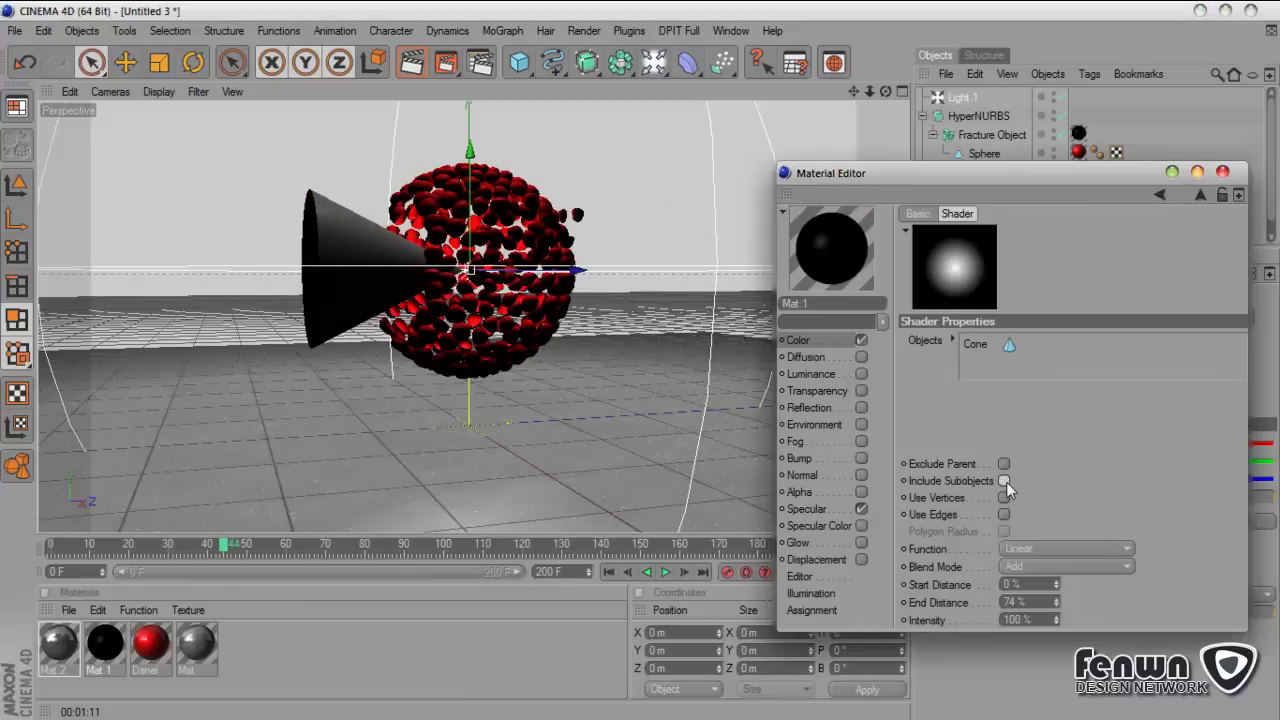
{"action": "left_click", "coordinate": [1222, 172]}
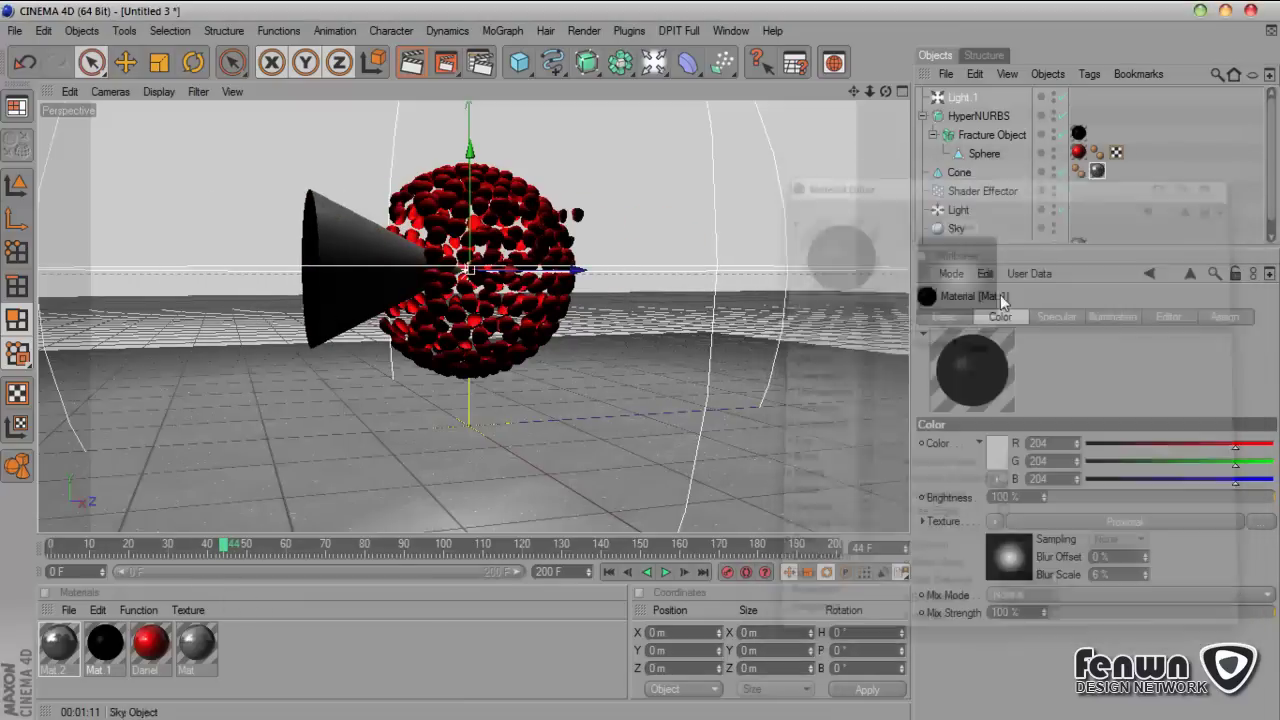
Step: Delete the HyperNURBS group containing the fractured sphere, the Shader Effector and the Cone, keeping the lights, sky and floor
{"action": "mouse_move", "coordinate": [1113, 714]}
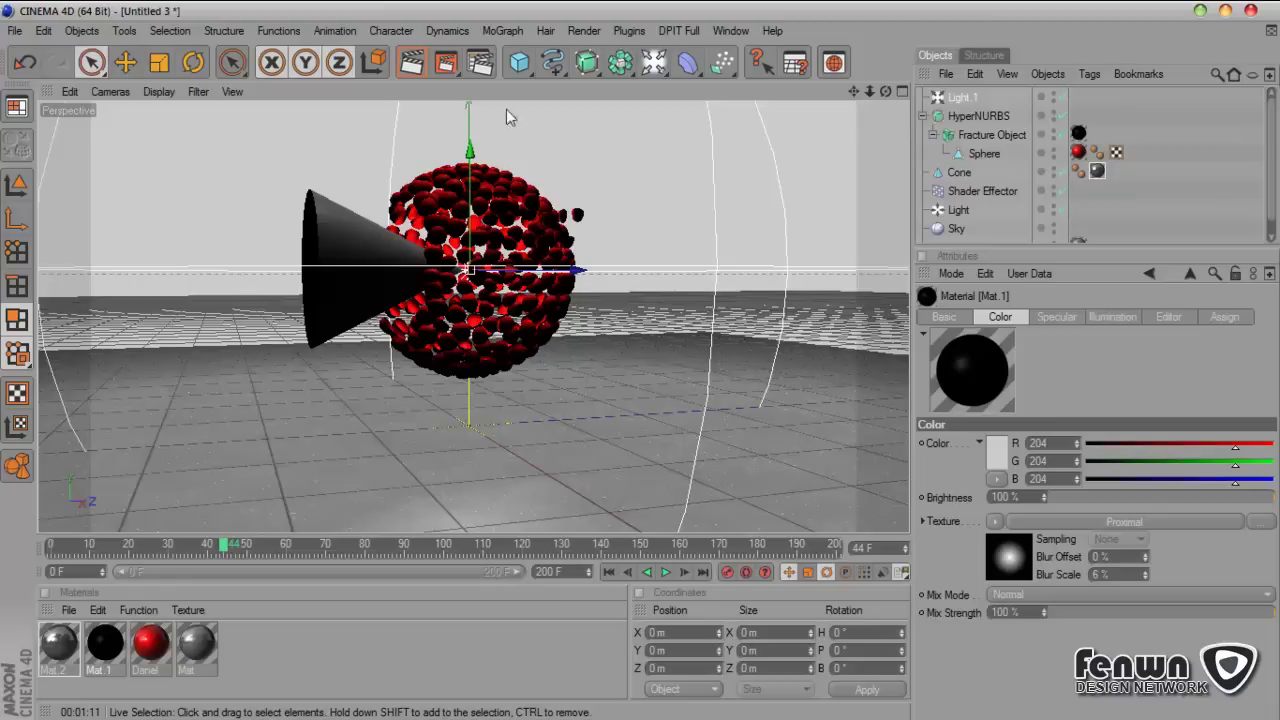
{"action": "scroll", "coordinate": [1272, 229], "scroll_direction": "down", "scroll_amount": 1}
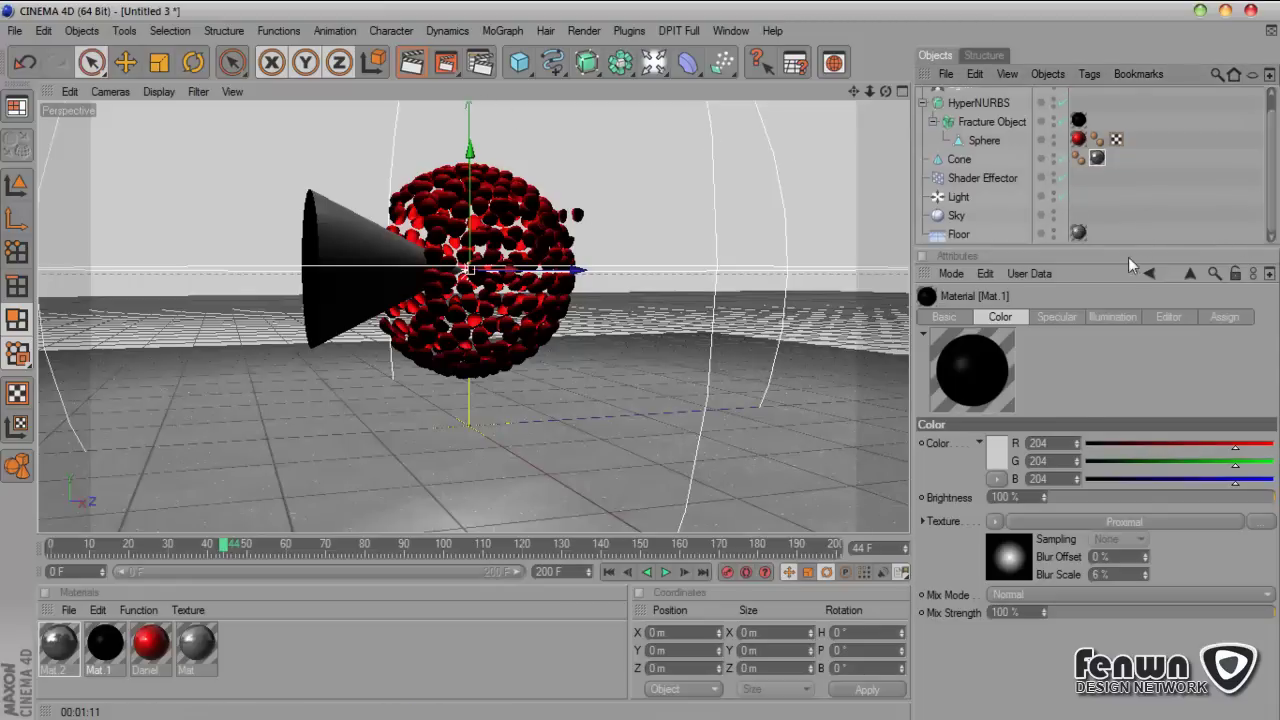
{"action": "left_click_drag", "start_coordinate": [1064, 250], "coordinate": [1043, 331]}
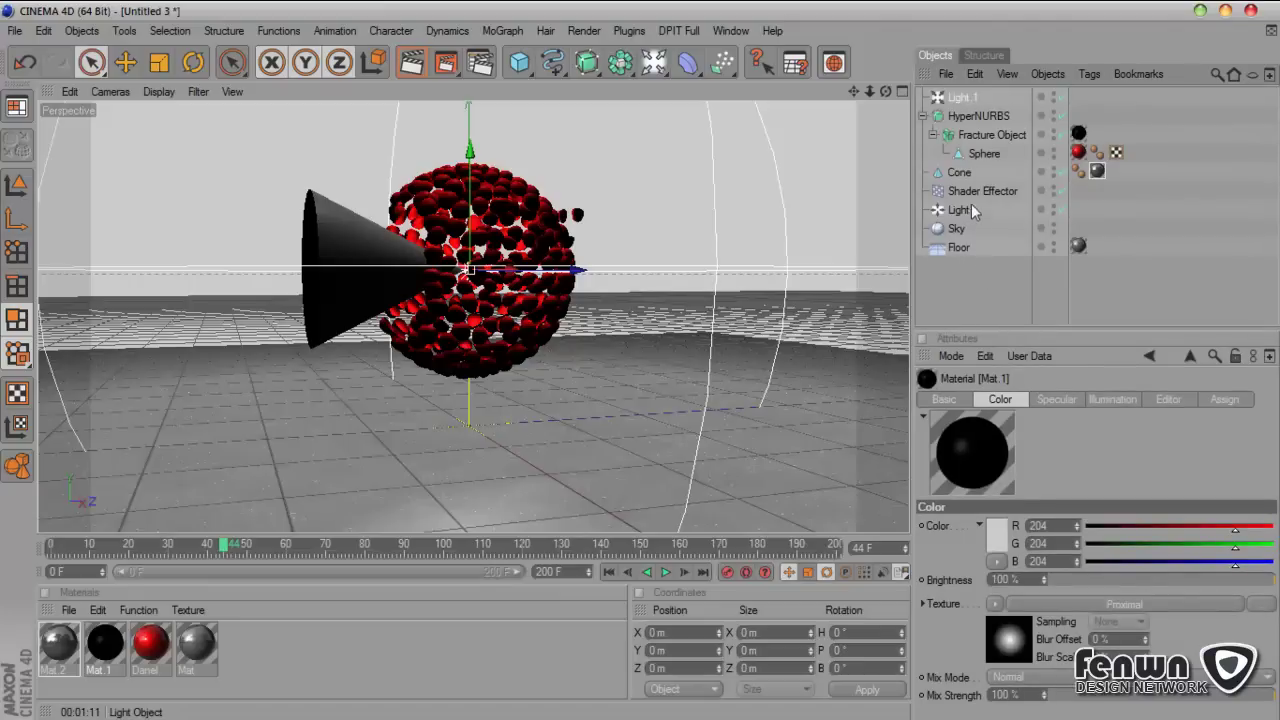
{"action": "left_click", "coordinate": [968, 118]}
{"action": "key", "text": "Delete"}
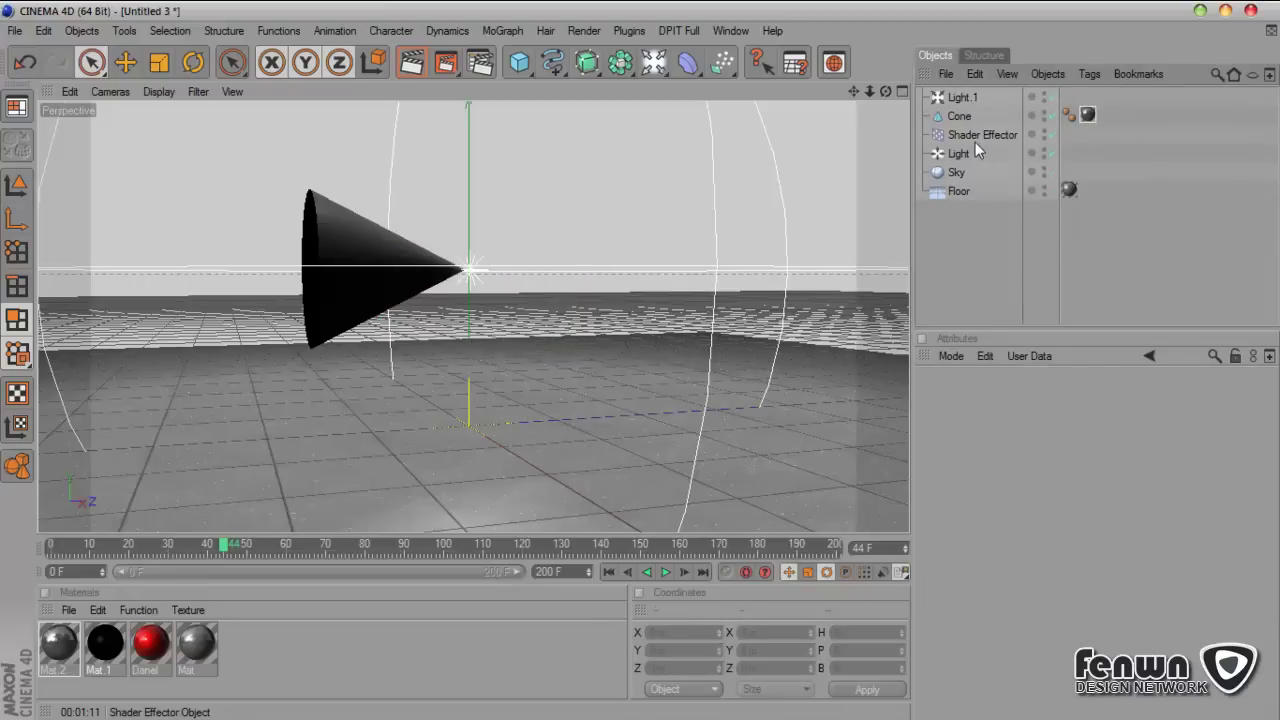
{"action": "left_click", "coordinate": [975, 136]}
{"action": "key", "text": "Delete"}
{"action": "left_click", "coordinate": [960, 116]}
{"action": "key", "text": "Delete"}
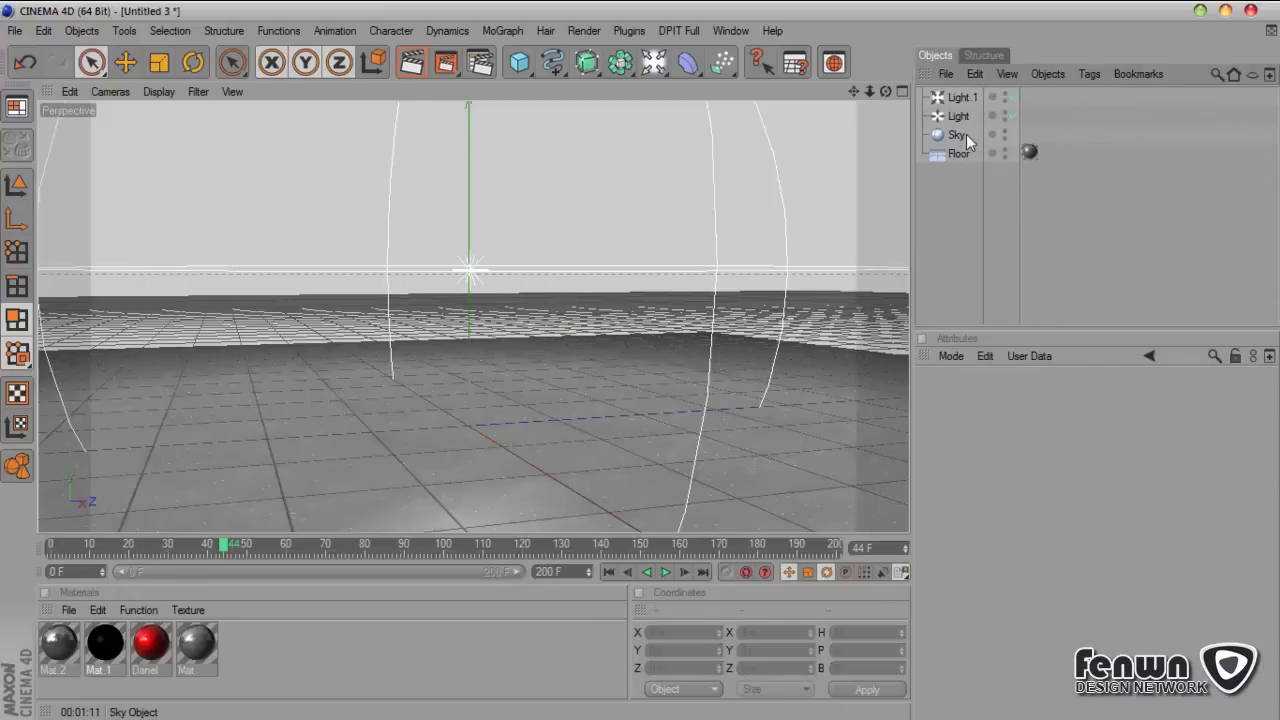
Step: Delete the Light.1 light from the scene and add a sphere primitive with a 20 m radius
{"action": "left_click", "coordinate": [961, 99]}
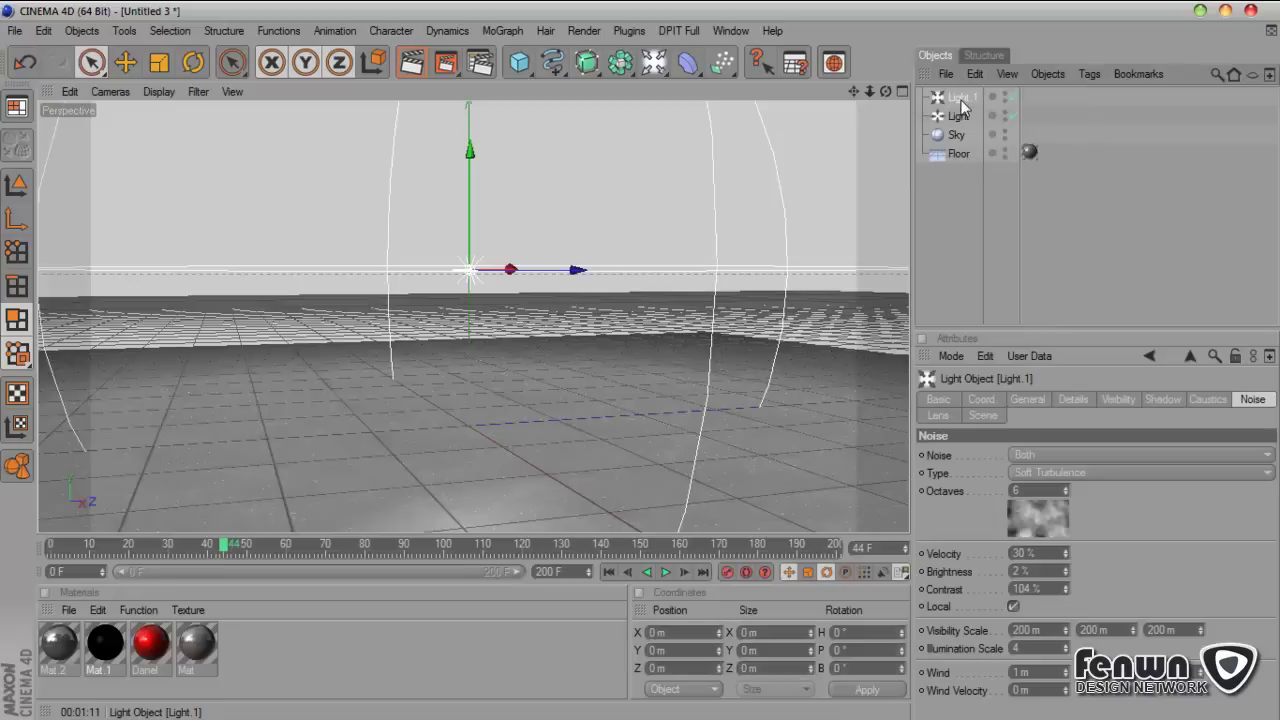
{"action": "key", "text": "Delete"}
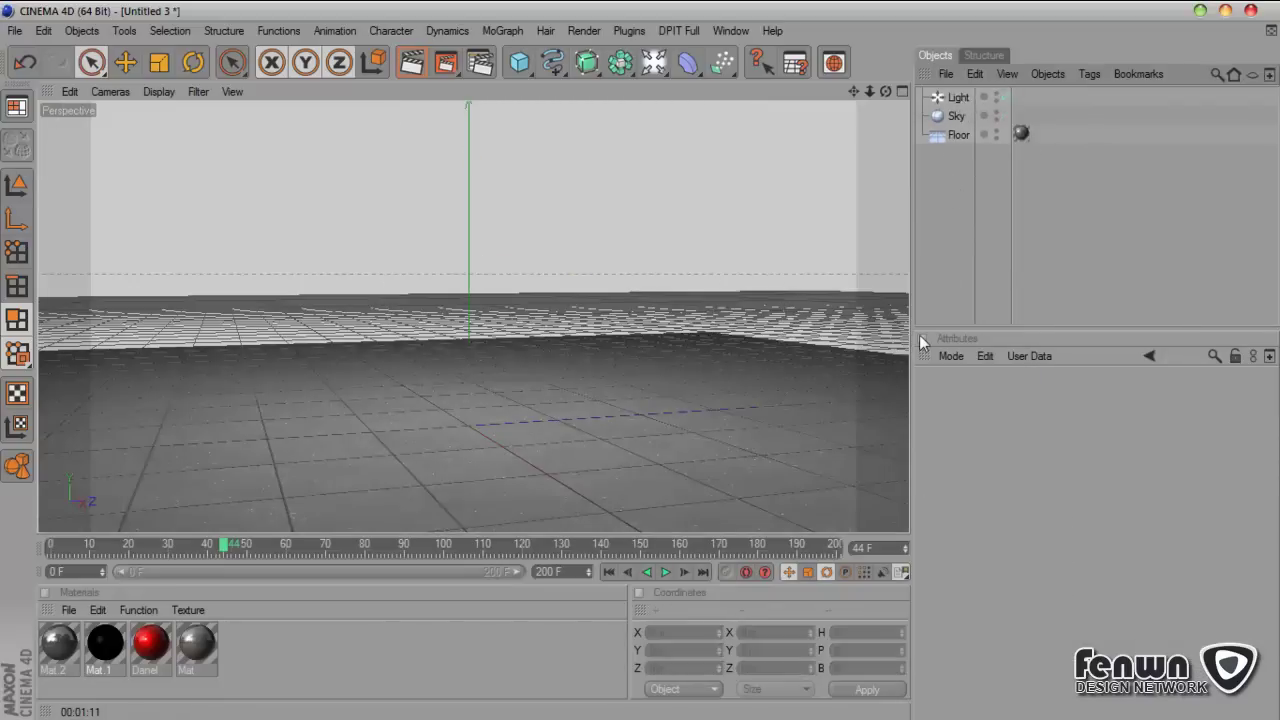
{"action": "left_click", "coordinate": [522, 70]}
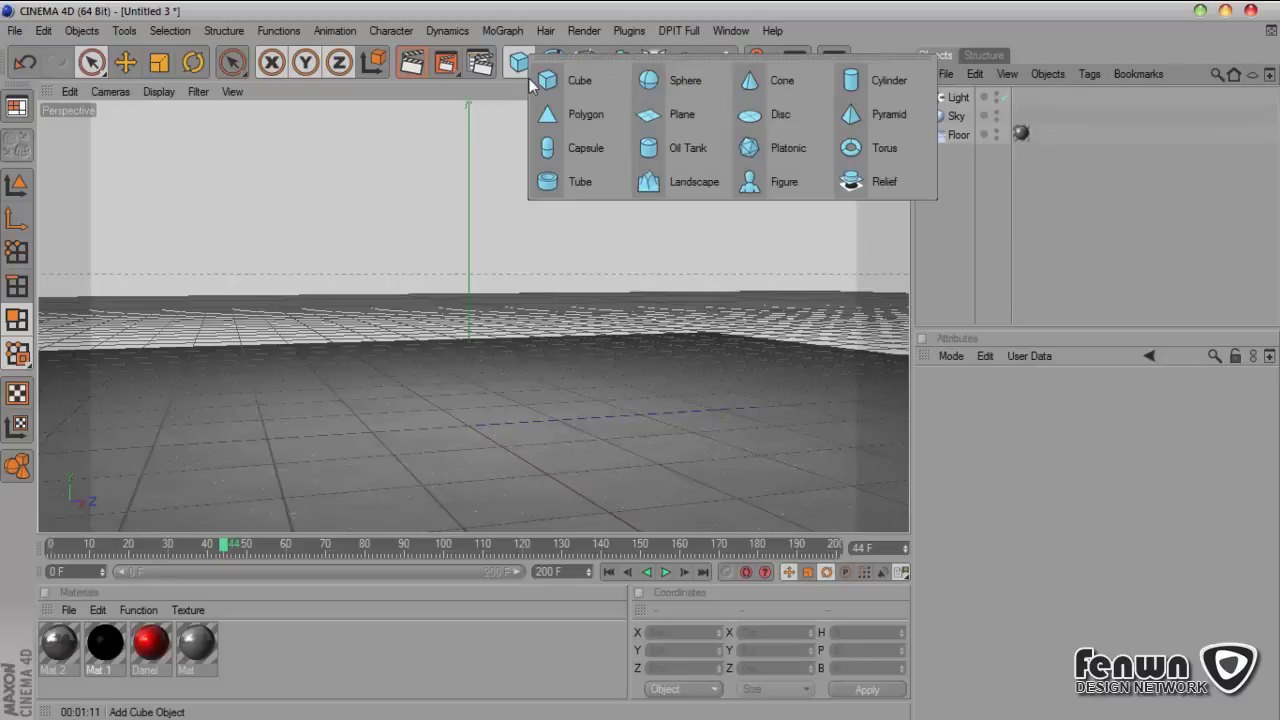
{"action": "left_click", "coordinate": [655, 95]}
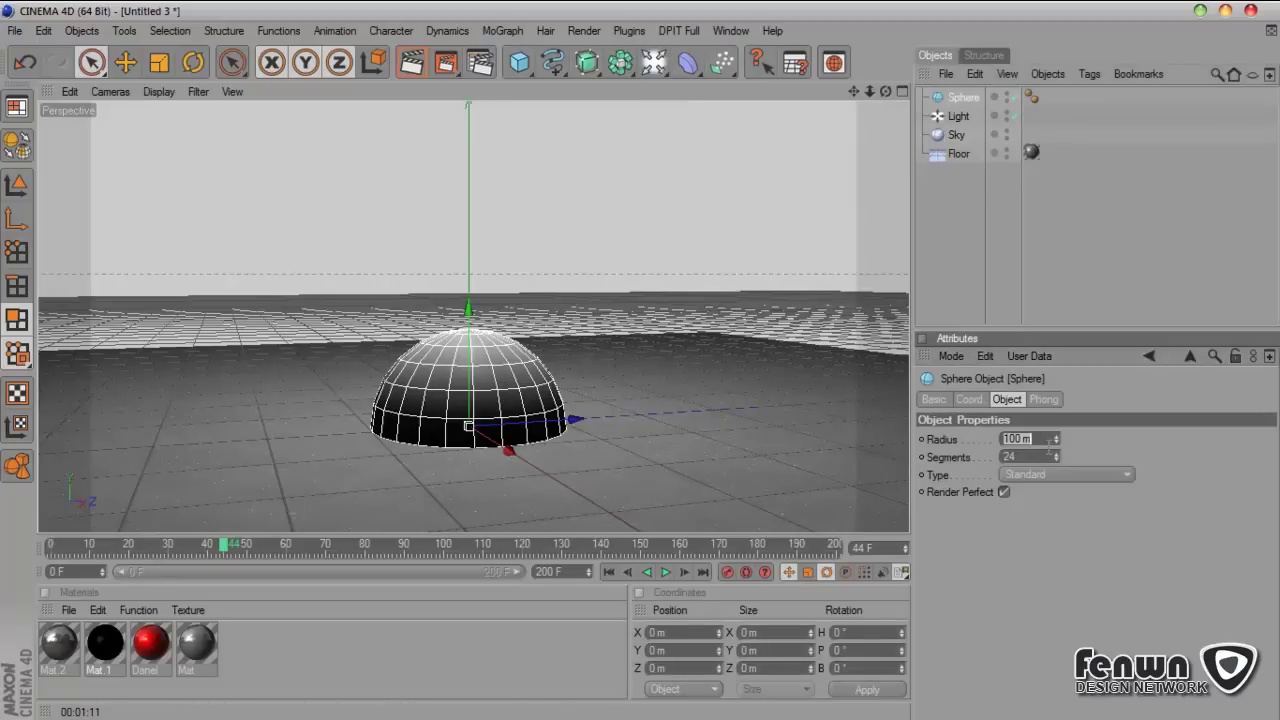
{"action": "type", "text": "30"}
{"action": "key", "text": "Return"}
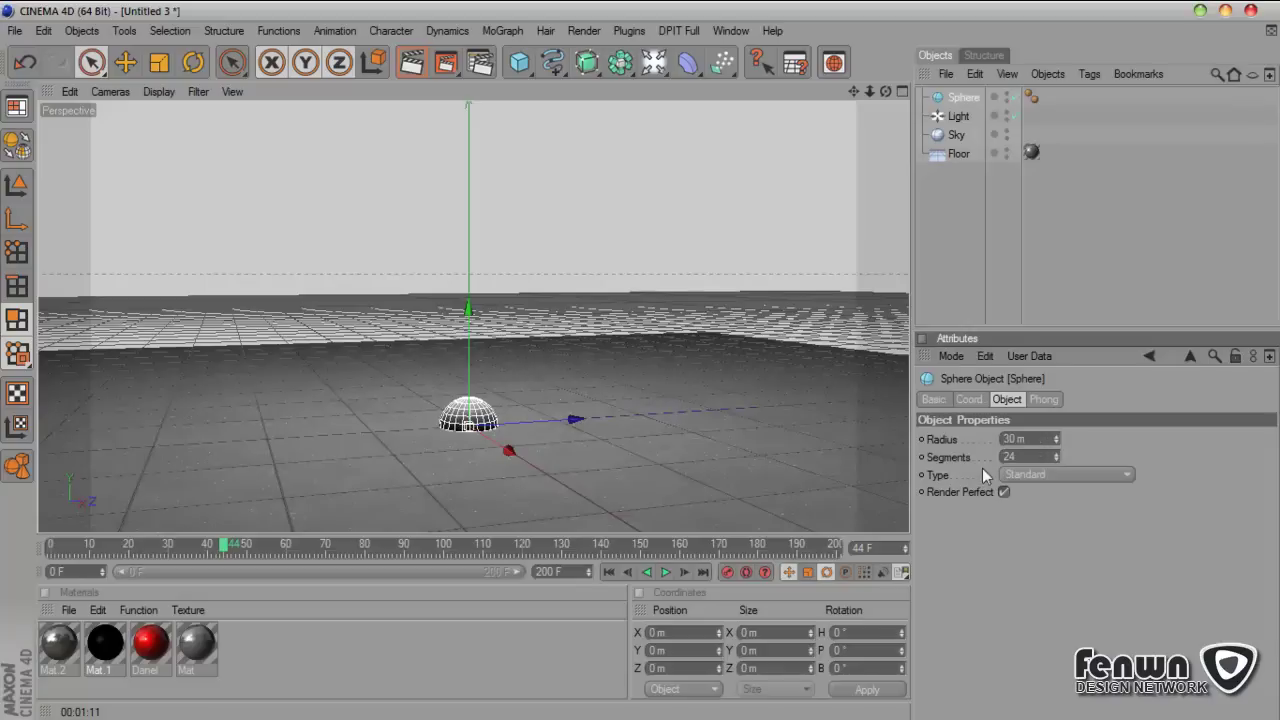
{"action": "double_click", "coordinate": [1030, 439]}
{"action": "type", "text": "20"}
{"action": "key", "text": "Return"}
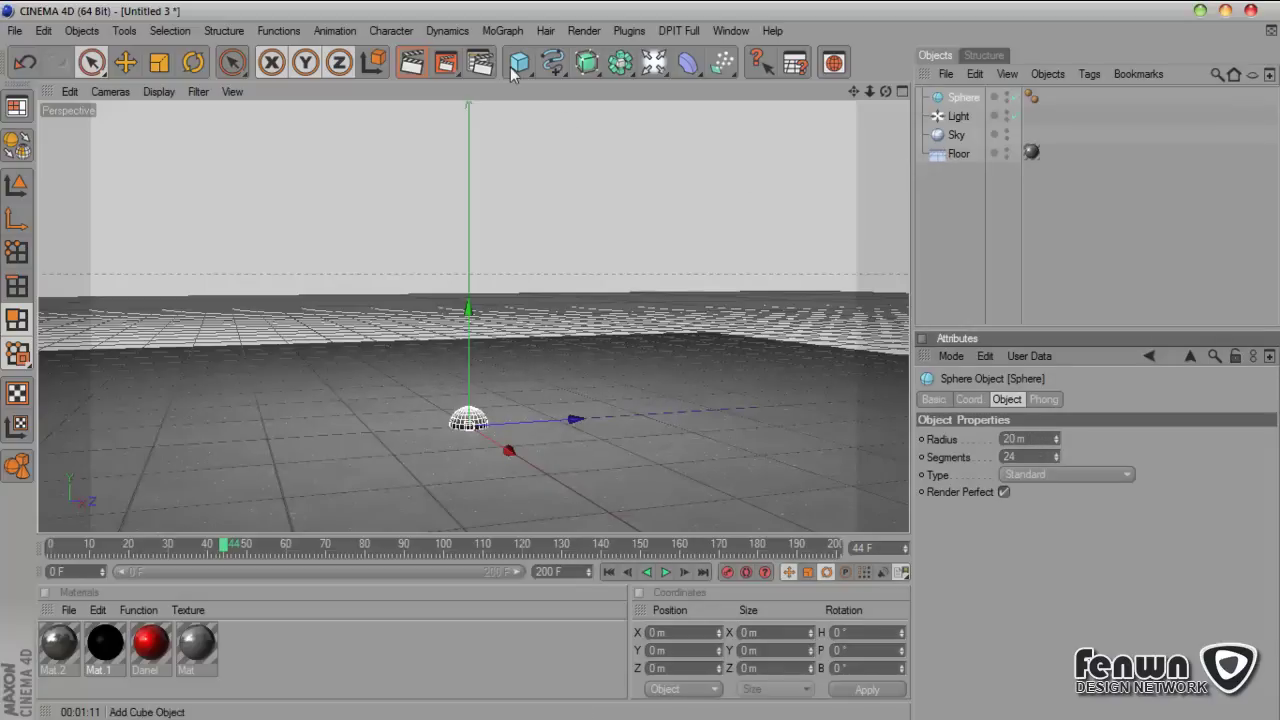
Step: Add a MoGraph Cloner Object and make the sphere its child
{"action": "left_click", "coordinate": [499, 32]}
{"action": "left_click", "coordinate": [550, 136]}
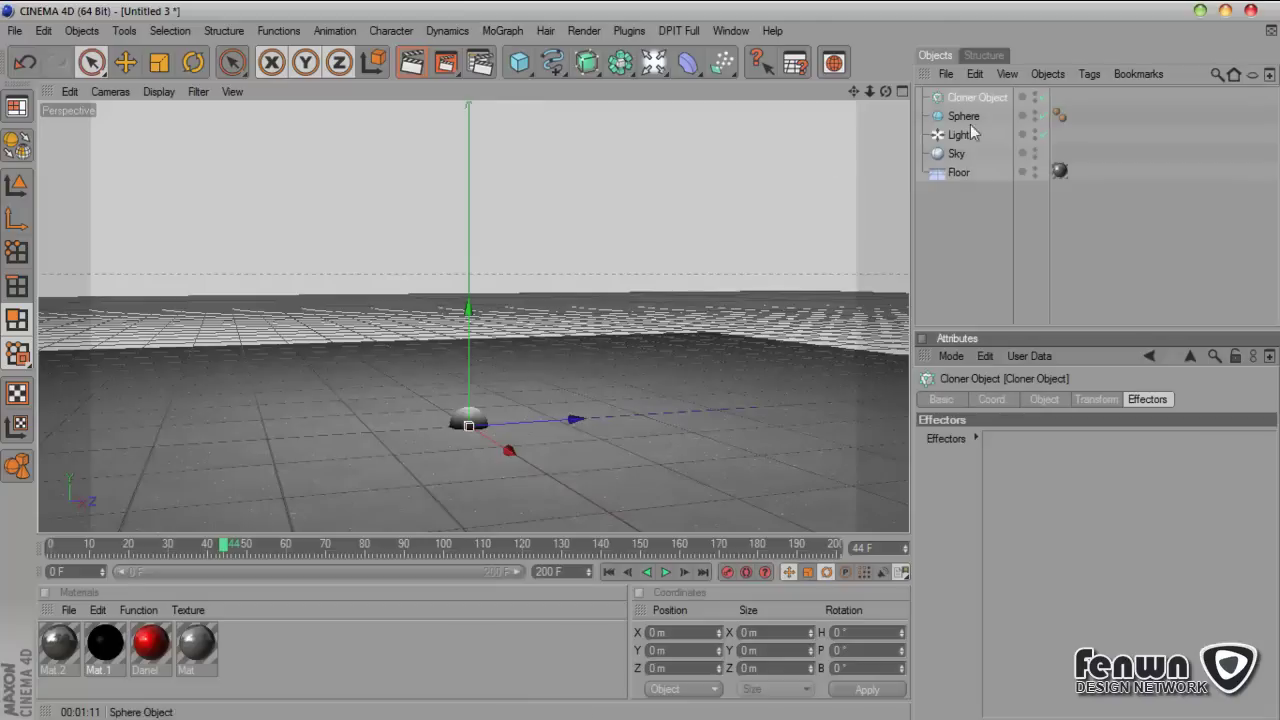
{"action": "left_click_drag", "start_coordinate": [965, 117], "coordinate": [975, 97]}
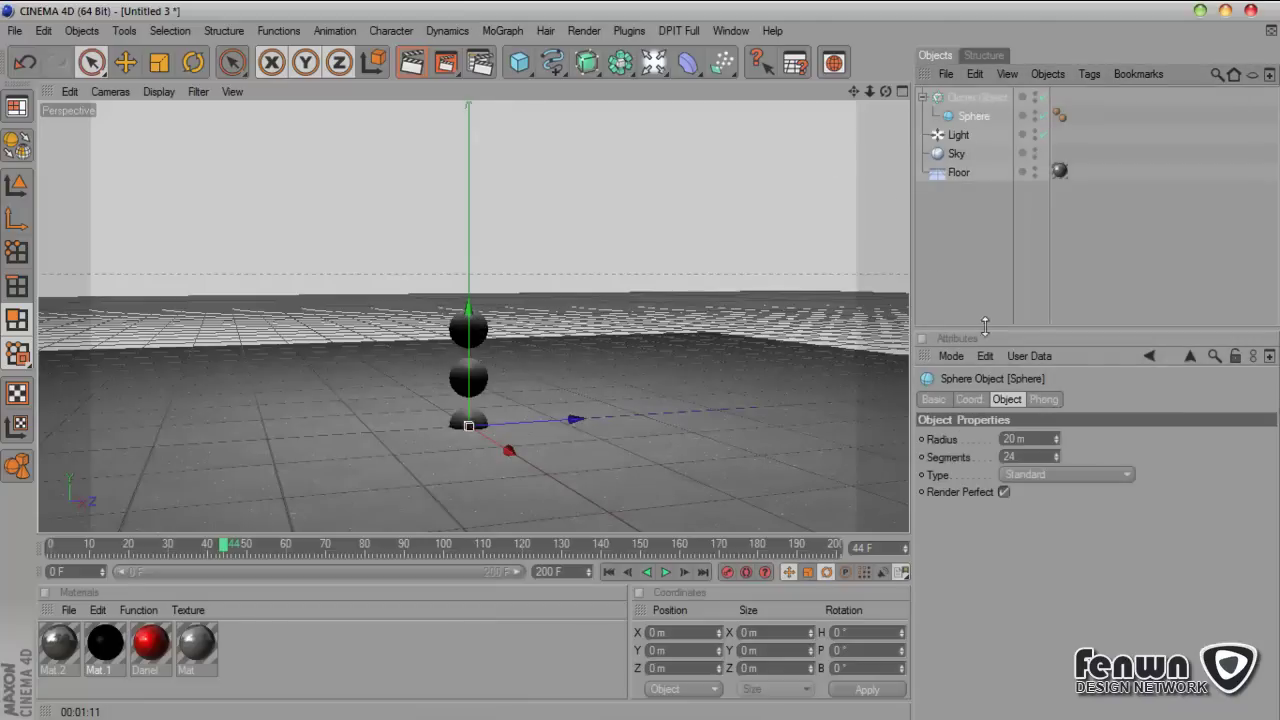
Step: Switch the Cloner Object to Grid Array mode and set its vertical count to 1
{"action": "left_click", "coordinate": [978, 97]}
{"action": "left_click", "coordinate": [1047, 402]}
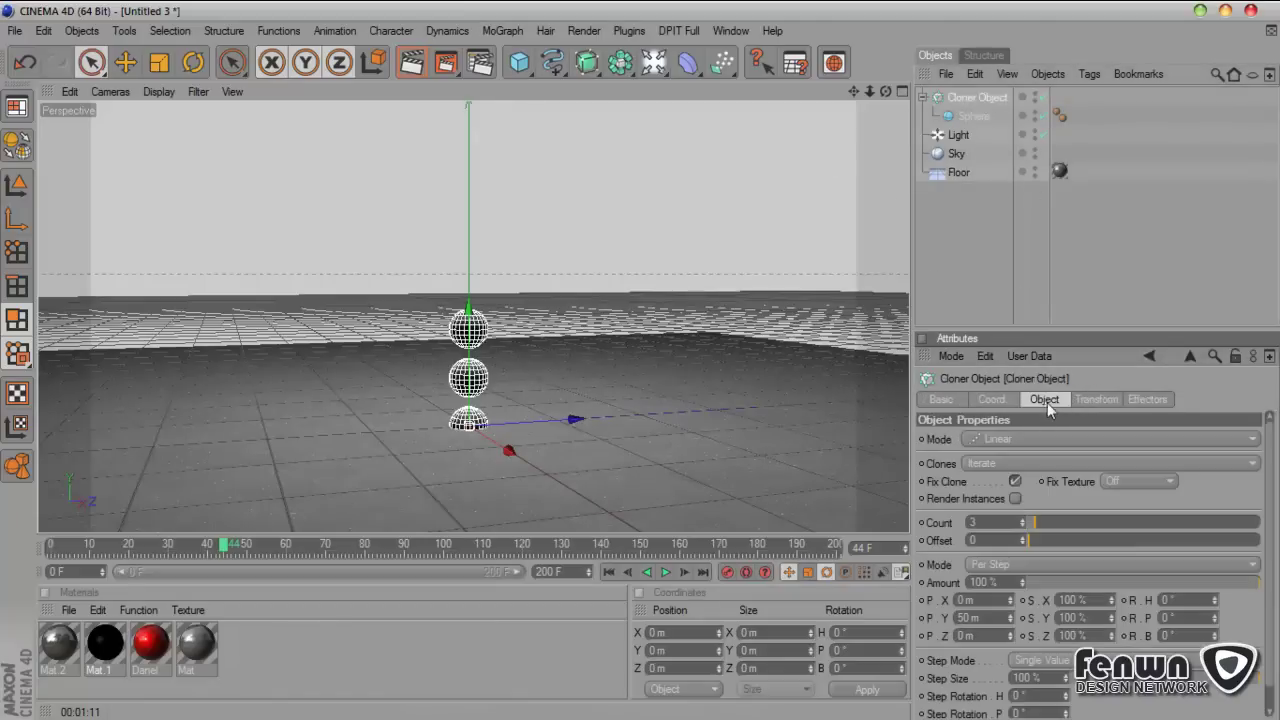
{"action": "left_click", "coordinate": [1059, 440]}
{"action": "left_click", "coordinate": [1017, 511]}
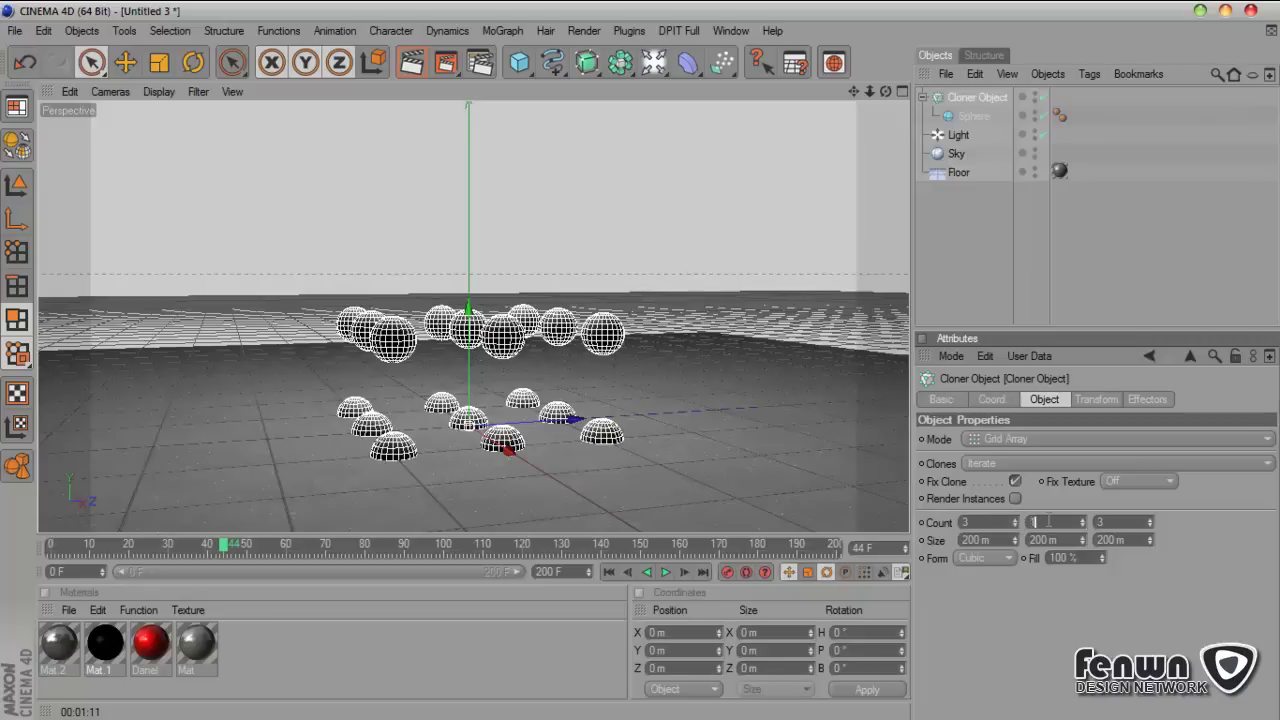
{"action": "left_click", "coordinate": [1048, 521]}
{"action": "type", "text": "1"}
{"action": "key", "text": "Return"}
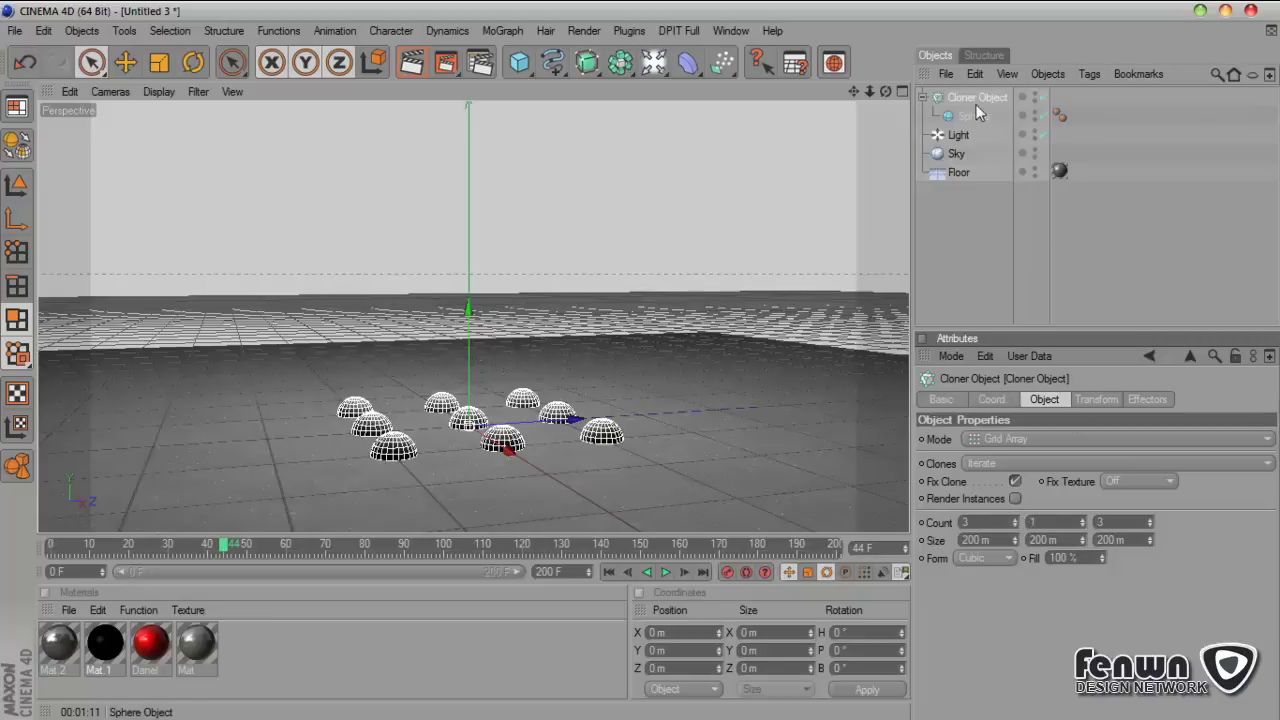
Step: Raise the cloner until its spheres sit above the floor and set its X and Z counts to 15
{"action": "left_click_drag", "start_coordinate": [467, 307], "coordinate": [467, 299]}
{"action": "left_click_drag", "start_coordinate": [472, 364], "coordinate": [474, 333]}
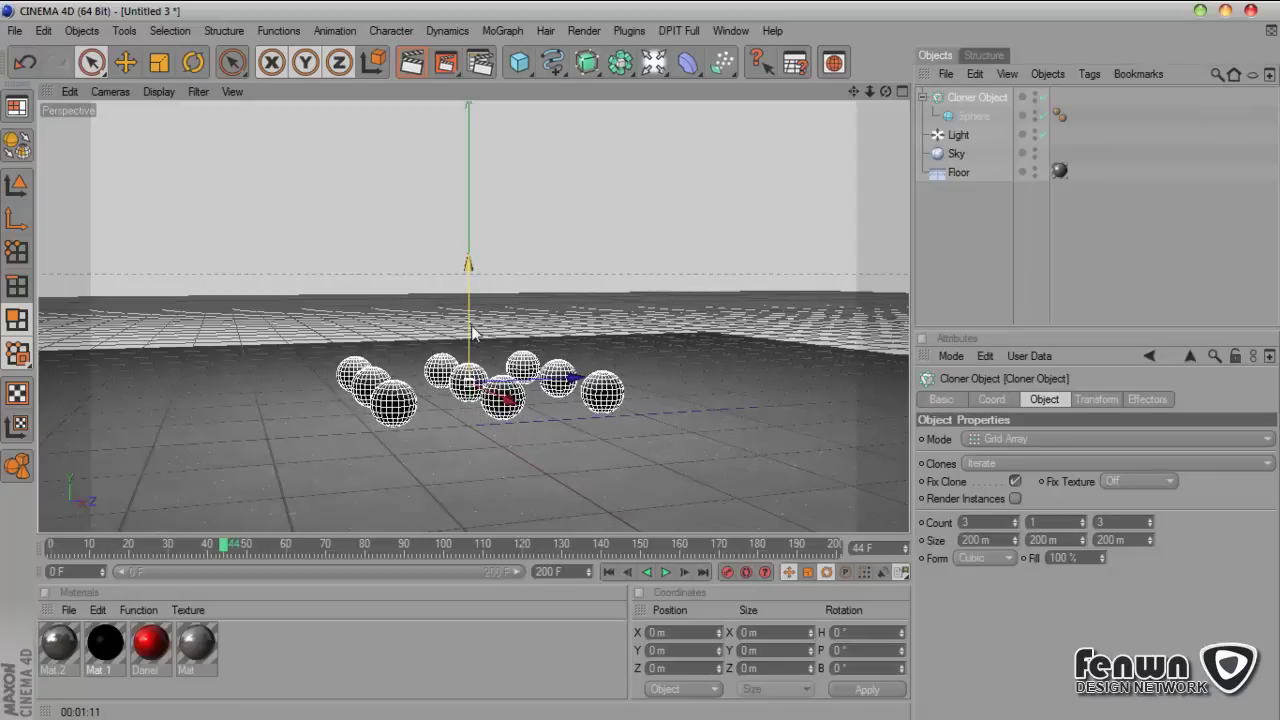
{"action": "left_click", "coordinate": [999, 523]}
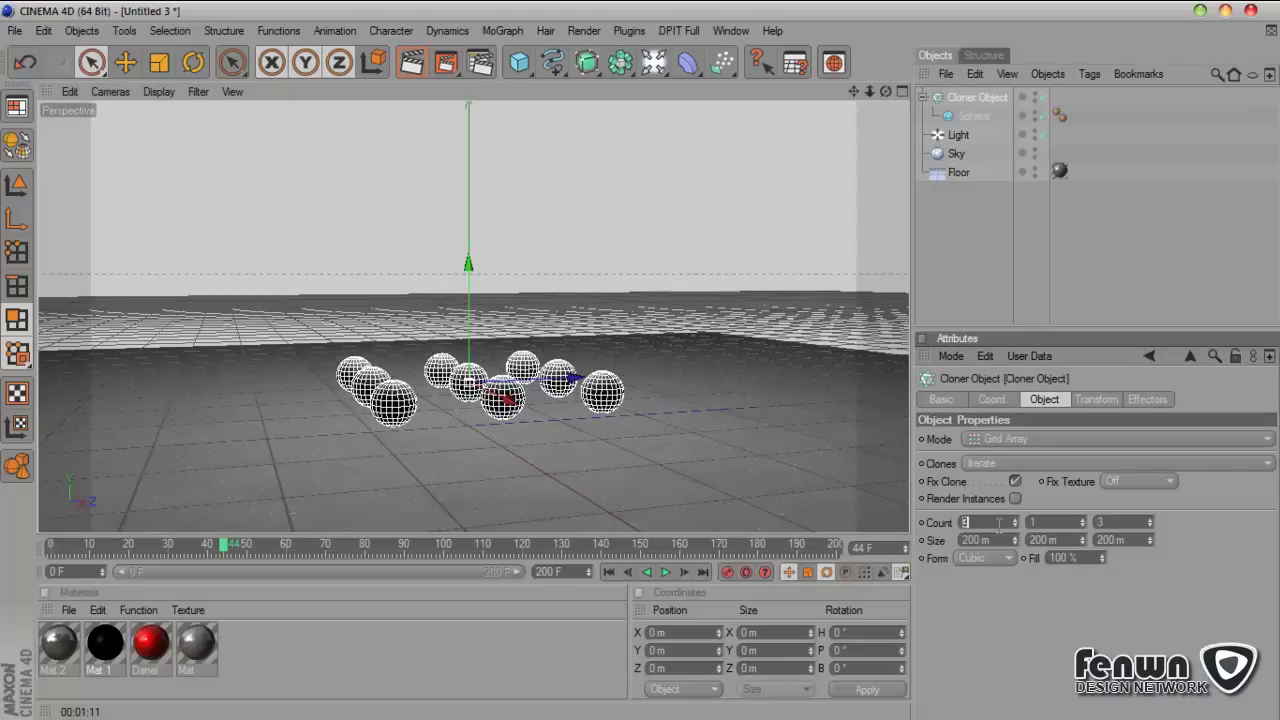
{"action": "type", "text": "15"}
{"action": "left_click", "coordinate": [1105, 522]}
{"action": "type", "text": "15"}
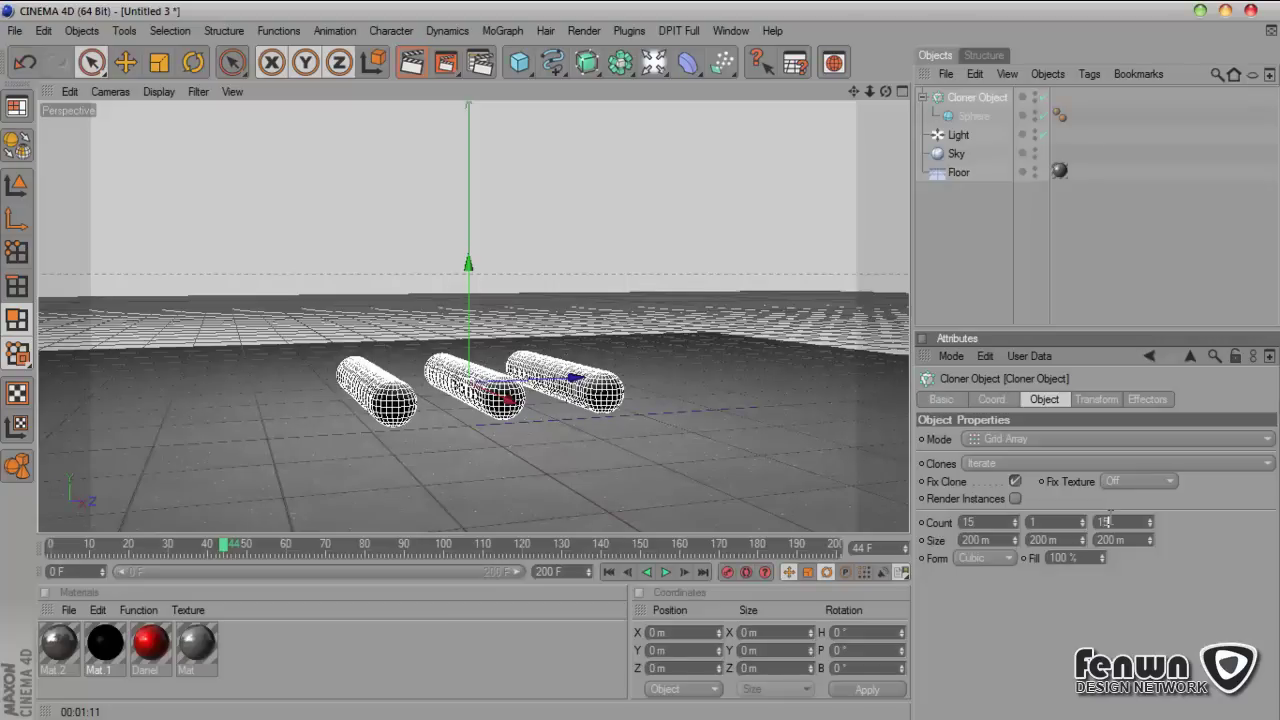
{"action": "key", "text": "Return"}
Step: Spread the clone grid to about 1674 × 260 × 1975 m and shift it back along the X axis
{"action": "left_click_drag", "start_coordinate": [885, 91], "coordinate": [885, 40]}
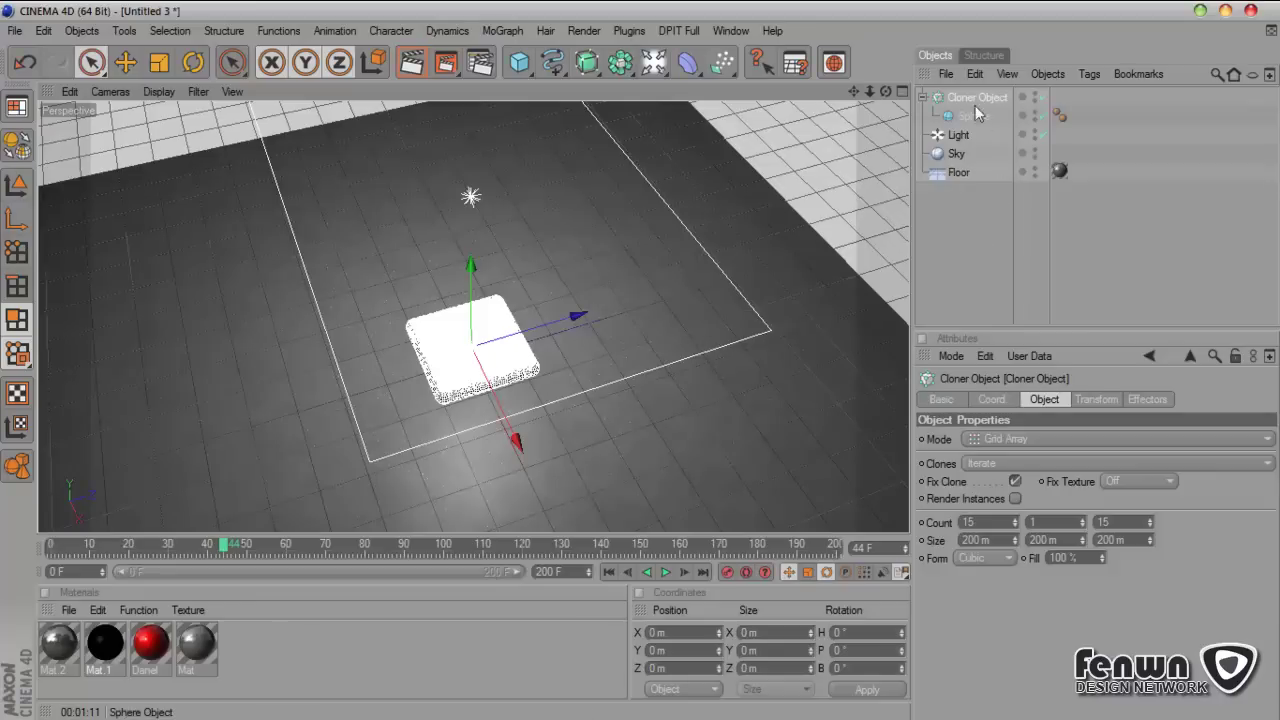
{"action": "left_click", "coordinate": [988, 268]}
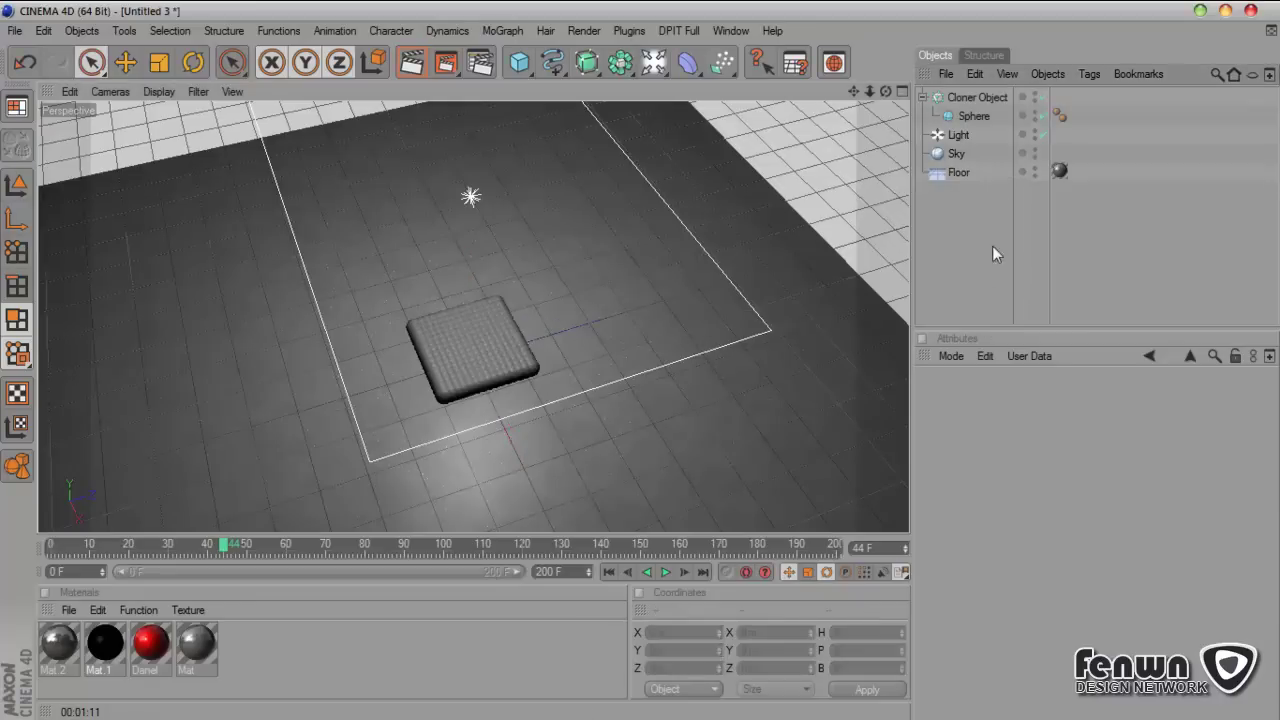
{"action": "left_click", "coordinate": [975, 97]}
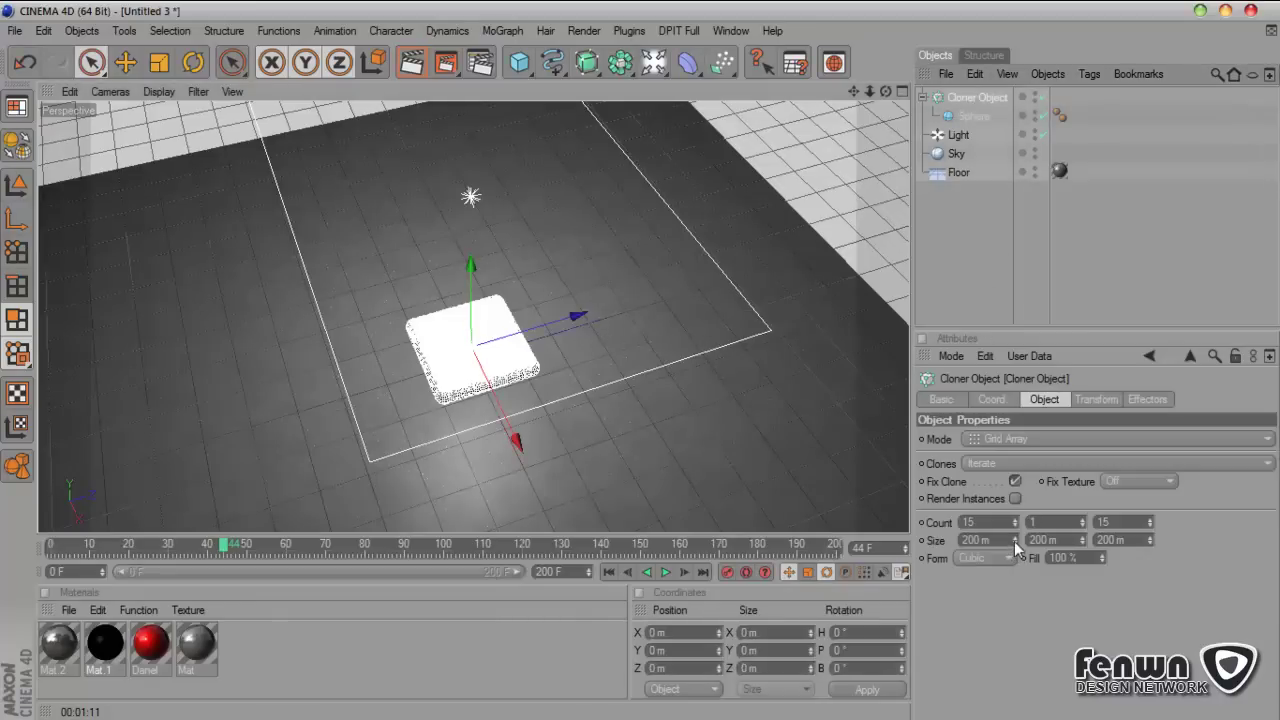
{"action": "left_click_drag", "start_coordinate": [1016, 540], "coordinate": [1016, 418]}
{"action": "left_click_drag", "start_coordinate": [516, 441], "coordinate": [461, 328]}
{"action": "left_click", "coordinate": [1080, 538]}
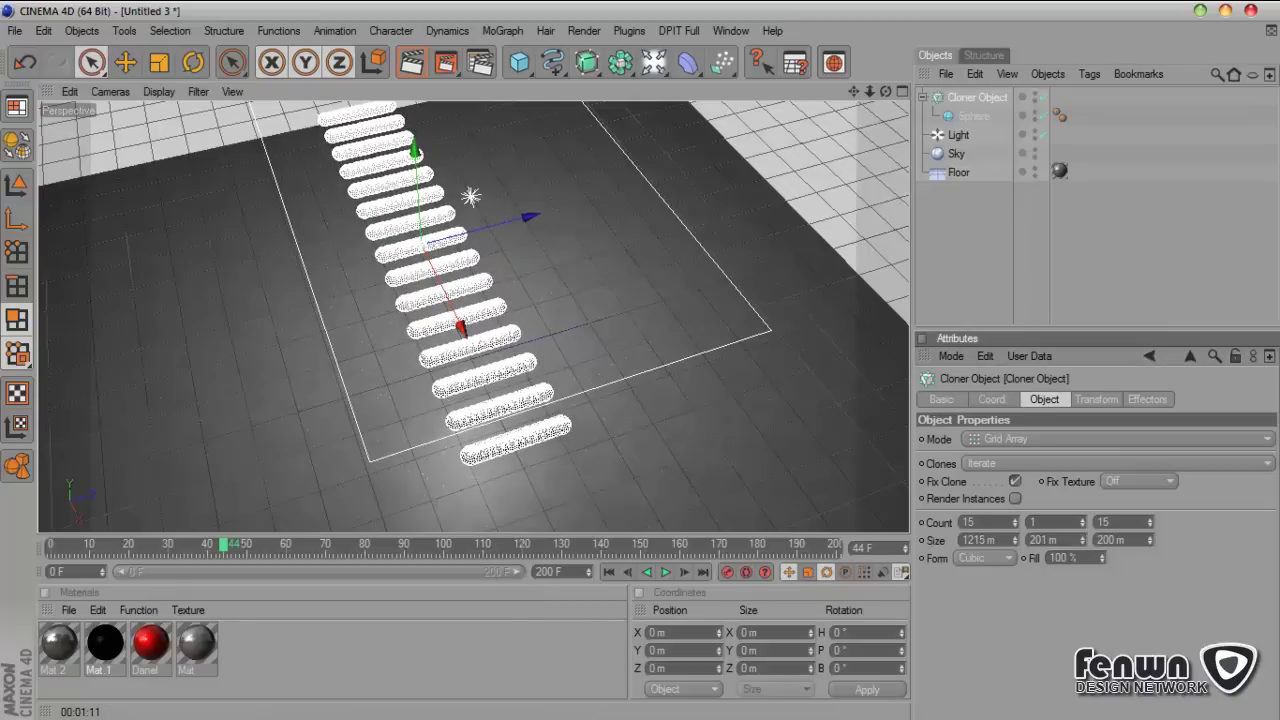
{"action": "left_click", "coordinate": [1072, 540]}
{"action": "mouse_move", "coordinate": [1150, 540]}
{"action": "left_mouse_down"}
{"action": "mouse_move", "coordinate": [1245, 520]}
{"action": "mouse_move", "coordinate": [1274, 415]}
{"action": "left_mouse_up"}
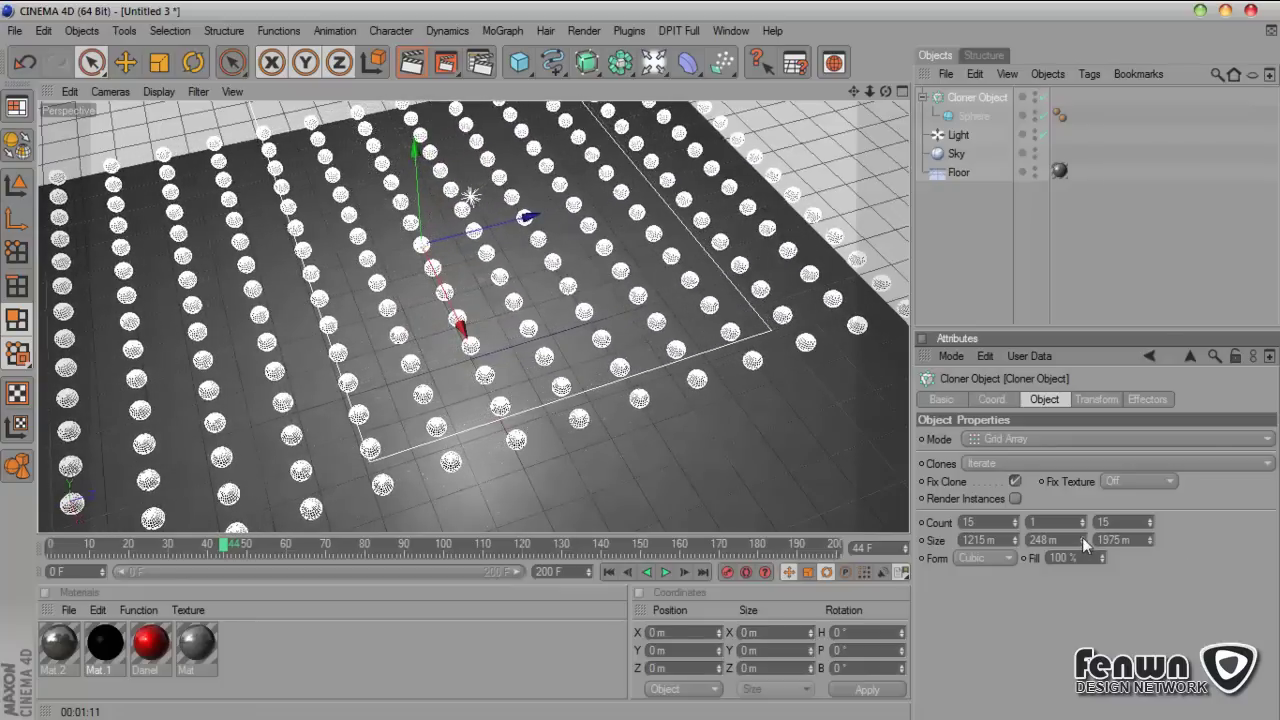
{"action": "left_click_drag", "start_coordinate": [1016, 540], "coordinate": [1040, 480]}
Step: Apply the Mat.2 material to the Cloner Object and test-render the perspective view from a low angle across the spheres
{"action": "mouse_move", "coordinate": [460, 325]}
{"action": "left_mouse_down"}
{"action": "mouse_move", "coordinate": [500, 410]}
{"action": "mouse_move", "coordinate": [500, 345]}
{"action": "mouse_move", "coordinate": [826, 177]}
{"action": "left_mouse_up"}
{"action": "scroll", "coordinate": [823, 190], "scroll_direction": "up", "scroll_amount": 3}
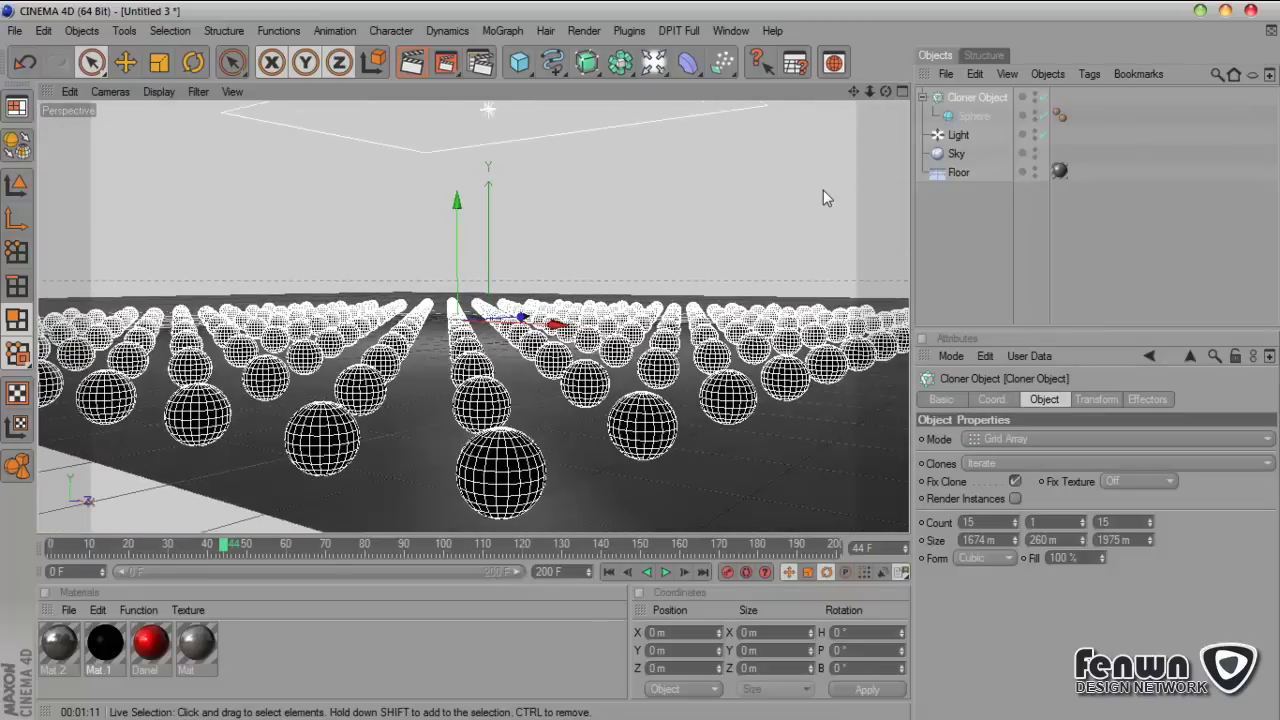
{"action": "scroll", "coordinate": [820, 200], "scroll_direction": "down", "scroll_amount": 2}
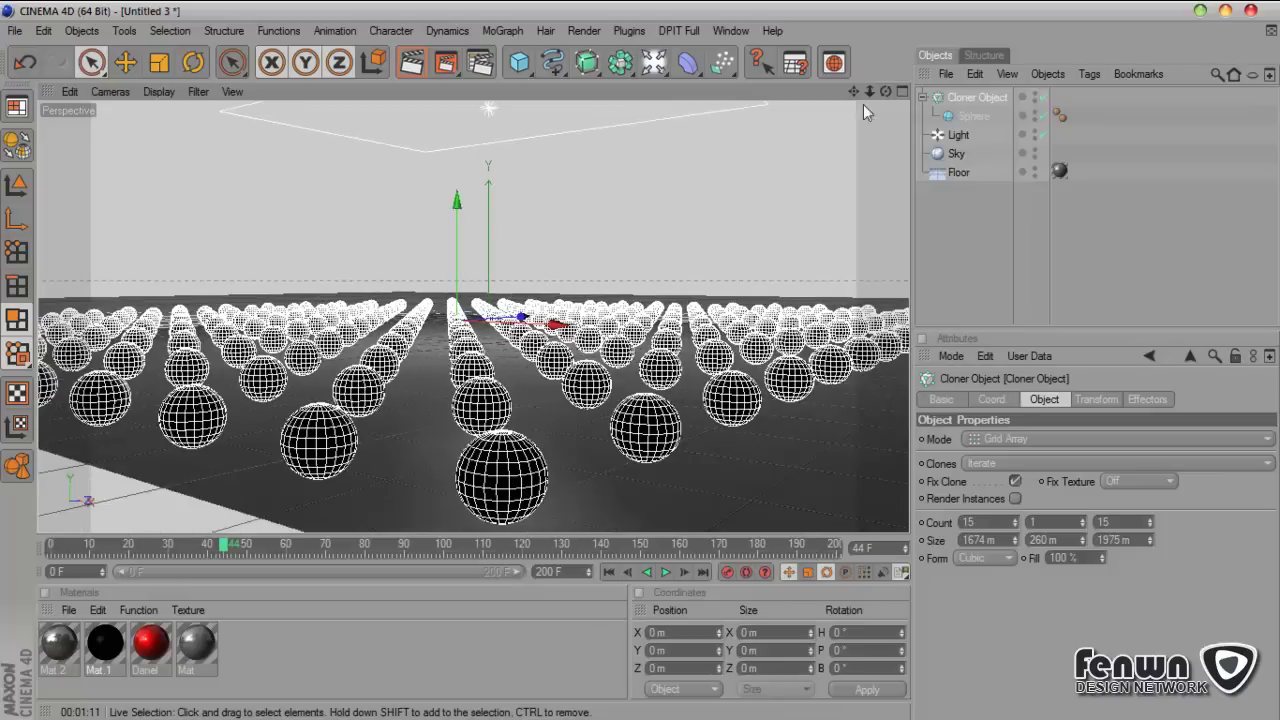
{"action": "mouse_move", "coordinate": [885, 91]}
{"action": "left_mouse_down"}
{"action": "mouse_move", "coordinate": [885, 130]}
{"action": "mouse_move", "coordinate": [885, 105]}
{"action": "left_mouse_up"}
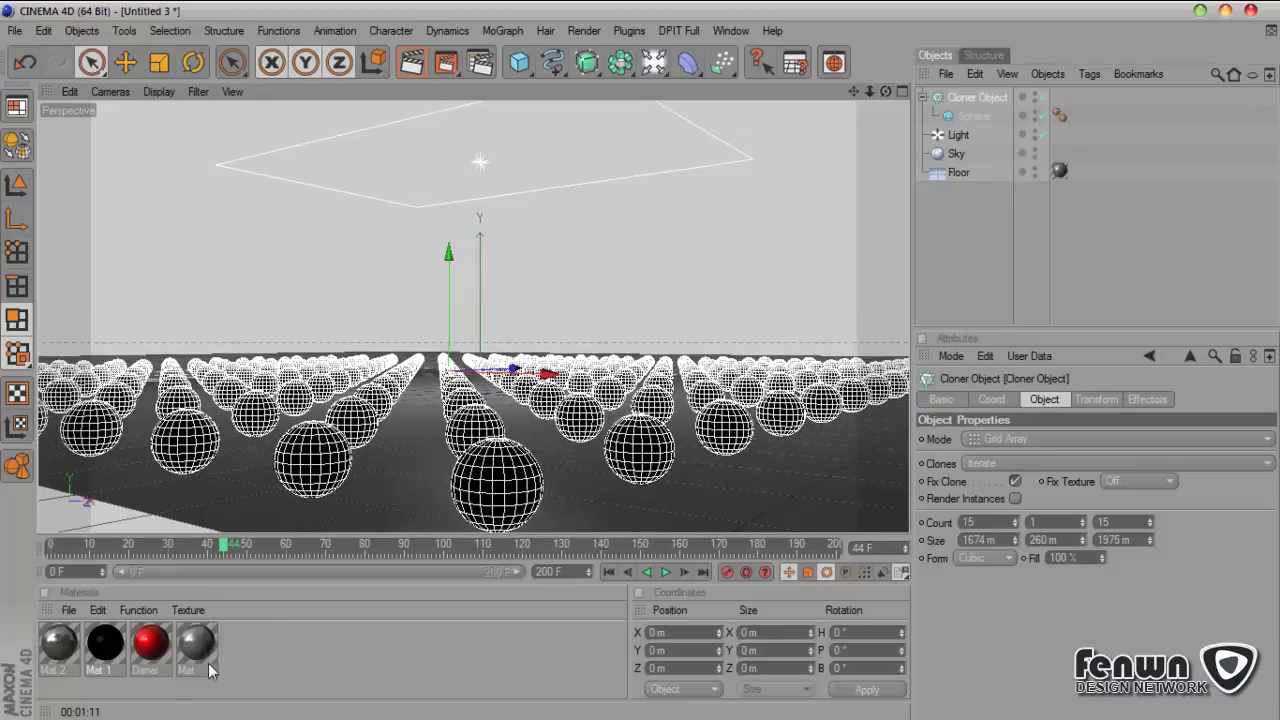
{"action": "left_click", "coordinate": [60, 652]}
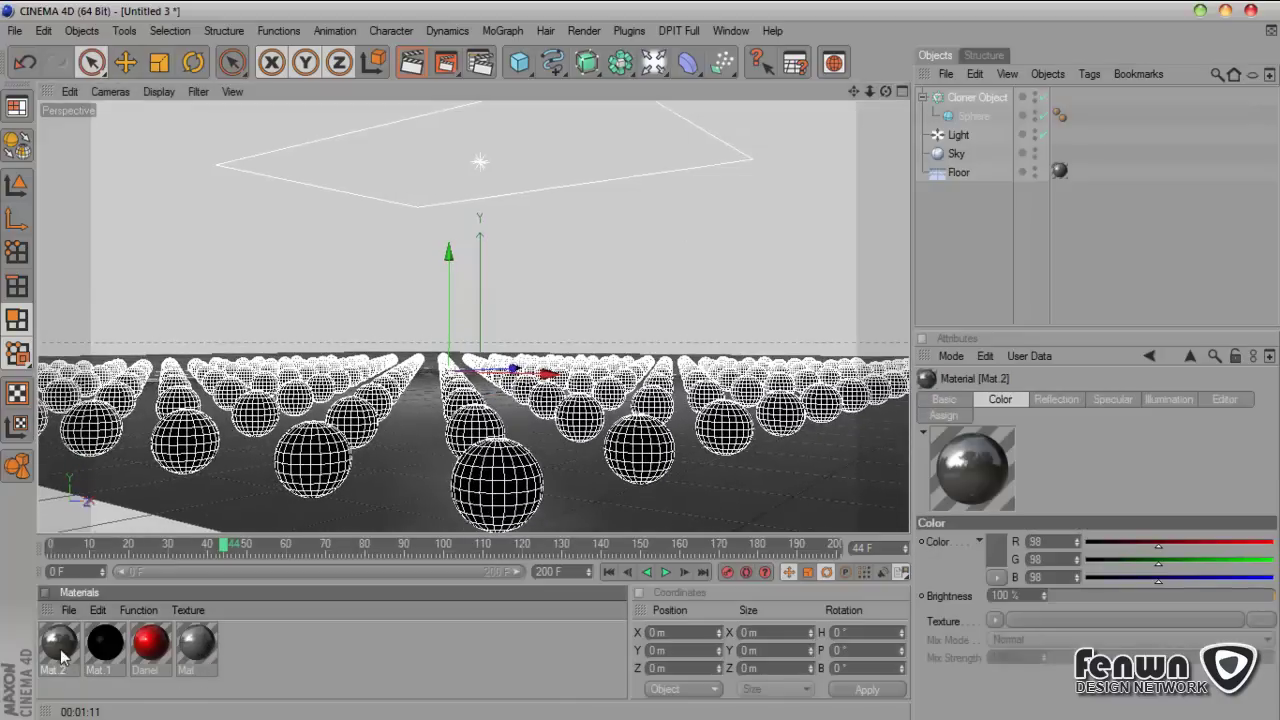
{"action": "left_click_drag", "start_coordinate": [62, 655], "coordinate": [971, 97]}
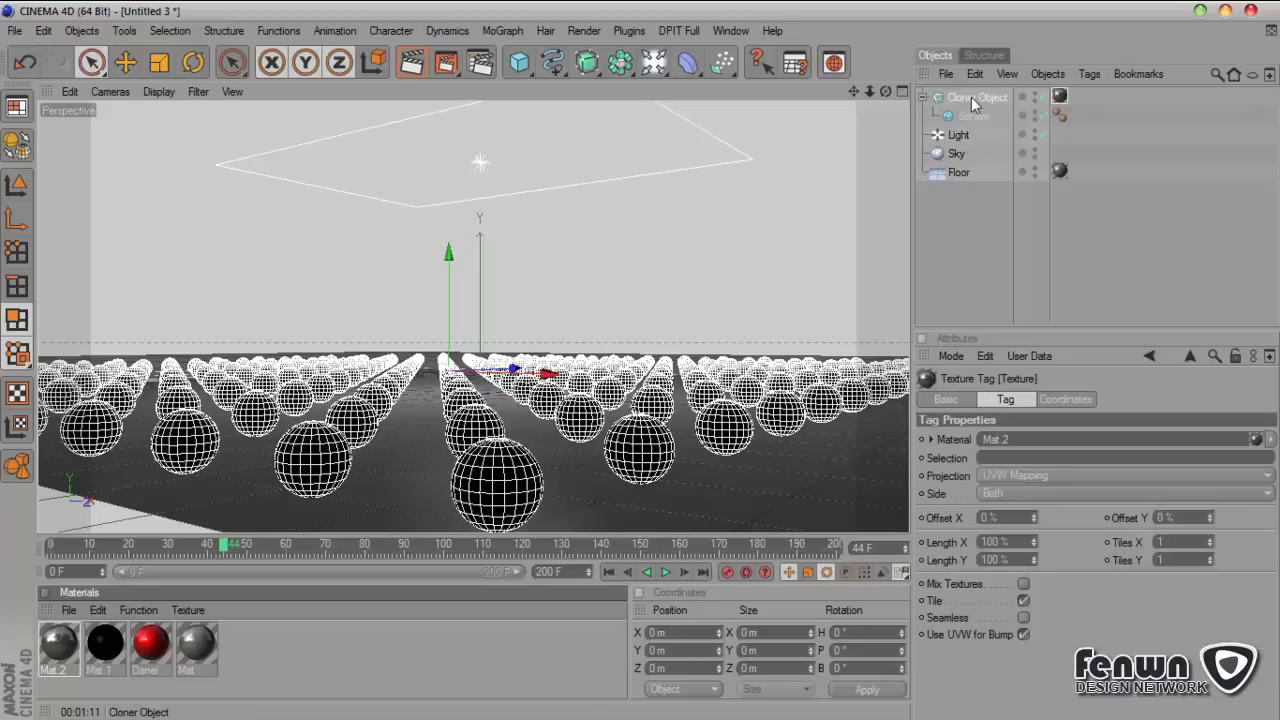
{"action": "left_click", "coordinate": [411, 62]}
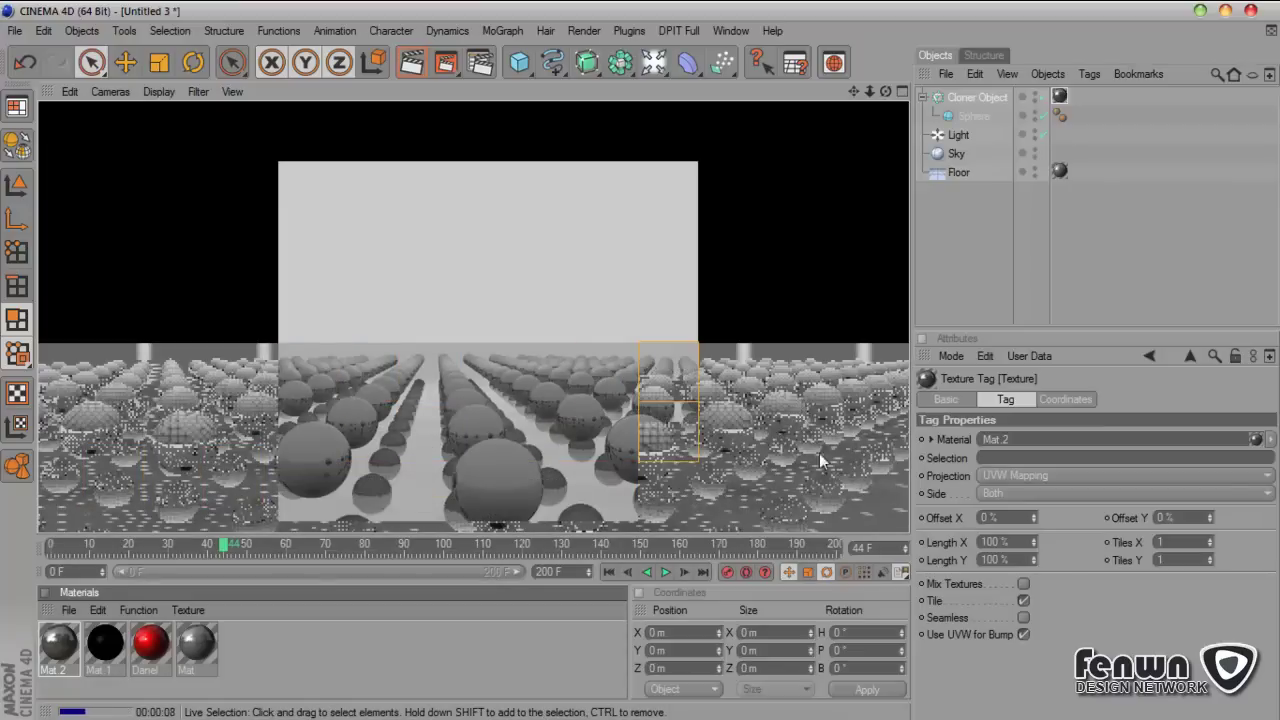
Step: Load a Fresnel shader into the Reflection channel texture of Mat.2 and close the material editor
{"action": "double_click", "coordinate": [58, 645]}
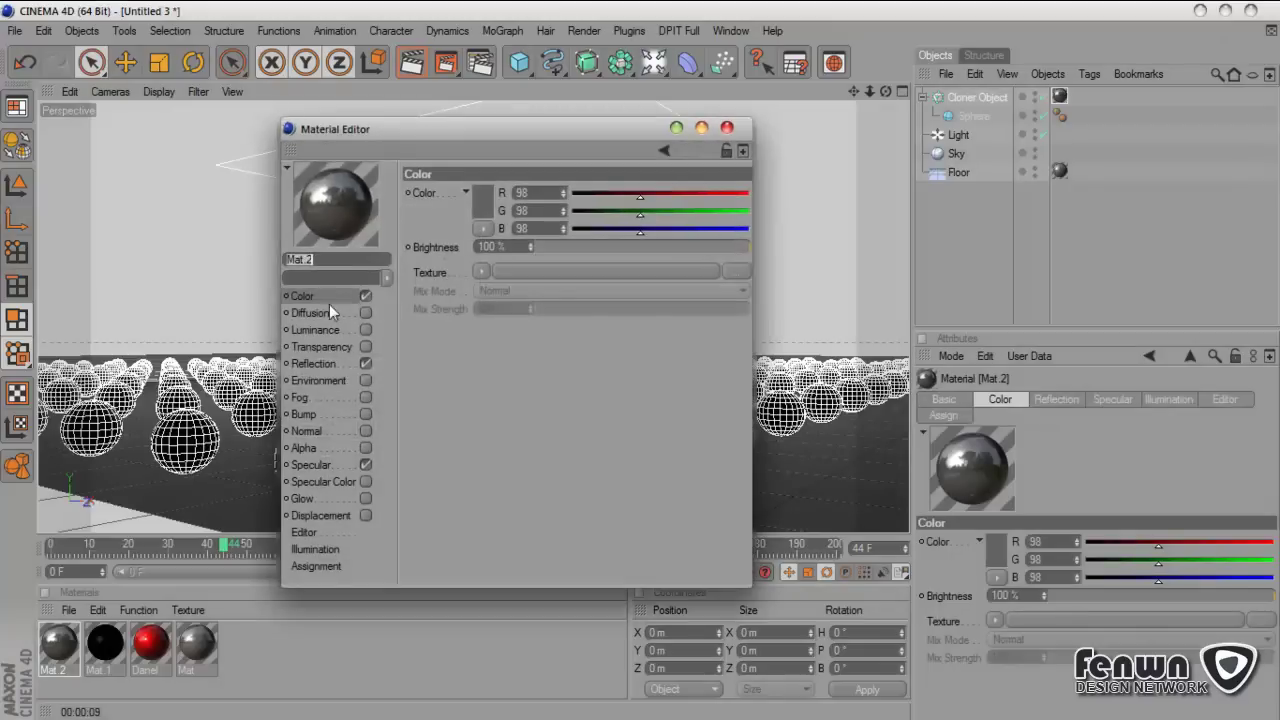
{"action": "left_click", "coordinate": [324, 362]}
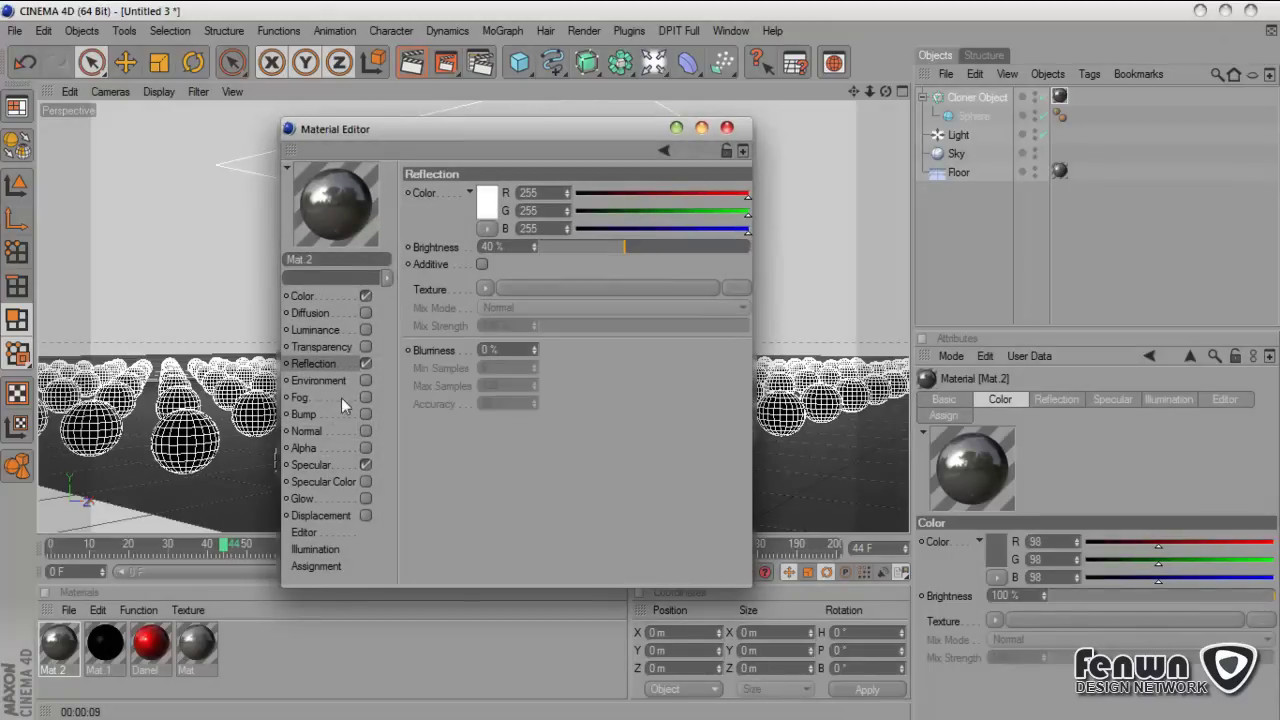
{"action": "left_click", "coordinate": [484, 288]}
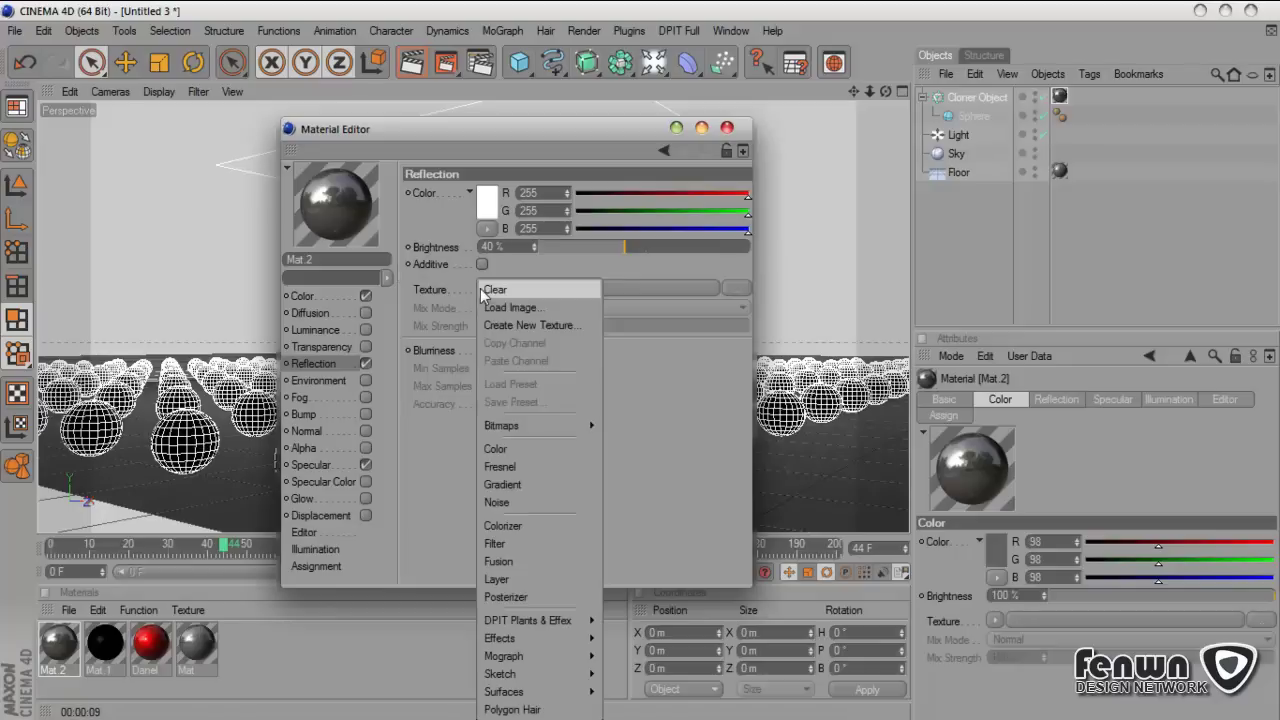
{"action": "left_click", "coordinate": [532, 468]}
{"action": "left_click", "coordinate": [727, 128]}
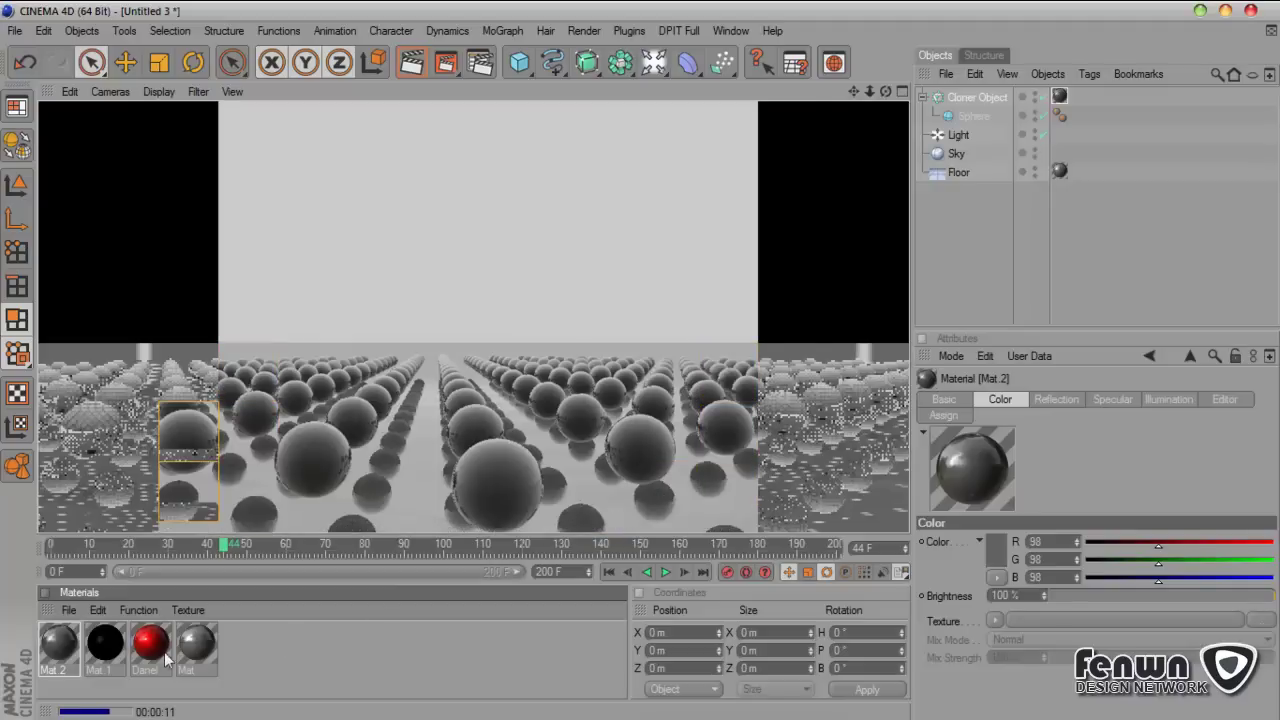
Step: Lower the floor material Mat's reflection to 4% brightness and 29% mix strength, and test-render the view
{"action": "double_click", "coordinate": [196, 645]}
{"action": "left_click", "coordinate": [312, 363]}
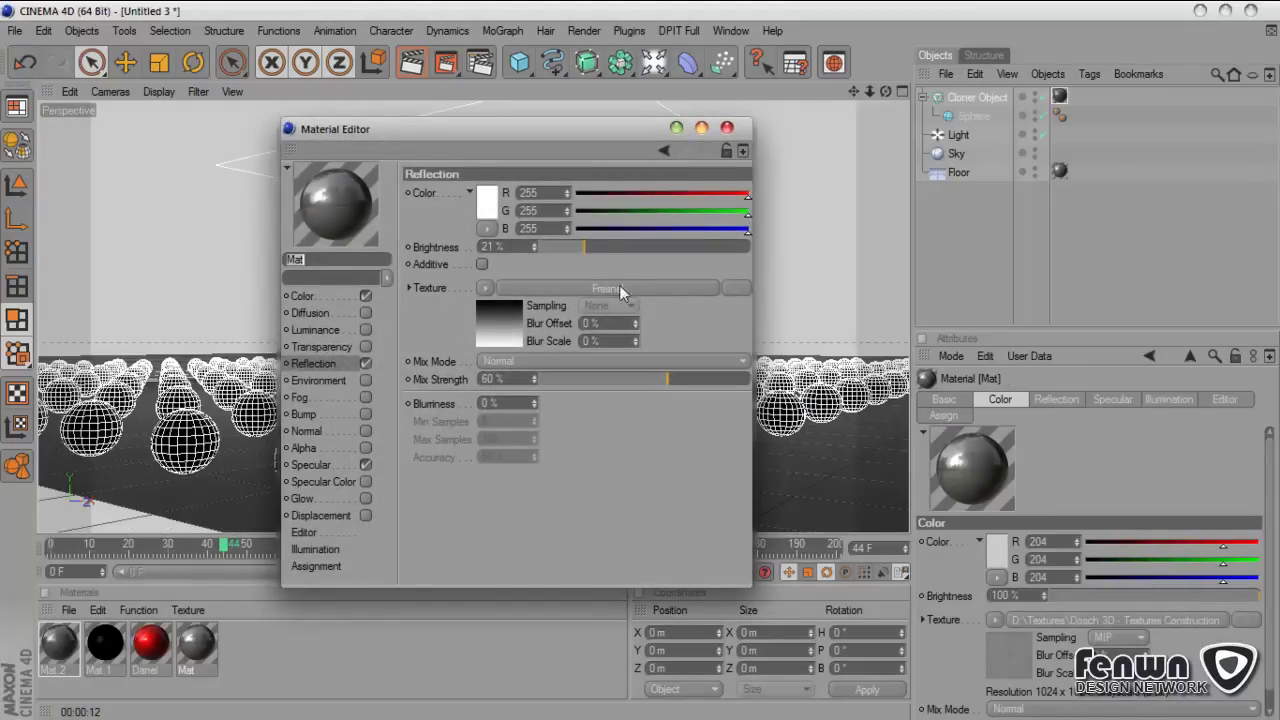
{"action": "left_click_drag", "start_coordinate": [560, 247], "coordinate": [559, 248]}
{"action": "left_click_drag", "start_coordinate": [701, 382], "coordinate": [585, 383]}
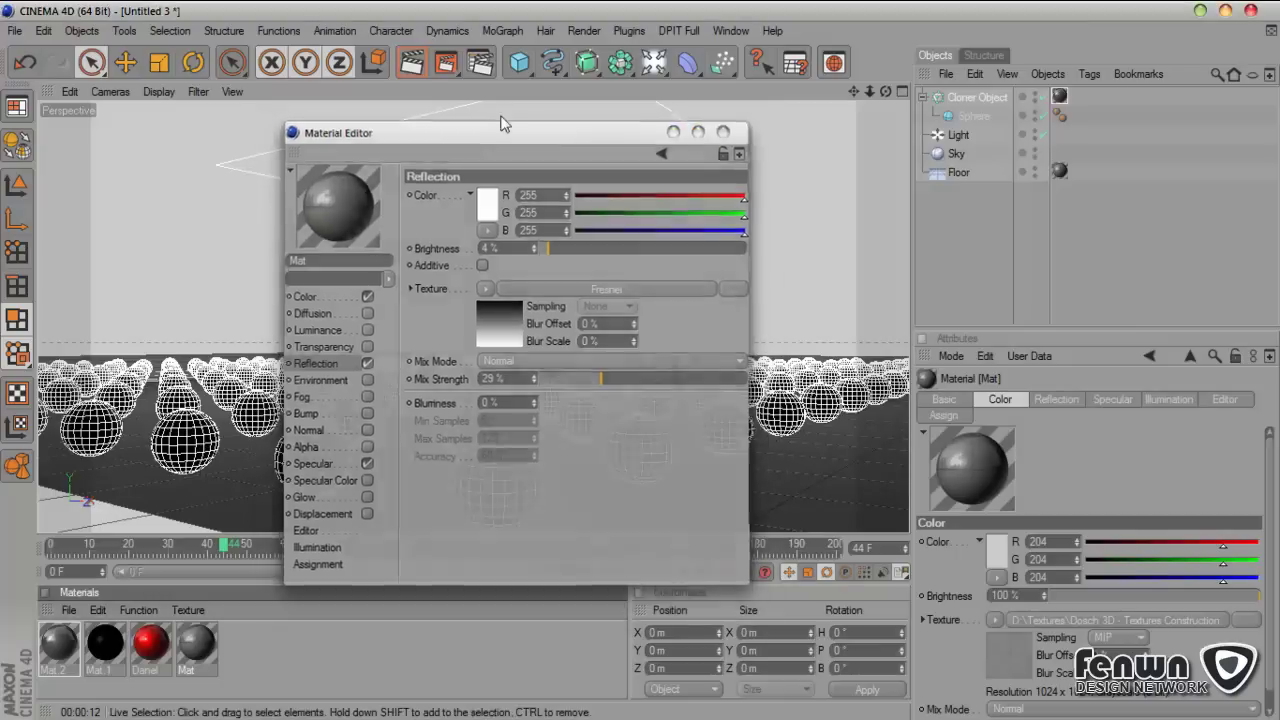
{"action": "left_click", "coordinate": [411, 62]}
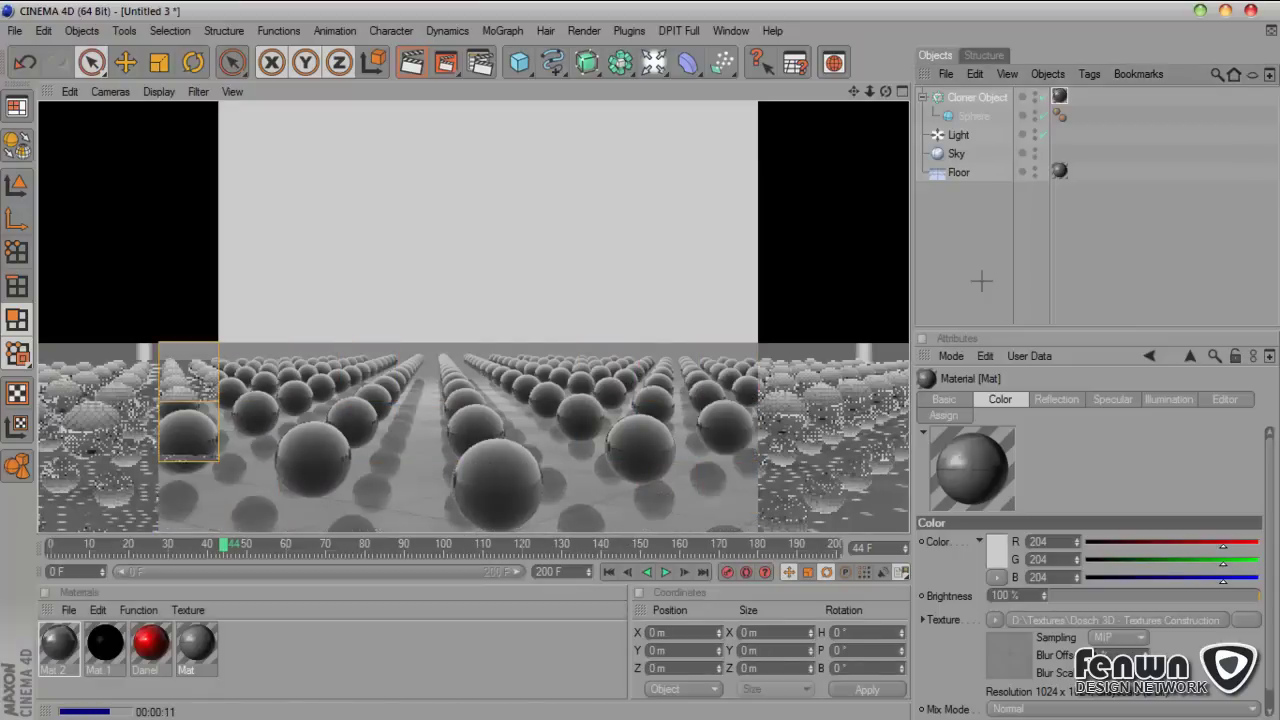
Step: Select the Cloner Object and add an Attractor particle modifier to the scene
{"action": "left_click", "coordinate": [968, 224]}
{"action": "left_click", "coordinate": [975, 97]}
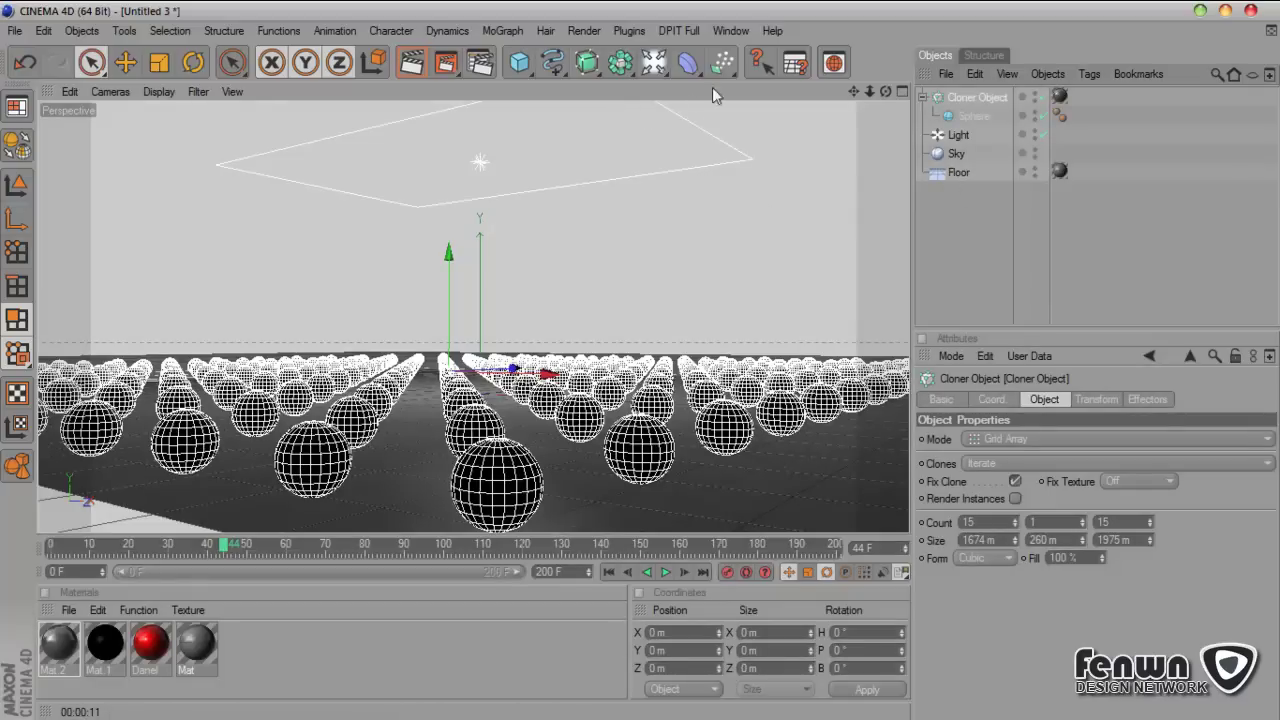
{"action": "left_click", "coordinate": [721, 63]}
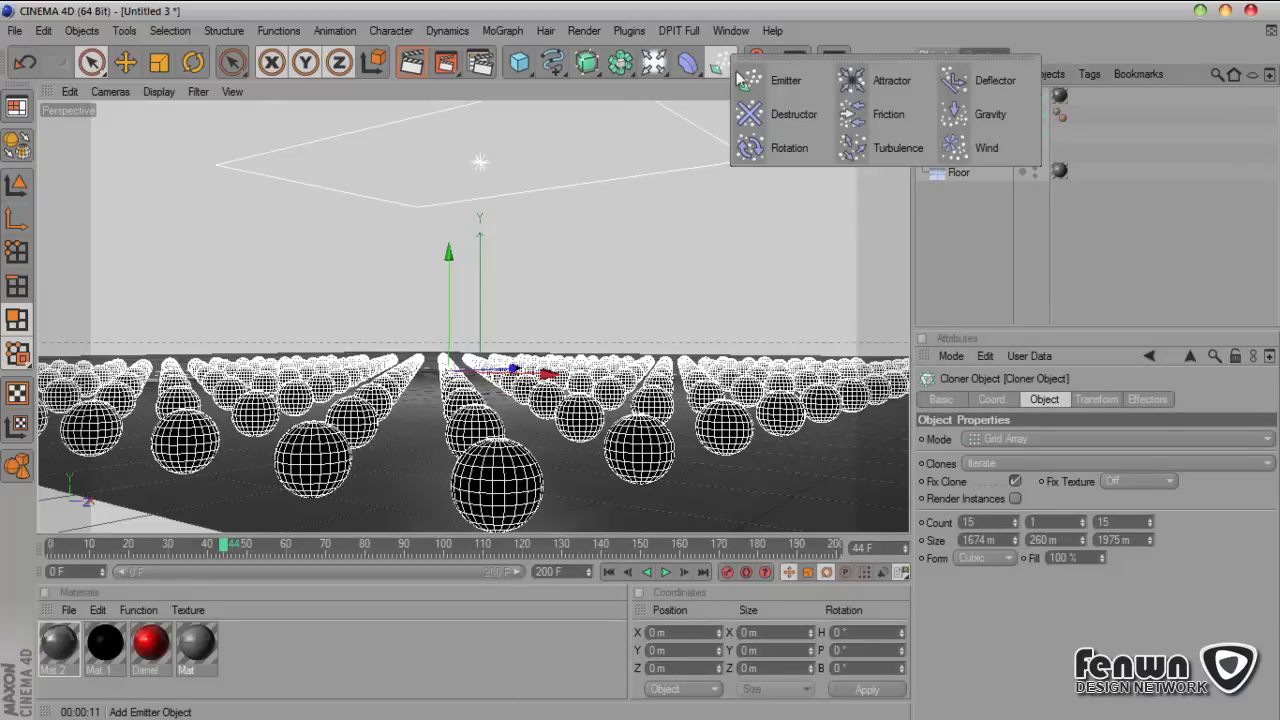
{"action": "left_click", "coordinate": [886, 85]}
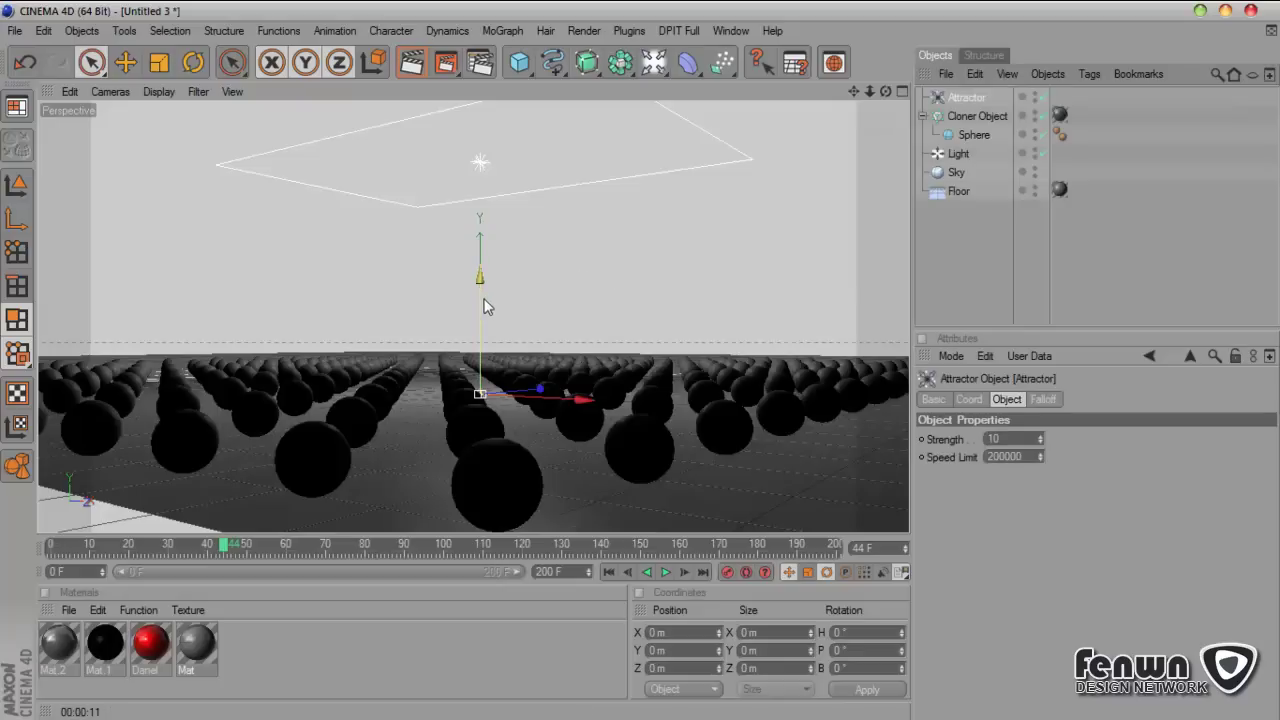
Step: Raise the Attractor to the position of the light above the spheres and add a cube to the scene
{"action": "left_click_drag", "start_coordinate": [480, 275], "coordinate": [480, 40]}
{"action": "left_click_drag", "start_coordinate": [480, 394], "coordinate": [480, 308]}
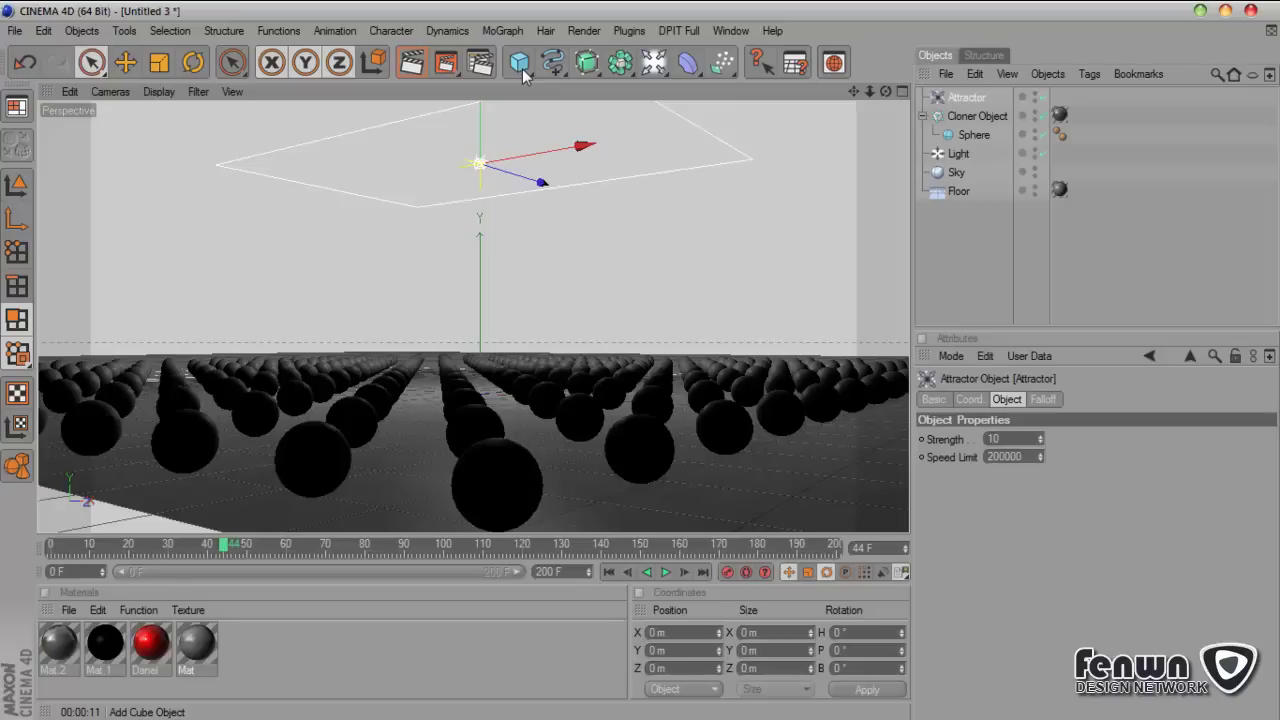
{"action": "left_click_drag", "start_coordinate": [522, 68], "coordinate": [560, 81]}
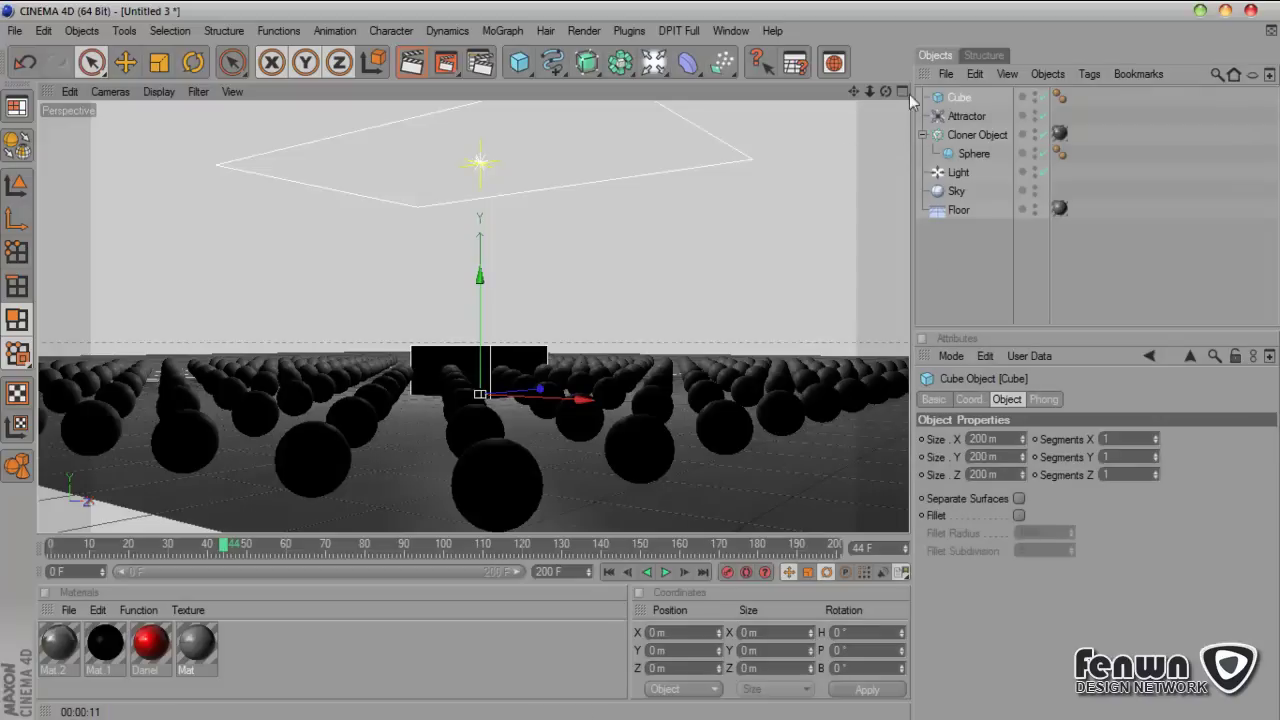
Step: Add a camera that stores the current low-angle view across the spheres
{"action": "left_click", "coordinate": [653, 62]}
{"action": "left_click", "coordinate": [973, 123]}
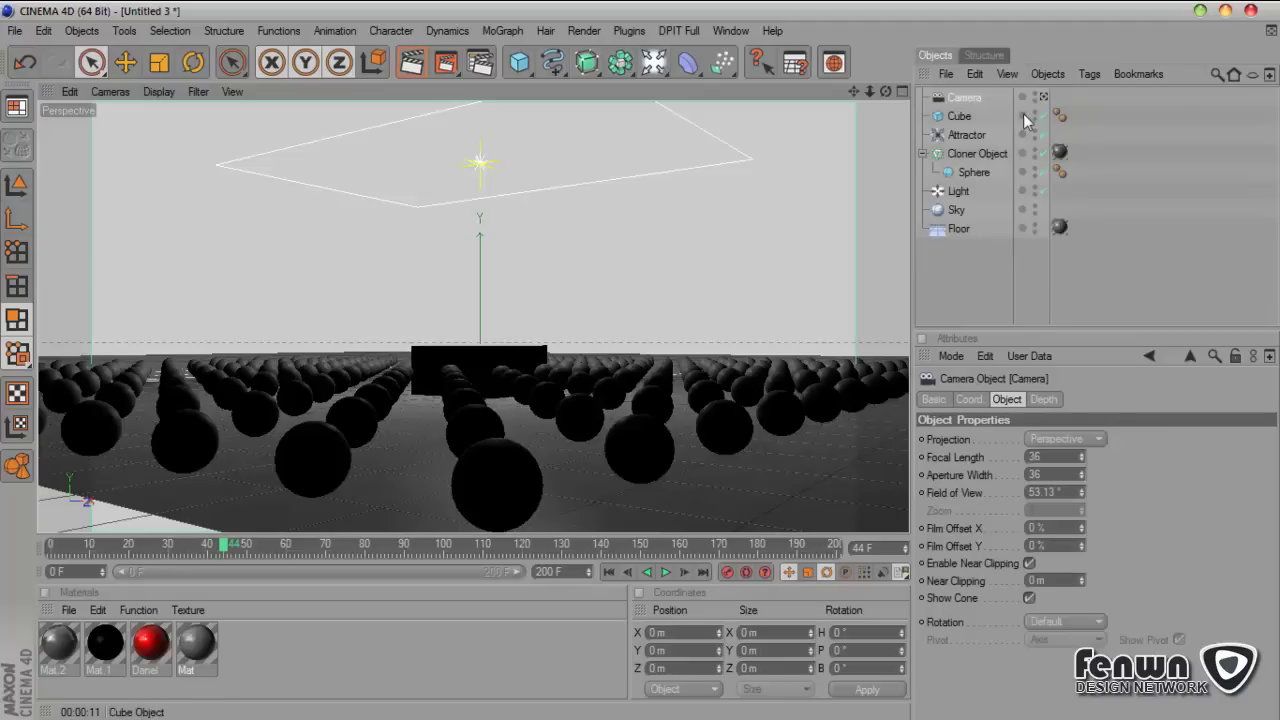
{"action": "left_click", "coordinate": [1043, 97]}
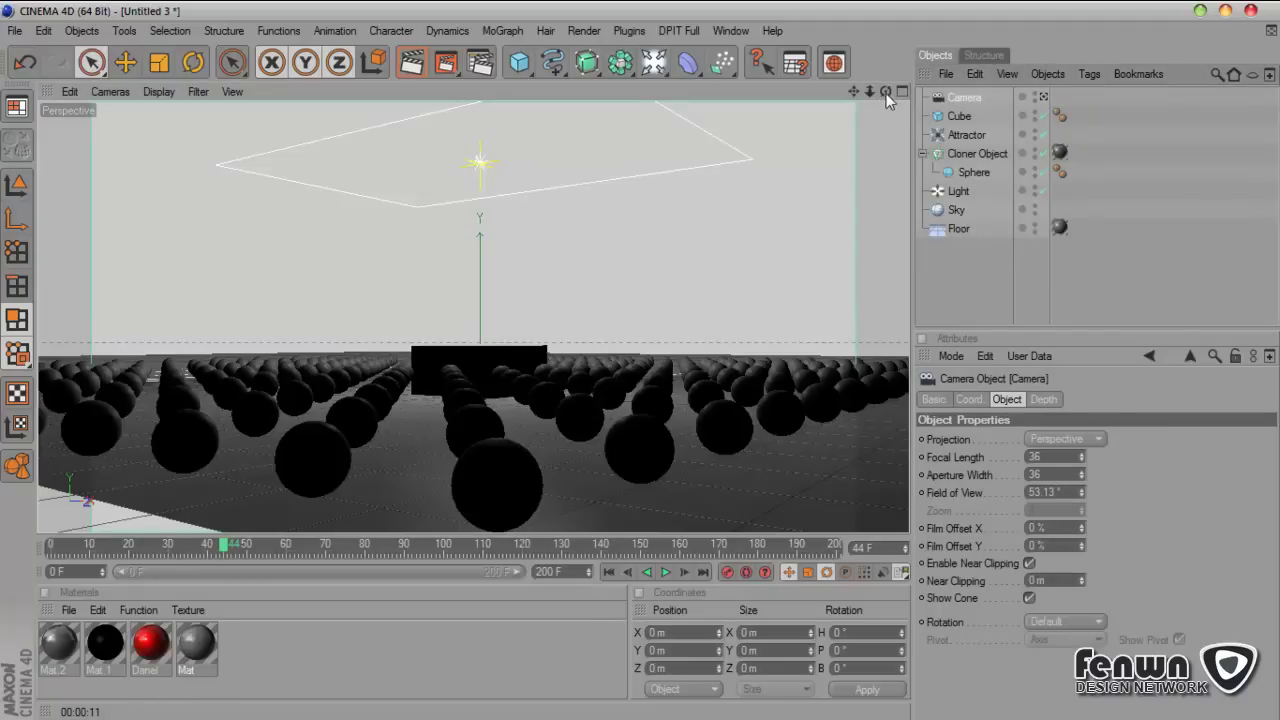
{"action": "left_click_drag", "start_coordinate": [886, 93], "coordinate": [391, 294]}
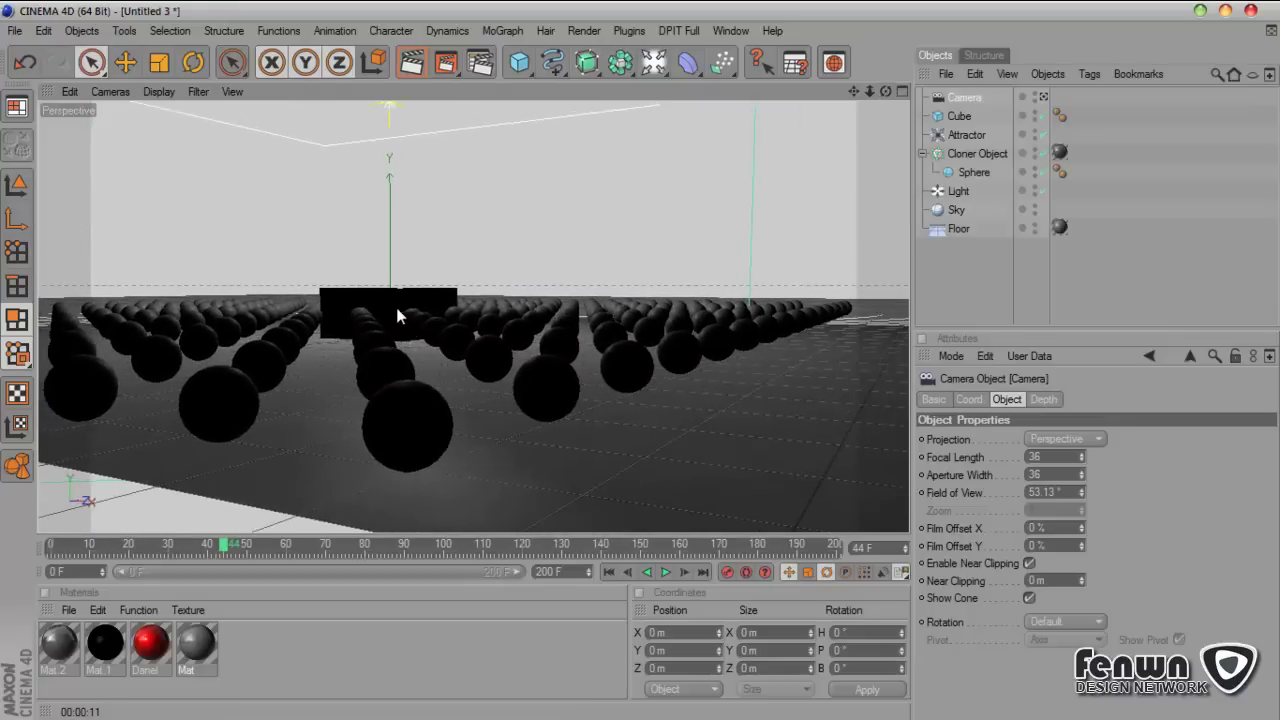
Step: Set the cube's X, Y and Z segments to 4 each
{"action": "left_click", "coordinate": [970, 117]}
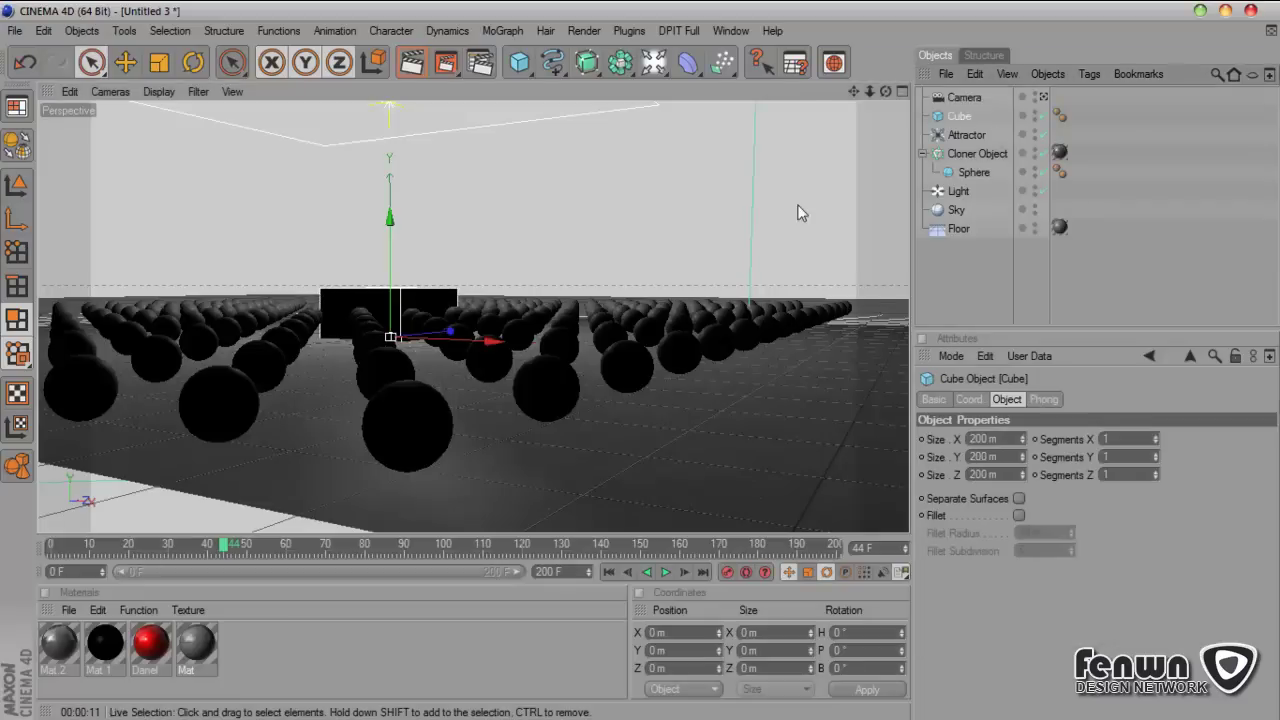
{"action": "left_click_drag", "start_coordinate": [886, 91], "coordinate": [886, 110]}
{"action": "left_click_drag", "start_coordinate": [690, 270], "coordinate": [870, 270], "text": "alt"}
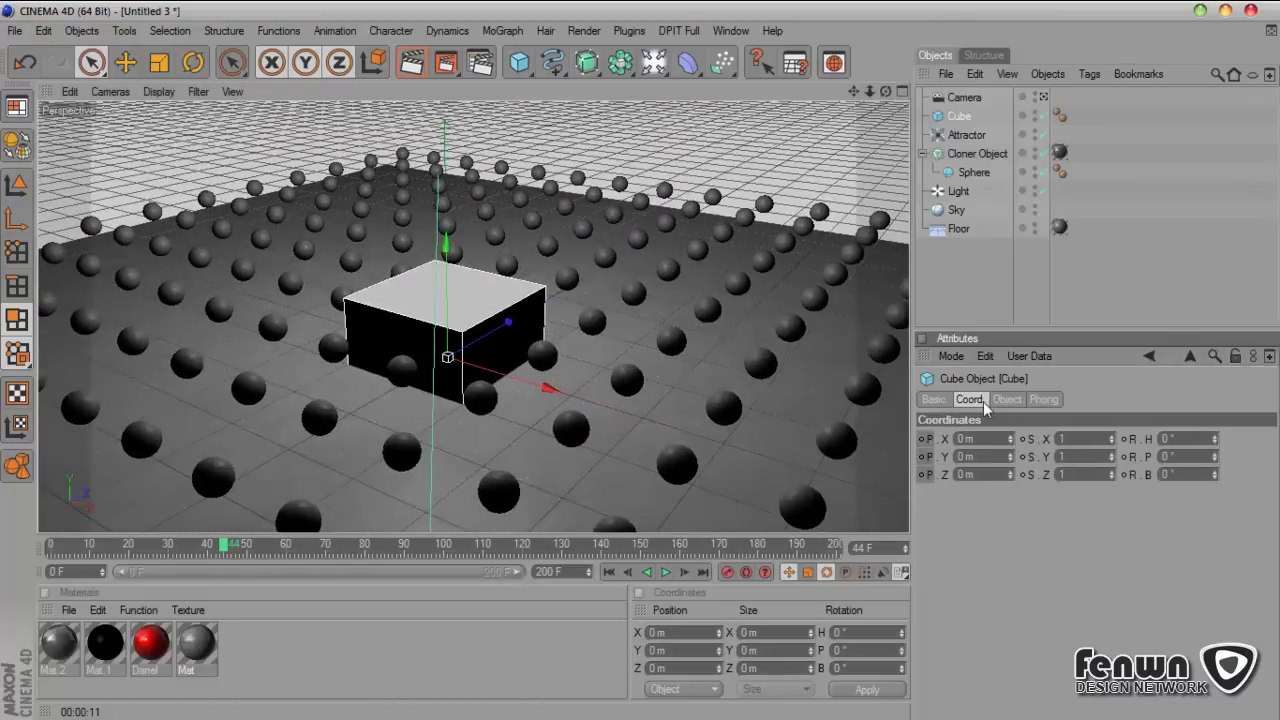
{"action": "left_click", "coordinate": [1156, 436]}
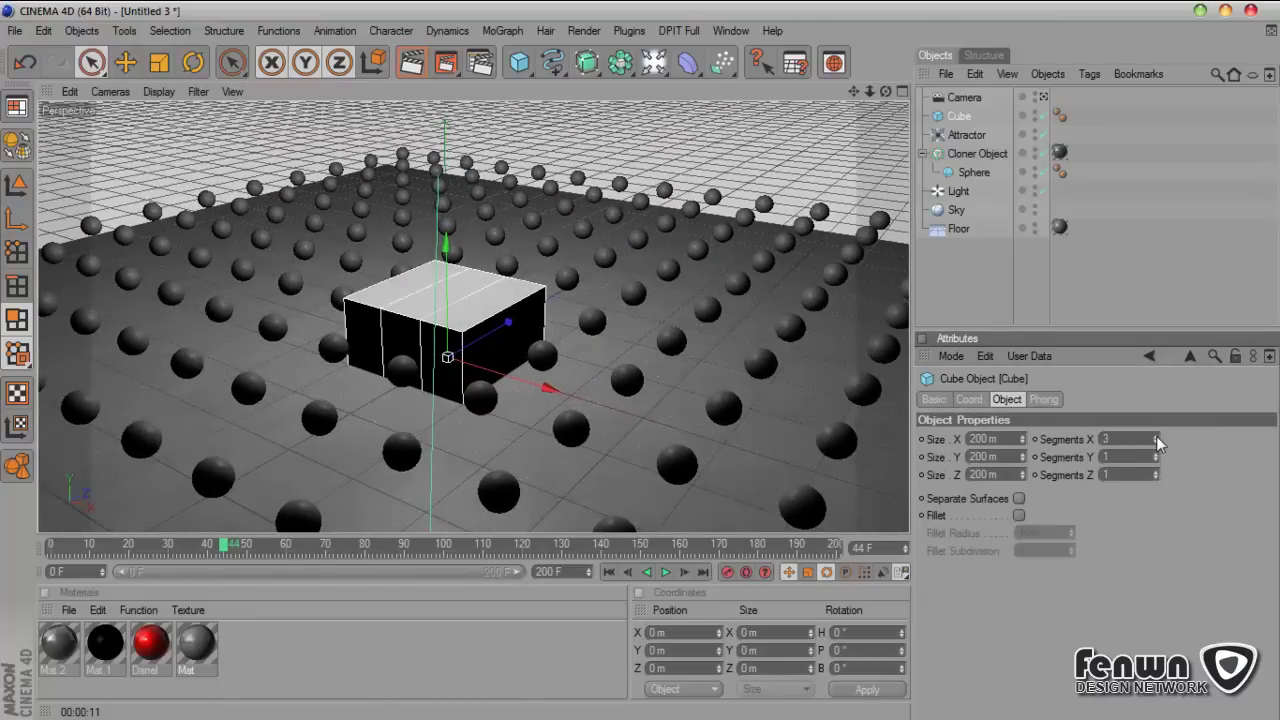
{"action": "left_click", "coordinate": [1156, 436]}
{"action": "left_click", "coordinate": [1156, 453]}
{"action": "left_click", "coordinate": [1156, 453]}
{"action": "left_click", "coordinate": [1156, 453]}
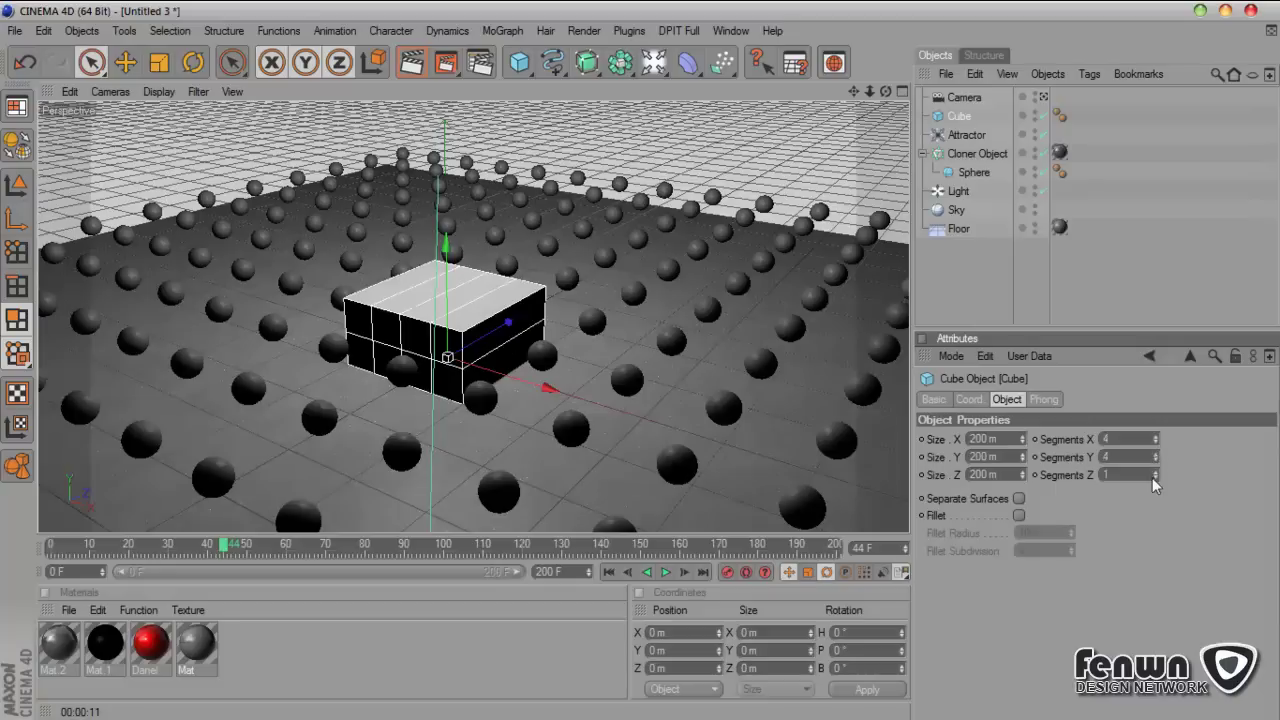
{"action": "left_click", "coordinate": [1155, 471]}
{"action": "left_click", "coordinate": [1155, 471]}
{"action": "left_click", "coordinate": [1155, 471]}
{"action": "left_click", "coordinate": [1155, 471]}
{"action": "left_click", "coordinate": [1155, 478]}
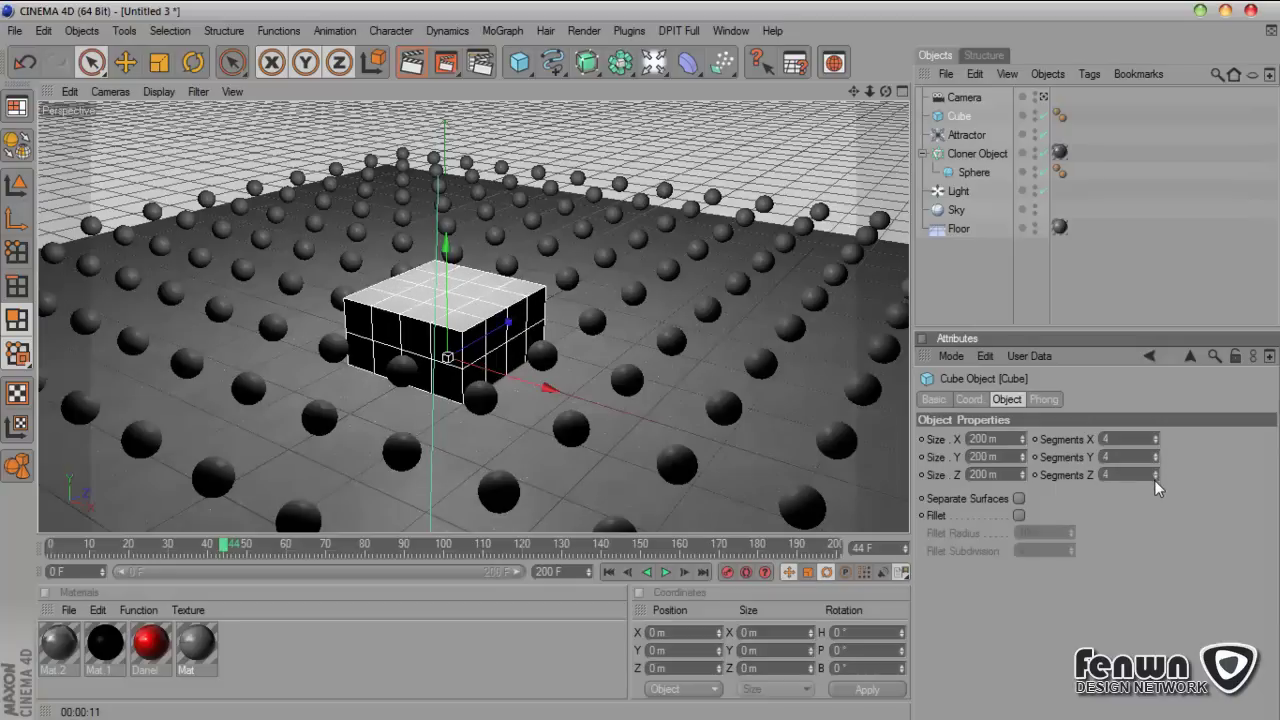
Step: Raise the cube above the floor and set its X and Z sizes to 40 m
{"action": "left_click", "coordinate": [448, 280]}
{"action": "left_click_drag", "start_coordinate": [437, 256], "coordinate": [445, 365]}
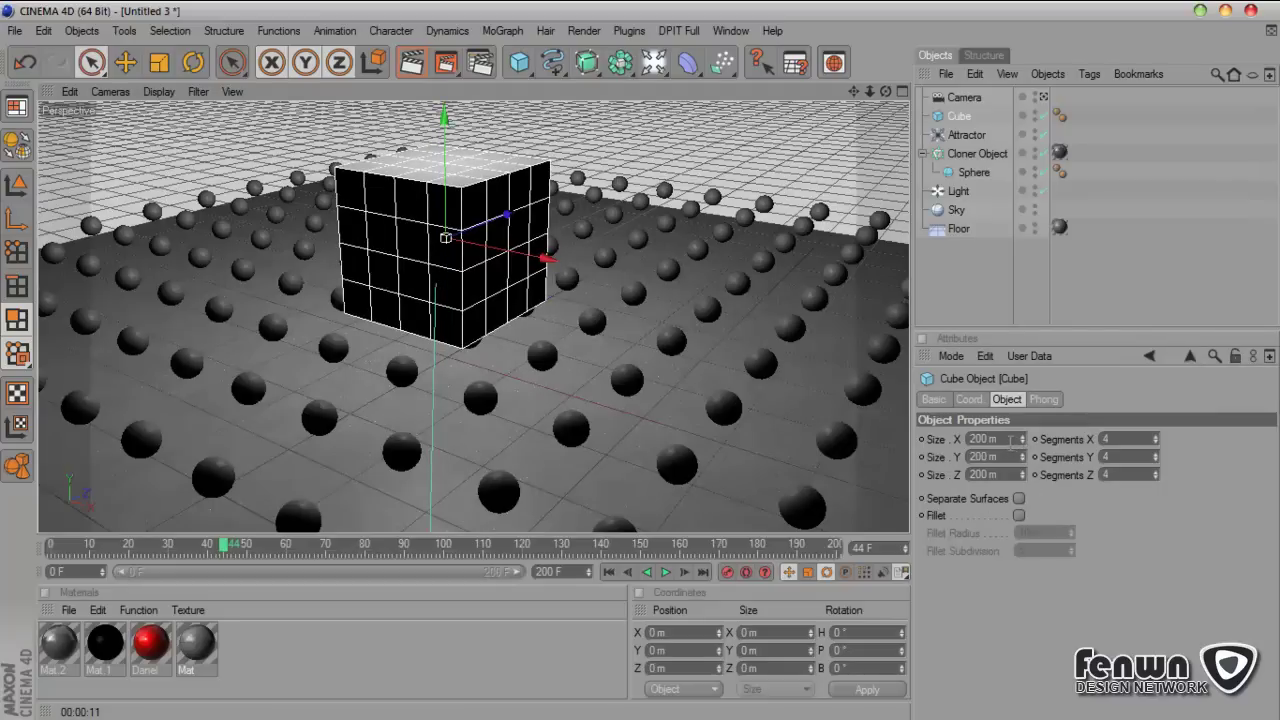
{"action": "left_click", "coordinate": [1011, 439]}
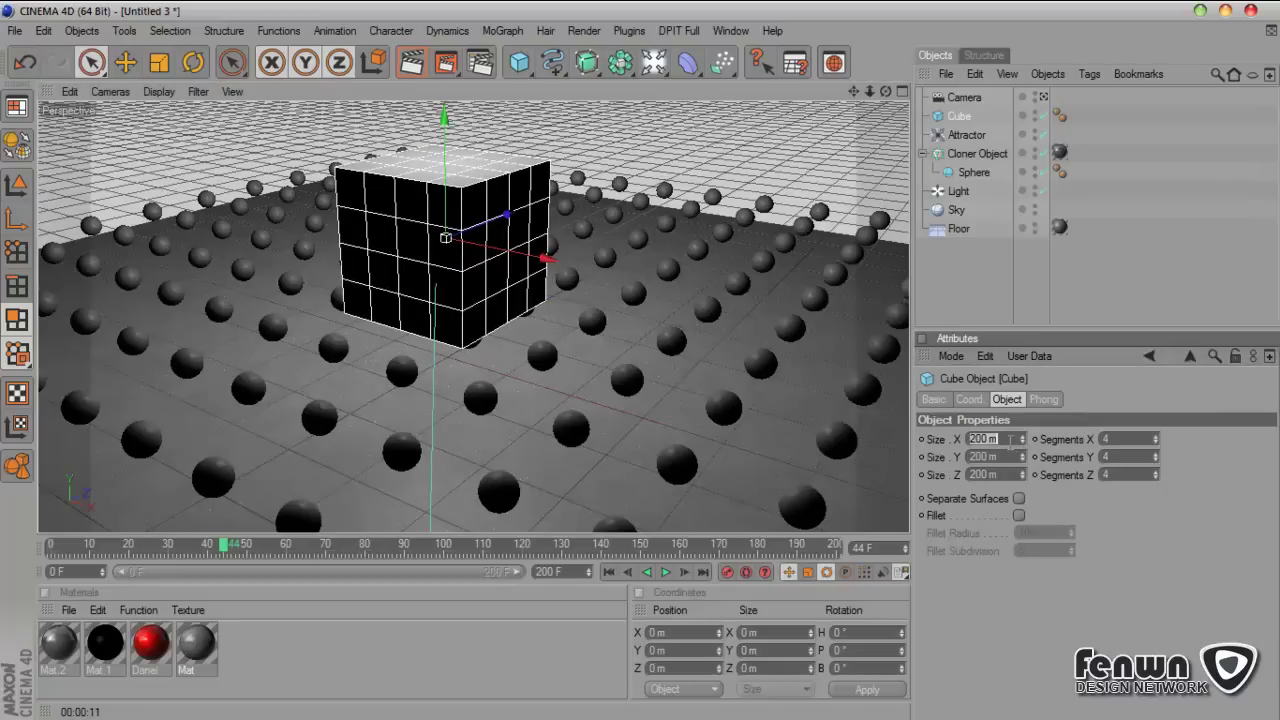
{"action": "type", "text": "40"}
{"action": "left_click", "coordinate": [1005, 474]}
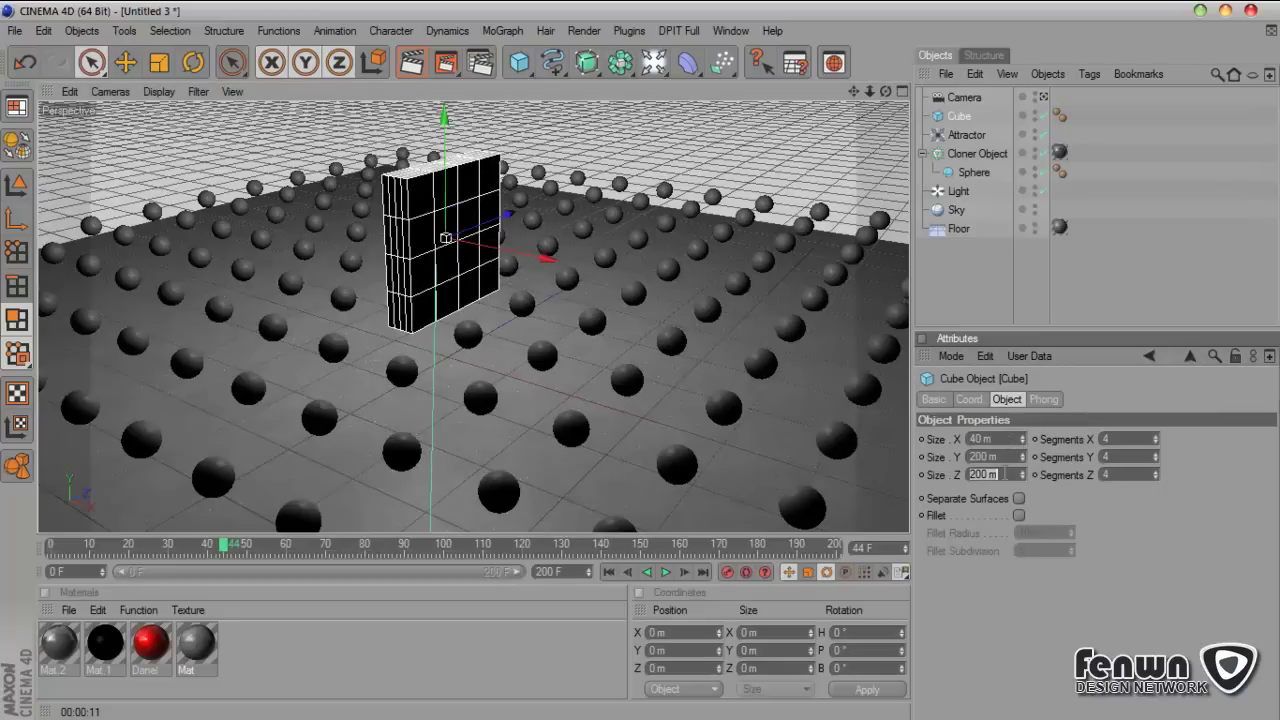
{"action": "type", "text": "40"}
{"action": "key", "text": "Return"}
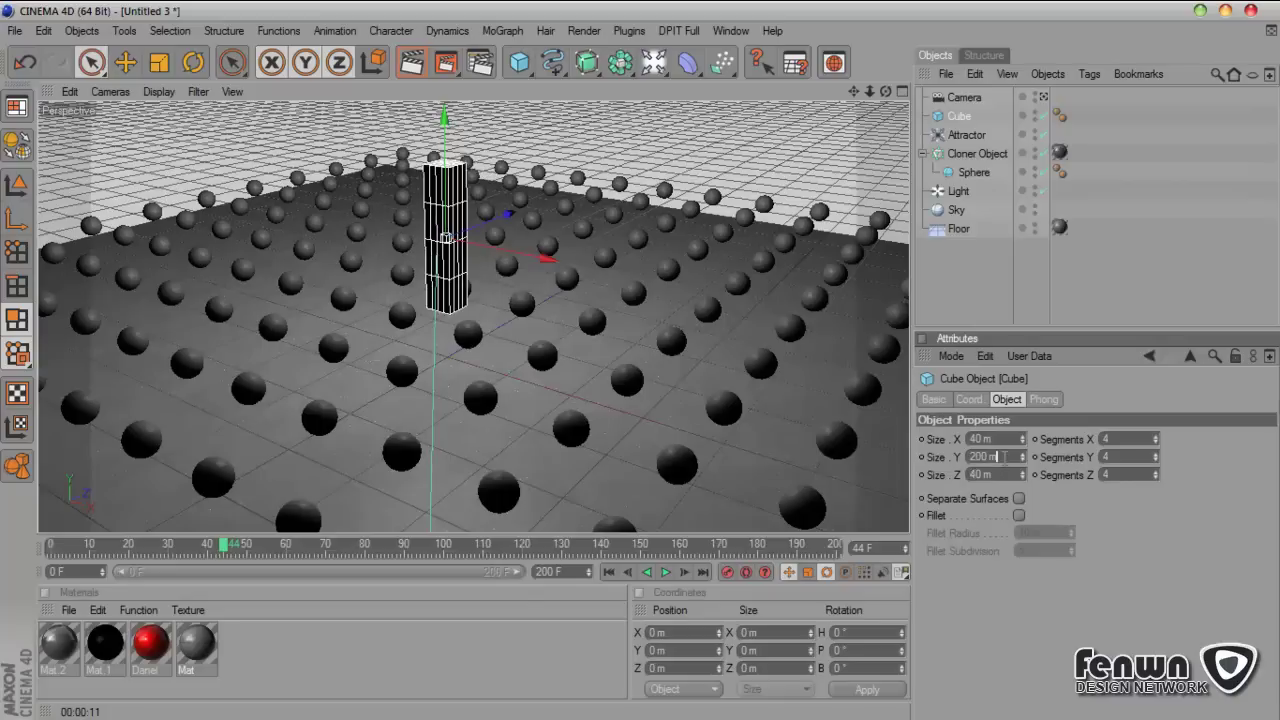
Step: Stretch the cube's Y size to 974 m and set its Y segments to 70
{"action": "left_click_drag", "start_coordinate": [1024, 462], "coordinate": [1024, 375]}
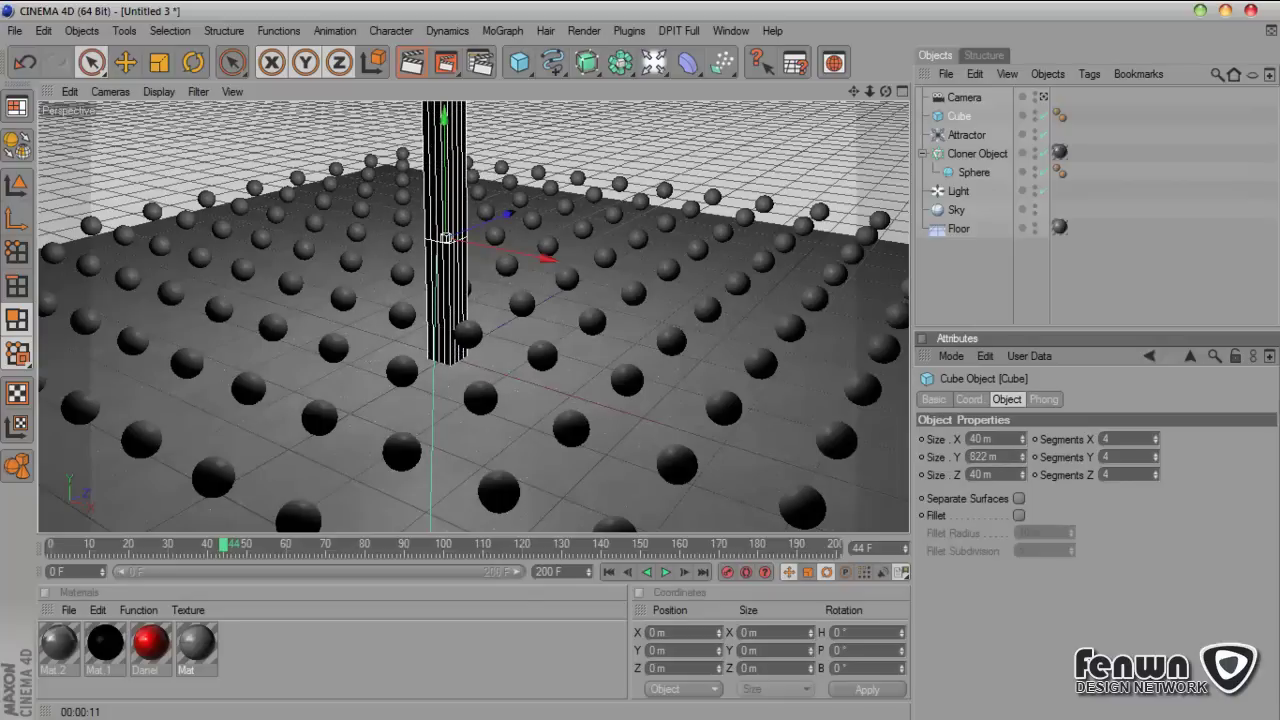
{"action": "left_click_drag", "start_coordinate": [882, 98], "coordinate": [849, 224]}
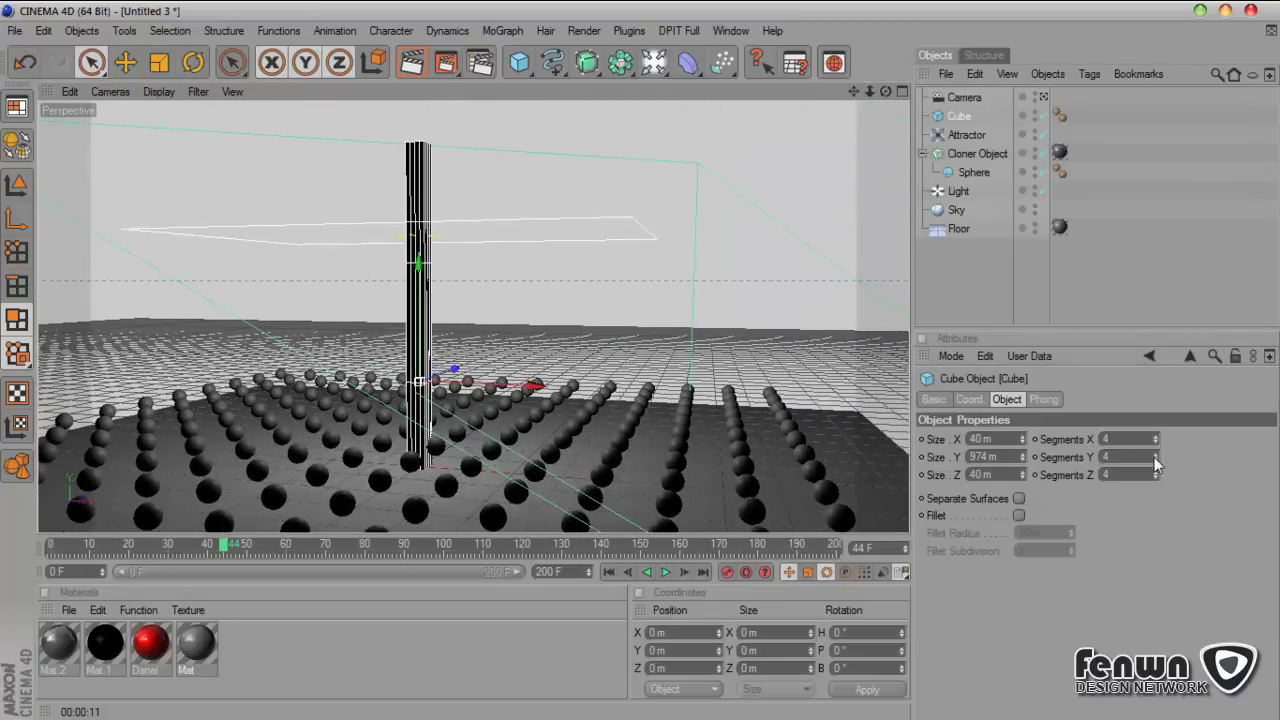
{"action": "left_click_drag", "start_coordinate": [1156, 456], "coordinate": [1156, 453]}
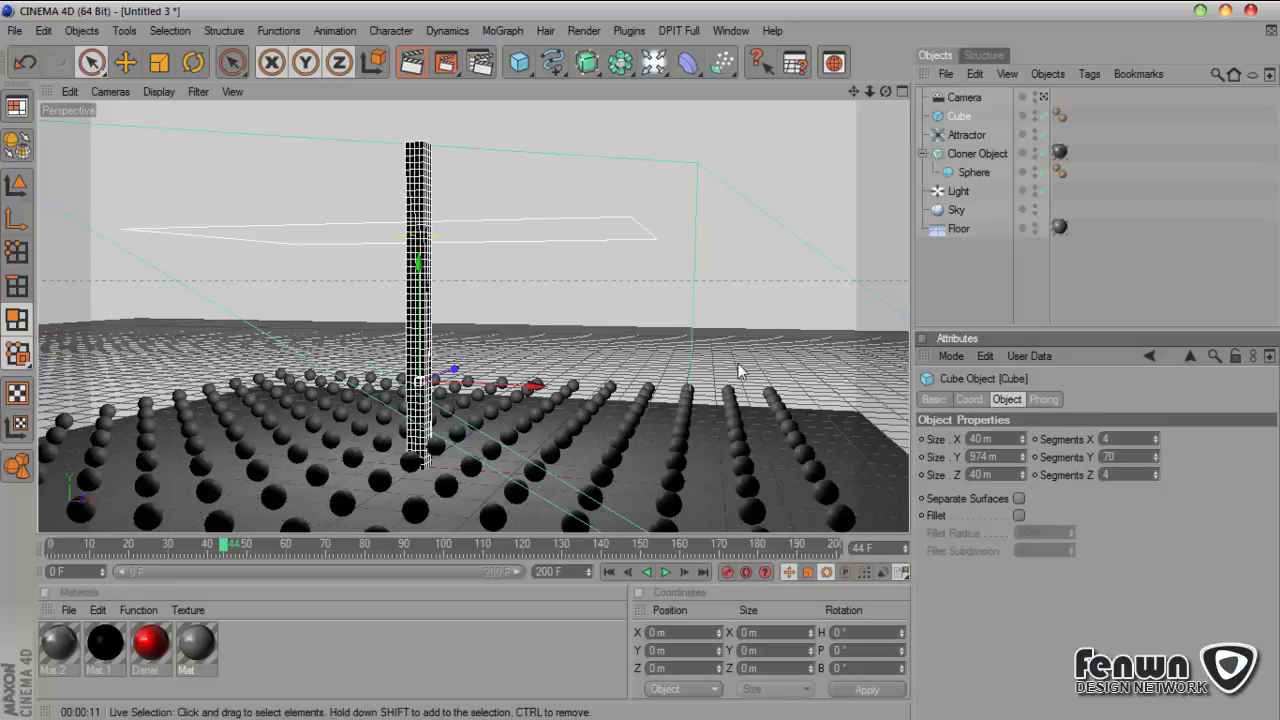
Step: Add an Arc spline to the scene in the front view
{"action": "left_click", "coordinate": [901, 92]}
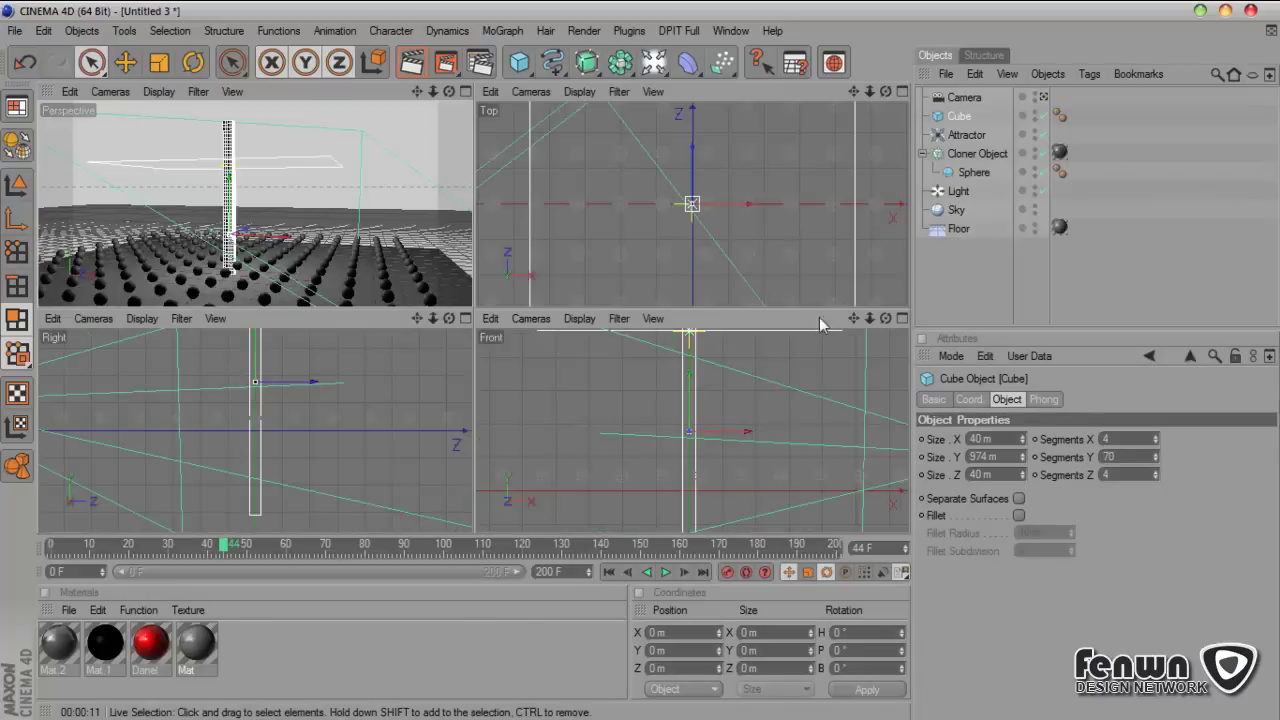
{"action": "left_click", "coordinate": [901, 318]}
{"action": "scroll", "coordinate": [515, 340], "scroll_direction": "down", "scroll_amount": 5}
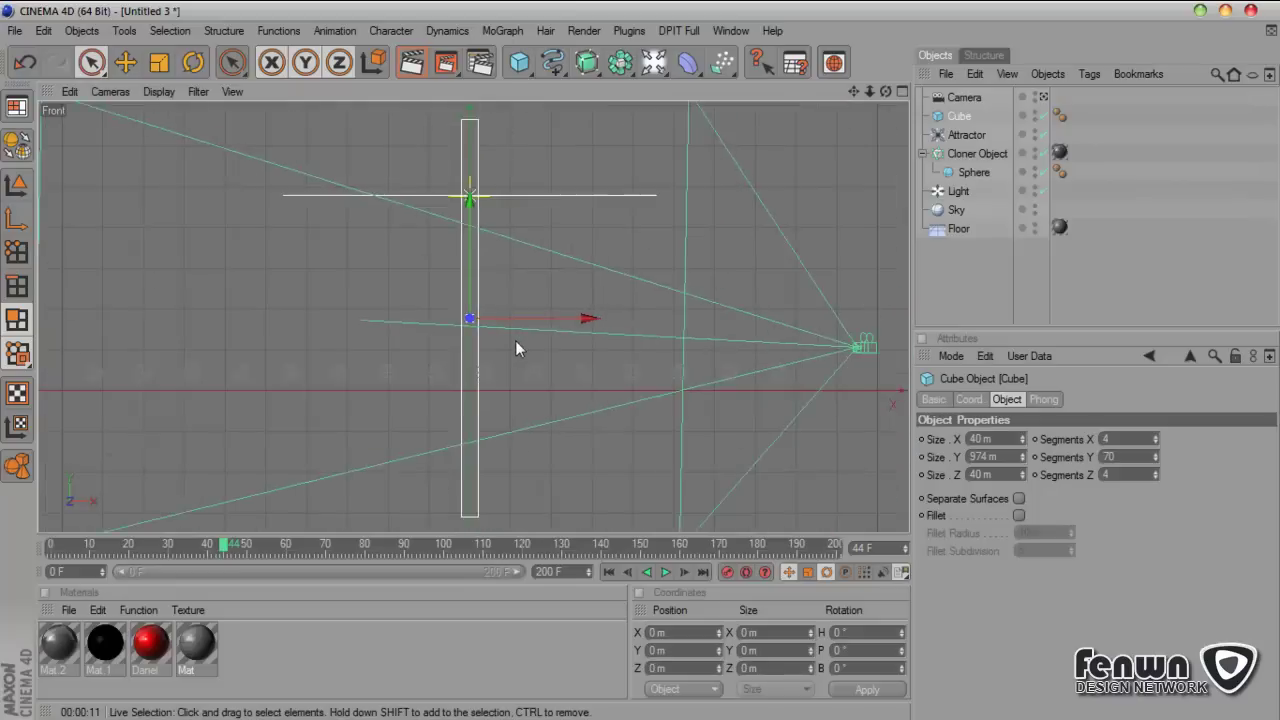
{"action": "scroll", "coordinate": [521, 338], "scroll_direction": "up", "scroll_amount": 2}
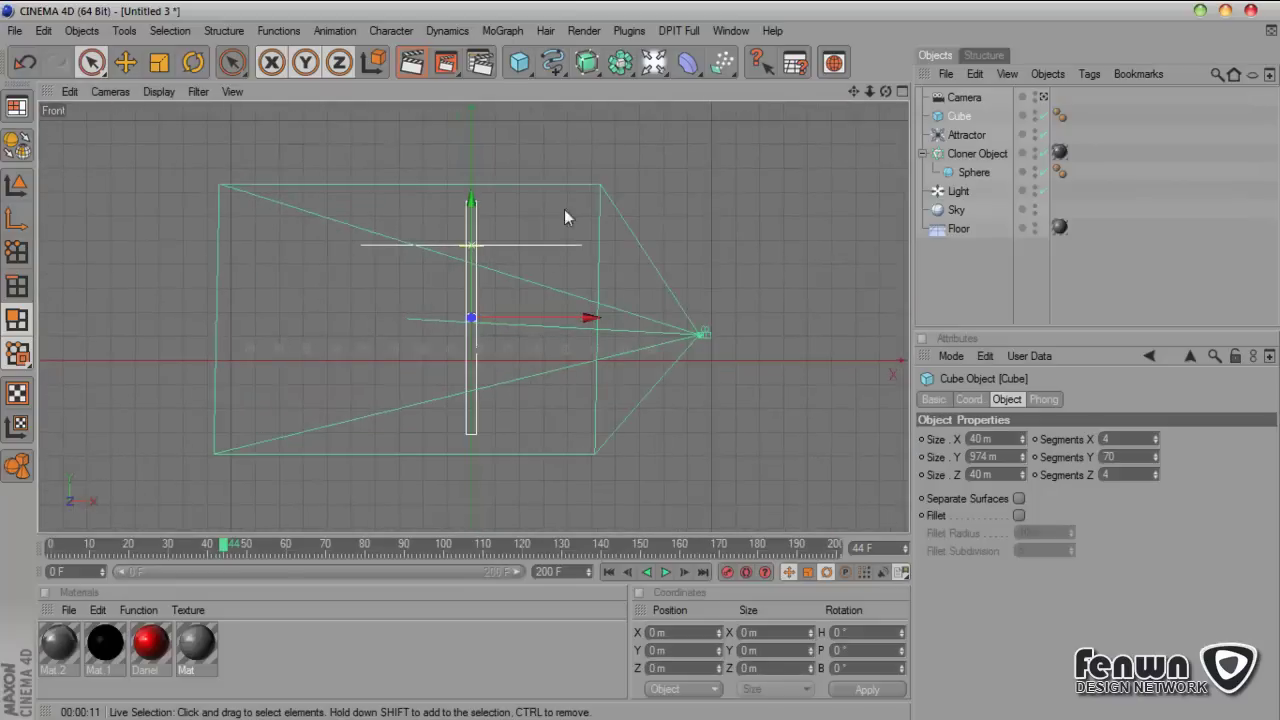
{"action": "left_click", "coordinate": [556, 65]}
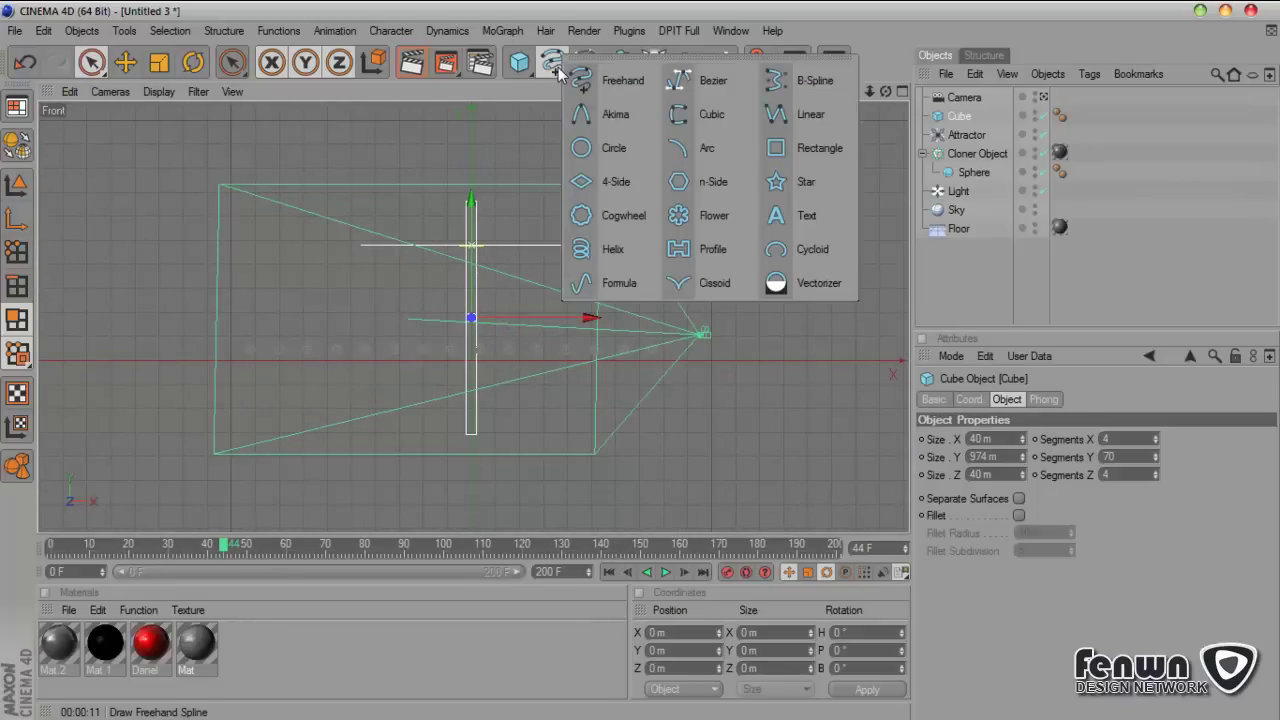
{"action": "left_click", "coordinate": [707, 148]}
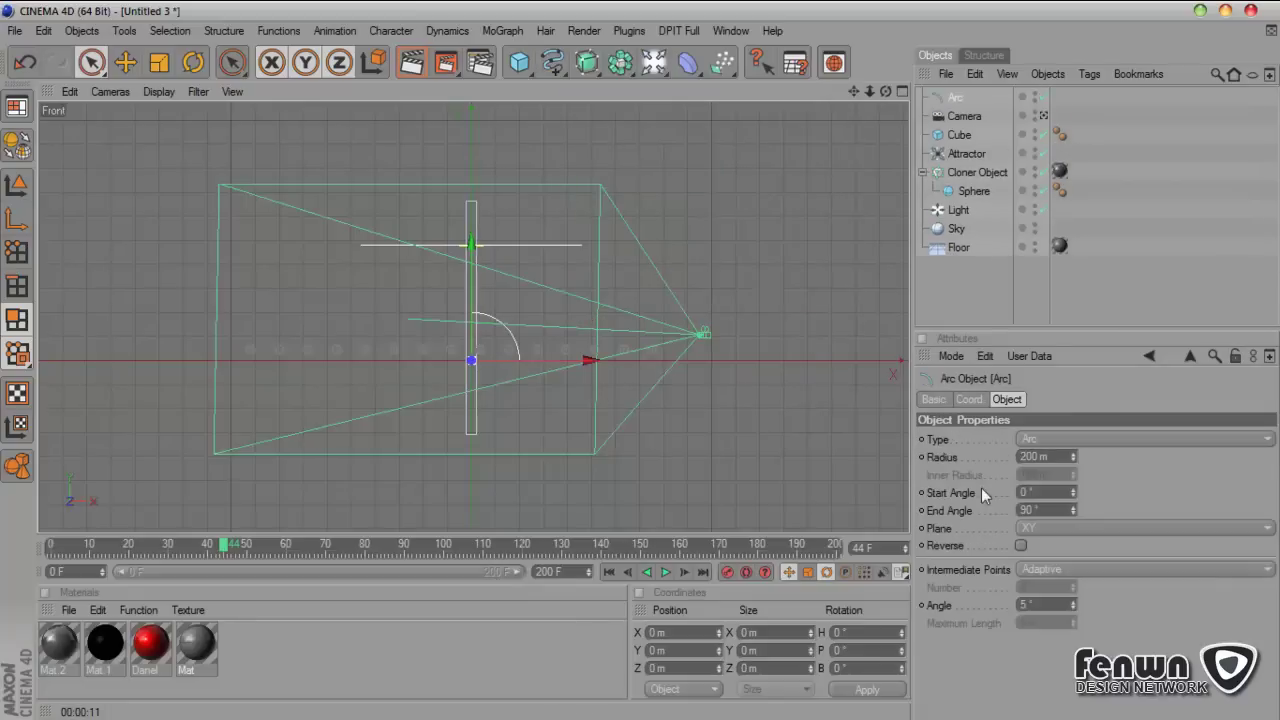
Step: Set the arc's end angle to 180° and its radius to 315 m
{"action": "mouse_move", "coordinate": [1074, 508]}
{"action": "left_mouse_down"}
{"action": "mouse_move", "coordinate": [1074, 490]}
{"action": "mouse_move", "coordinate": [1074, 516]}
{"action": "left_mouse_up"}
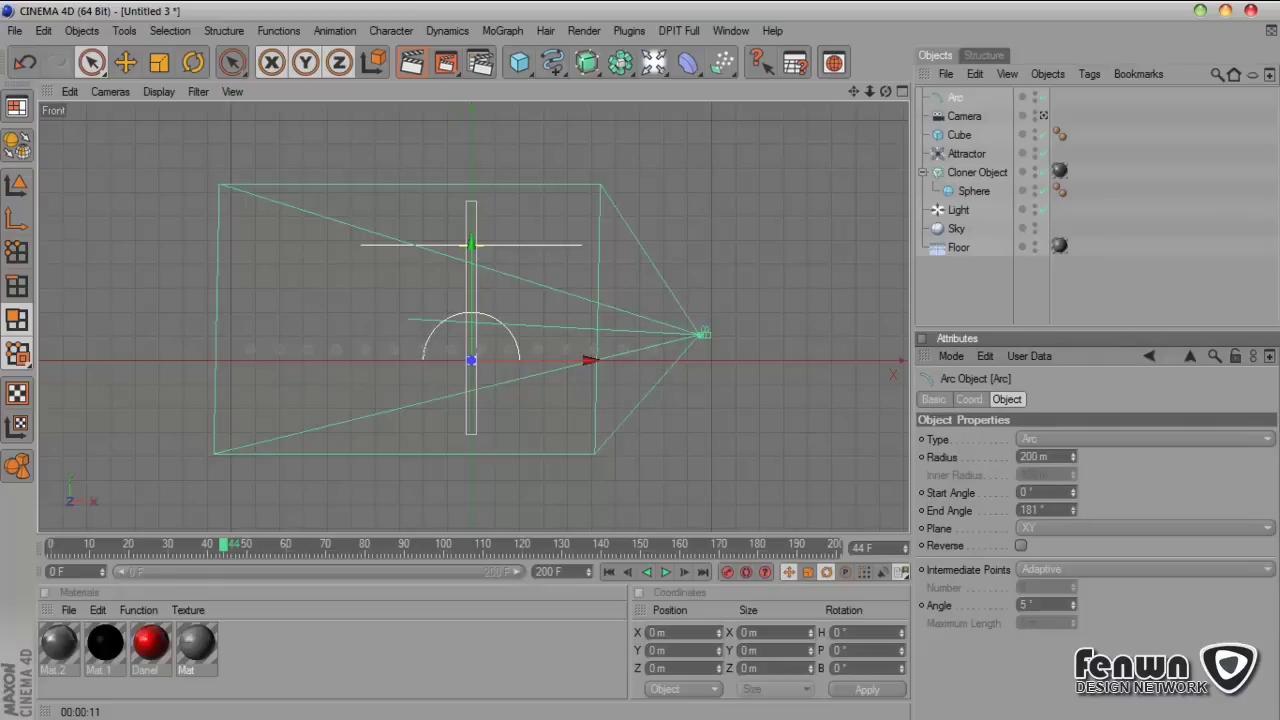
{"action": "double_click", "coordinate": [1043, 510]}
{"action": "type", "text": "1"}
{"action": "left_click_drag", "start_coordinate": [1071, 456], "coordinate": [1071, 416]}
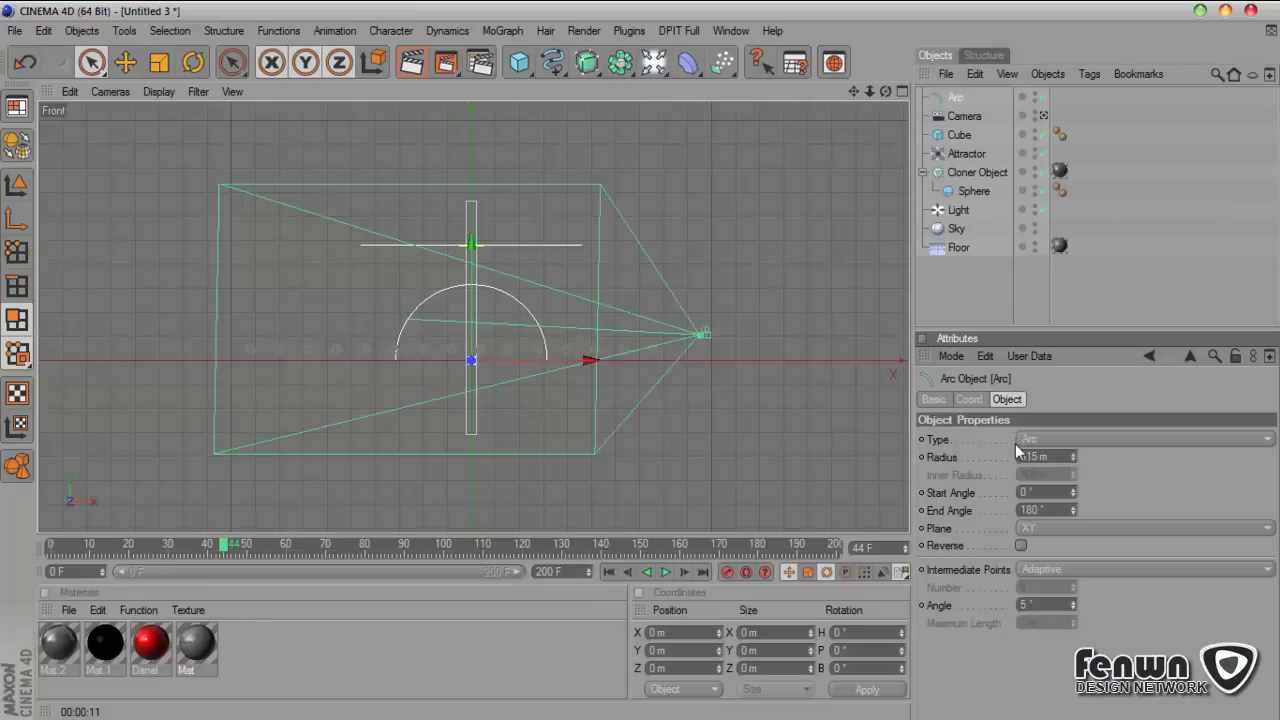
Step: Switch the arc's intermediate points to Uniform with a number of 41
{"action": "left_click", "coordinate": [1054, 573]}
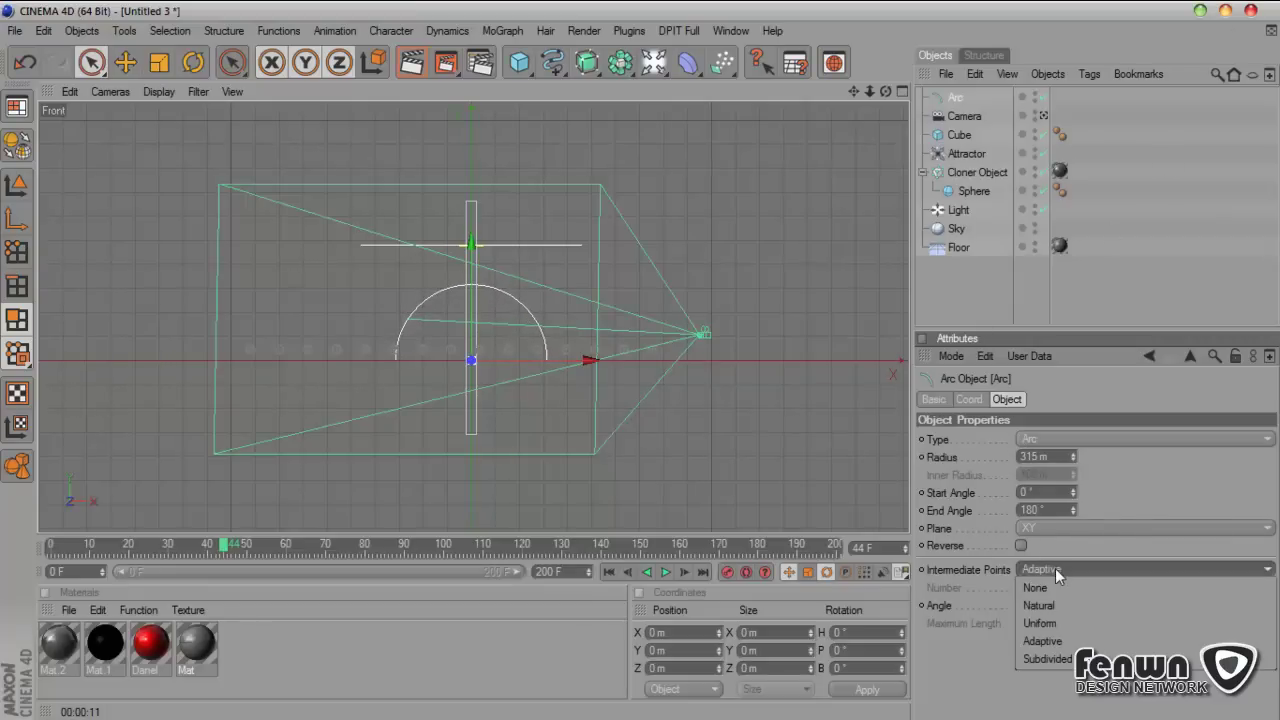
{"action": "left_click", "coordinate": [1059, 622]}
{"action": "left_click_drag", "start_coordinate": [1071, 587], "coordinate": [1071, 587]}
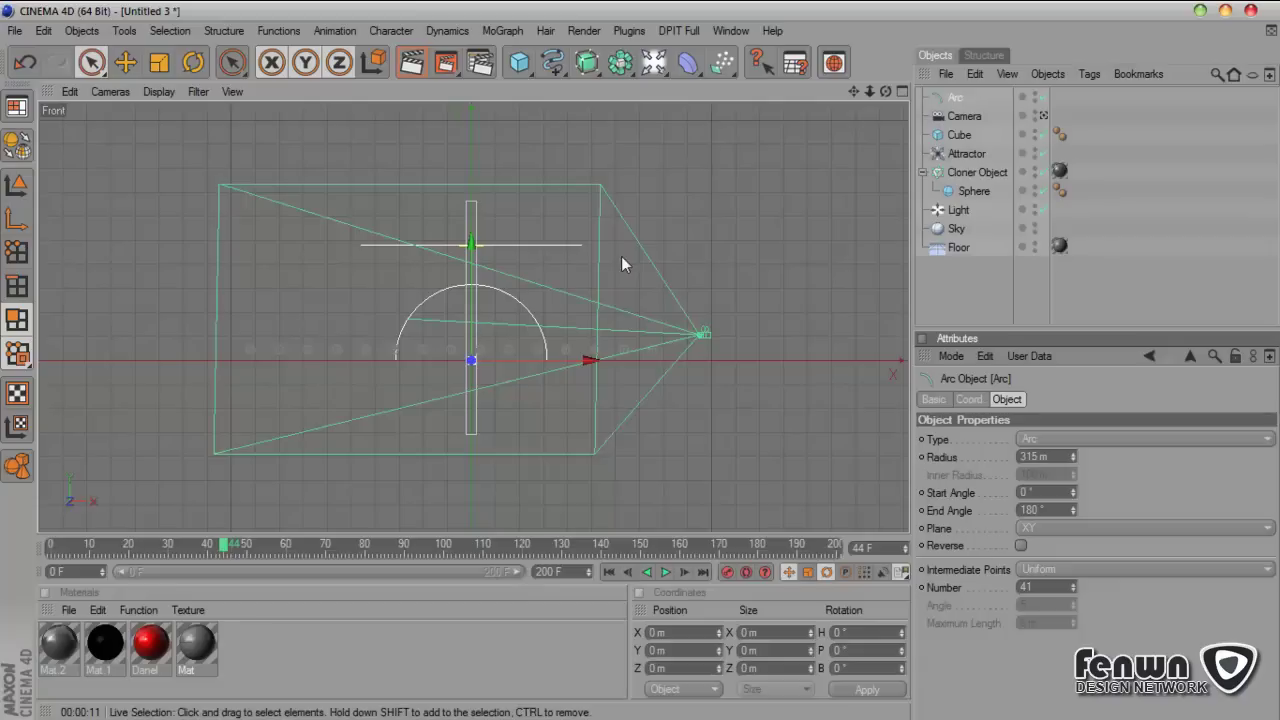
Step: Add a MoGraph Spline Wrap deformer and make it a child of the Cube
{"action": "left_click", "coordinate": [513, 35]}
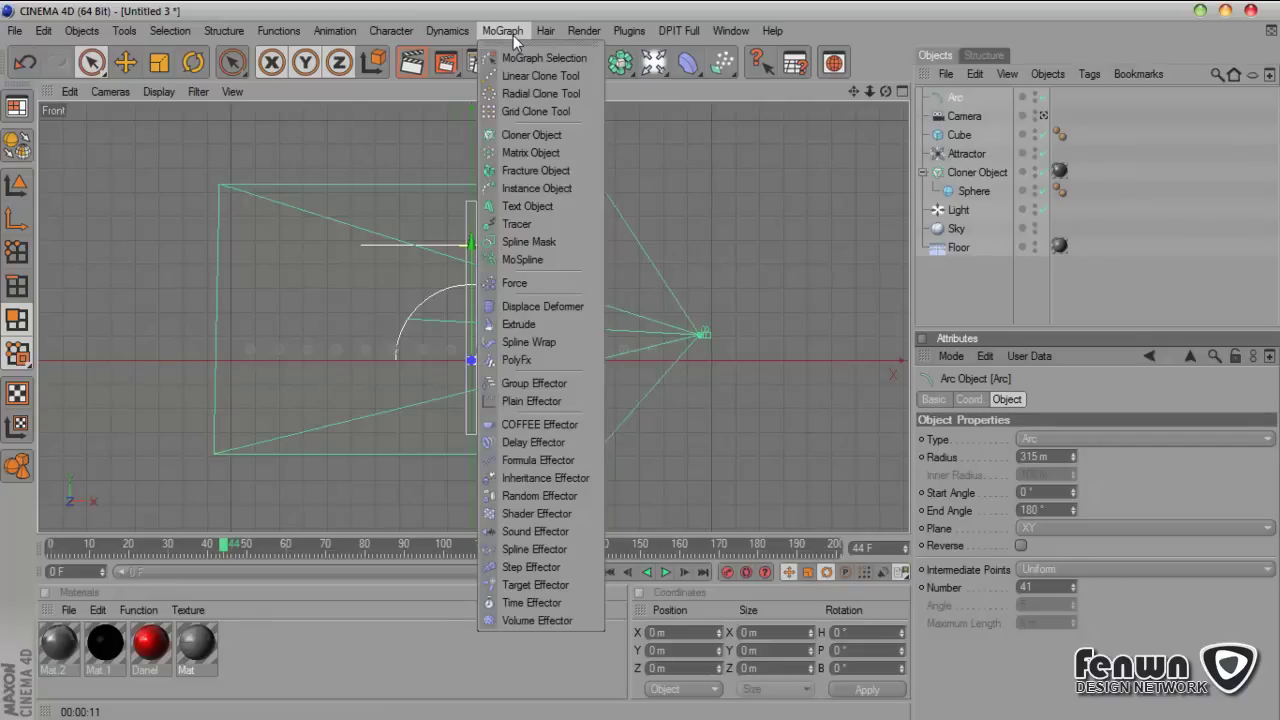
{"action": "left_click", "coordinate": [538, 347]}
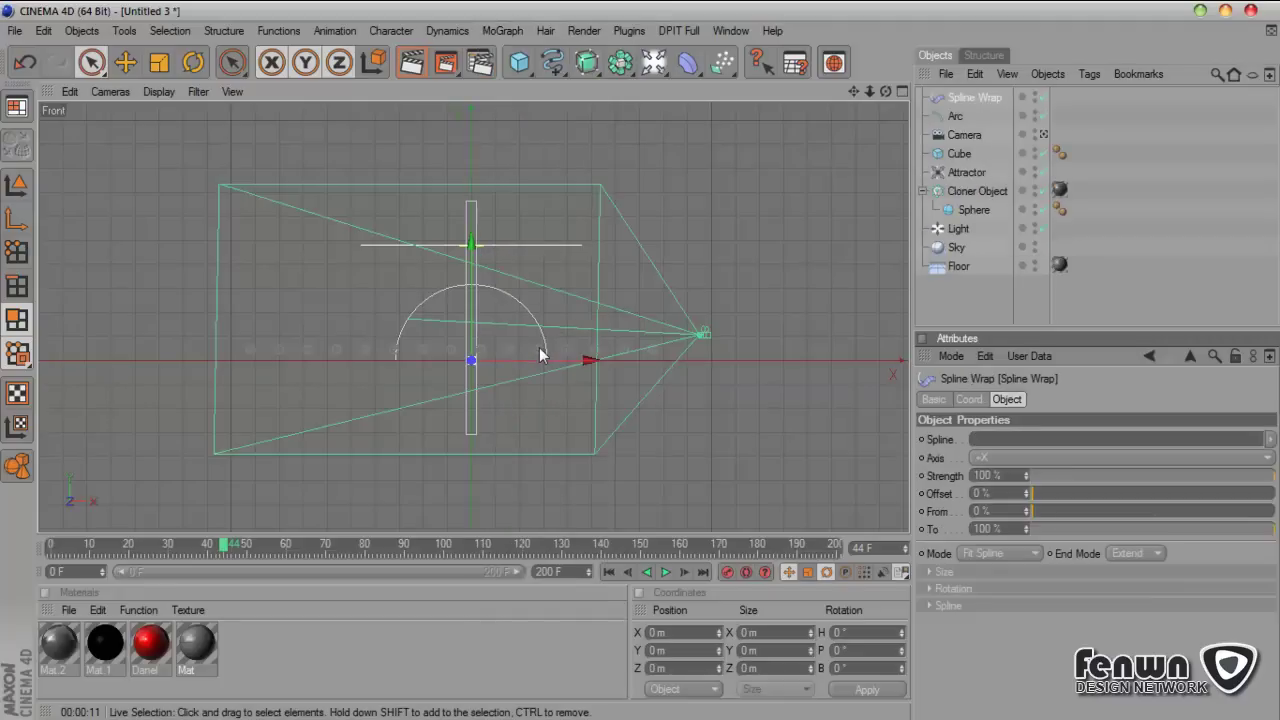
{"action": "left_click", "coordinate": [902, 92]}
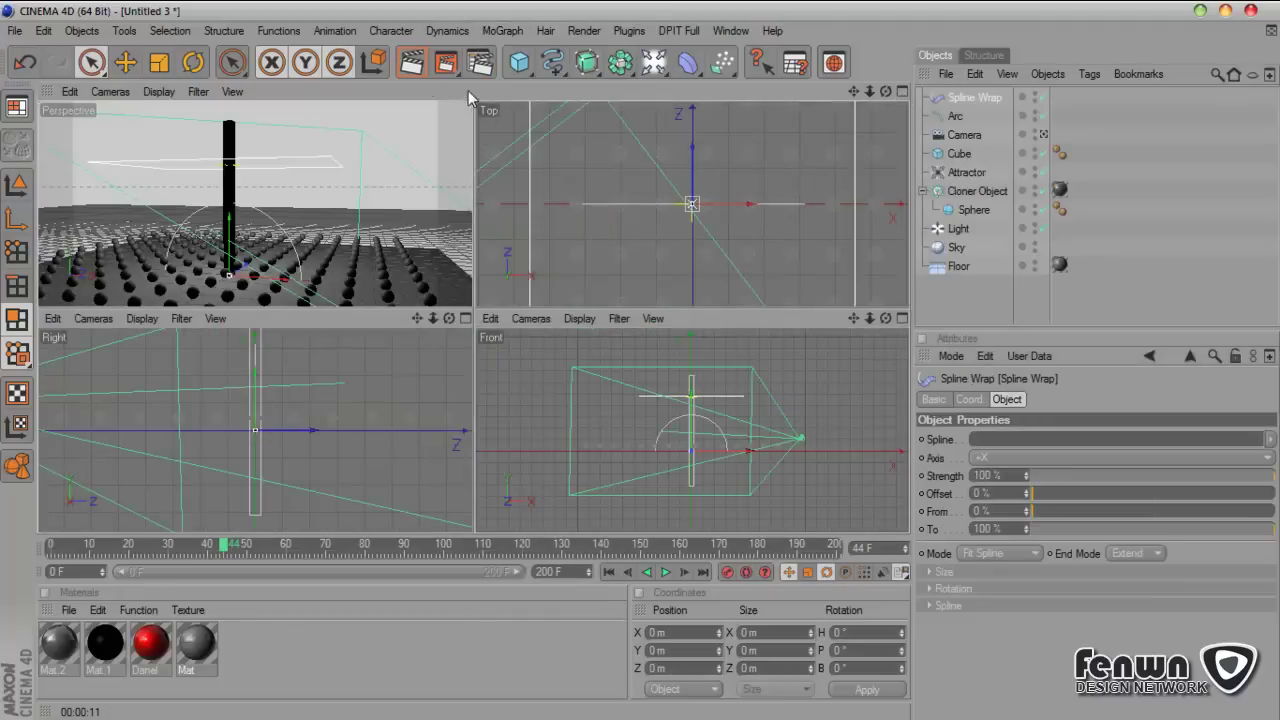
{"action": "left_click", "coordinate": [465, 91]}
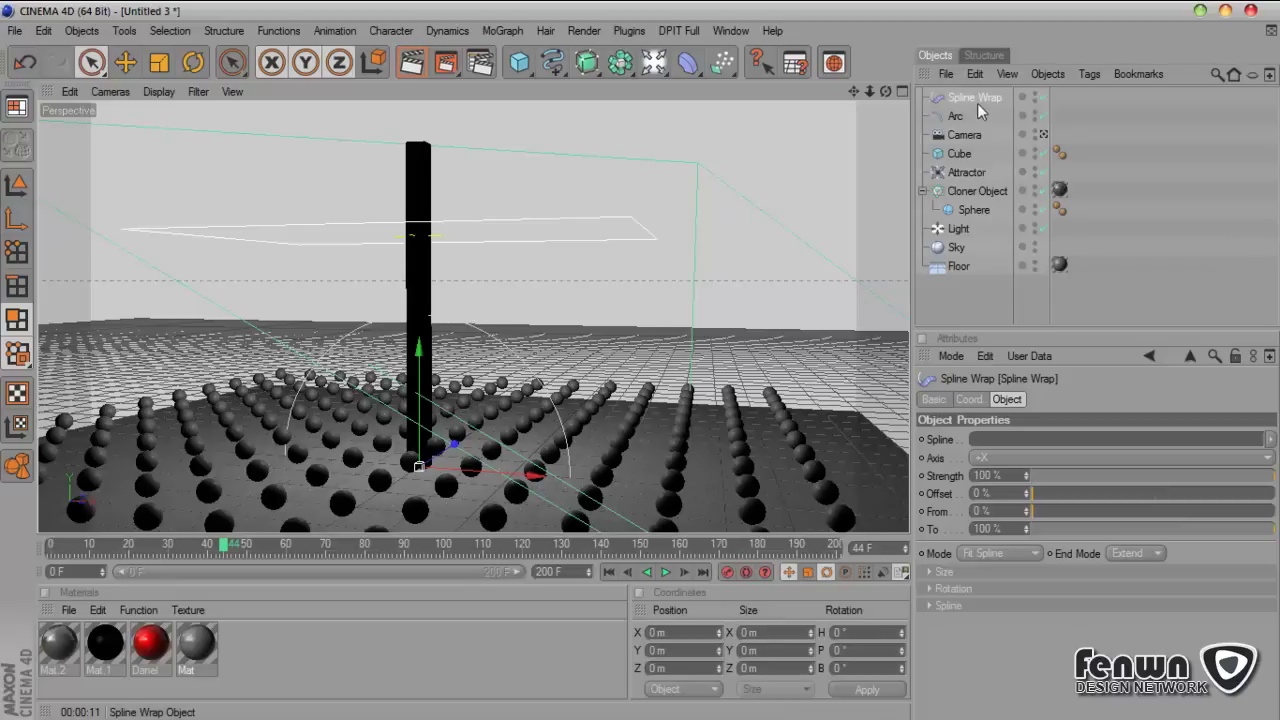
{"action": "left_click_drag", "start_coordinate": [969, 97], "coordinate": [960, 158]}
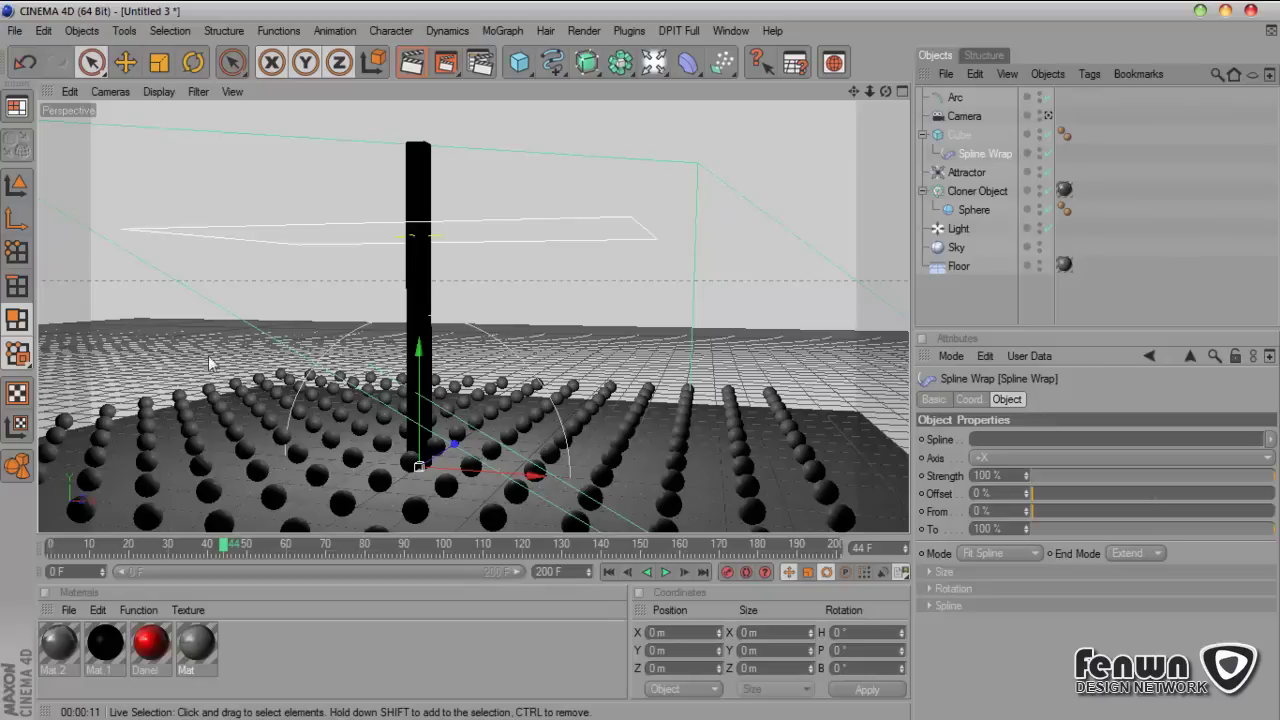
Step: Assign the Arc as the Spline Wrap's spline and set its axis to +Y
{"action": "left_click_drag", "start_coordinate": [960, 97], "coordinate": [1020, 447]}
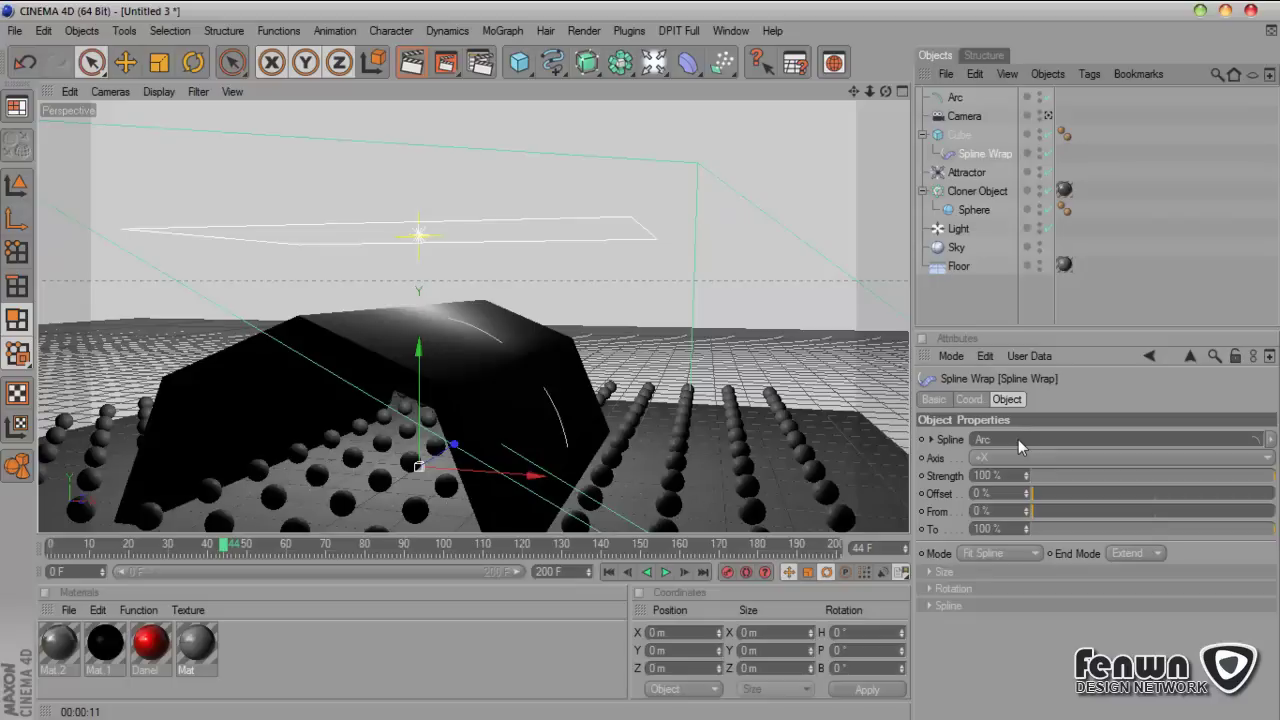
{"action": "left_click_drag", "start_coordinate": [884, 91], "coordinate": [889, 140]}
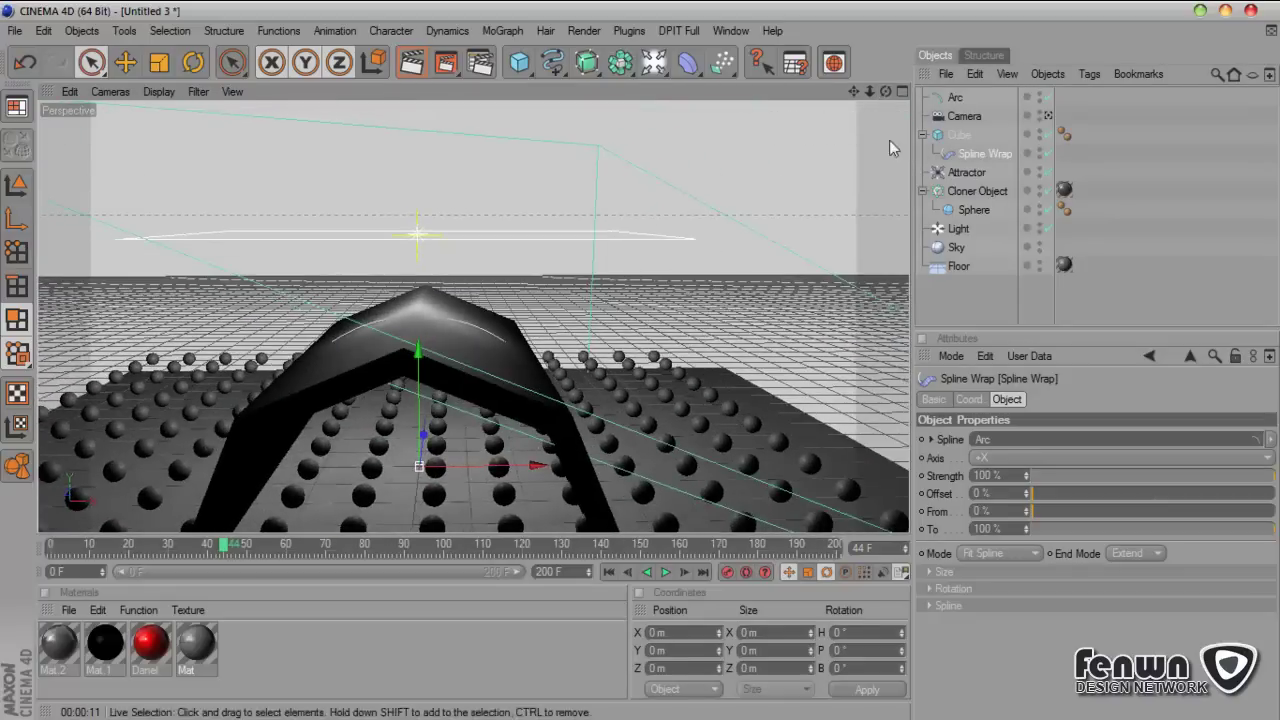
{"action": "left_click", "coordinate": [1022, 458]}
{"action": "left_click", "coordinate": [1014, 494]}
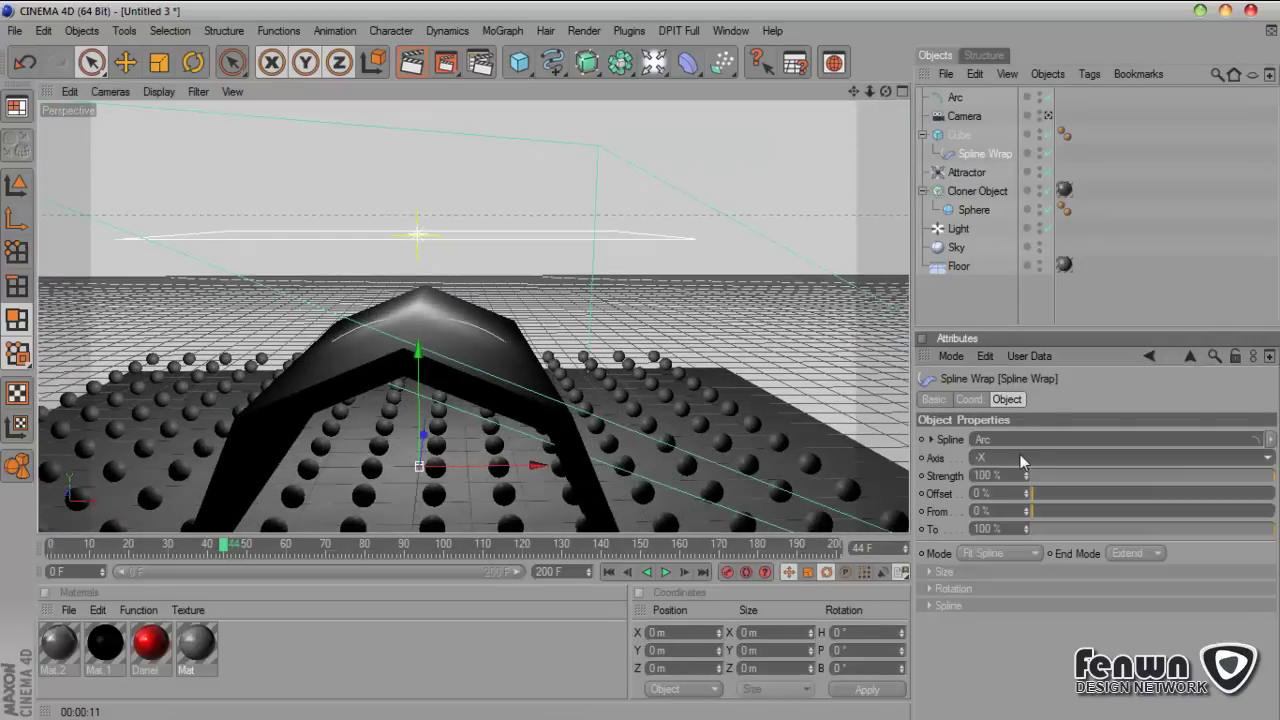
{"action": "left_click", "coordinate": [1020, 458]}
{"action": "left_click", "coordinate": [1014, 494]}
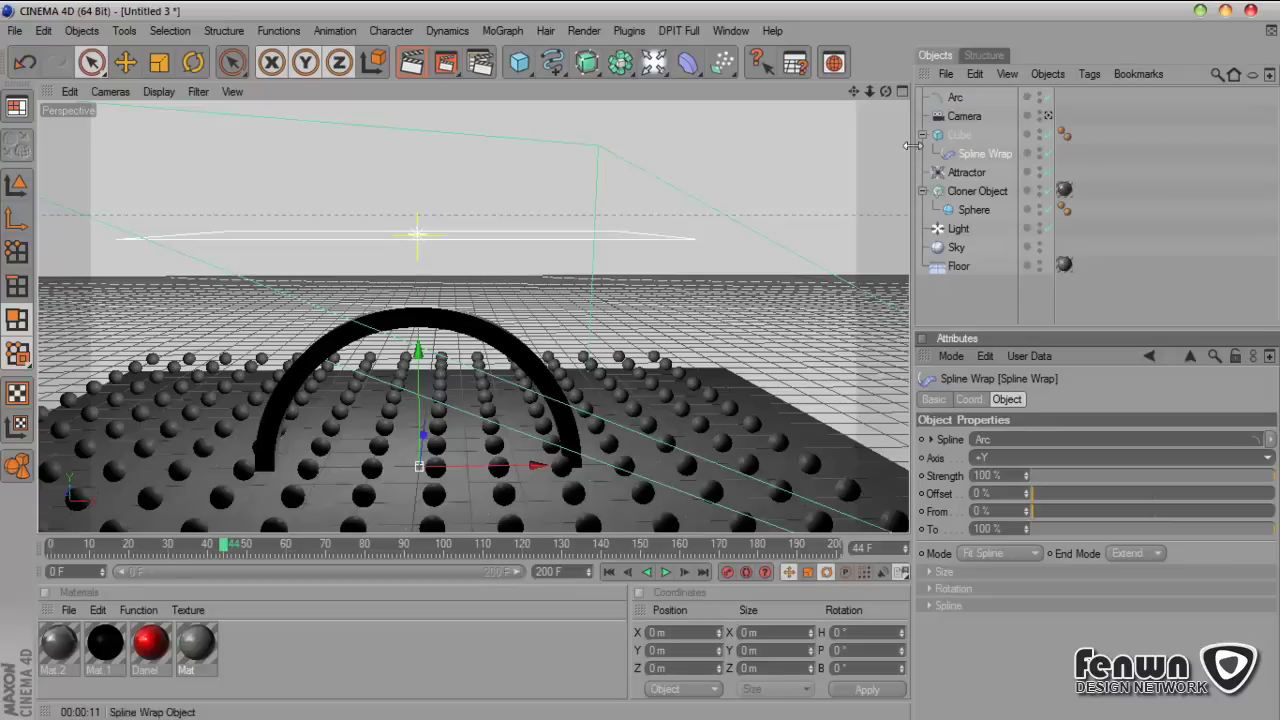
Step: Raise the Arc spline along Y so the bent cube floats above the sphere grid, with its ends near the Attractor's height
{"action": "left_click_drag", "start_coordinate": [886, 92], "coordinate": [780, 106]}
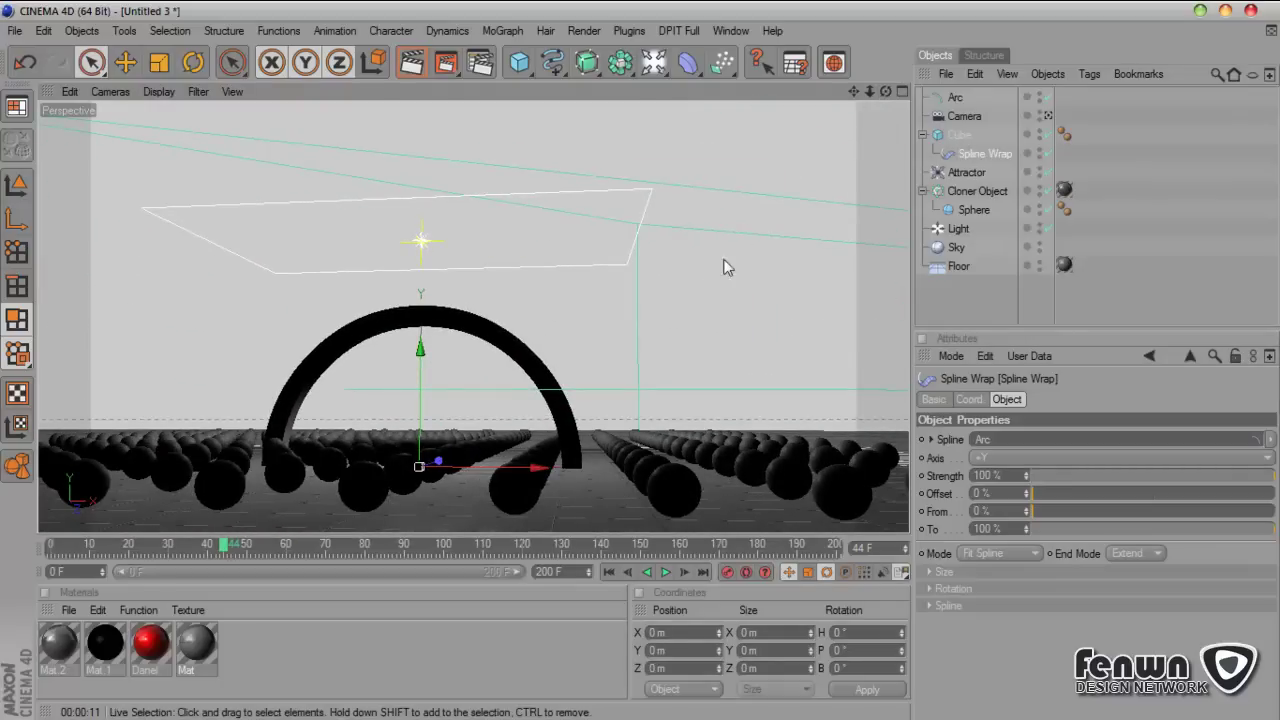
{"action": "left_click", "coordinate": [950, 135]}
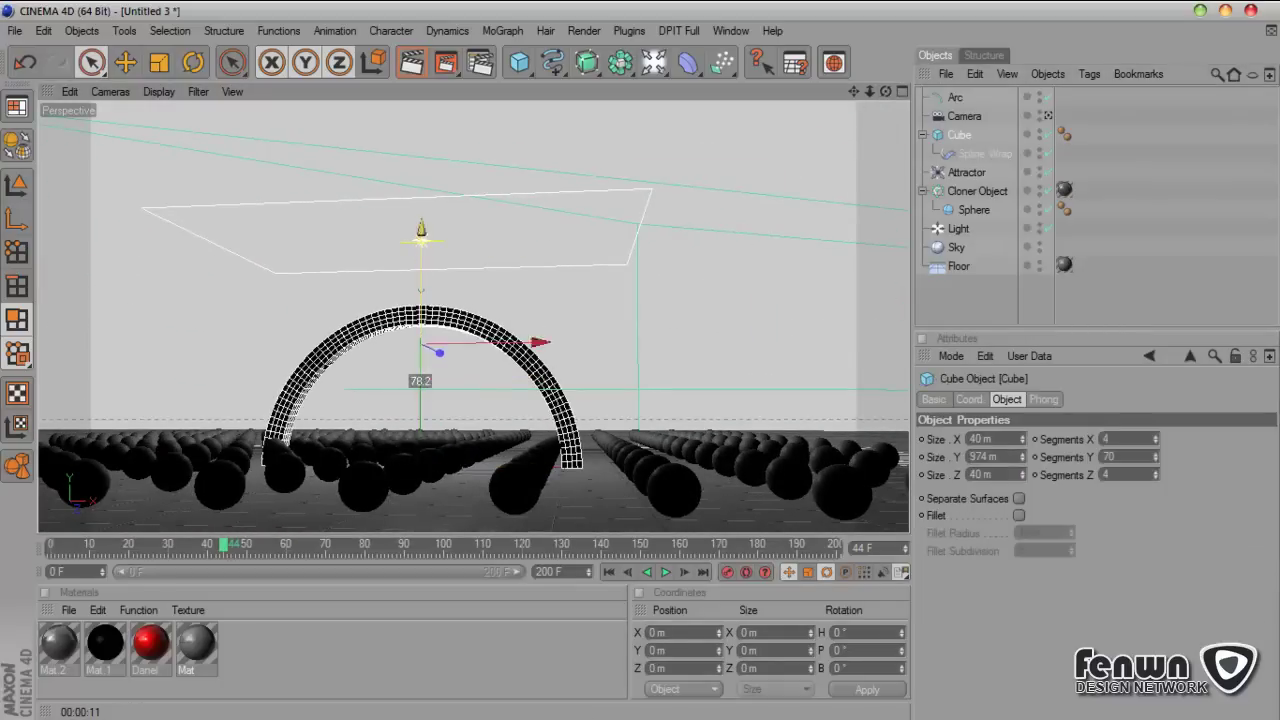
{"action": "left_click", "coordinate": [985, 153]}
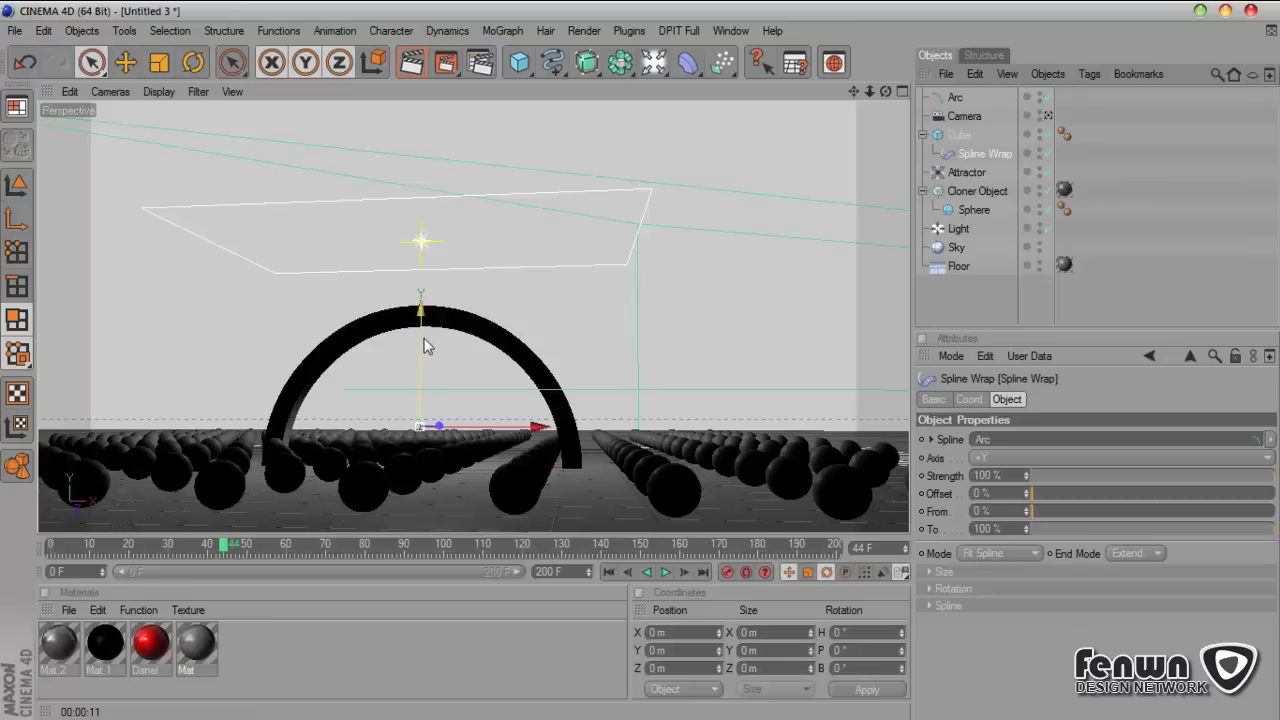
{"action": "left_click", "coordinate": [955, 99]}
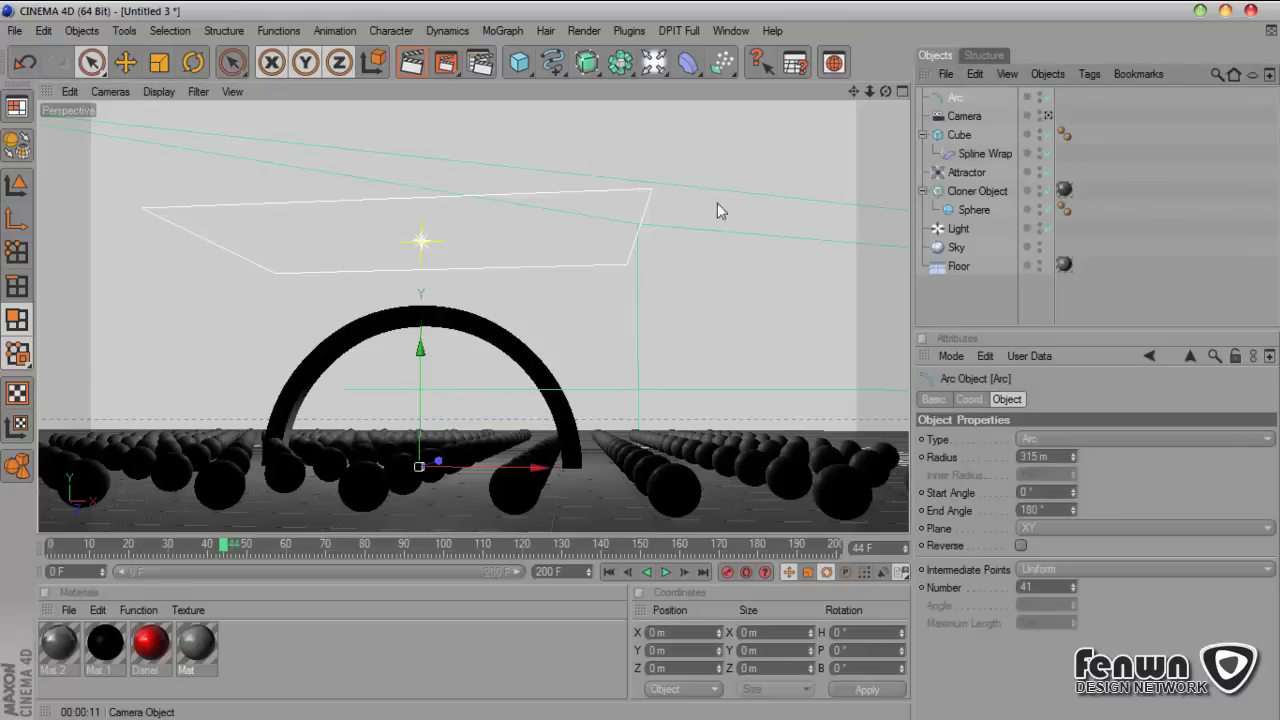
{"action": "mouse_move", "coordinate": [421, 376]}
{"action": "left_mouse_down"}
{"action": "mouse_move", "coordinate": [421, 153]}
{"action": "mouse_move", "coordinate": [422, 393]}
{"action": "left_mouse_up"}
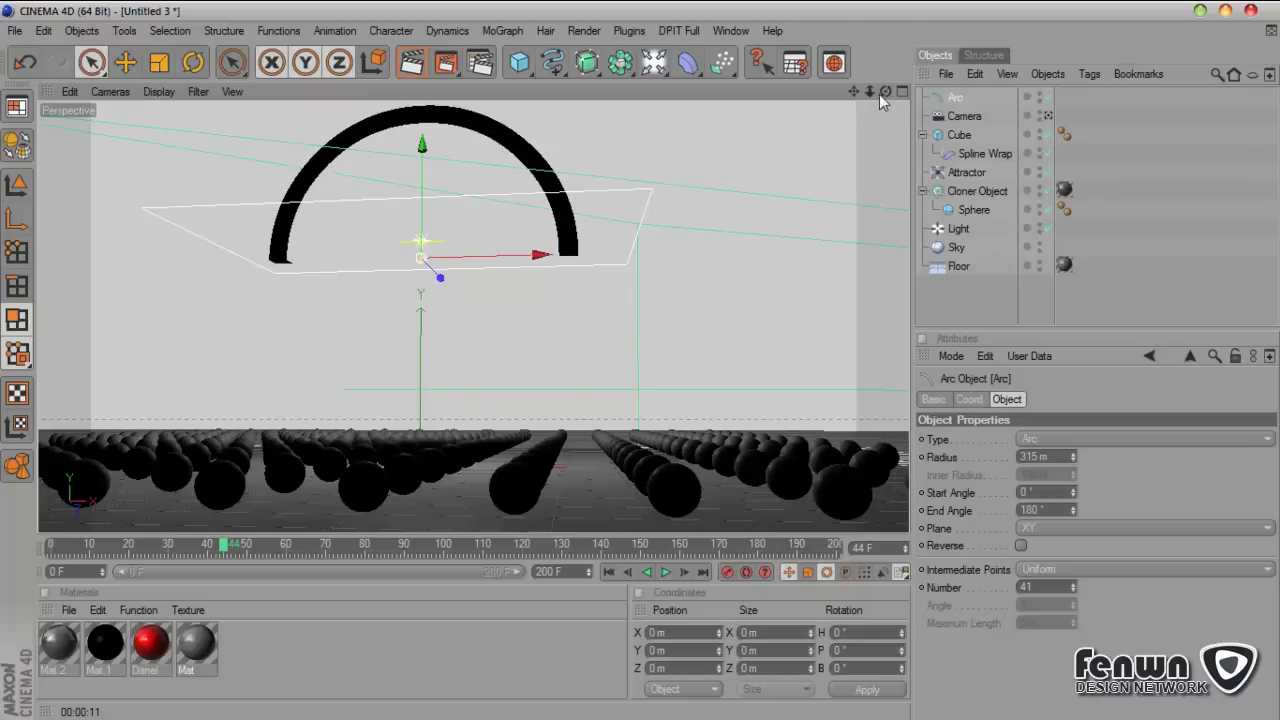
Step: Apply the red Danel material to the Cube and render the perspective view to check the arch
{"action": "mouse_move", "coordinate": [885, 91]}
{"action": "left_mouse_down"}
{"action": "mouse_move", "coordinate": [880, 135]}
{"action": "mouse_move", "coordinate": [871, 101]}
{"action": "left_mouse_up"}
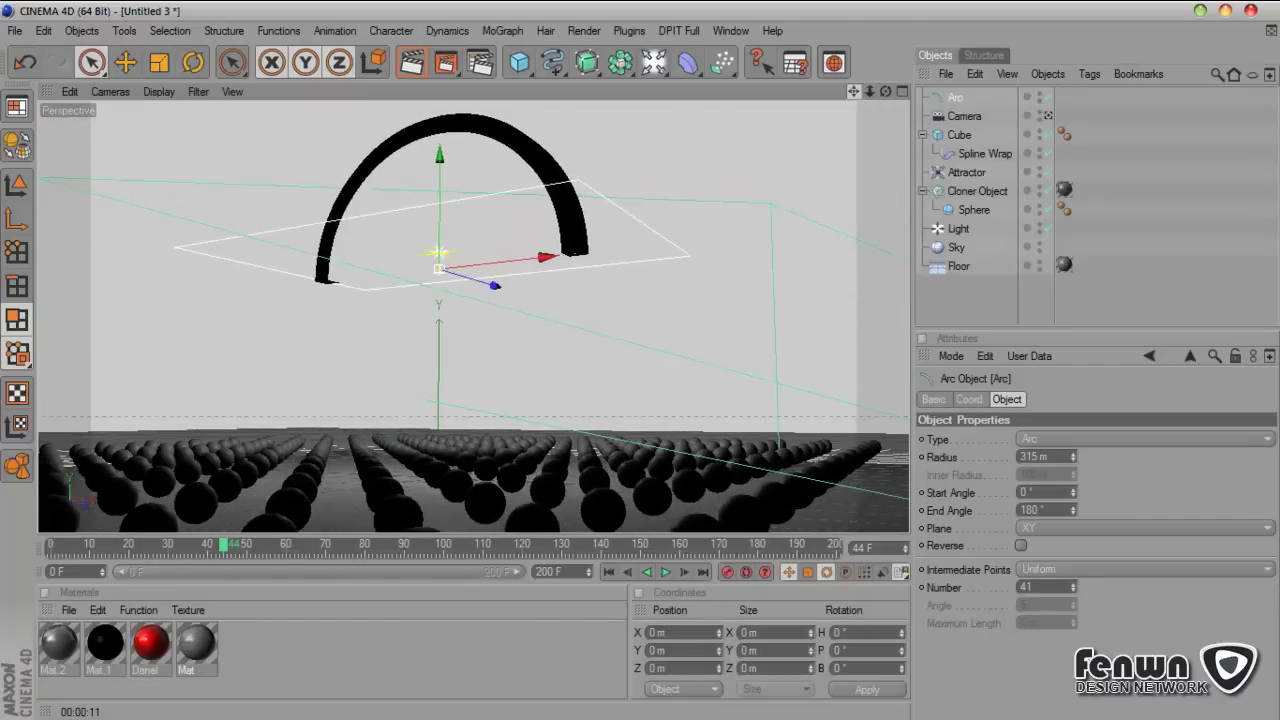
{"action": "left_click", "coordinate": [151, 646]}
{"action": "left_click_drag", "start_coordinate": [151, 646], "coordinate": [960, 143]}
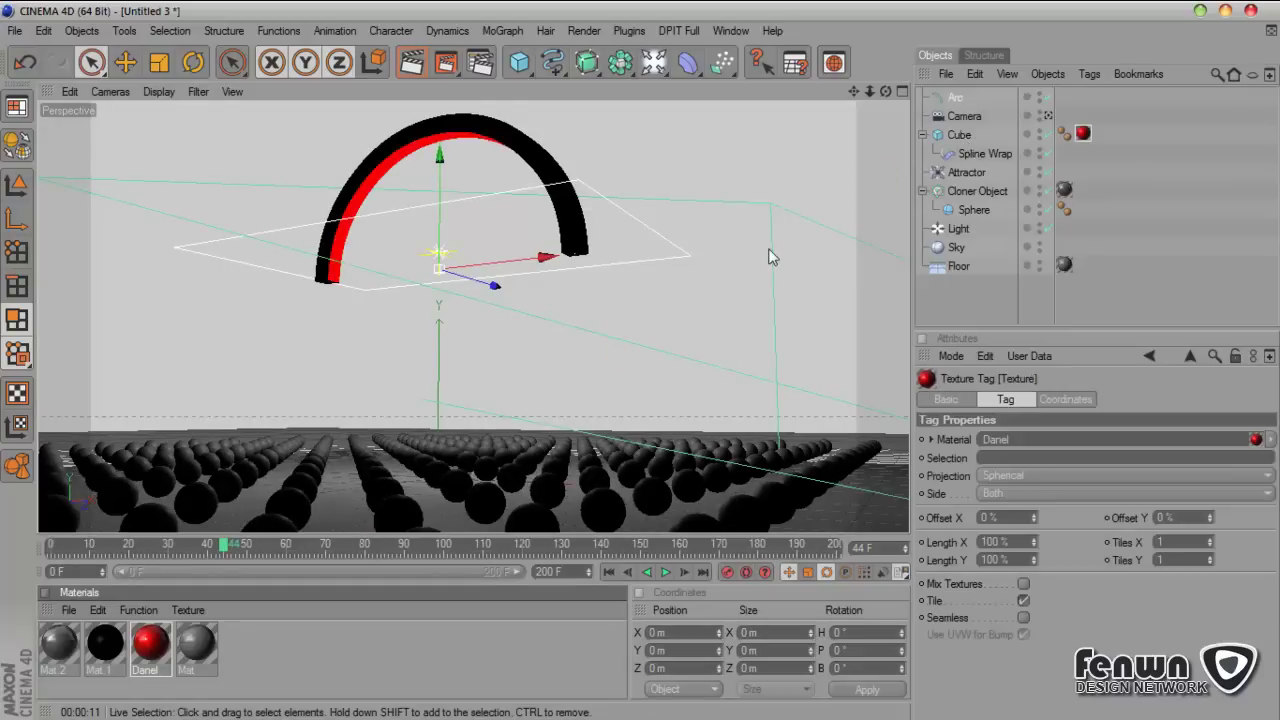
{"action": "left_click", "coordinate": [411, 62]}
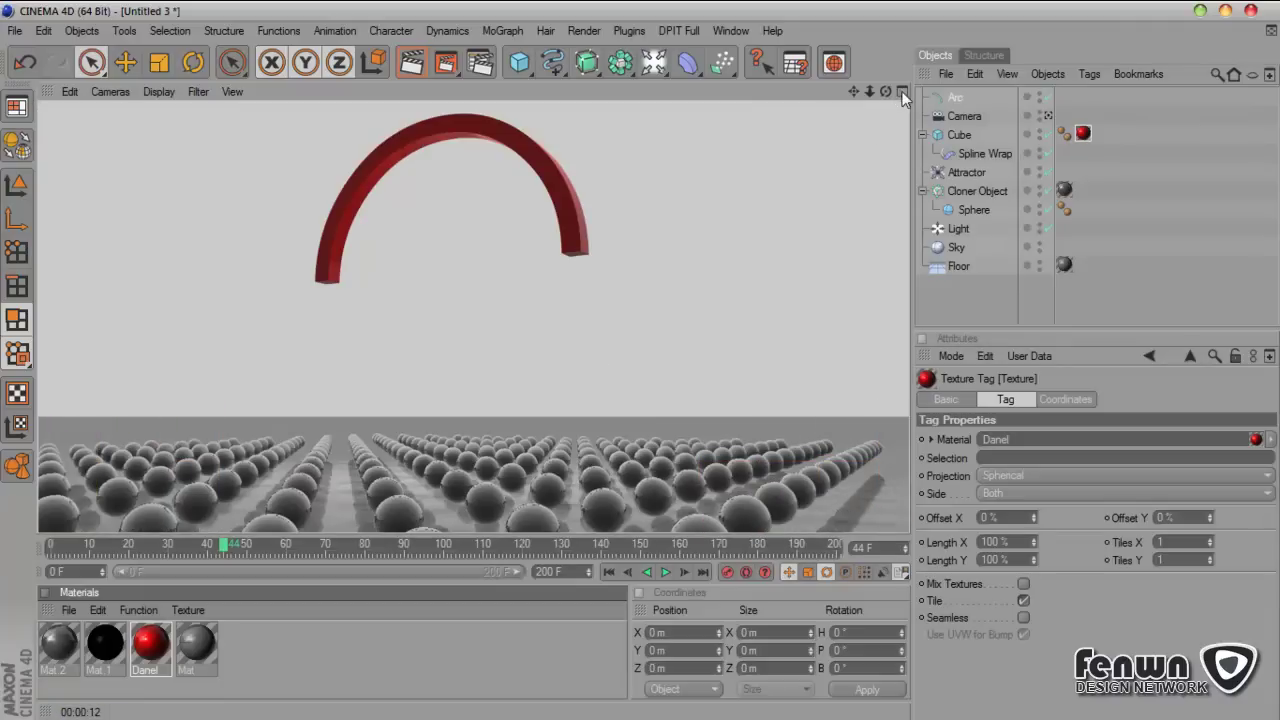
Step: Move the Attractor along positive X in the Top view to the right end of the arch
{"action": "left_click", "coordinate": [966, 172]}
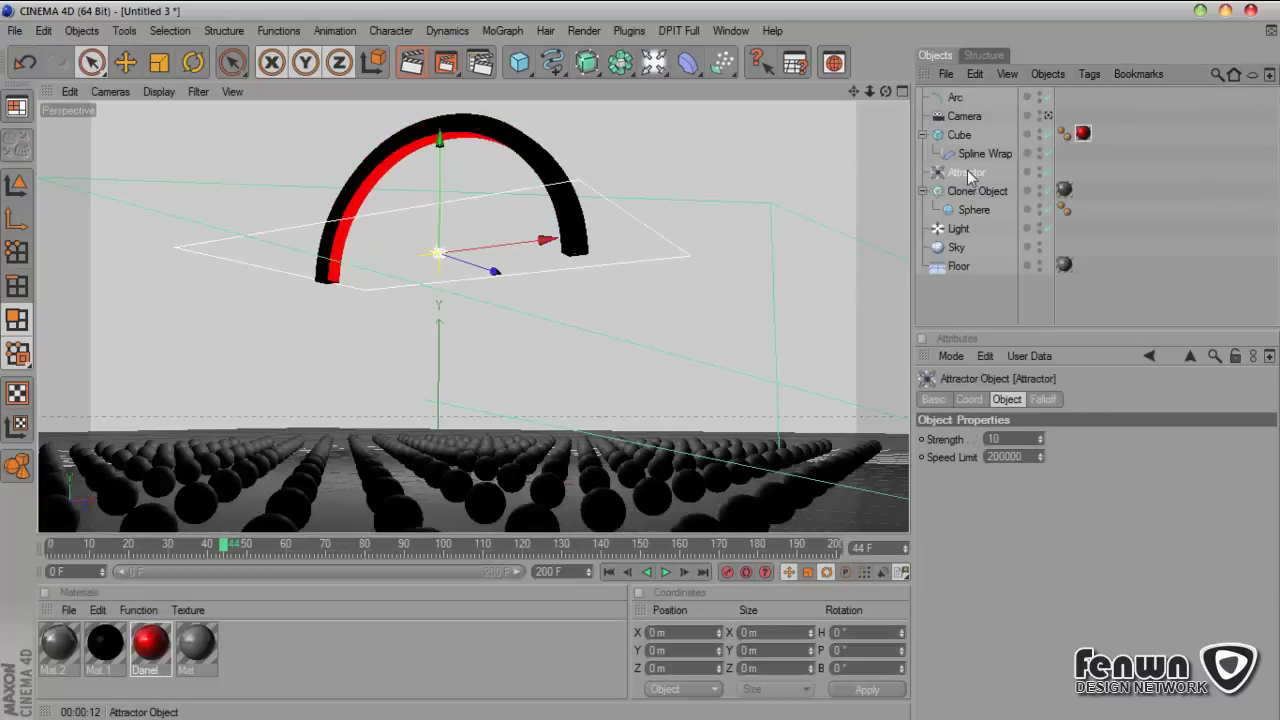
{"action": "left_click", "coordinate": [905, 93]}
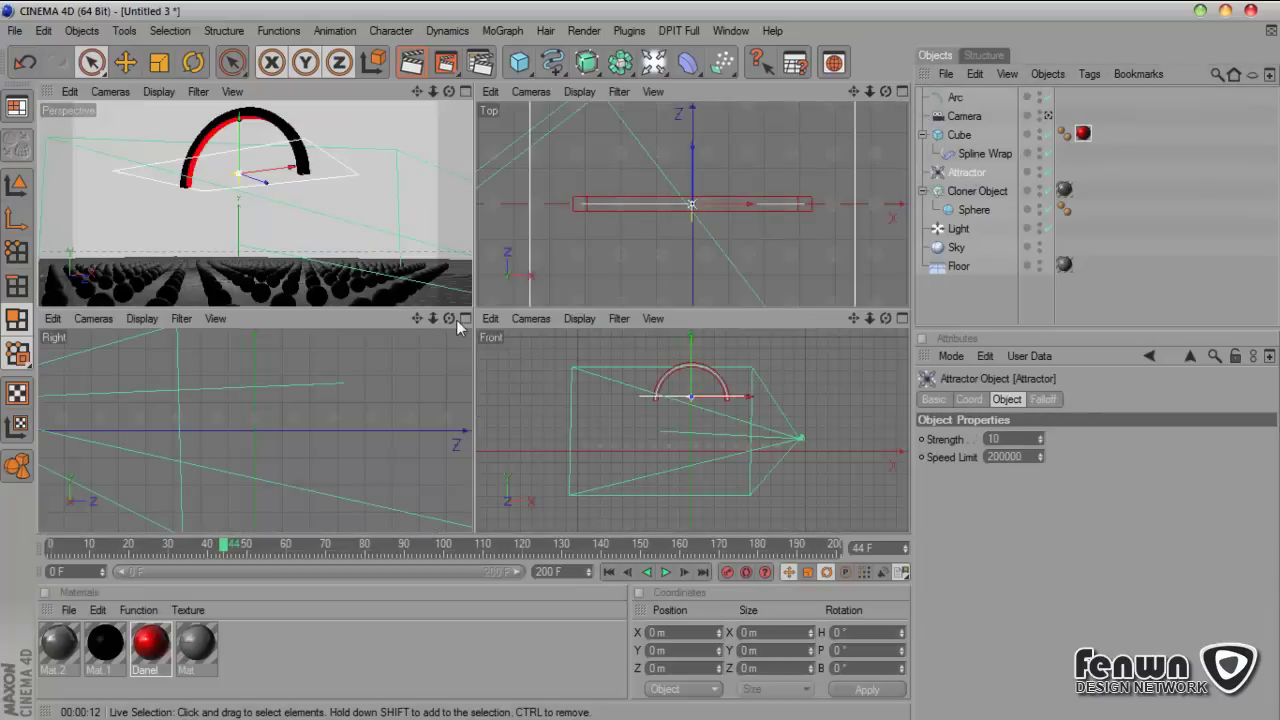
{"action": "left_click", "coordinate": [902, 91]}
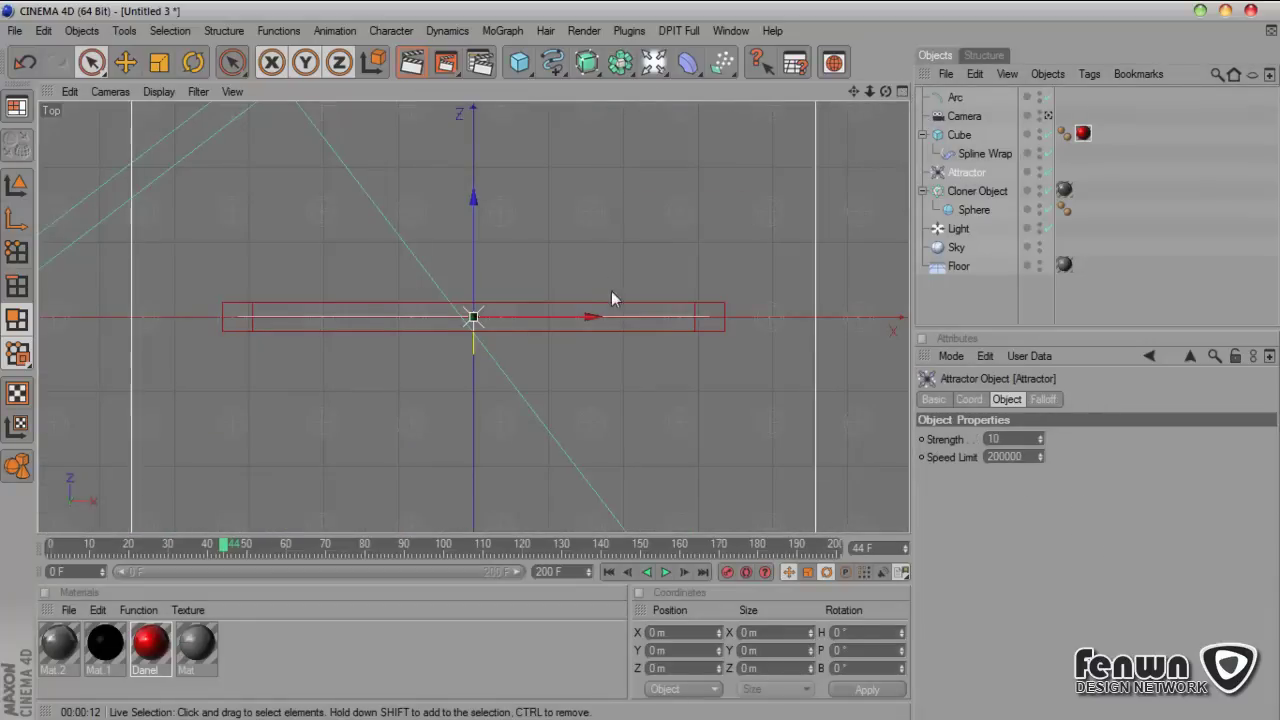
{"action": "scroll", "coordinate": [614, 293], "scroll_direction": "down", "scroll_amount": 2}
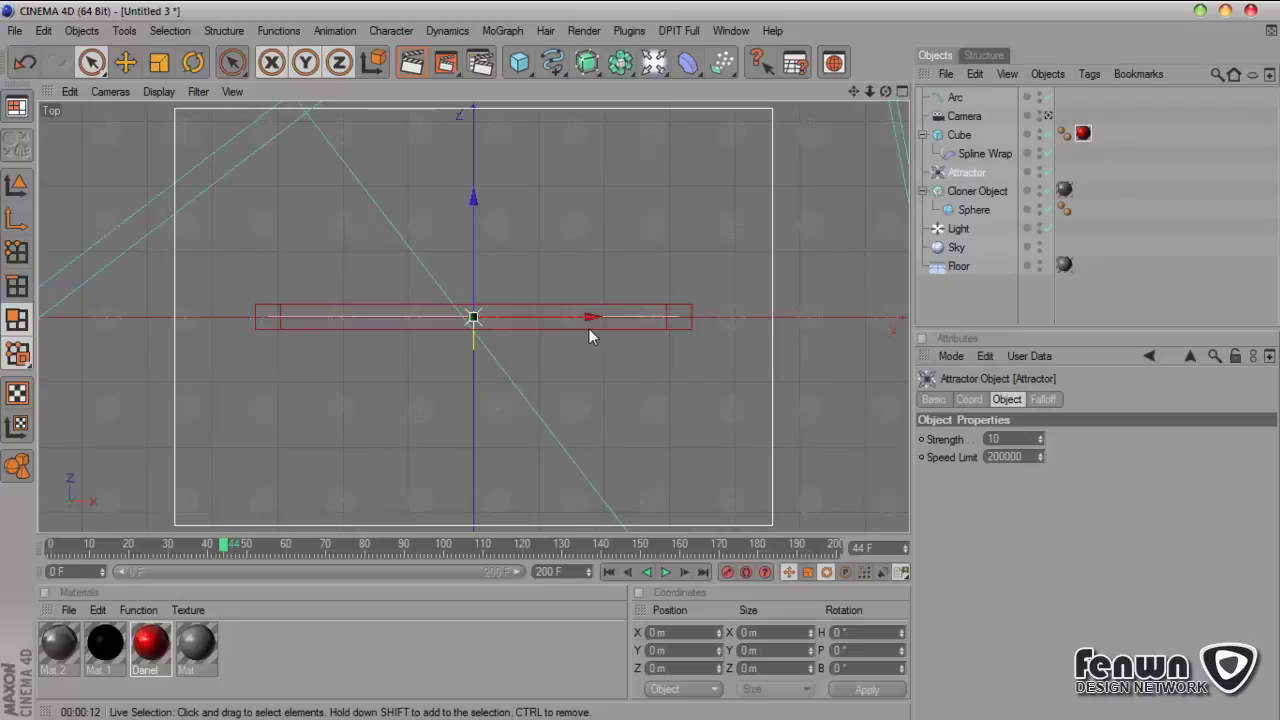
{"action": "left_click_drag", "start_coordinate": [593, 317], "coordinate": [801, 317]}
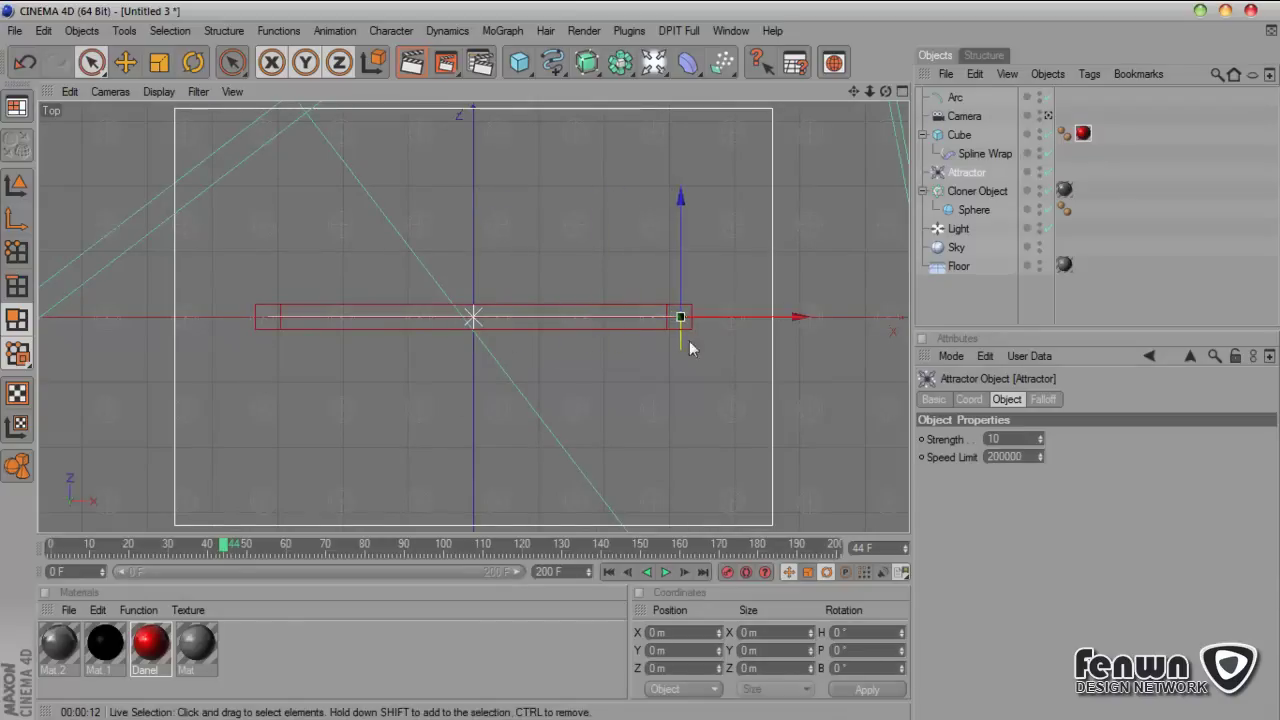
Step: Rename the Attractor as R-Attractor
{"action": "double_click", "coordinate": [966, 172]}
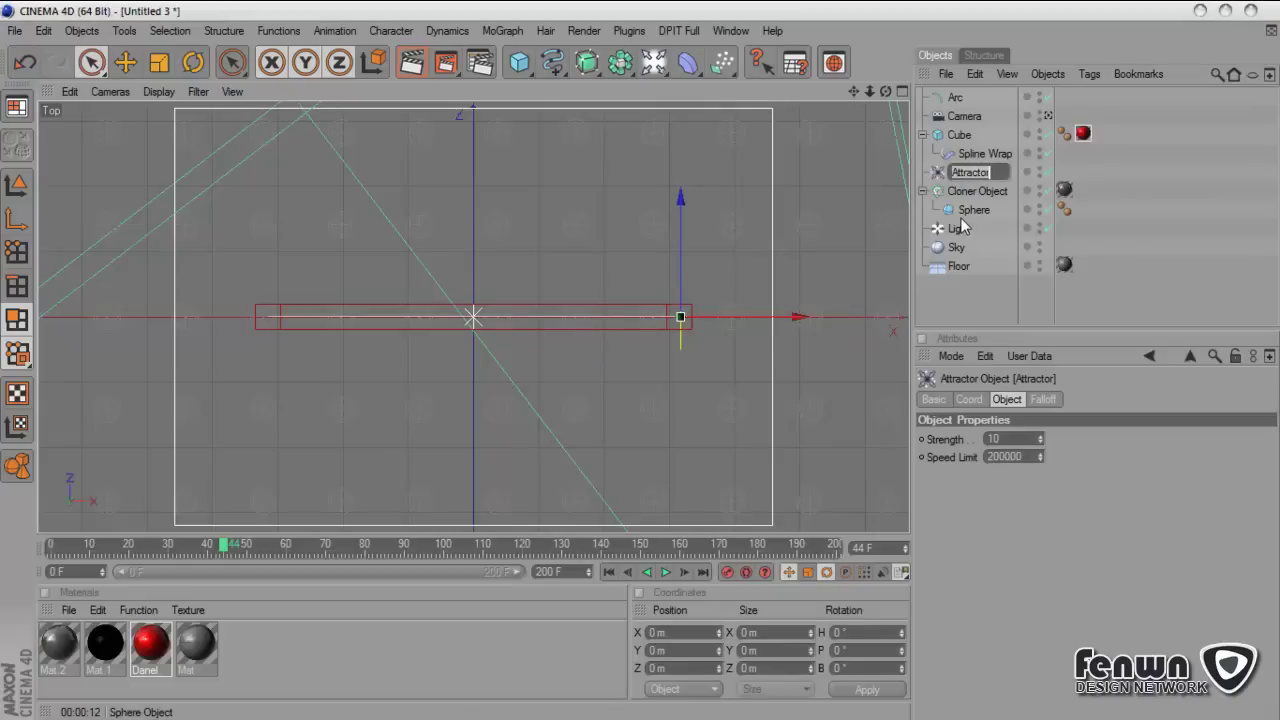
{"action": "key", "text": "ctrl+a"}
{"action": "type", "text": "R-"}
{"action": "key", "text": "Return"}
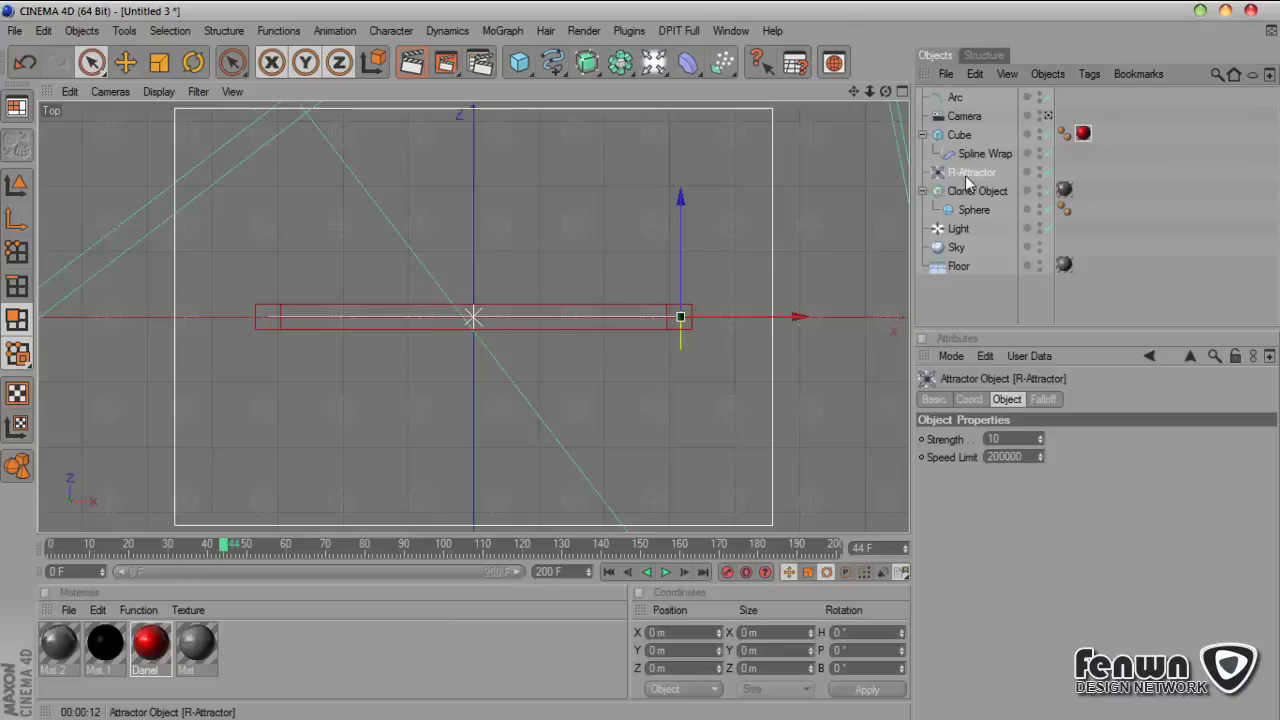
Step: Duplicate R-Attractor and name the copy L-Attractor.1
{"action": "left_click_drag", "start_coordinate": [968, 185], "coordinate": [966, 194], "text": "ctrl"}
{"action": "double_click", "coordinate": [958, 191]}
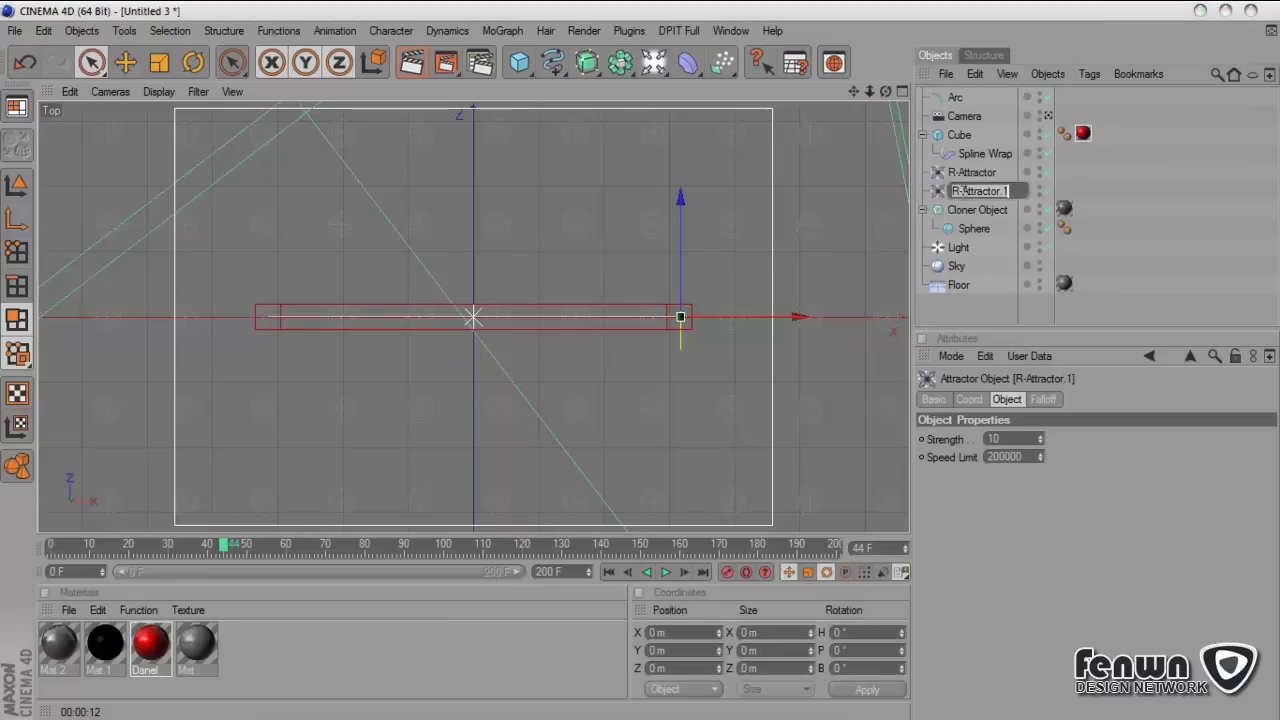
{"action": "key", "text": "BackSpace"}
{"action": "type", "text": "L"}
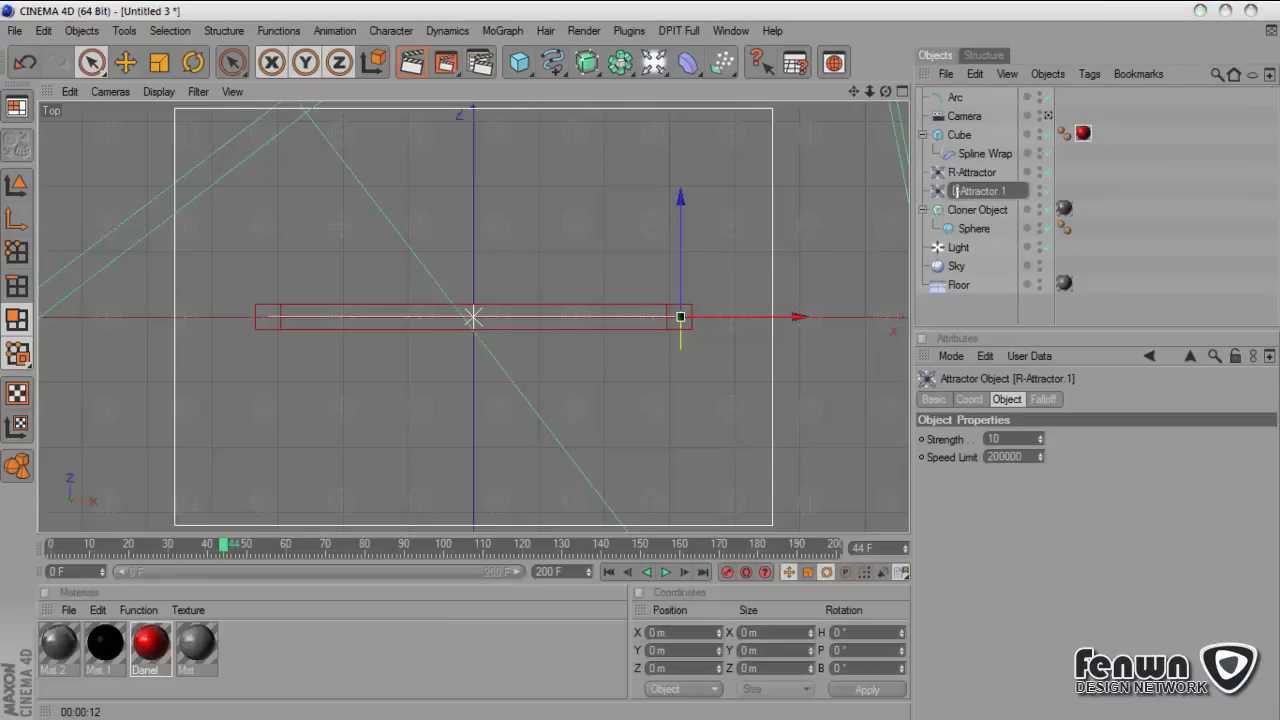
{"action": "key", "text": "Return"}
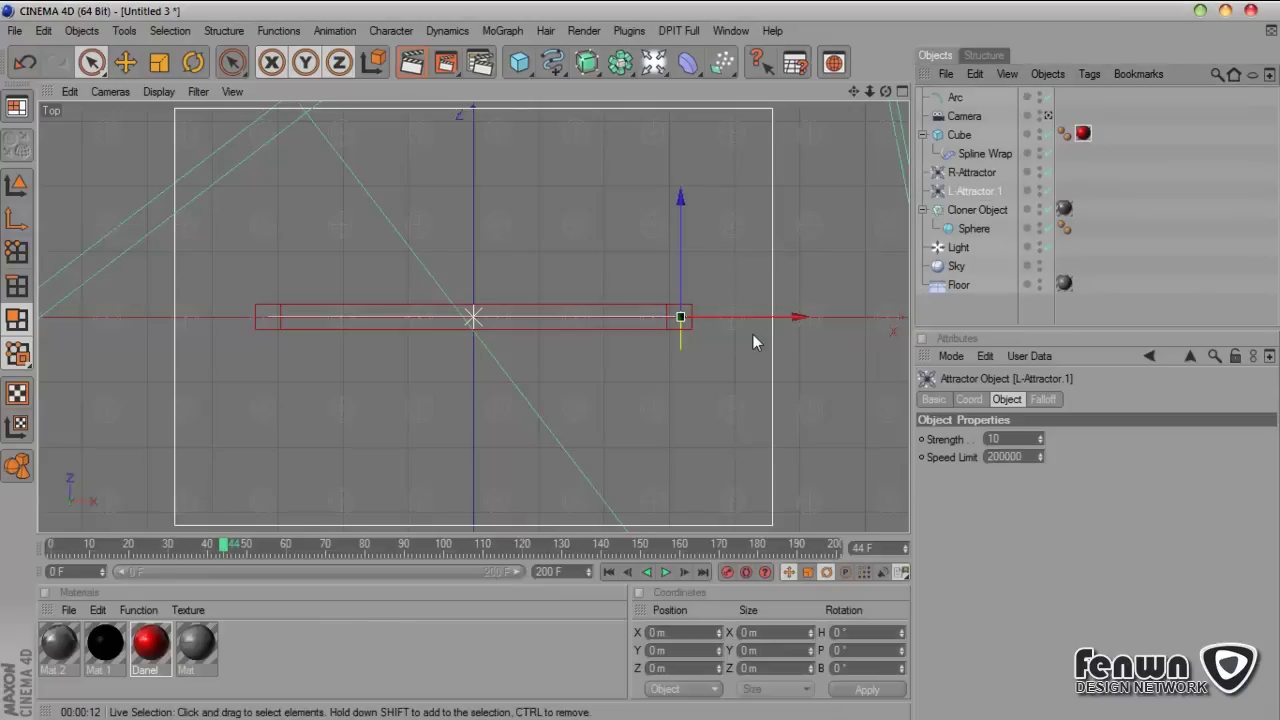
Step: Move L-Attractor.1 along X to the arch's left end and lower it about 36 m to the foot of the arch
{"action": "left_click_drag", "start_coordinate": [778, 317], "coordinate": [364, 318]}
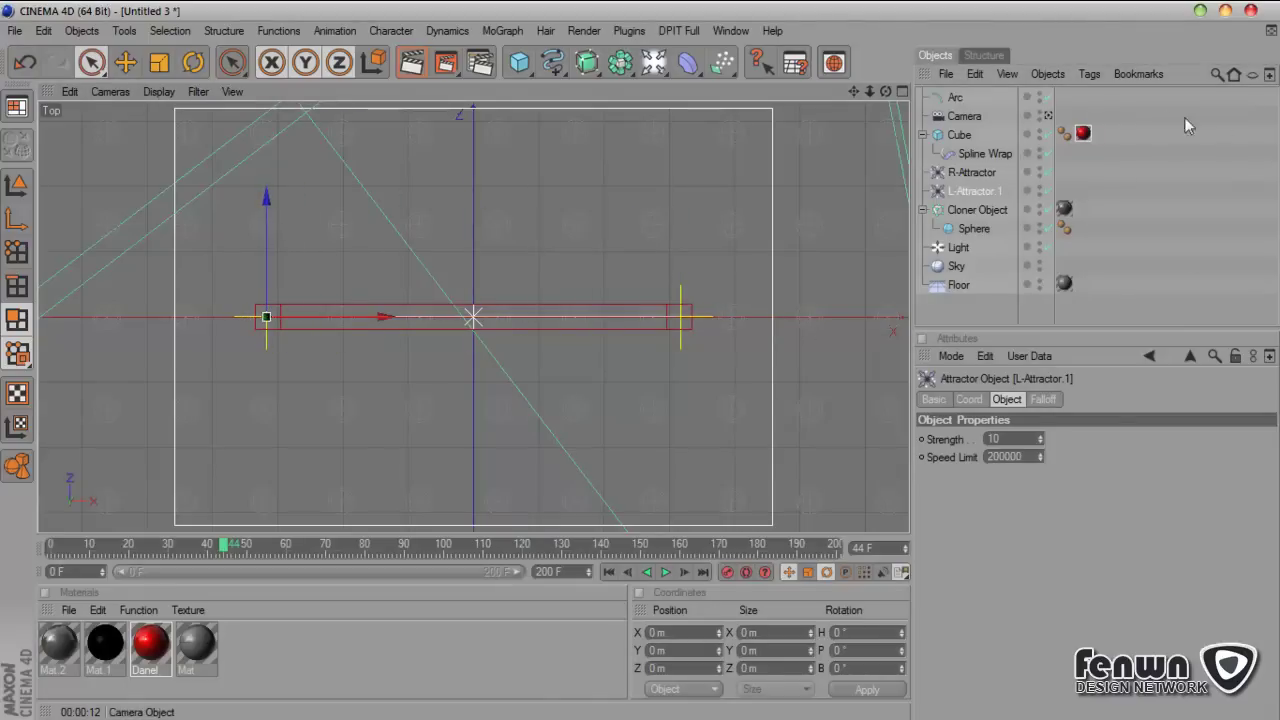
{"action": "left_click", "coordinate": [902, 92]}
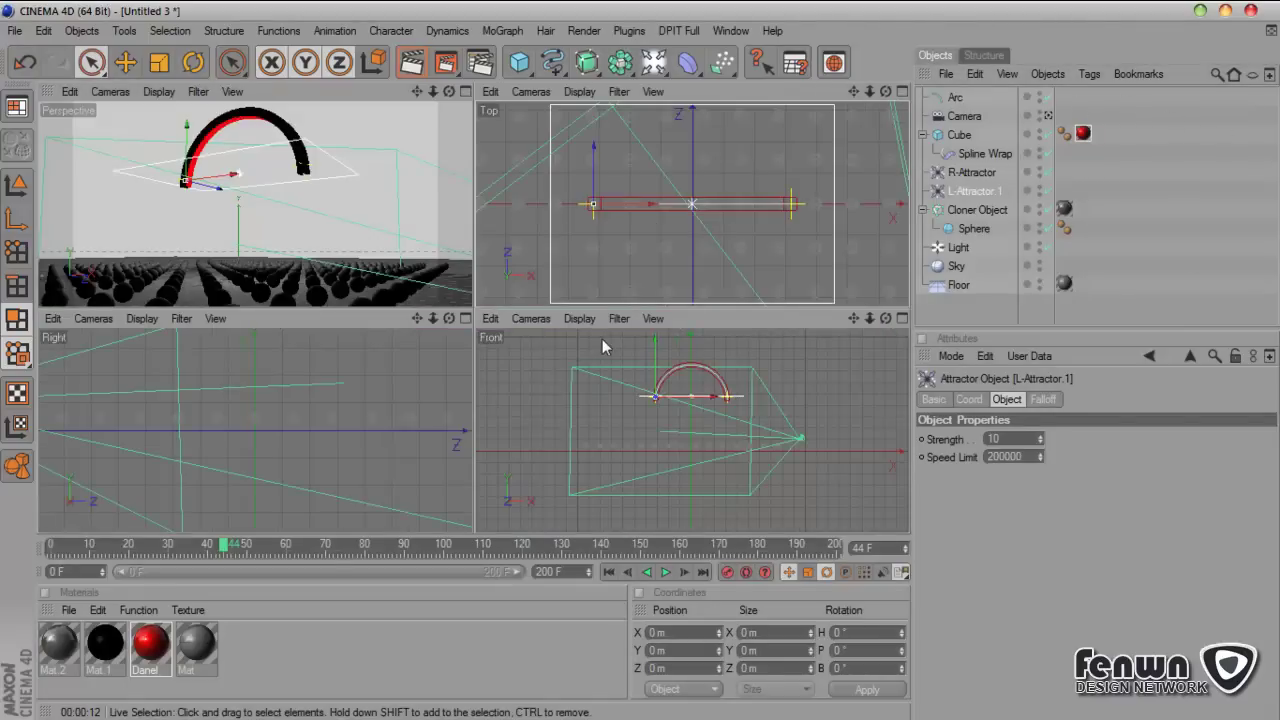
{"action": "left_click", "coordinate": [902, 318]}
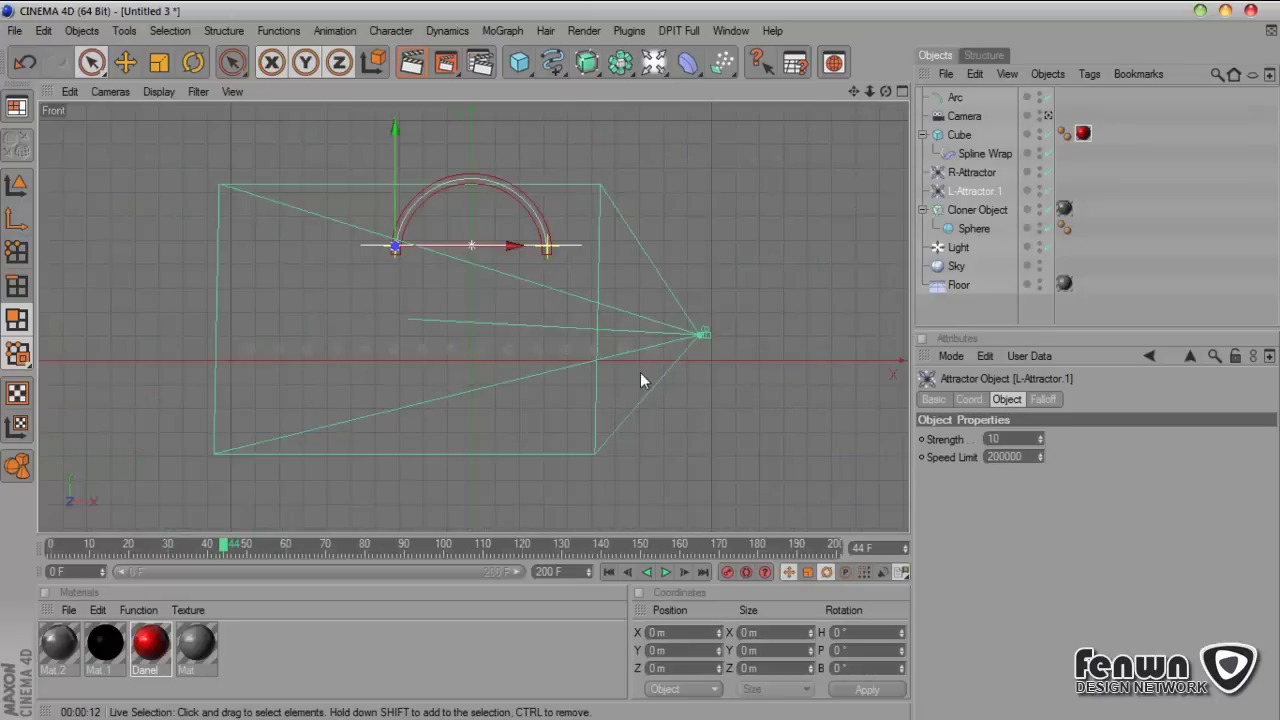
{"action": "scroll", "coordinate": [640, 372], "scroll_direction": "up", "scroll_amount": 8}
{"action": "scroll", "coordinate": [821, 165], "scroll_direction": "down", "scroll_amount": 6}
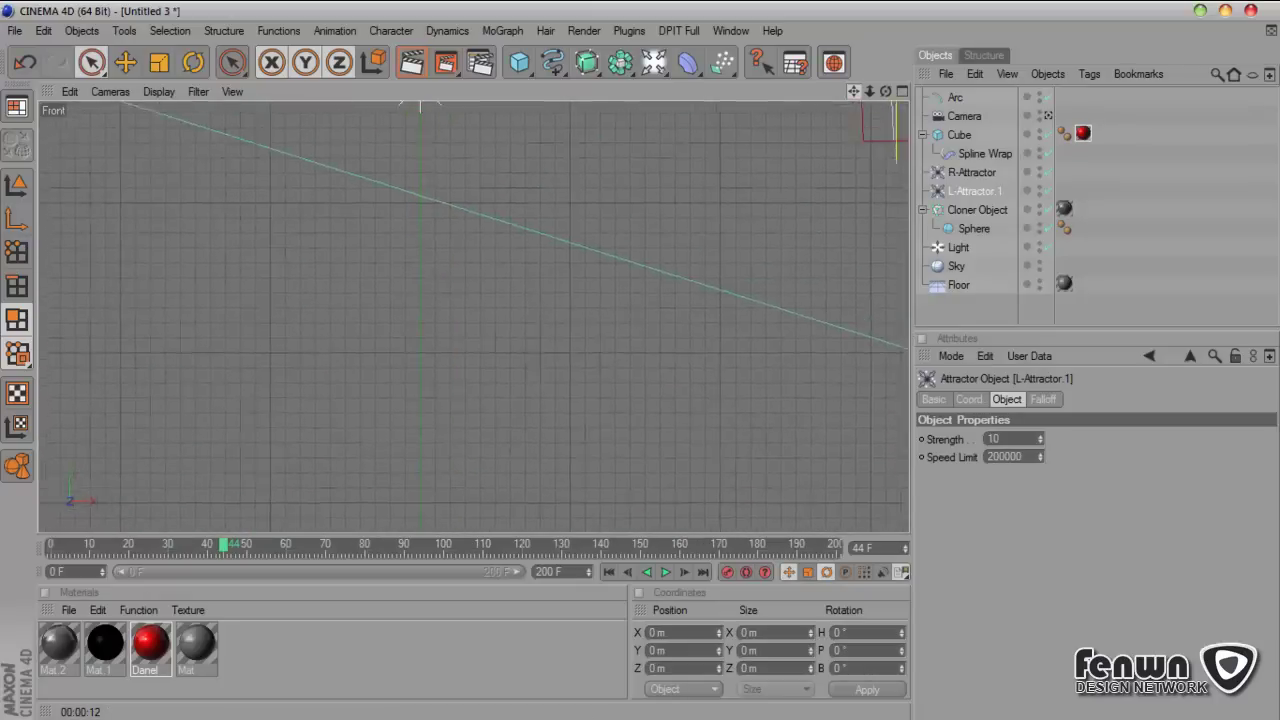
{"action": "scroll", "coordinate": [877, 187], "scroll_direction": "down", "scroll_amount": 2}
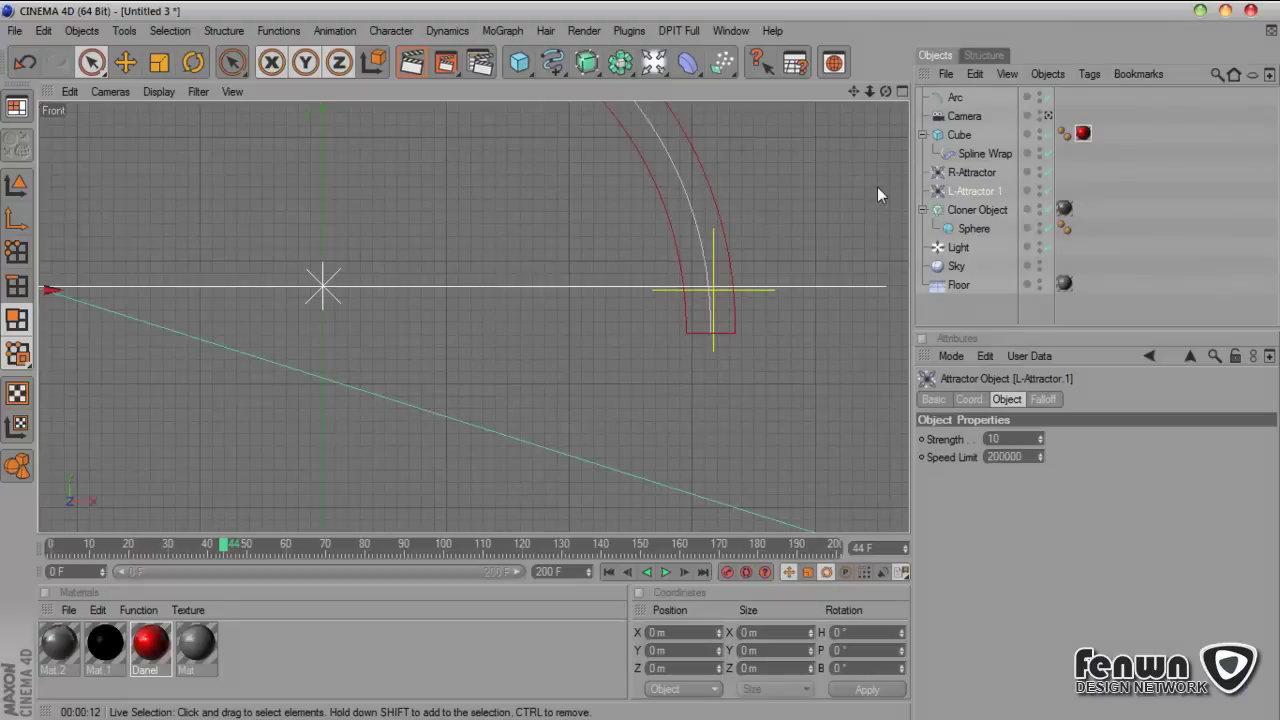
{"action": "scroll", "coordinate": [849, 117], "scroll_direction": "down", "scroll_amount": 3}
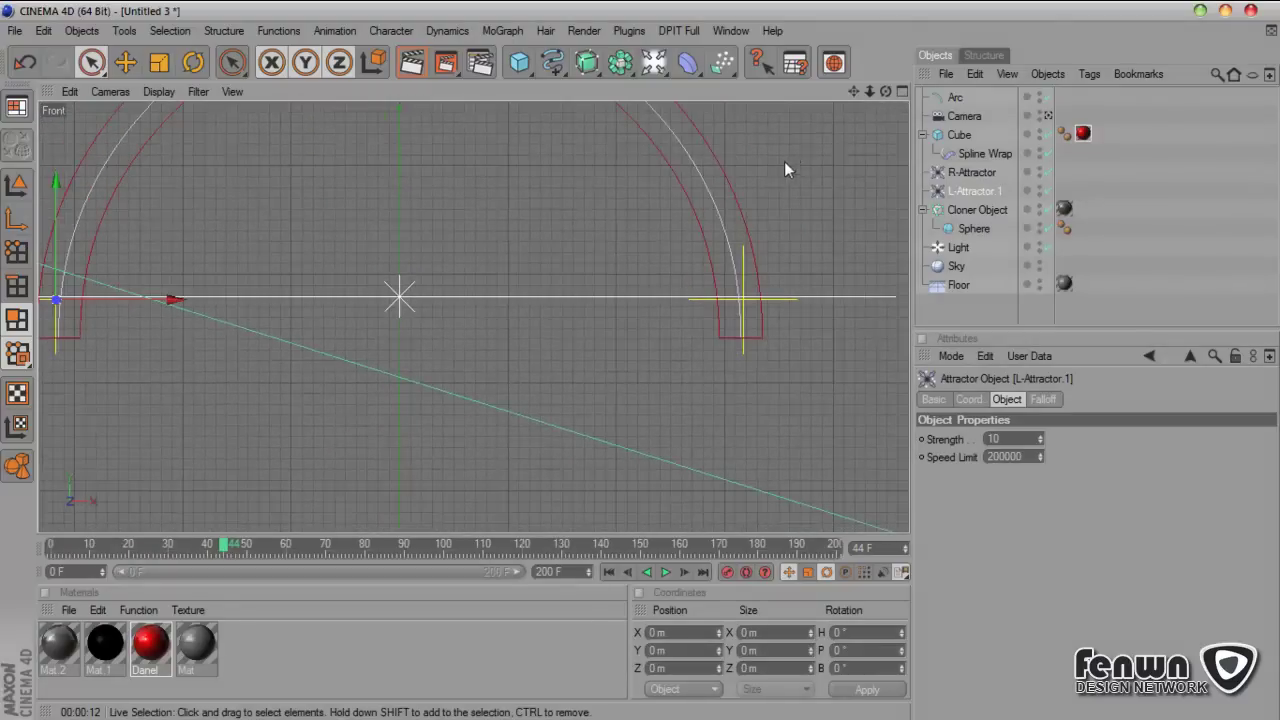
{"action": "middle_click_drag", "start_coordinate": [82, 238], "coordinate": [156, 240], "text": "alt"}
{"action": "left_click_drag", "start_coordinate": [130, 199], "coordinate": [130, 239]}
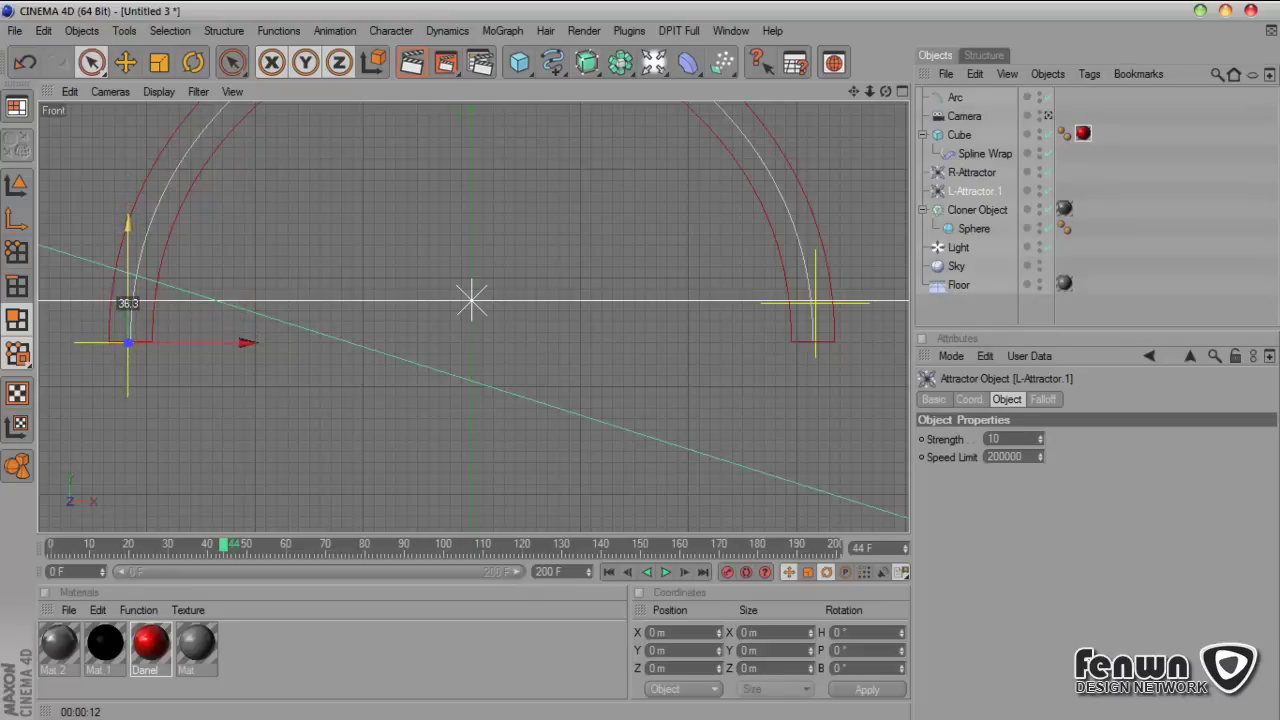
Step: Lower R-Attractor to the foot of the arch's right end, level with L-Attractor.1
{"action": "left_click", "coordinate": [972, 172]}
{"action": "left_click_drag", "start_coordinate": [815, 245], "coordinate": [815, 285]}
{"action": "middle_click", "coordinate": [460, 235]}
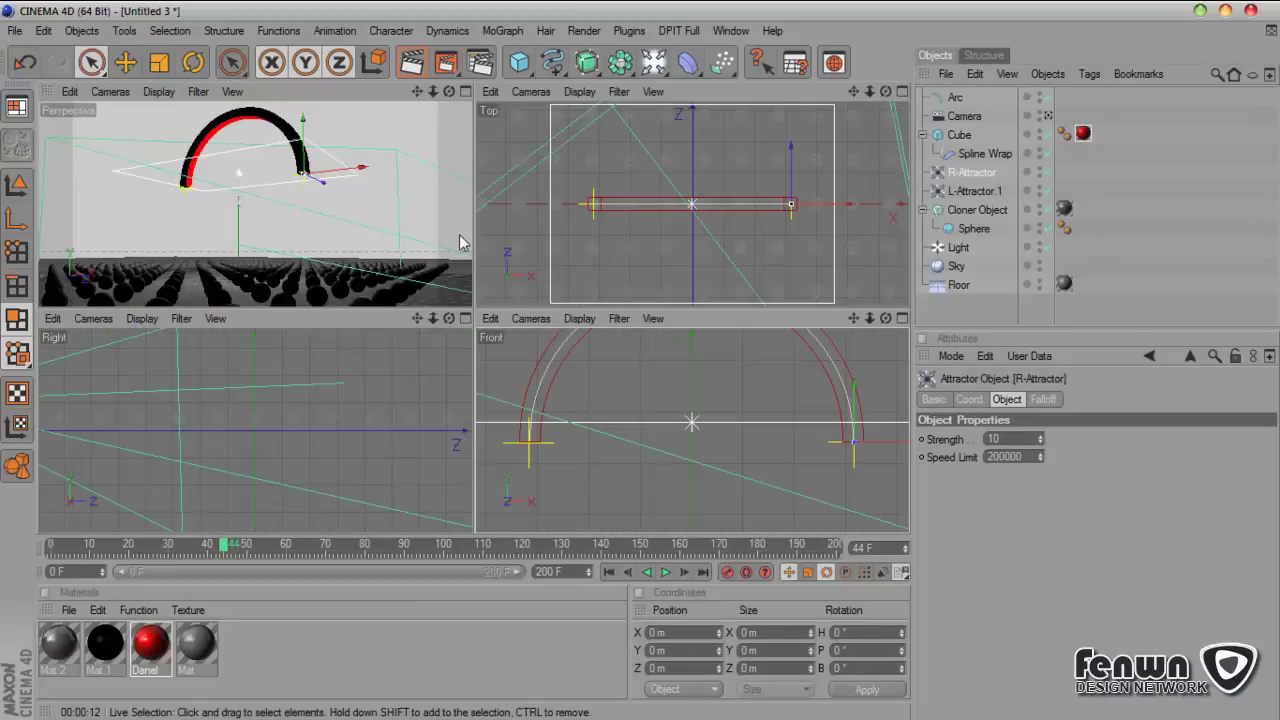
{"action": "middle_click", "coordinate": [439, 128]}
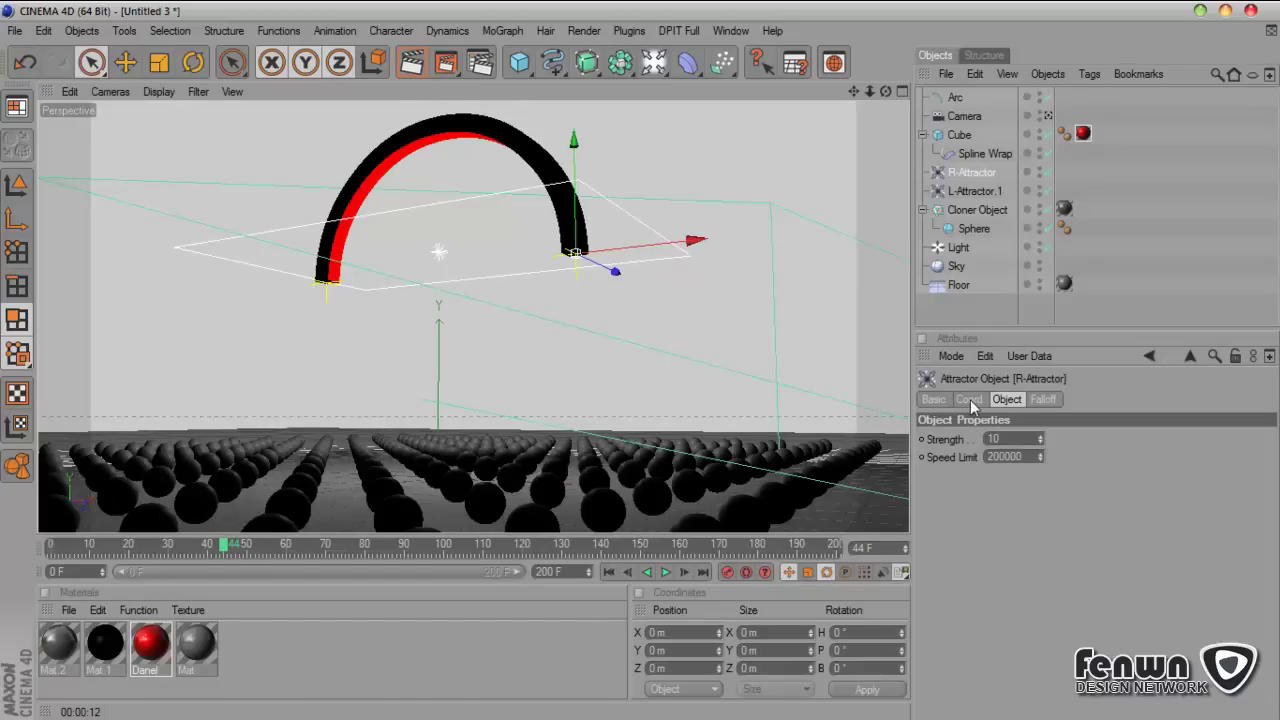
Step: Play the animation from the start to check the spheres' motion, and return to frame 0
{"action": "left_click", "coordinate": [609, 572]}
{"action": "left_click", "coordinate": [665, 572]}
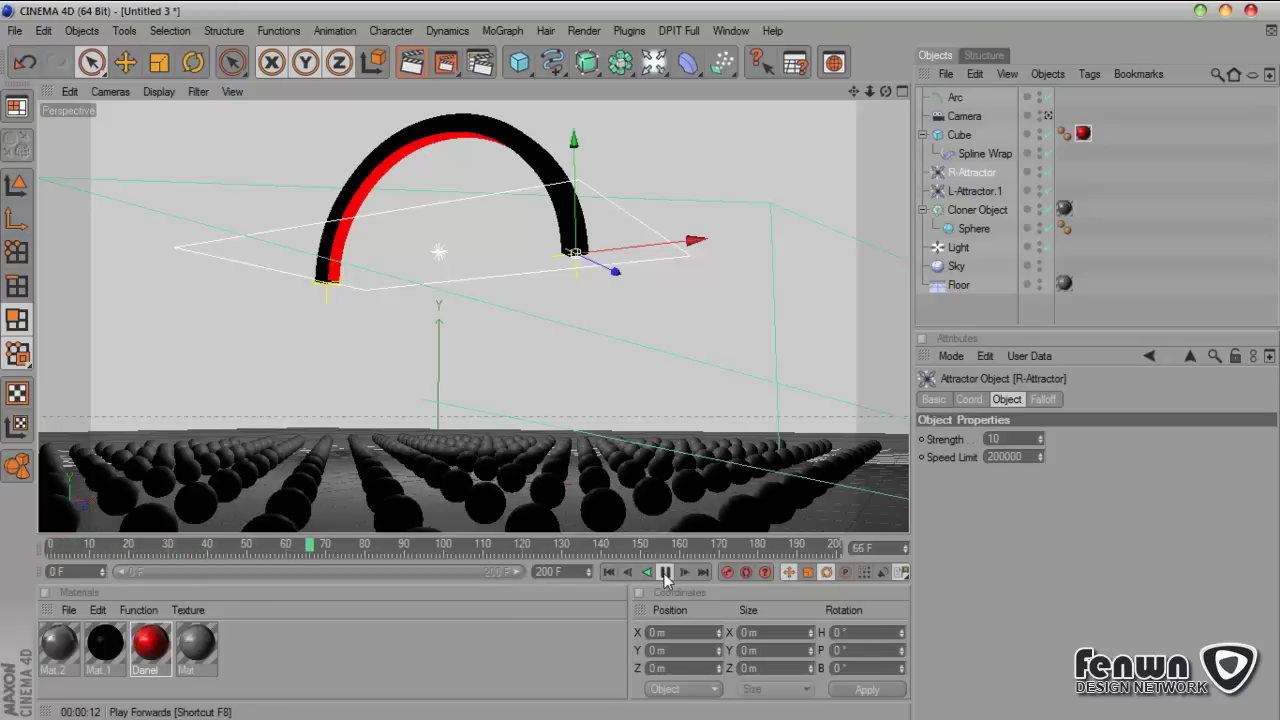
{"action": "left_click", "coordinate": [665, 572]}
{"action": "left_click", "coordinate": [614, 573]}
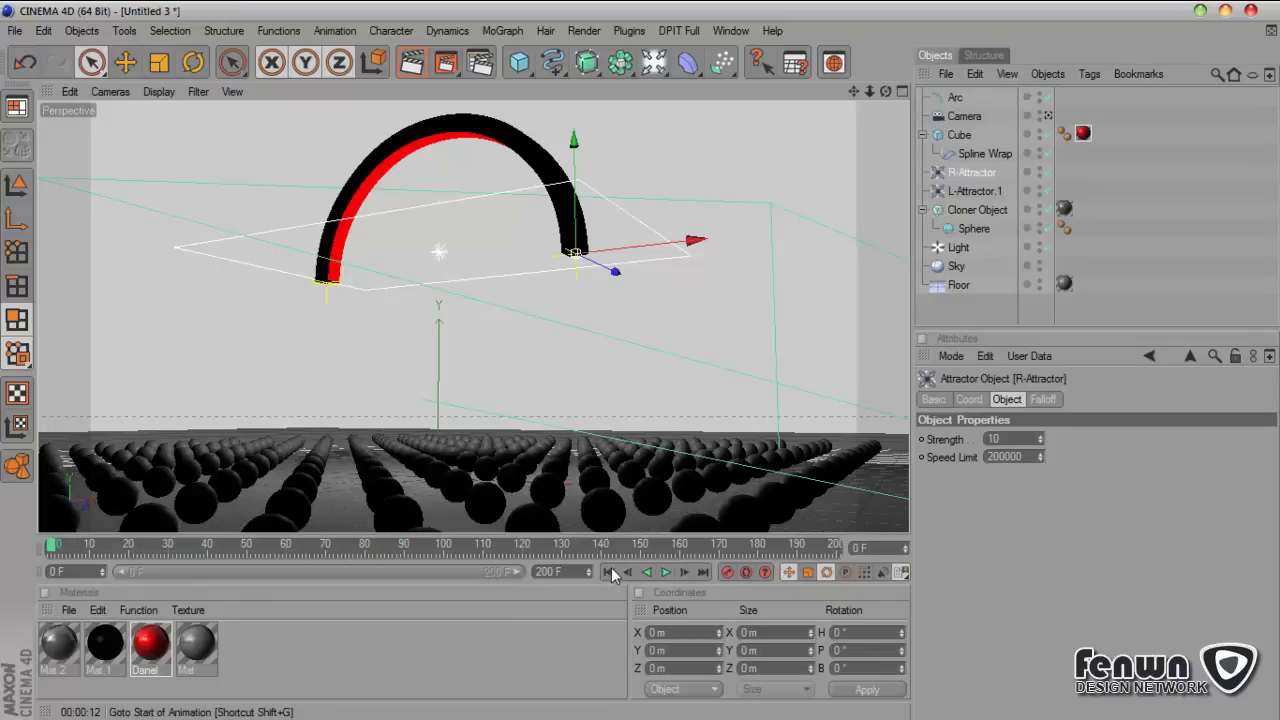
Step: Add a MoGraph Rigid Body tag to the Cloner Object and play the simulation from frame 0
{"action": "left_click", "coordinate": [923, 135]}
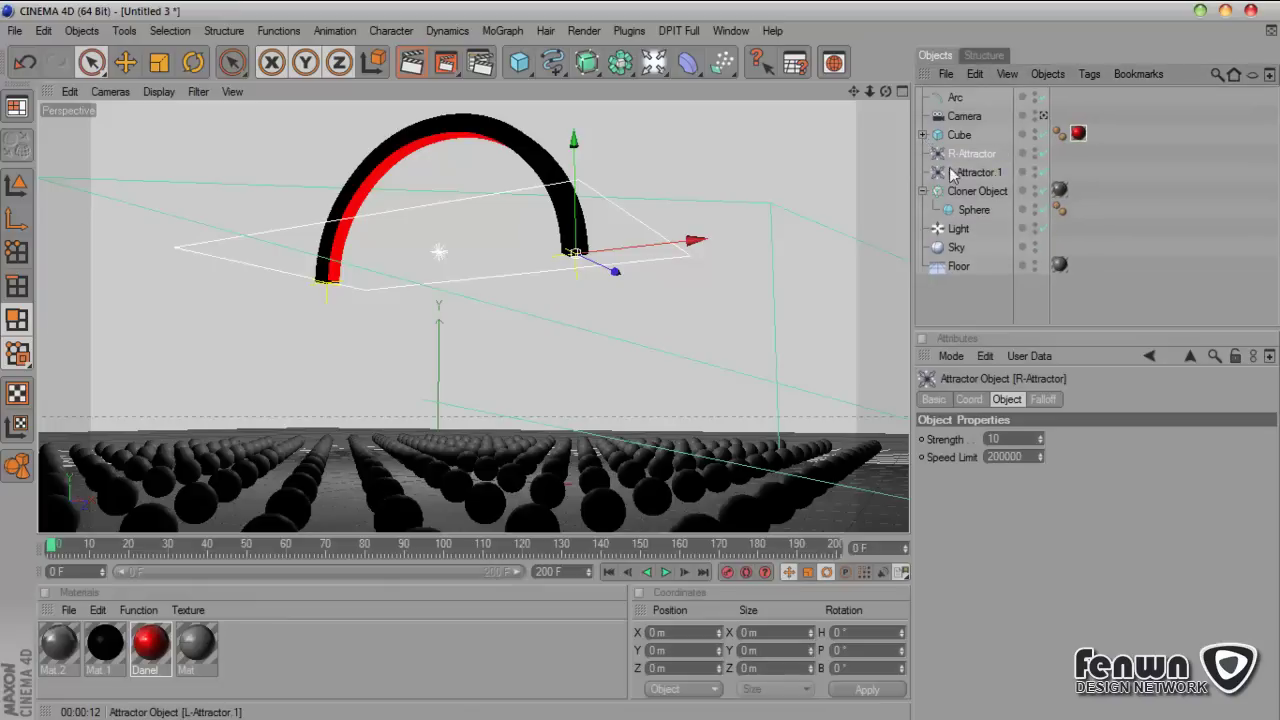
{"action": "left_click", "coordinate": [965, 172]}
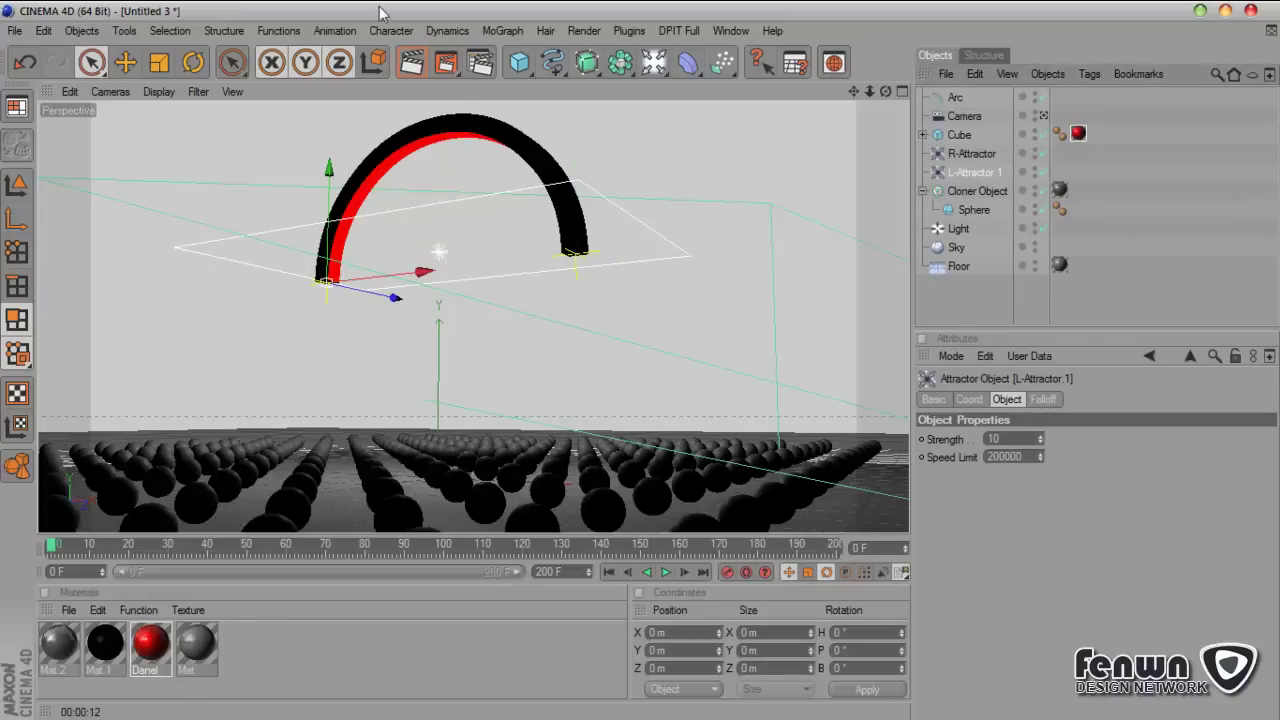
{"action": "left_click", "coordinate": [981, 190]}
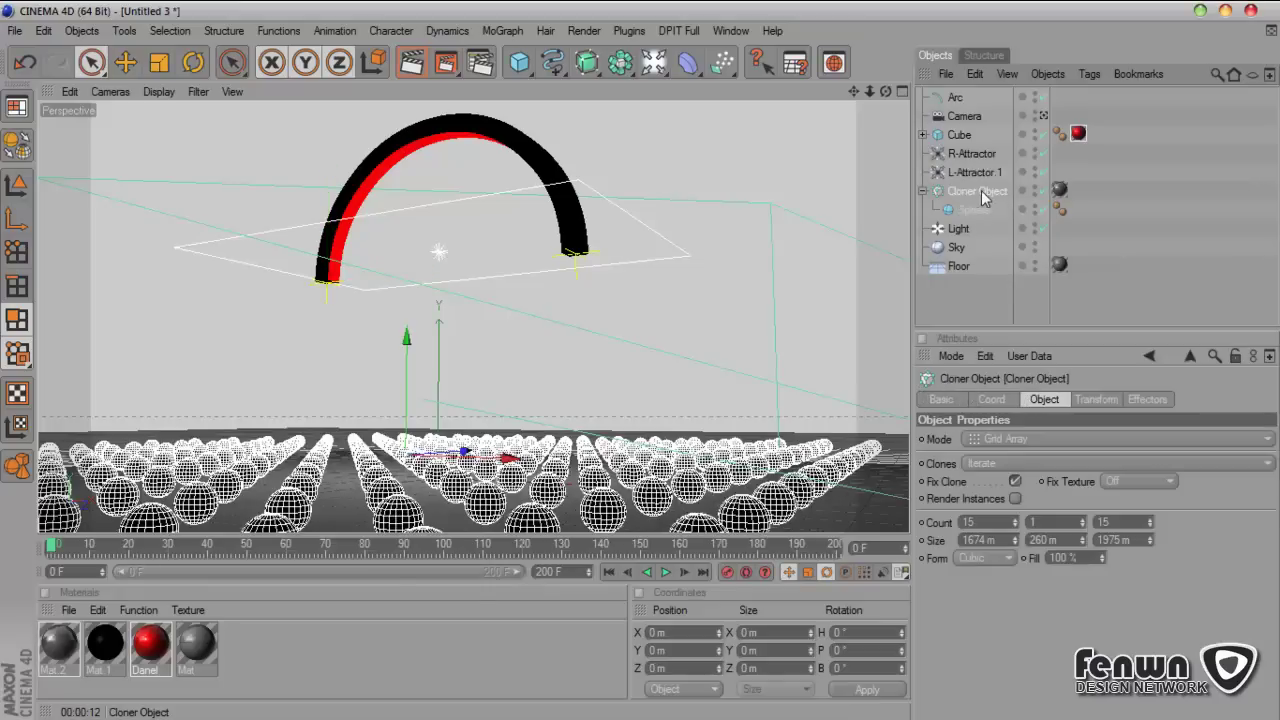
{"action": "right_click", "coordinate": [981, 190]}
{"action": "mouse_move", "coordinate": [1043, 196]}
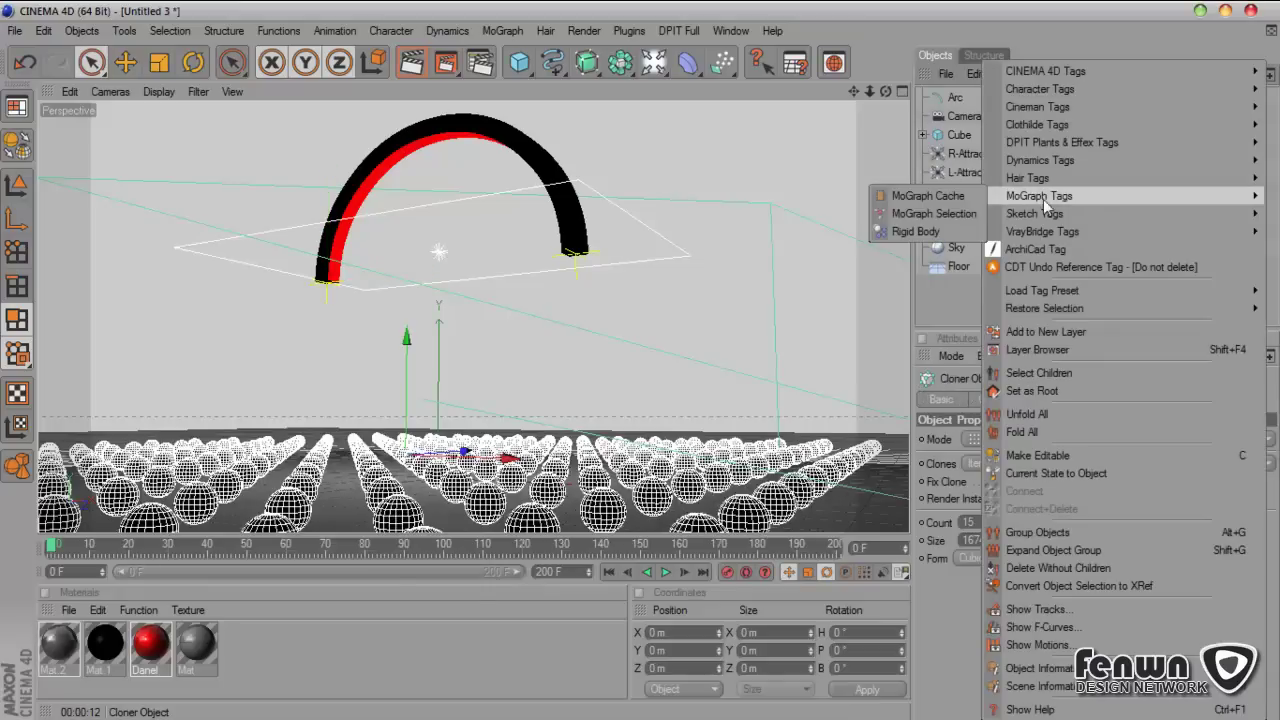
{"action": "left_click", "coordinate": [940, 234]}
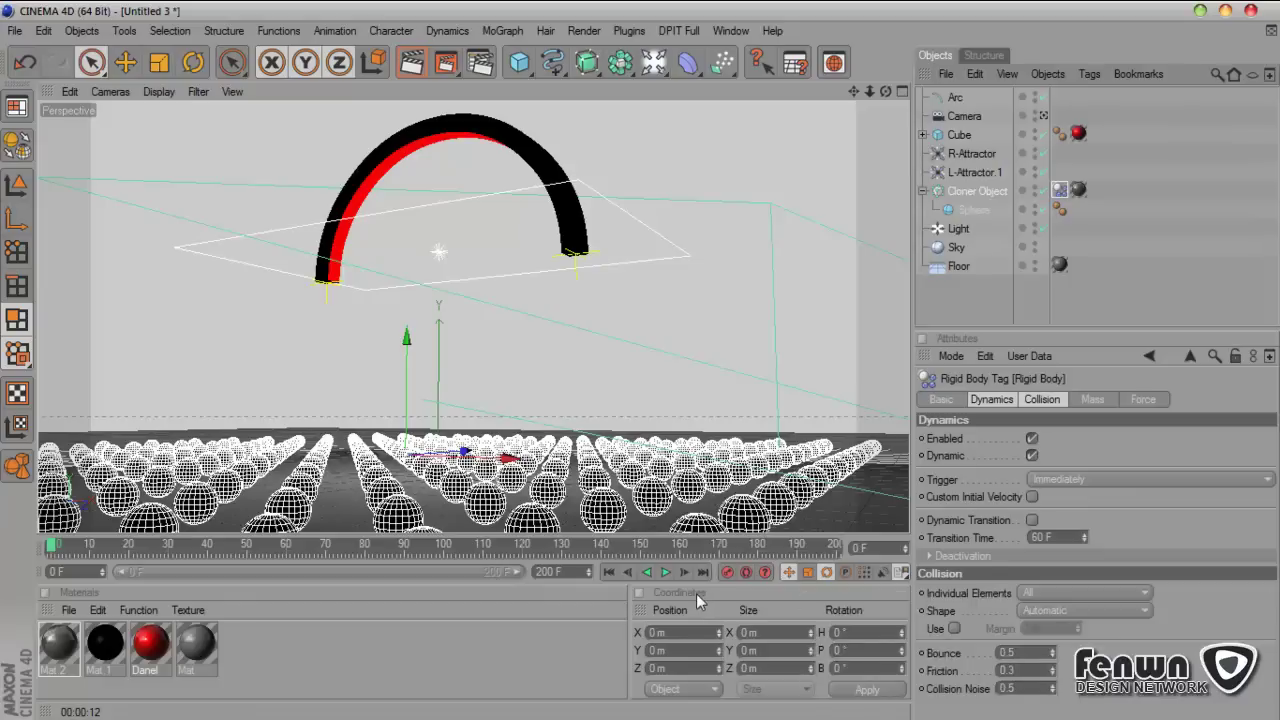
{"action": "left_click", "coordinate": [665, 572]}
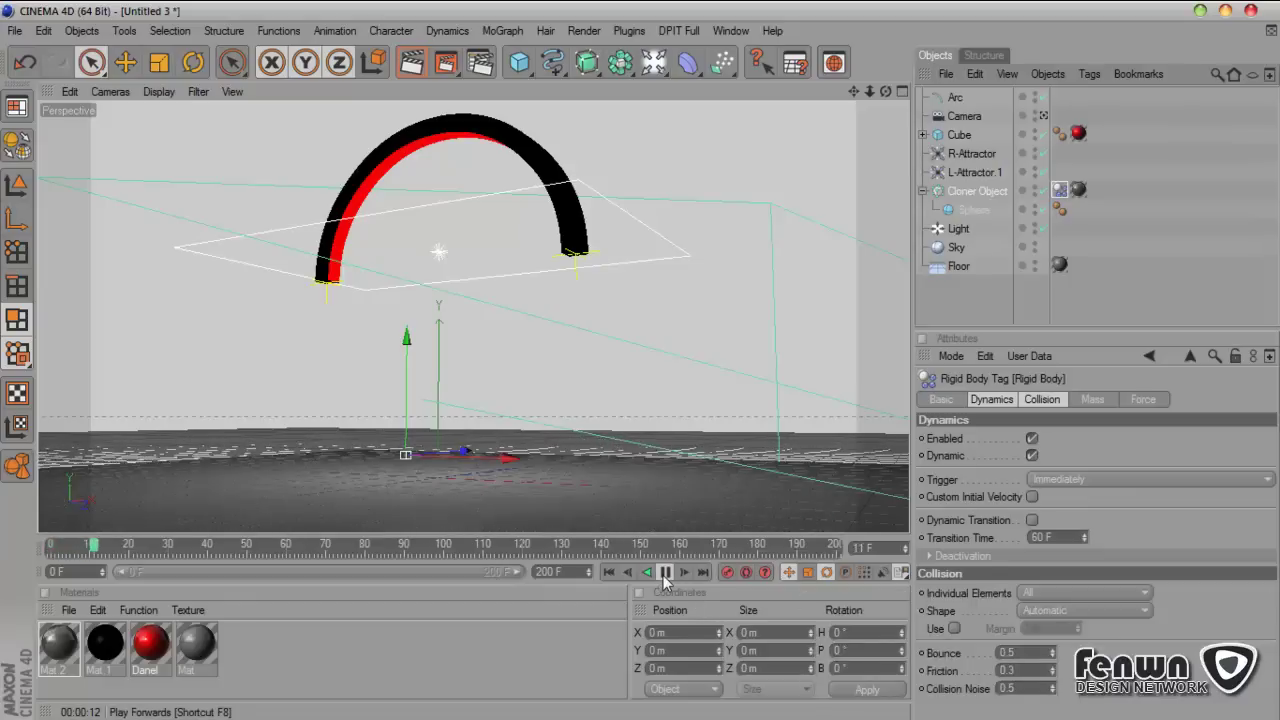
Step: Stop the simulation, return to frame 0, and add a MoGraph Rigid Body tag to the Floor
{"action": "left_click", "coordinate": [665, 572]}
{"action": "left_click", "coordinate": [609, 572]}
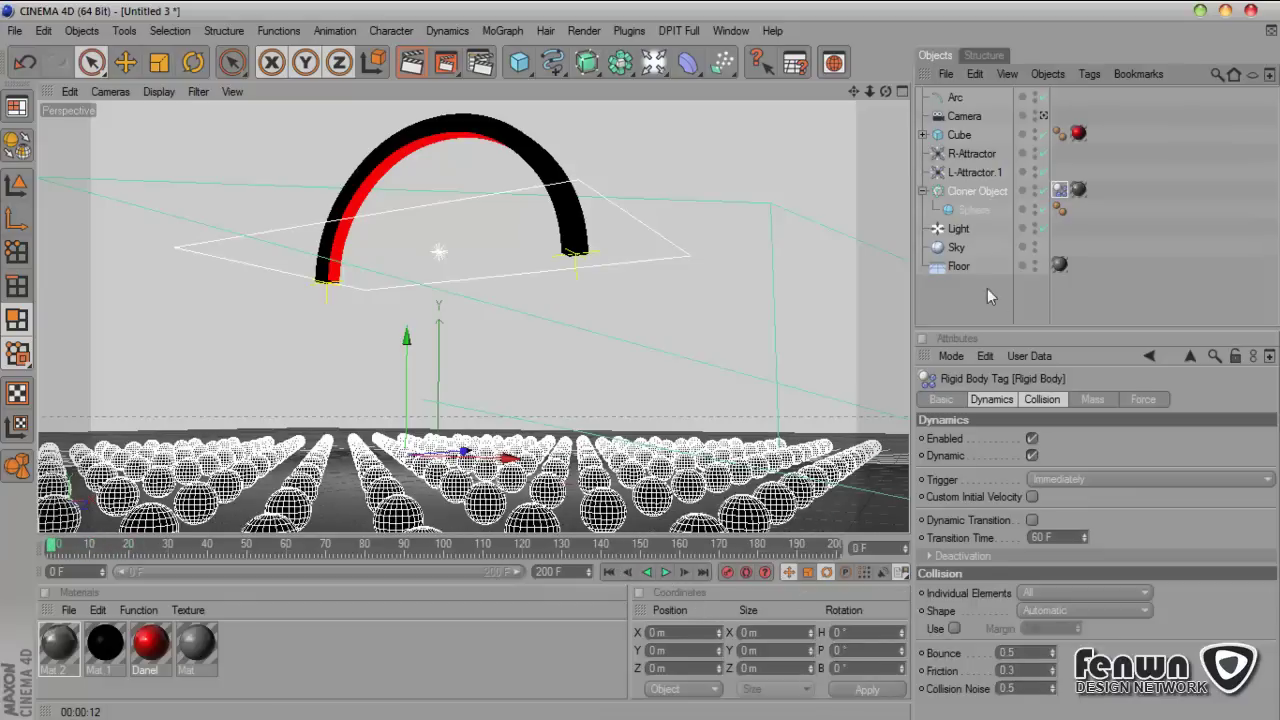
{"action": "left_click", "coordinate": [956, 268]}
{"action": "right_click", "coordinate": [956, 270]}
{"action": "mouse_move", "coordinate": [1033, 198]}
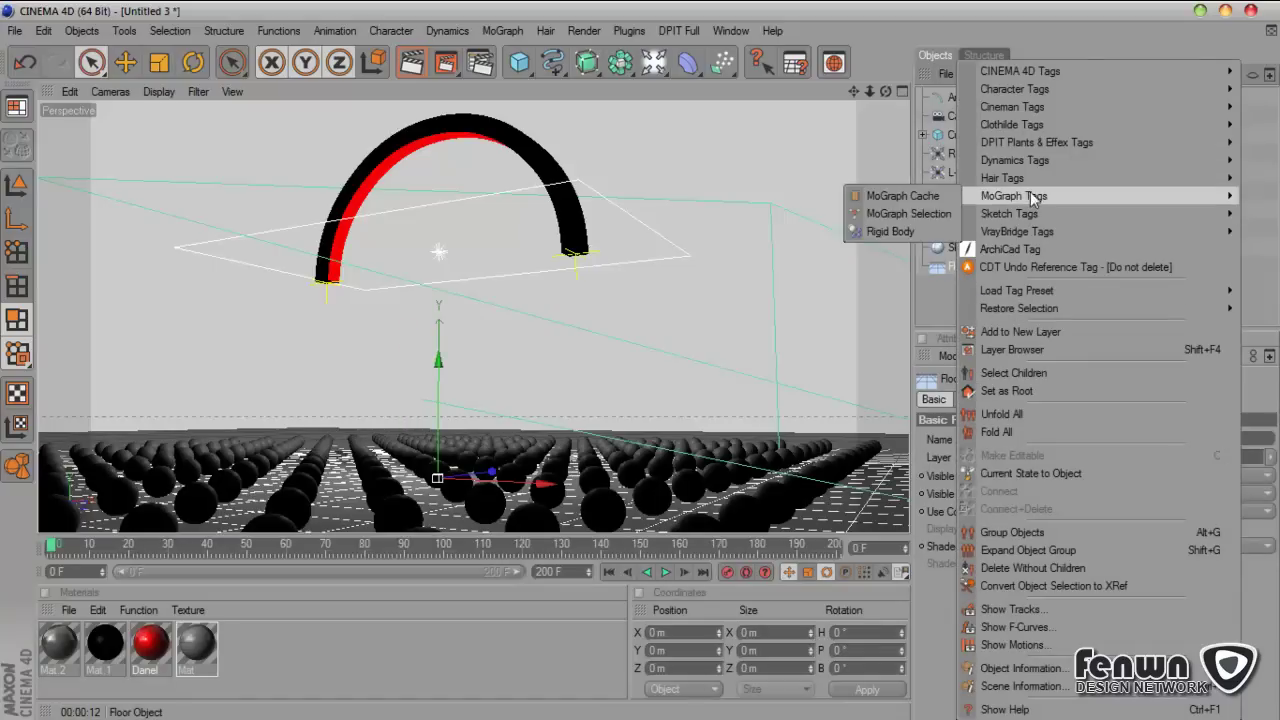
{"action": "left_click", "coordinate": [890, 231]}
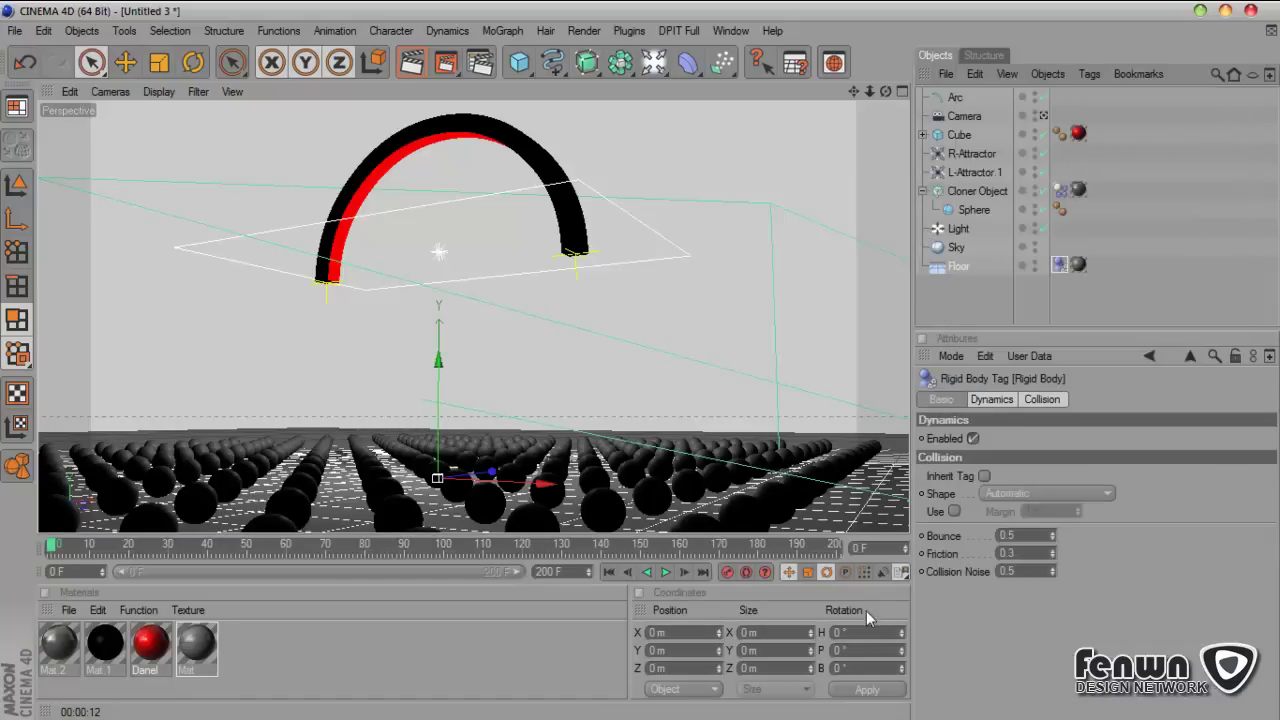
Step: Set the Strength of L-Attractor.1 to 10000 and the Strength of R-Attractor to 15000
{"action": "left_click", "coordinate": [975, 172]}
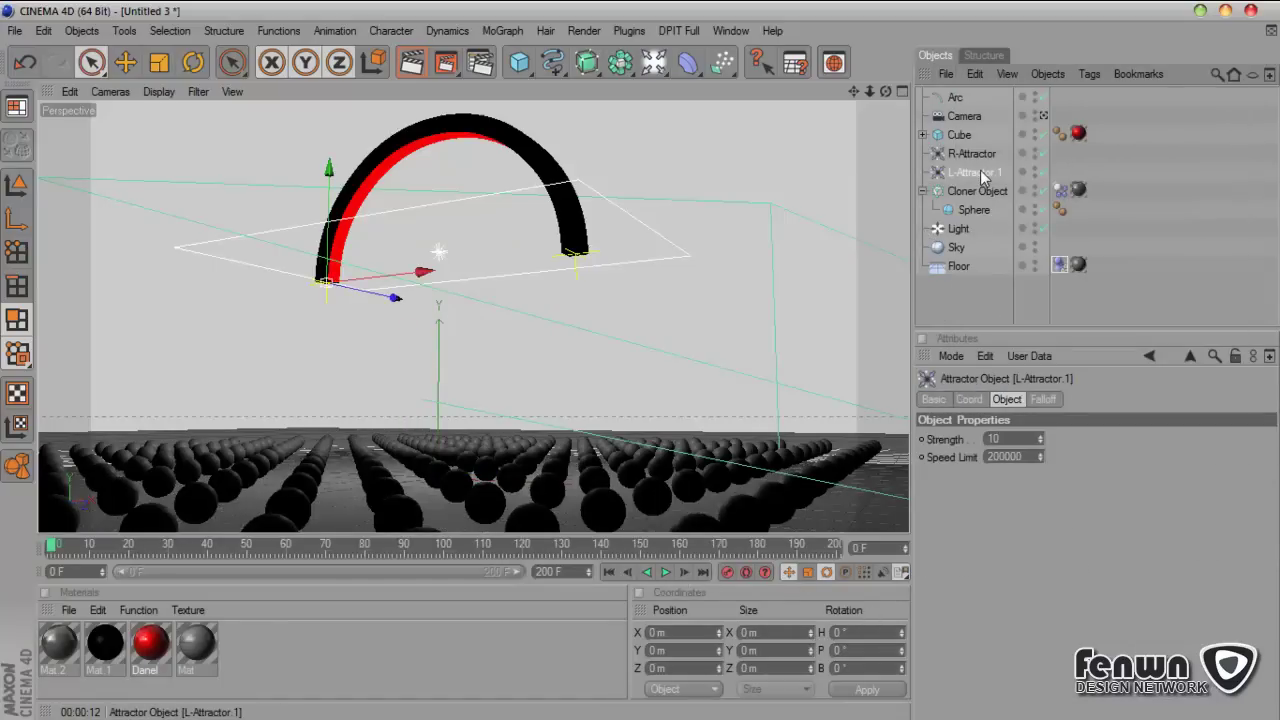
{"action": "double_click", "coordinate": [1010, 438]}
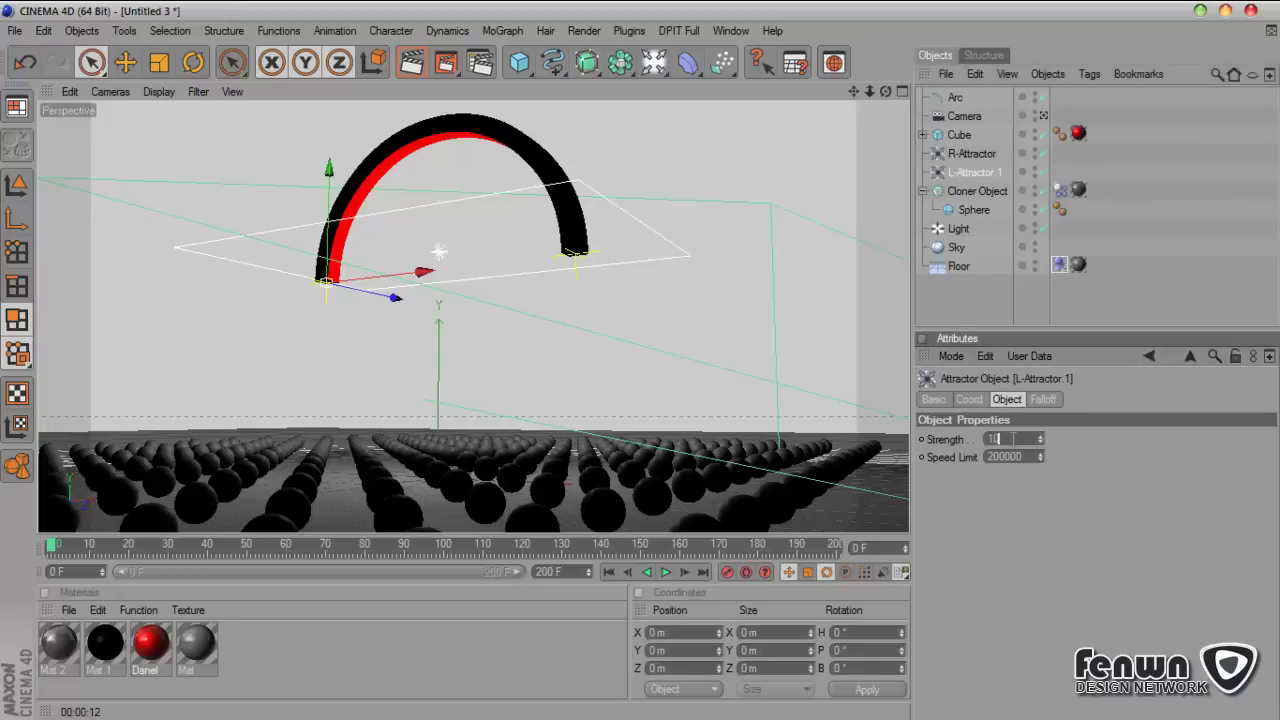
{"action": "type", "text": "10000"}
{"action": "left_click", "coordinate": [970, 153]}
{"action": "double_click", "coordinate": [1010, 438]}
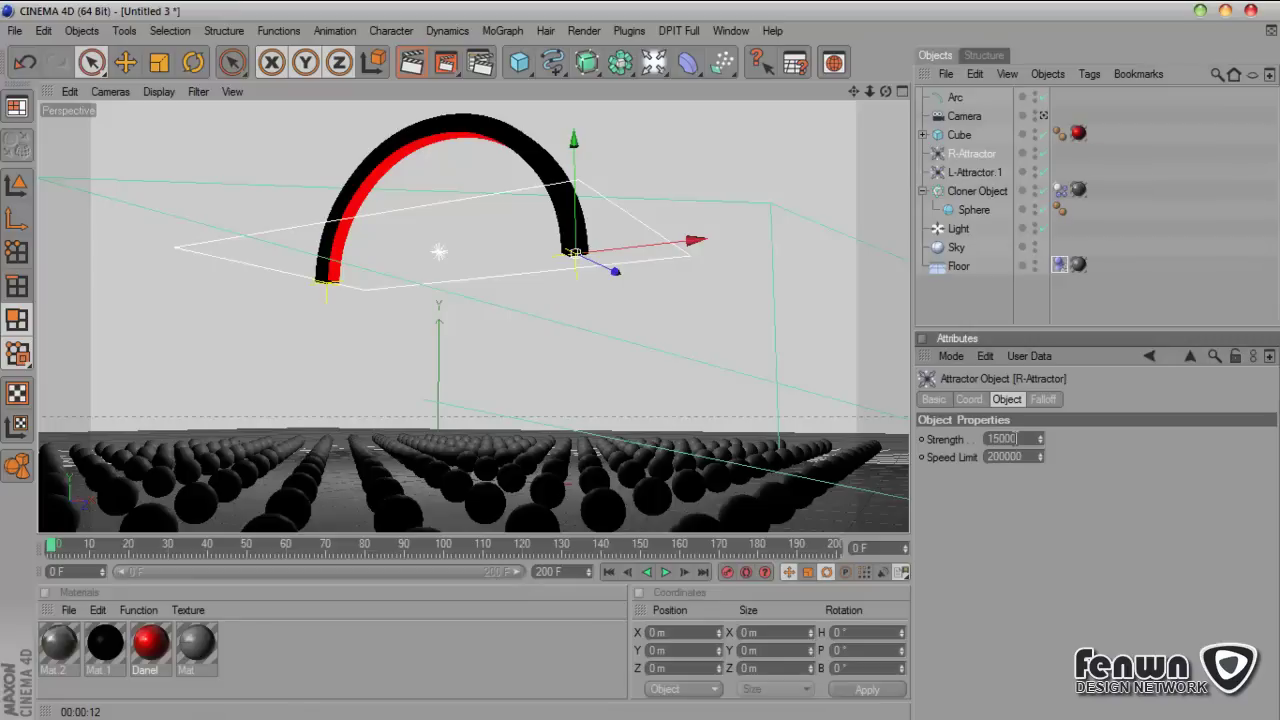
Step: Play the simulation to check how the attractors pull the spheres, and return to frame 0
{"action": "left_click", "coordinate": [665, 575]}
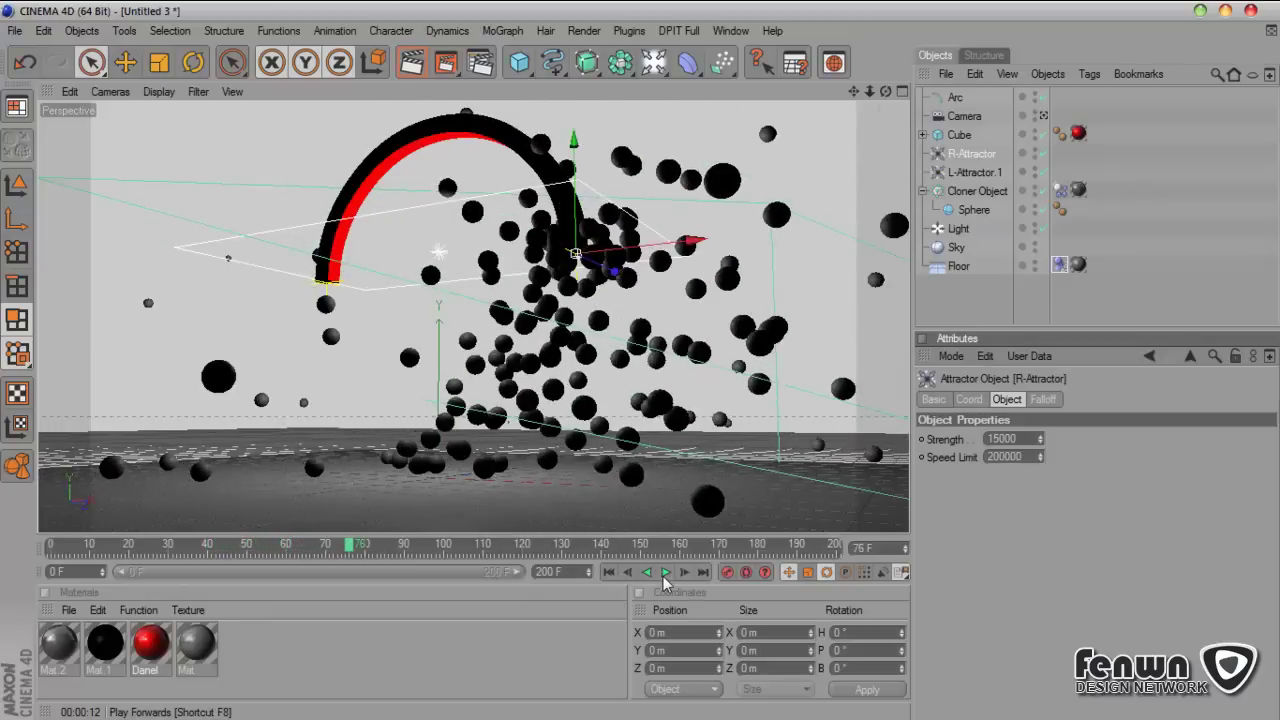
{"action": "left_click", "coordinate": [665, 573]}
{"action": "left_click", "coordinate": [608, 572]}
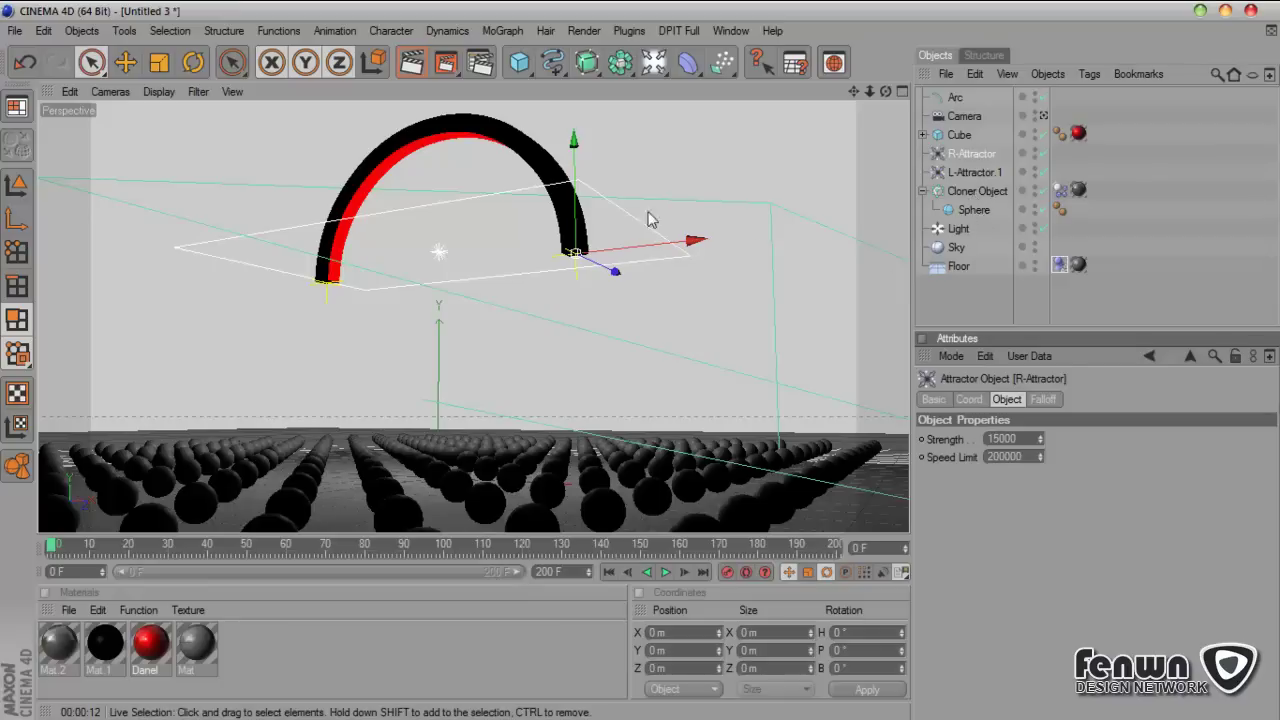
Step: Group the Arc, Cube, R-Attractor and L-Attractor.1 under one null object and clear the selection
{"action": "left_click", "coordinate": [974, 175], "text": "shift"}
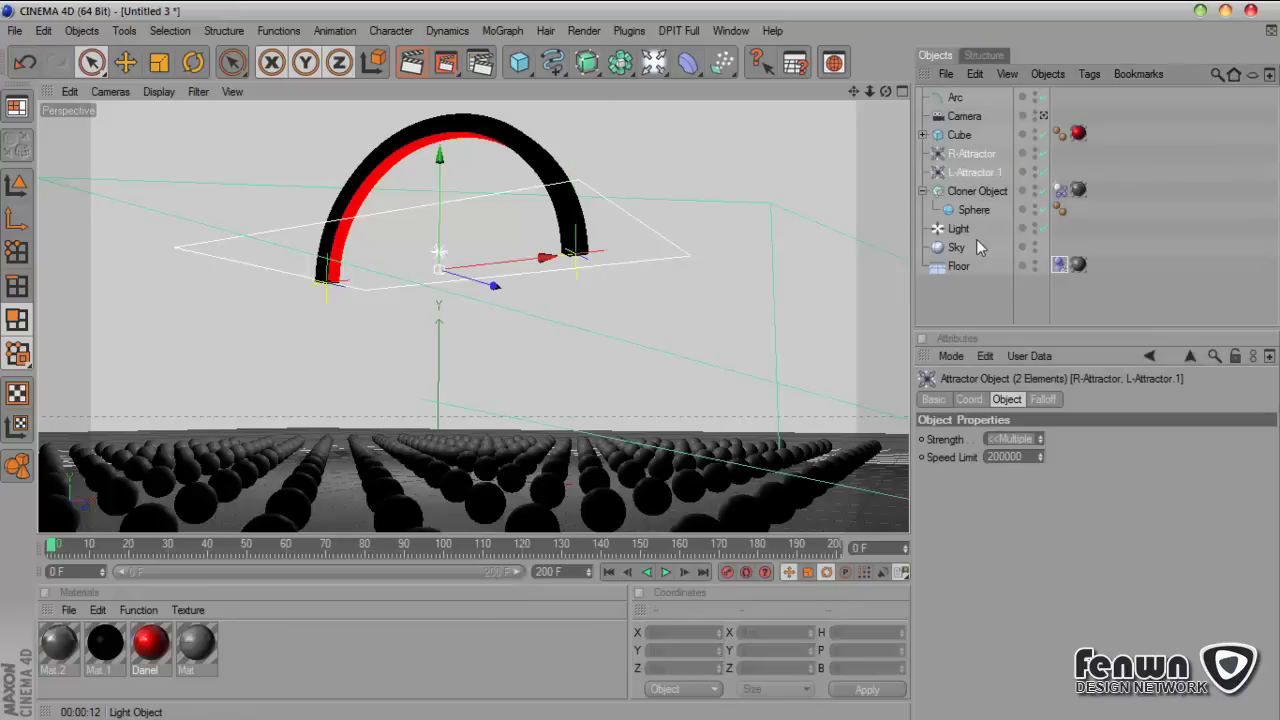
{"action": "left_click", "coordinate": [956, 100], "text": "shift"}
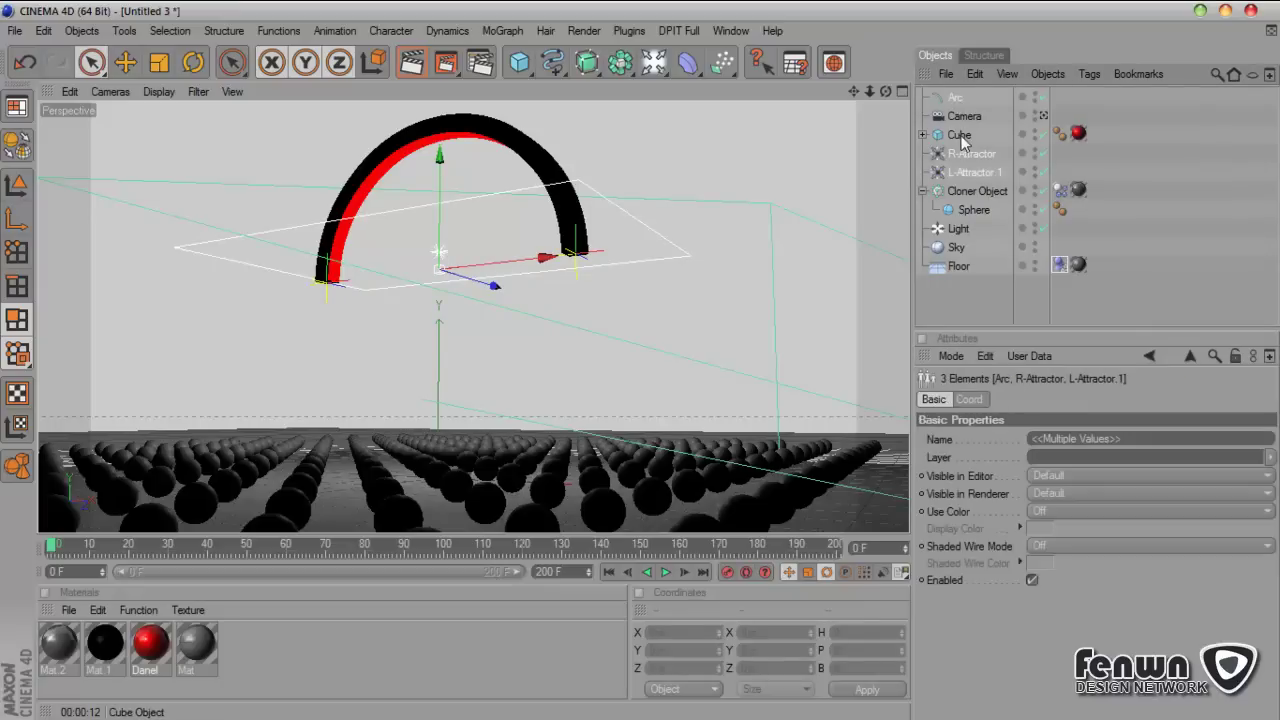
{"action": "left_click", "coordinate": [960, 137], "text": "shift"}
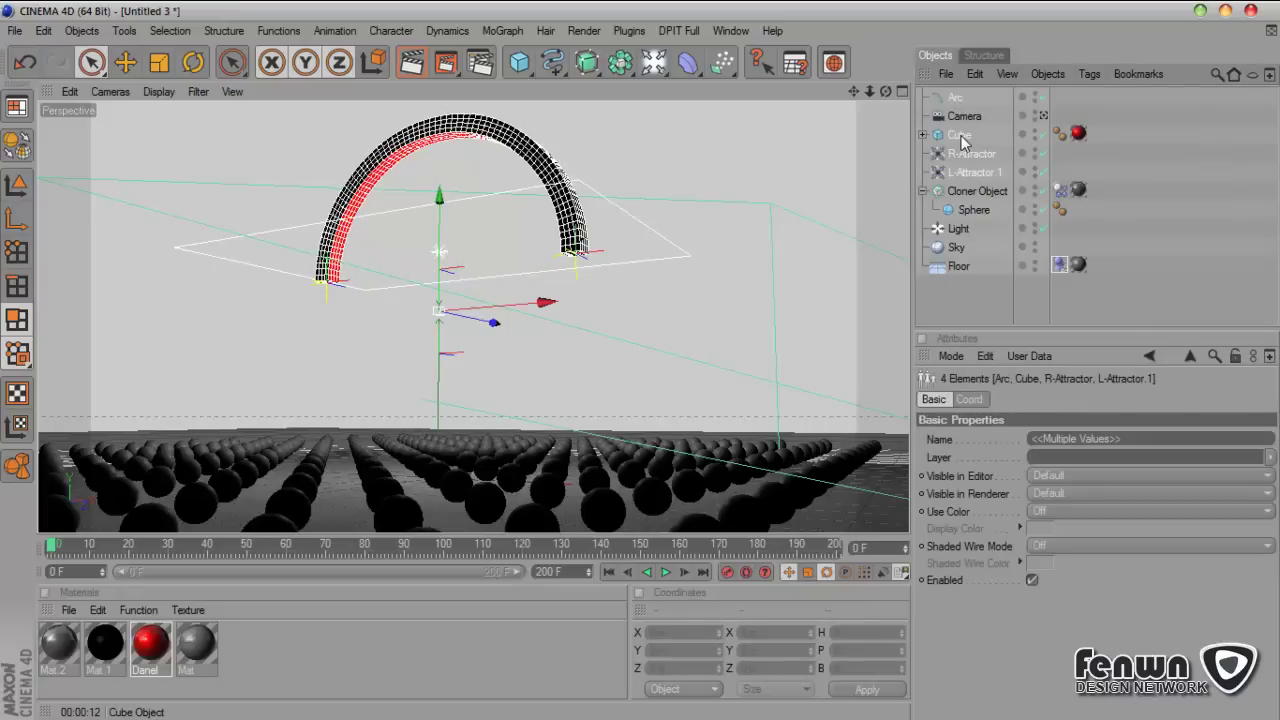
{"action": "key", "text": "alt+g"}
{"action": "left_click", "coordinate": [968, 244]}
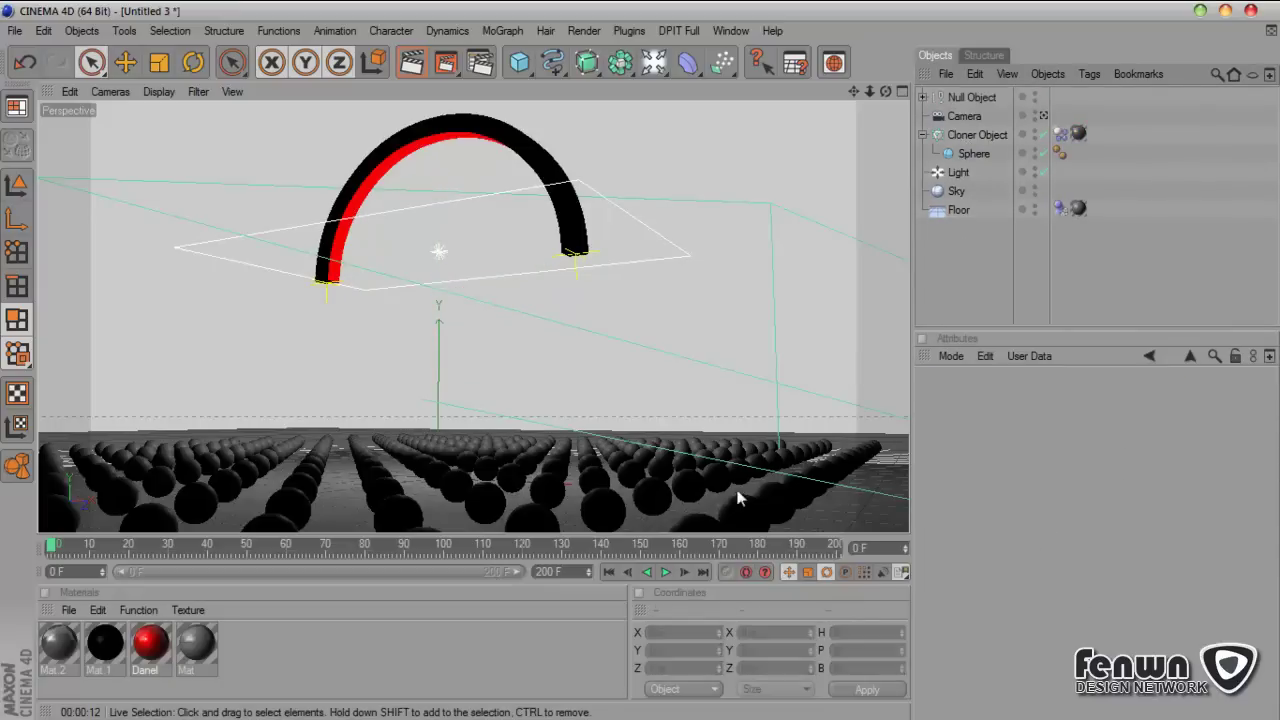
Step: Play the first frames, move the null holding the arch and attractors in the positive X direction, and return to frame 0
{"action": "left_click", "coordinate": [665, 573]}
{"action": "left_click", "coordinate": [665, 573]}
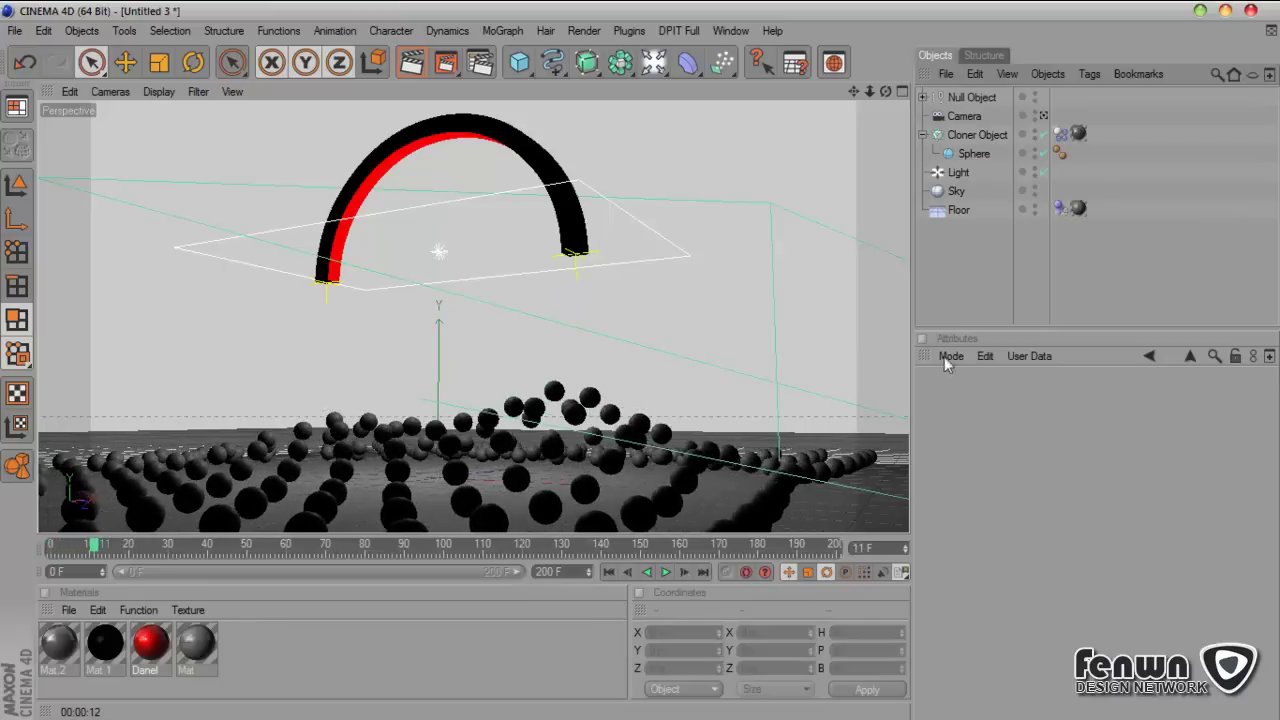
{"action": "left_click", "coordinate": [968, 100]}
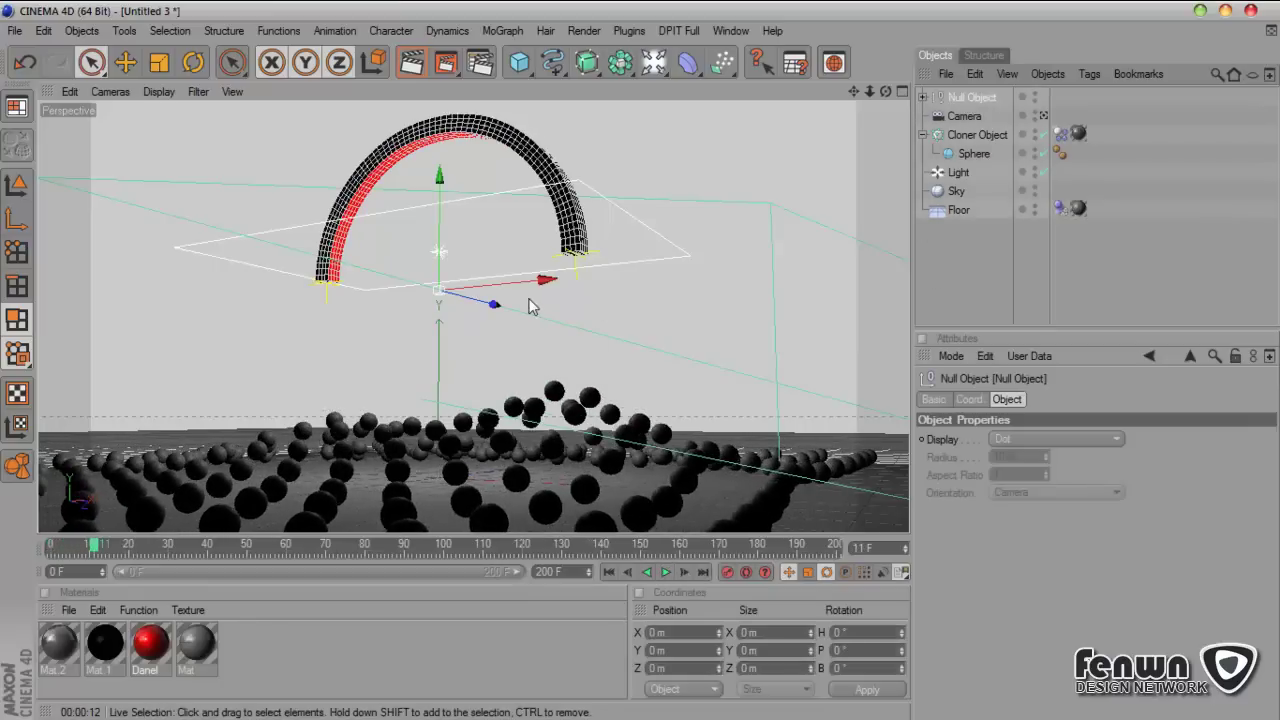
{"action": "left_click_drag", "start_coordinate": [437, 291], "coordinate": [519, 285]}
{"action": "left_click", "coordinate": [609, 572]}
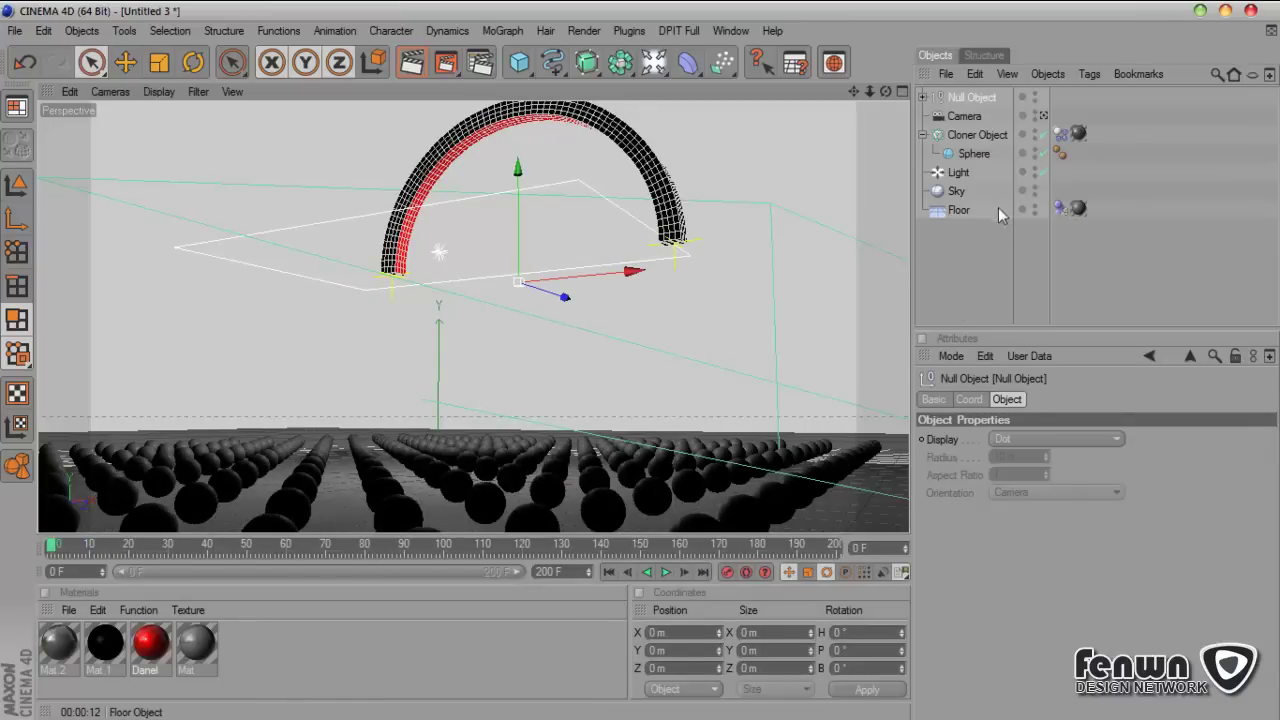
Step: Unfold the null object and set the Speed Limit of R-Attractor and L-Attractor.1 to 20000
{"action": "left_click", "coordinate": [923, 97]}
{"action": "left_click", "coordinate": [974, 155]}
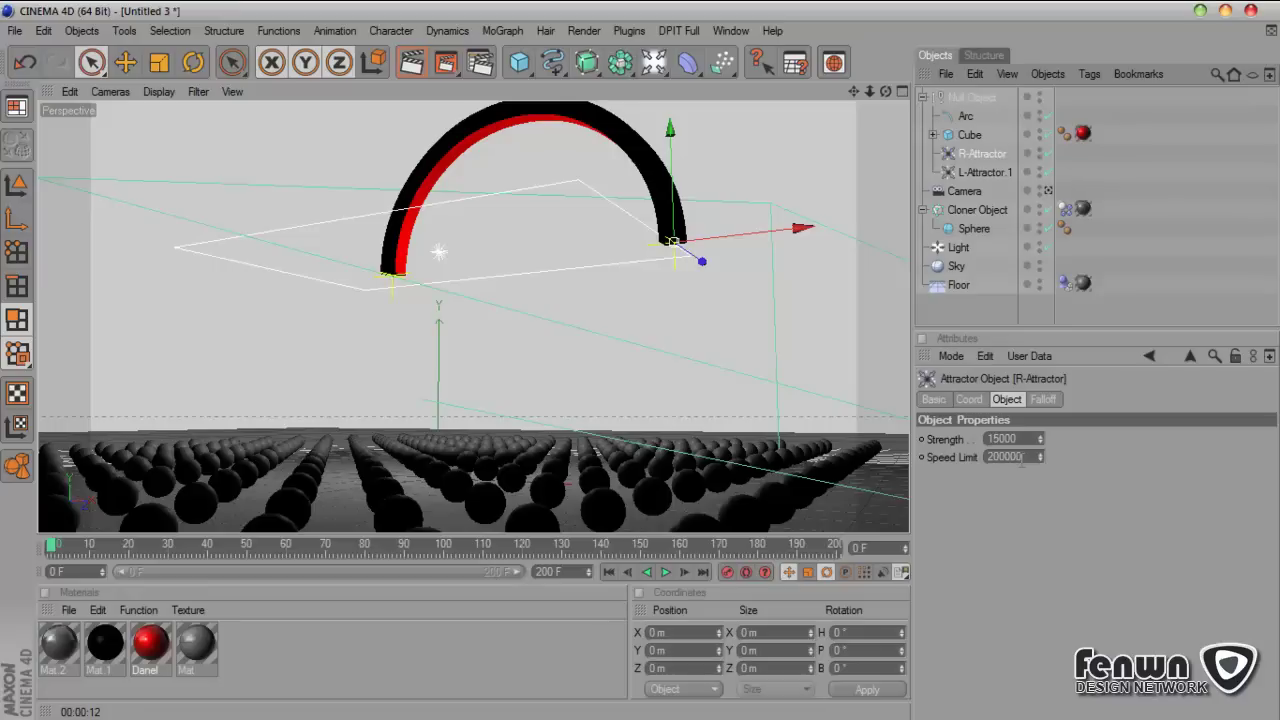
{"action": "left_click", "coordinate": [1022, 457]}
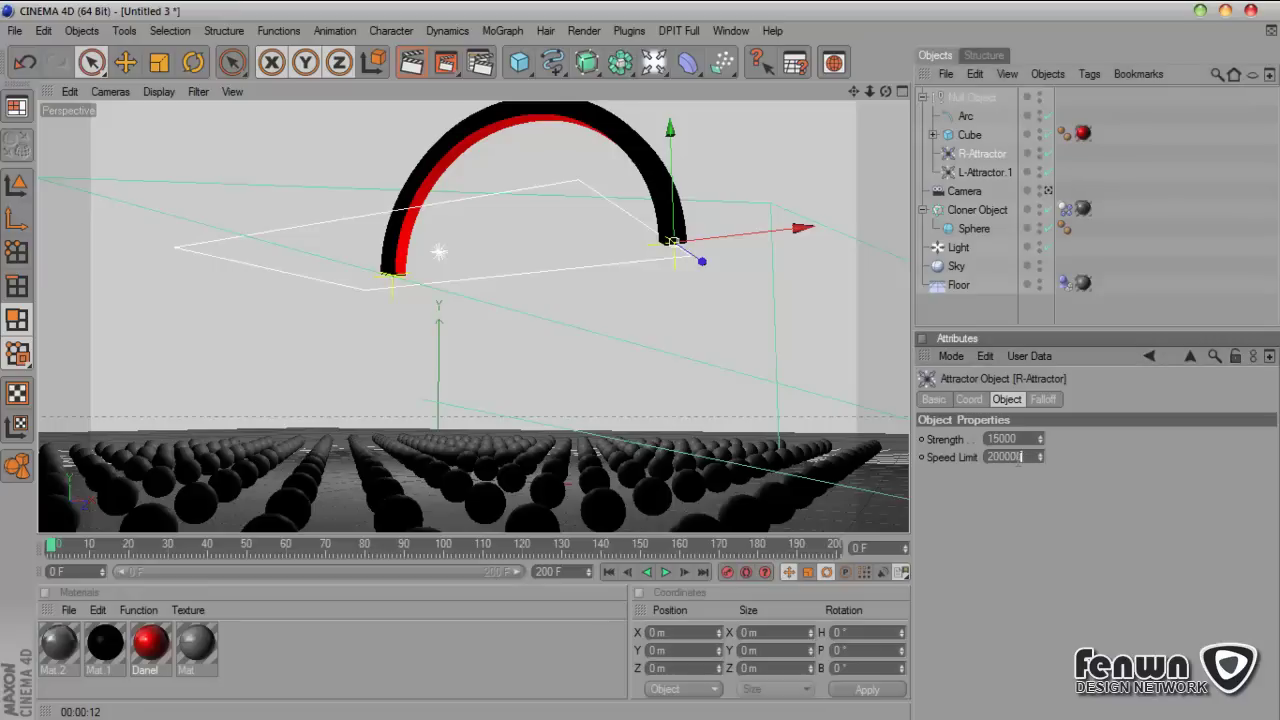
{"action": "left_click_drag", "start_coordinate": [1027, 456], "coordinate": [984, 458]}
{"action": "type", "text": "2"}
{"action": "left_click", "coordinate": [985, 172]}
{"action": "left_click", "coordinate": [1018, 456]}
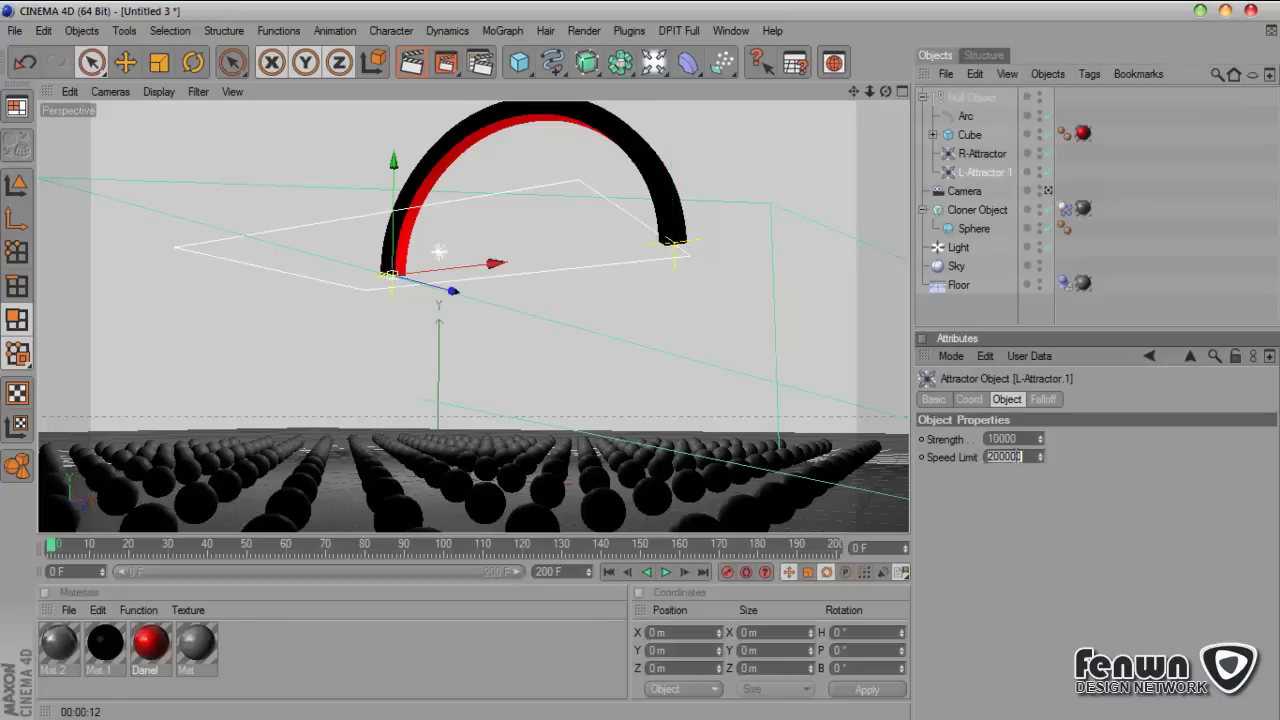
{"action": "left_click", "coordinate": [1018, 456]}
Step: Test the simulation, set L-Attractor.1's Speed Limit to 10000, and replay from frame 0
{"action": "left_click", "coordinate": [665, 572]}
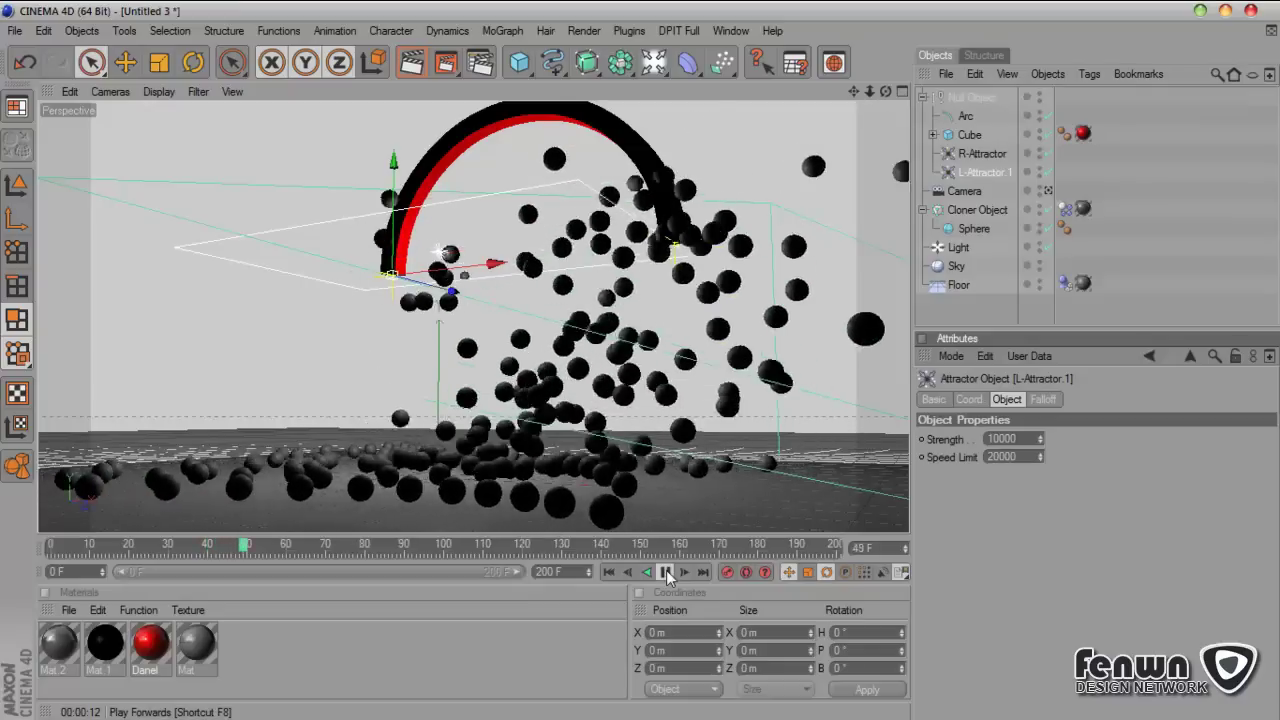
{"action": "left_click", "coordinate": [665, 572]}
{"action": "double_click", "coordinate": [1015, 456]}
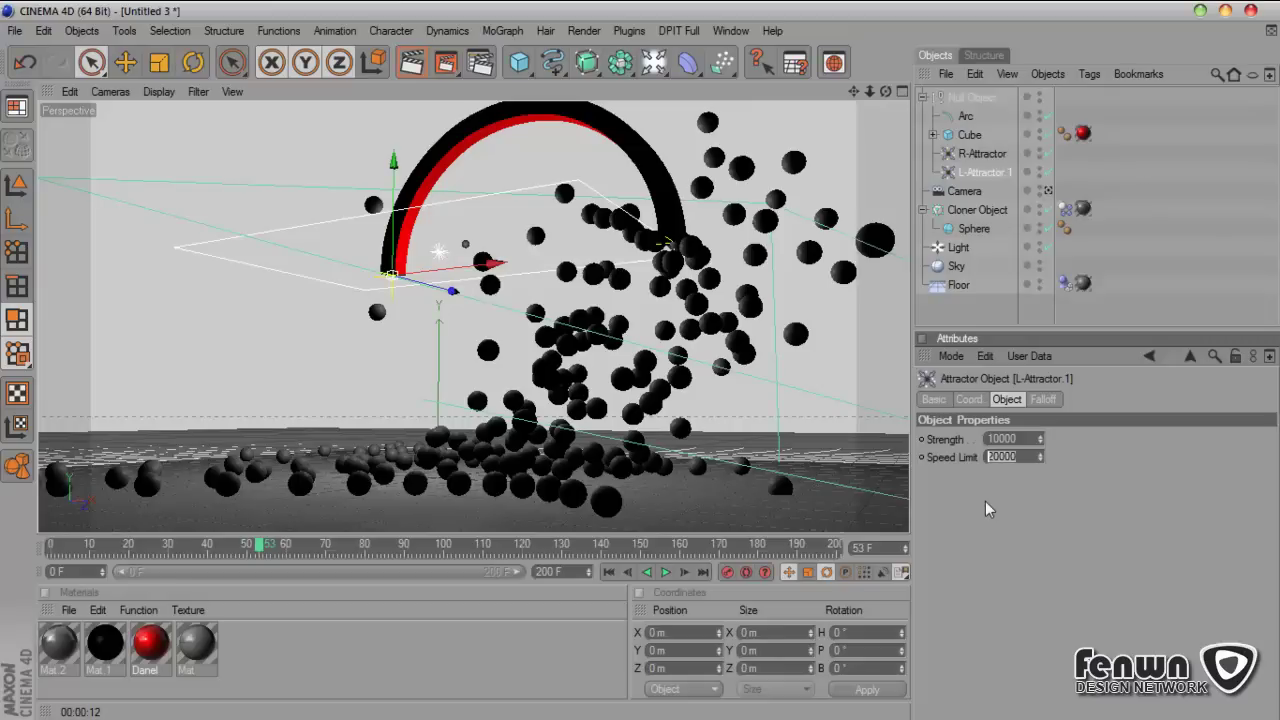
{"action": "type", "text": "1"}
{"action": "left_click", "coordinate": [608, 572]}
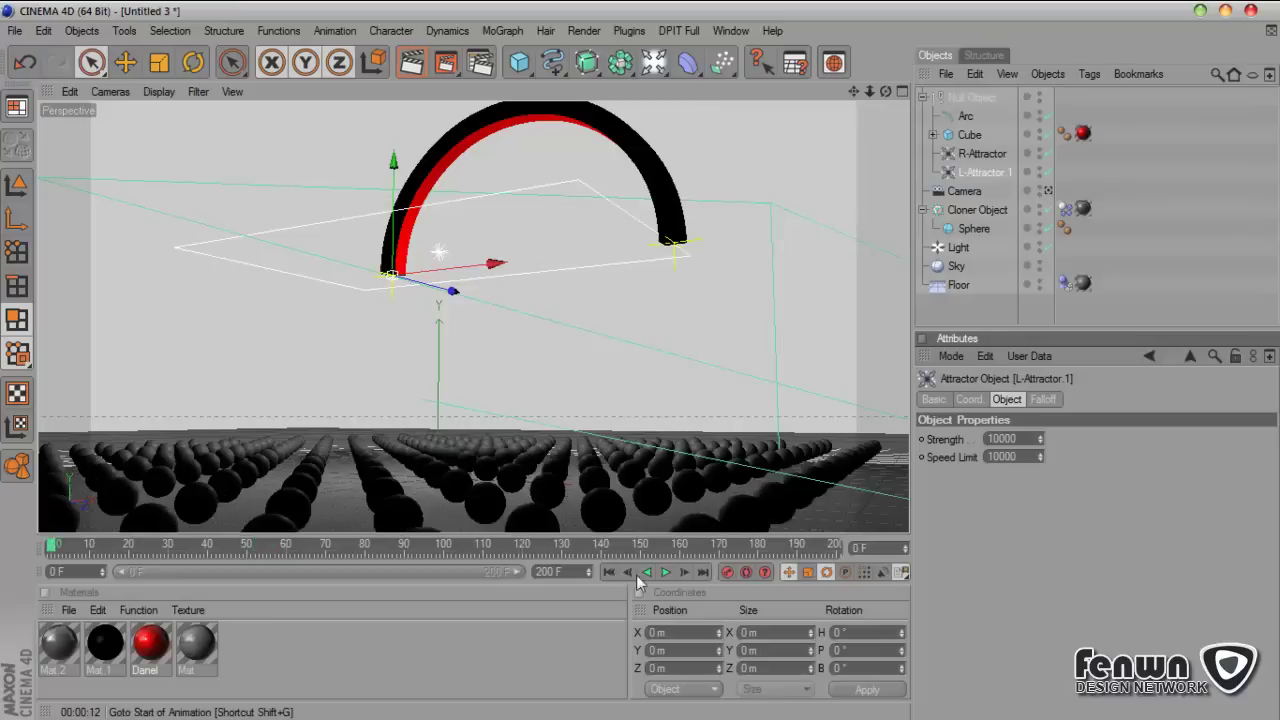
{"action": "left_click", "coordinate": [666, 572]}
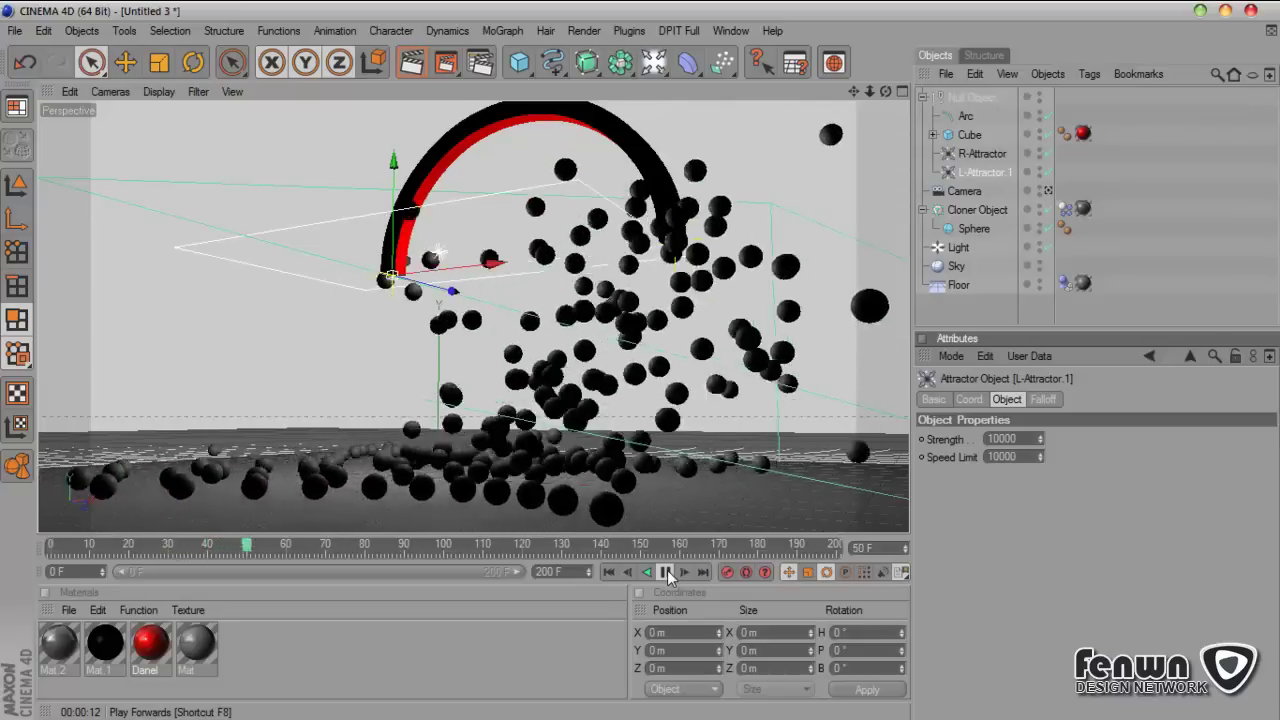
{"action": "left_click", "coordinate": [666, 572]}
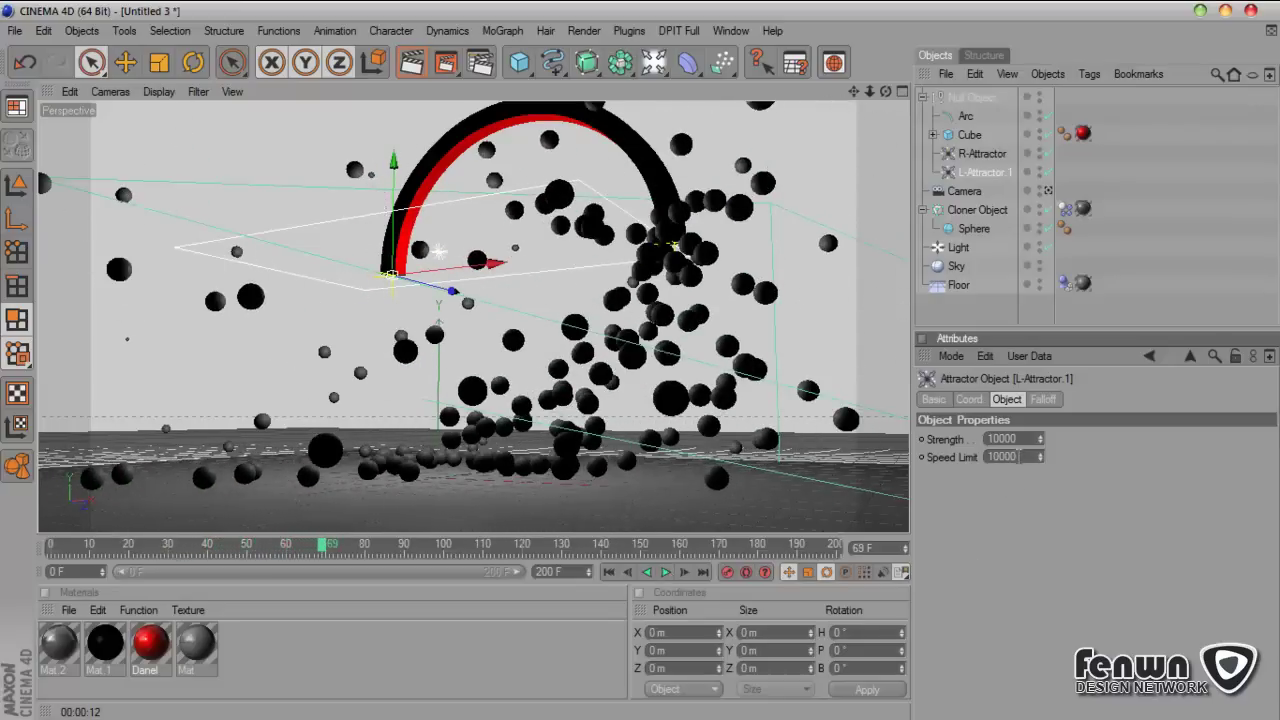
Step: Set the Speed Limit of L-Attractor.1 and R-Attractor to 1000
{"action": "double_click", "coordinate": [1019, 456]}
{"action": "type", "text": "1500"}
{"action": "type", "text": "0"}
{"action": "left_click", "coordinate": [982, 153]}
{"action": "double_click", "coordinate": [1020, 456]}
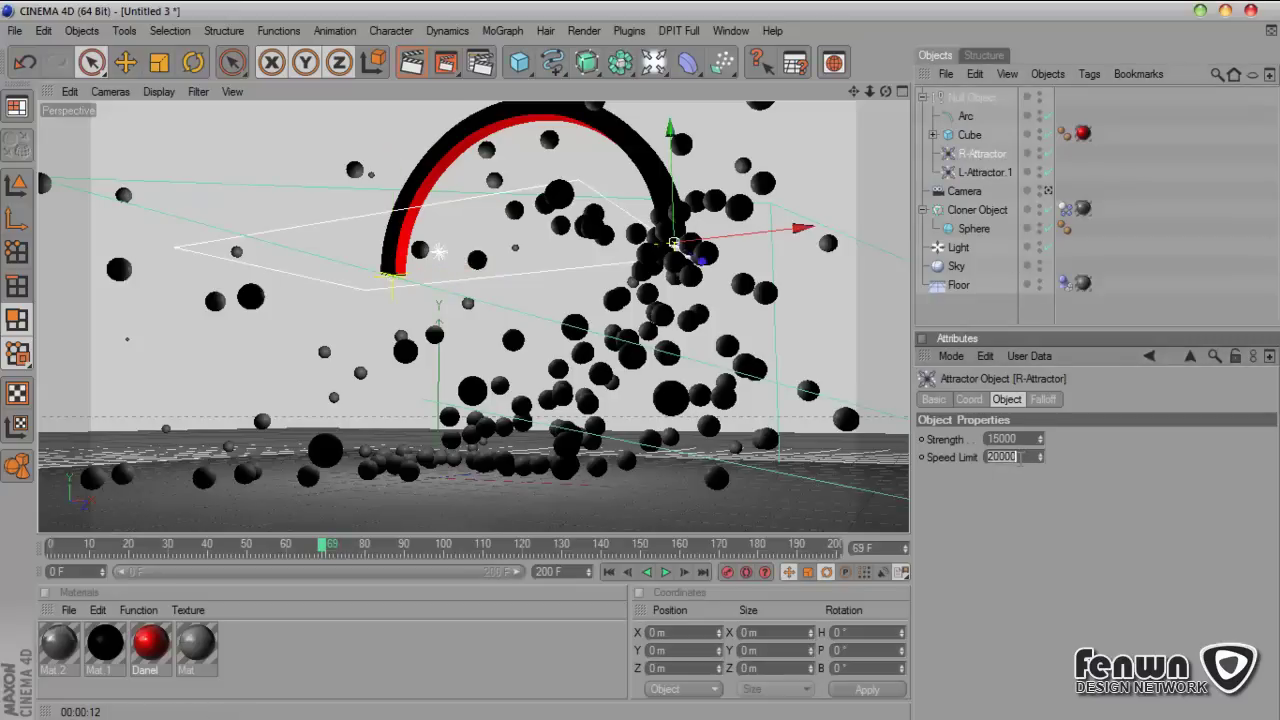
{"action": "type", "text": "100"}
Step: Play the simulation from the start to see how the spheres gather at the arch's ends, and return to frame 0
{"action": "left_click", "coordinate": [608, 572]}
{"action": "left_click", "coordinate": [665, 572]}
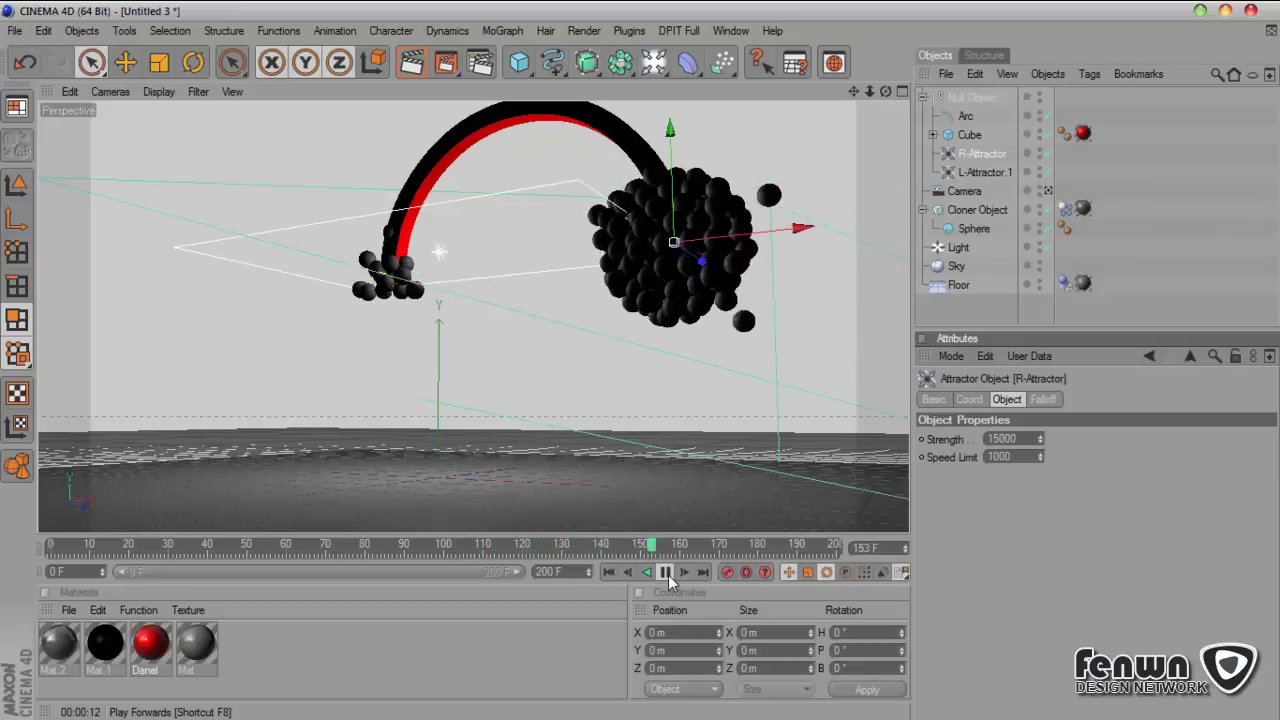
{"action": "left_click", "coordinate": [665, 572]}
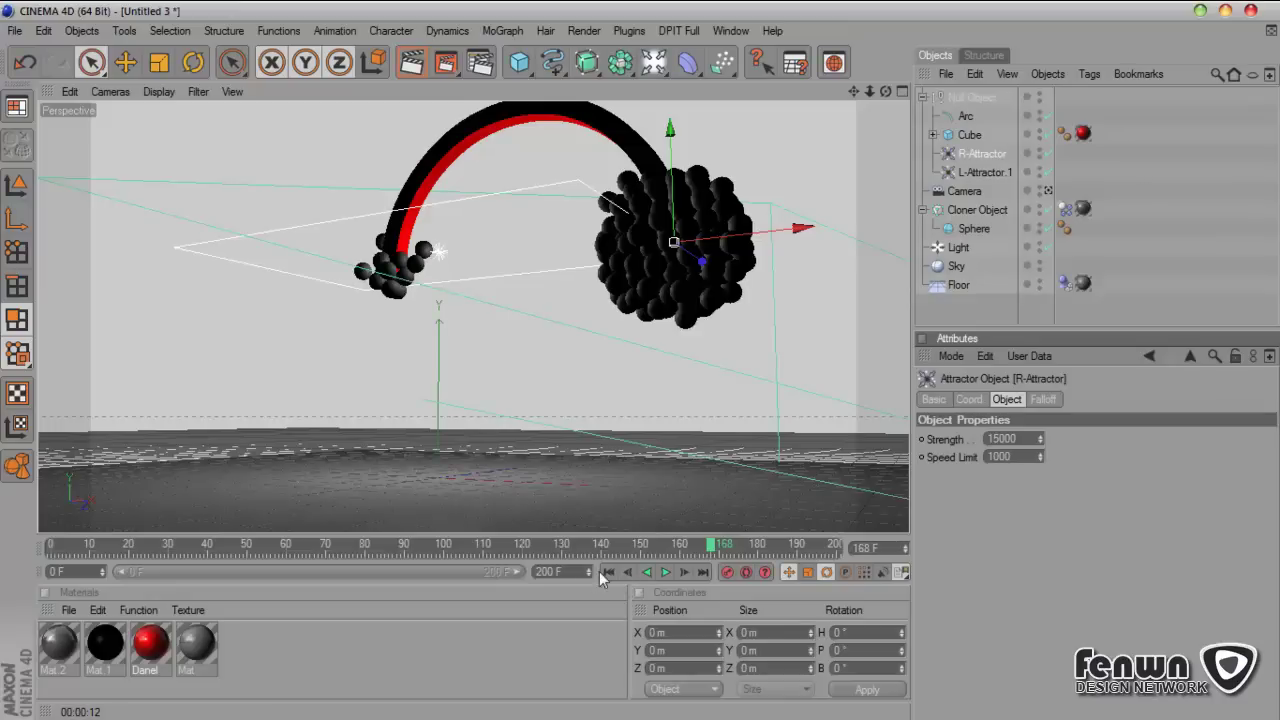
{"action": "left_click", "coordinate": [608, 572]}
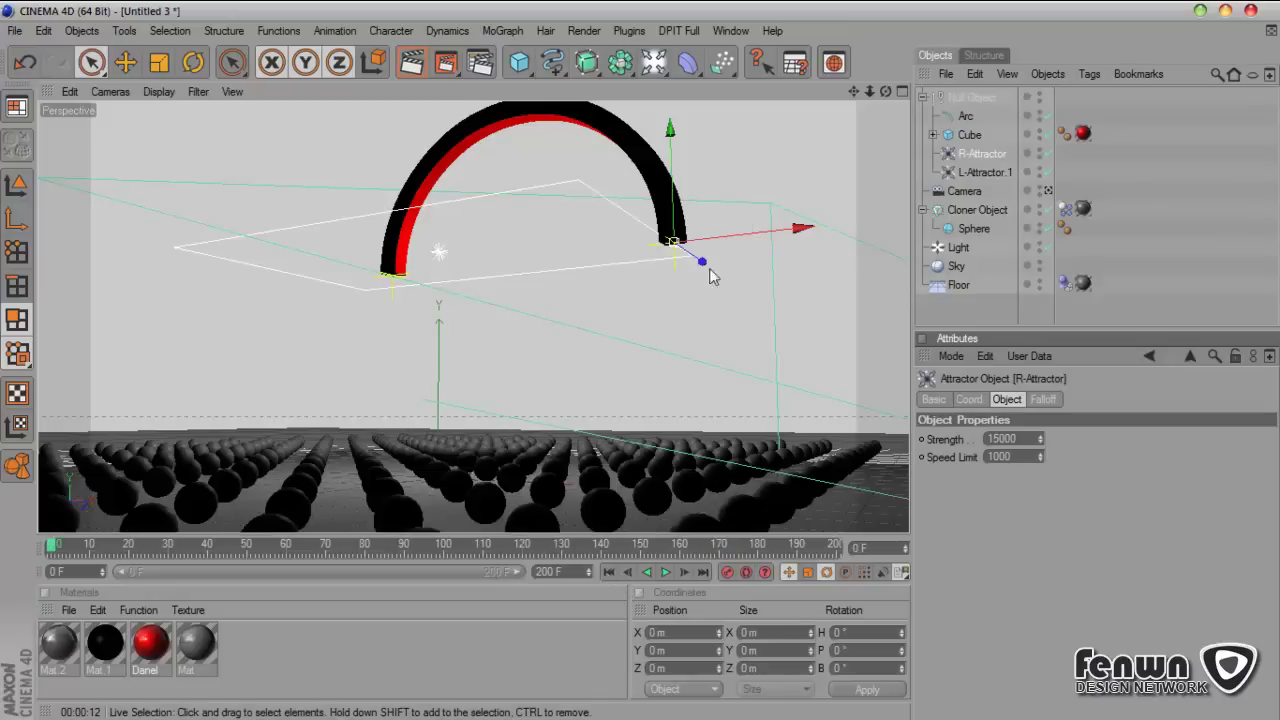
Step: Replay the first frames of the simulation, and set the Strength of L-Attractor.1 and R-Attractor to 20000
{"action": "left_click", "coordinate": [665, 572]}
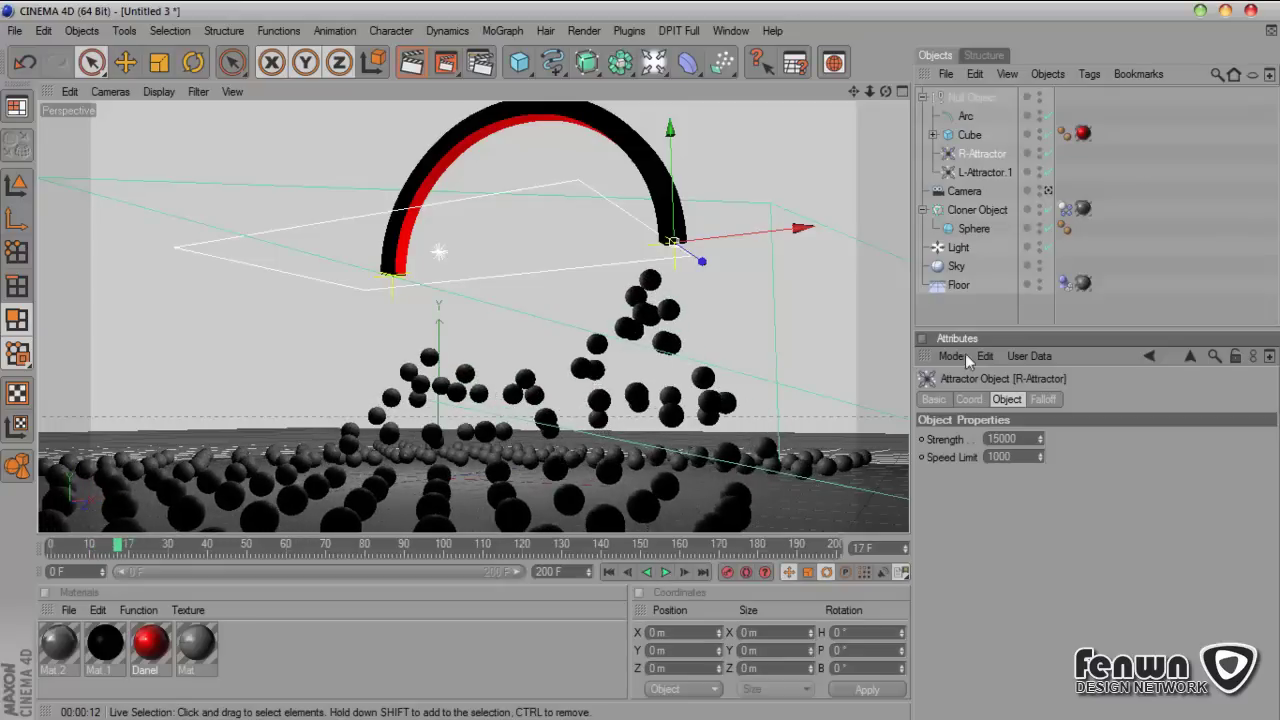
{"action": "left_click_drag", "start_coordinate": [475, 315], "coordinate": [580, 320], "text": "alt"}
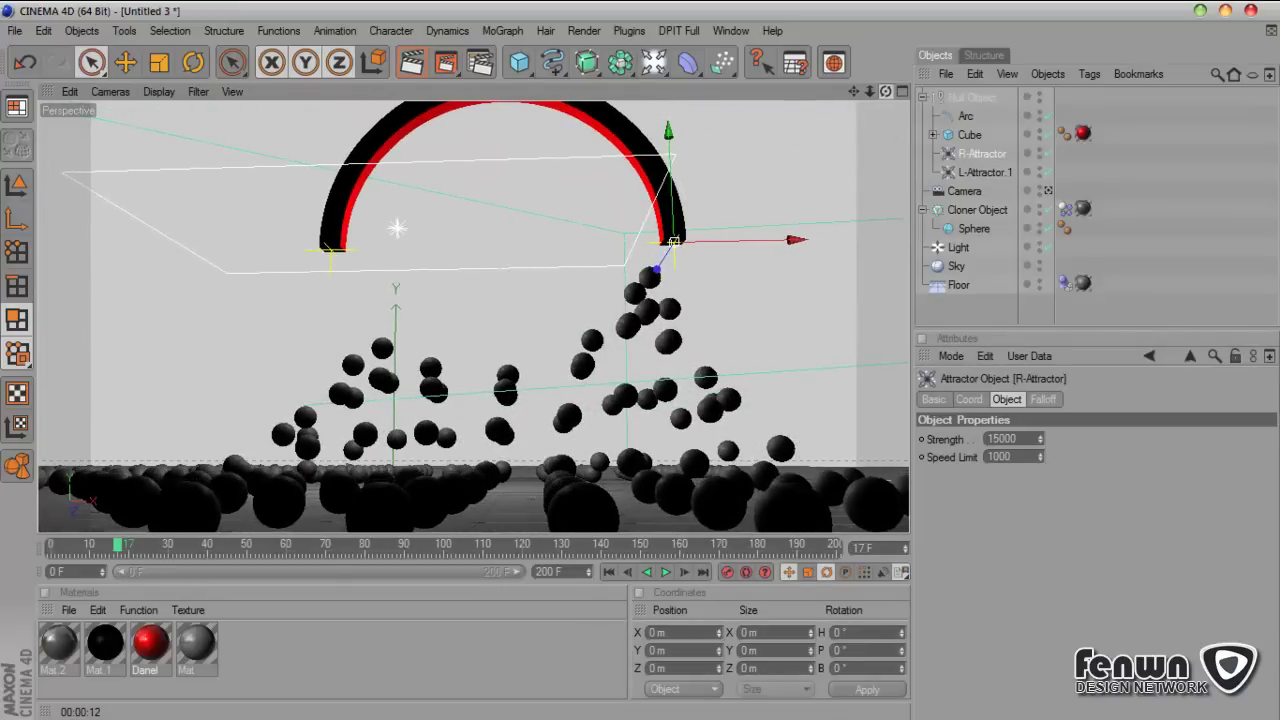
{"action": "left_click", "coordinate": [1001, 176]}
{"action": "left_click", "coordinate": [997, 157]}
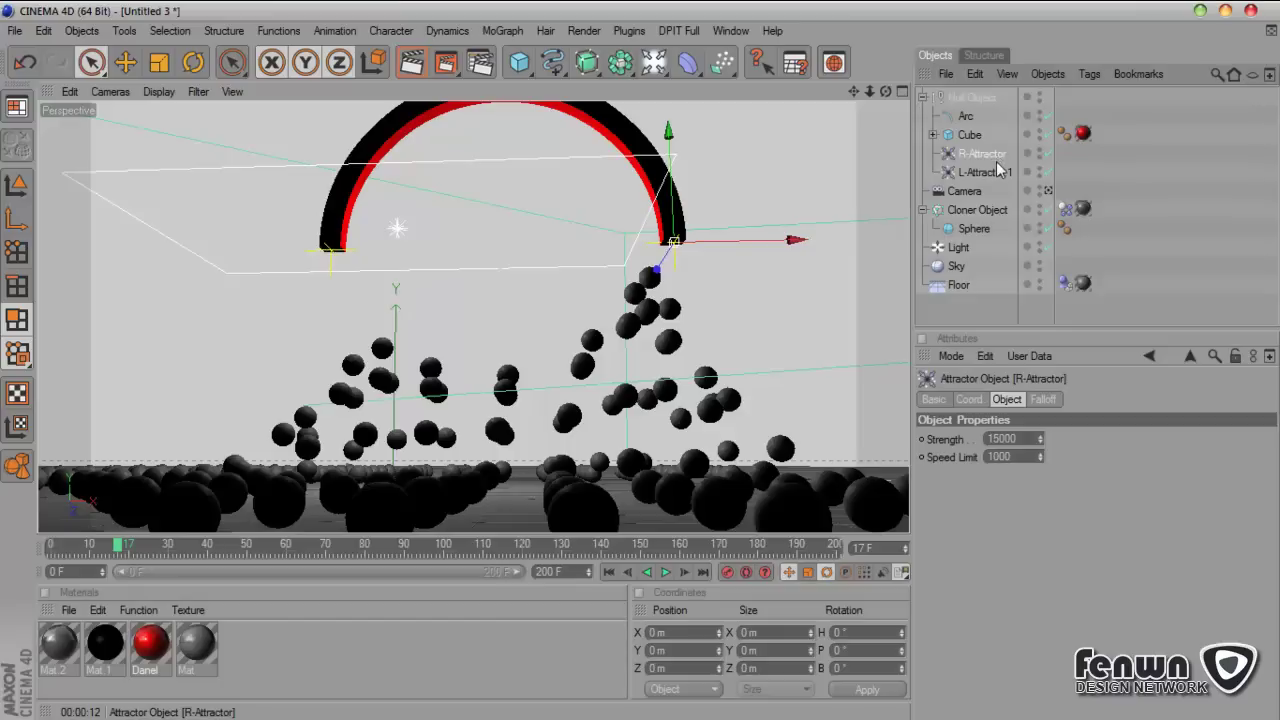
{"action": "left_click", "coordinate": [997, 173]}
{"action": "left_click", "coordinate": [1018, 440]}
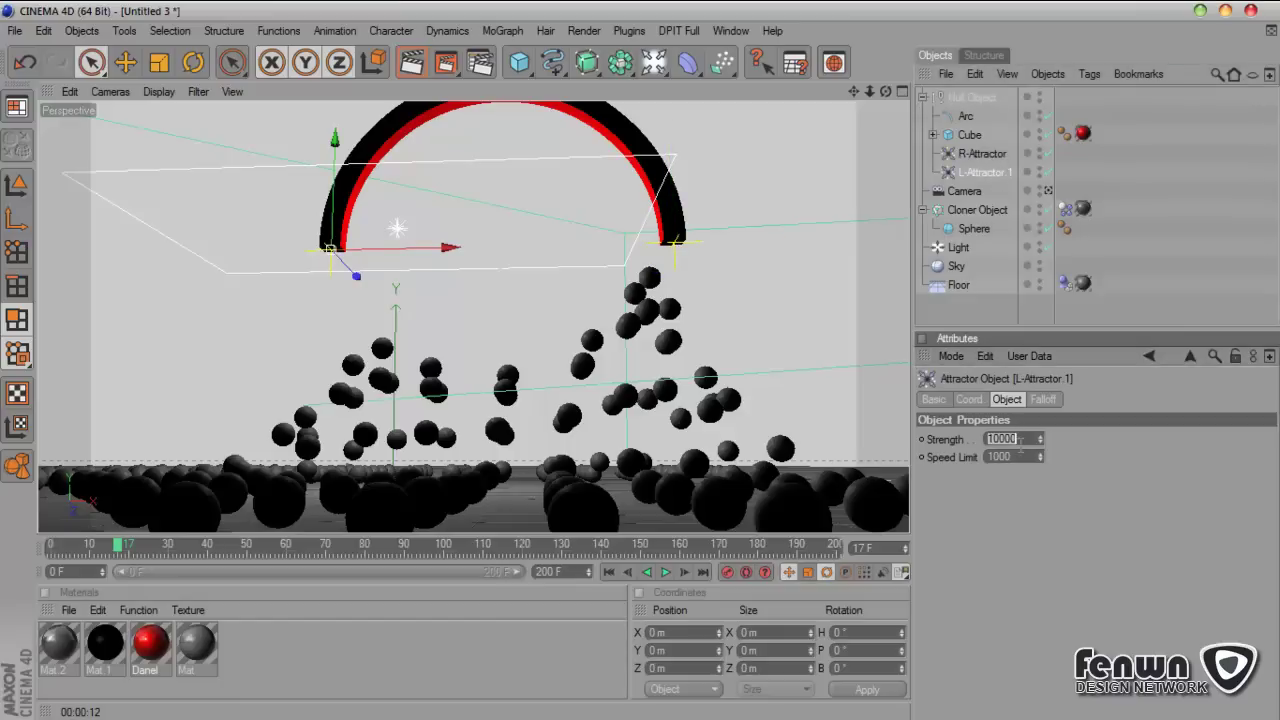
{"action": "type", "text": "20"}
{"action": "left_click", "coordinate": [982, 154]}
{"action": "left_click", "coordinate": [1026, 436]}
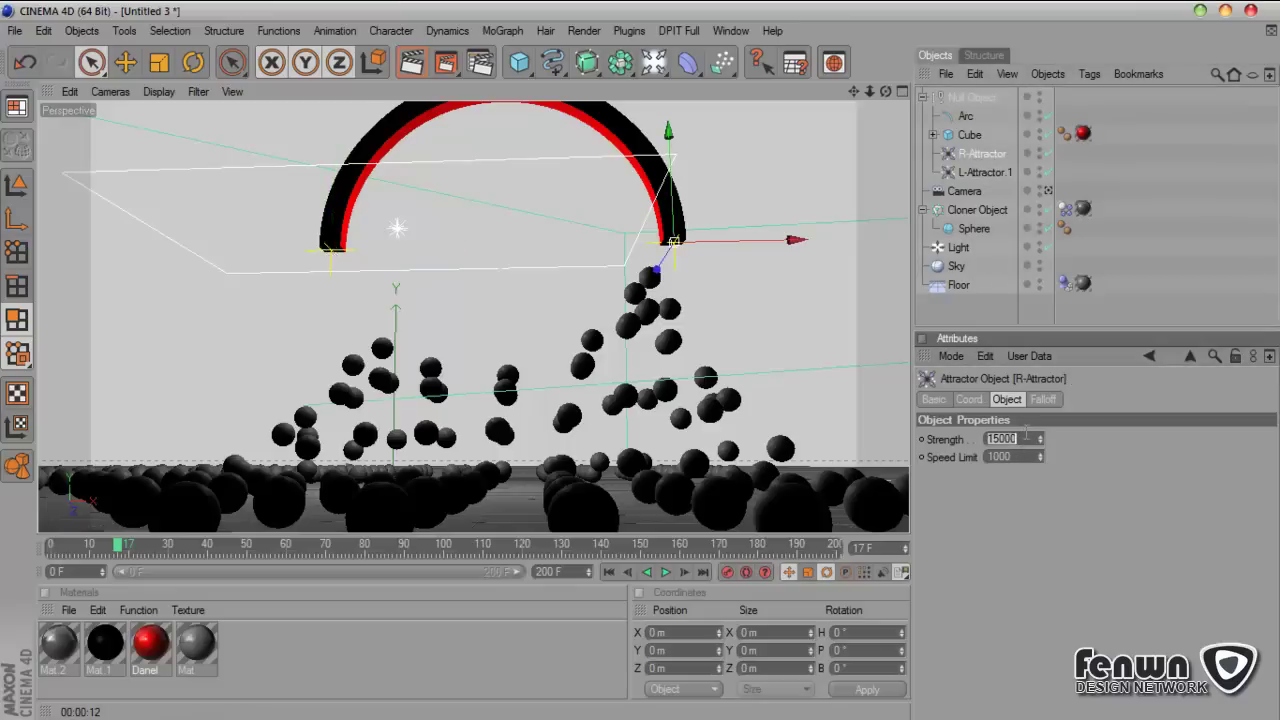
{"action": "type", "text": "20"}
Step: Play the simulation from frame 0 to check the sphere clusters with the new attractor strengths, and go back to the start
{"action": "left_click", "coordinate": [608, 572]}
{"action": "left_click", "coordinate": [667, 575]}
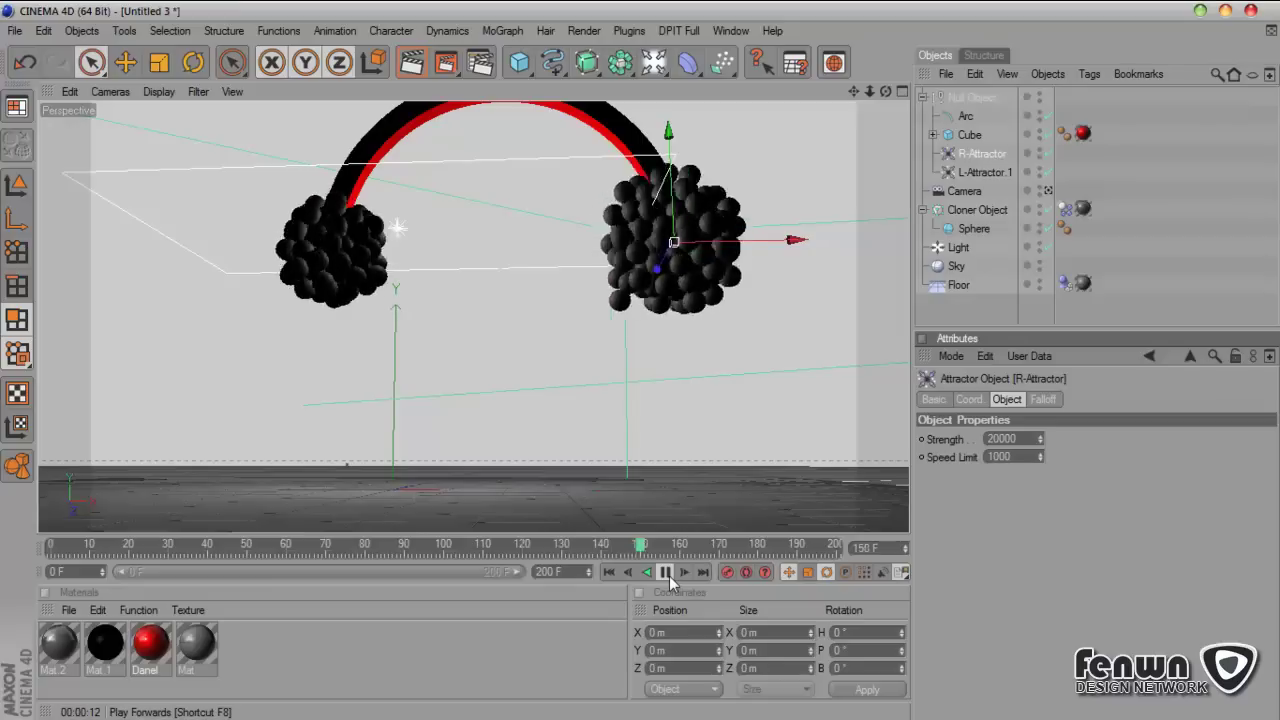
{"action": "left_click", "coordinate": [669, 577]}
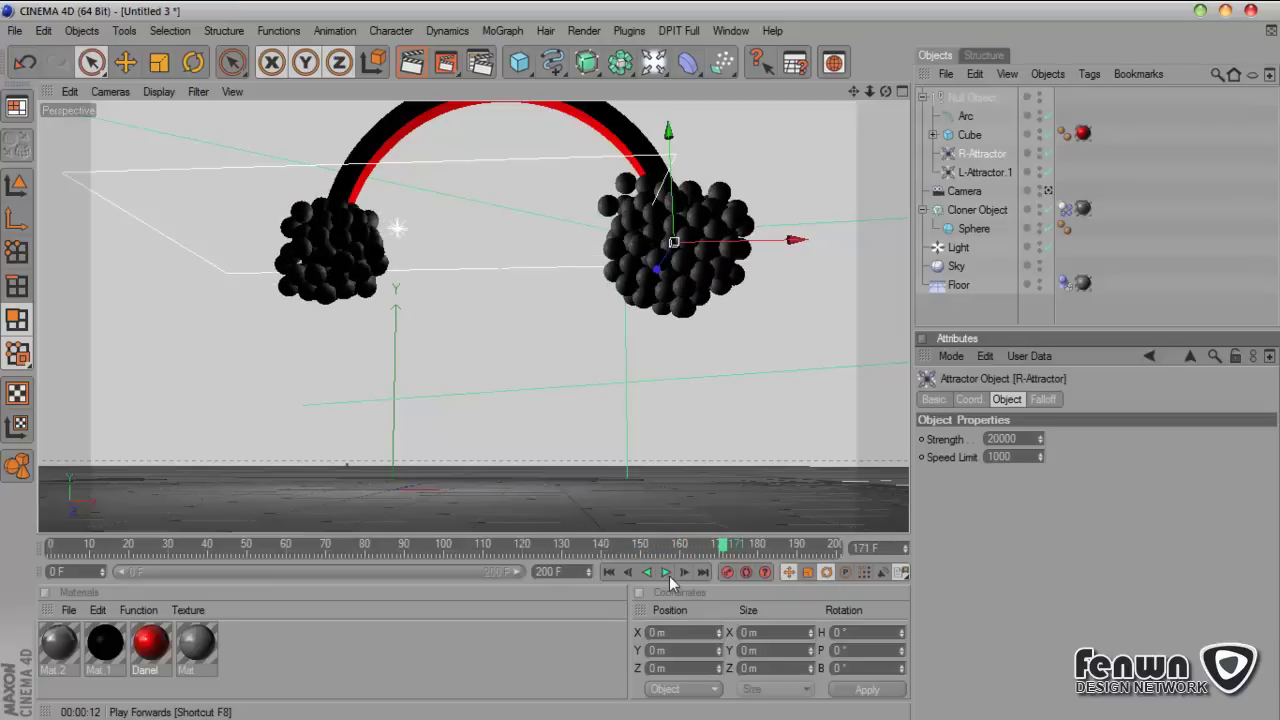
{"action": "left_click", "coordinate": [610, 572]}
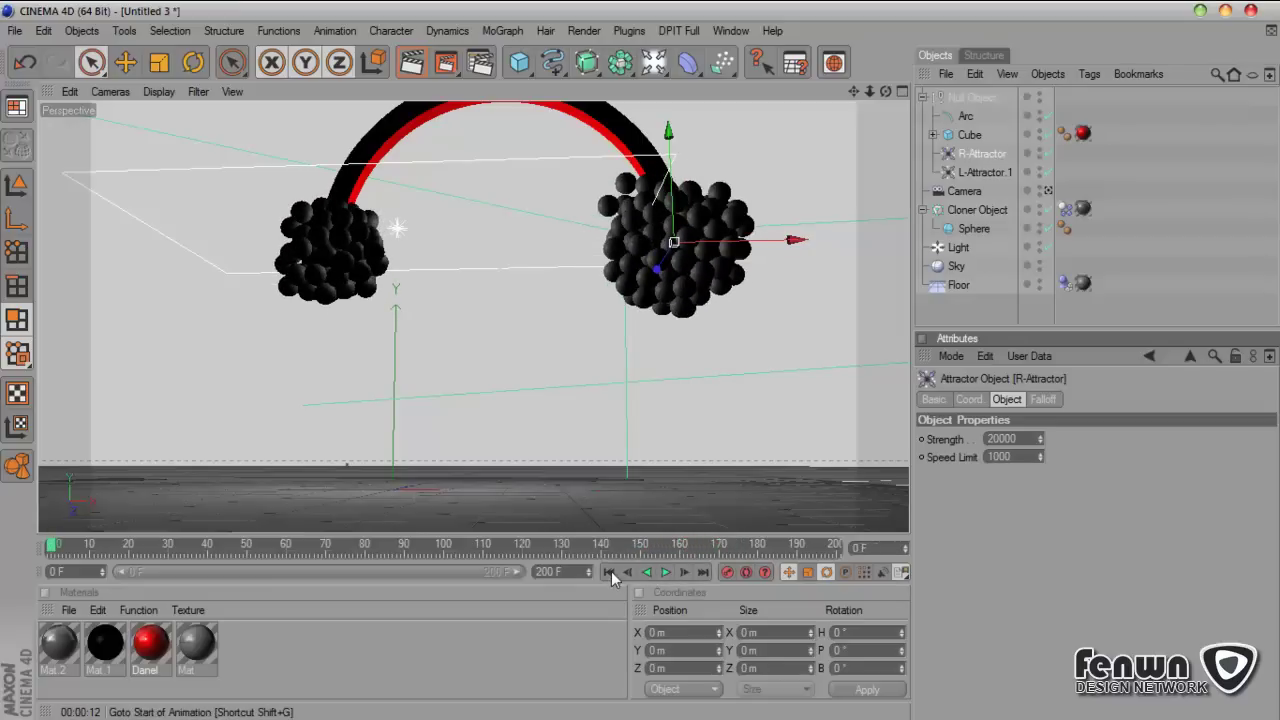
Step: Play the first frames of the simulation, and set the falloff shape of R-Attractor to Sphere
{"action": "left_click", "coordinate": [665, 572]}
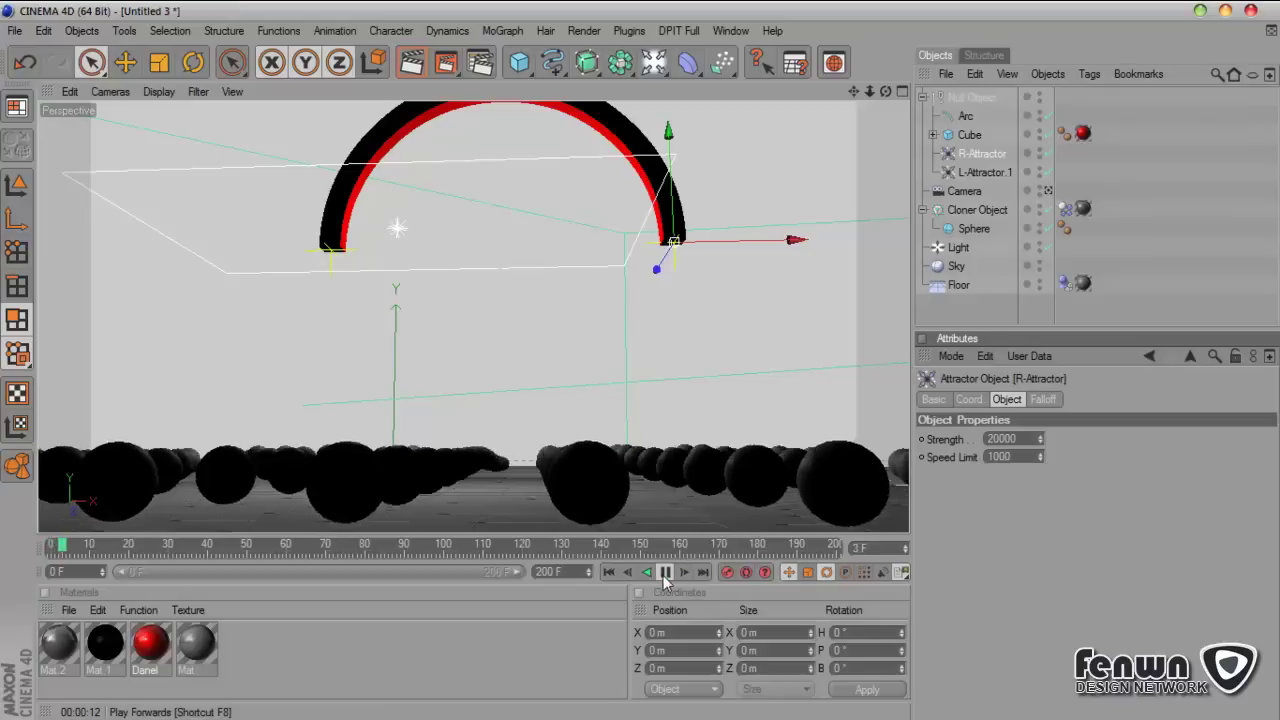
{"action": "left_click", "coordinate": [665, 574]}
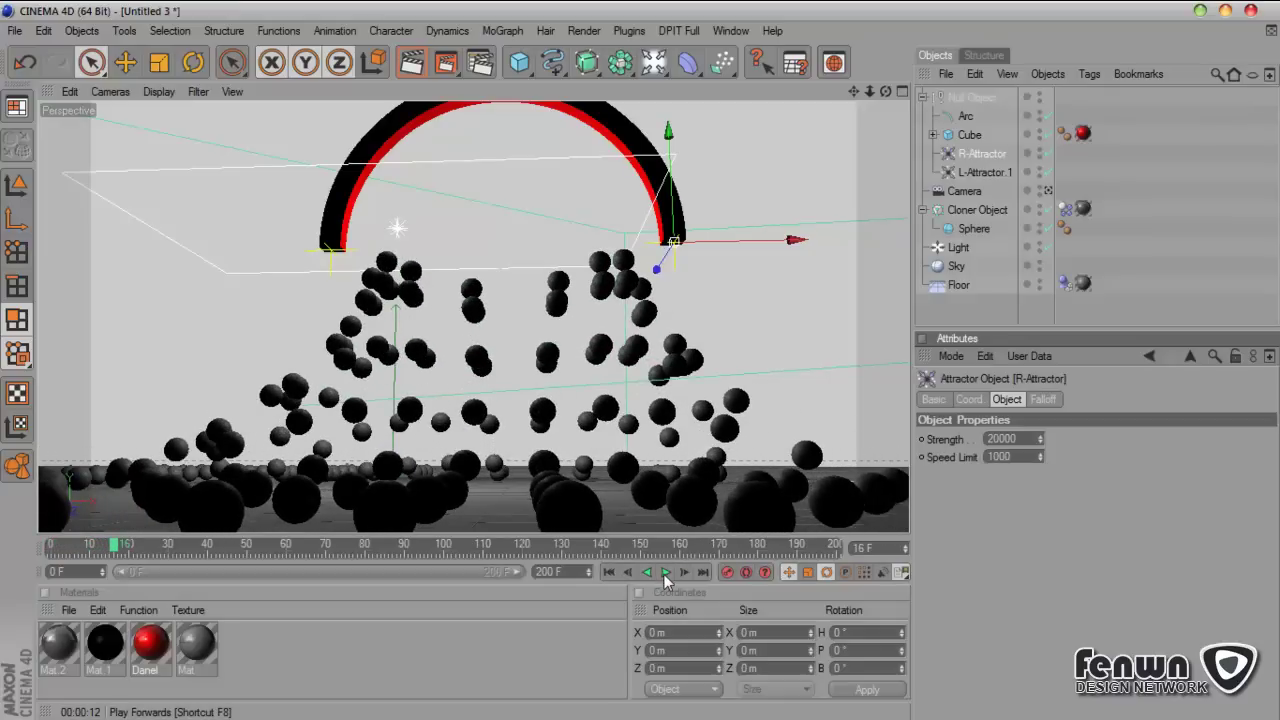
{"action": "left_click", "coordinate": [1044, 399]}
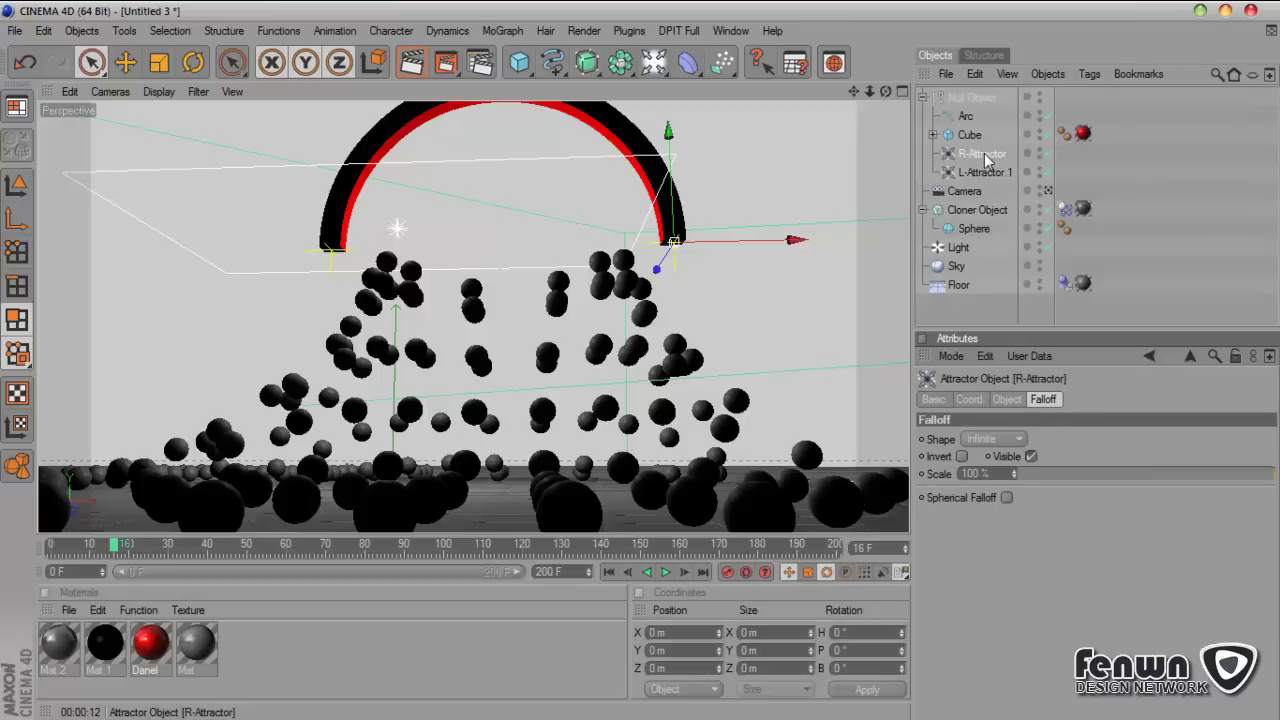
{"action": "left_click", "coordinate": [991, 440]}
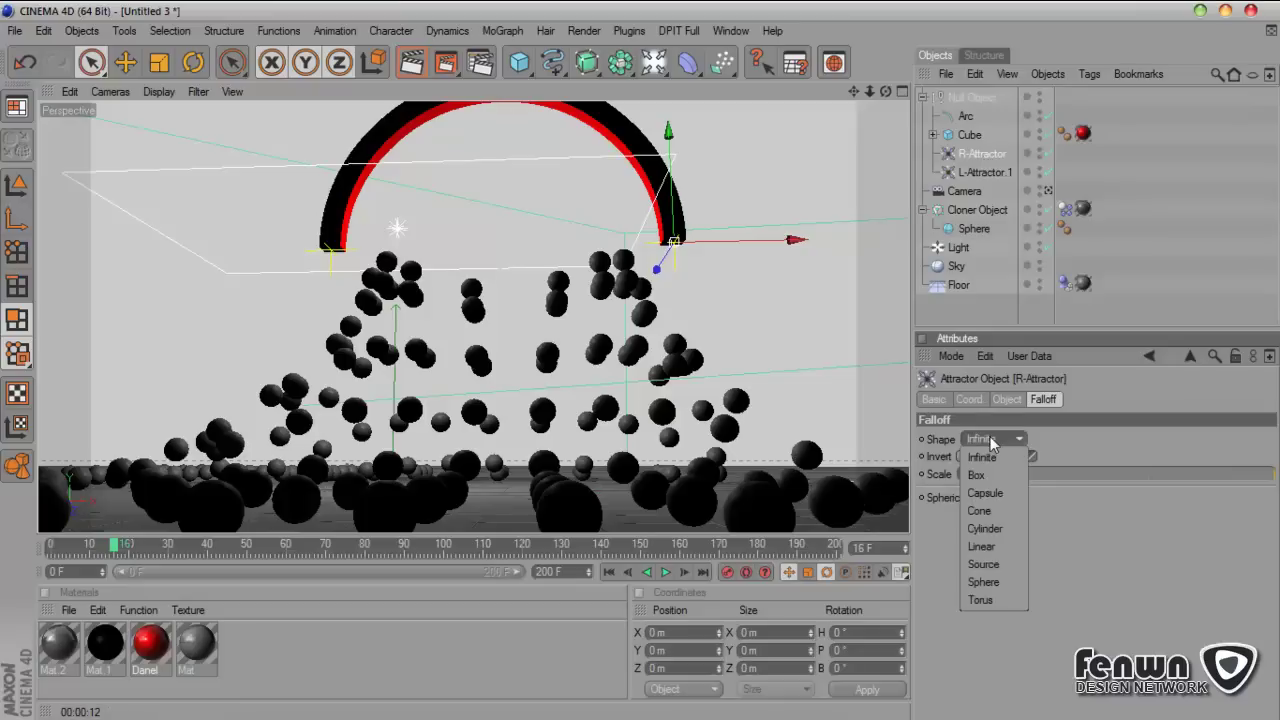
{"action": "left_click", "coordinate": [983, 582]}
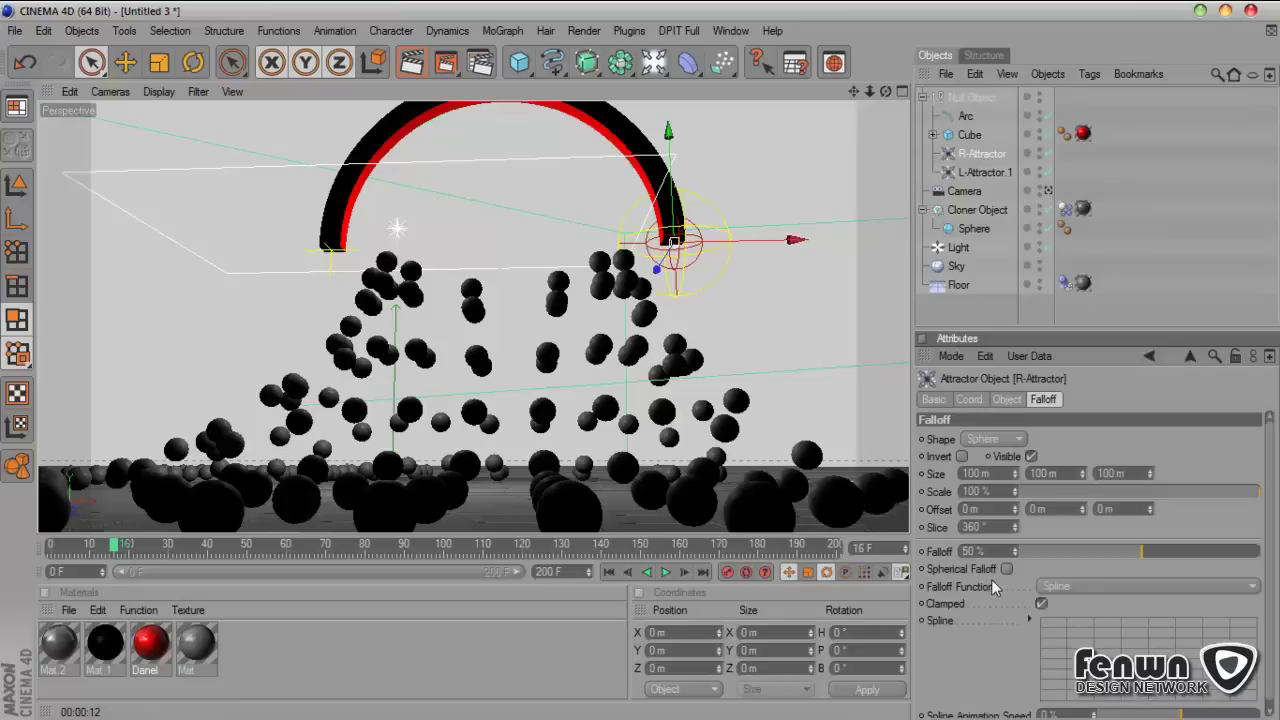
Step: Play the simulation to check how the spherical falloff affects the spheres, and return to frame 0
{"action": "left_click", "coordinate": [647, 574]}
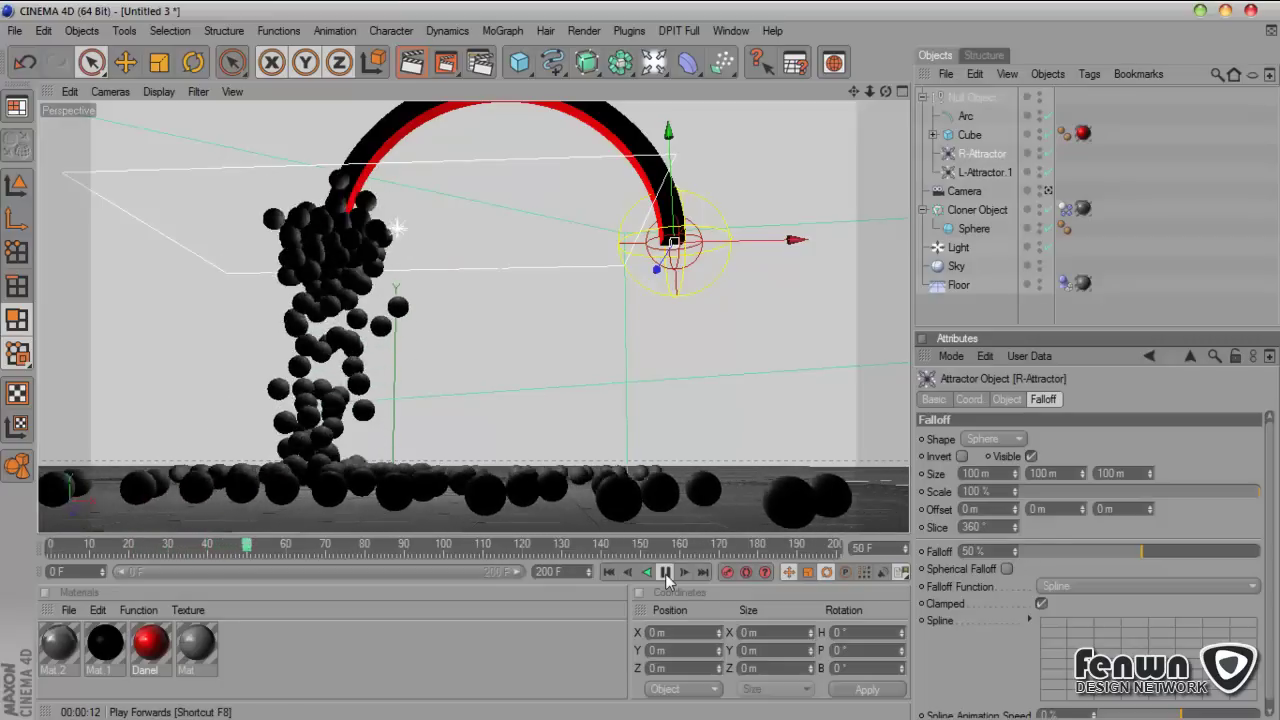
{"action": "left_click", "coordinate": [666, 574]}
{"action": "left_click", "coordinate": [609, 573]}
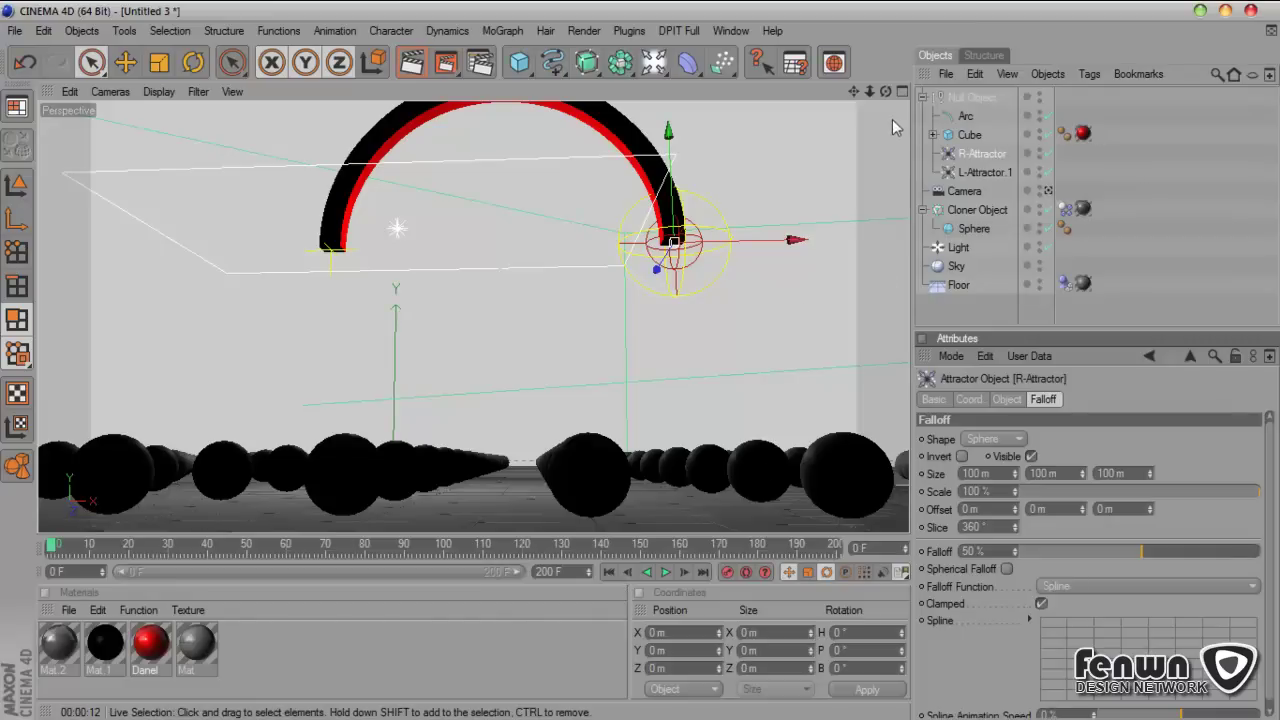
Step: Animate the Null Object along its Z axis from one side of the floor at frame 0 to the opposite side at frame 127
{"action": "left_click_drag", "start_coordinate": [895, 127], "coordinate": [814, 163], "text": "alt"}
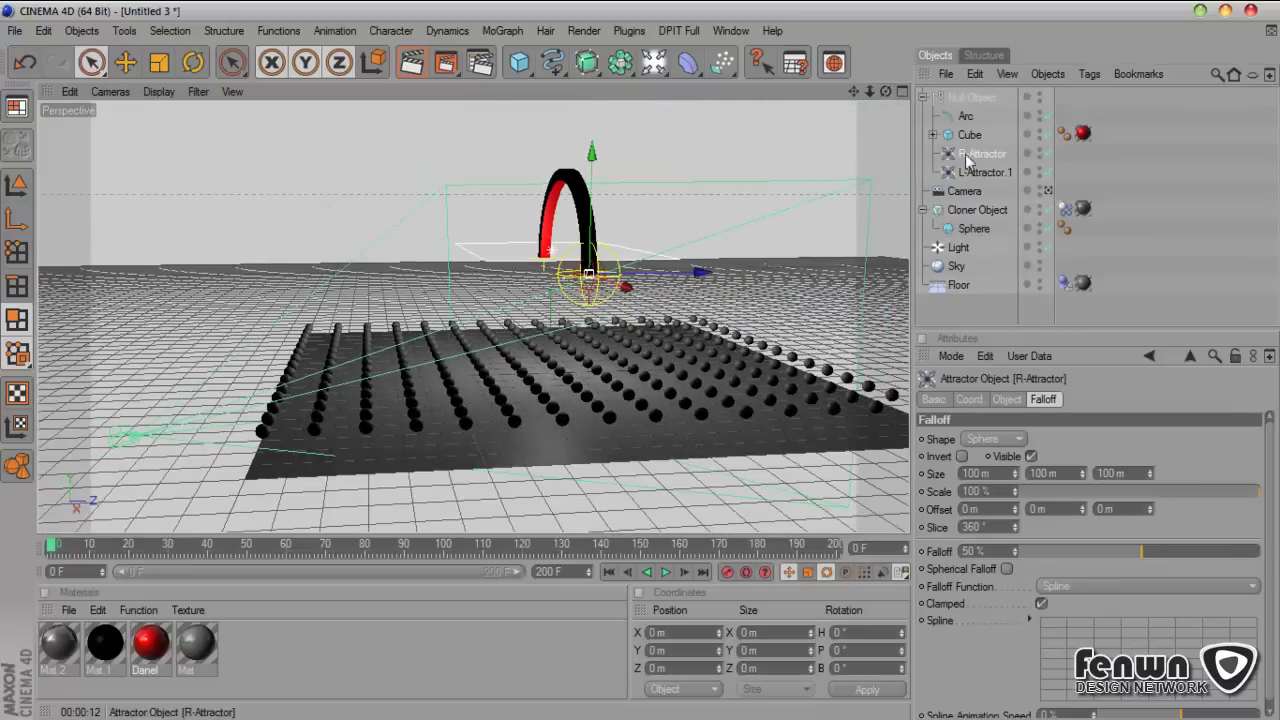
{"action": "left_click", "coordinate": [970, 97]}
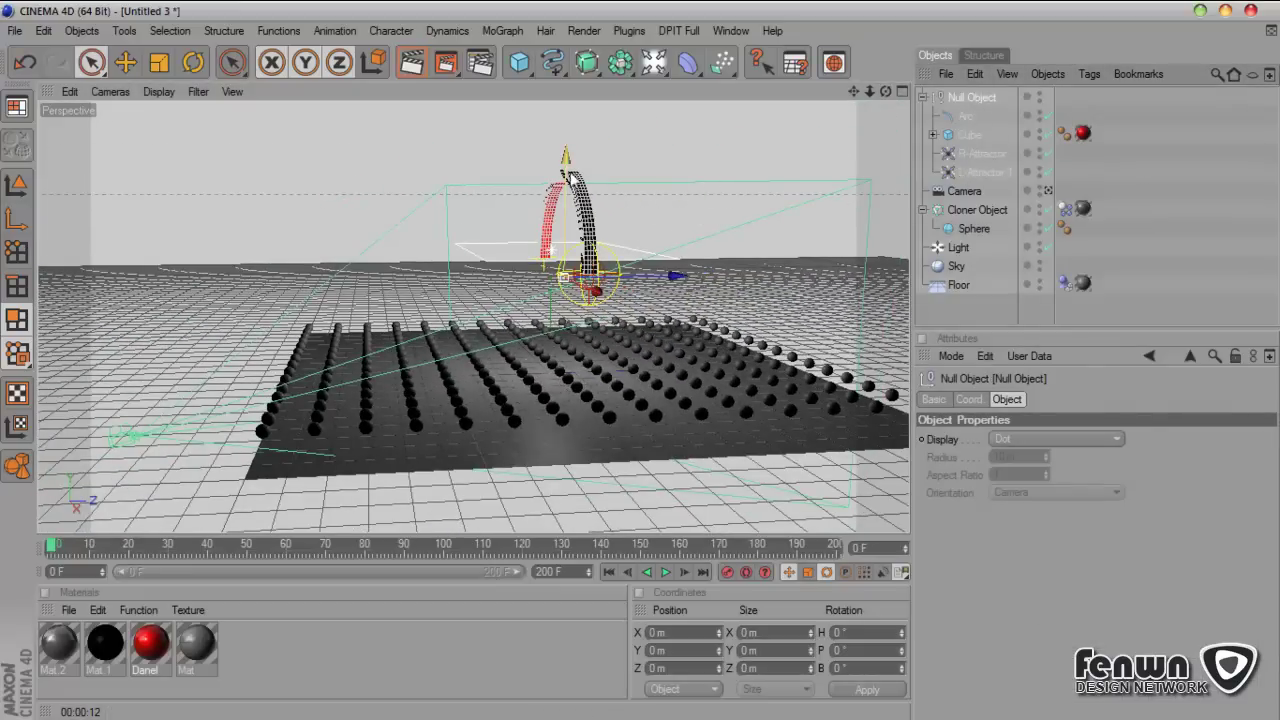
{"action": "left_click_drag", "start_coordinate": [590, 322], "coordinate": [862, 290]}
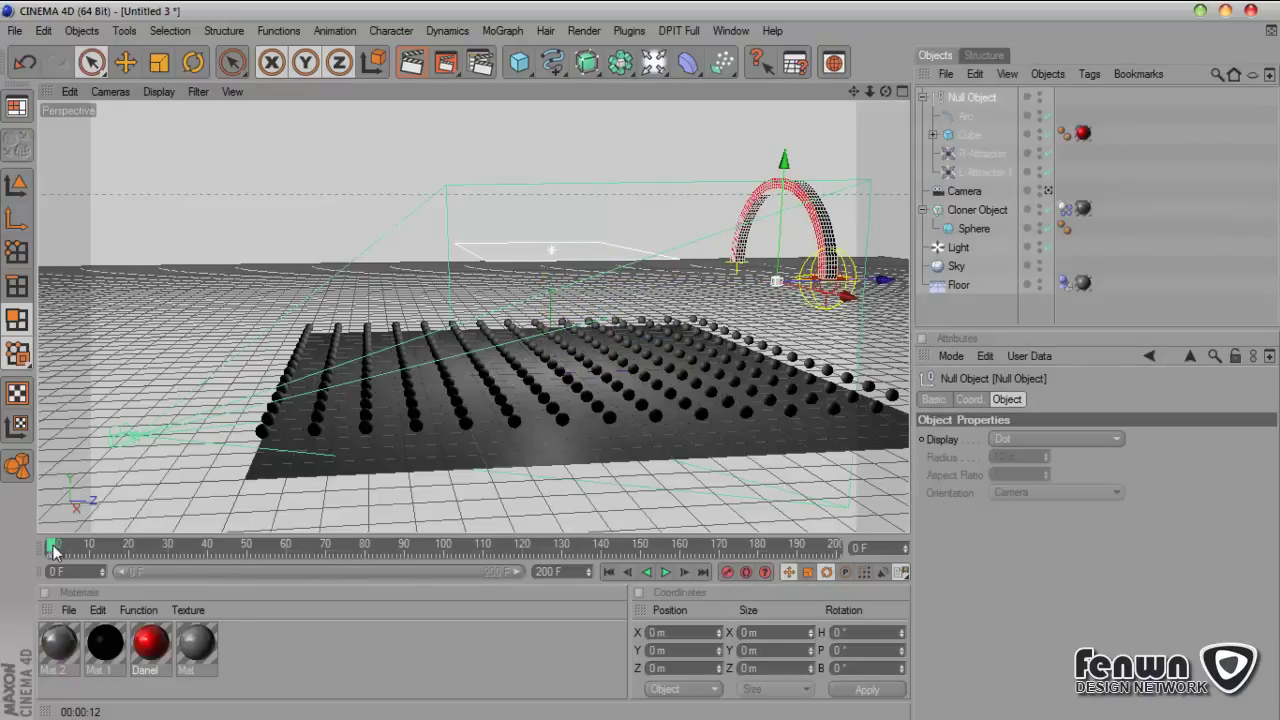
{"action": "left_click_drag", "start_coordinate": [53, 550], "coordinate": [551, 548]}
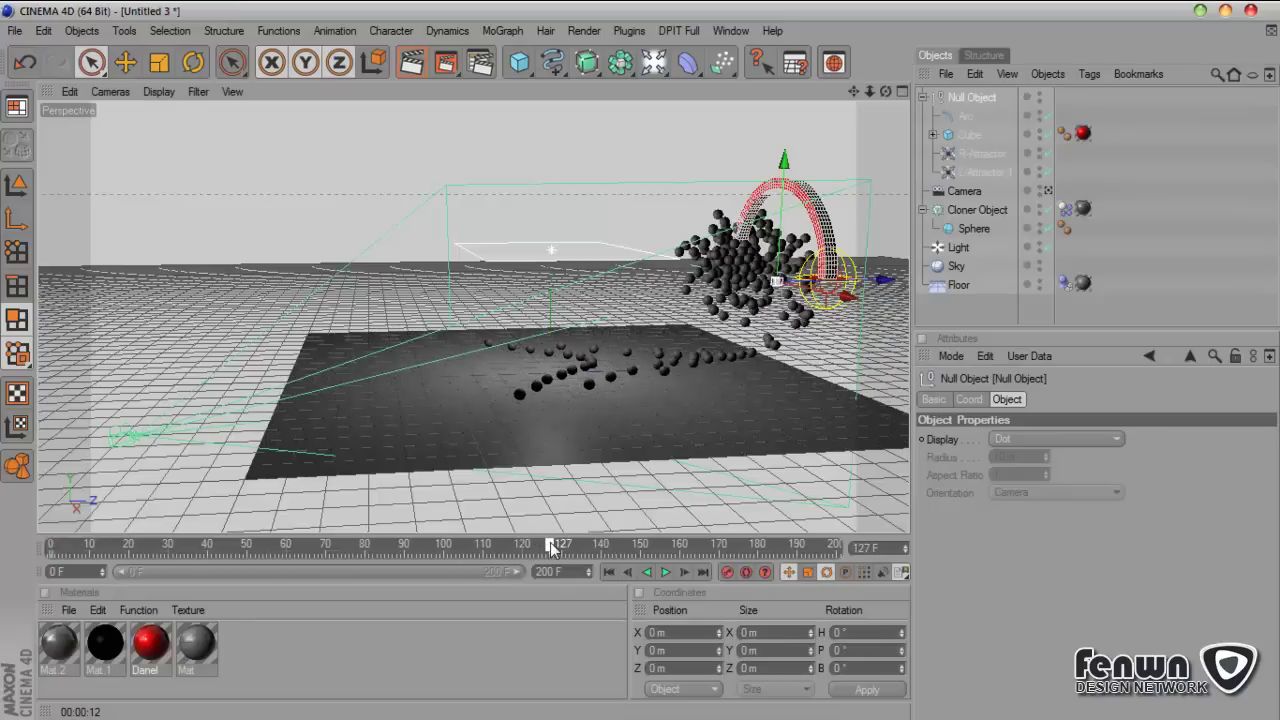
{"action": "left_click_drag", "start_coordinate": [852, 289], "coordinate": [350, 288]}
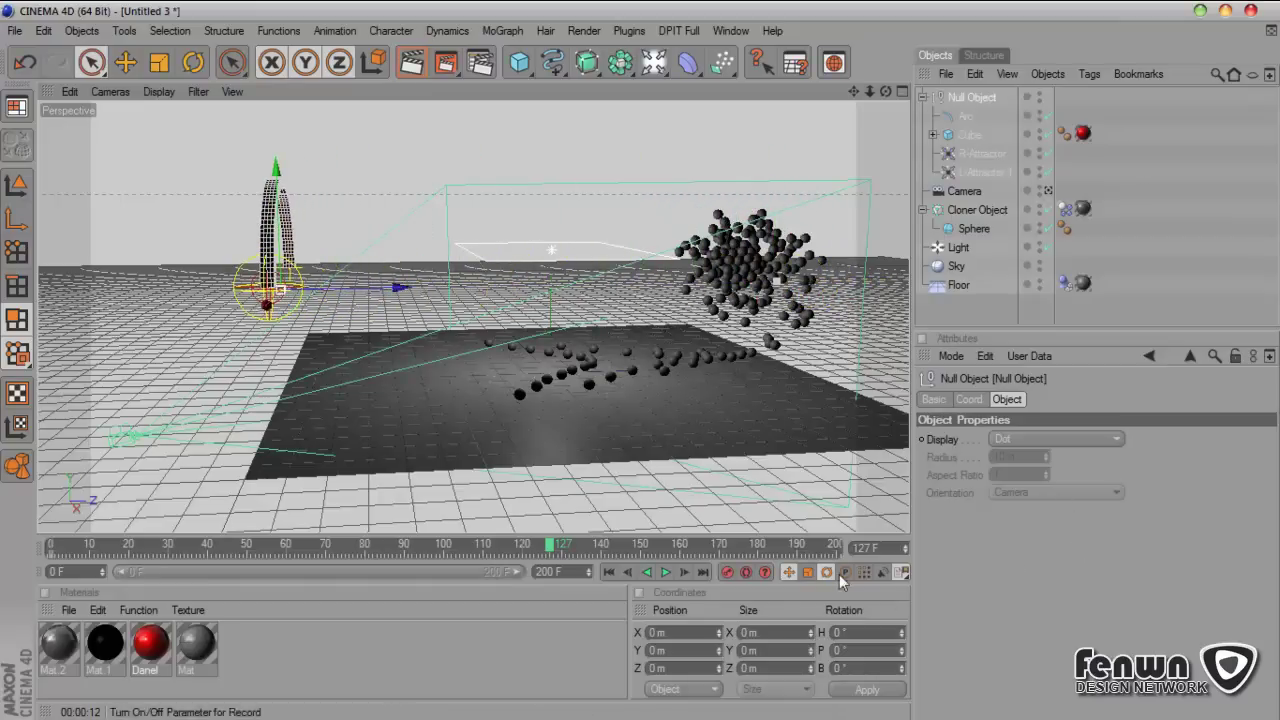
Step: Play the animation from frame 0 to check how the spheres follow the moving arch, and go back to the start
{"action": "left_click", "coordinate": [614, 572]}
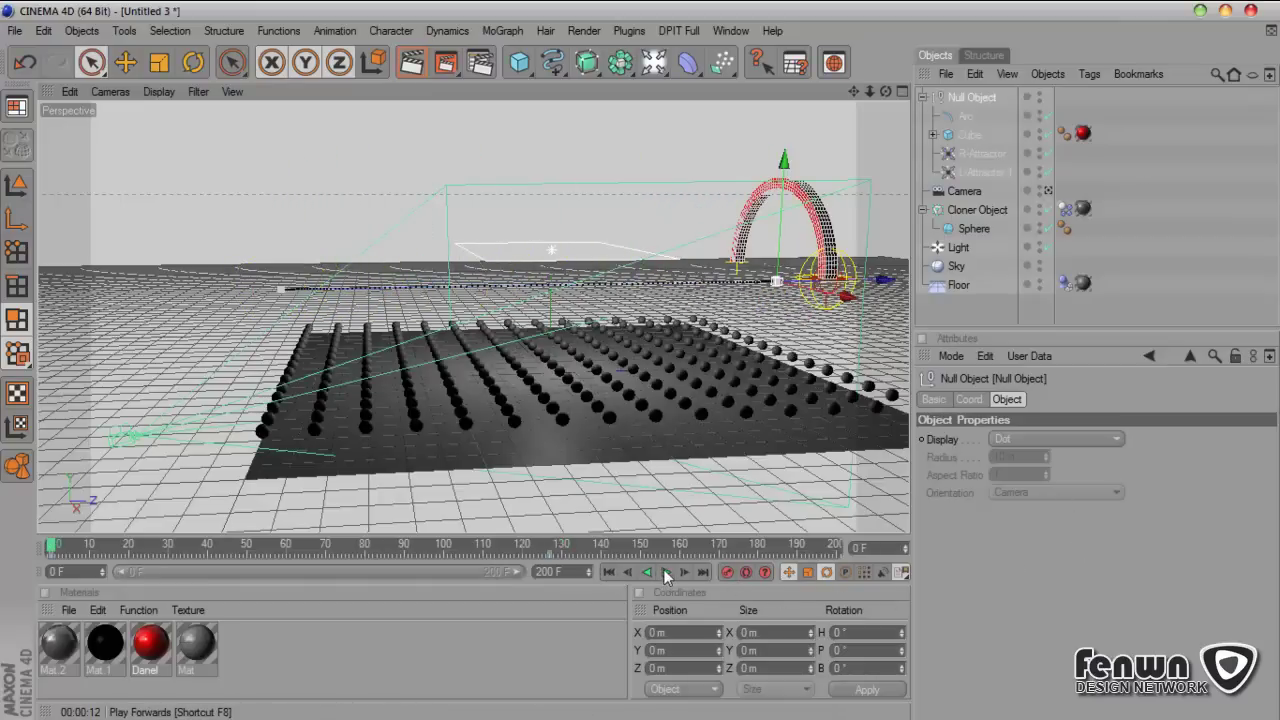
{"action": "left_click", "coordinate": [666, 572]}
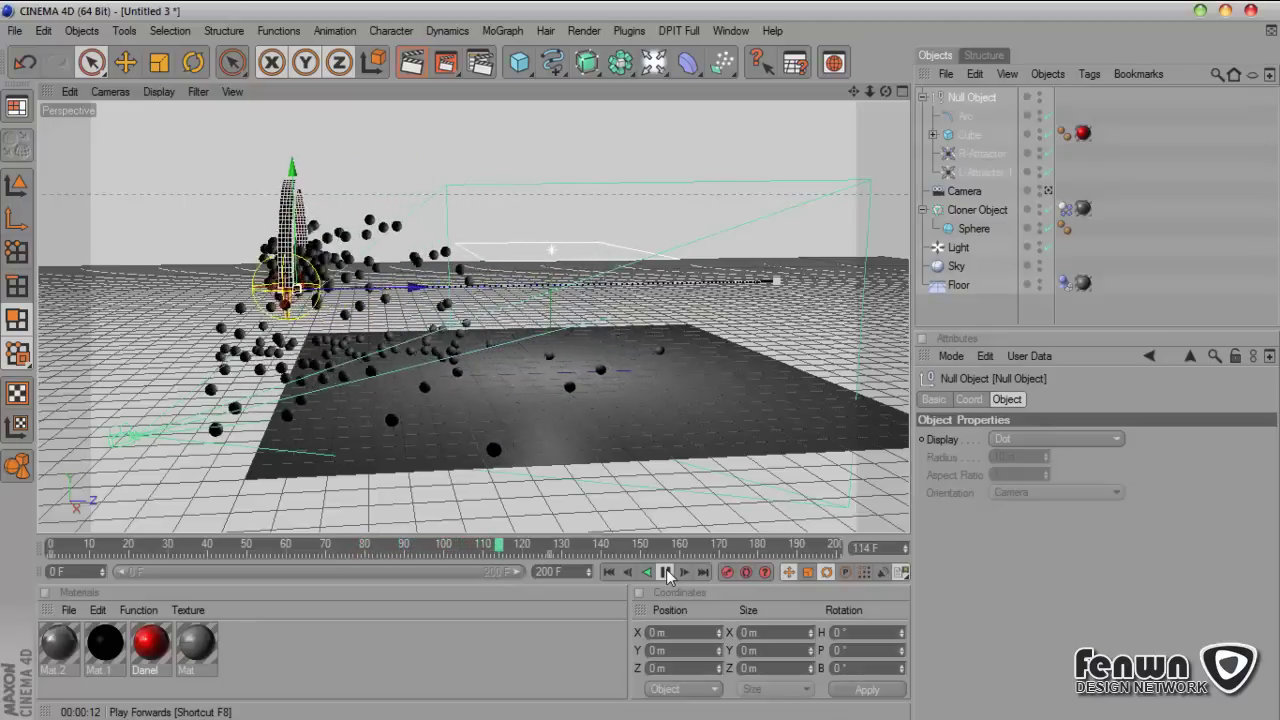
{"action": "left_click", "coordinate": [666, 572]}
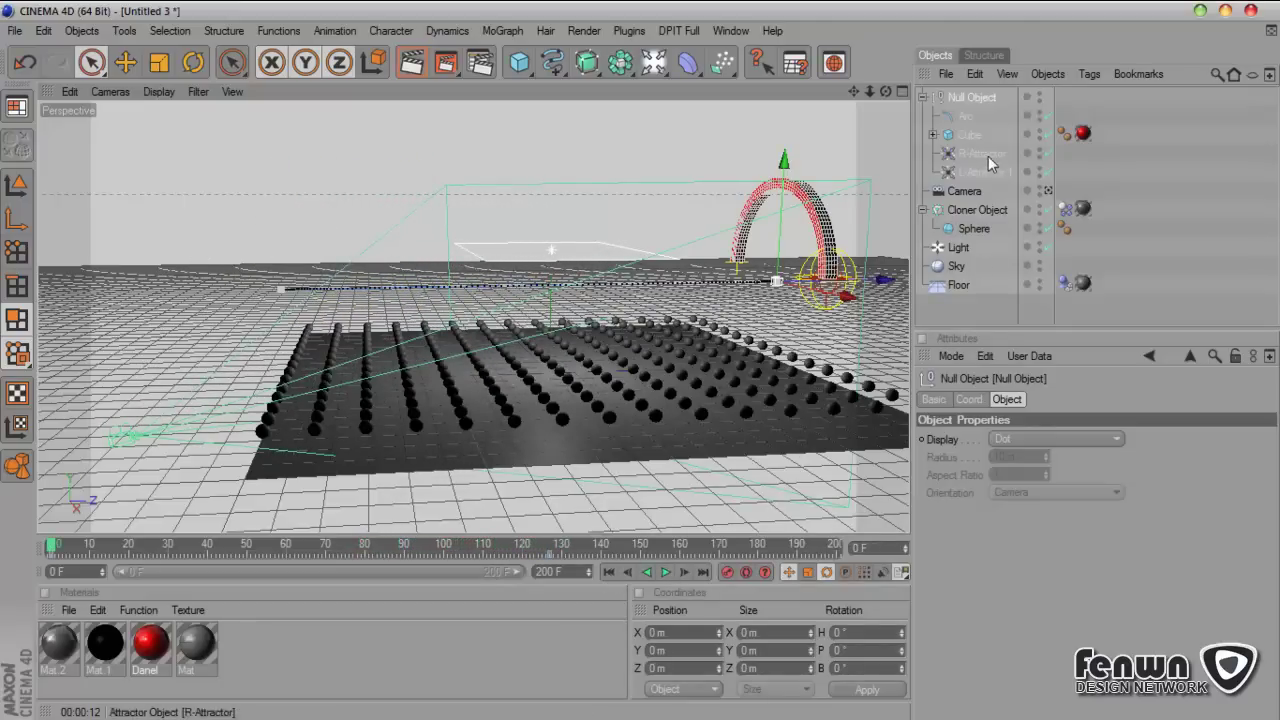
Step: Set the falloff size of R-Attractor to 264 m in X and 330 m in Y
{"action": "left_click", "coordinate": [924, 96]}
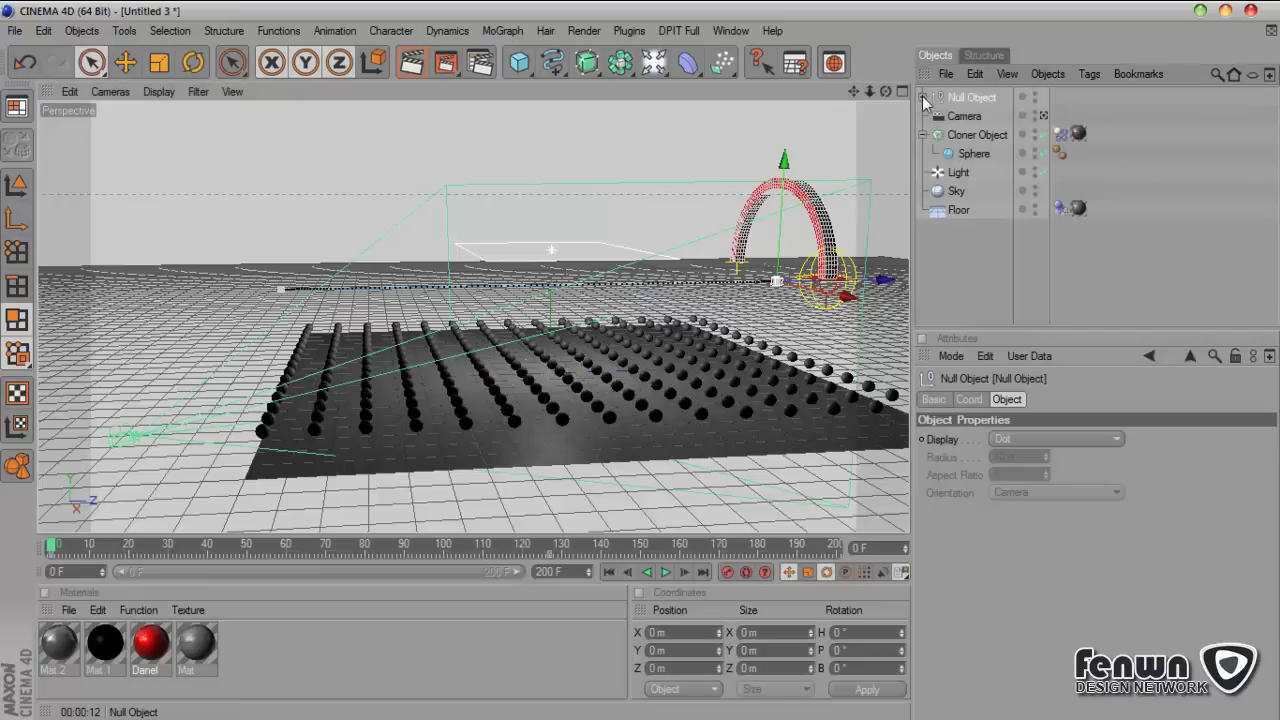
{"action": "left_click", "coordinate": [924, 97]}
{"action": "left_click", "coordinate": [980, 153]}
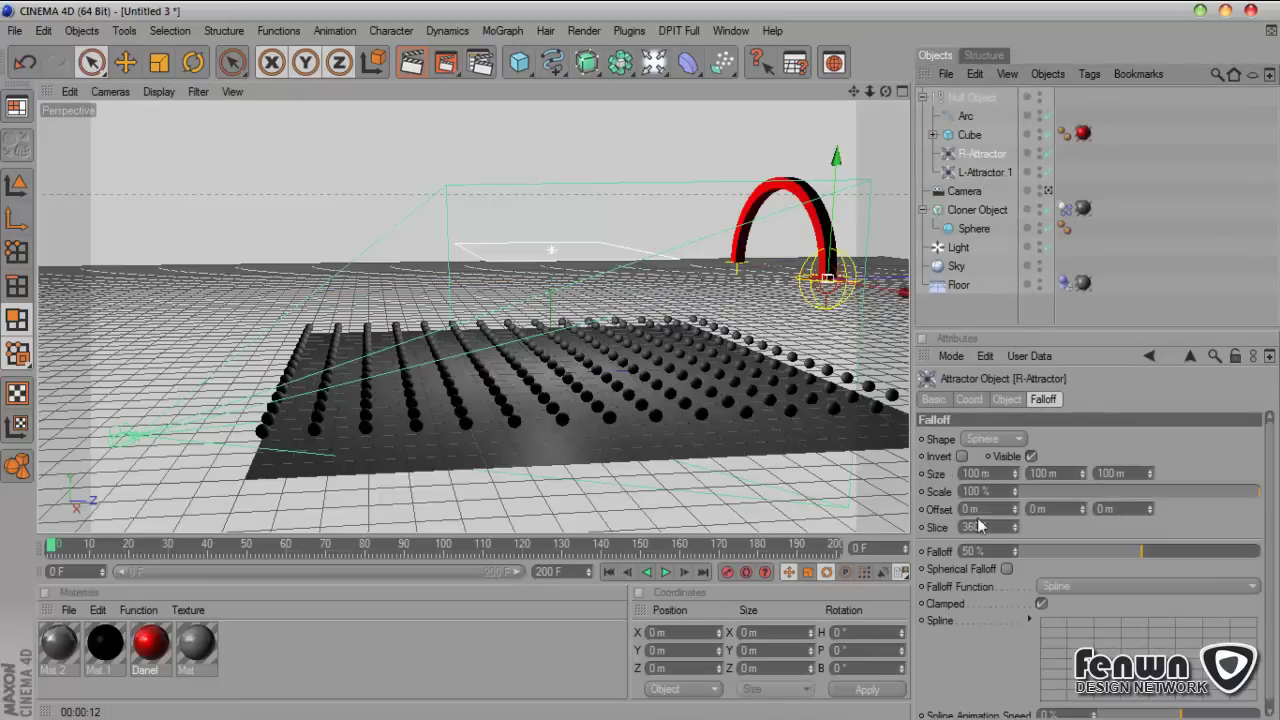
{"action": "left_click_drag", "start_coordinate": [864, 127], "coordinate": [851, 163], "text": "alt"}
{"action": "left_click_drag", "start_coordinate": [856, 92], "coordinate": [755, 243]}
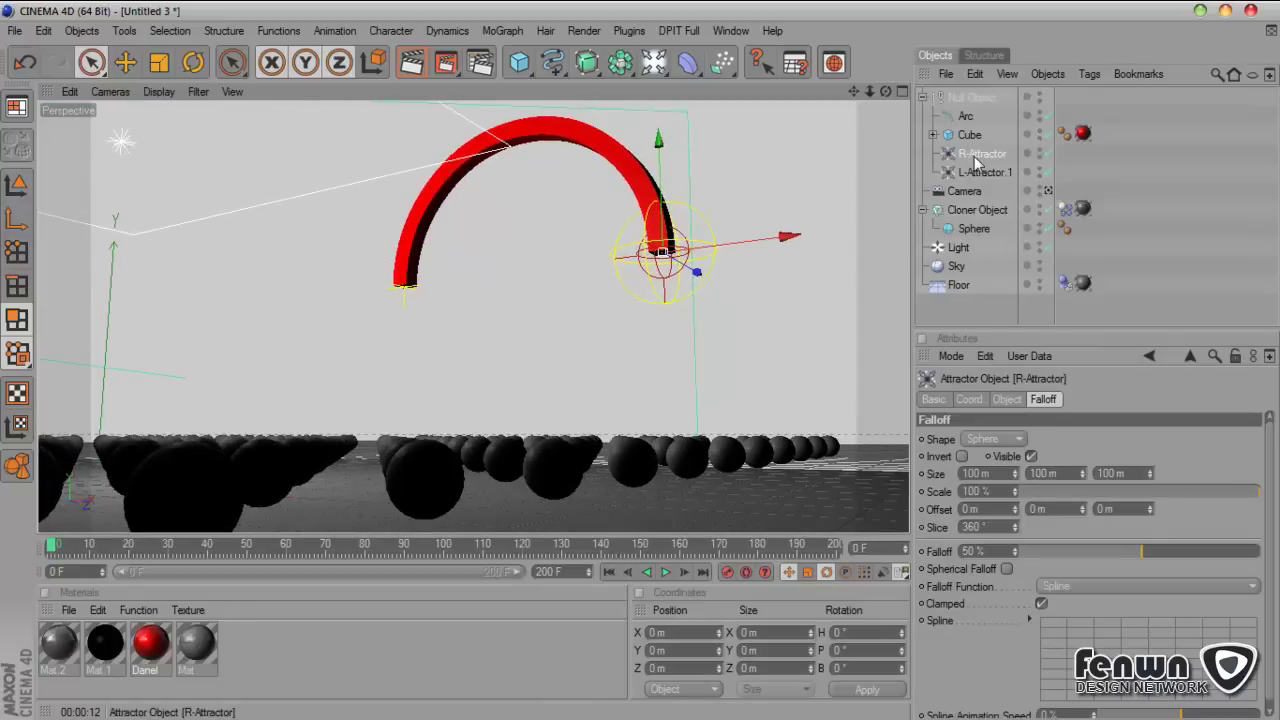
{"action": "left_click_drag", "start_coordinate": [1014, 474], "coordinate": [1014, 470]}
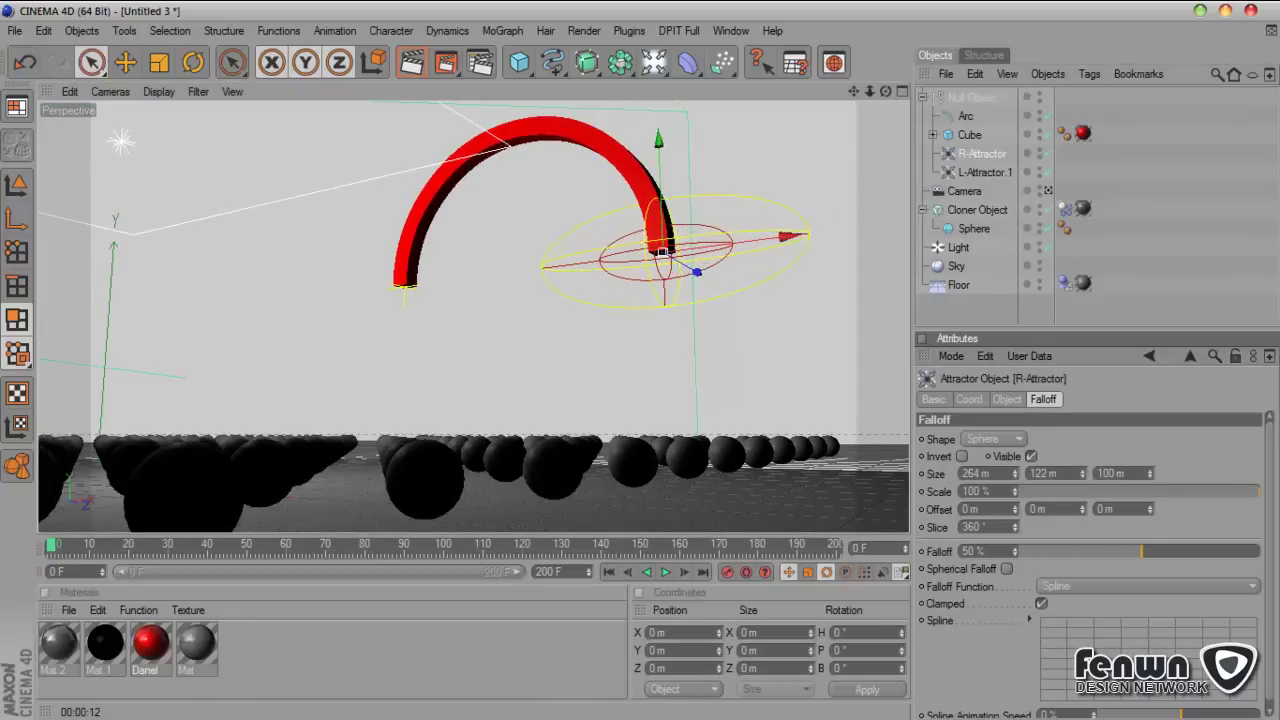
{"action": "left_click_drag", "start_coordinate": [1082, 474], "coordinate": [1082, 434]}
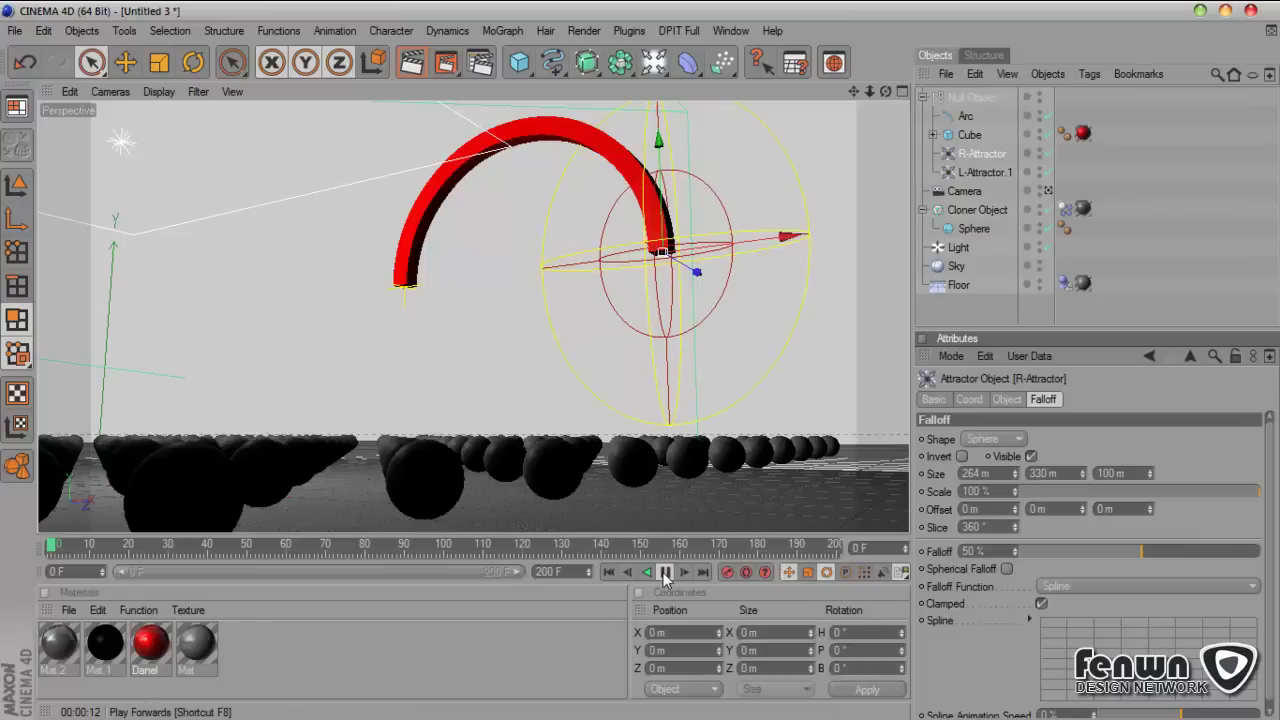
Step: Enlarge the falloff size of R-Attractor to 474 m in X and 490 m in Y, and replay the simulation from the start
{"action": "left_click", "coordinate": [665, 577]}
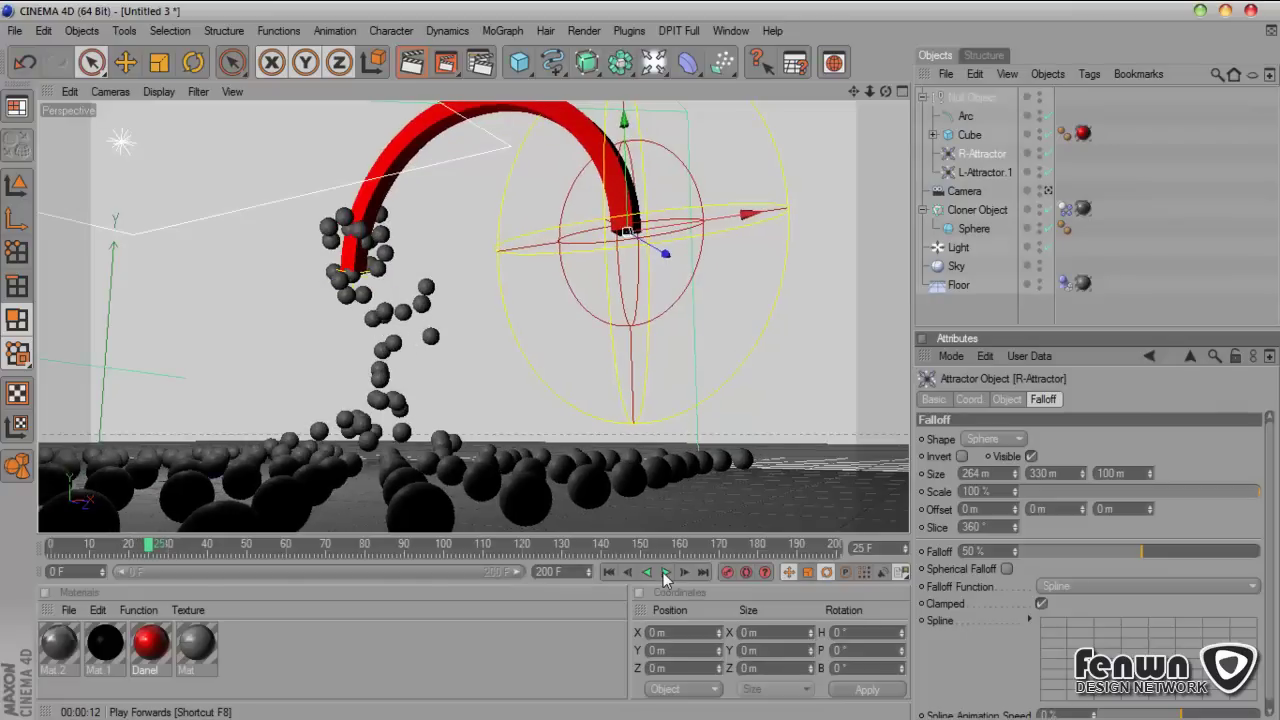
{"action": "left_click_drag", "start_coordinate": [1015, 473], "coordinate": [1083, 446]}
{"action": "left_click", "coordinate": [608, 571]}
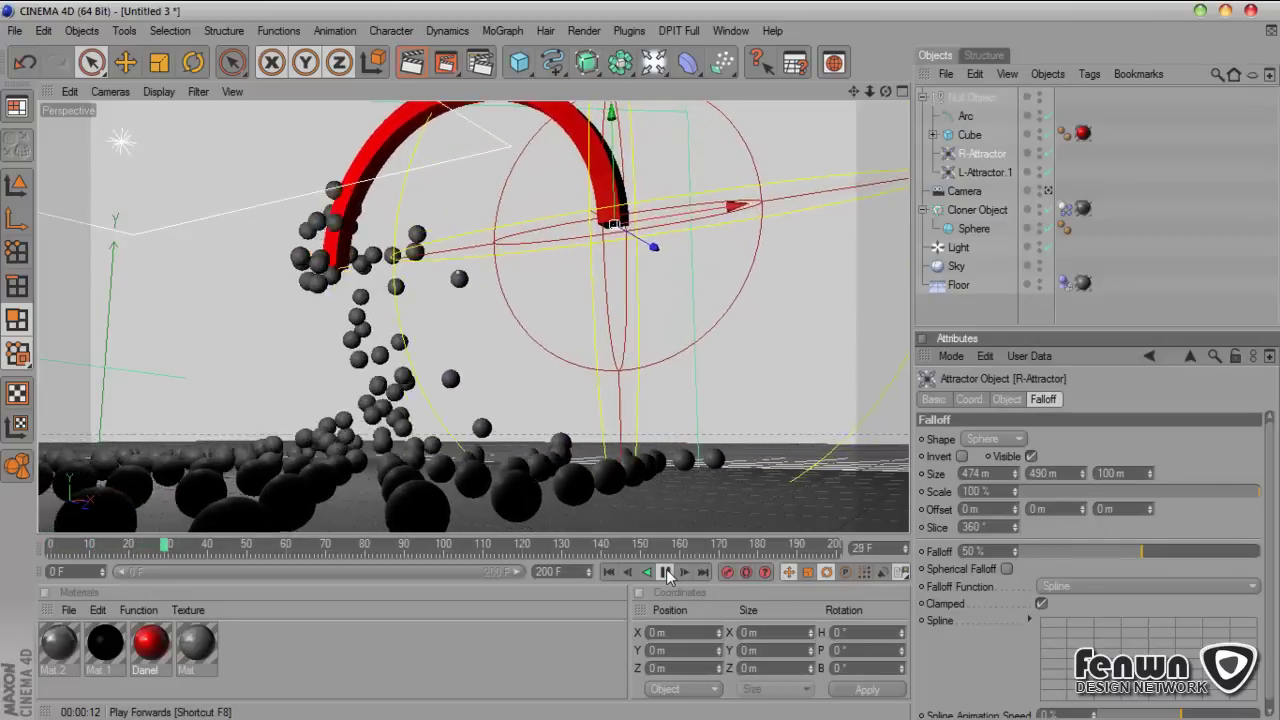
{"action": "left_click", "coordinate": [666, 571]}
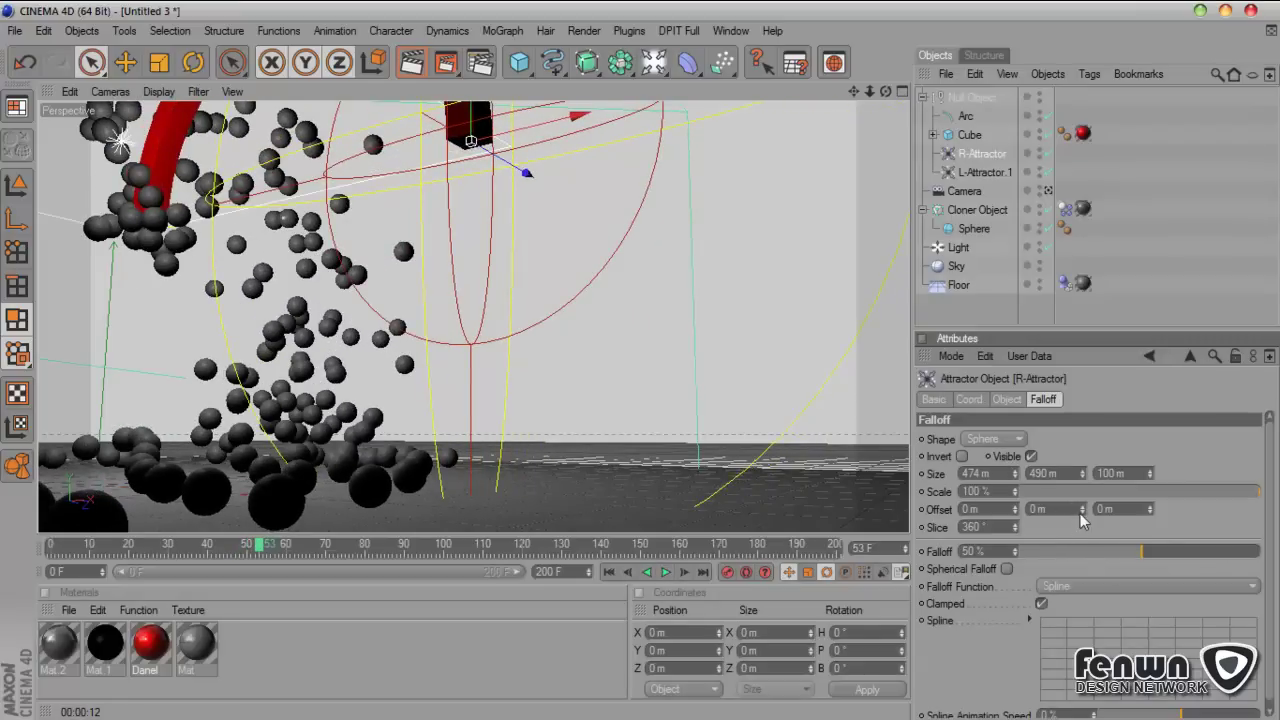
Step: Set the Falloff of R-Attractor to 14 %, and play the simulation from frame 0 to check it
{"action": "left_click_drag", "start_coordinate": [1137, 561], "coordinate": [1057, 563]}
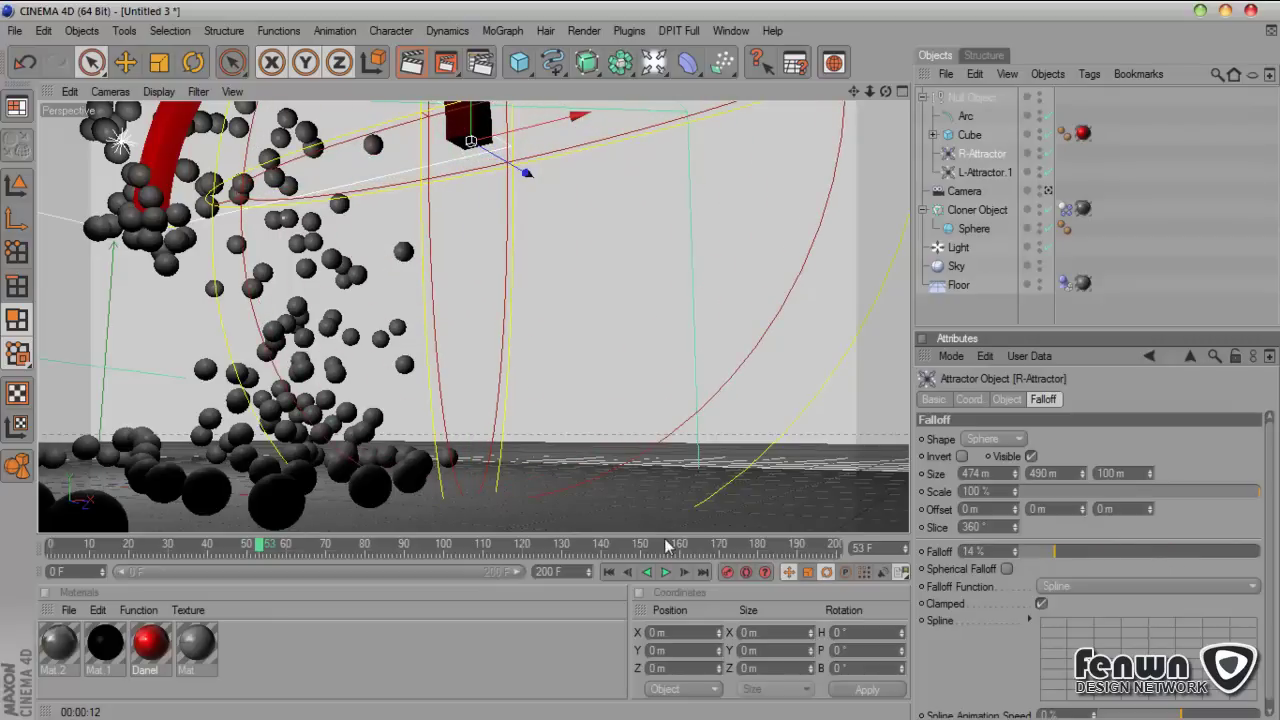
{"action": "left_click", "coordinate": [607, 572]}
{"action": "left_click", "coordinate": [665, 572]}
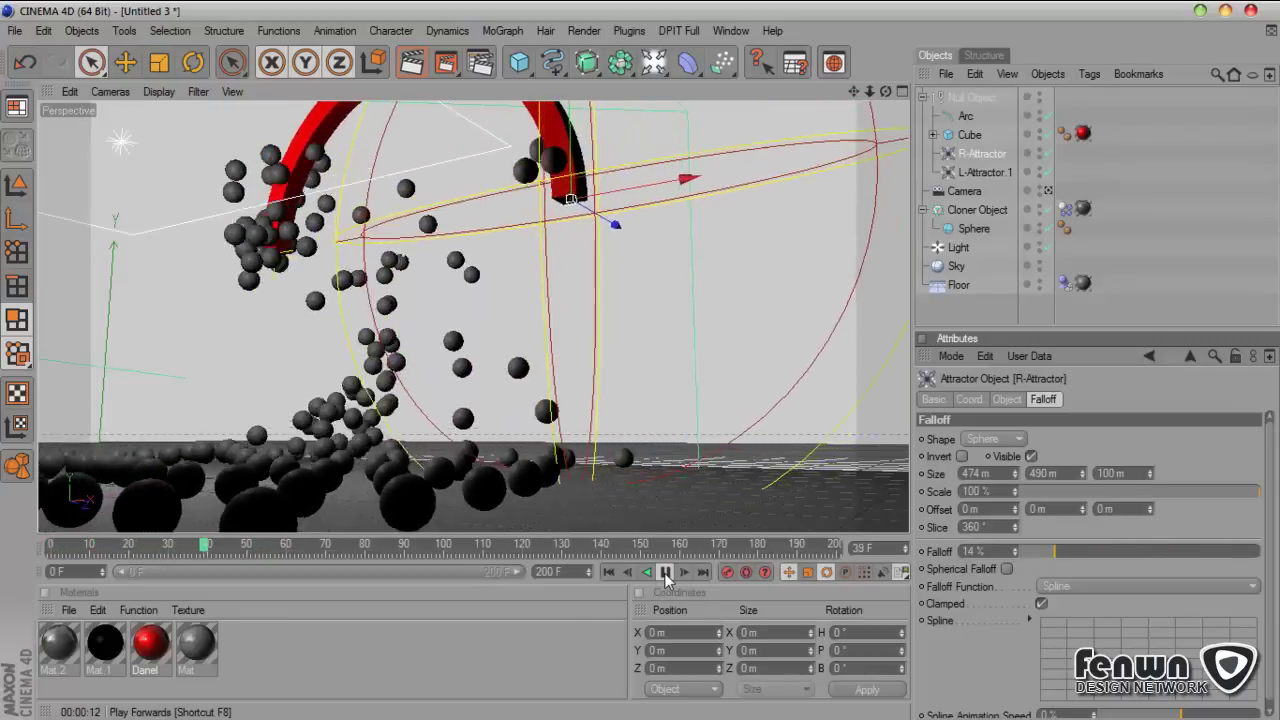
{"action": "left_click", "coordinate": [665, 572]}
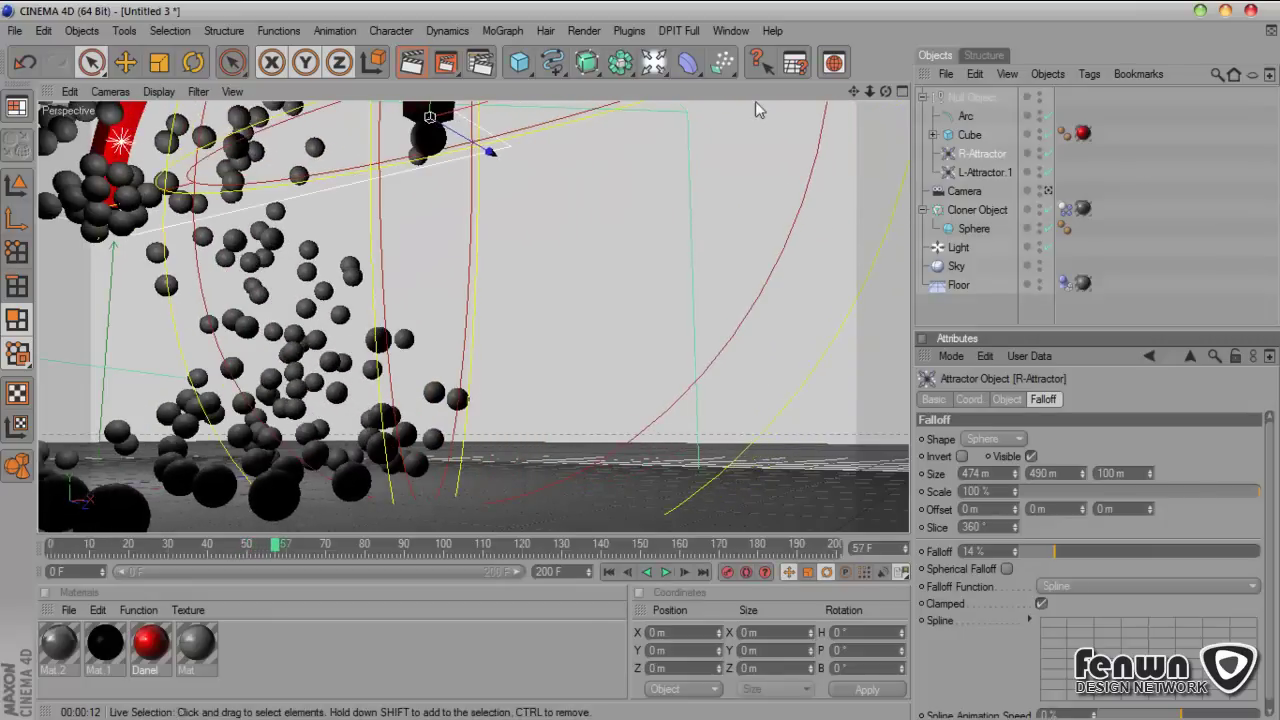
Step: Look through the scene Camera and reframe it to show the whole arch above the floor
{"action": "left_click", "coordinate": [847, 97]}
{"action": "left_click_drag", "start_coordinate": [853, 93], "coordinate": [776, 143]}
{"action": "left_click", "coordinate": [1047, 190]}
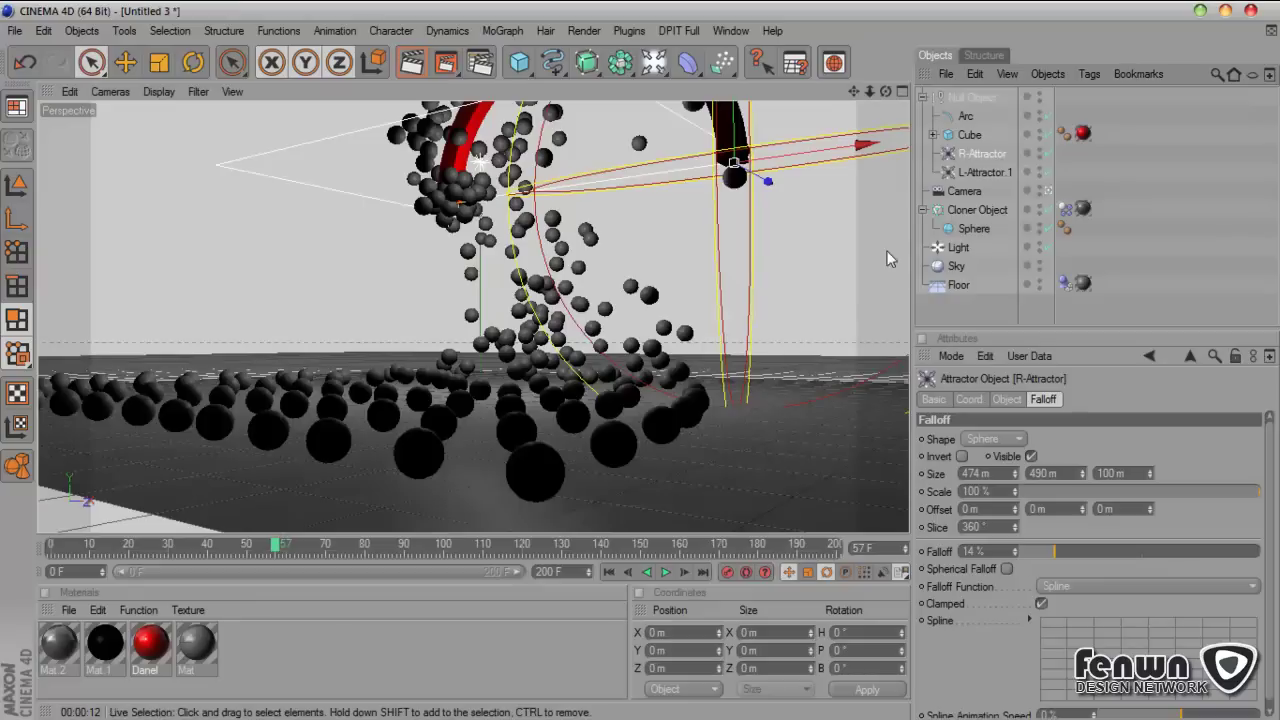
{"action": "mouse_move", "coordinate": [885, 92]}
{"action": "left_mouse_down"}
{"action": "mouse_move", "coordinate": [857, 97]}
{"action": "mouse_move", "coordinate": [868, 96]}
{"action": "left_mouse_up"}
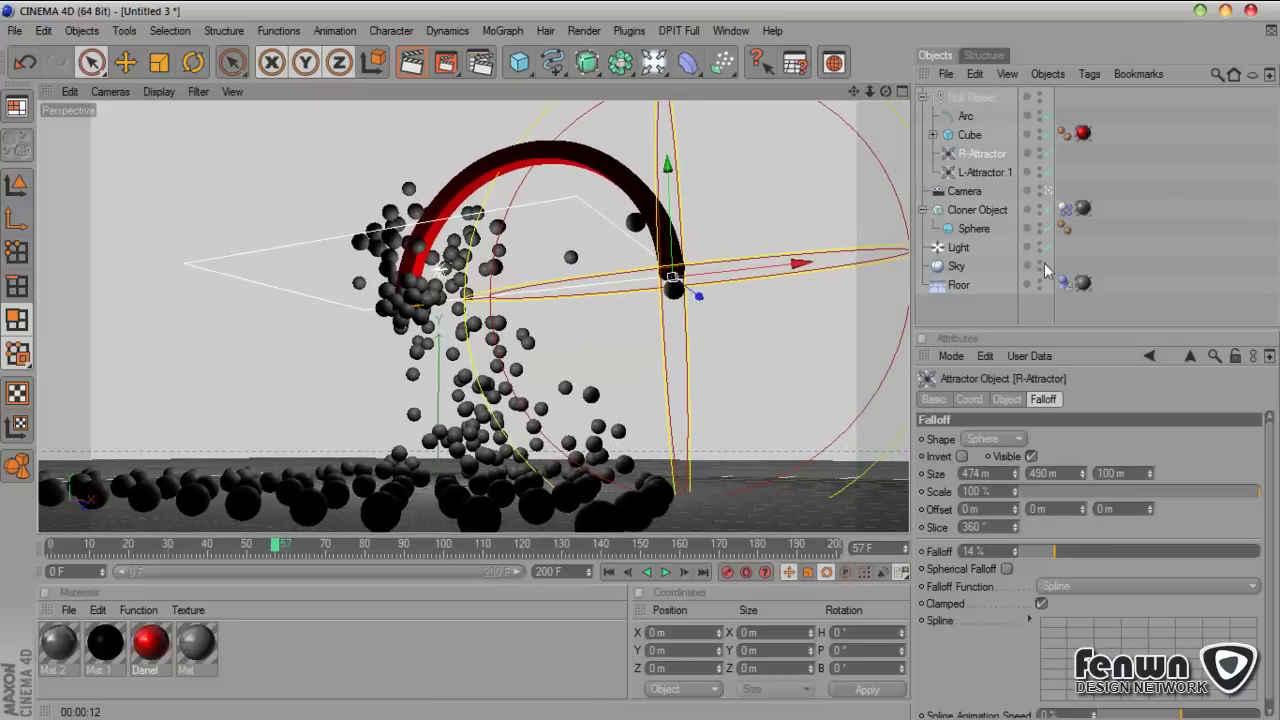
Step: Set the falloff shape of R-Attractor back to Infinite, and play the simulation from the start to frame 55
{"action": "left_click", "coordinate": [990, 439]}
{"action": "left_click", "coordinate": [990, 428]}
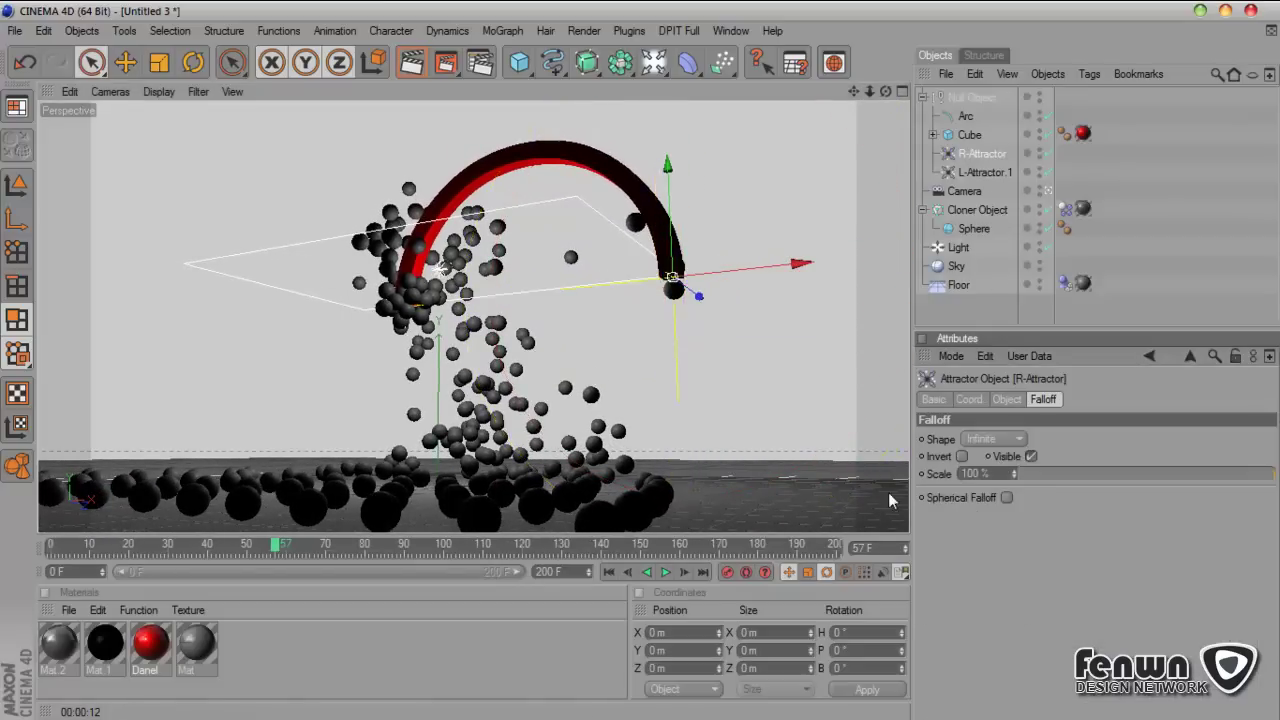
{"action": "left_click", "coordinate": [645, 574]}
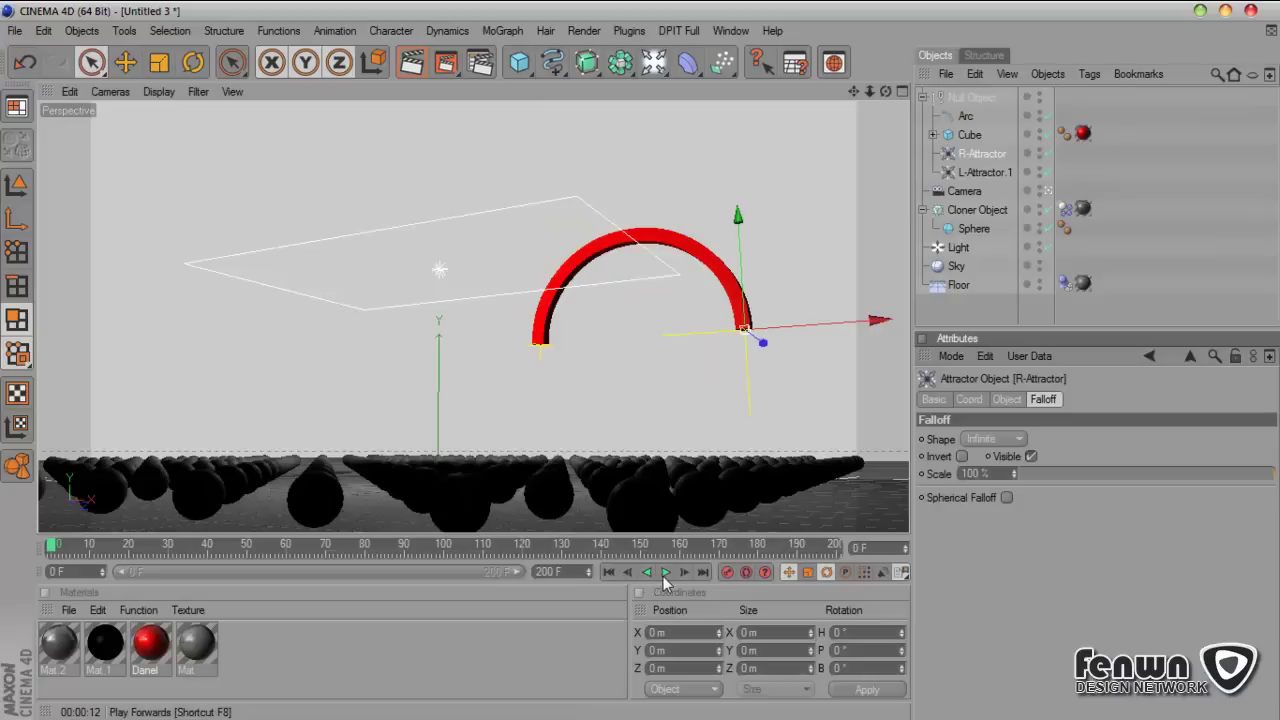
{"action": "left_click", "coordinate": [664, 574]}
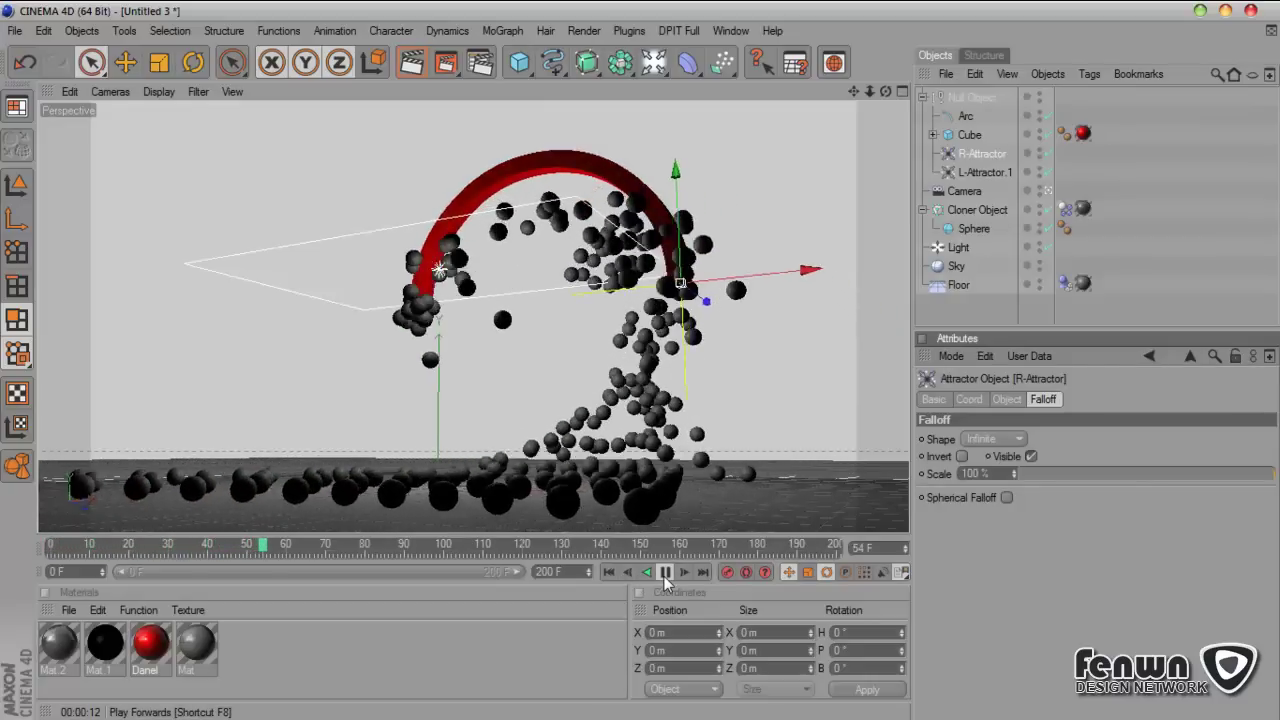
{"action": "left_click", "coordinate": [665, 572]}
Step: Render the view at frame 55, and play on to frame 75 for another render
{"action": "left_click", "coordinate": [411, 62]}
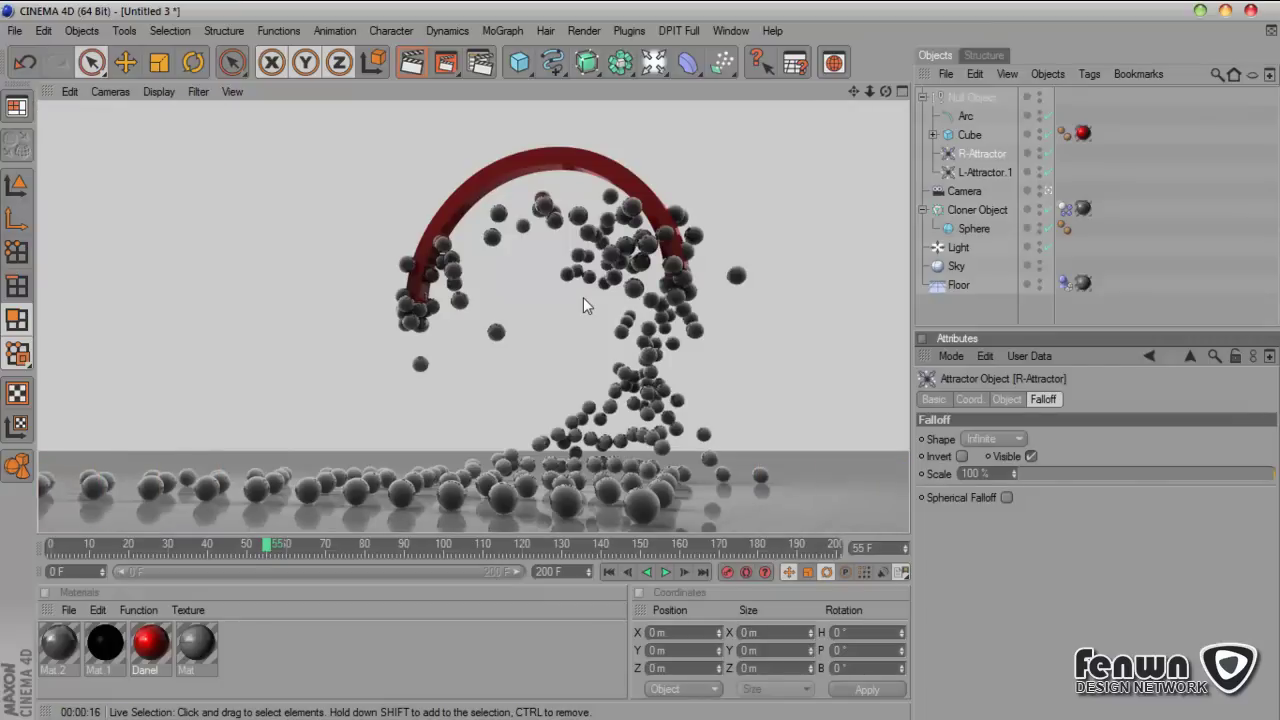
{"action": "left_click", "coordinate": [665, 572]}
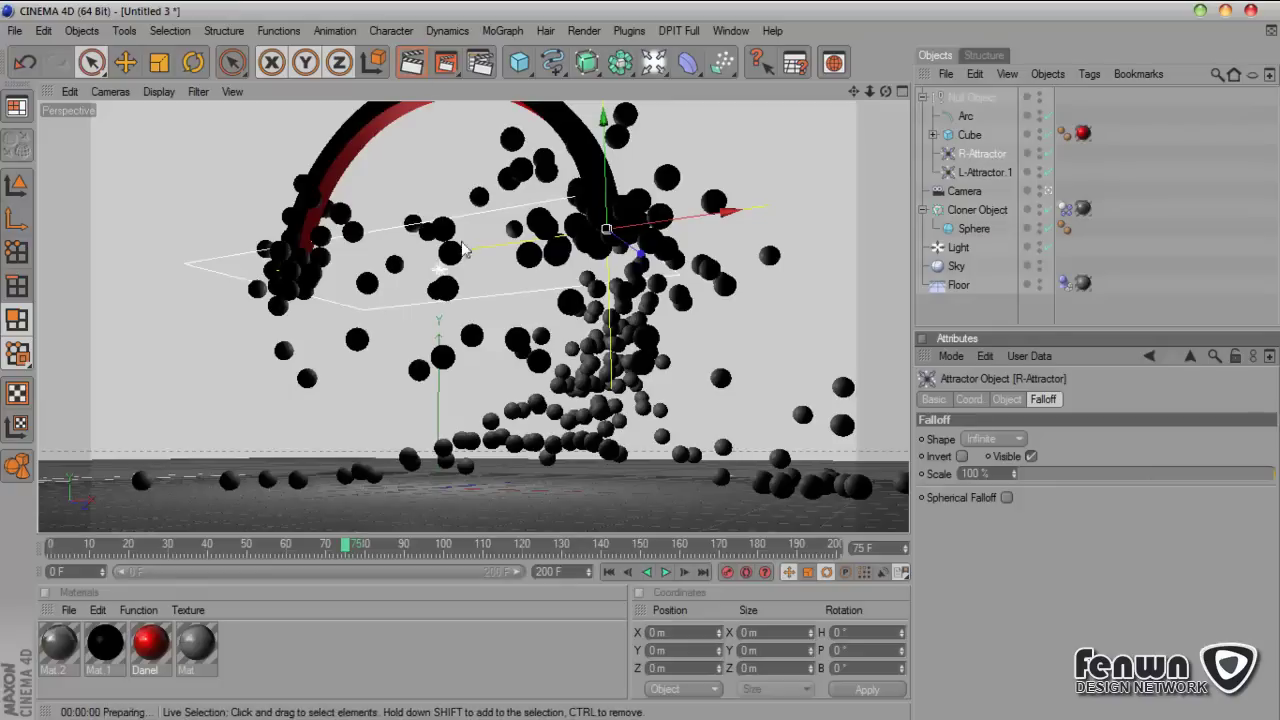
{"action": "key", "text": "ctrl+r"}
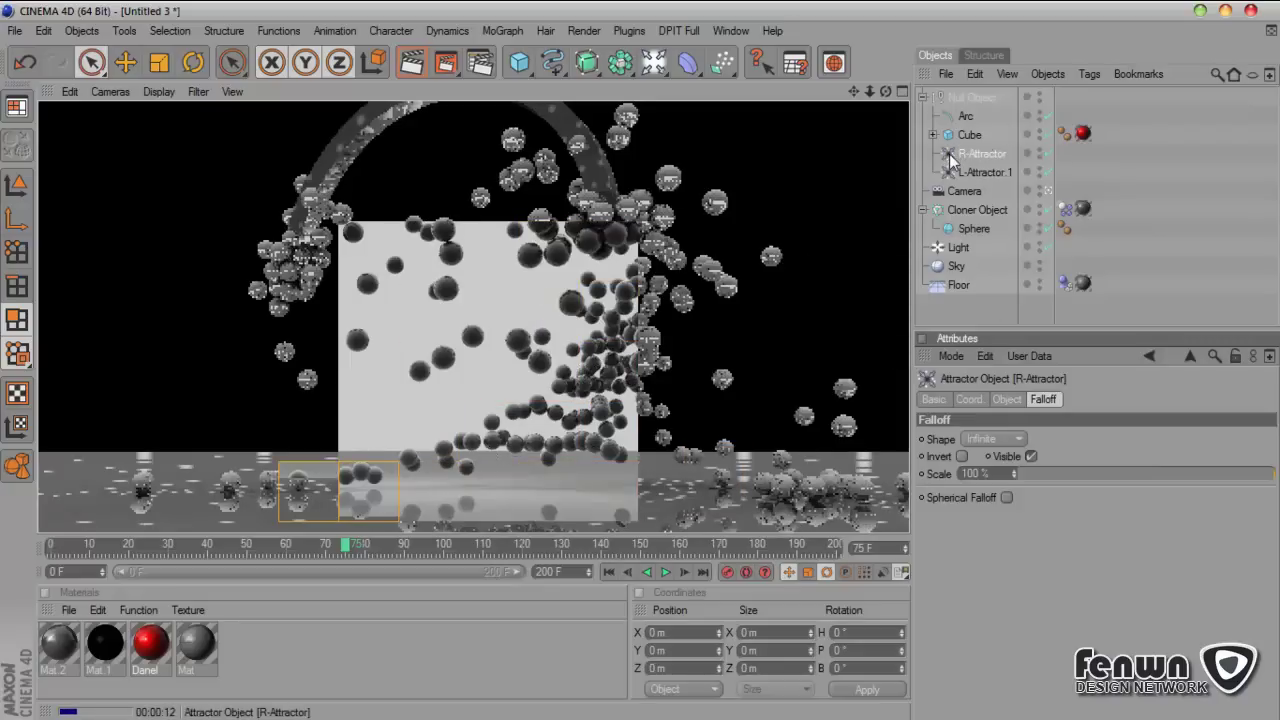
Step: Reframe the Camera so the arch and scattered spheres fit in view, and render frame 75 again
{"action": "left_click", "coordinate": [873, 123]}
{"action": "left_click_drag", "start_coordinate": [885, 91], "coordinate": [812, 117]}
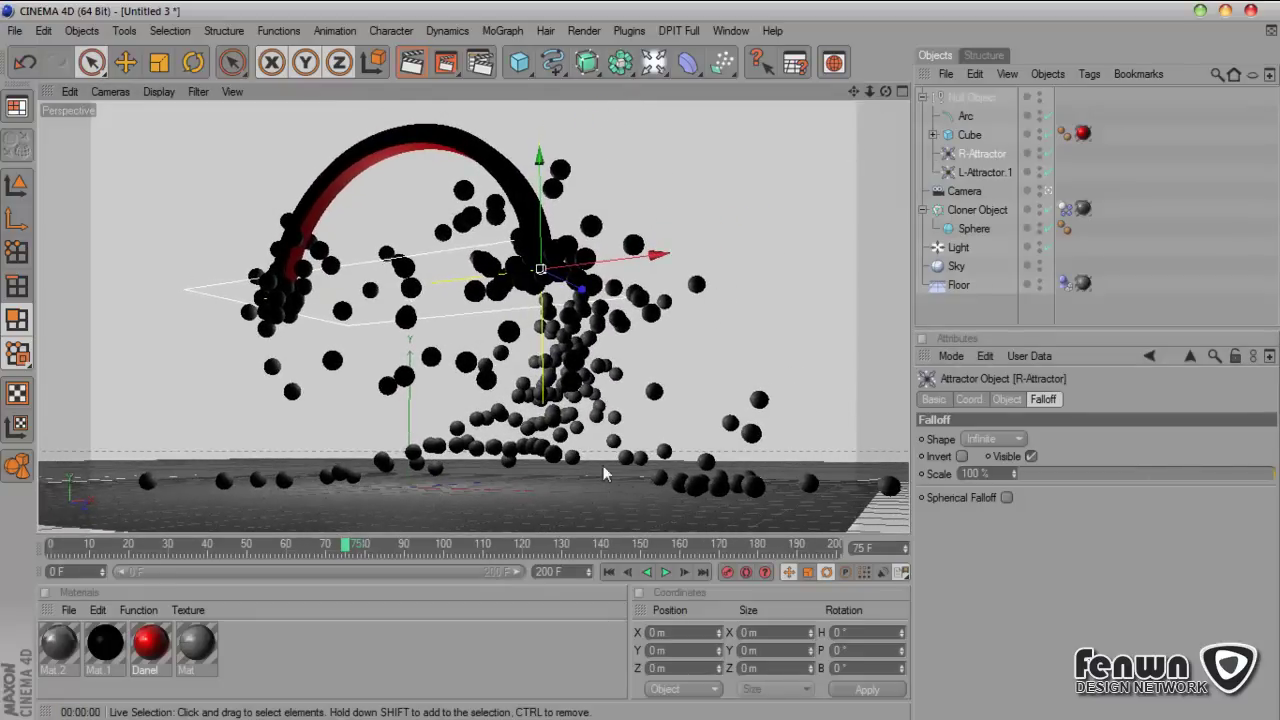
{"action": "left_click", "coordinate": [411, 63]}
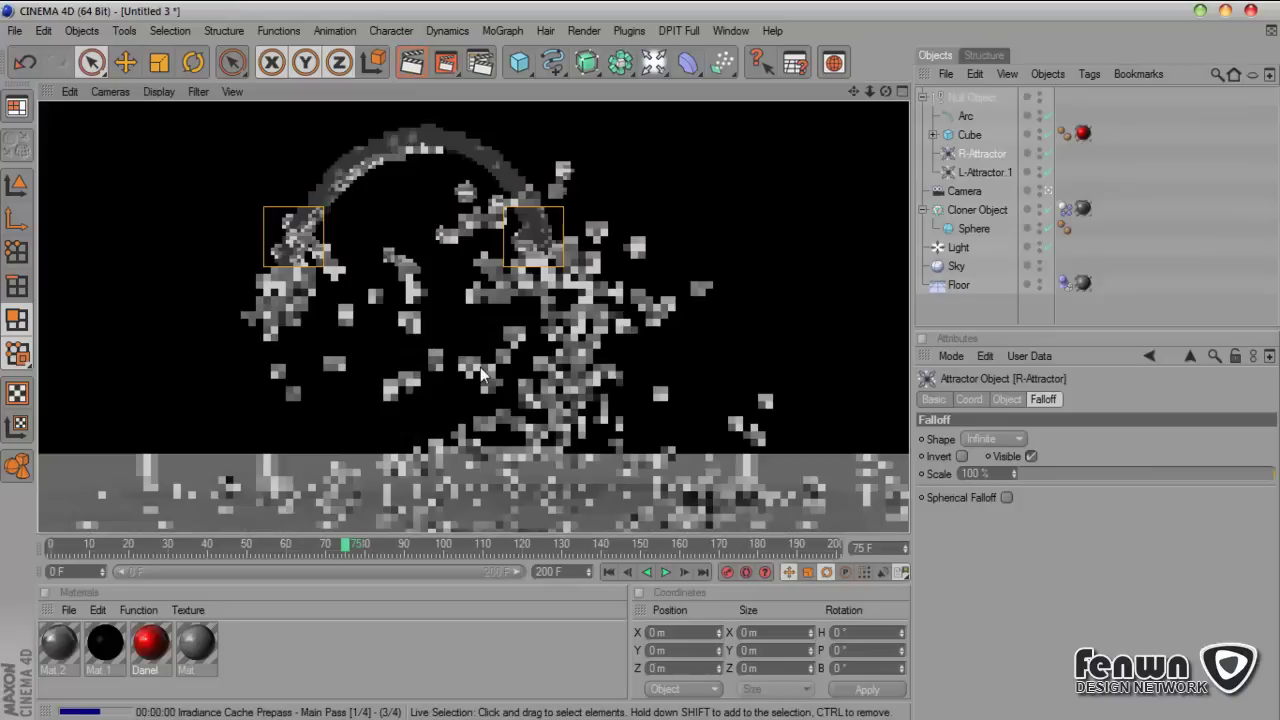